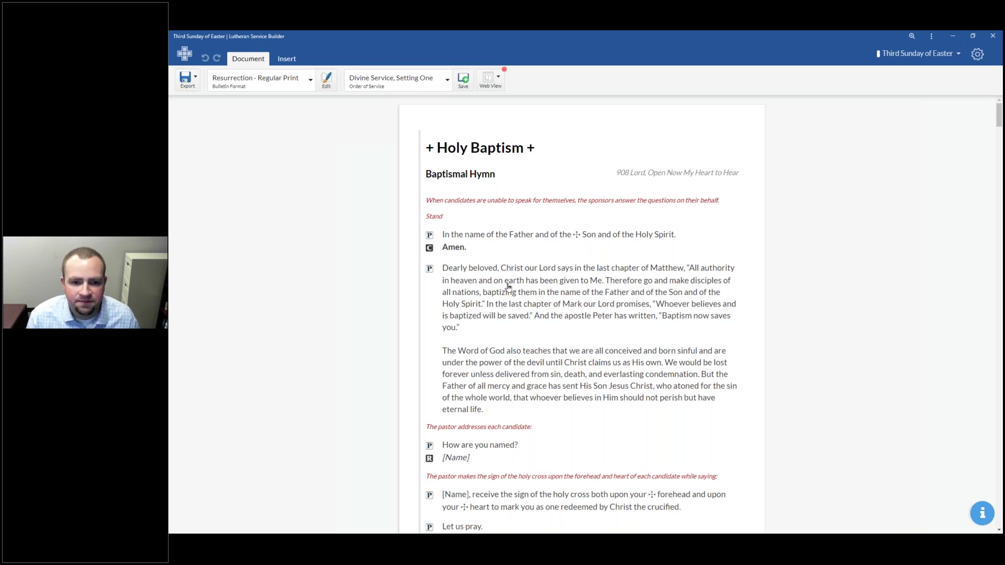
Step: Hide the Holy Baptism rite's contents so only its heading shows above Service of the Word
scroll(484, 347, "down", 7)
scroll(479, 341, "down", 20)
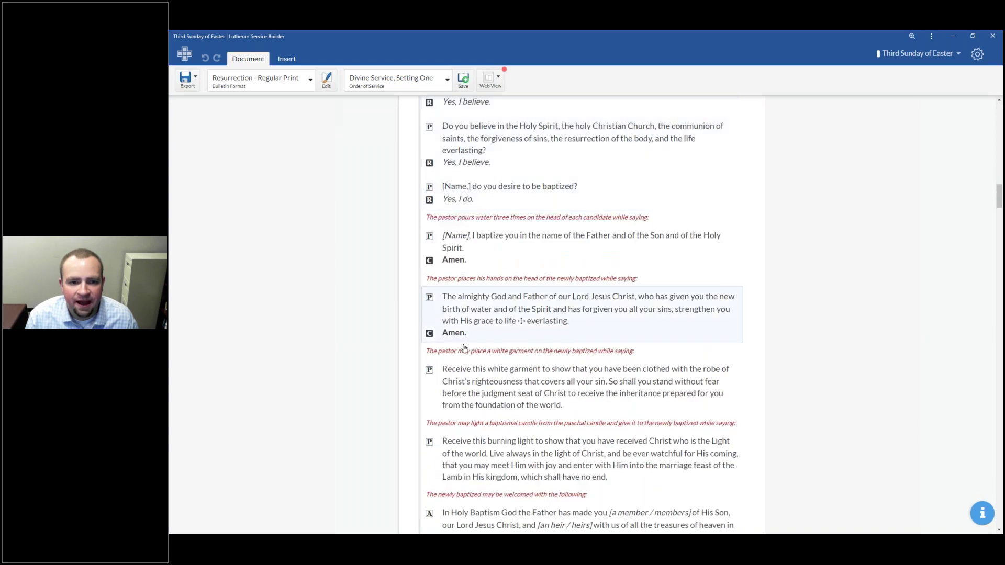
scroll(463, 348, "down", 20)
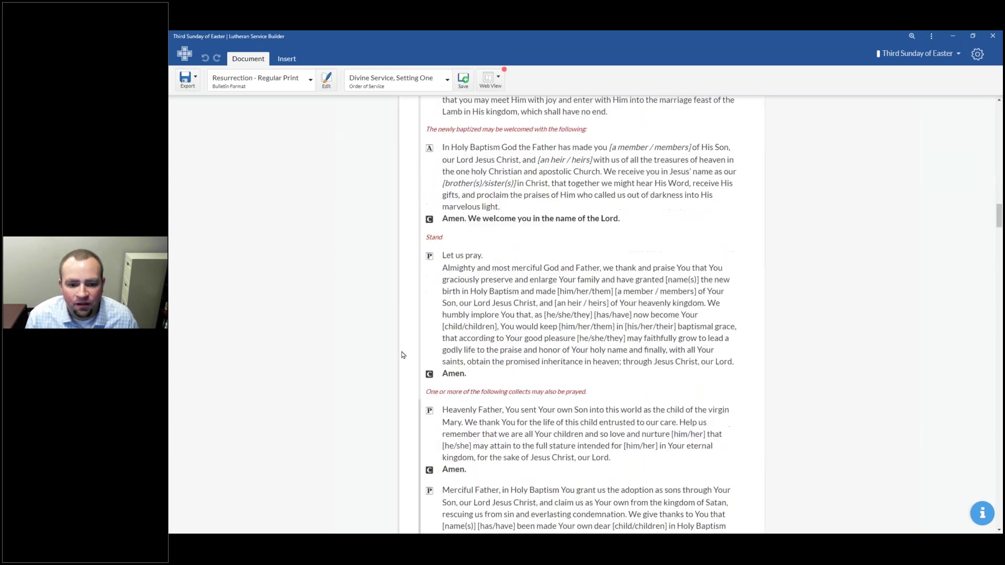
scroll(403, 356, "up", 9)
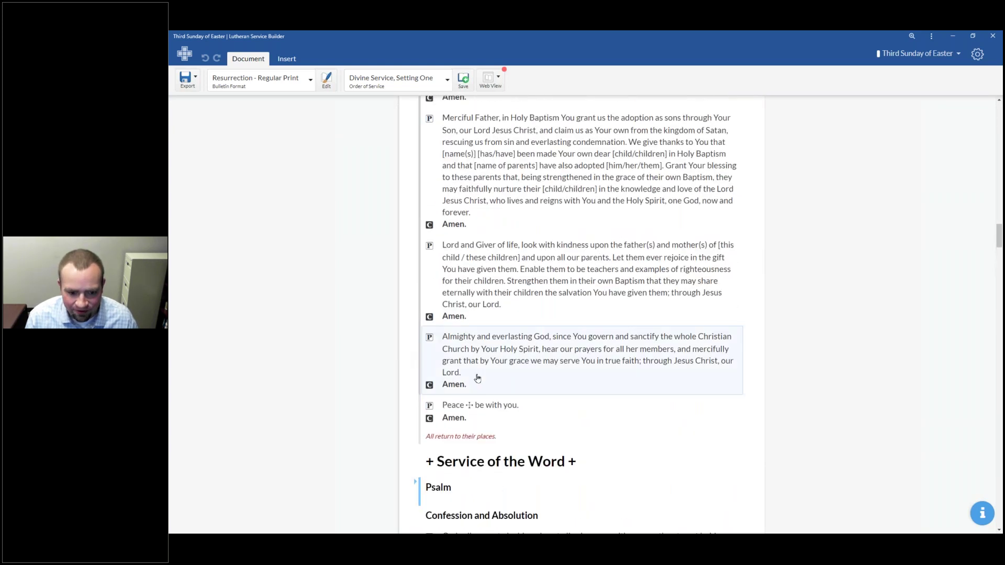
scroll(475, 381, "down", 6)
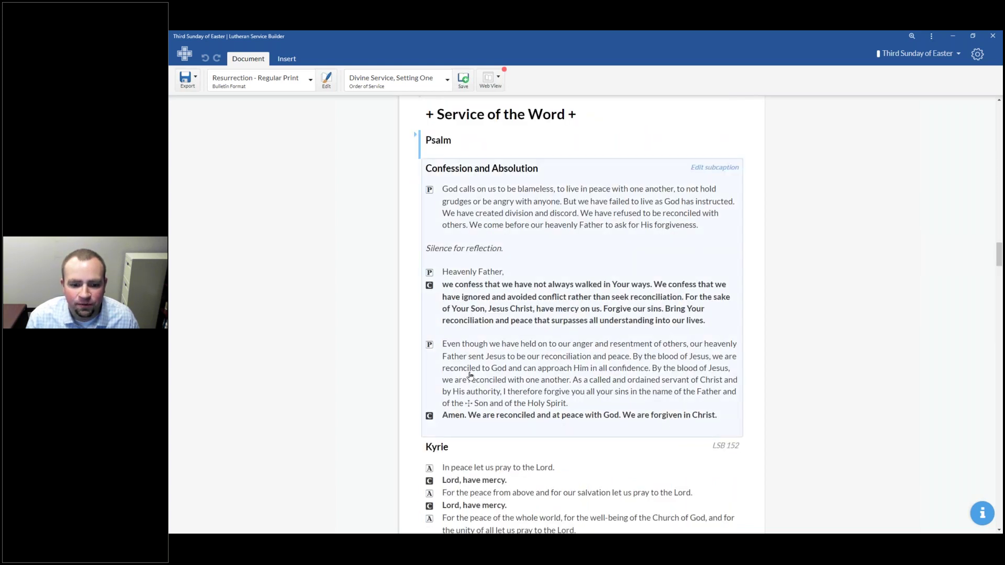
scroll(470, 375, "down", 1)
scroll(468, 374, "down", 2)
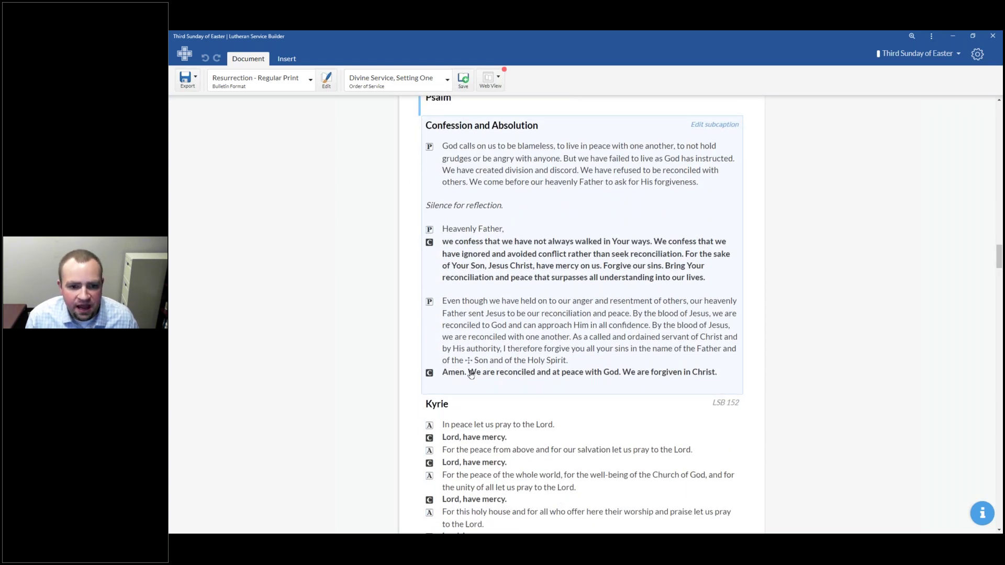
scroll(470, 375, "up", 2)
scroll(511, 368, "up", 15)
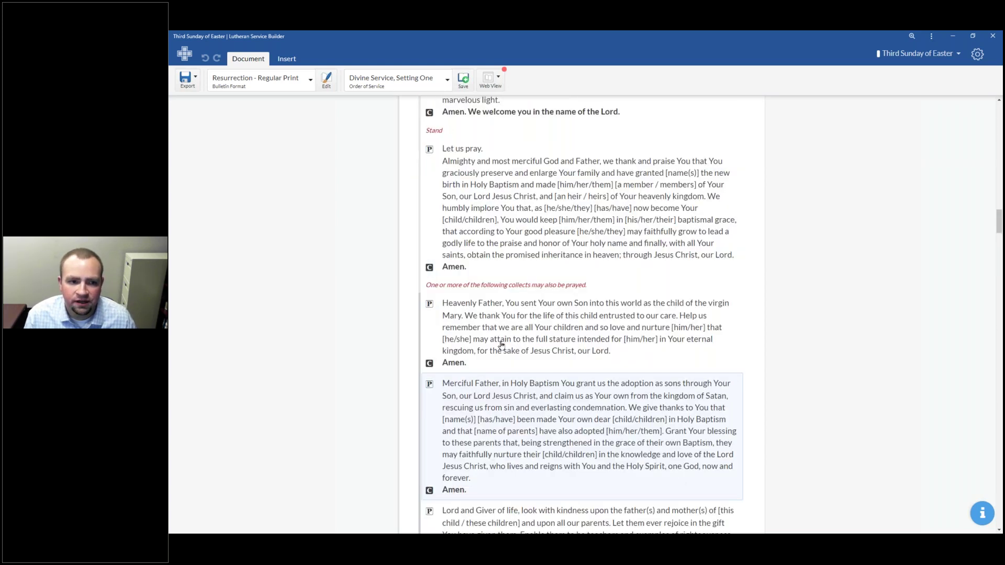
scroll(504, 345, "up", 10)
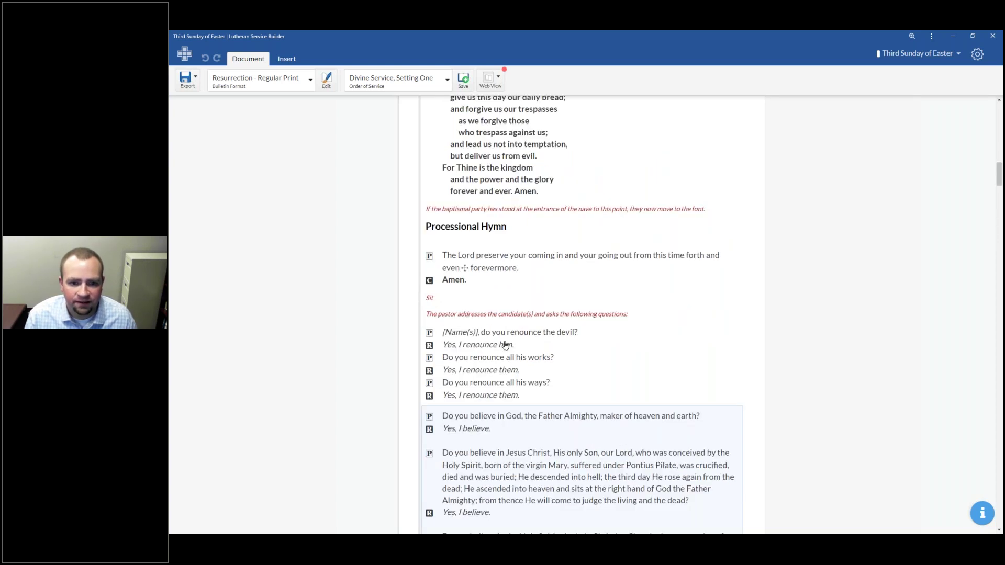
scroll(505, 345, "up", 10)
left_click(480, 148)
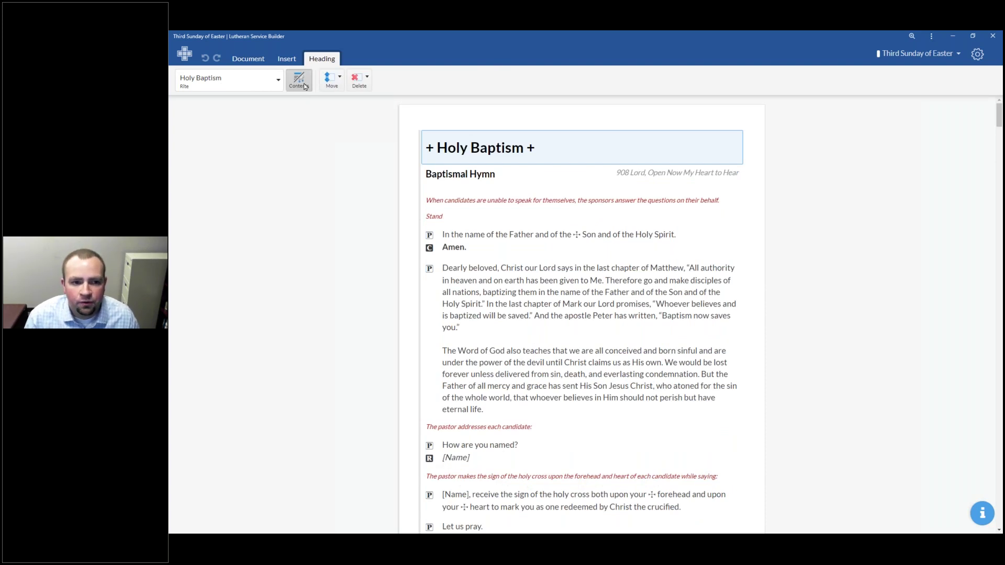
left_click(304, 85)
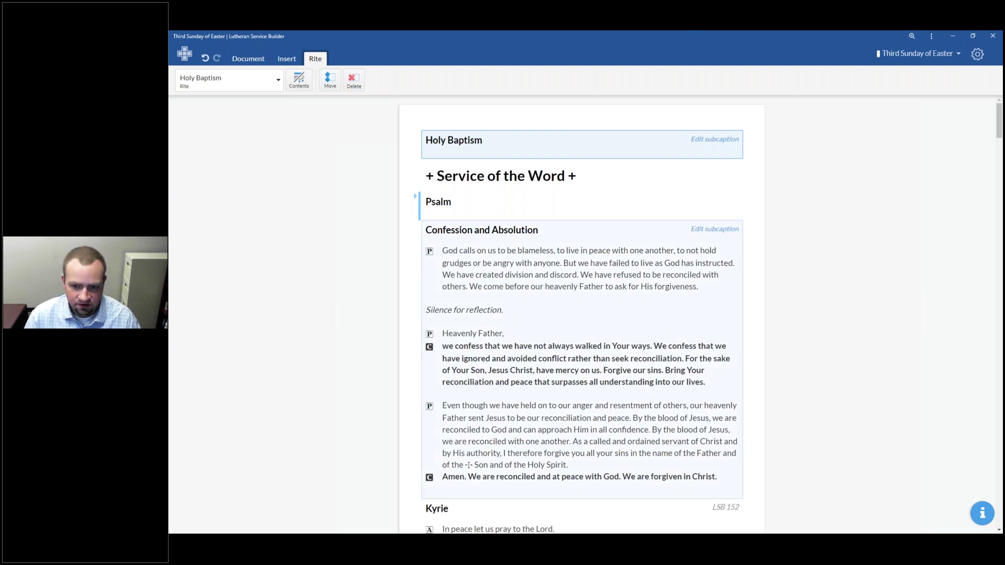
left_click(471, 183)
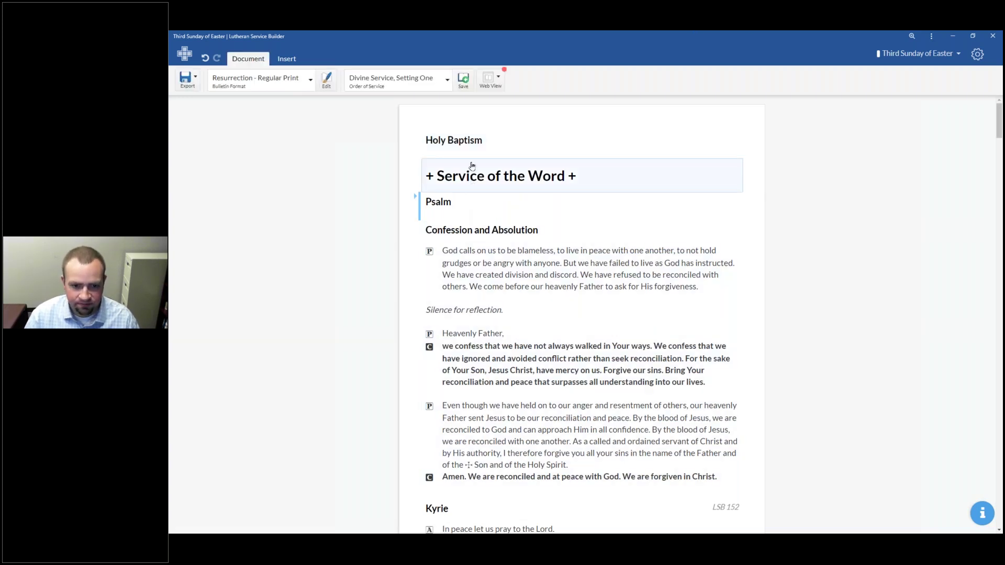
Step: Expand the Tract to show Alleluia and Verse, its Lent version and Verse of the Day
scroll(474, 217, "down", 15)
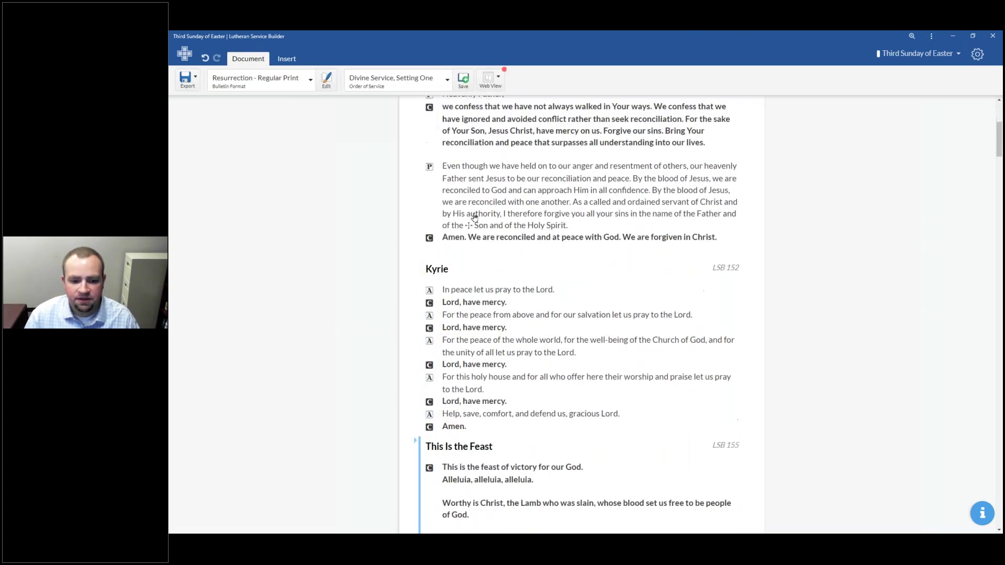
scroll(465, 204, "down", 6)
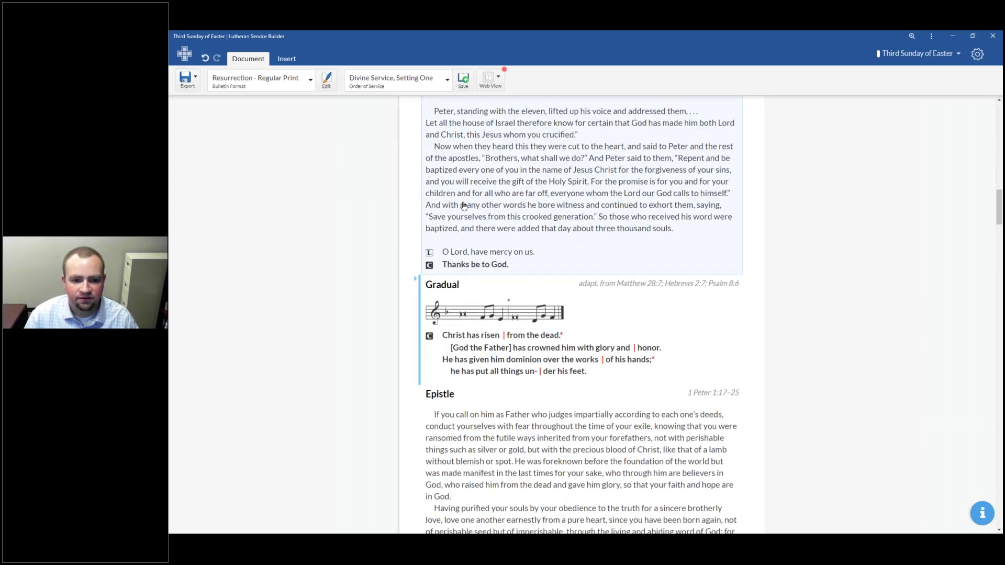
scroll(464, 206, "down", 5)
mouse_move(417, 215)
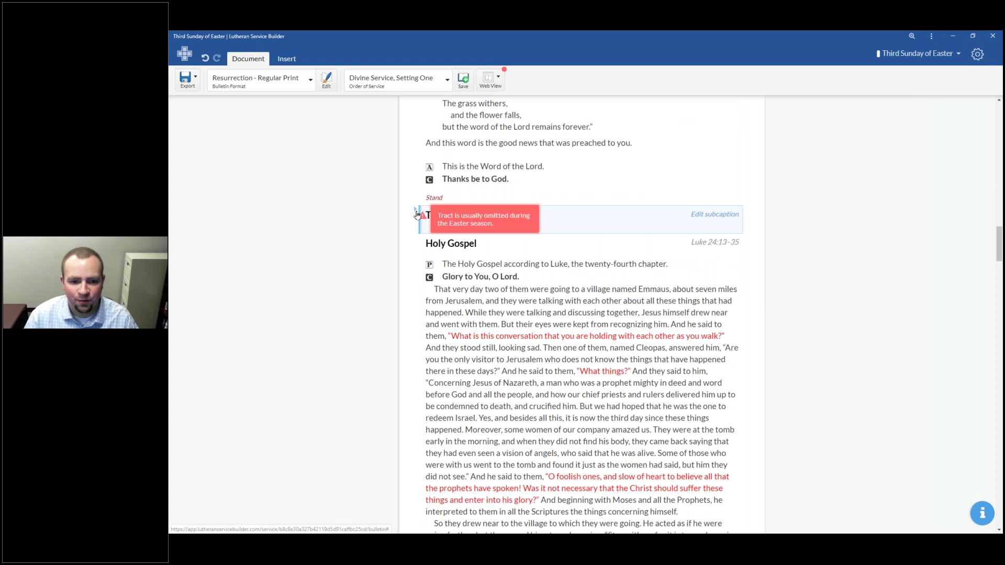
left_click(414, 212)
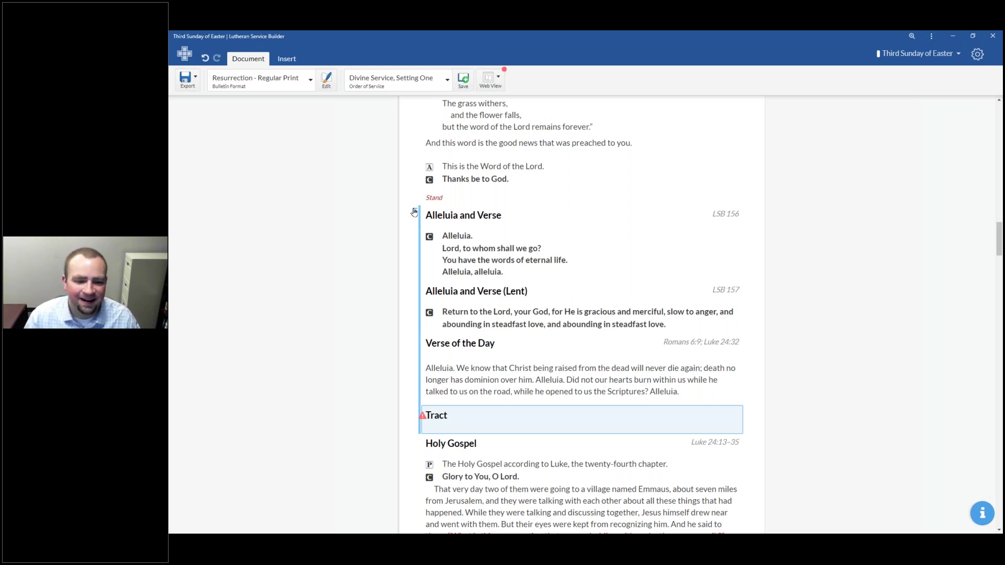
Step: Choose the standard Alleluia and Verse (LSB 156) over the Lent version, Verse of the Day and Tract
left_click(474, 230)
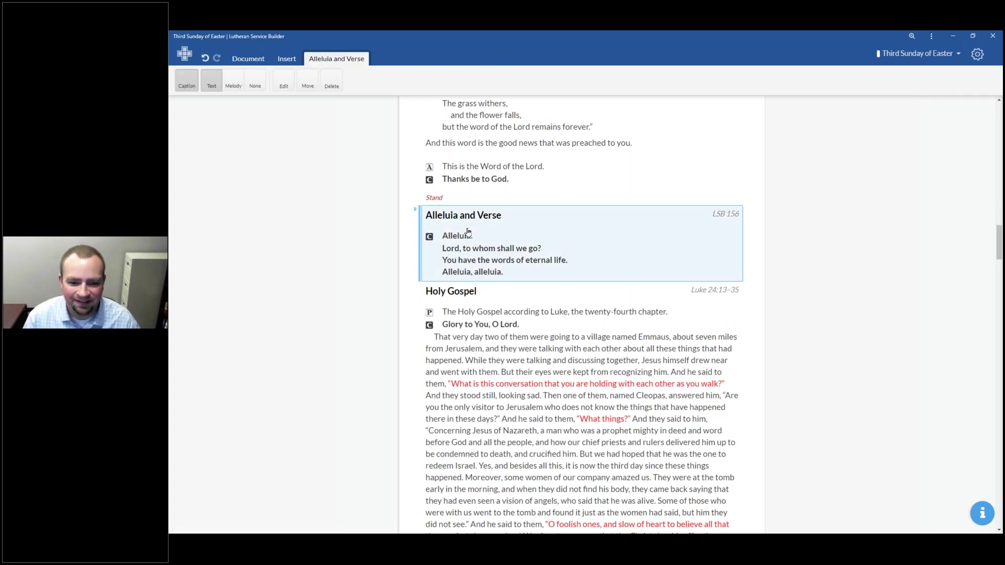
scroll(540, 327, "down", 10)
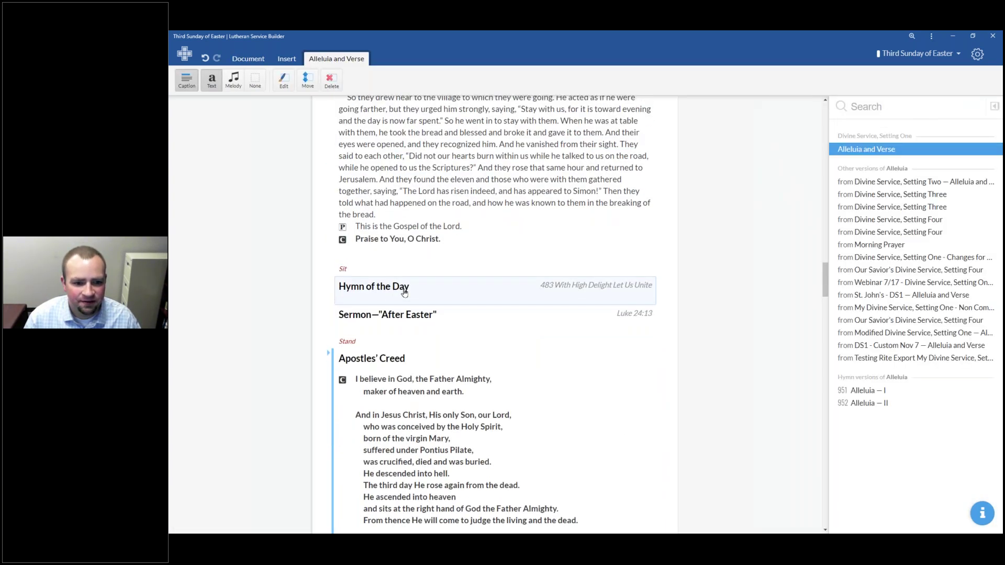
scroll(404, 293, "up", 7)
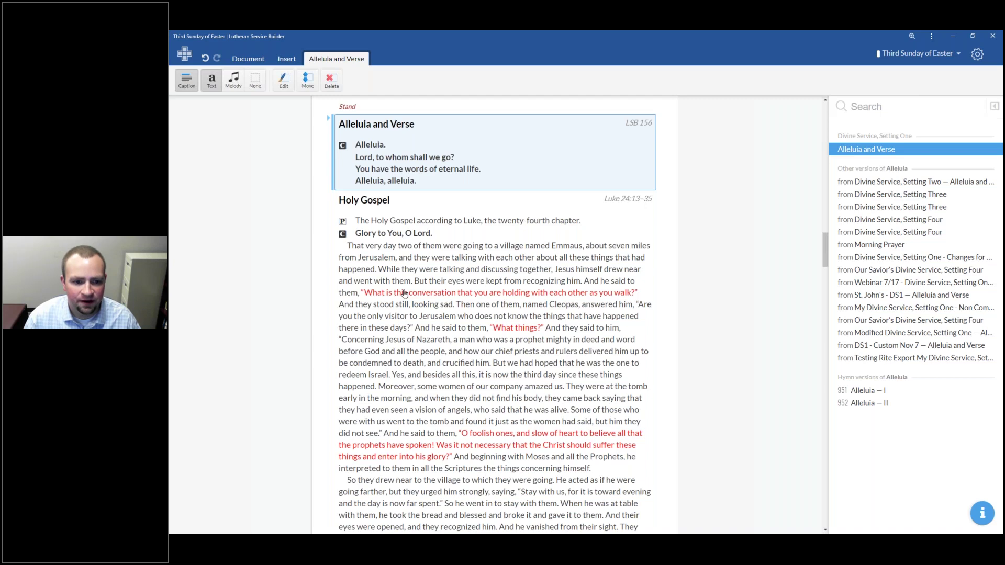
scroll(403, 293, "up", 10)
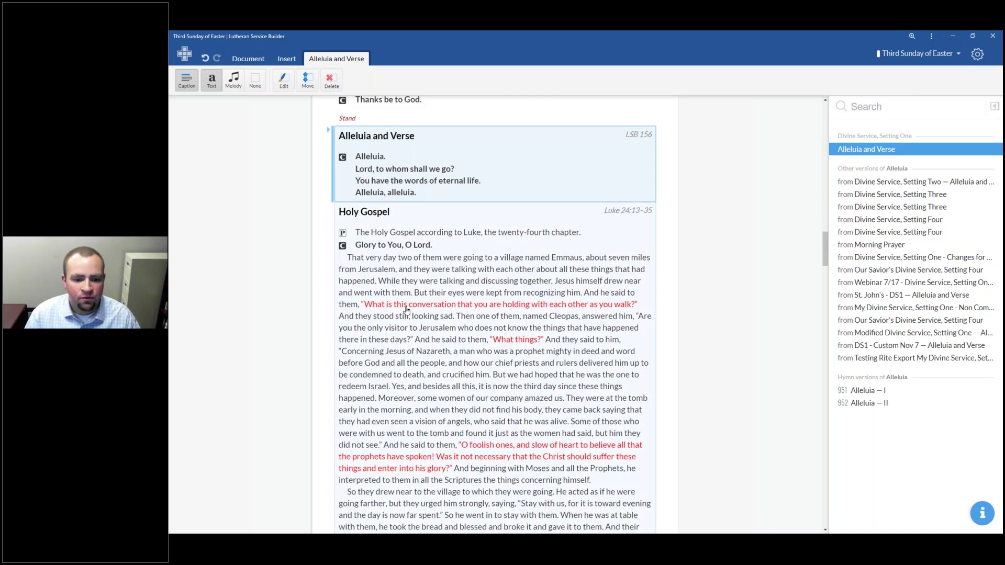
scroll(446, 331, "down", 7)
scroll(446, 331, "down", 10)
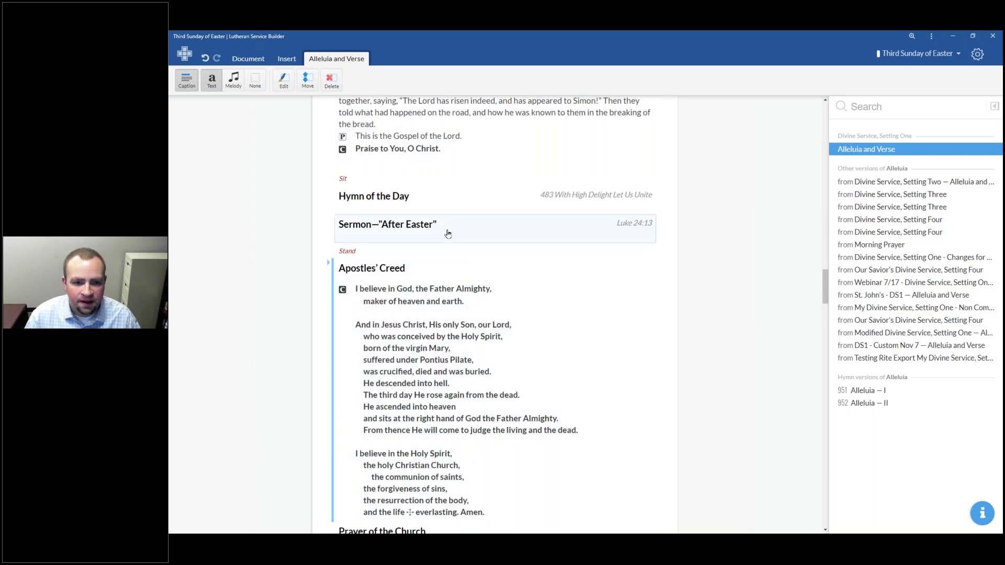
scroll(436, 243, "up", 5)
scroll(437, 244, "up", 4)
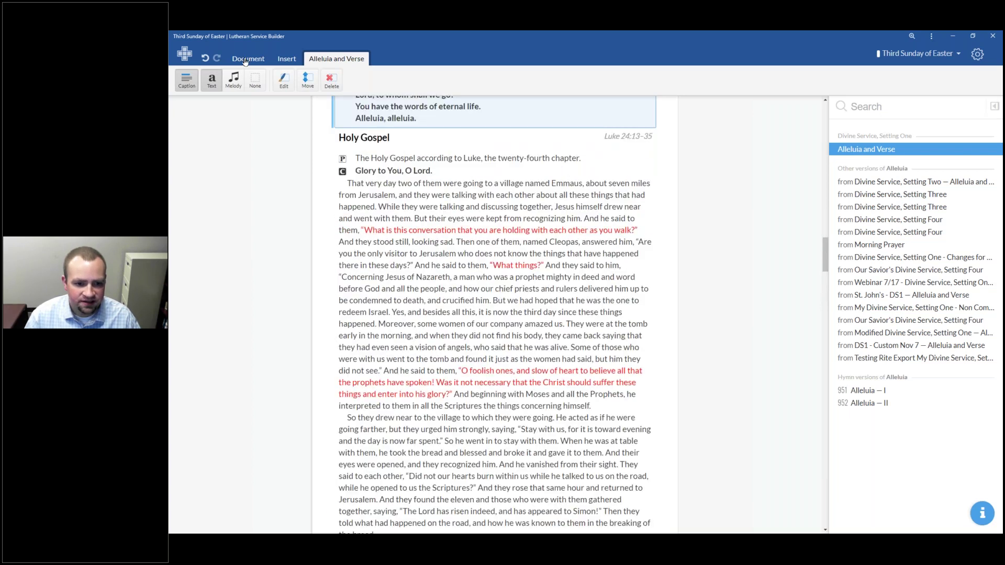
scroll(419, 272, "up", 6)
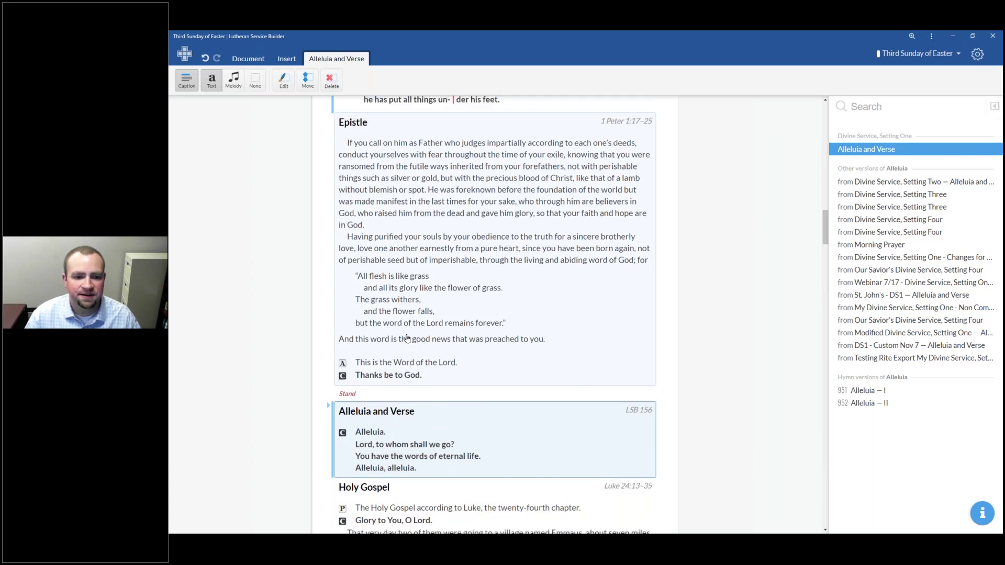
scroll(406, 338, "up", 10)
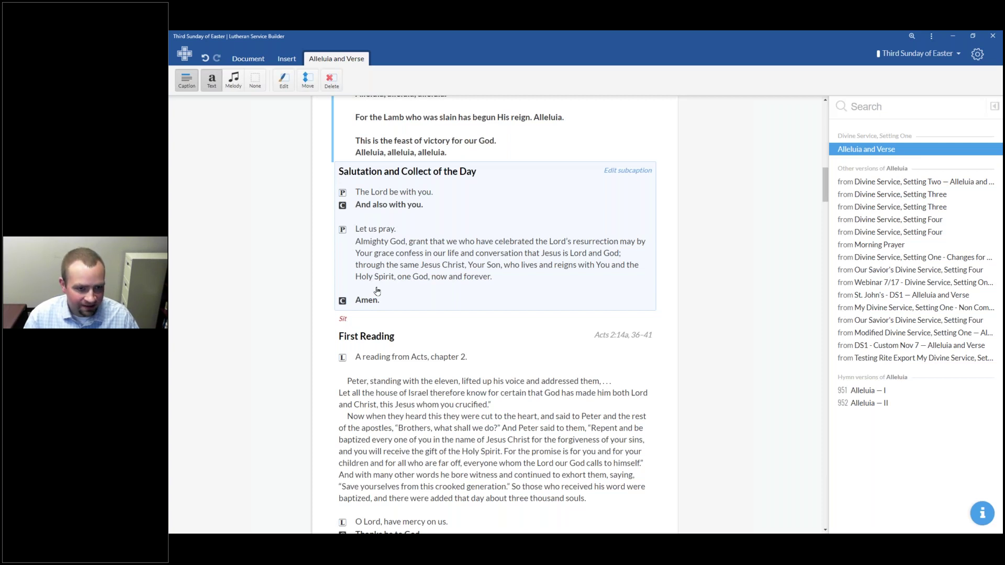
left_click(287, 59)
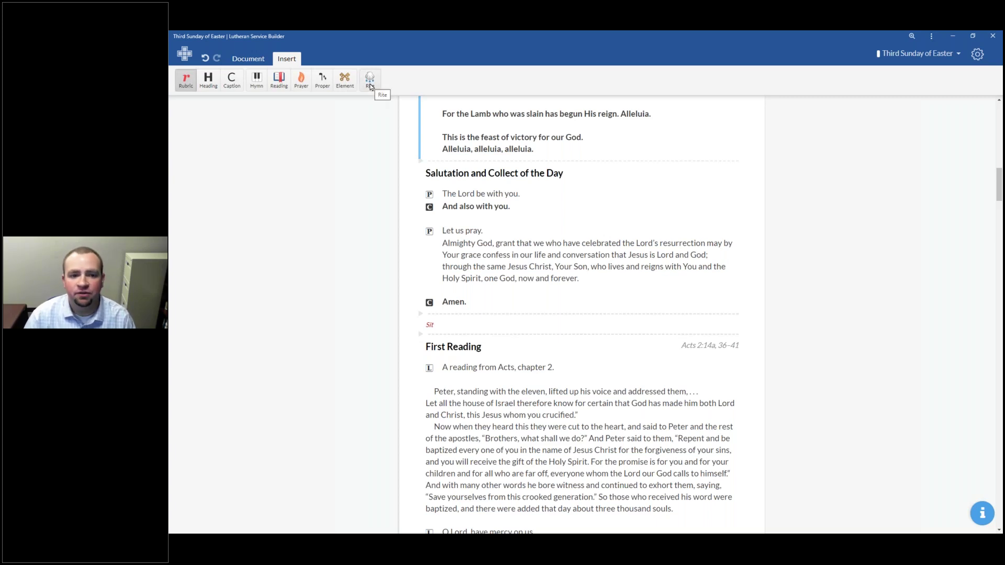
Step: Insert a 'Children's Message' caption between the Sit rubric and the First Reading
left_click(231, 80)
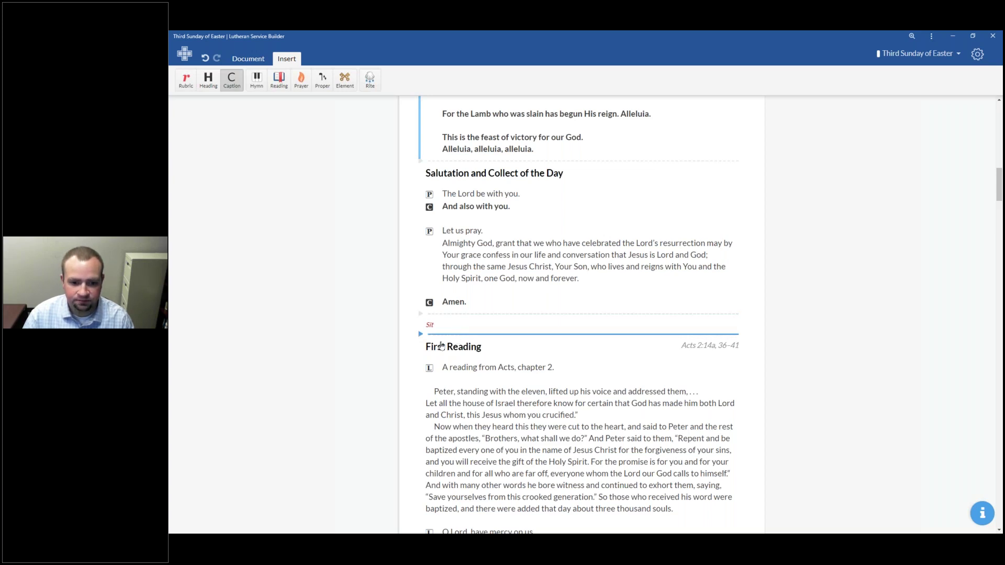
left_click(441, 345)
left_click(505, 344)
type("Children's Message")
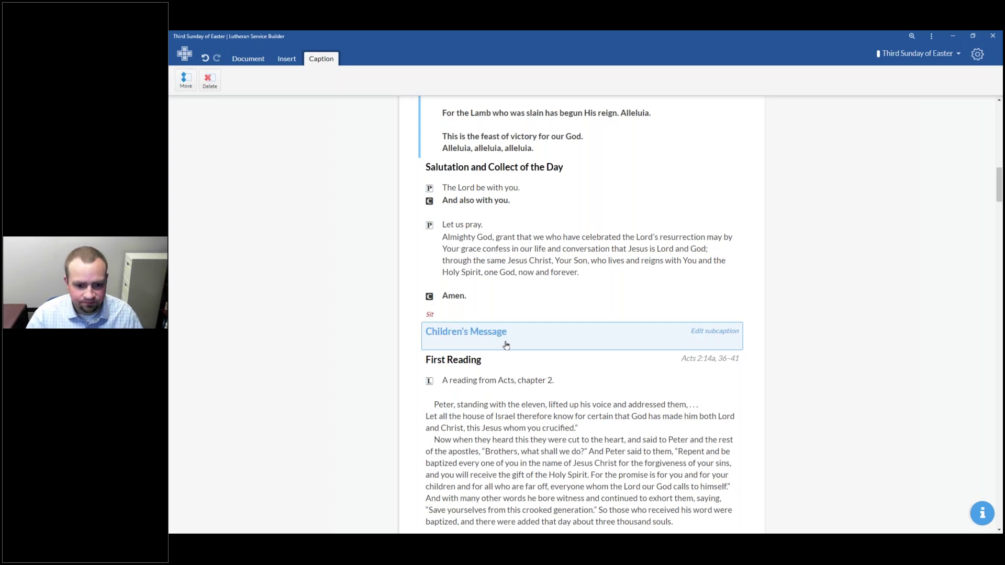
key("Return")
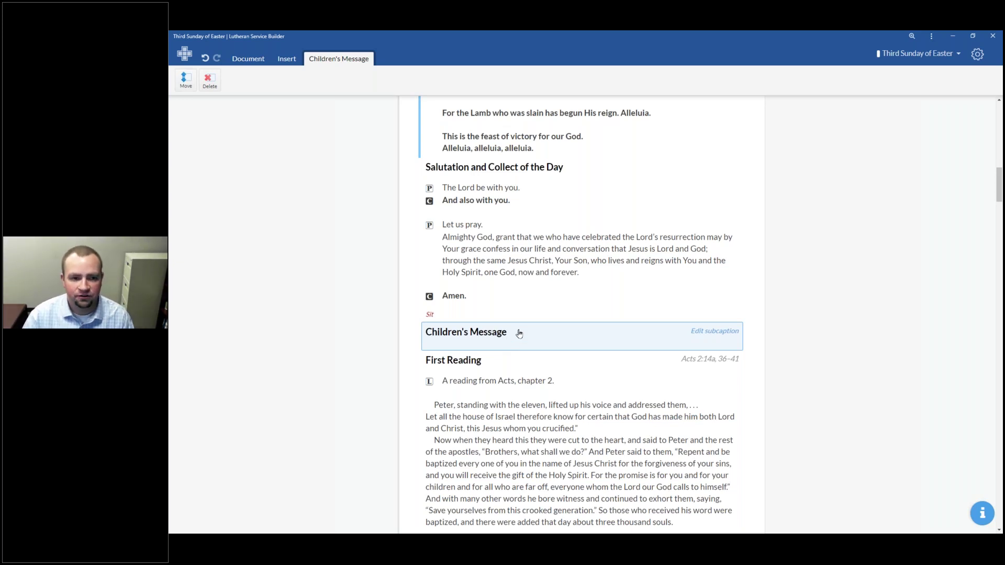
left_click(246, 61)
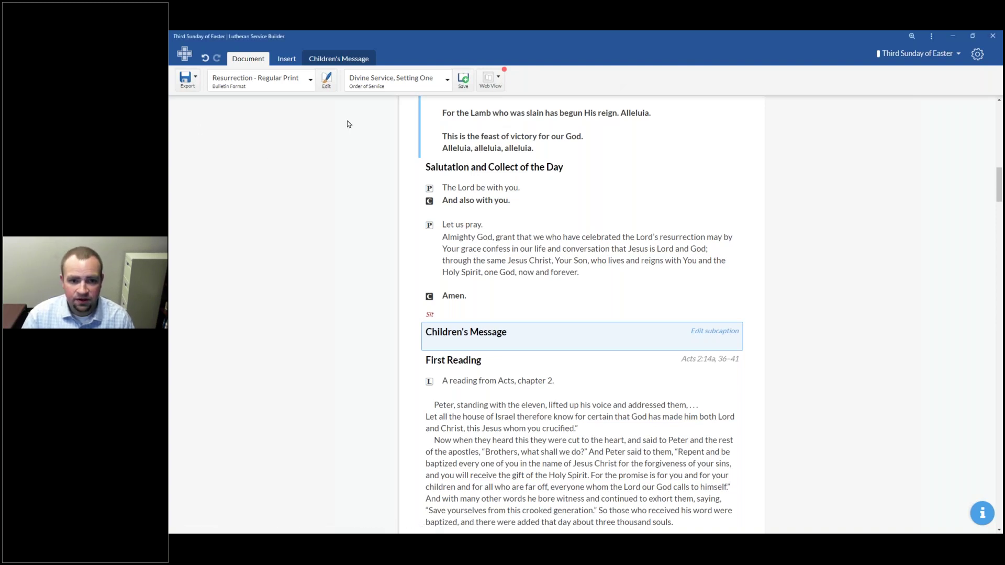
Step: Save the liturgy as custom order 'Divine Service, Setting One - Resurrection Version', removing 'My' from the name
left_click(464, 82)
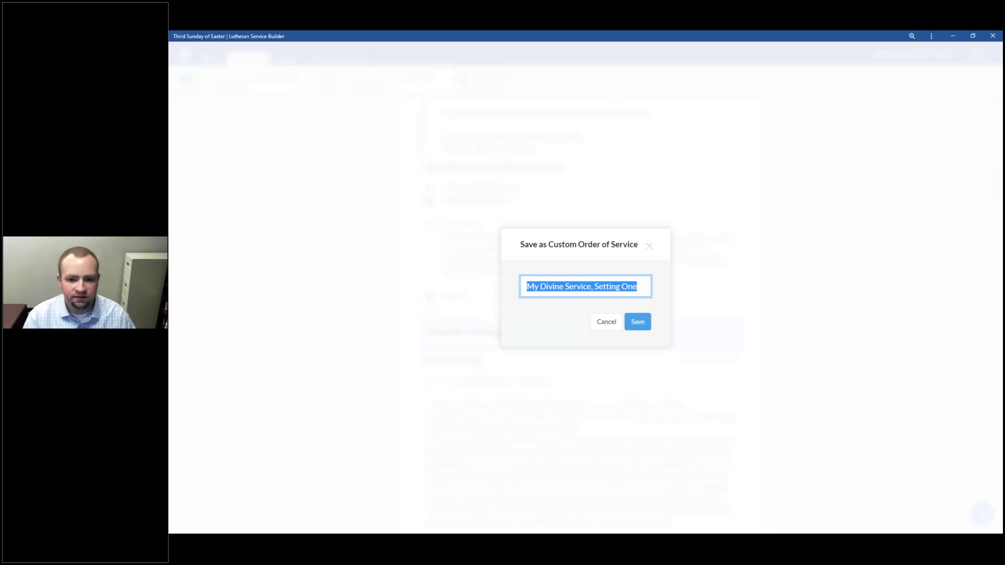
left_click(537, 286)
left_click_drag(539, 286, 525, 286)
key("BackSpace")
key("End")
type("- R")
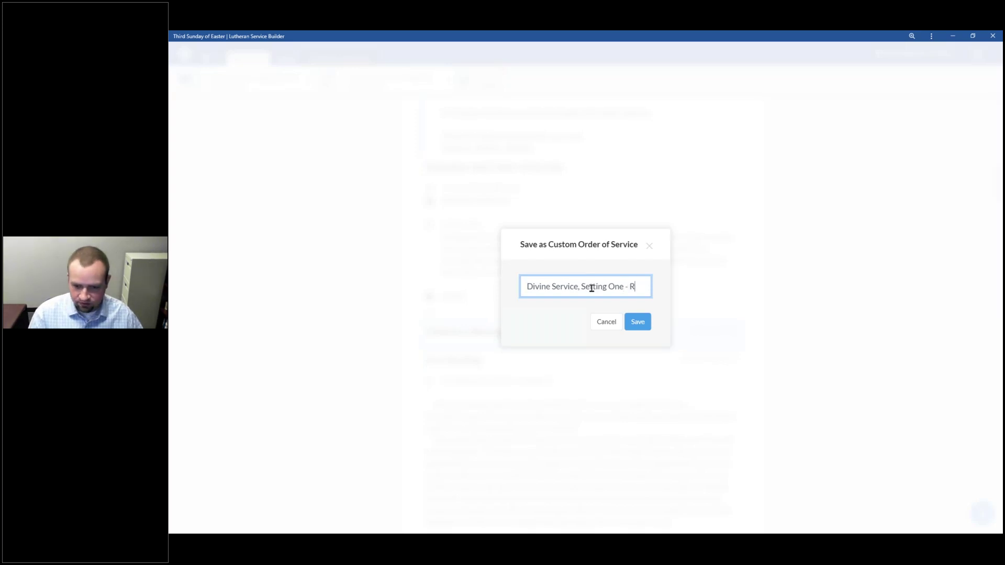
type("esurrection")
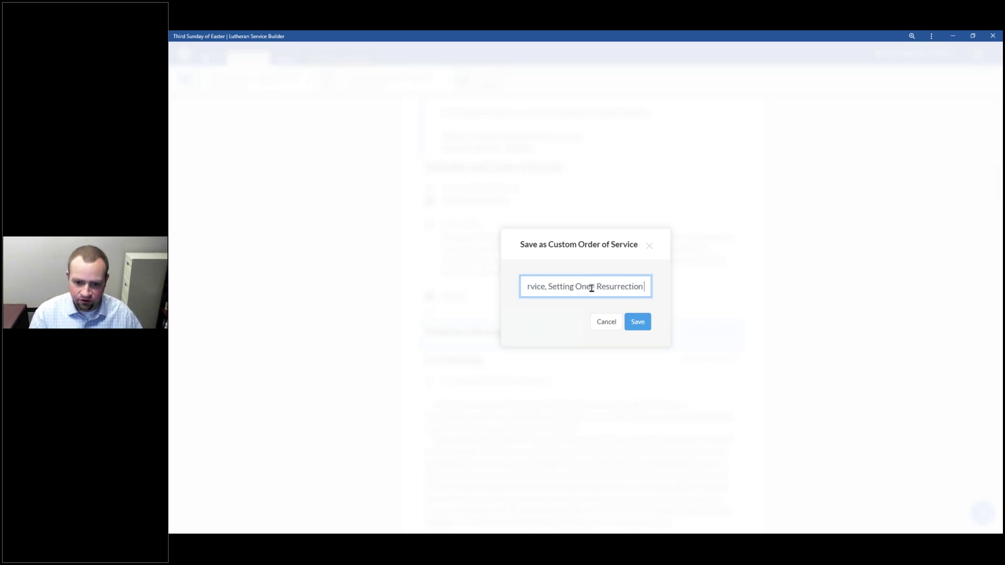
type(" Version")
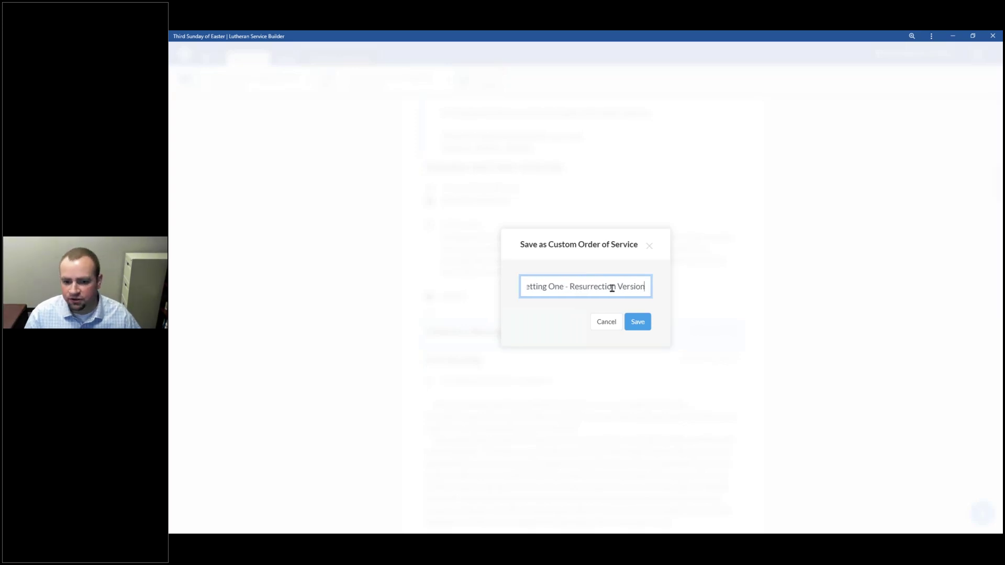
key("ctrl+a")
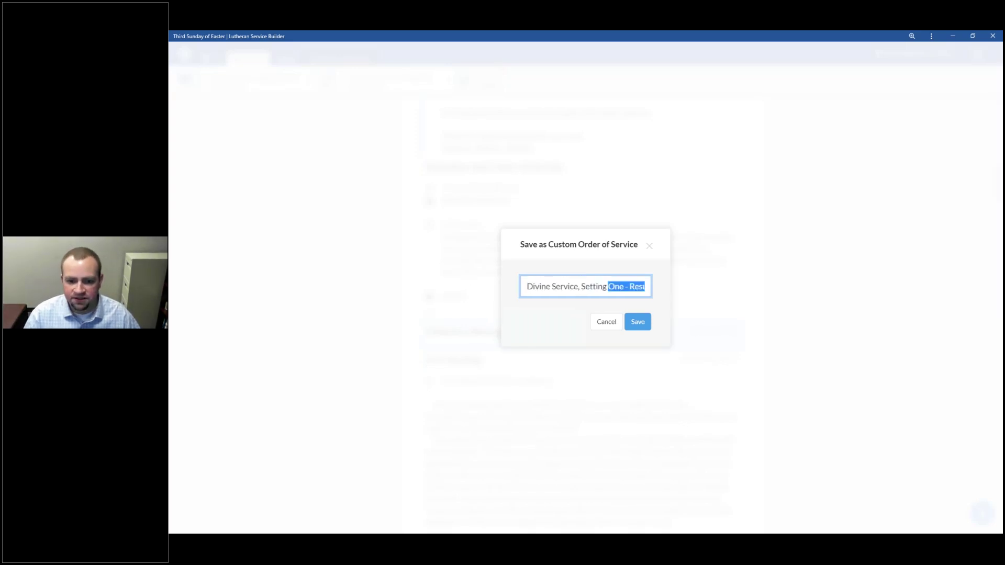
left_click(645, 290)
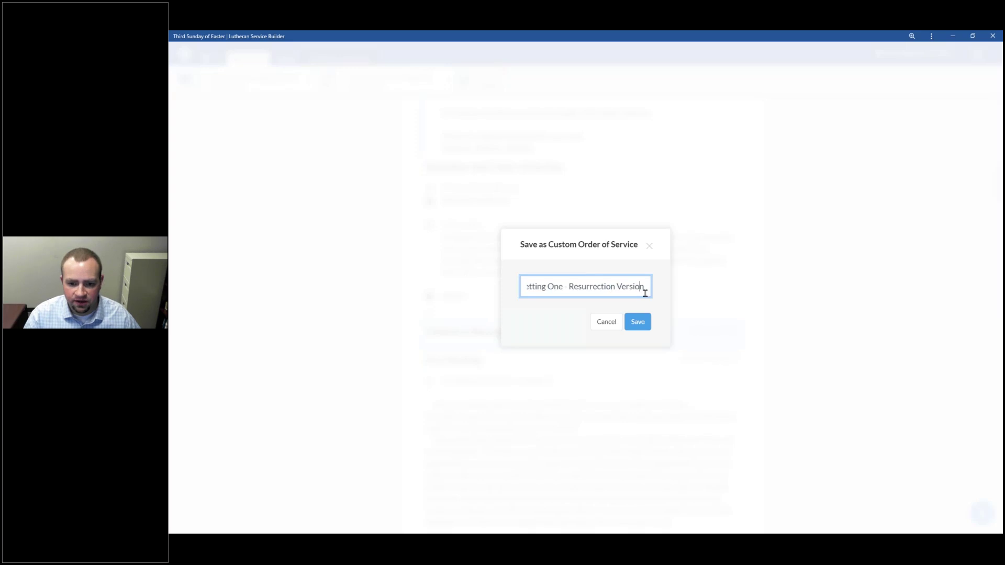
left_click(641, 328)
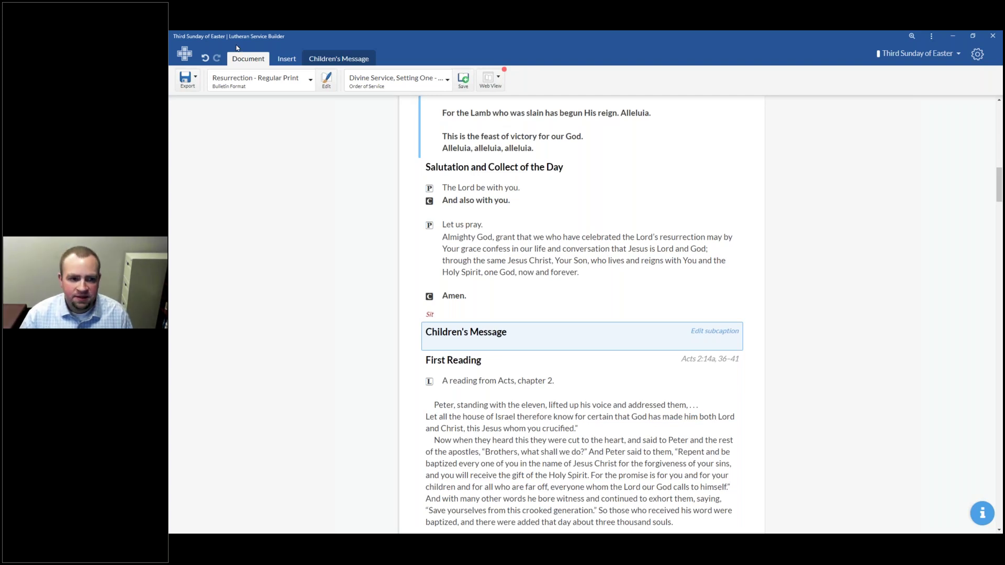
Step: Plan a new Fourth Sunday of Easter service on May 3, 2020 from the calendar
left_click(186, 53)
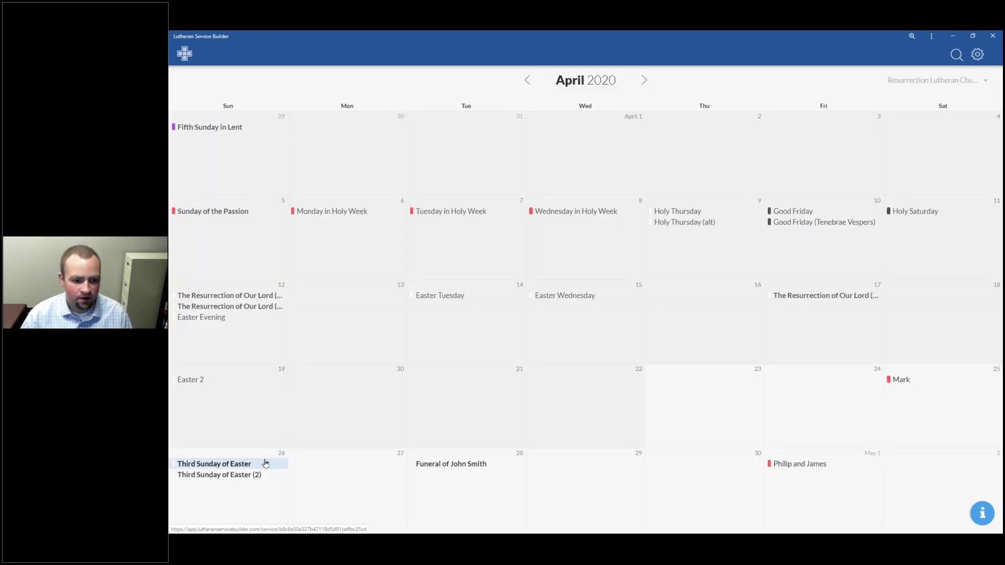
left_click(643, 80)
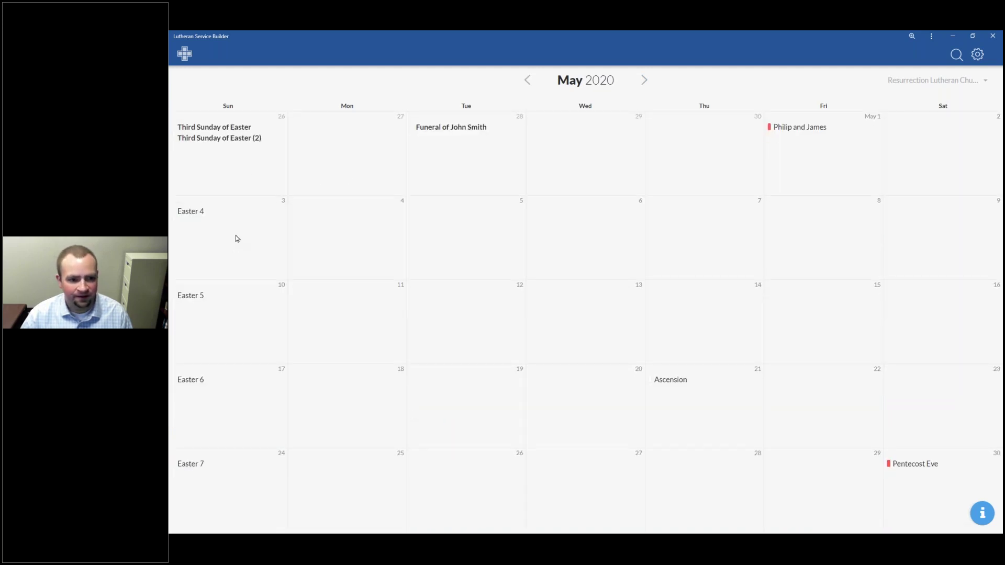
left_click(234, 240)
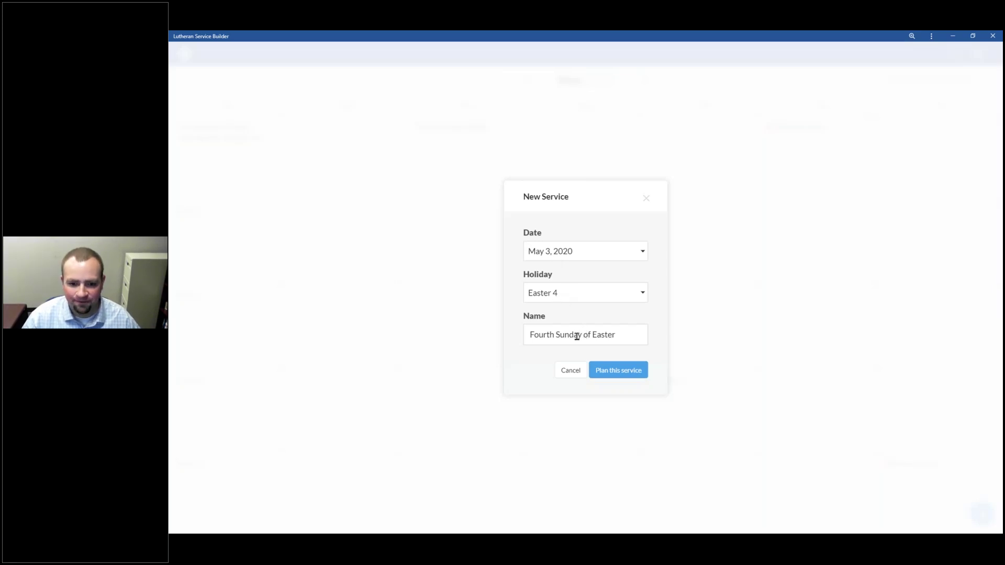
left_click(625, 376)
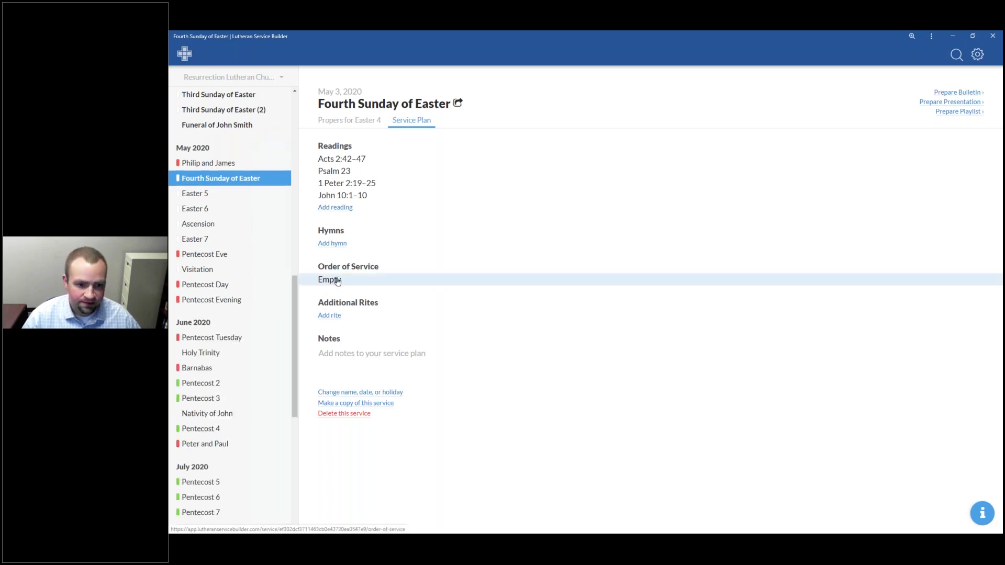
Step: Assign the 'Divine Service, Setting One - Resurrection Version' order and prepare the bulletin
left_click(331, 281)
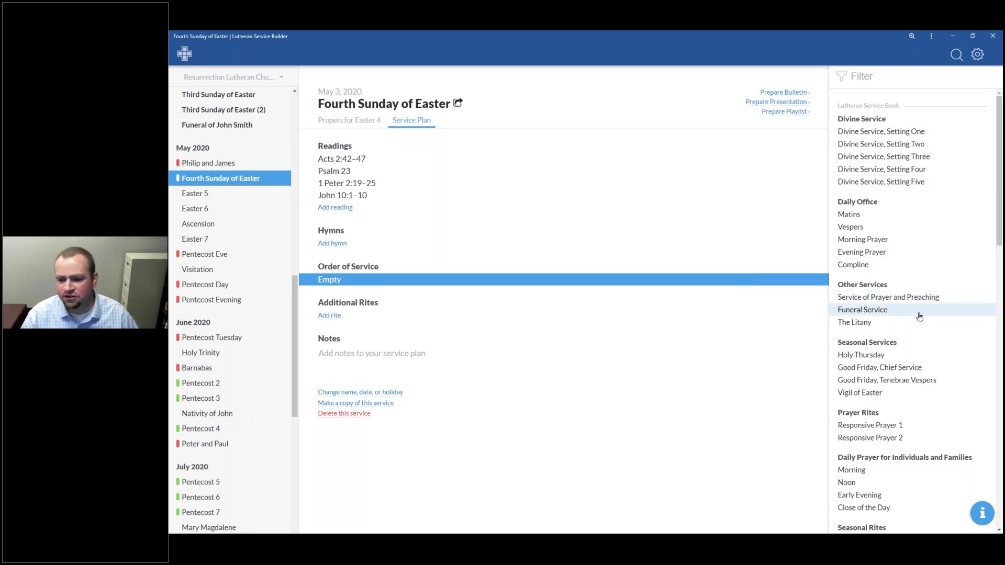
scroll(916, 154, "down", 5)
scroll(916, 261, "down", 10)
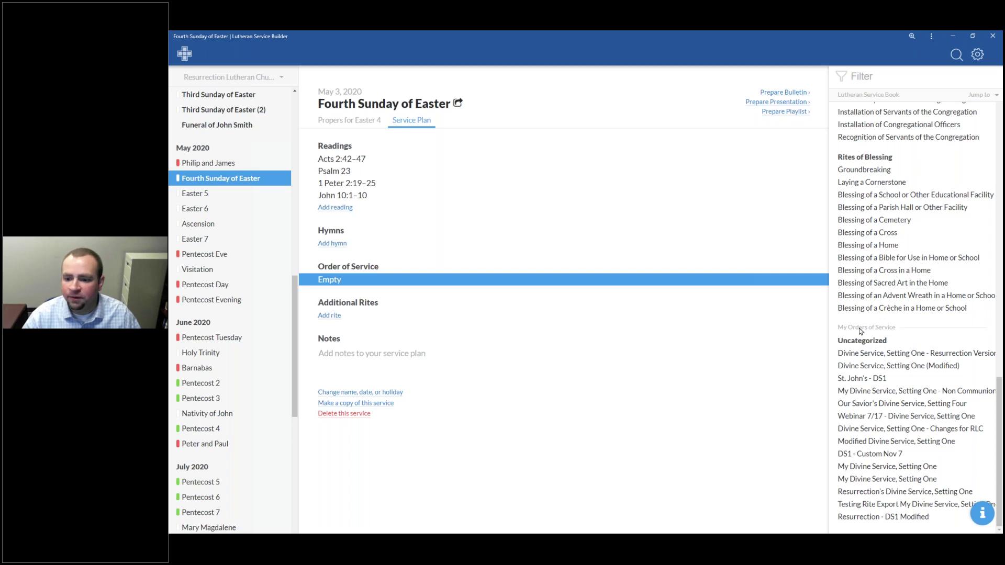
left_click(871, 355)
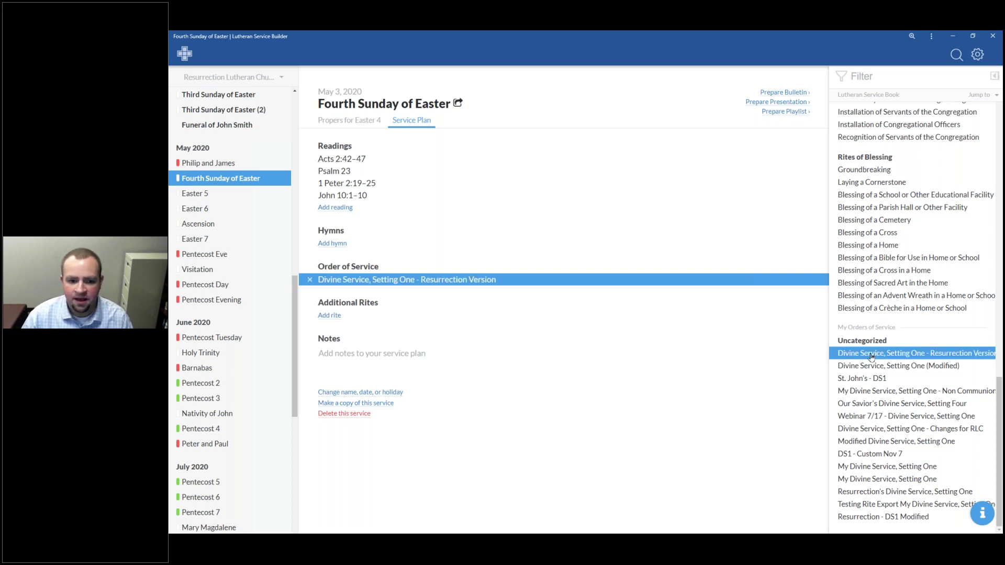
left_click(772, 94)
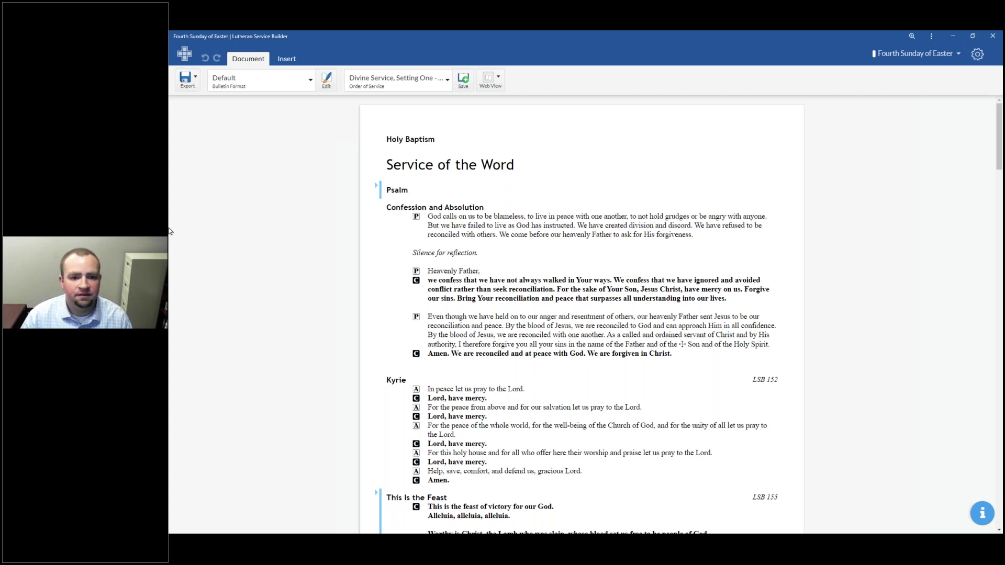
Step: Switch the bulletin format to Resurrection - Regular Print
left_click(301, 87)
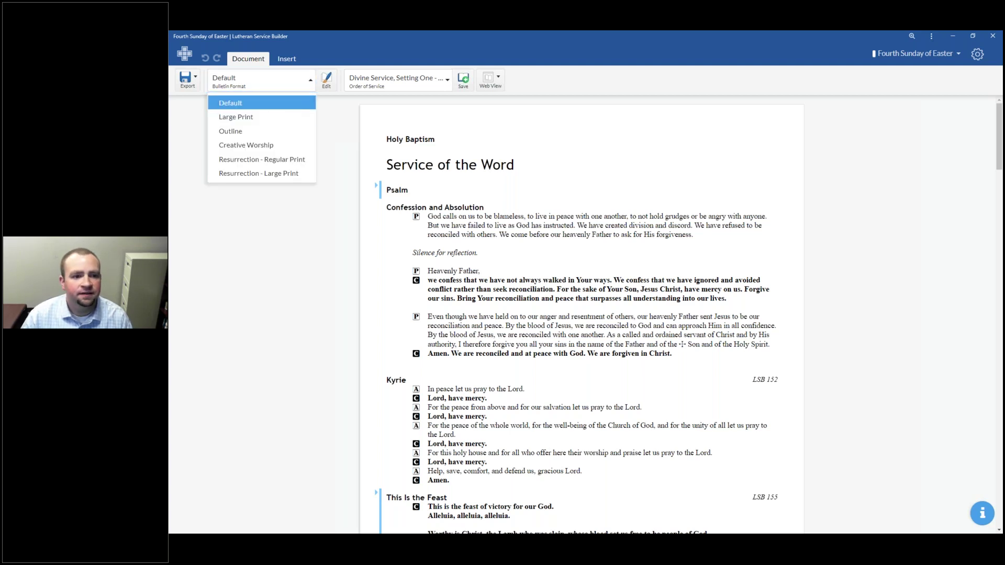
left_click(297, 85)
left_click(297, 85)
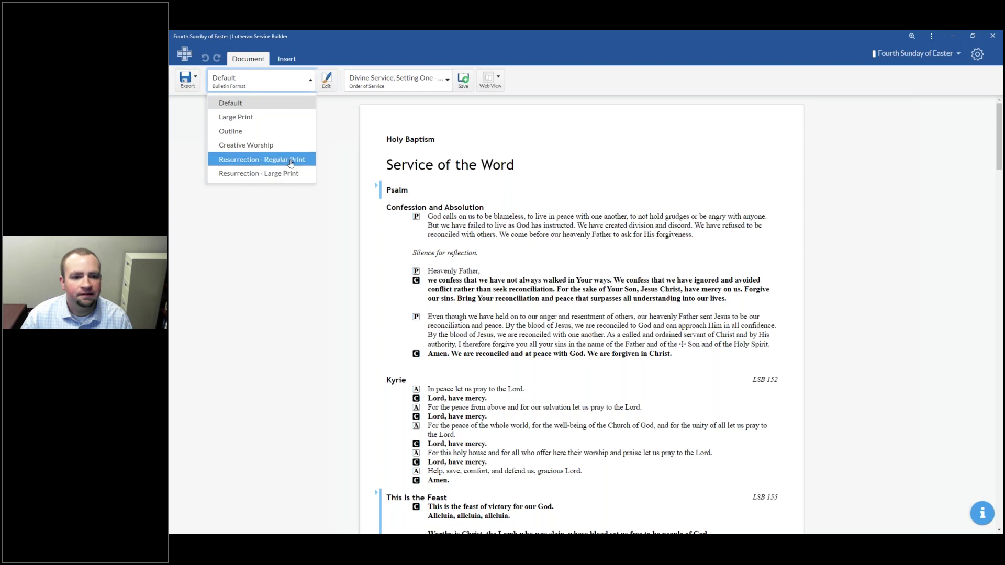
left_click(290, 159)
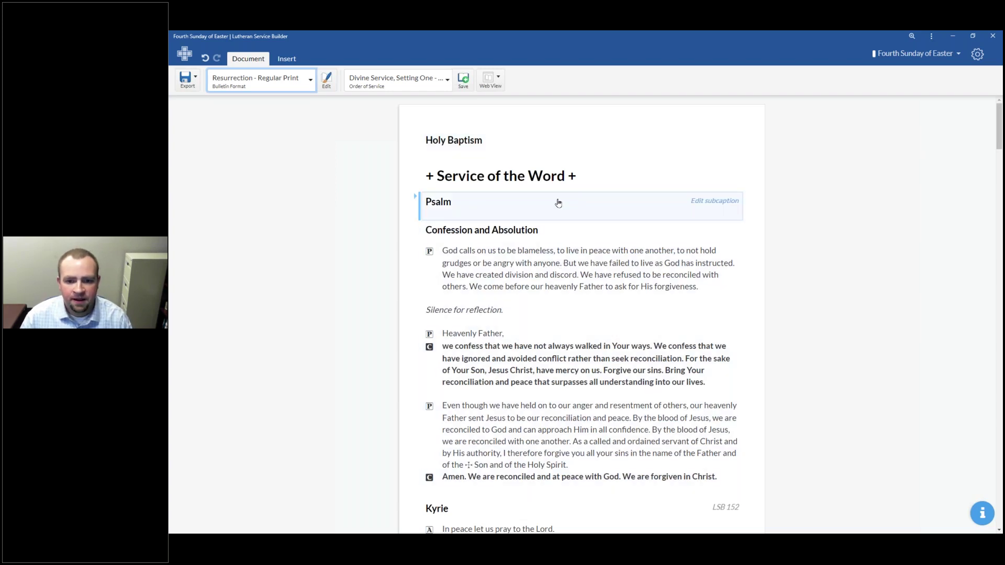
Step: Review the bulletin down through Hymn of the Day, the Sermon and the Apostles' Creed
left_click(415, 198)
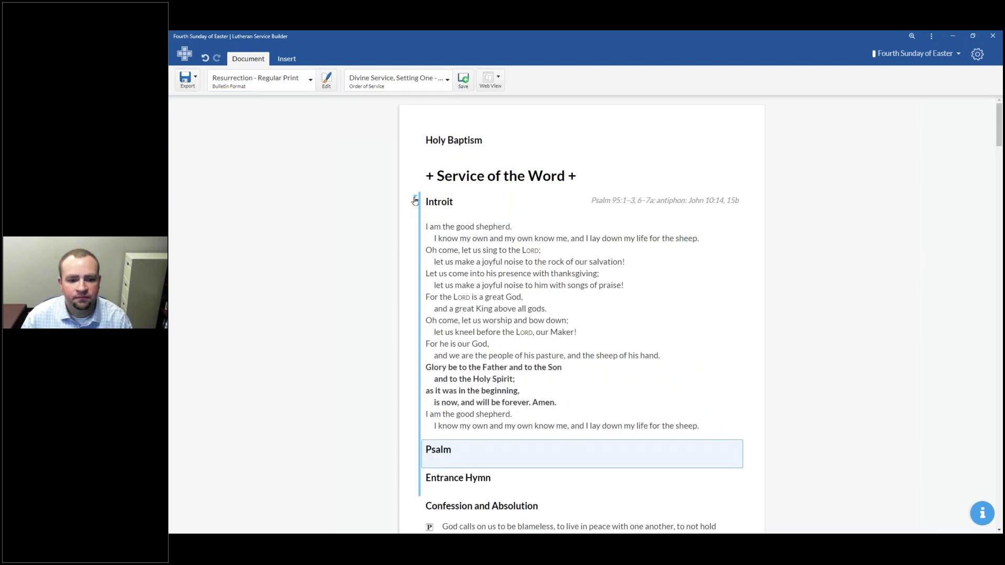
left_click(415, 199)
scroll(516, 219, "down", 3)
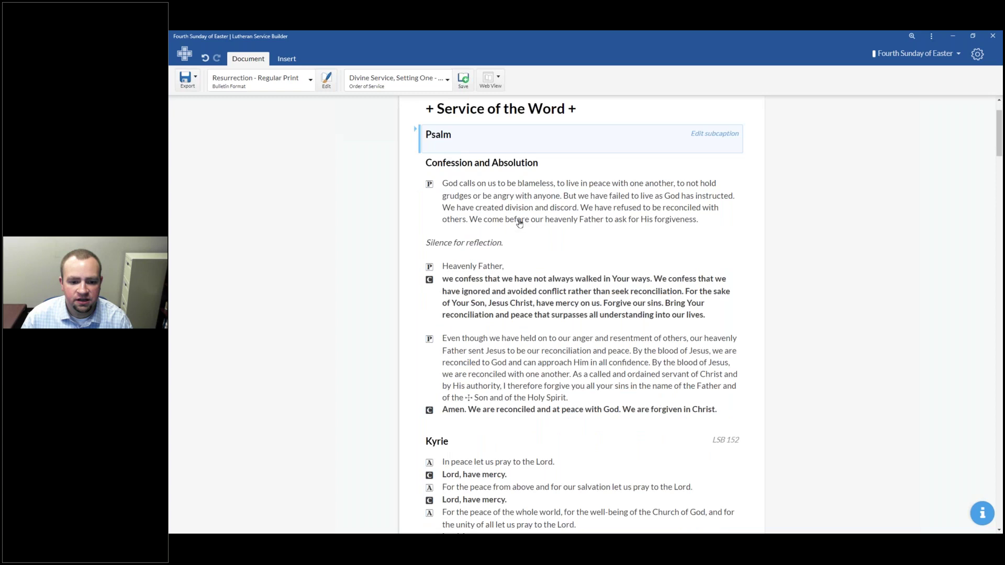
scroll(520, 222, "down", 9)
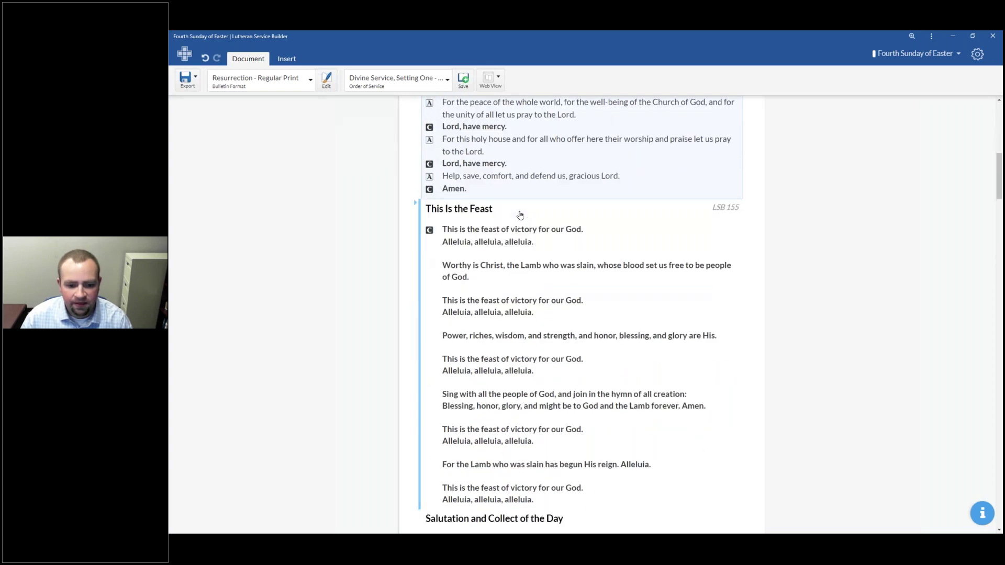
scroll(520, 215, "down", 3)
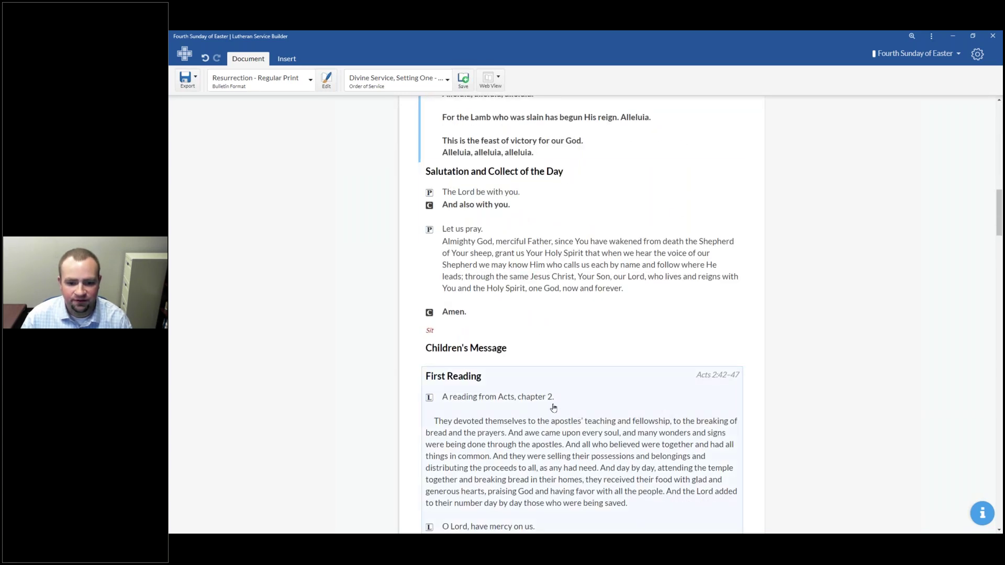
scroll(553, 407, "down", 1)
scroll(520, 395, "up", 1)
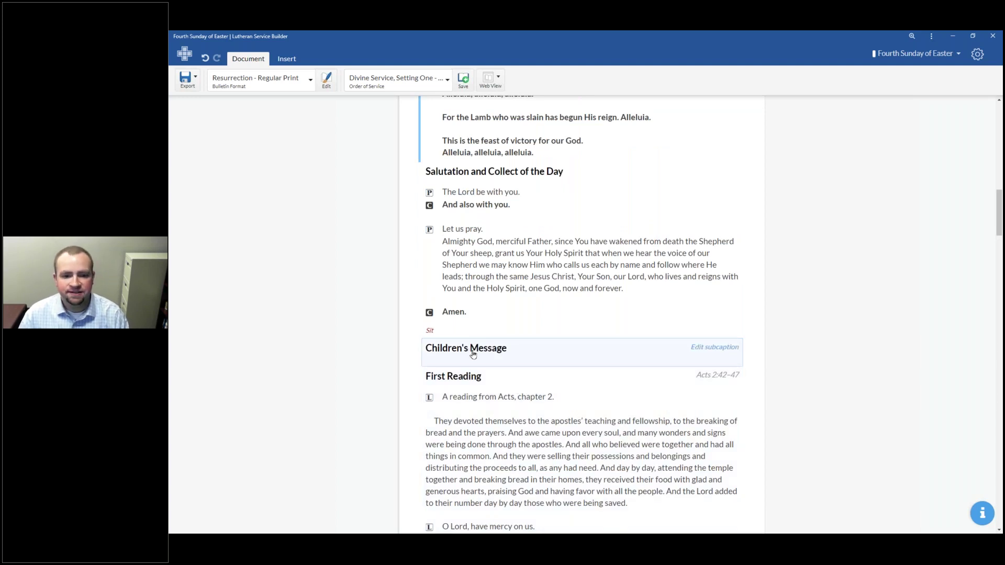
scroll(487, 348, "down", 10)
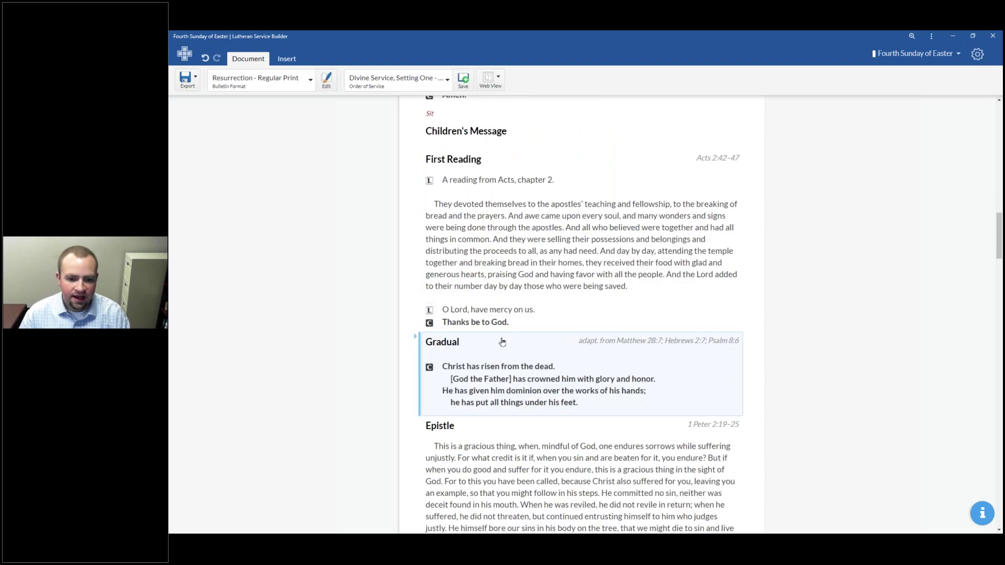
scroll(502, 341, "down", 8)
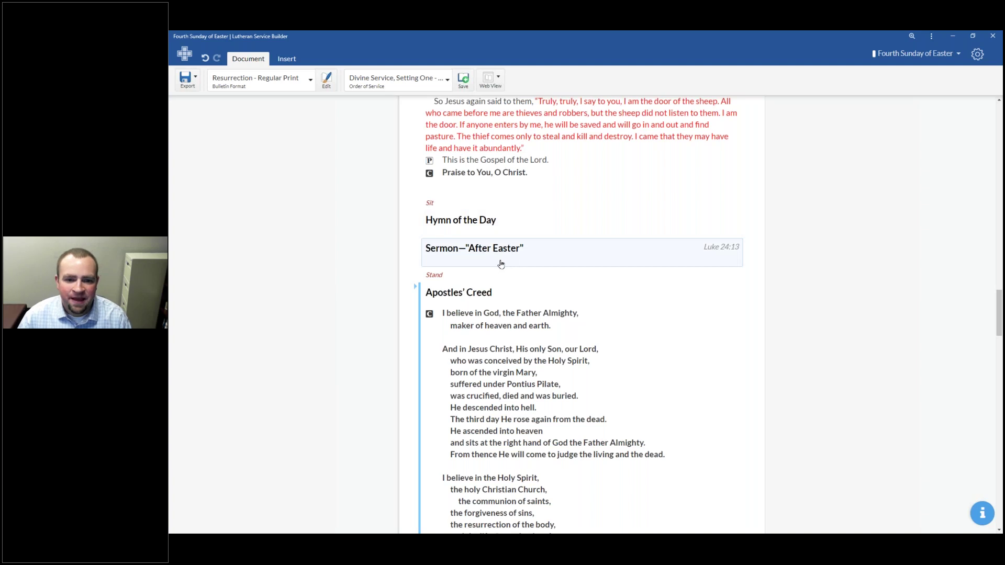
scroll(500, 264, "down", 4)
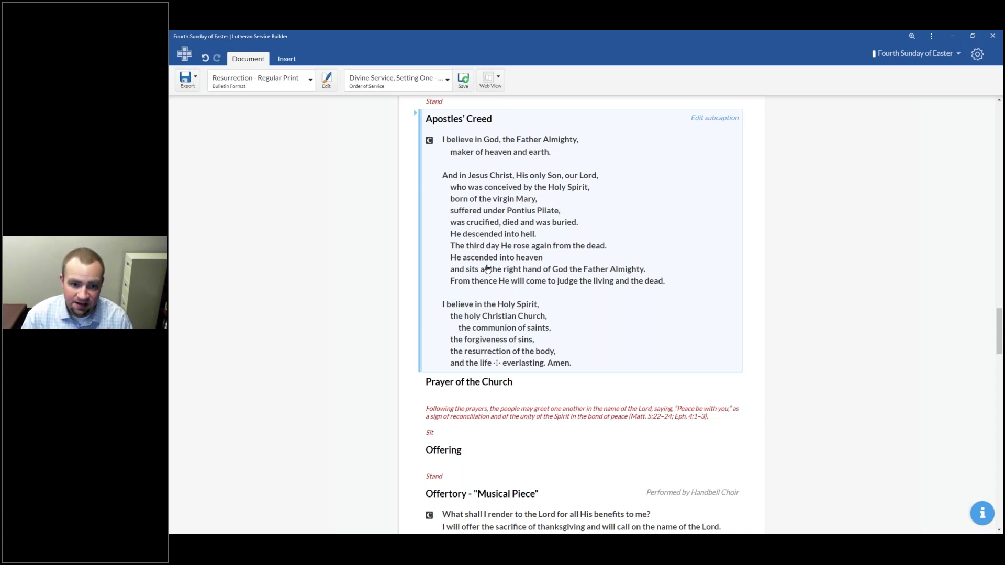
scroll(487, 269, "up", 5)
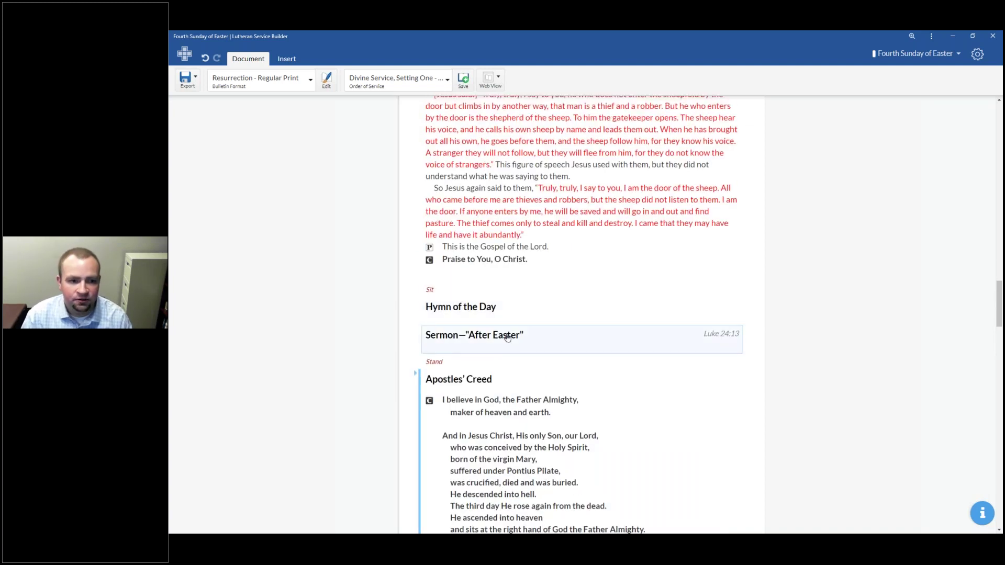
Step: Inspect the Sermon and Children's Message blocks, ending with the gear menu displayed
left_click(506, 337)
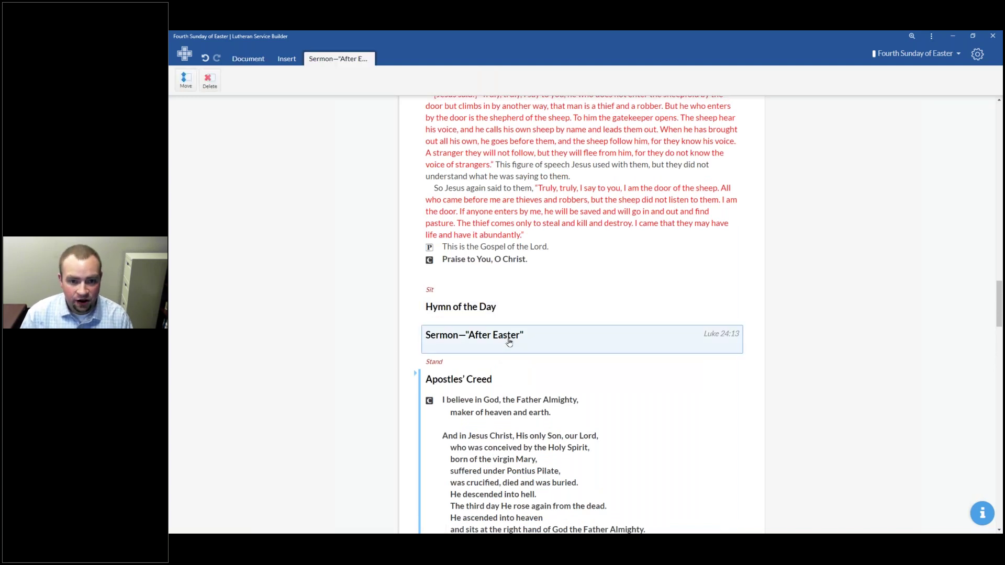
scroll(487, 272, "up", 8)
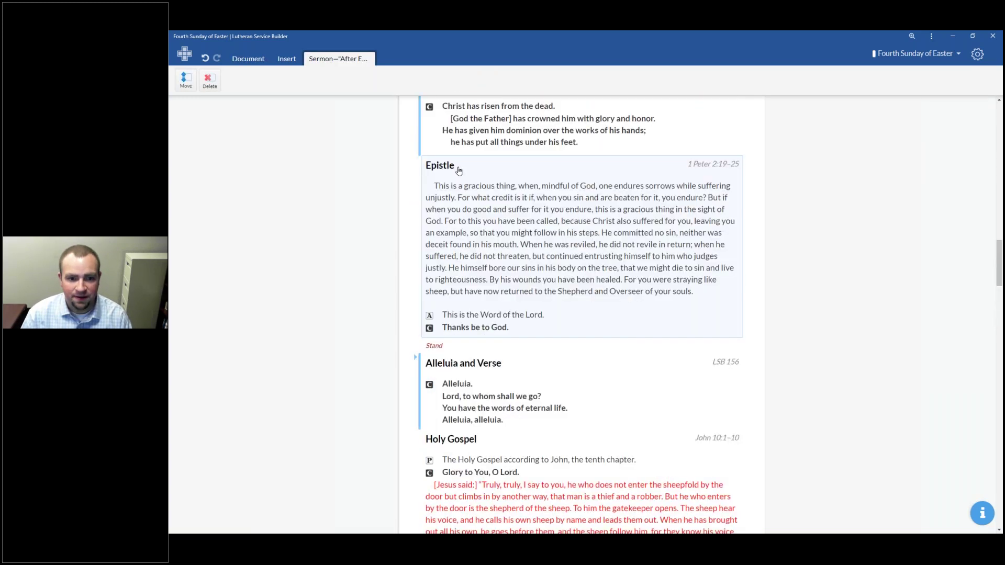
scroll(456, 171, "up", 10)
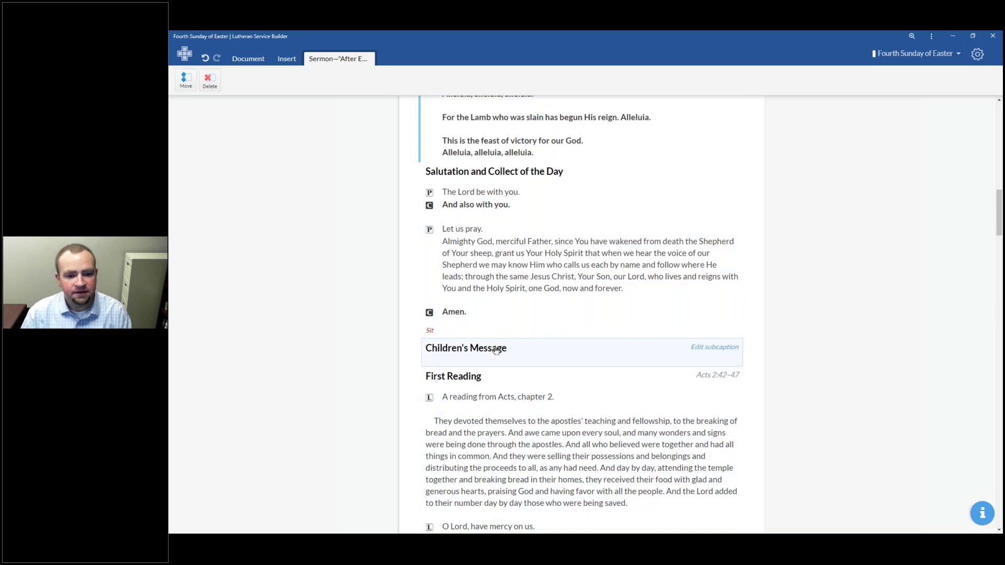
left_click(496, 351)
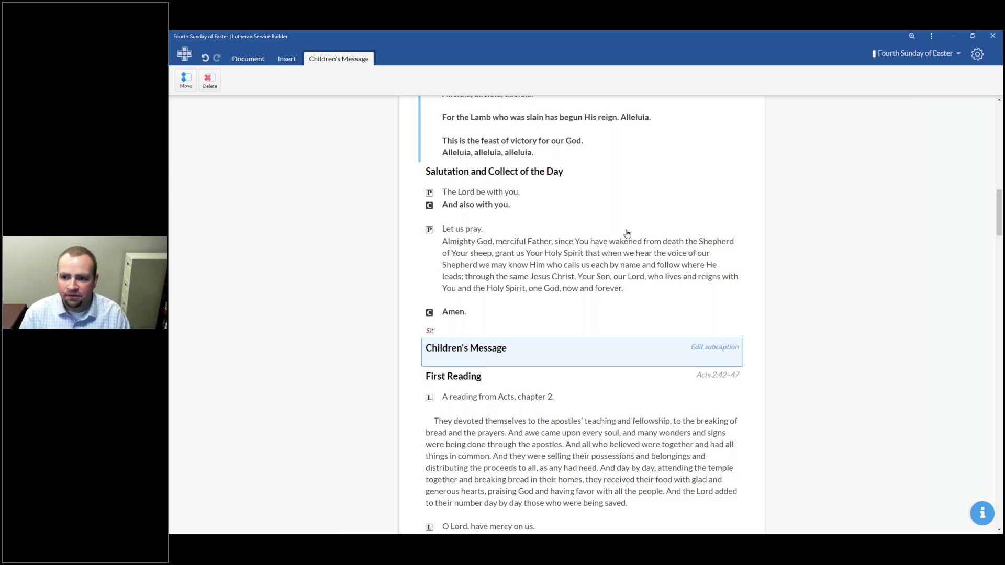
left_click(979, 54)
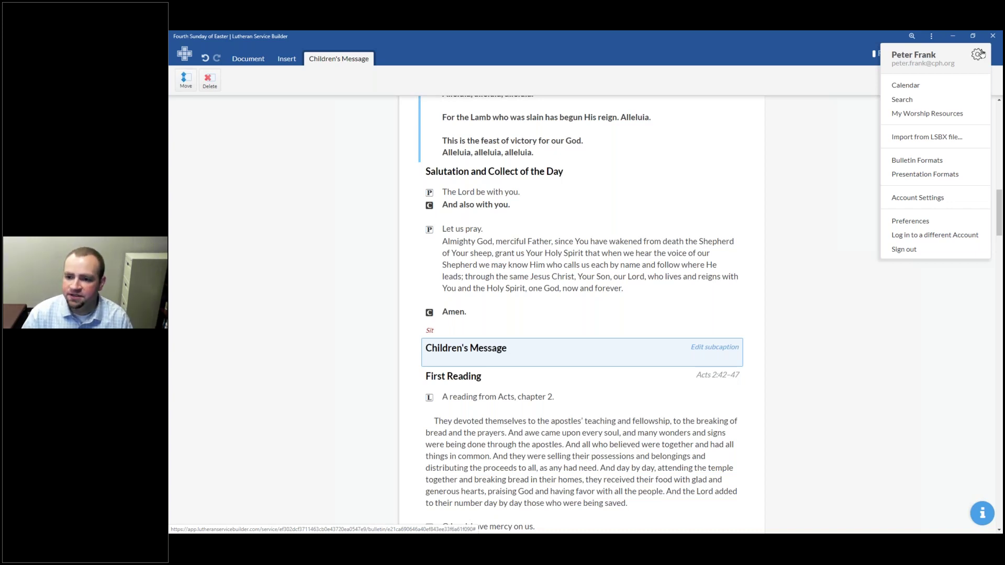
Step: Dismiss the menu, then go to My Worship Resources > My Liturgies
mouse_move(935, 118)
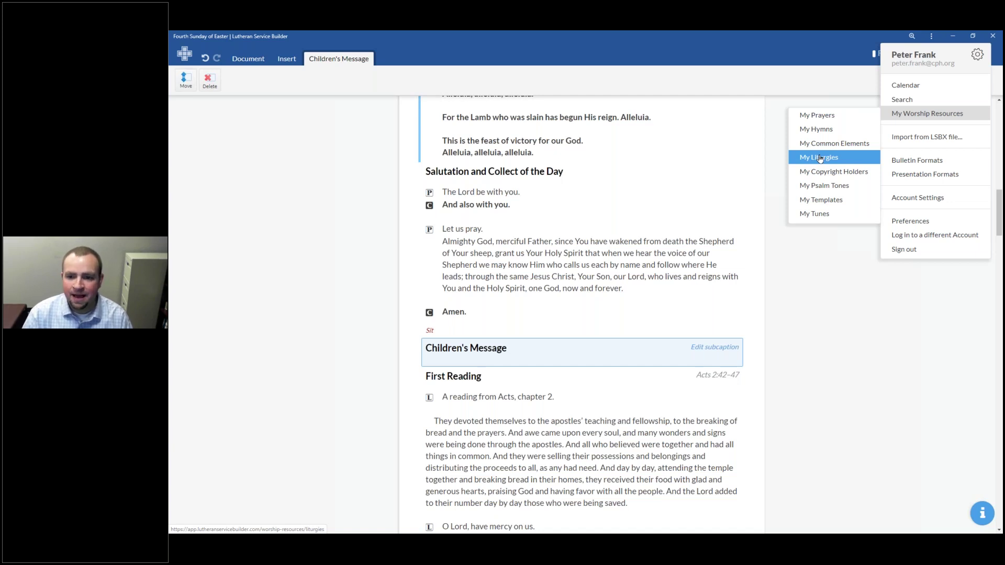
left_click(820, 158)
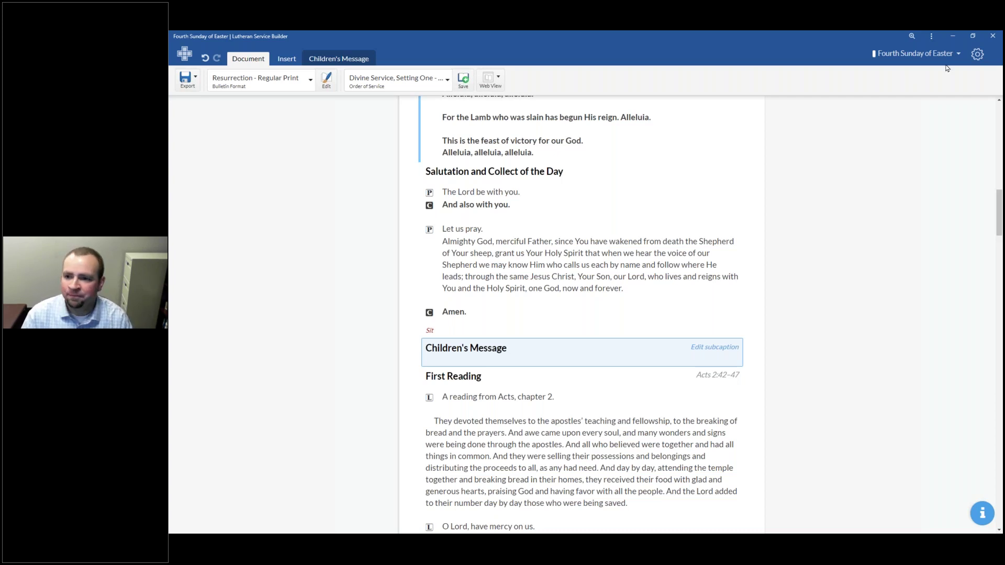
left_click(977, 54)
mouse_move(936, 113)
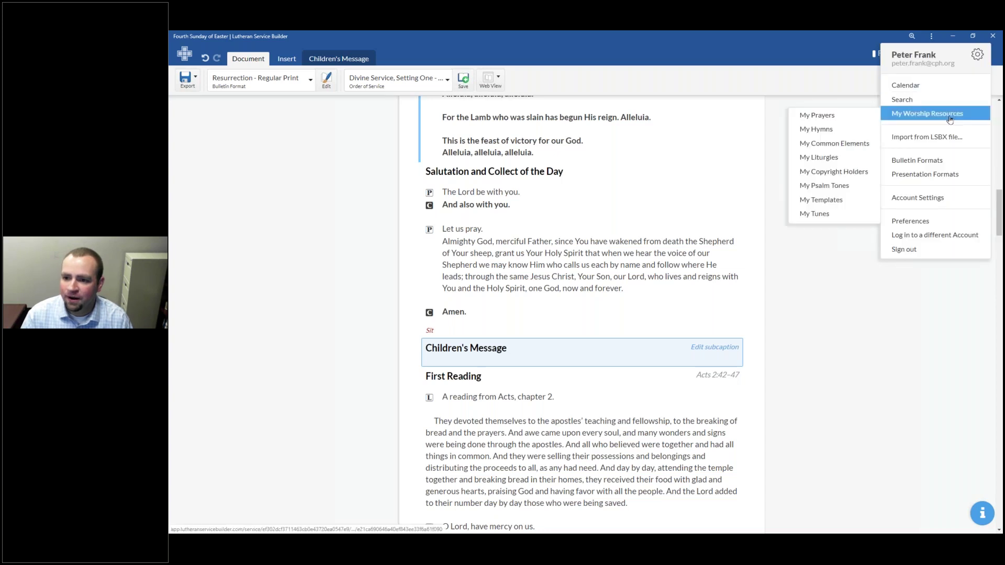
left_click(843, 158)
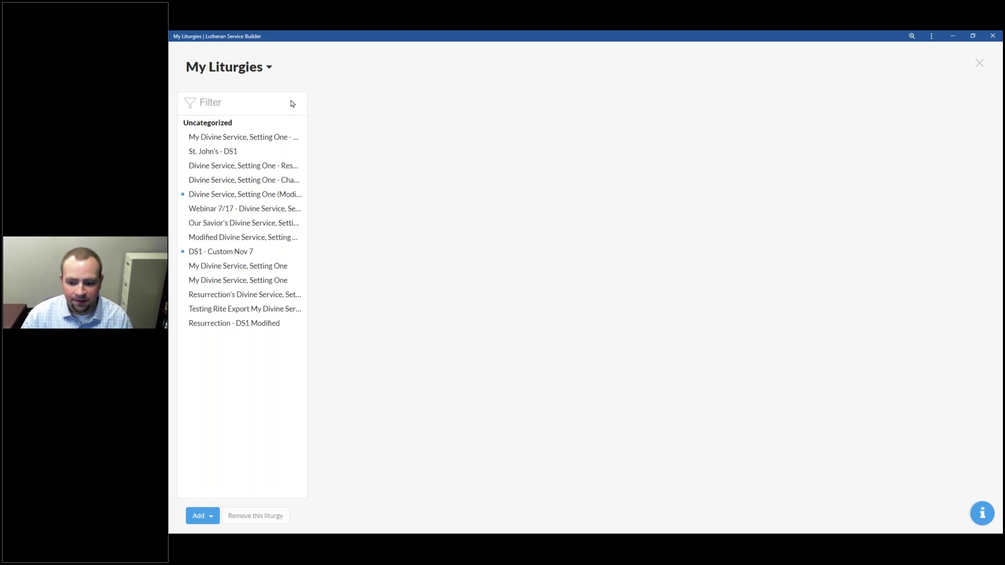
left_click(225, 67)
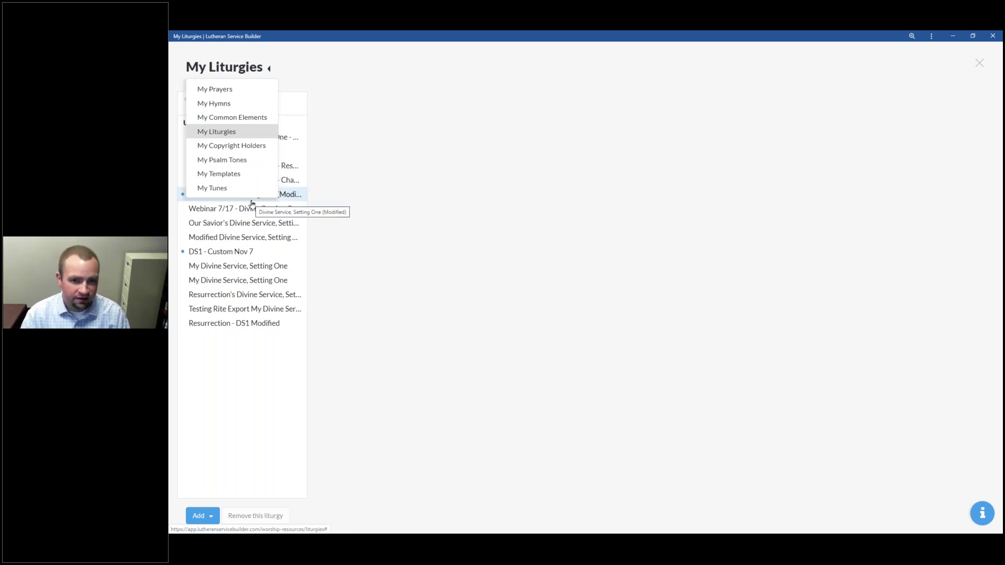
left_click(337, 71)
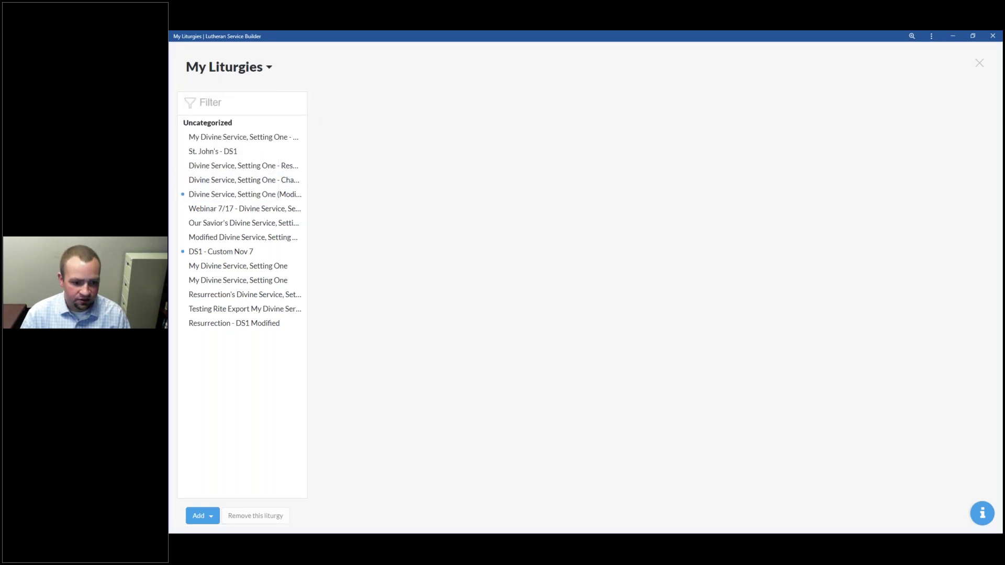
left_click(210, 106)
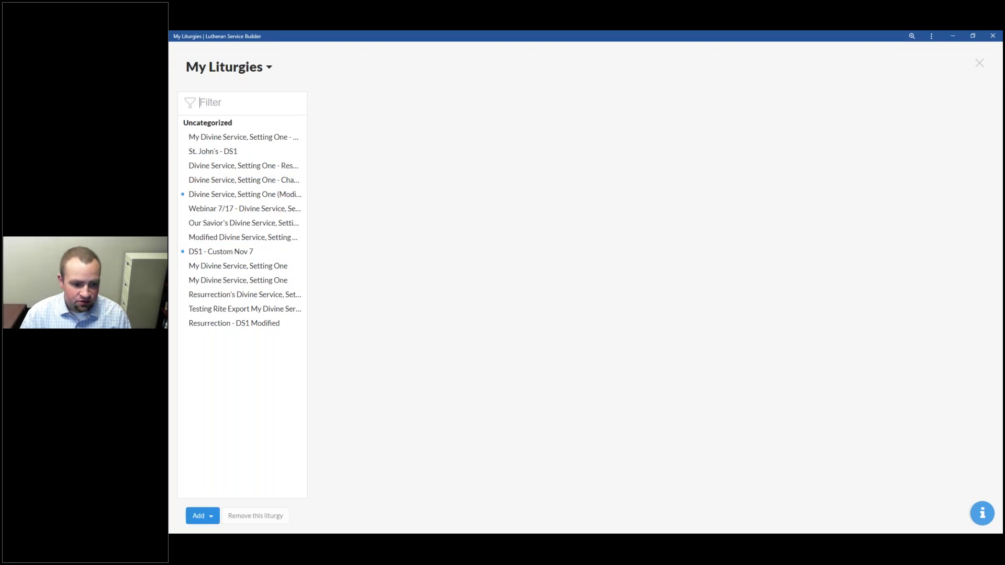
left_click(199, 516)
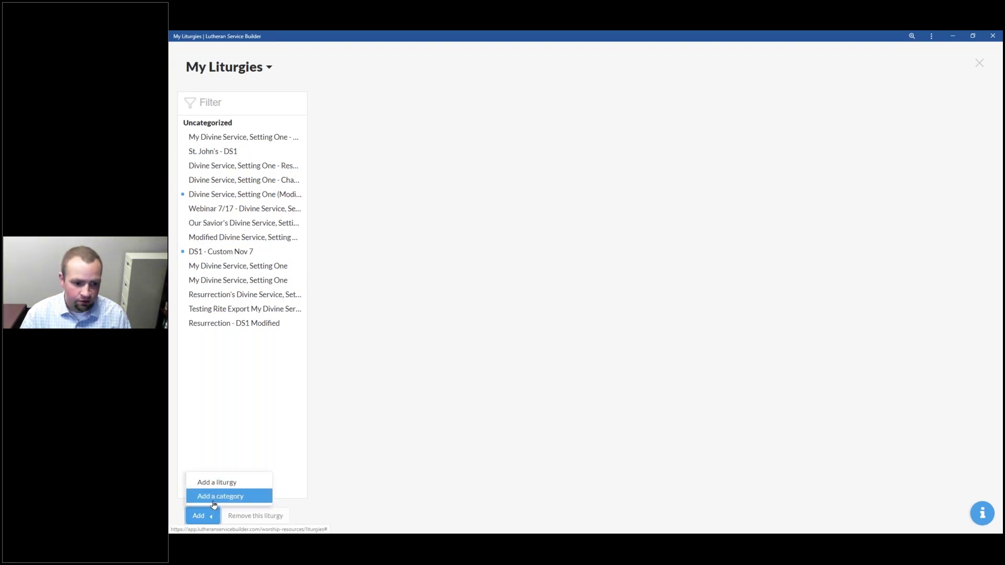
left_click(277, 423)
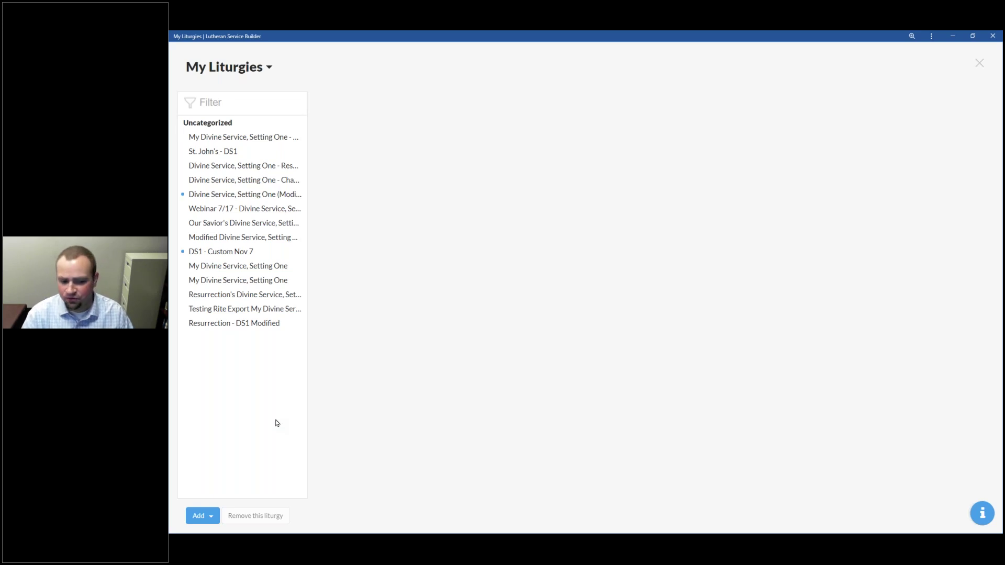
Step: Add a default New Category, then delete that stray category
left_click(203, 516)
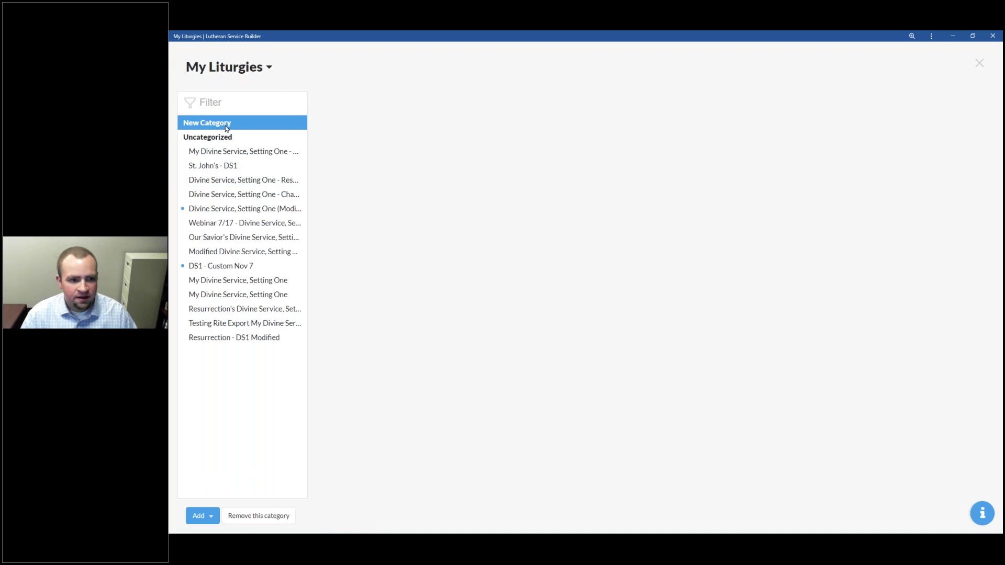
left_click(244, 424)
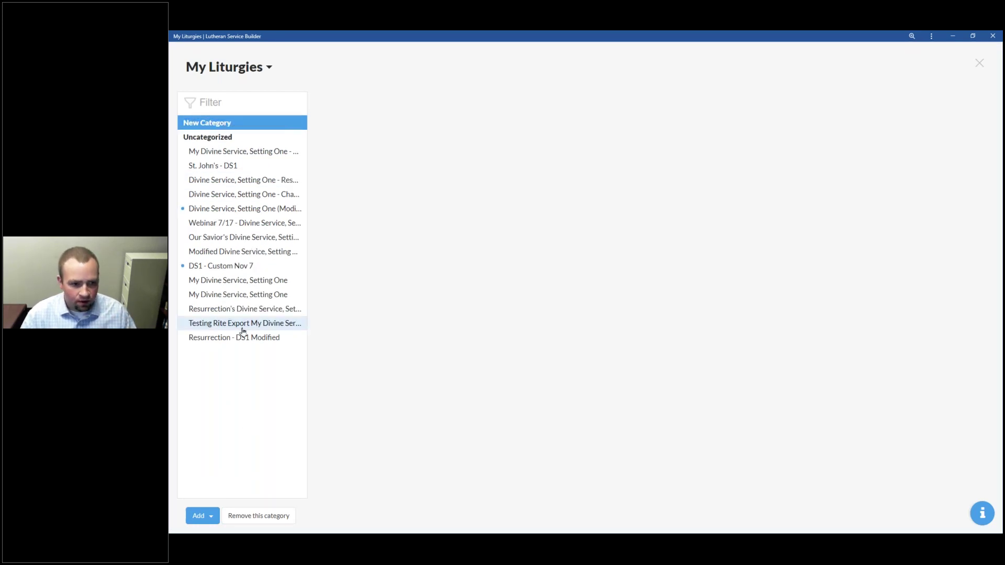
left_click(256, 512)
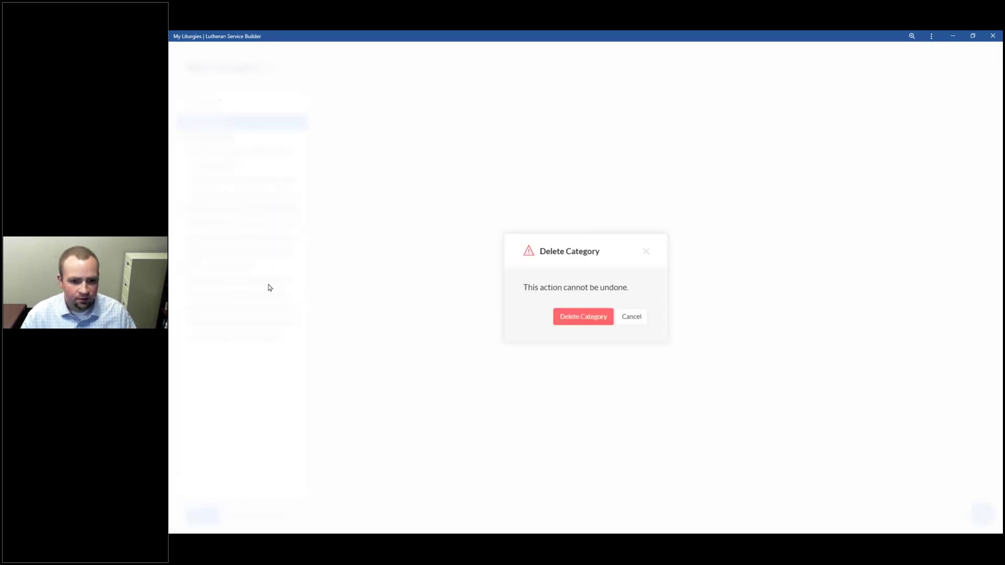
left_click(596, 311)
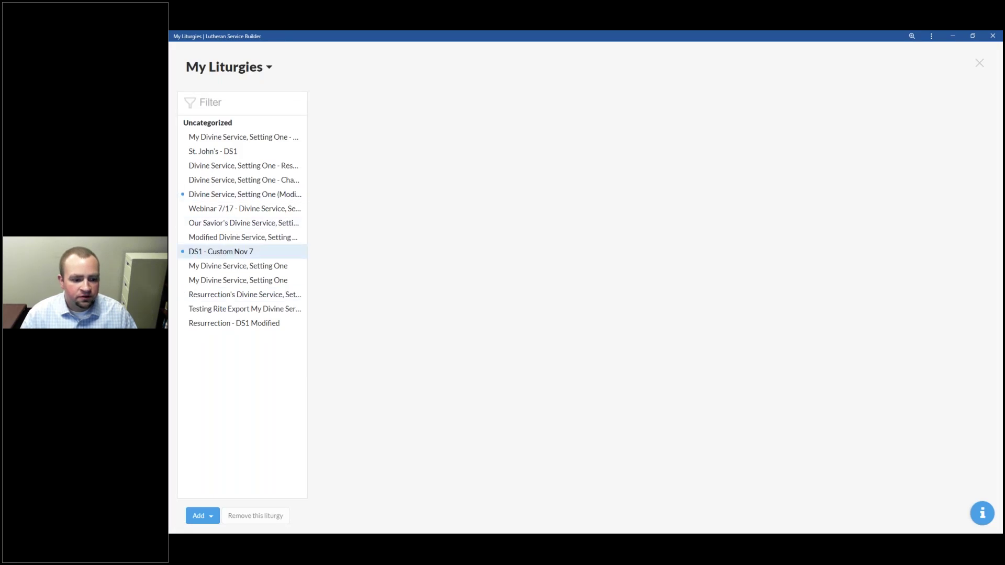
Step: Add another category and rename it 'Communion Services'
left_click(206, 517)
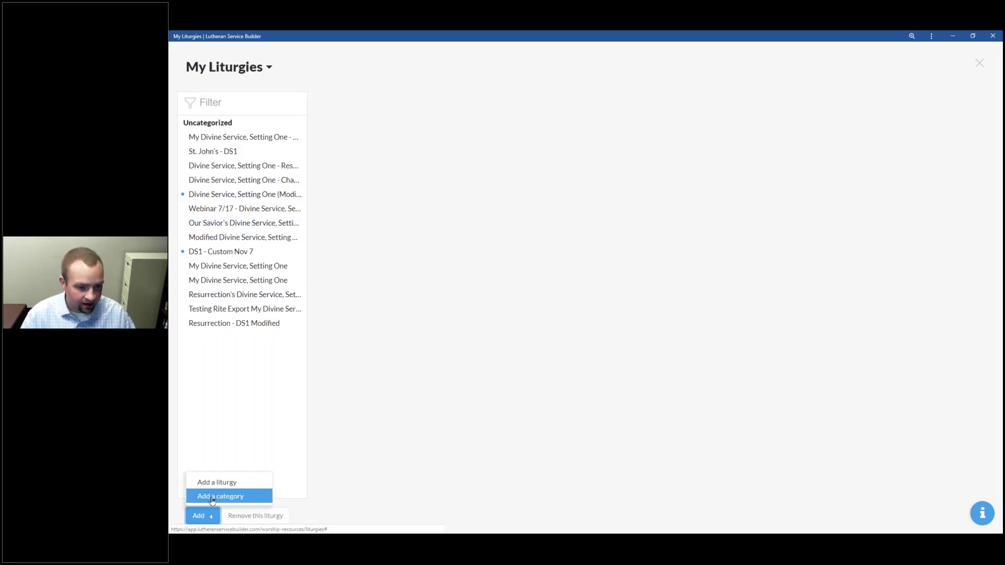
left_click(212, 499)
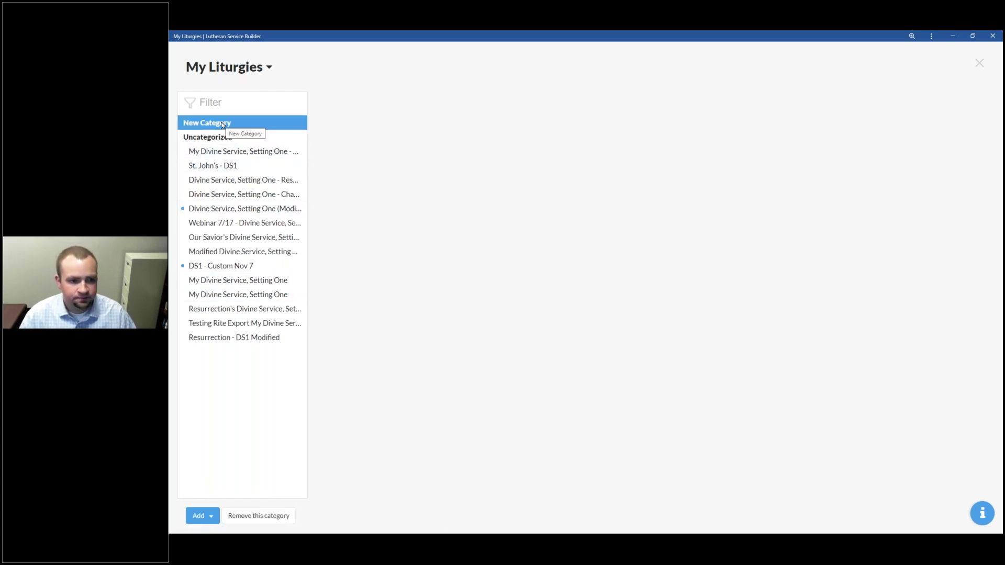
double_click(222, 123)
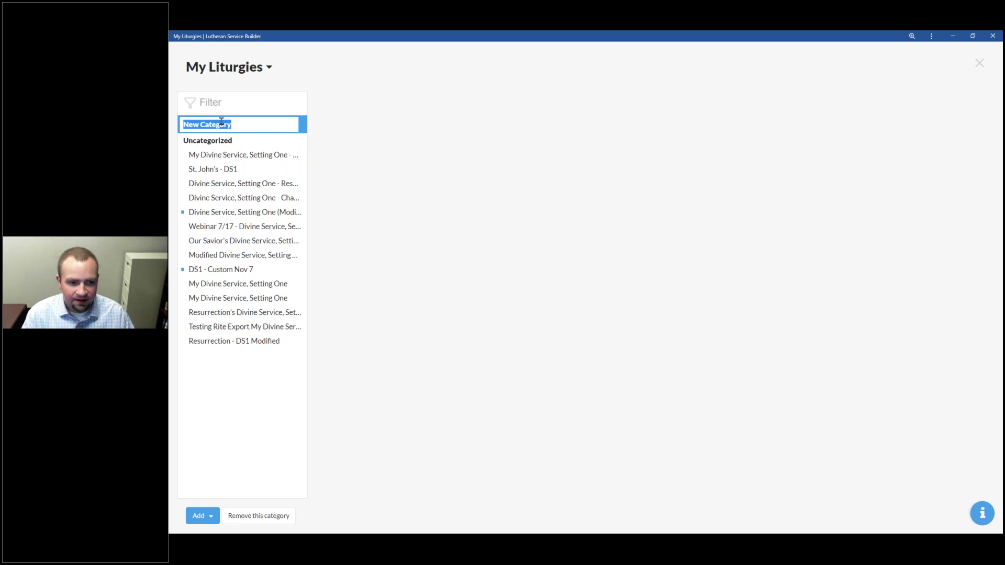
key("Return")
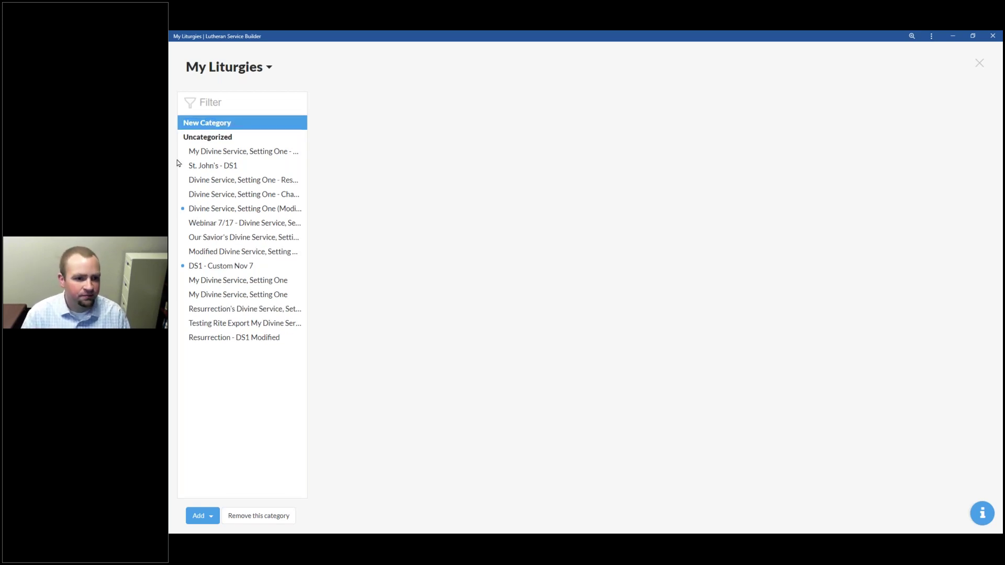
double_click(234, 125)
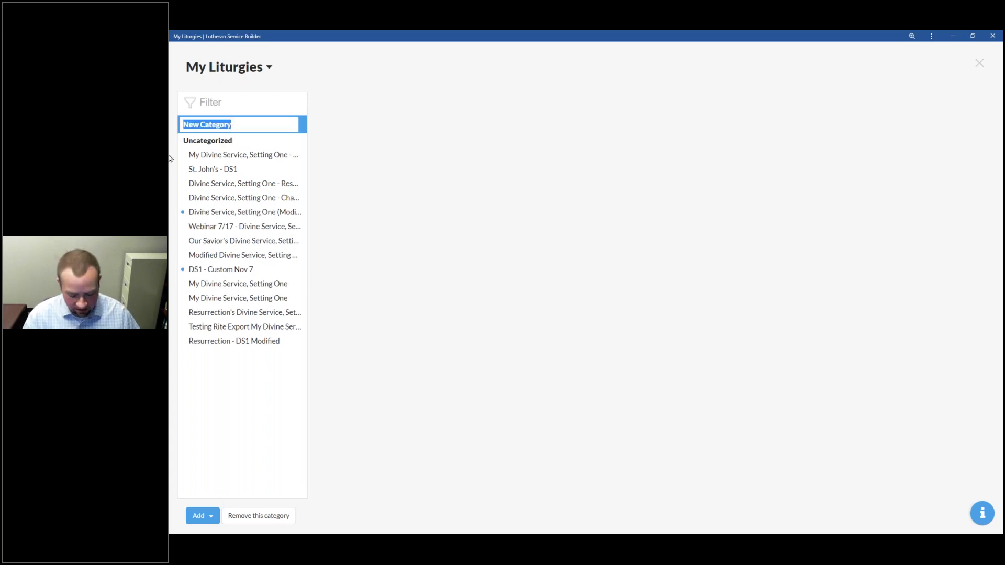
type("Communion Services")
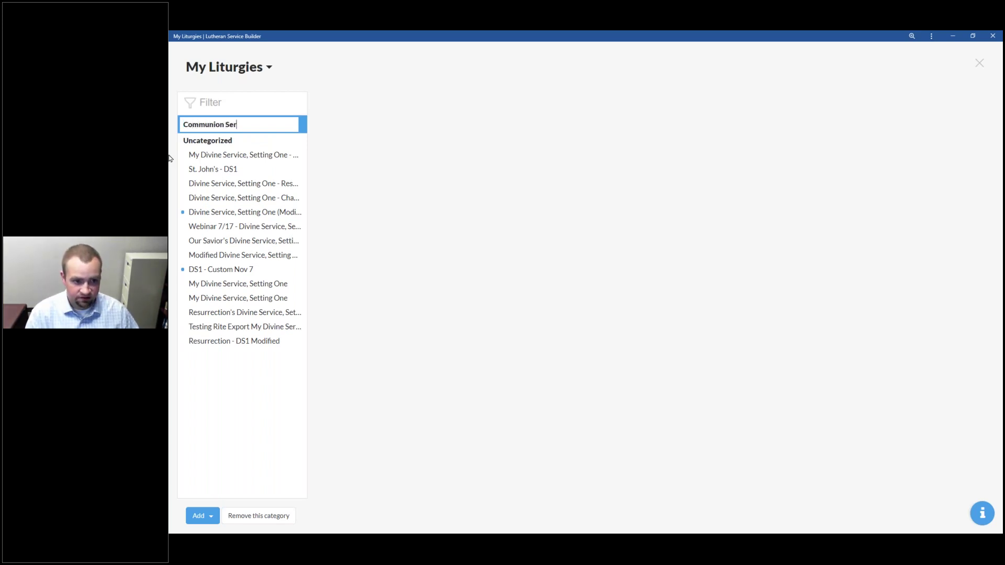
key("Return")
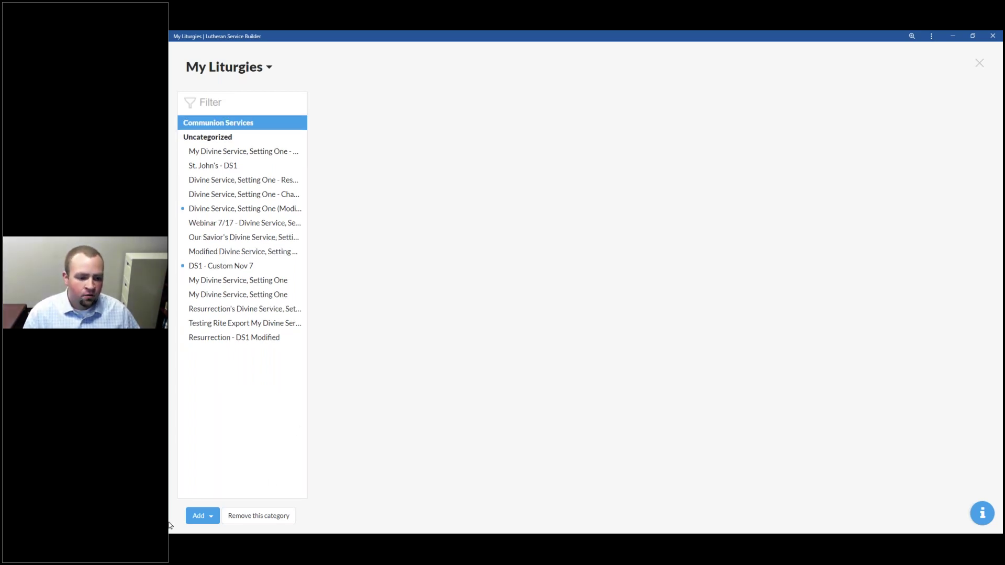
Step: Add a category named 'Non-Communion Services', fixing its spelling with a spelling suggestion
left_click(201, 516)
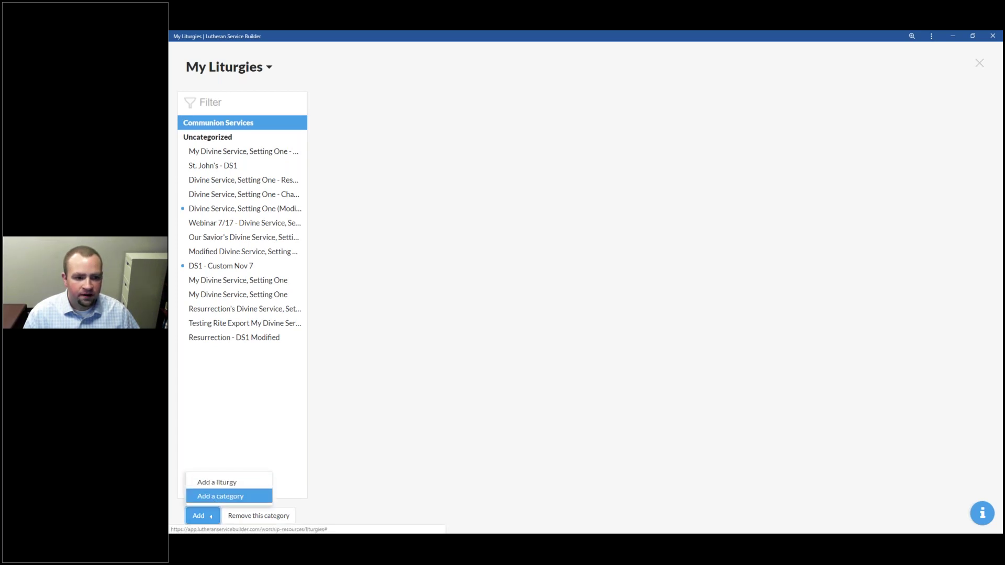
left_click(215, 498)
type("Non-Communicati")
key("BackSpace")
key("BackSpace")
key("BackSpace")
key("BackSpace")
type("on Services")
right_click(216, 142)
left_click(253, 148)
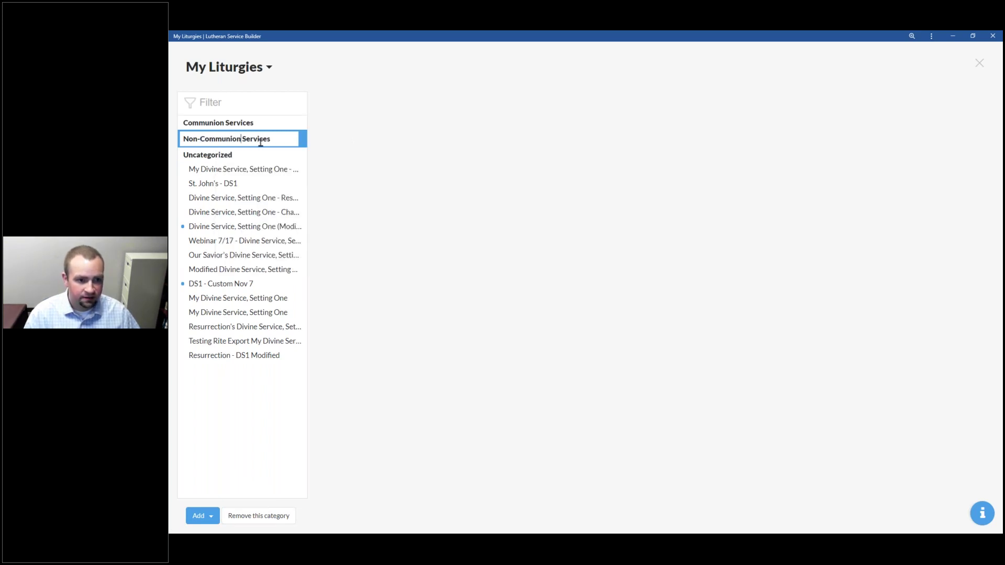
left_click(280, 140)
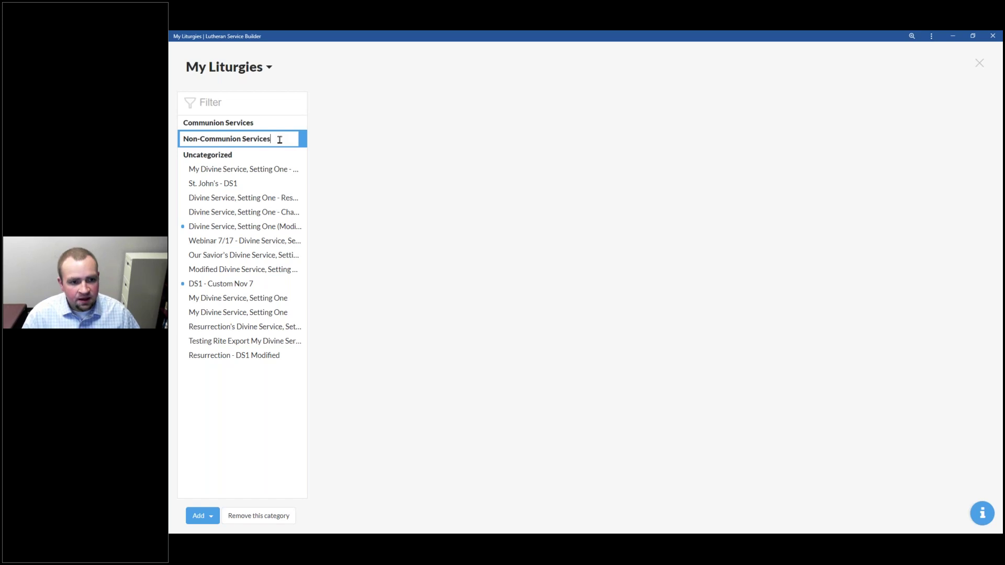
key("Return")
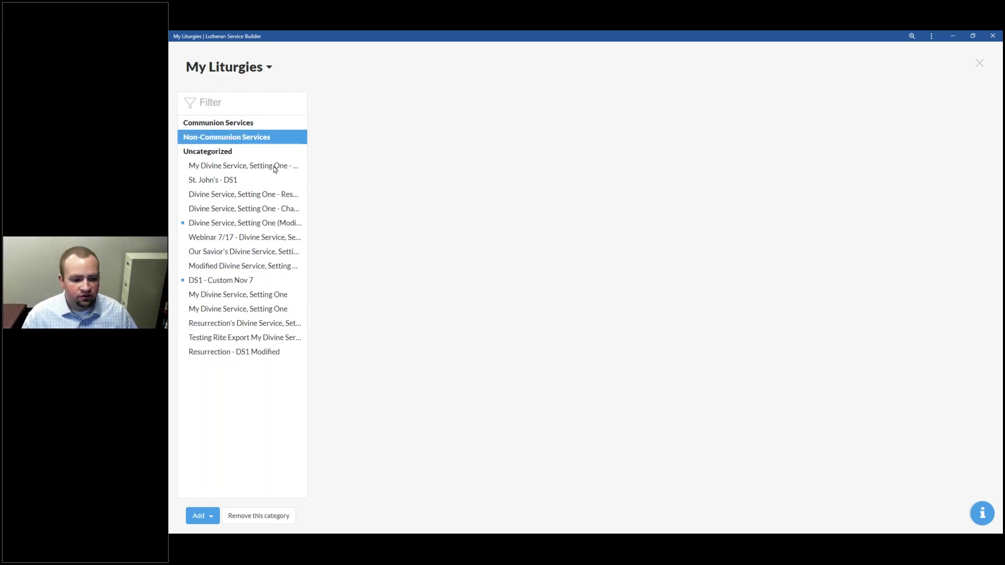
Step: Add a third category named 'DS1'
left_click(199, 516)
left_click(230, 498)
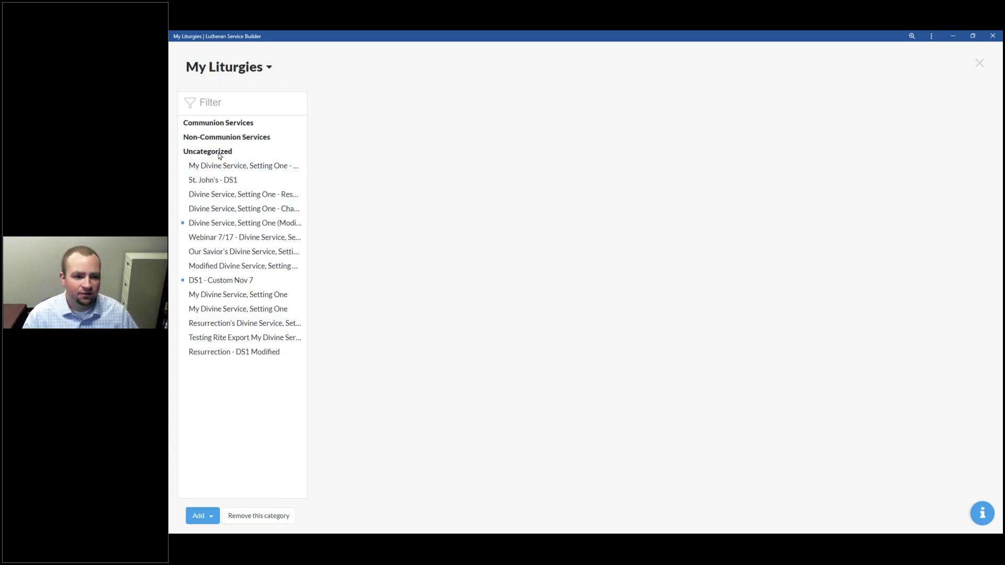
type("D")
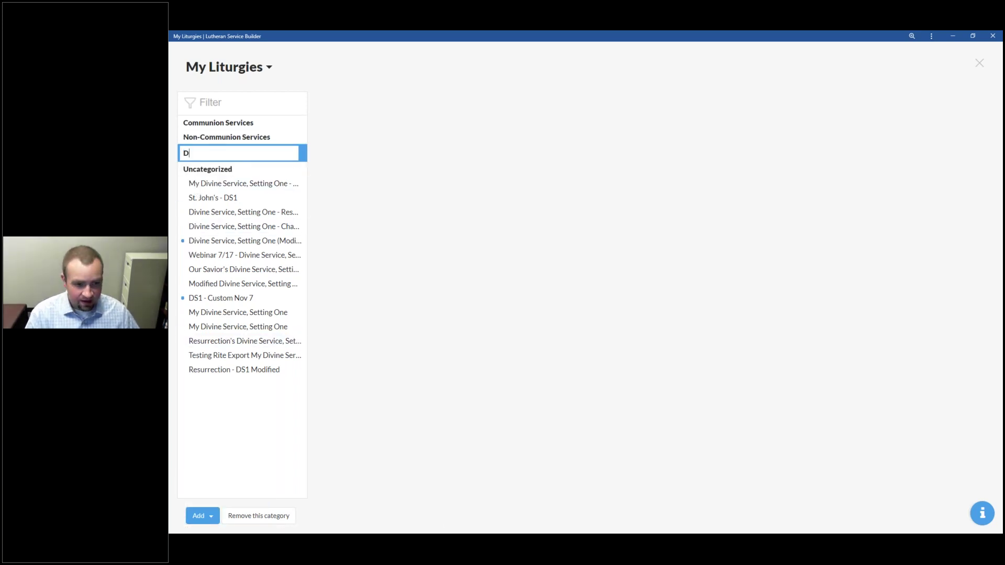
type("S1")
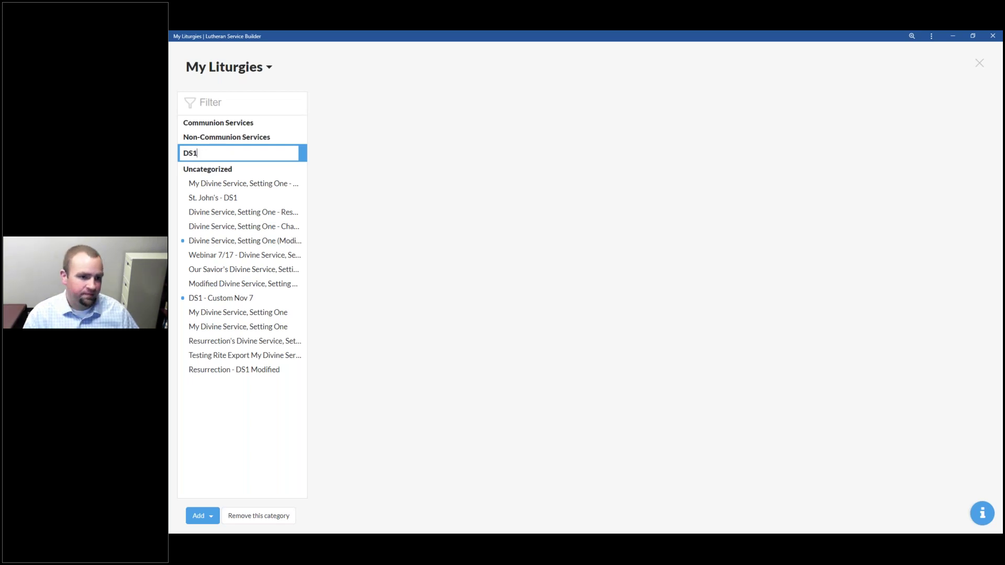
key("Return")
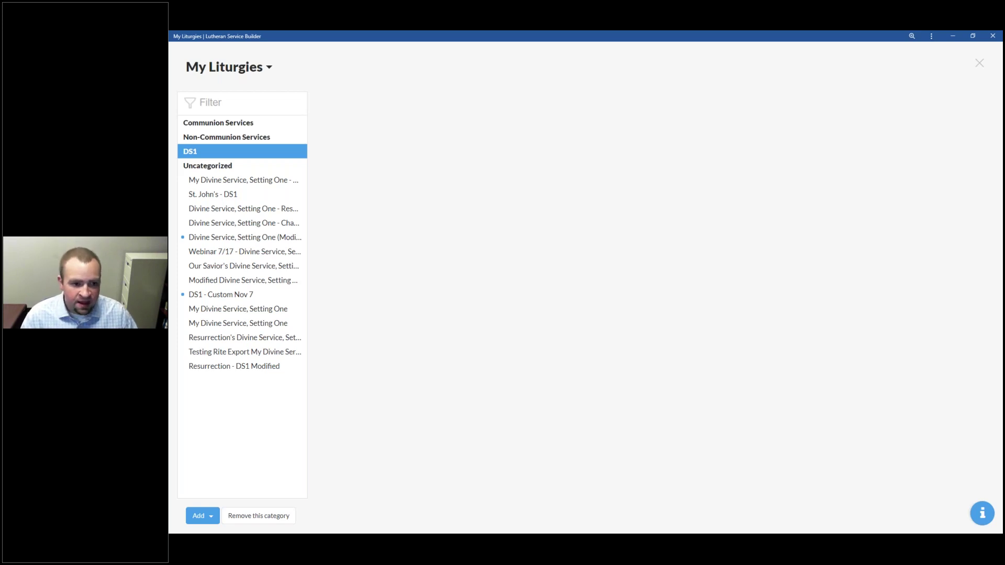
mouse_move(198, 211)
left_mouse_down()
mouse_move(200, 219)
mouse_move(241, 164)
left_mouse_up()
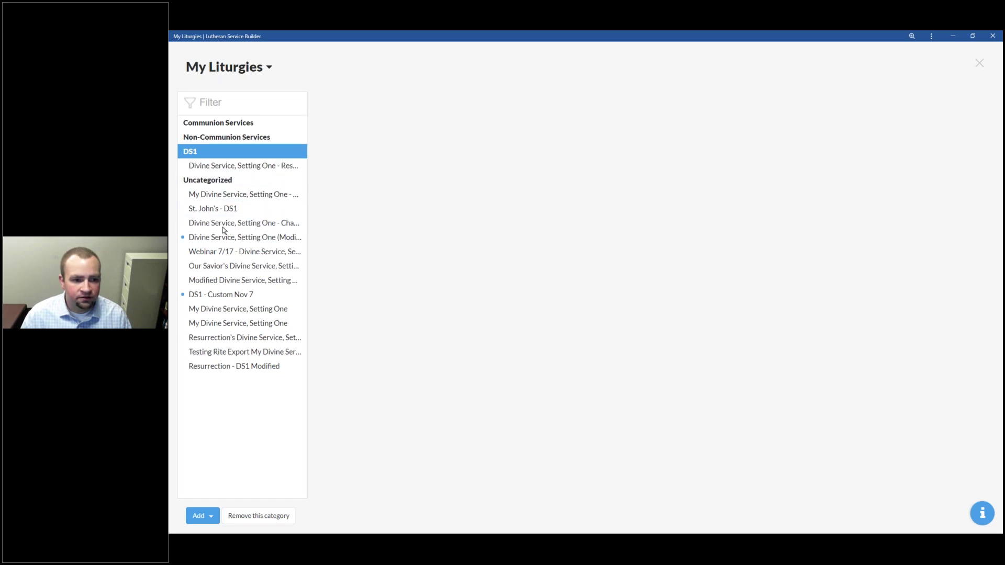
left_click_drag(252, 158, 251, 156)
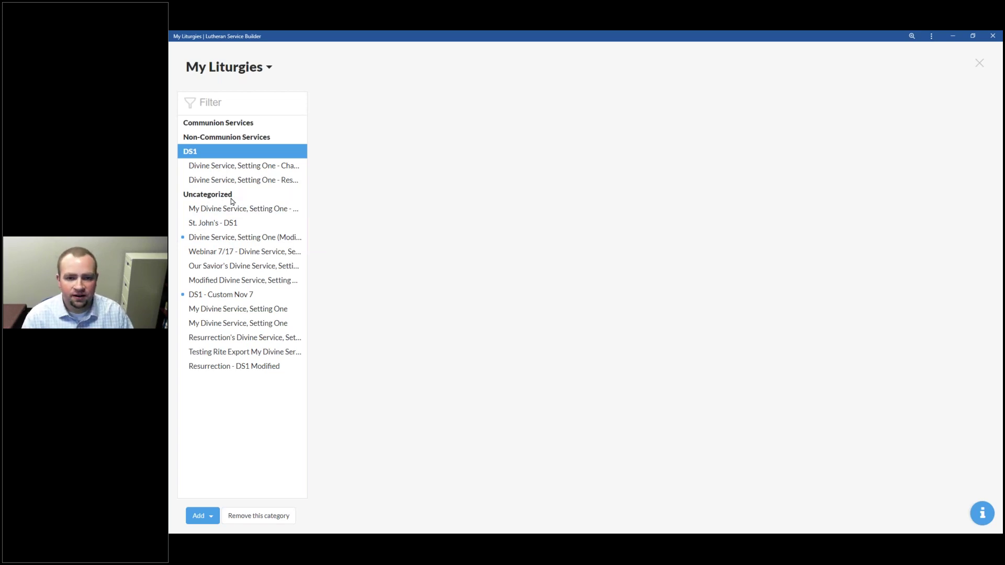
left_click(225, 102)
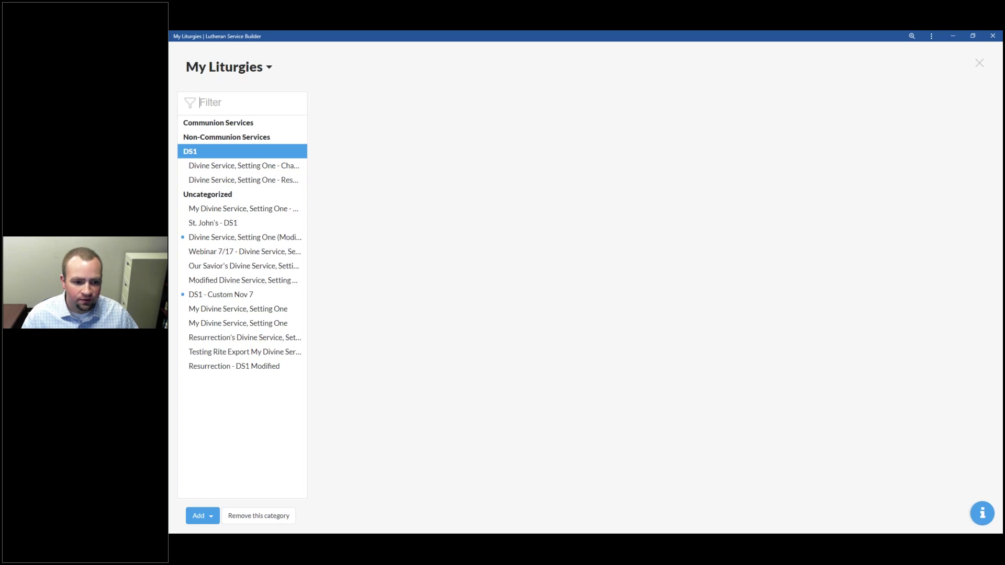
type("DS1")
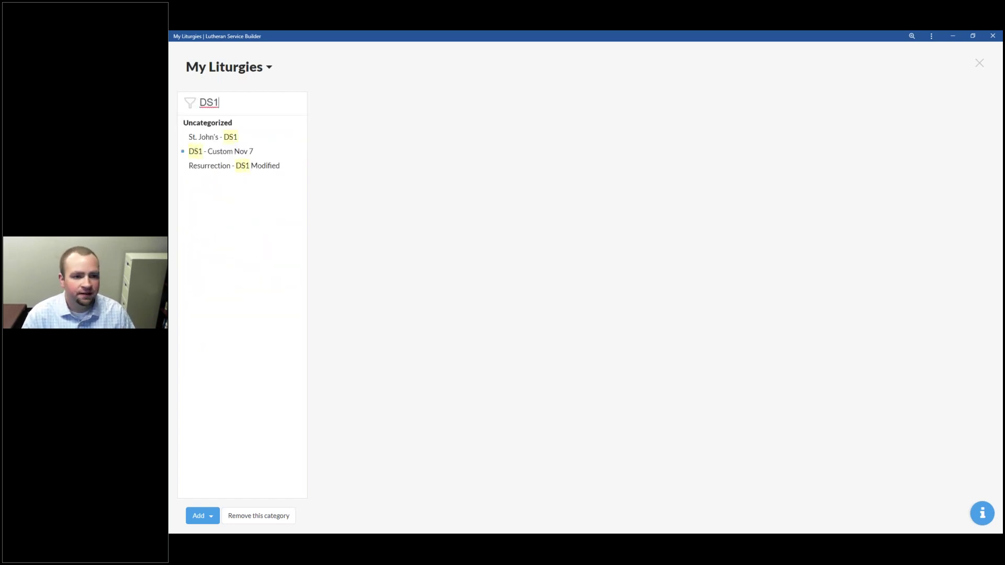
key("Escape")
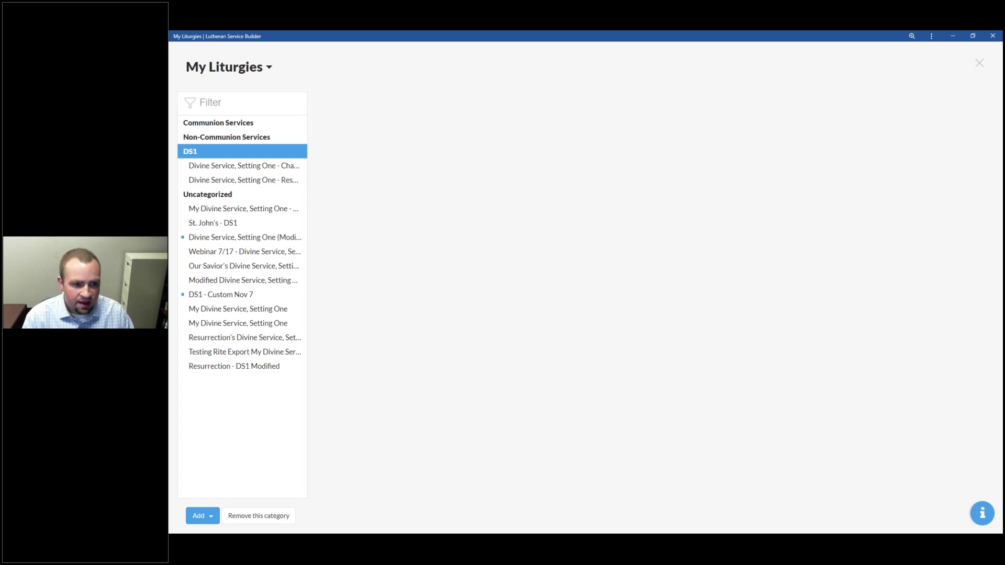
Step: Switch the resource view to My Common Elements, then to My Tunes
left_click(268, 69)
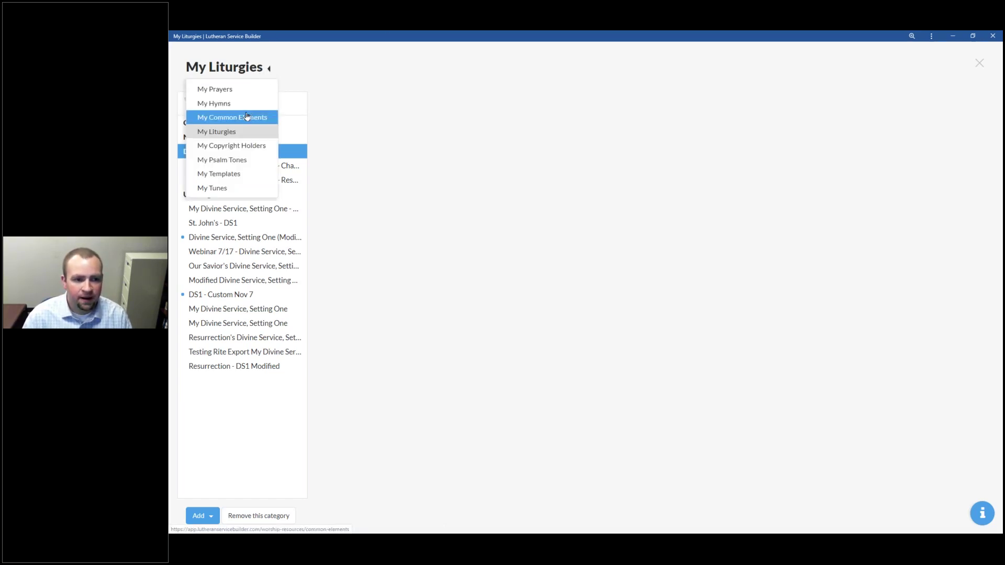
left_click(232, 117)
left_click(201, 515)
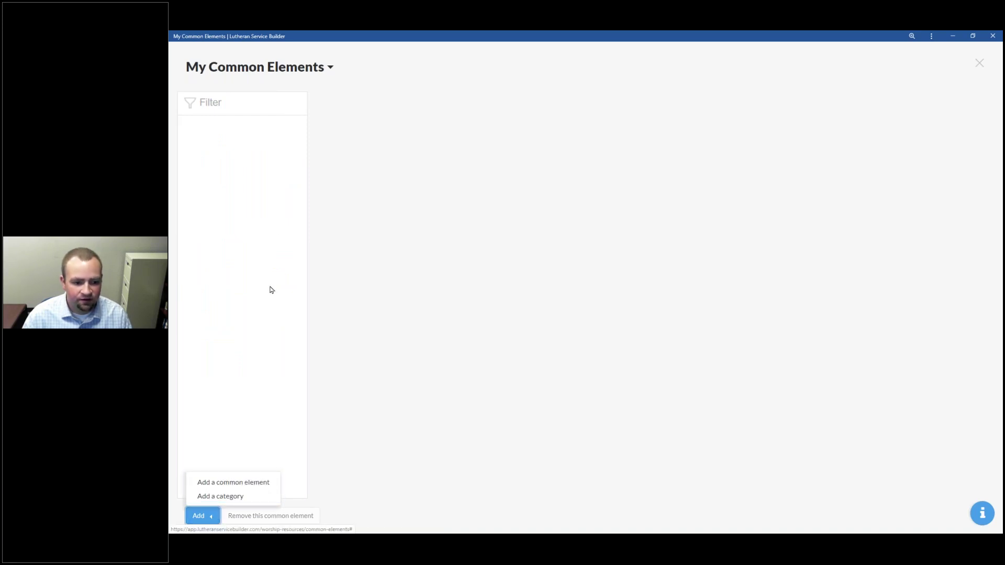
left_click(272, 67)
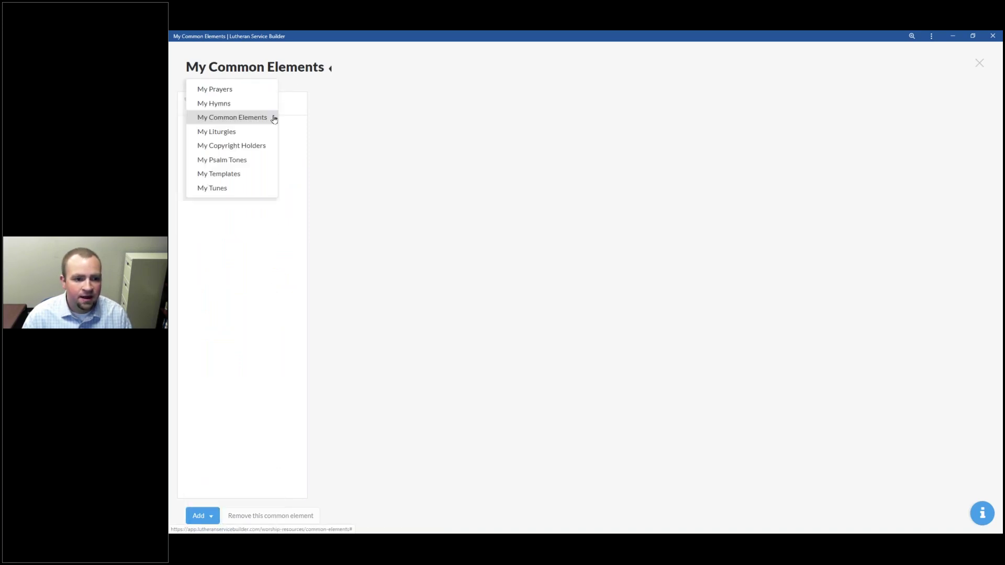
left_click(243, 189)
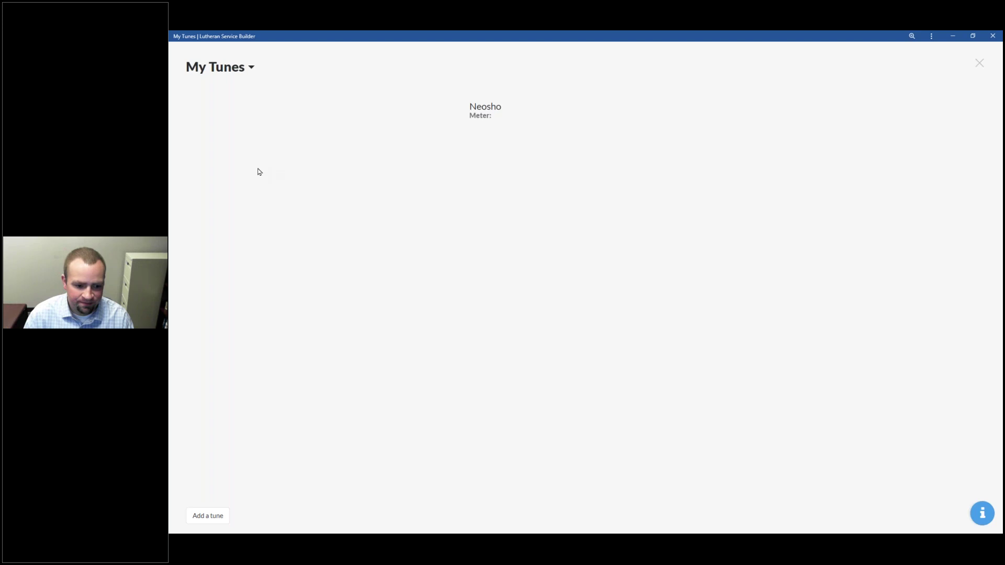
Step: View the Neosho tune's edit form without changes, then switch back to My Liturgies
left_click(495, 108)
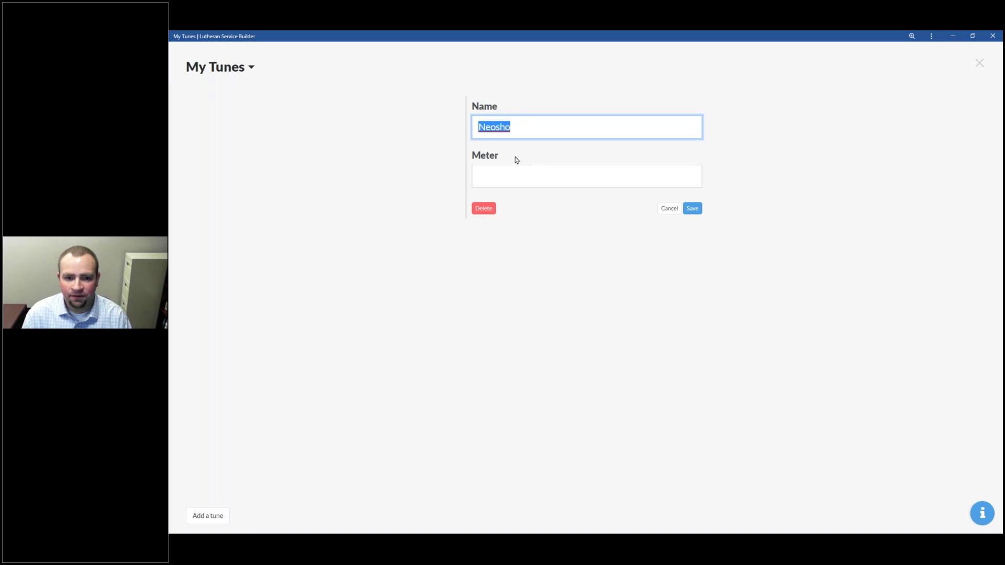
left_click(669, 208)
left_click(250, 67)
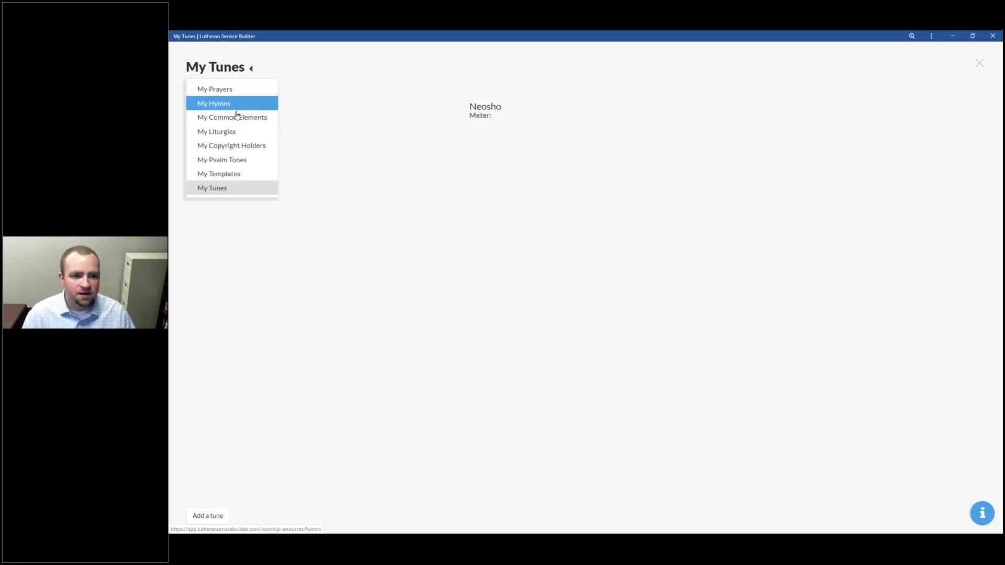
left_click(243, 132)
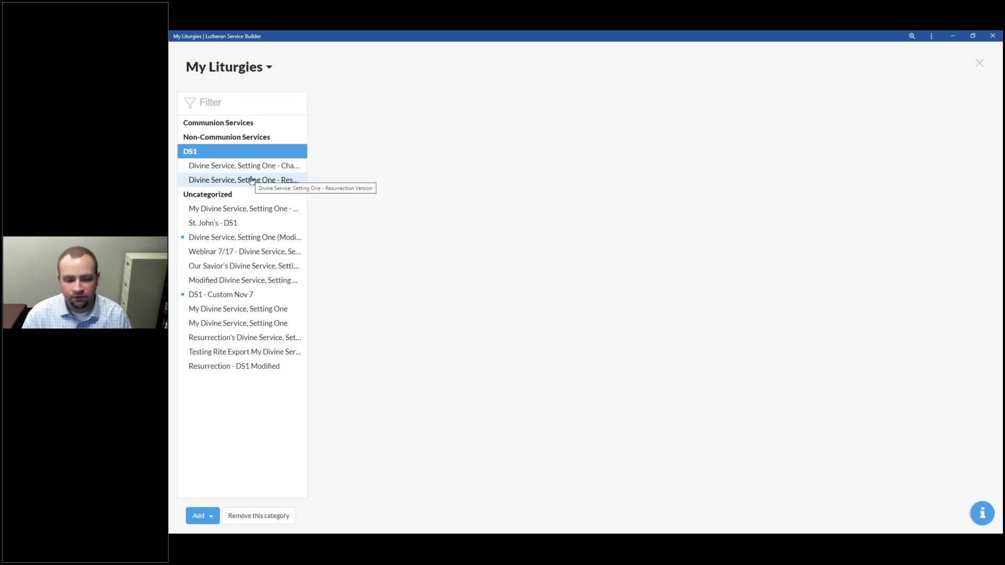
Step: Open the Divine Service, Setting One - Resurrection Version liturgy and scroll through it
left_click(252, 180)
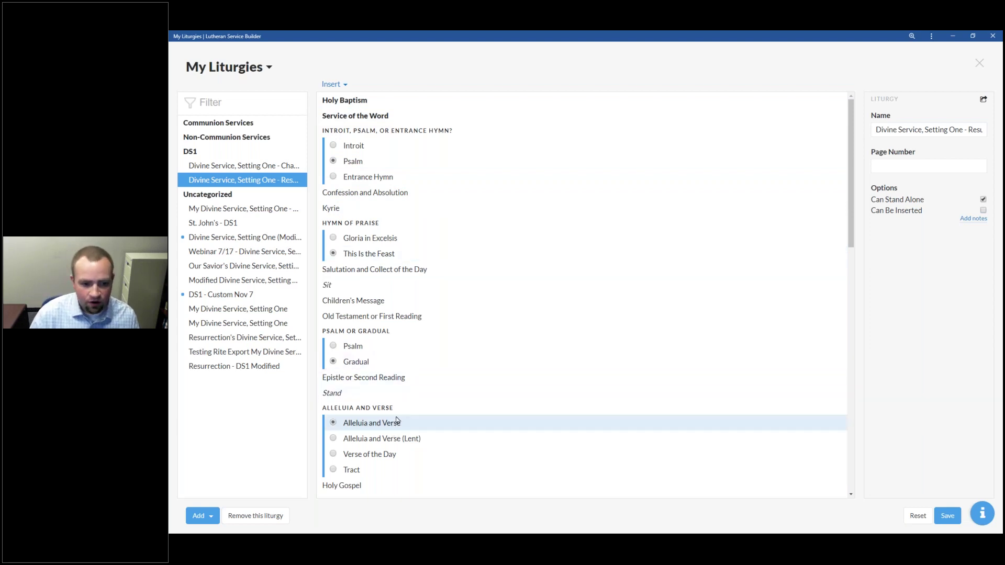
scroll(424, 346, "down", 2)
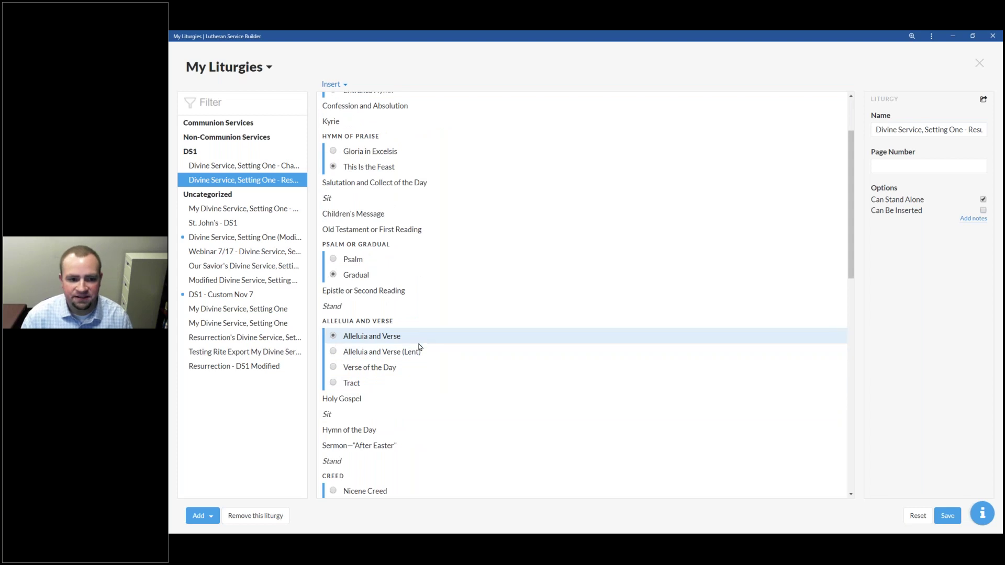
scroll(416, 351, "up", 2)
scroll(417, 355, "down", 4)
scroll(416, 359, "up", 2)
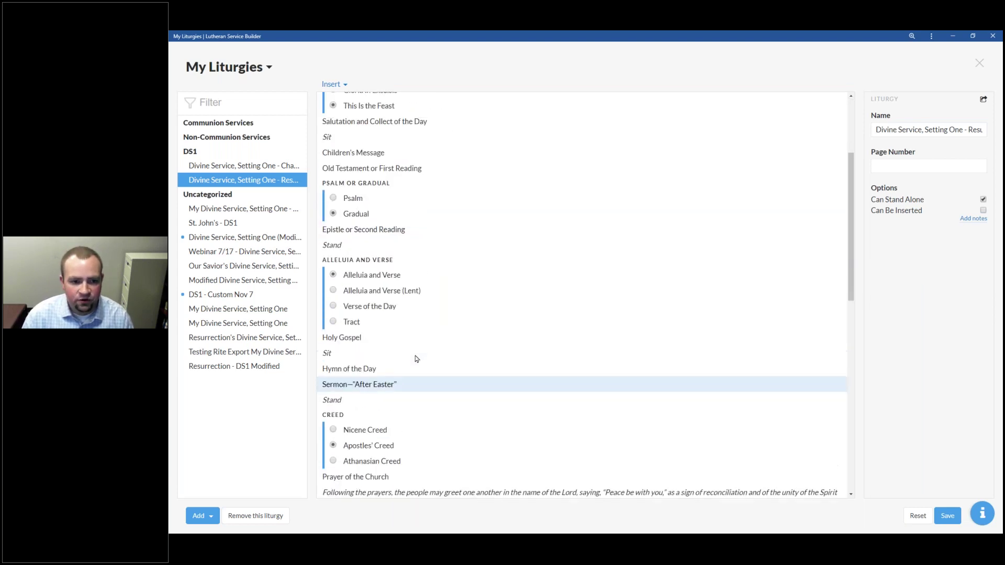
scroll(384, 241, "up", 2)
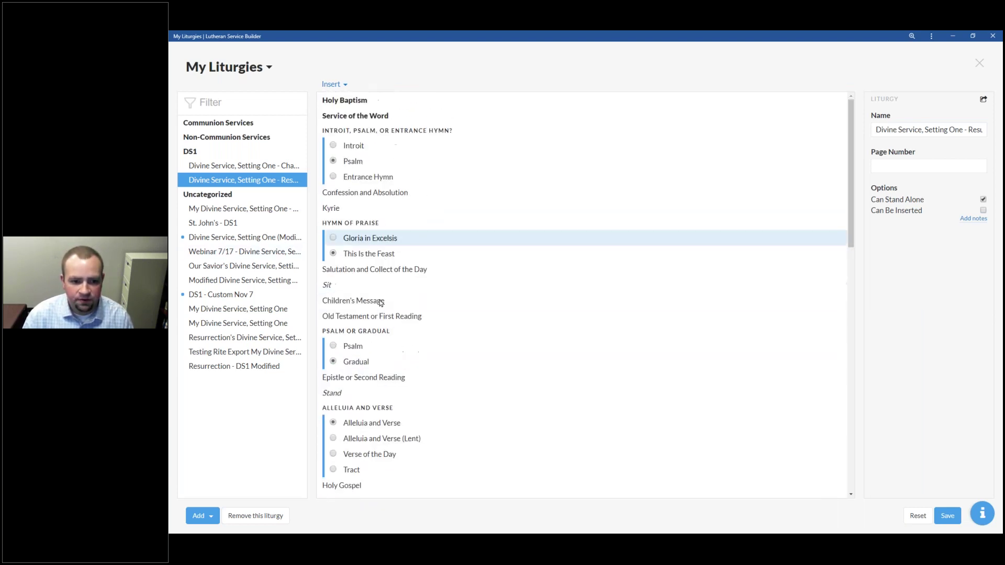
Step: Inspect Children's Message, Holy Baptism, Confession and Absolution, the liturgy name and Hymn of Praise
left_click(372, 302)
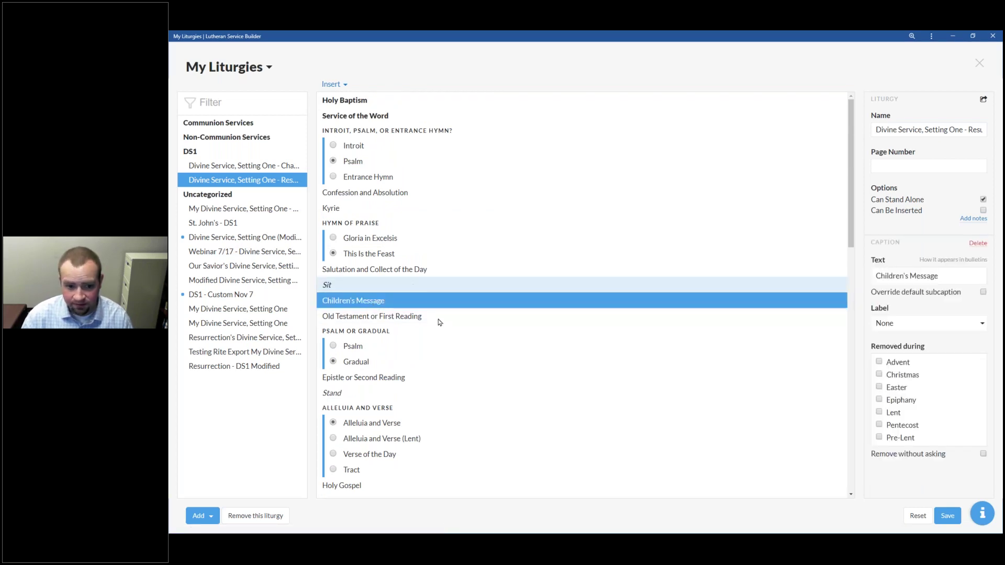
left_click(356, 102)
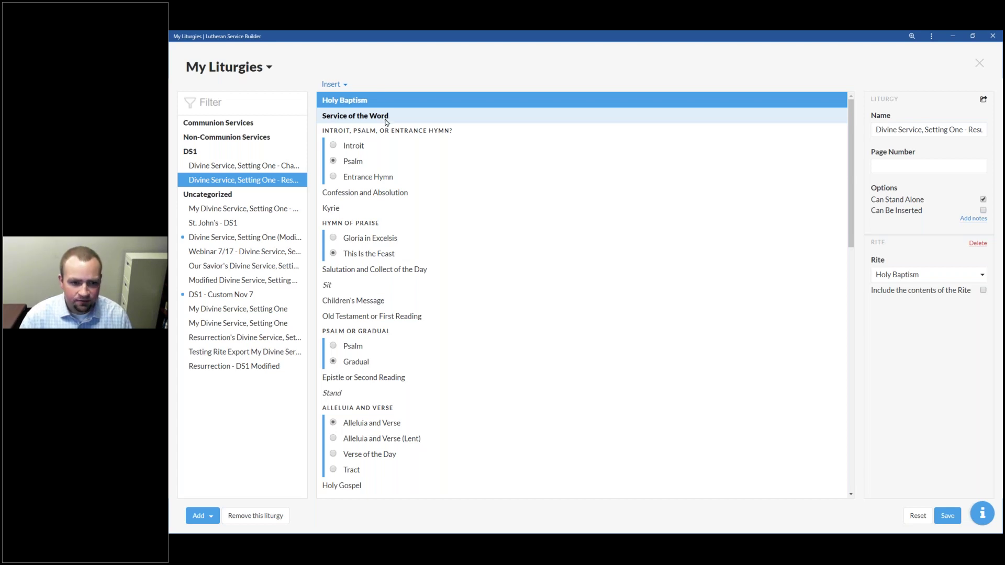
left_click(370, 197)
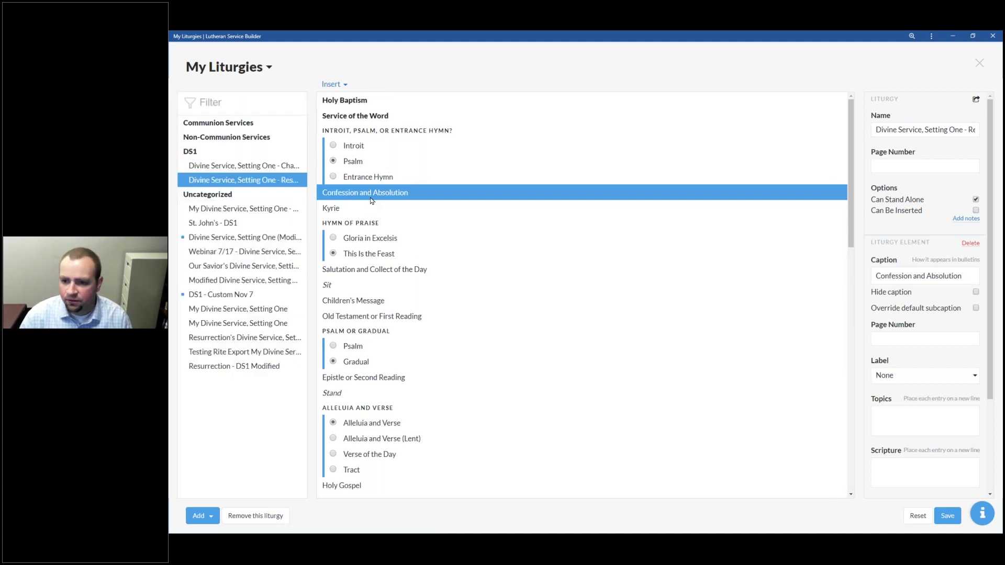
left_click(929, 130)
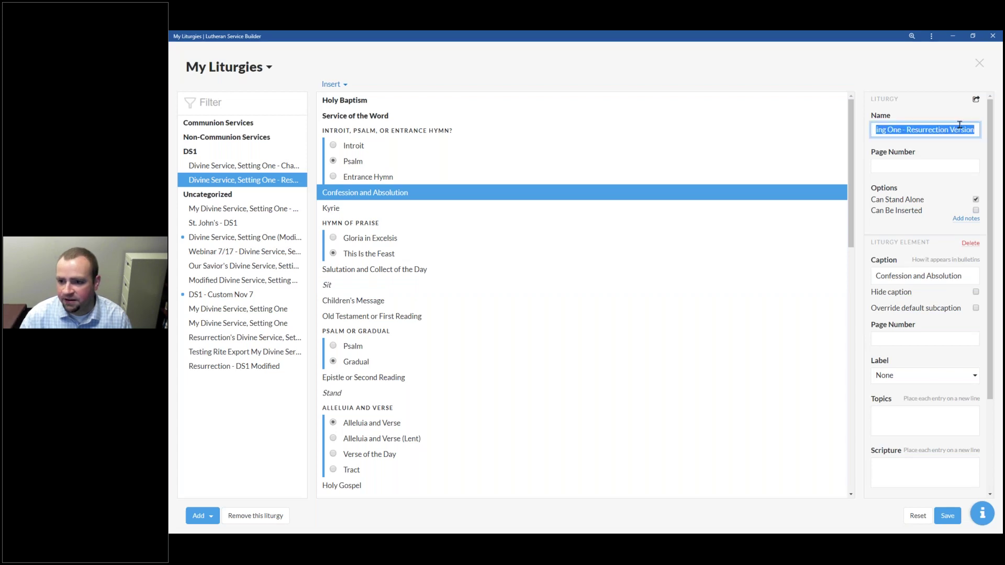
key("End")
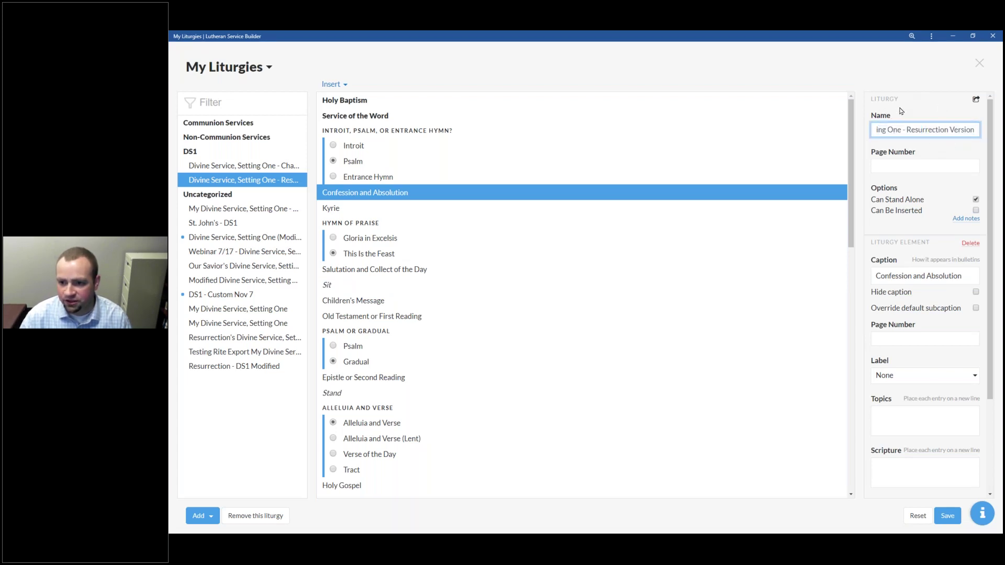
left_click(432, 220)
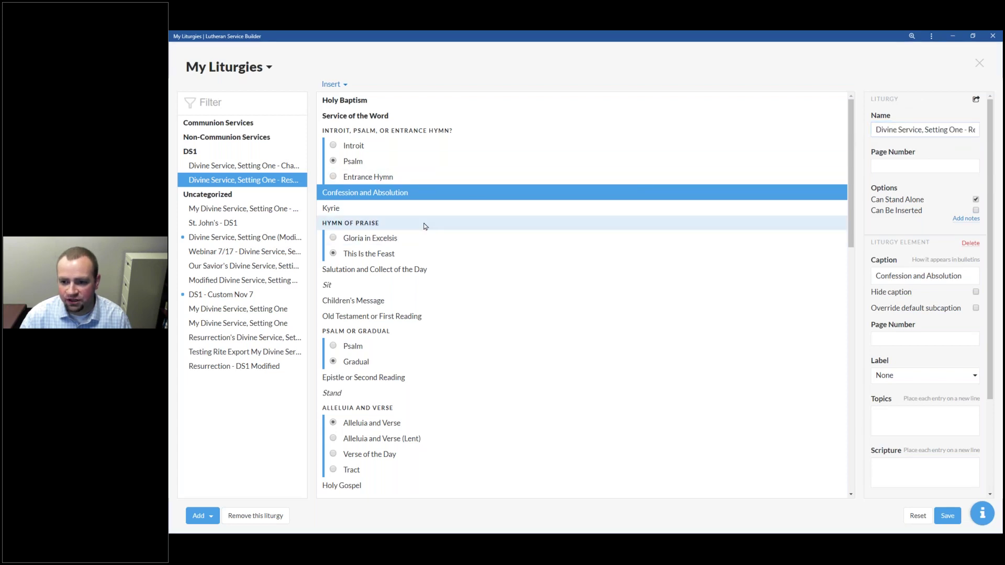
Step: Change the Confession and Absolution caption to read 'Confession & Absolution'
left_click(438, 192)
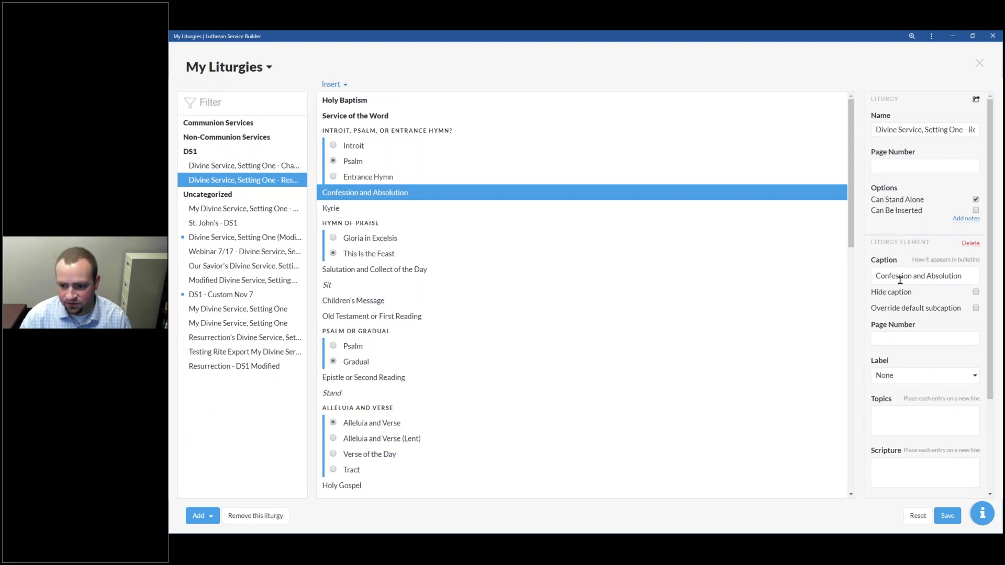
scroll(928, 266, "down", 2)
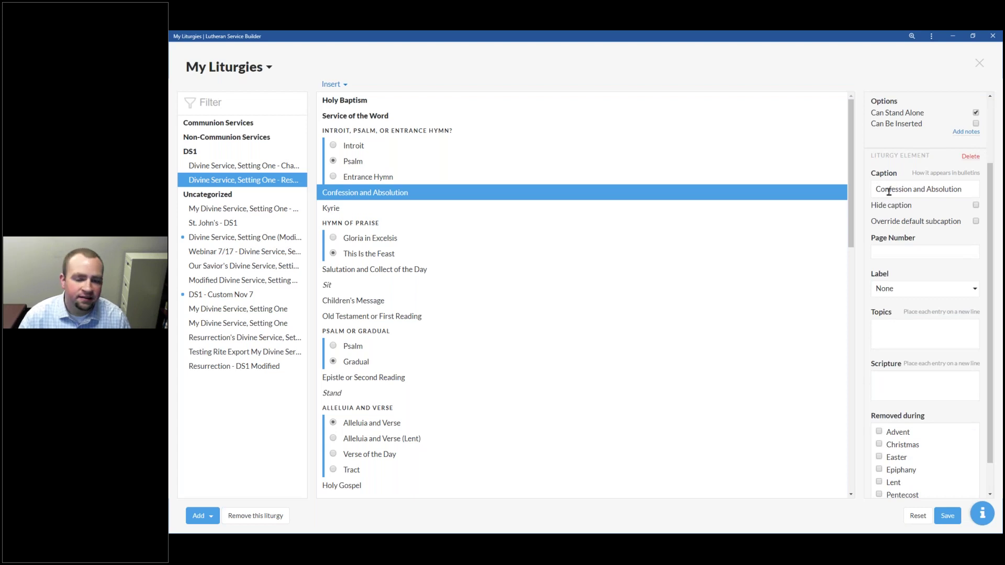
double_click(918, 190)
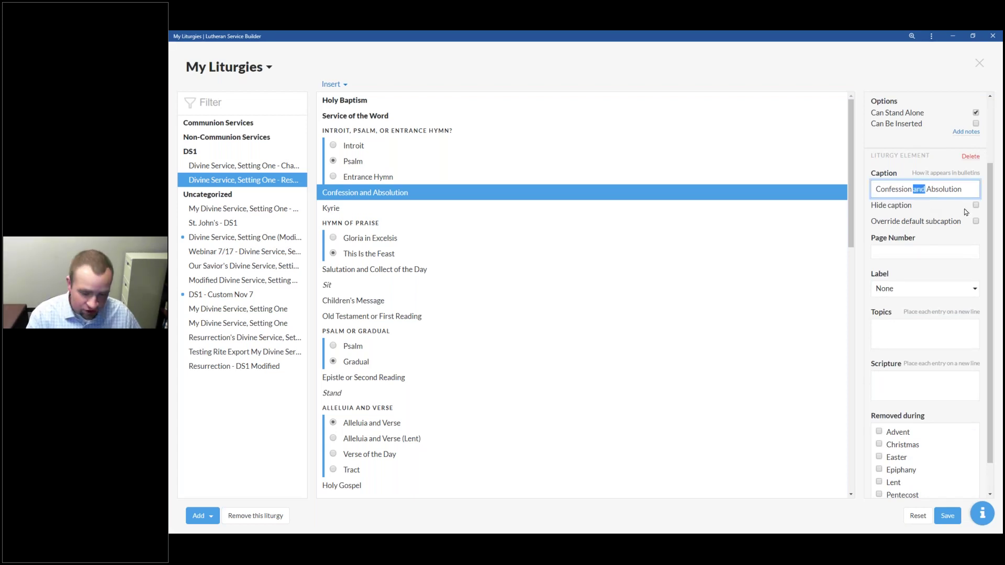
type("&")
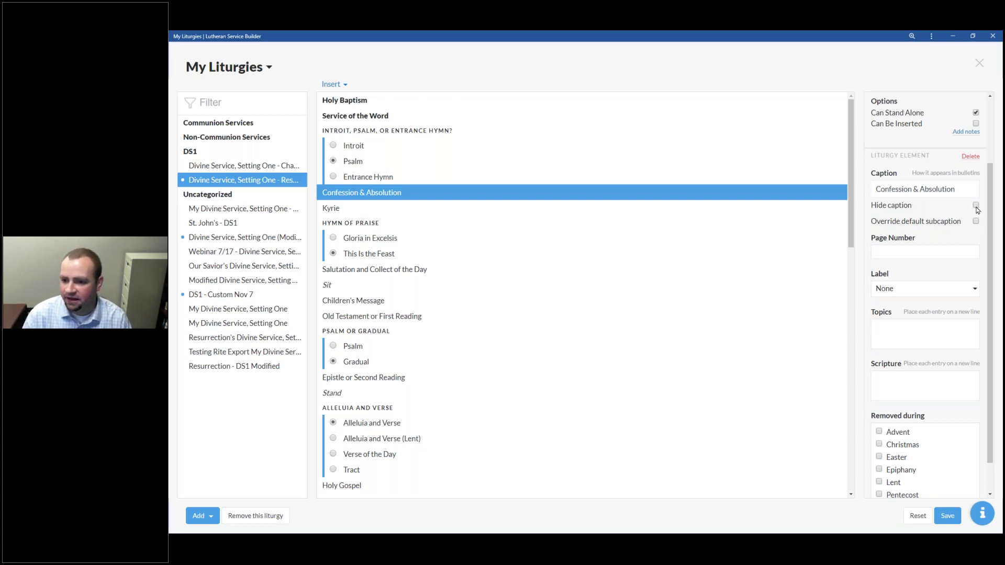
Step: Review the subcaption override, page number and label fields, leaving the label as None
left_click(976, 222)
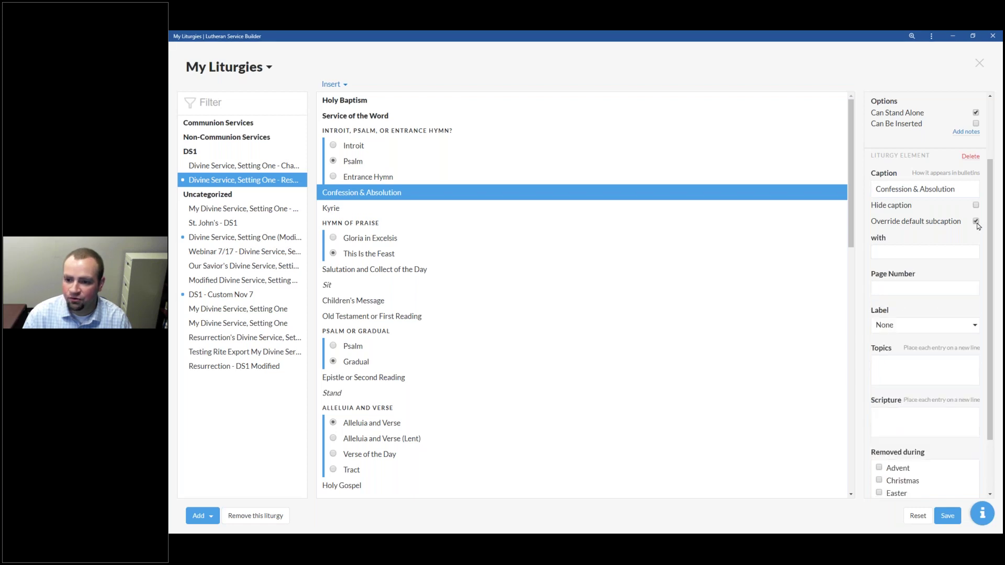
left_click(977, 223)
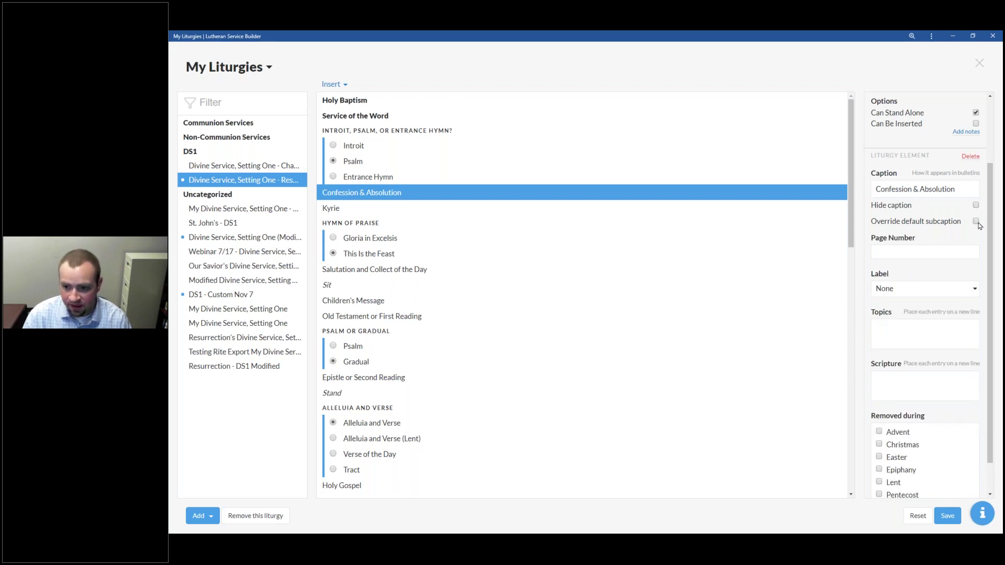
left_click(946, 254)
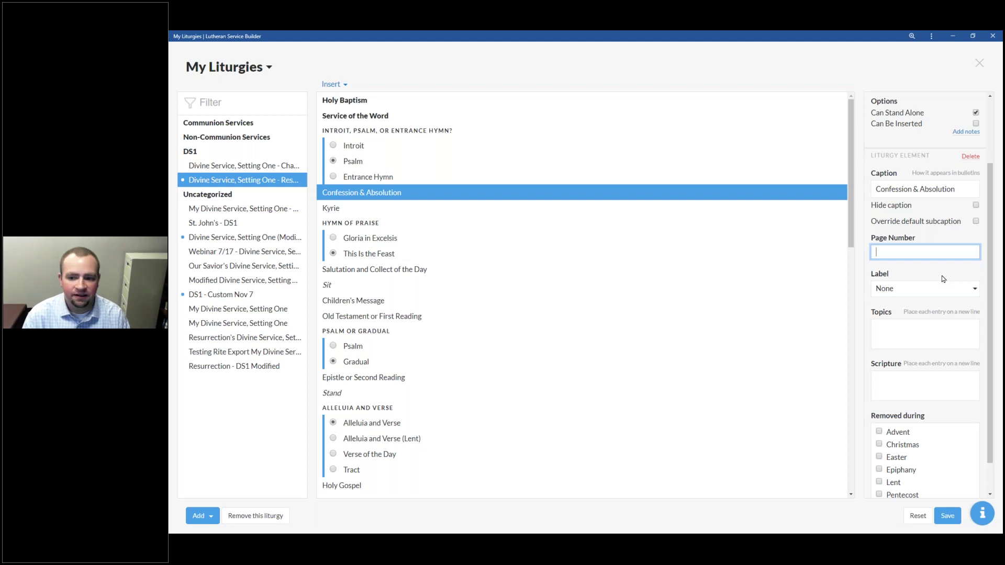
left_click(946, 289)
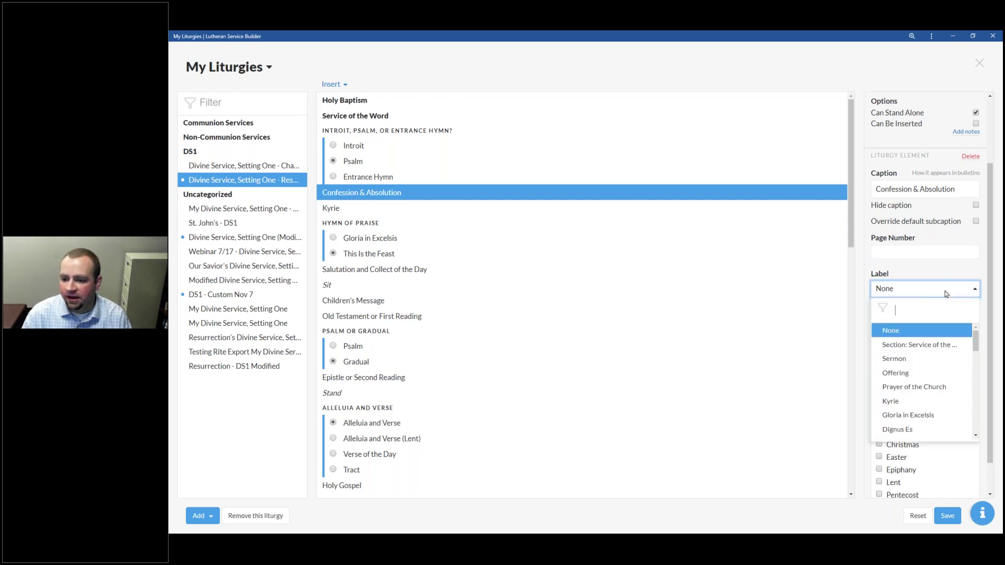
left_click_drag(975, 346, 974, 374)
left_click(936, 347)
scroll(936, 348, "down", 1)
left_click(911, 350)
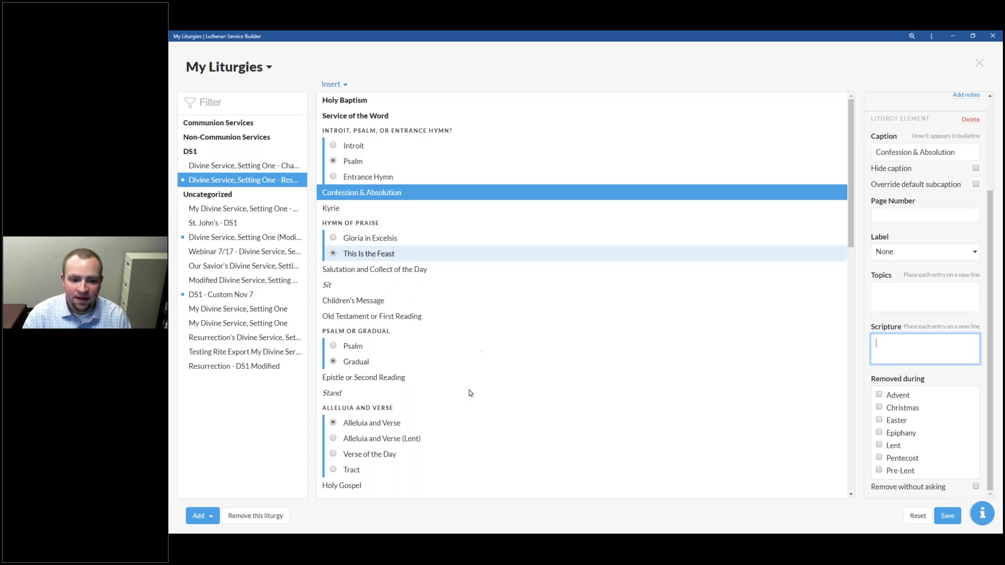
Step: Check the Alleluia and Verse option, then view the Confession & Absolution element in the outline
left_click(453, 413)
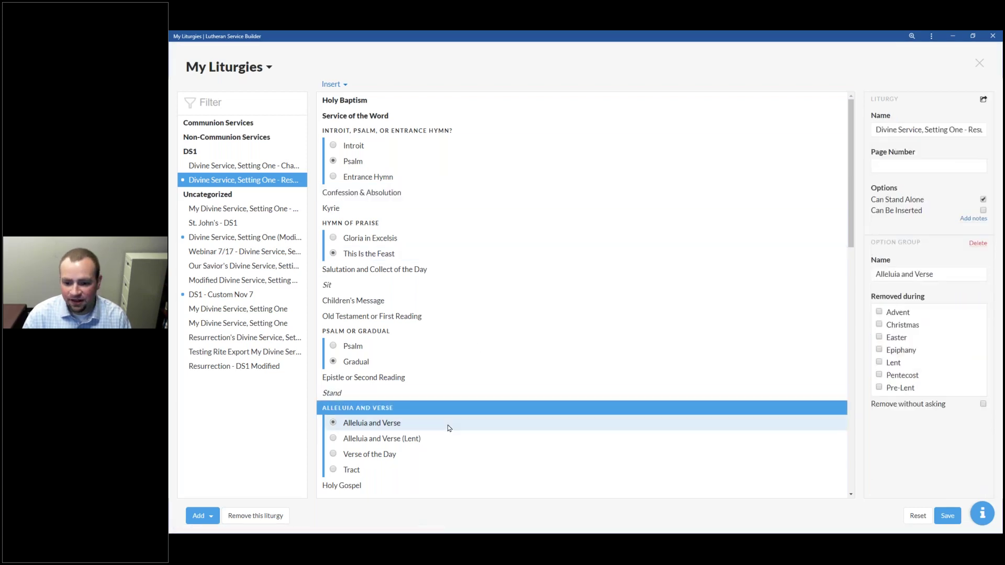
left_click(448, 425)
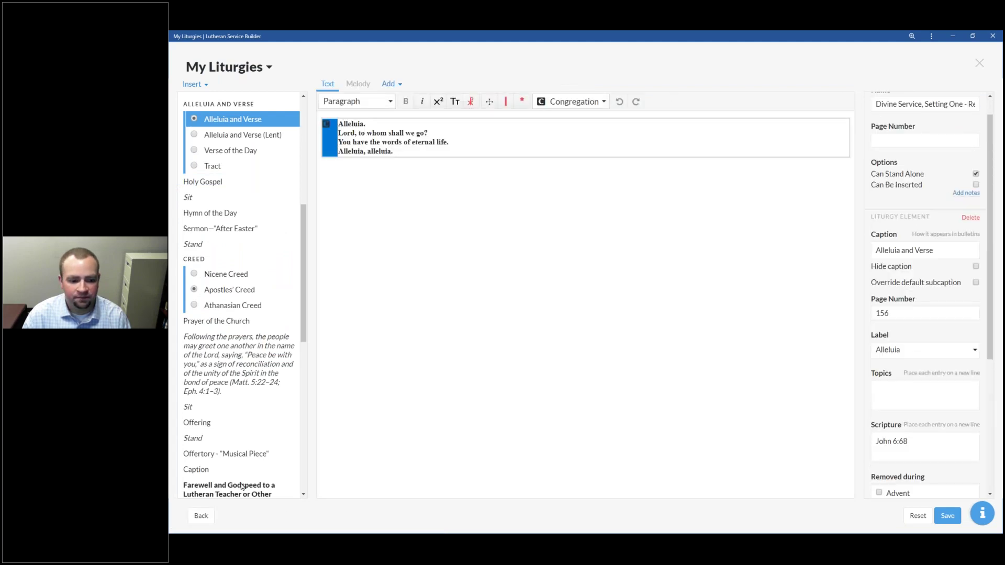
left_click(201, 516)
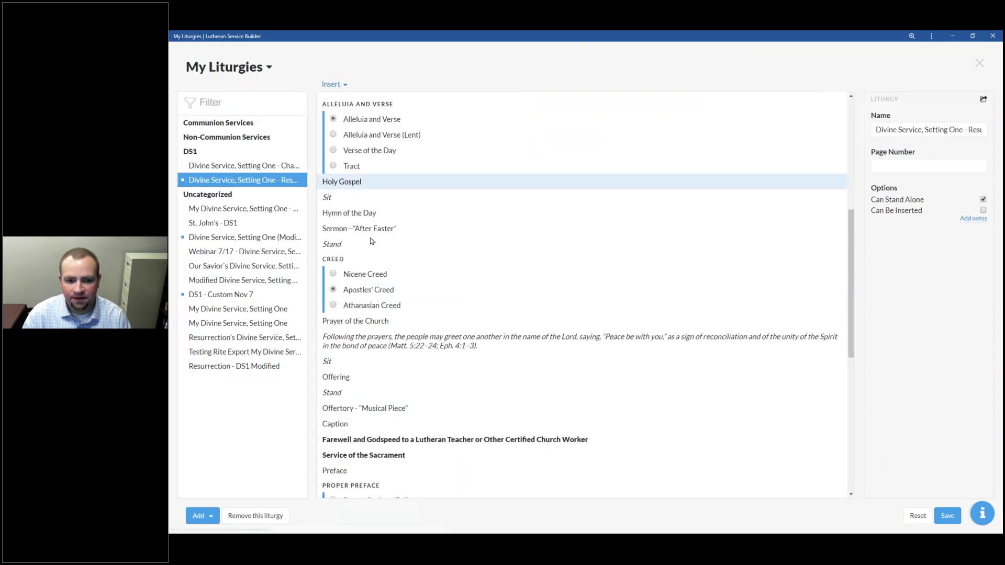
left_click_drag(849, 308, 848, 199)
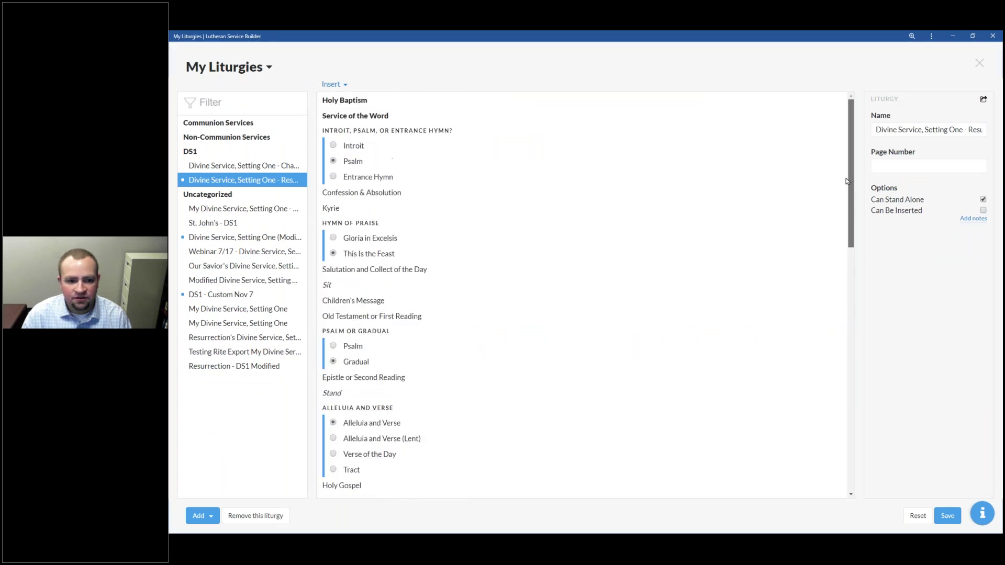
left_click(449, 193)
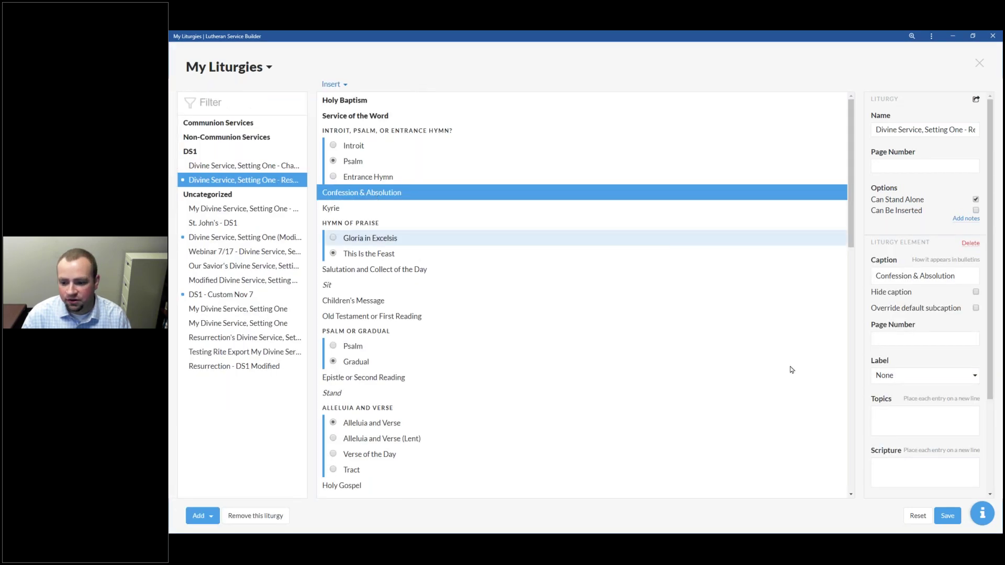
Step: Compare the Alleluia and Verse text with its Lenten alternative
scroll(993, 398, "down", 3)
scroll(989, 446, "up", 3)
scroll(979, 455, "down", 3)
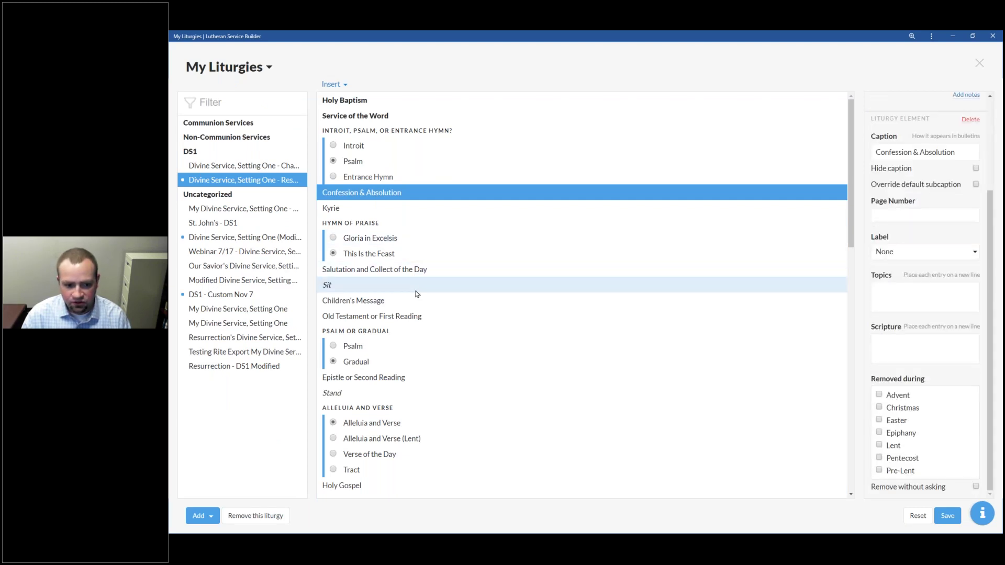
scroll(419, 314, "down", 3)
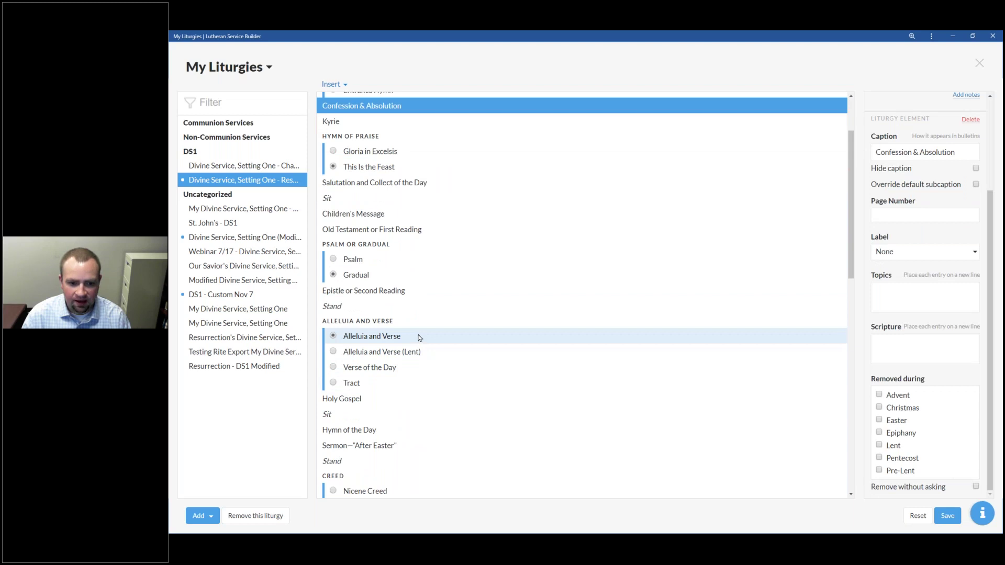
left_click(418, 336)
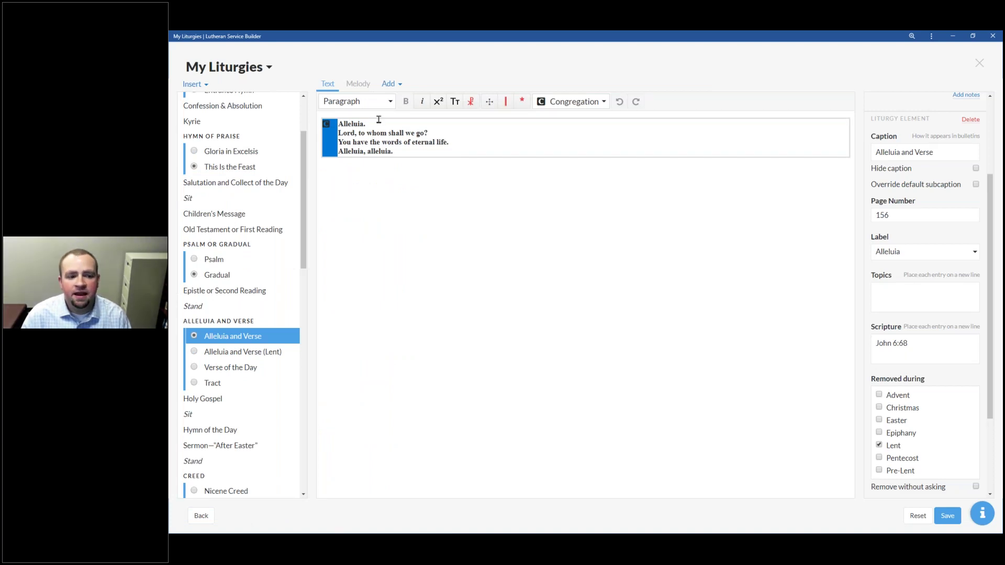
left_click(253, 349)
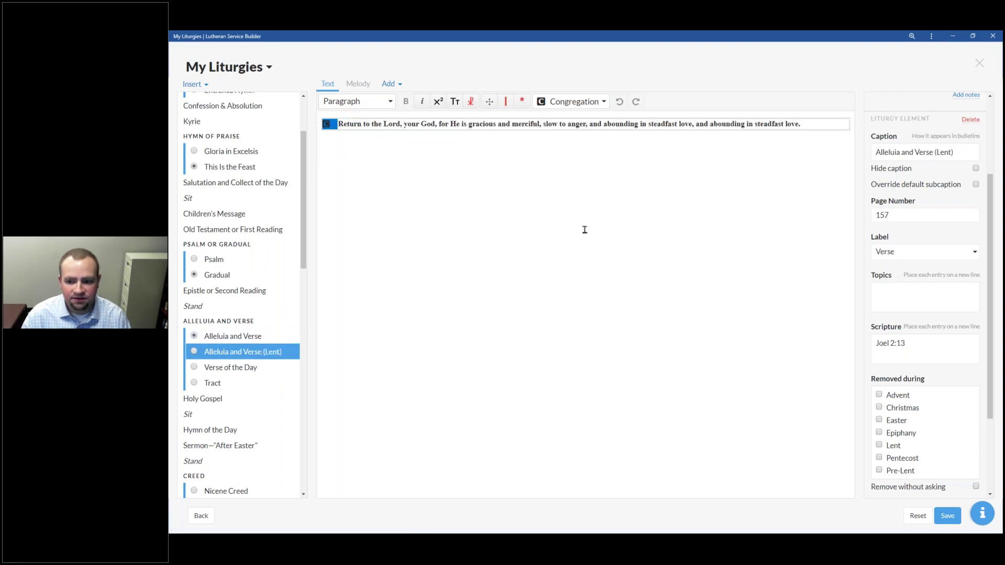
left_click(270, 338)
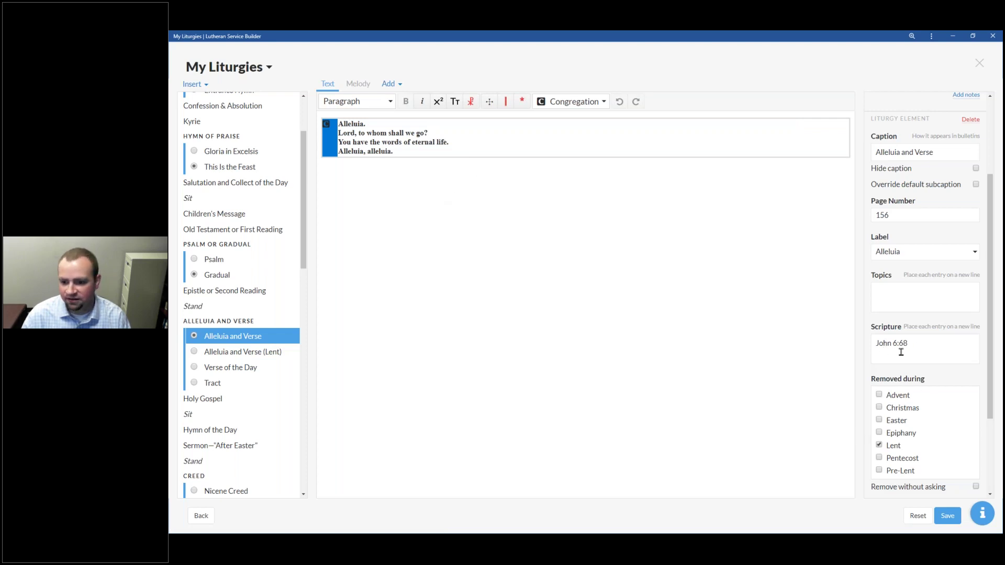
Step: Select the Sermon—'After Easter' caption below the Hymn of the Day
scroll(928, 354, "down", 2)
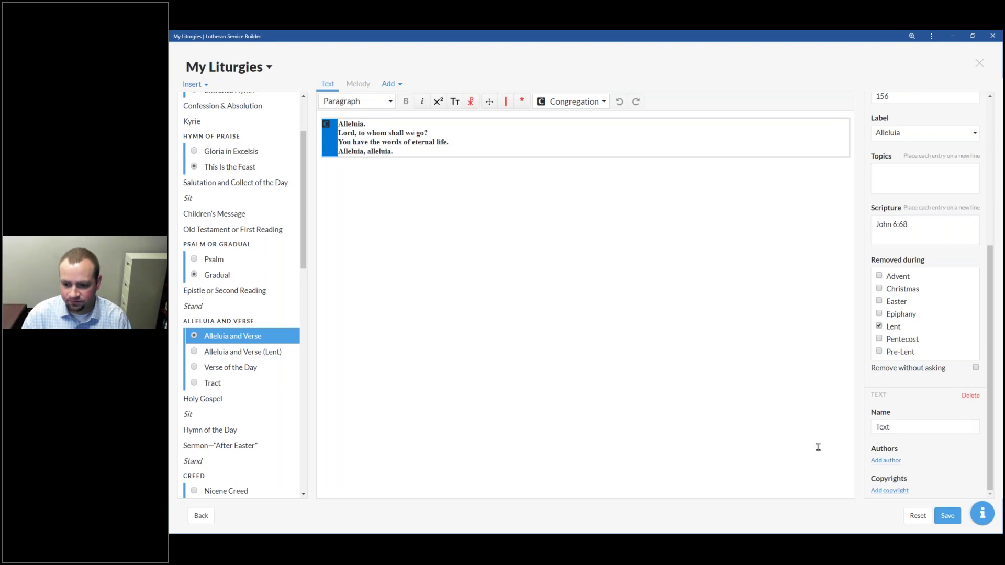
left_click(213, 433)
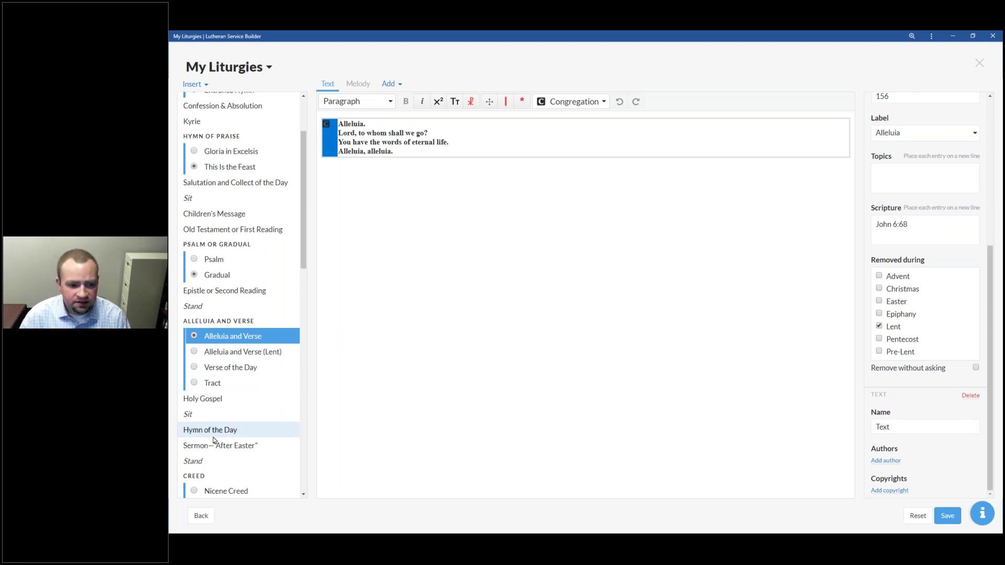
left_click(333, 444)
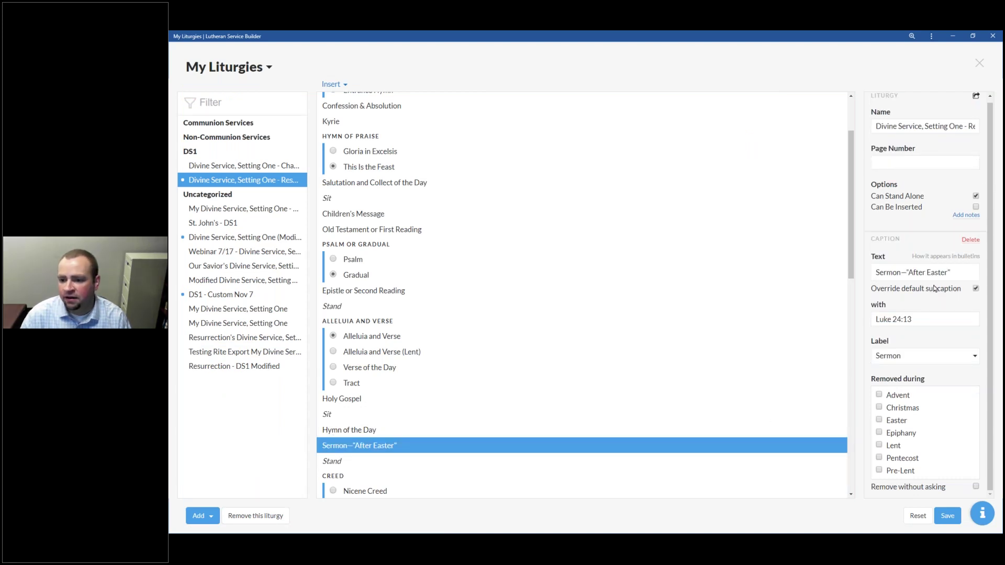
Step: Trim the sermon caption to 'Sermon', drop the Luke 24:13 subcaption override, and save
left_click_drag(952, 273, 906, 273)
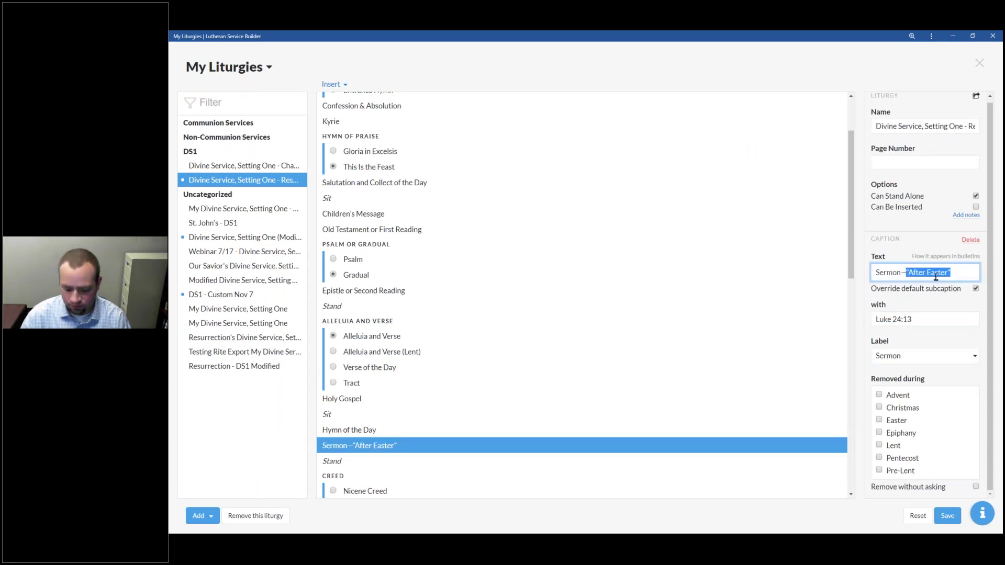
key("BackSpace")
key("BackSpace")
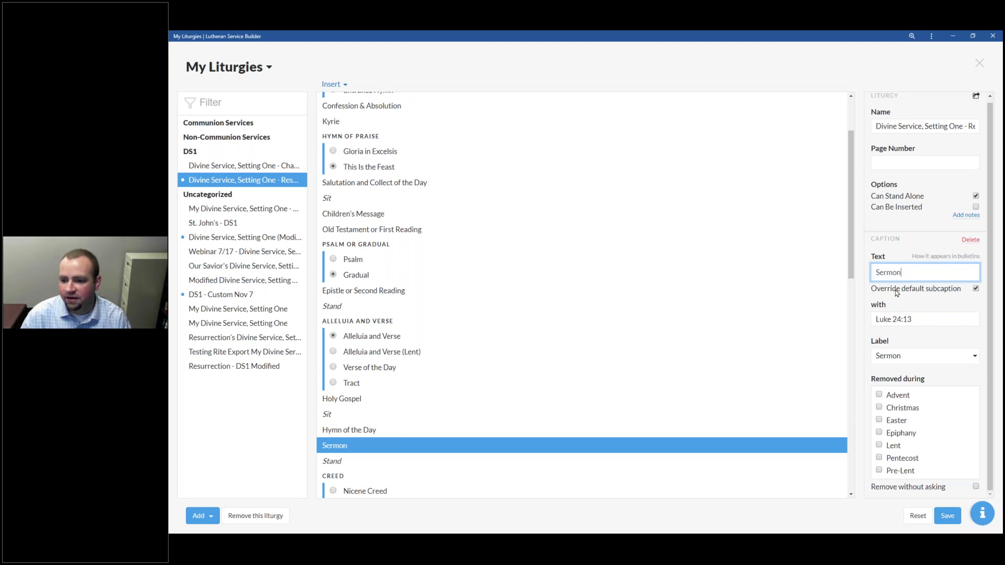
left_click(975, 289)
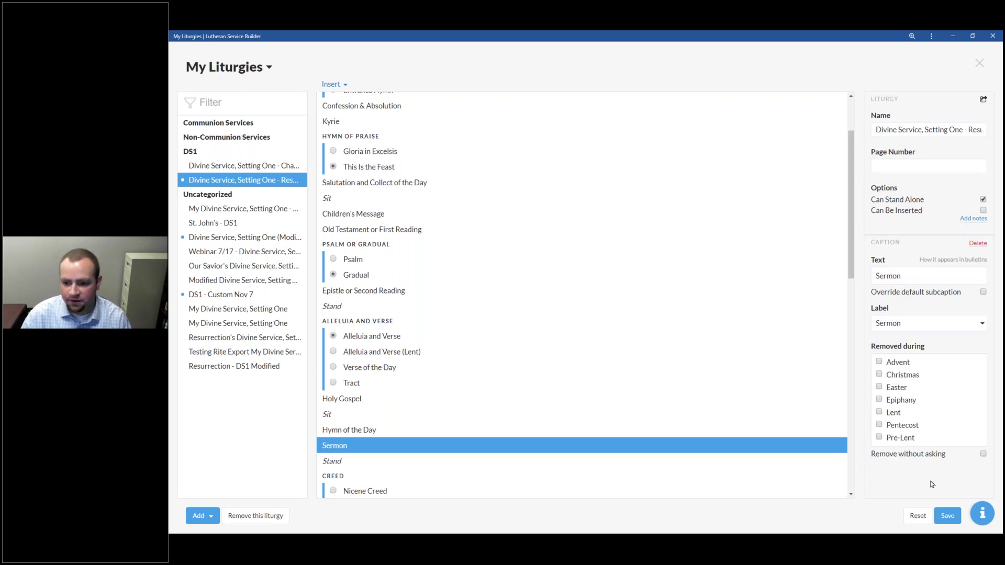
left_click(948, 515)
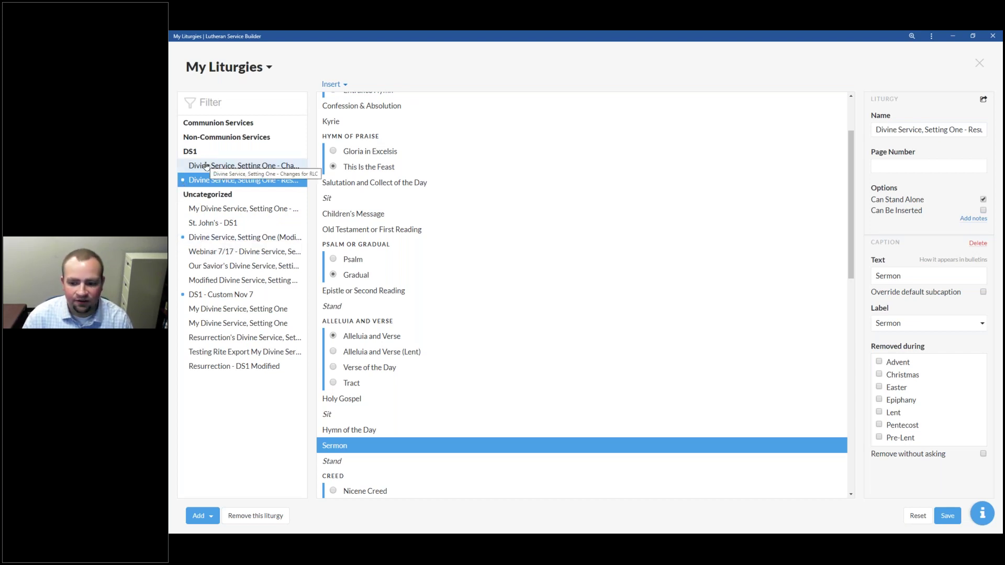
left_click(255, 212)
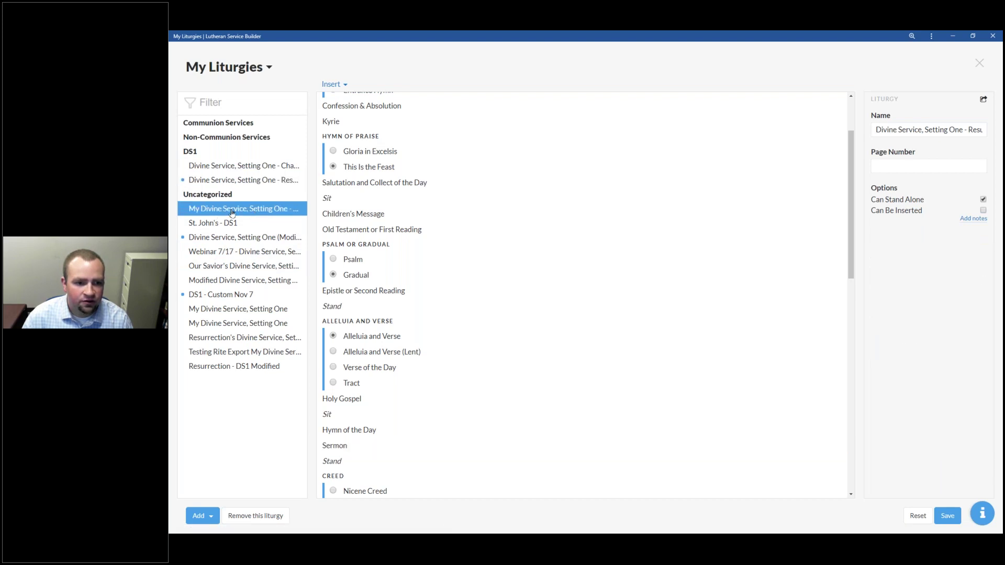
left_click(215, 182)
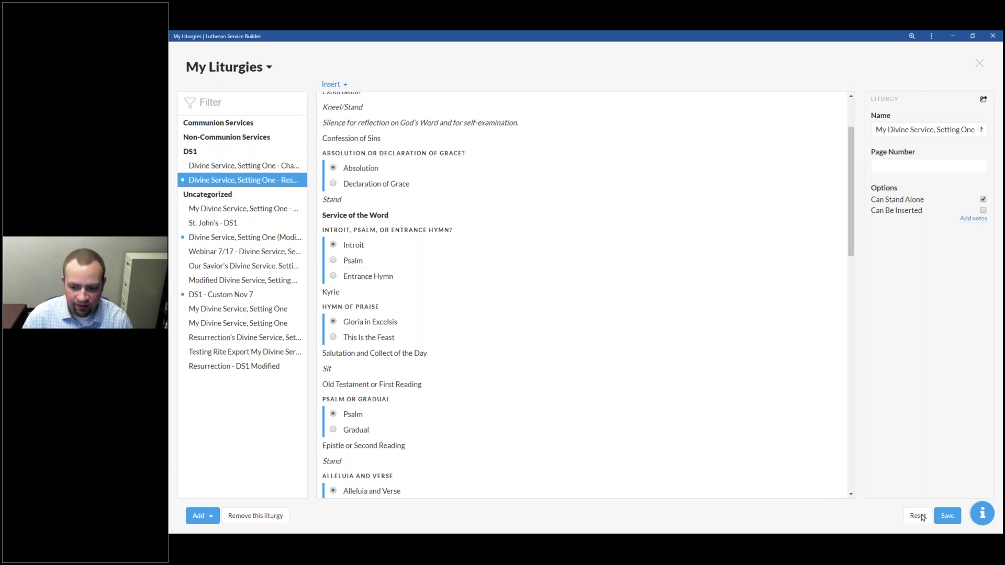
left_click(947, 516)
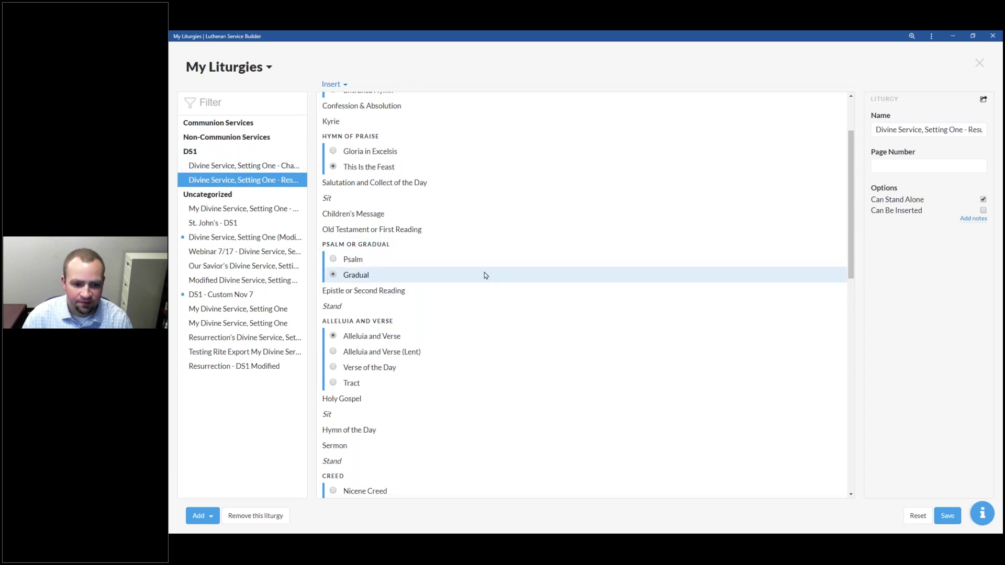
scroll(485, 275, "up", 2)
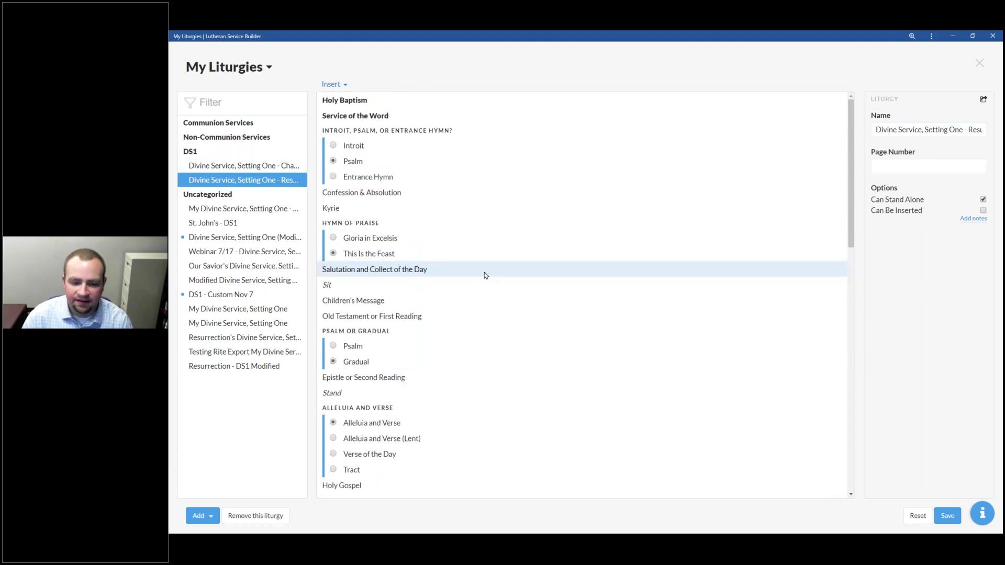
scroll(455, 332, "down", 3)
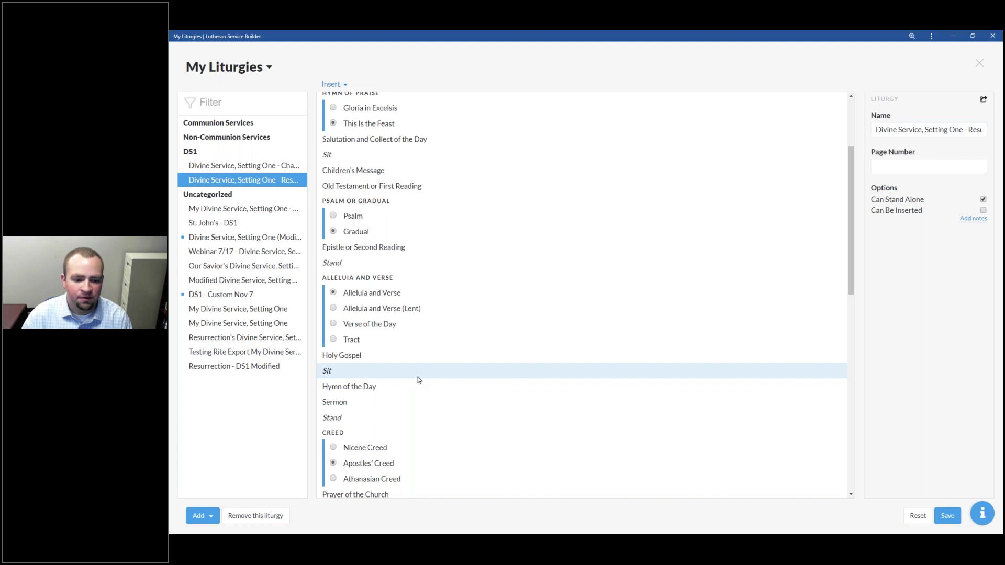
scroll(477, 384, "down", 4)
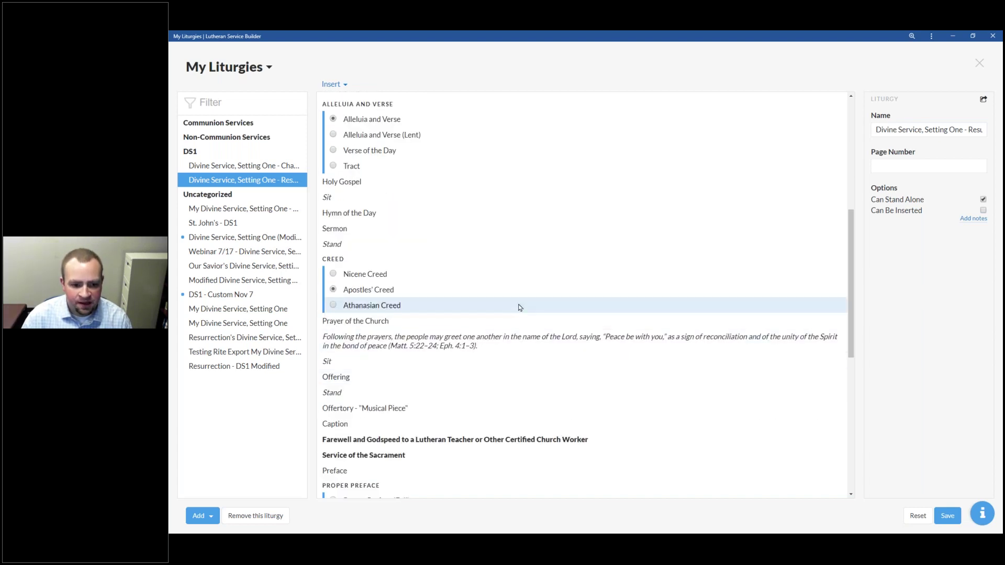
scroll(467, 221, "down", 4)
scroll(468, 225, "up", 7)
scroll(465, 225, "down", 4)
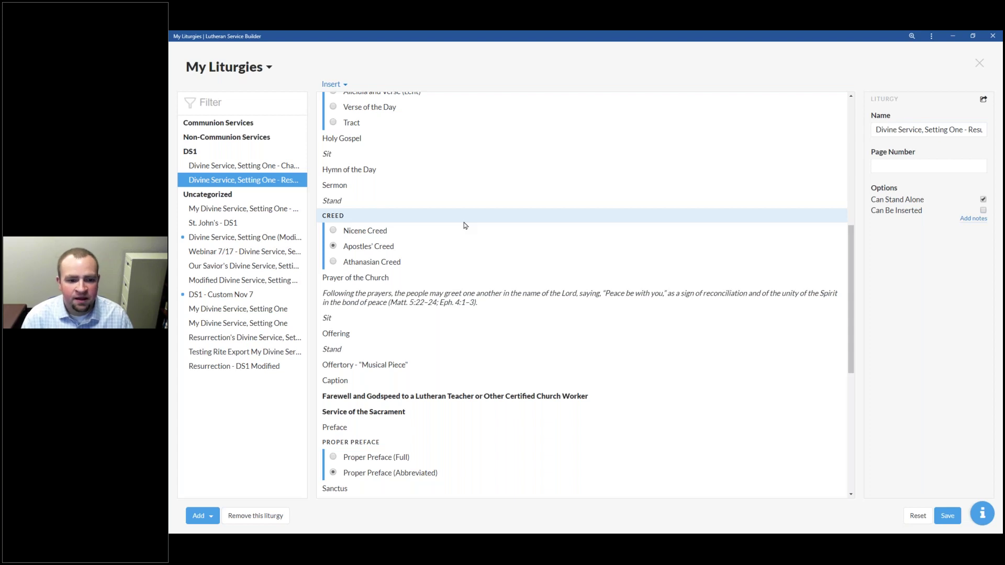
scroll(421, 290, "down", 4)
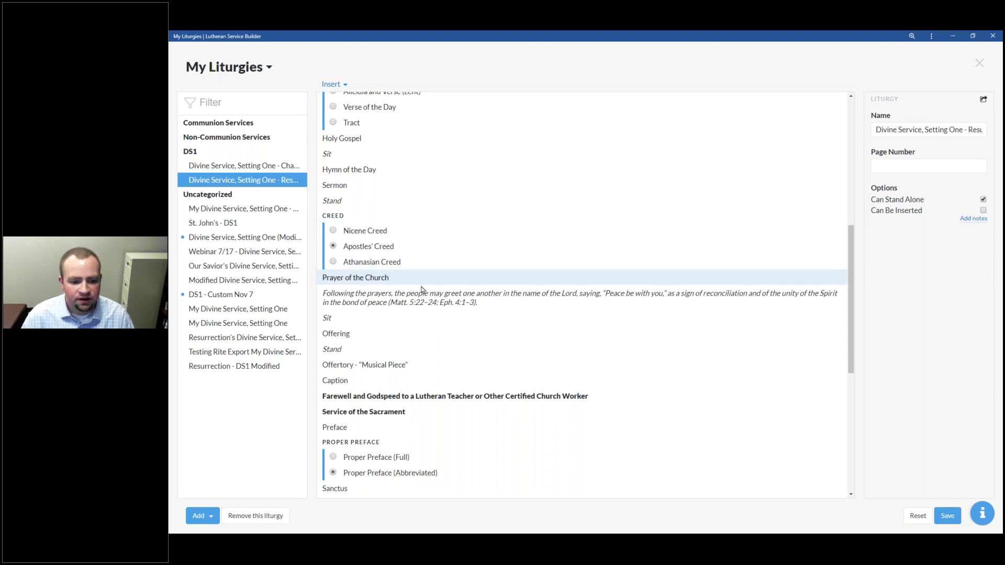
Step: Select the peace-greeting rubric after Prayer of the Church and drag it toward the top
scroll(400, 455, "down", 3)
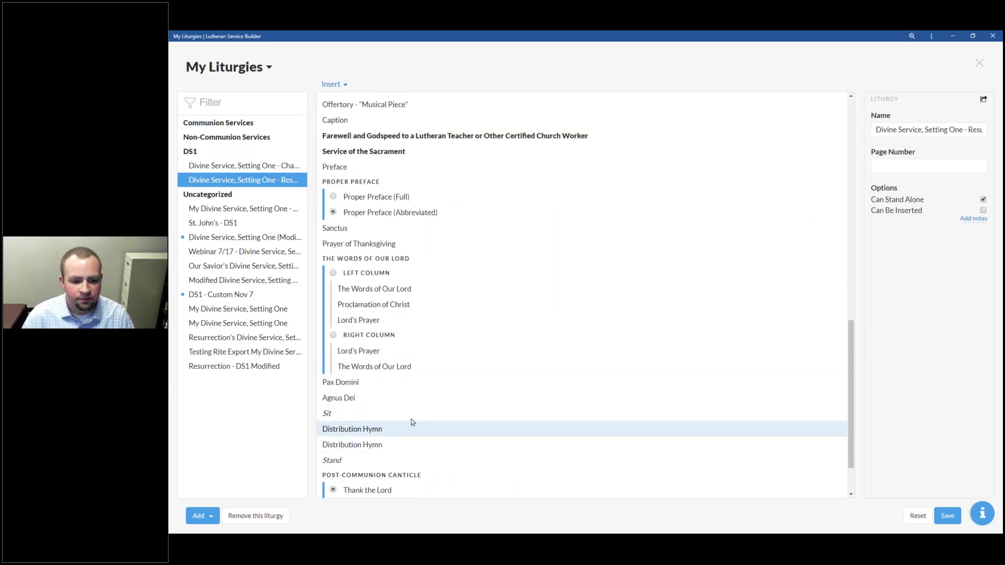
scroll(407, 421, "up", 15)
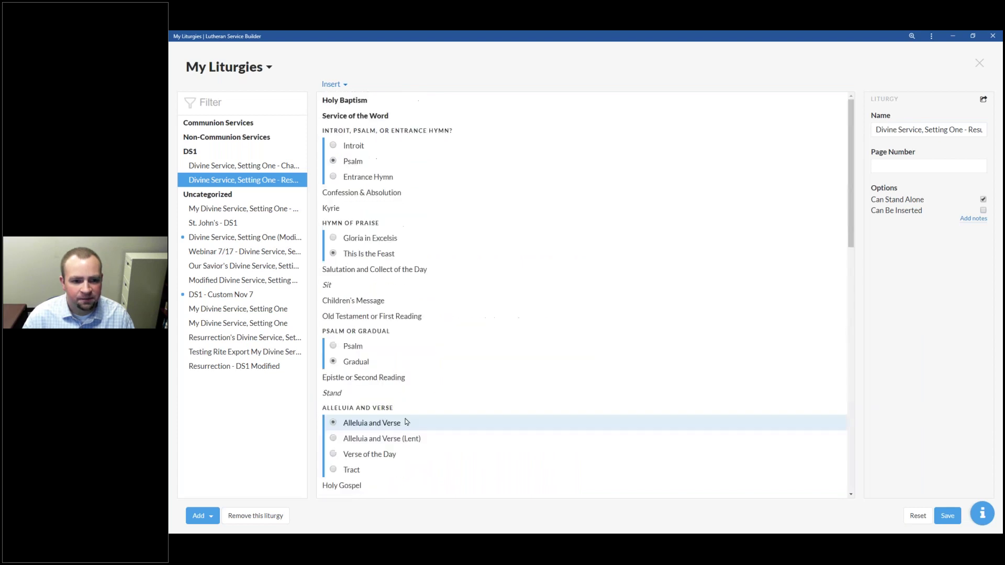
scroll(404, 416, "down", 7)
scroll(404, 416, "down", 4)
scroll(451, 299, "up", 4)
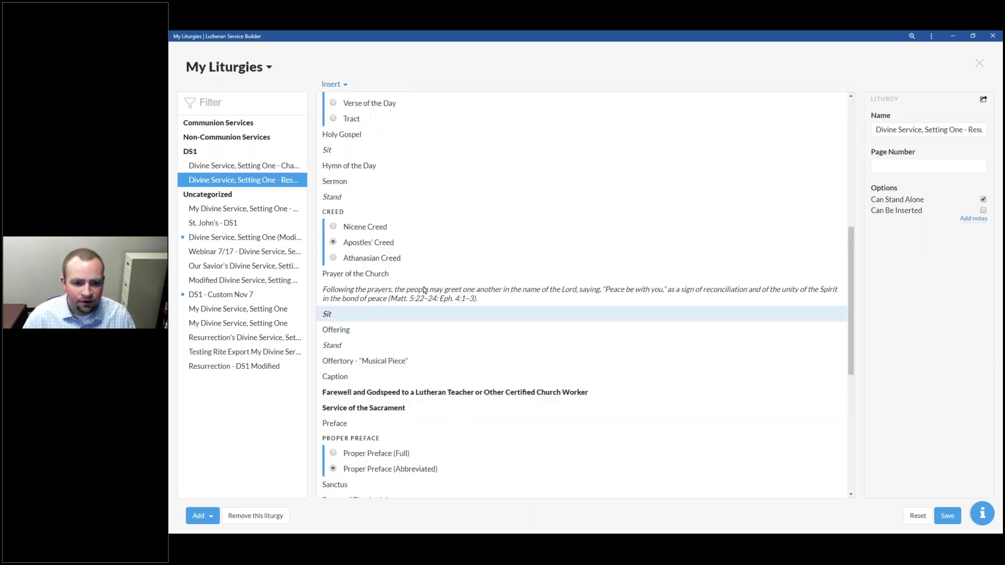
left_click(451, 301)
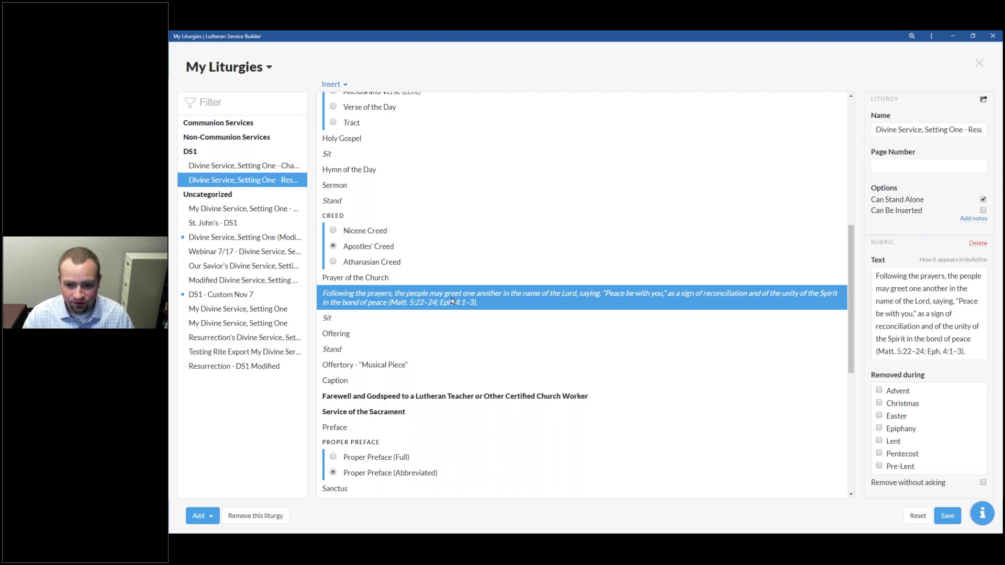
left_click_drag(452, 302, 391, 96)
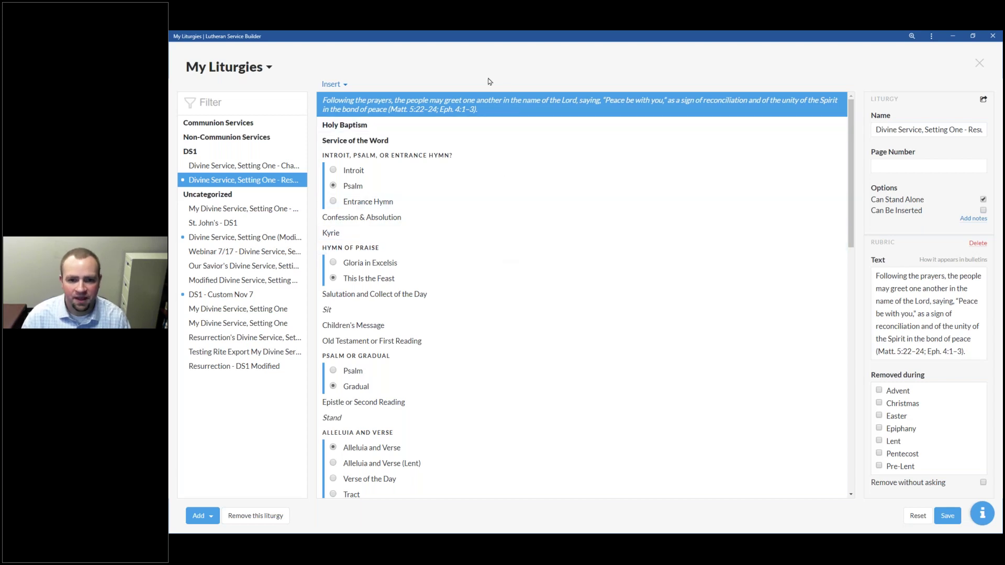
Step: Show the list of elements that can be inserted into the liturgy
left_click(341, 86)
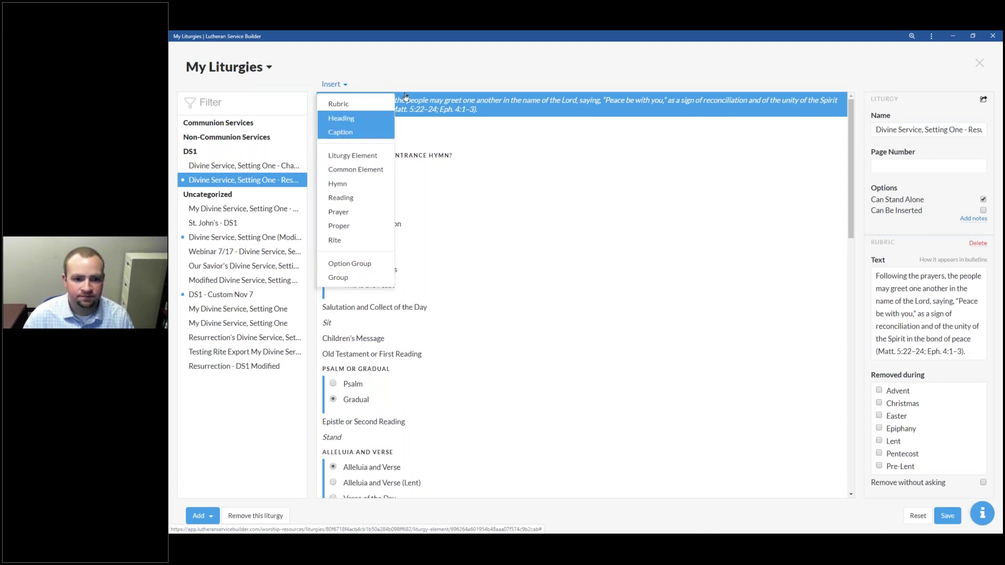
Step: Insert a 'Ringing of the Salem Bells' caption at the top of the liturgy
left_click(340, 132)
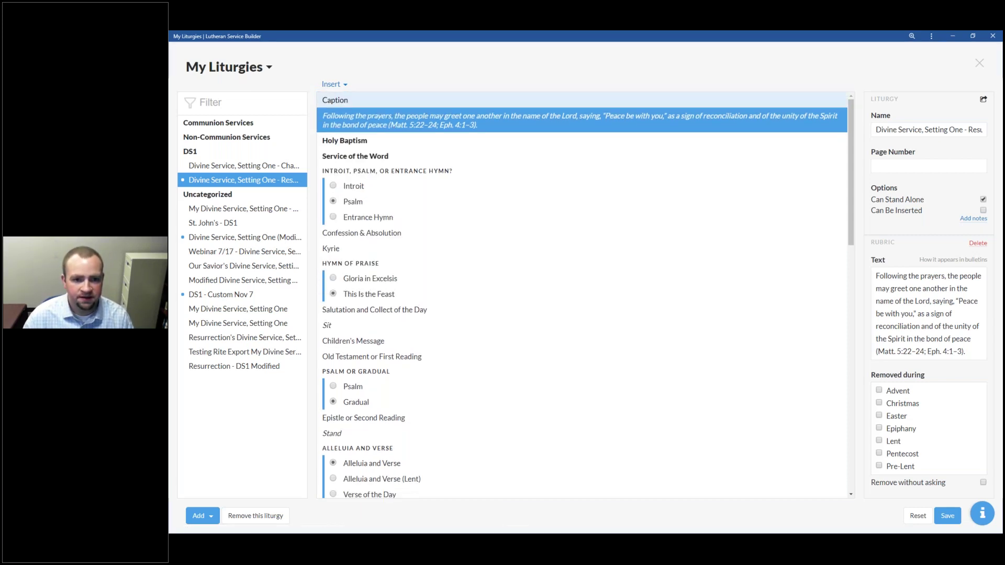
left_click(386, 99)
type("Ringing of the ")
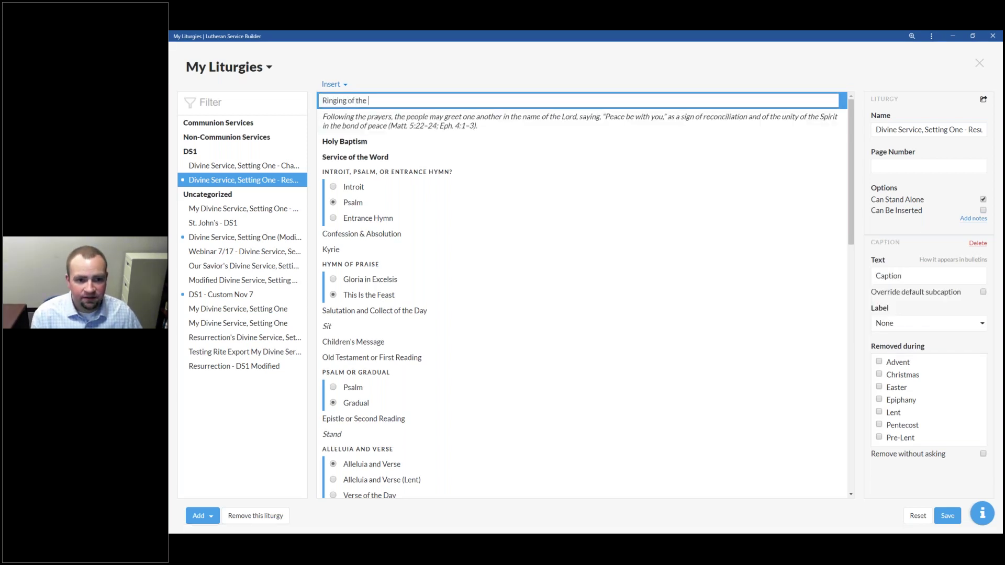
type("Salem Bell")
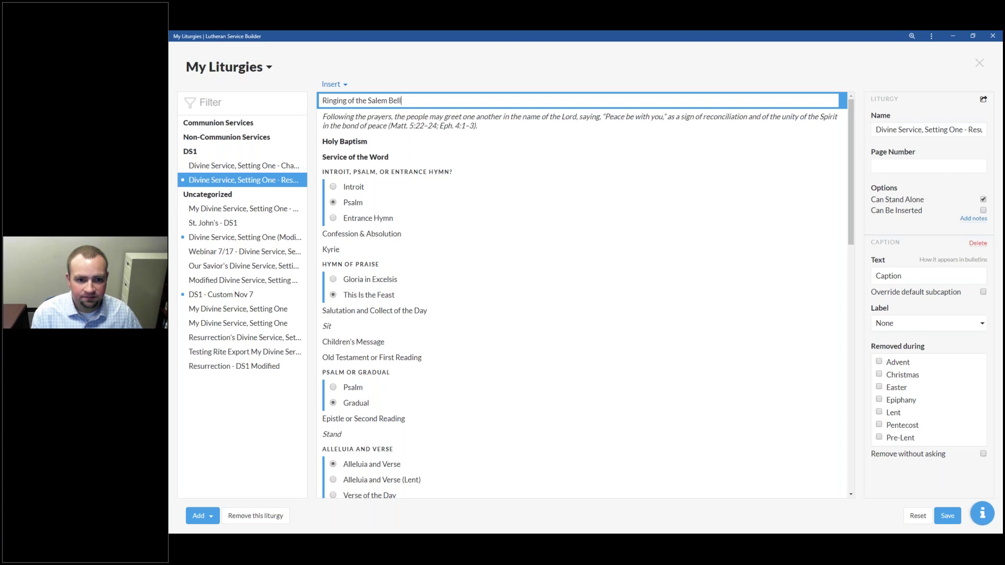
type("s")
key("Return")
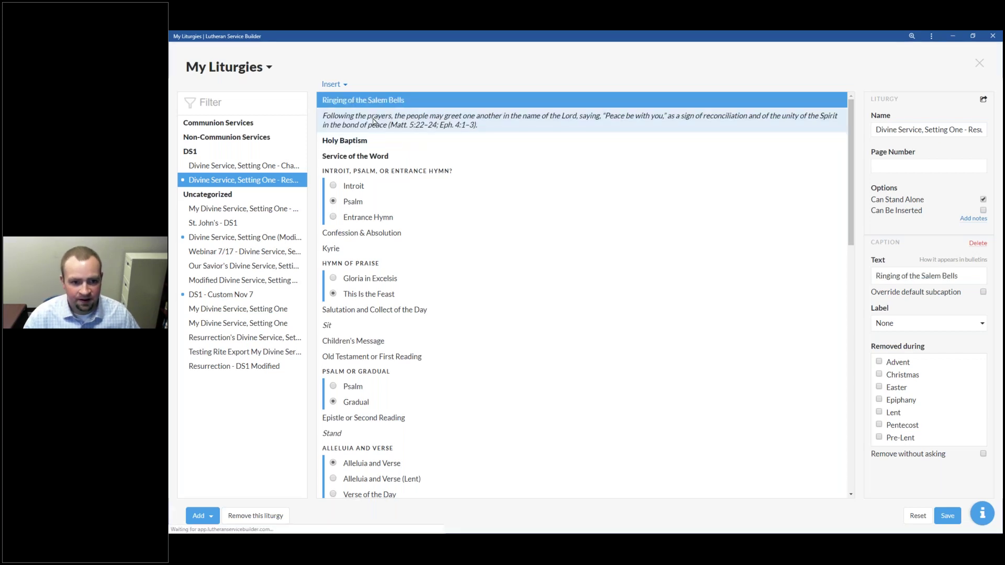
Step: Reword the rubric below it to begin 'As we ring the Salem Bells, we invite you to' greet
left_click(384, 116)
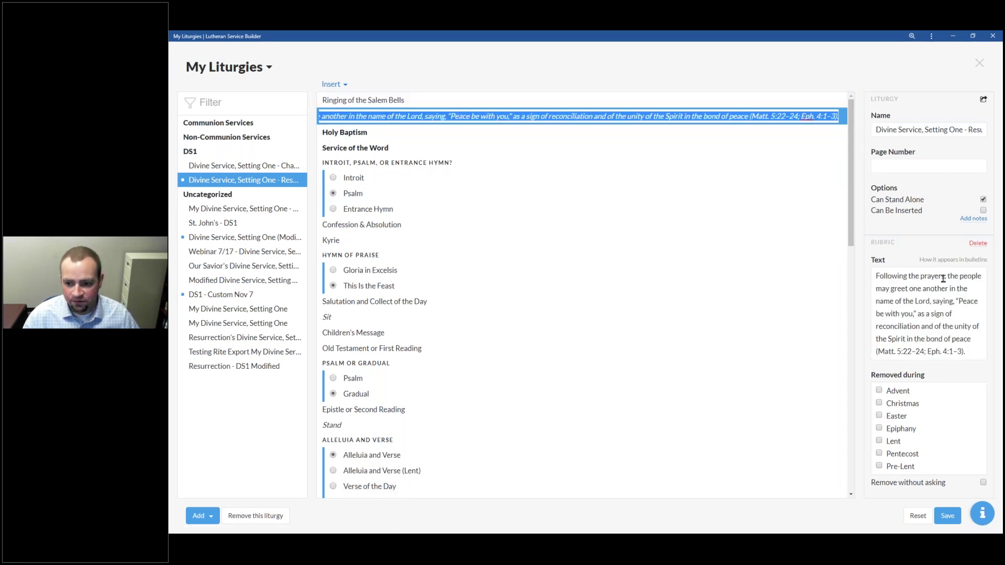
left_click_drag(945, 277, 875, 275)
type("As we r")
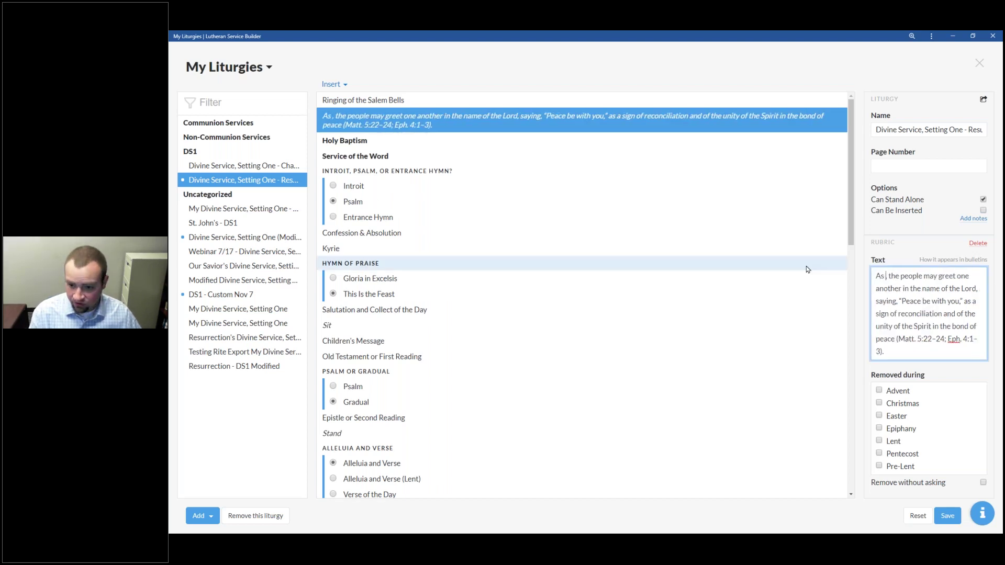
type("ing t")
type("he Salem B")
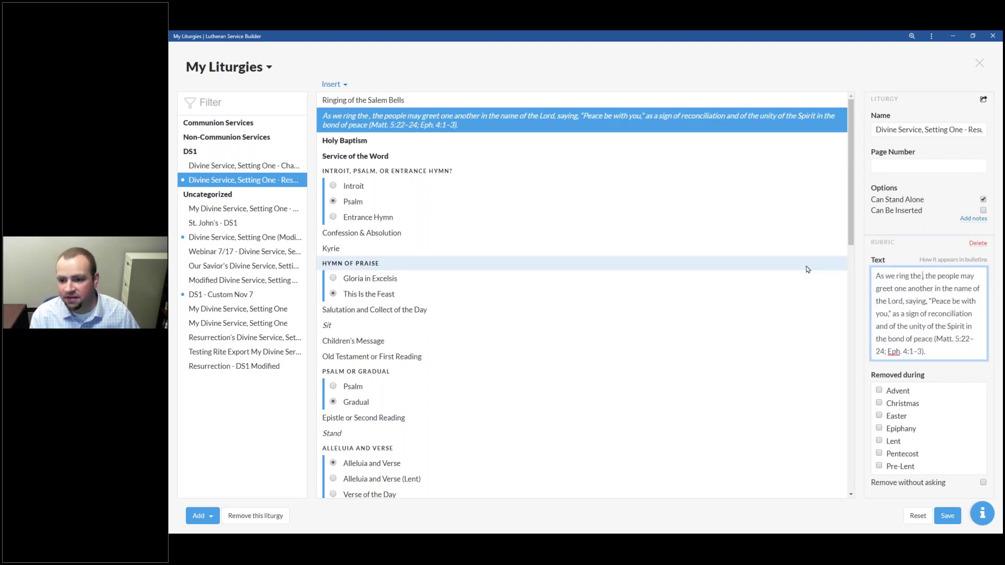
type("ells, we ")
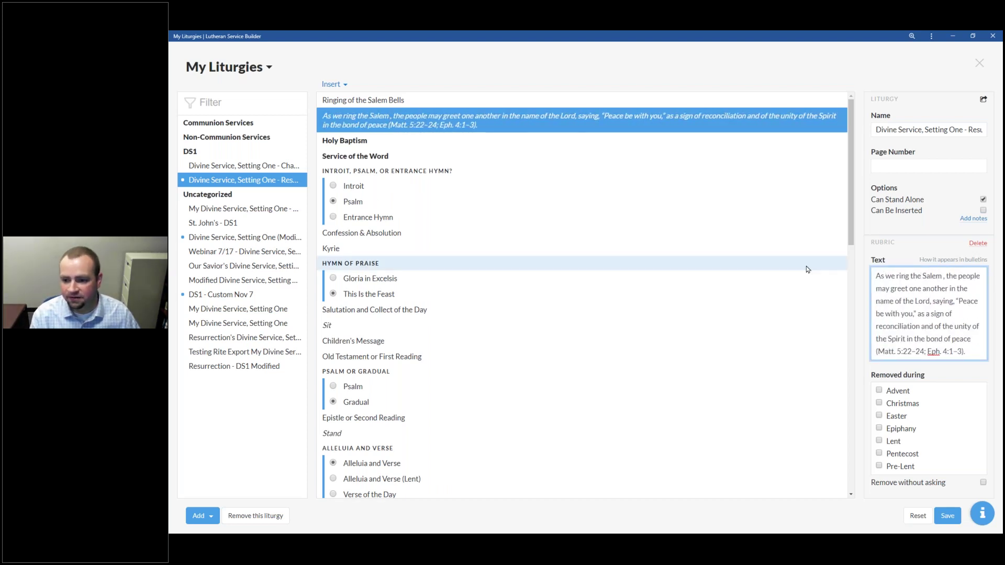
type("invi")
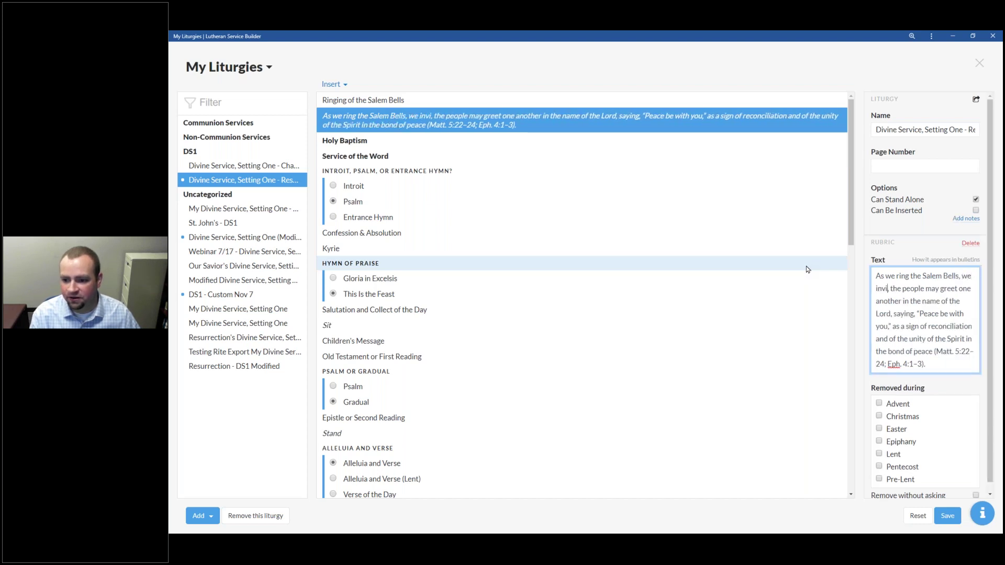
type("te you to")
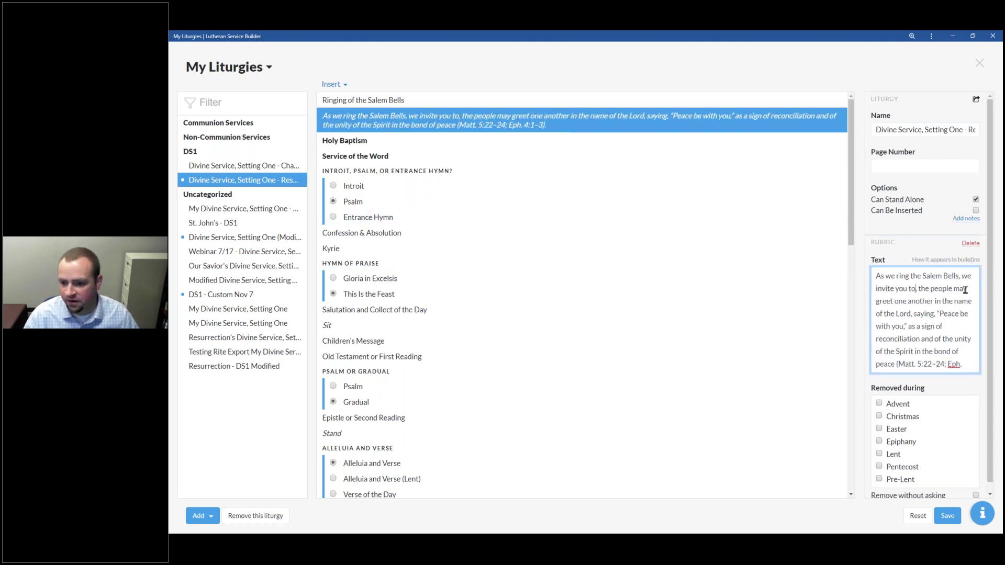
left_click(975, 289, "shift")
key("BackSpace")
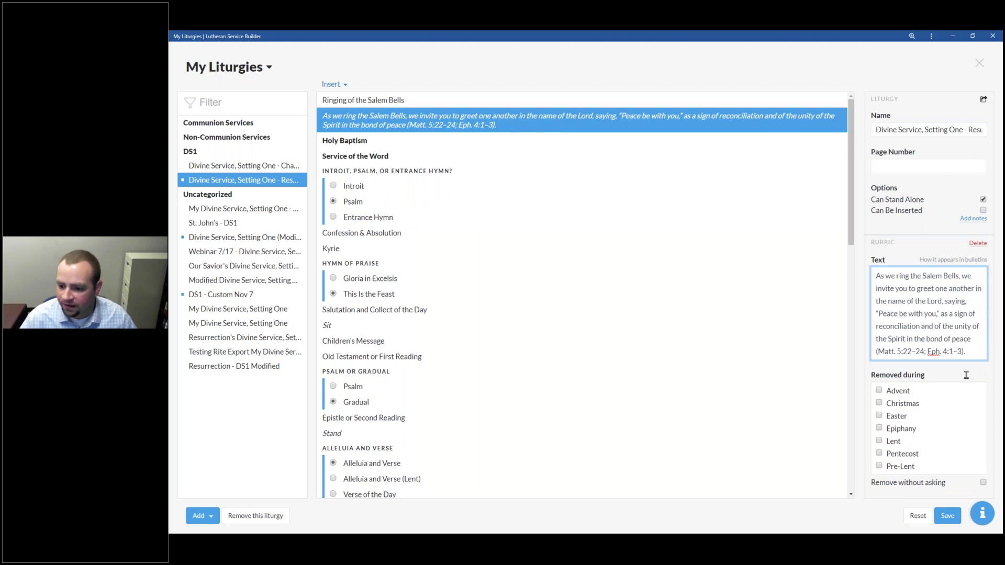
left_click(759, 218)
left_click(472, 122)
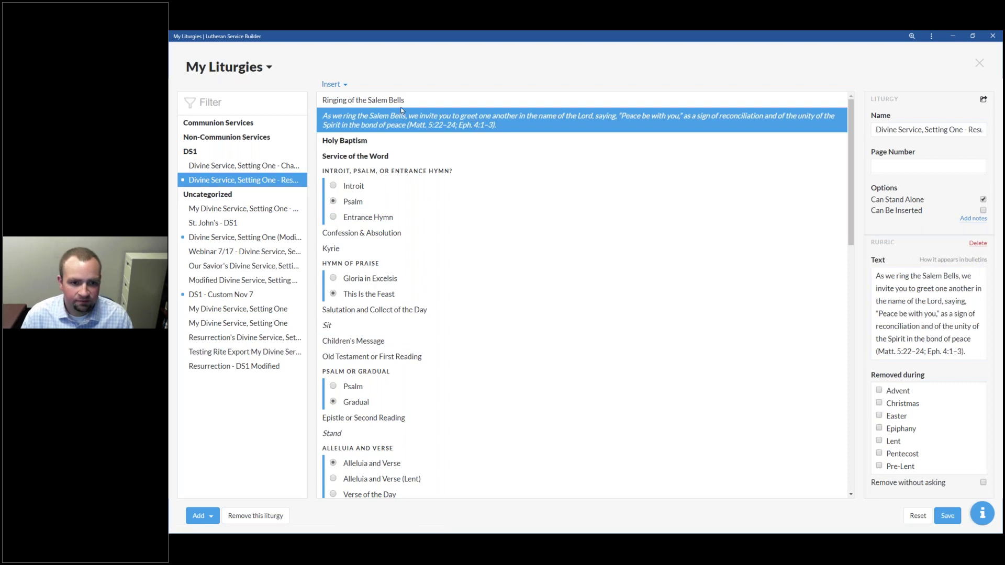
left_click(377, 102)
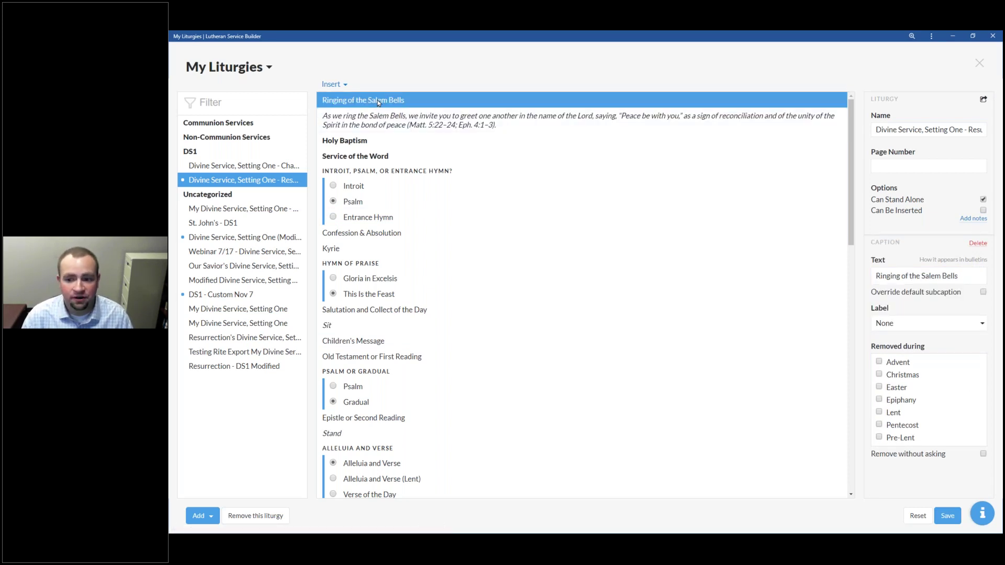
Step: Delete the Holy Baptism rite so the Salem Bells rubric precedes Service of the Word
left_click(376, 146)
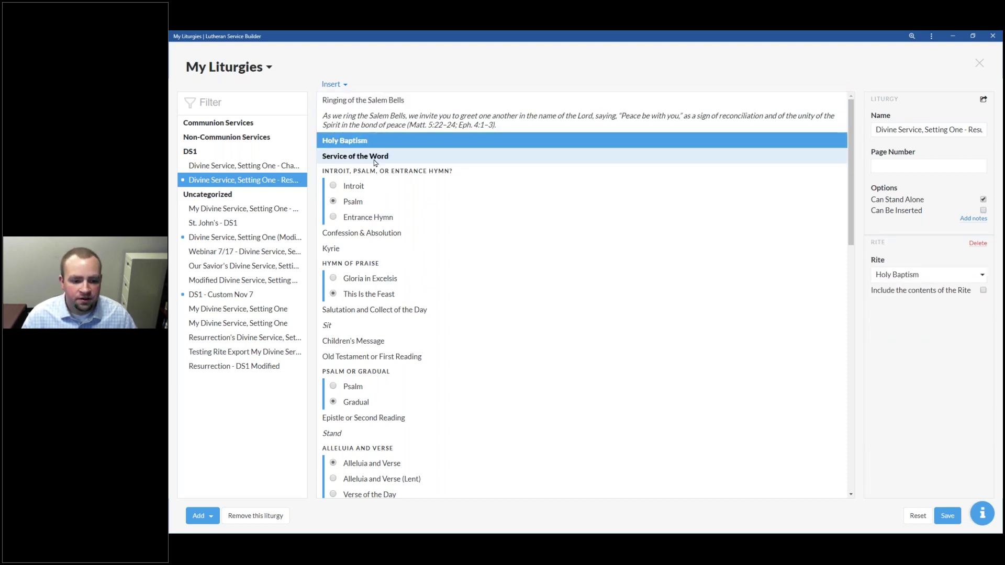
left_click(368, 157)
left_click(361, 144)
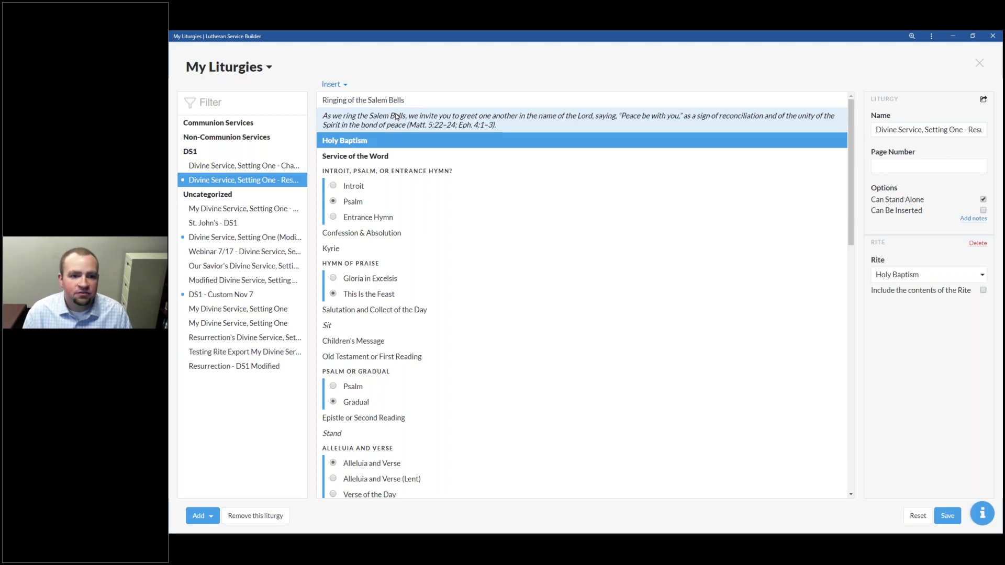
left_click(394, 103)
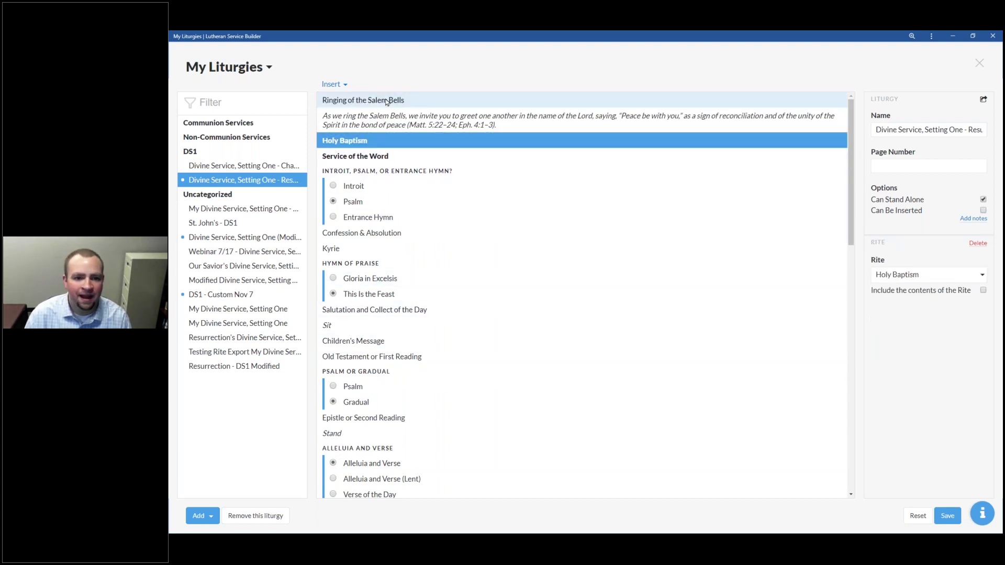
left_click(382, 124)
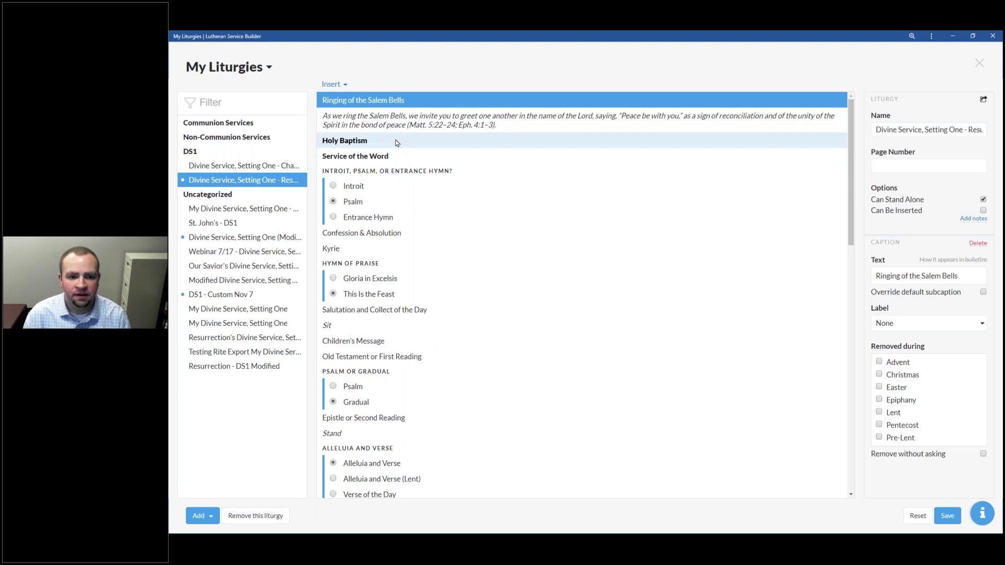
left_click(348, 140)
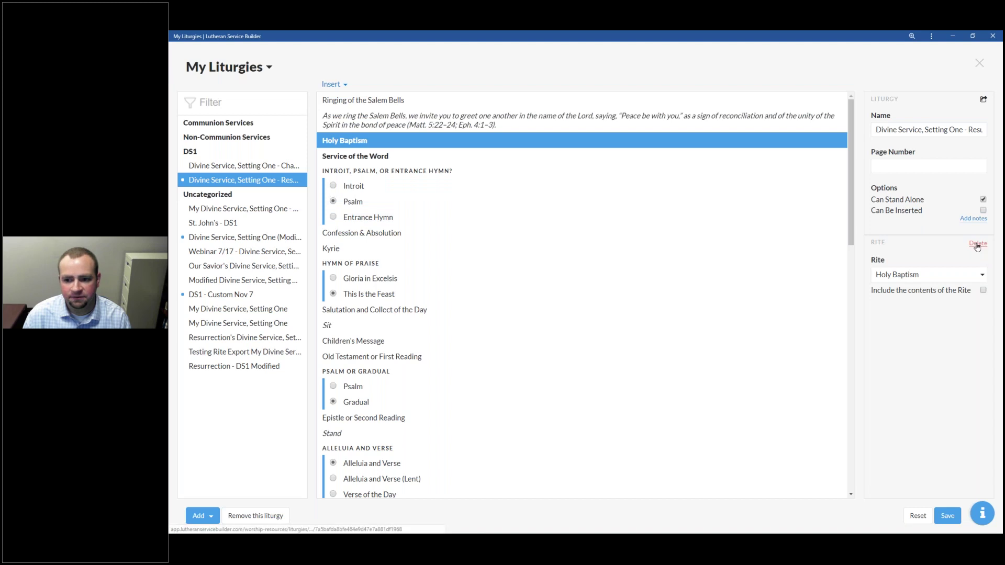
left_click(976, 245)
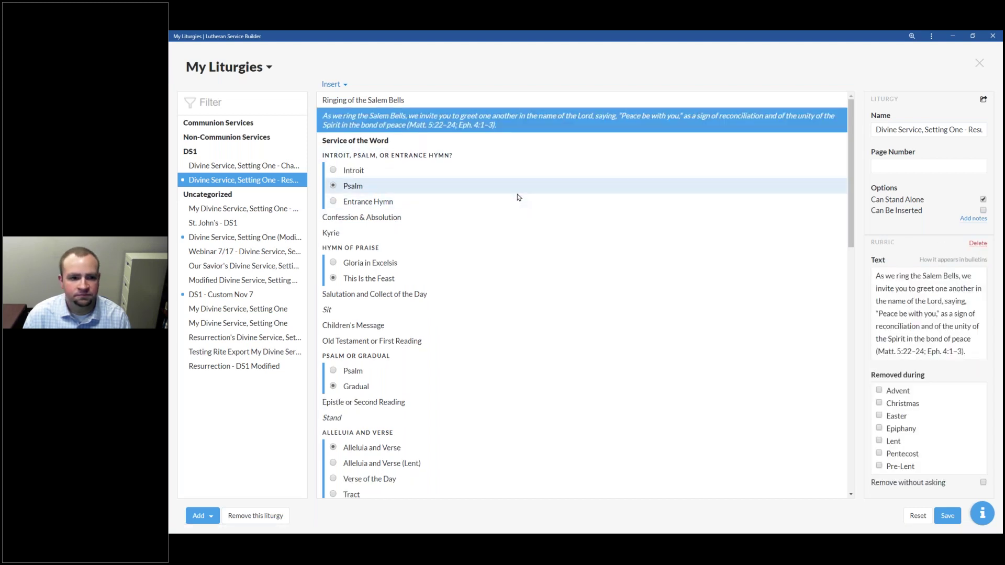
Step: Remove the Salem Bells rubric and restore the liturgy to open with the peace-greeting rubric above Holy Baptism
key("Delete")
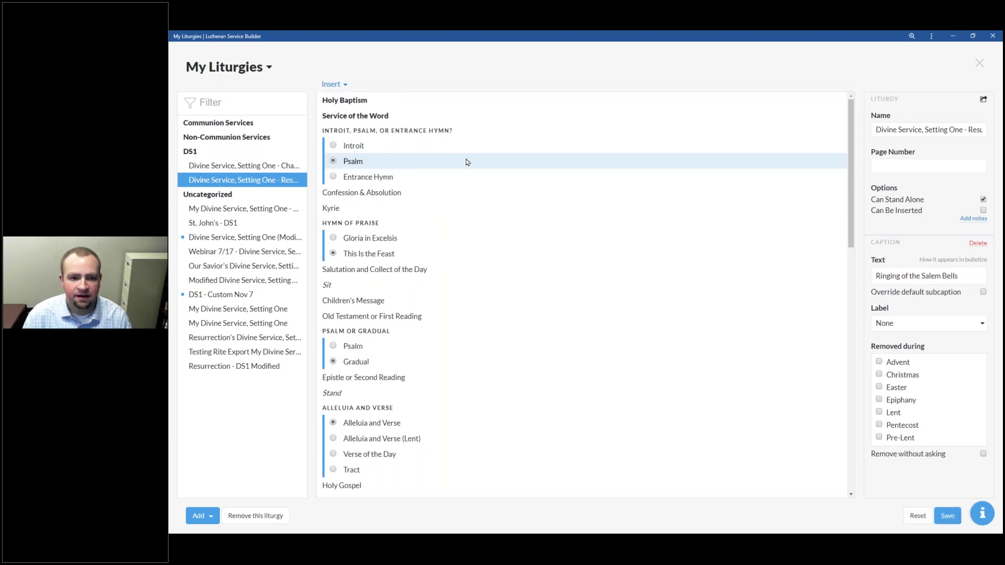
scroll(433, 204, "down", 6)
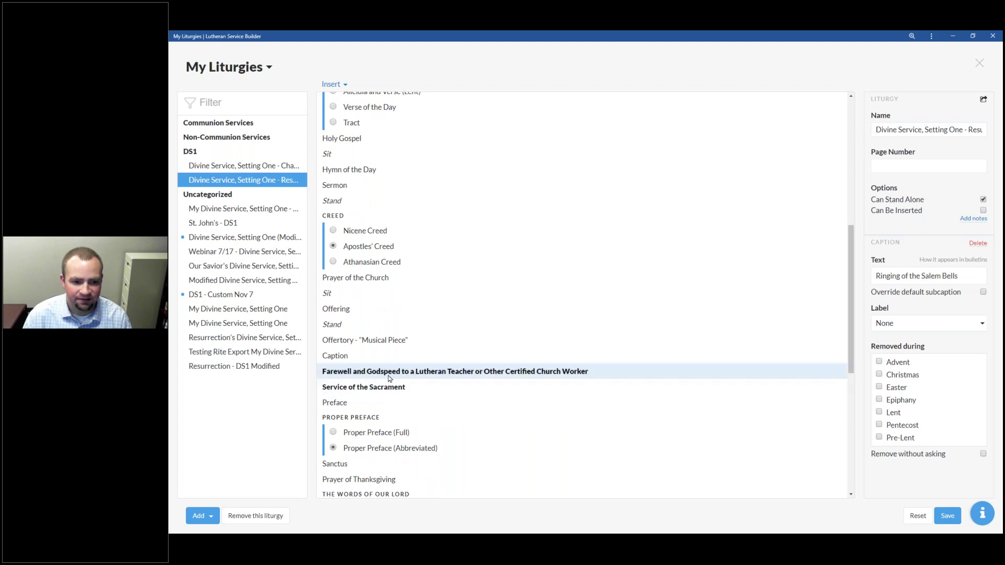
scroll(390, 376, "up", 6)
scroll(422, 257, "down", 3)
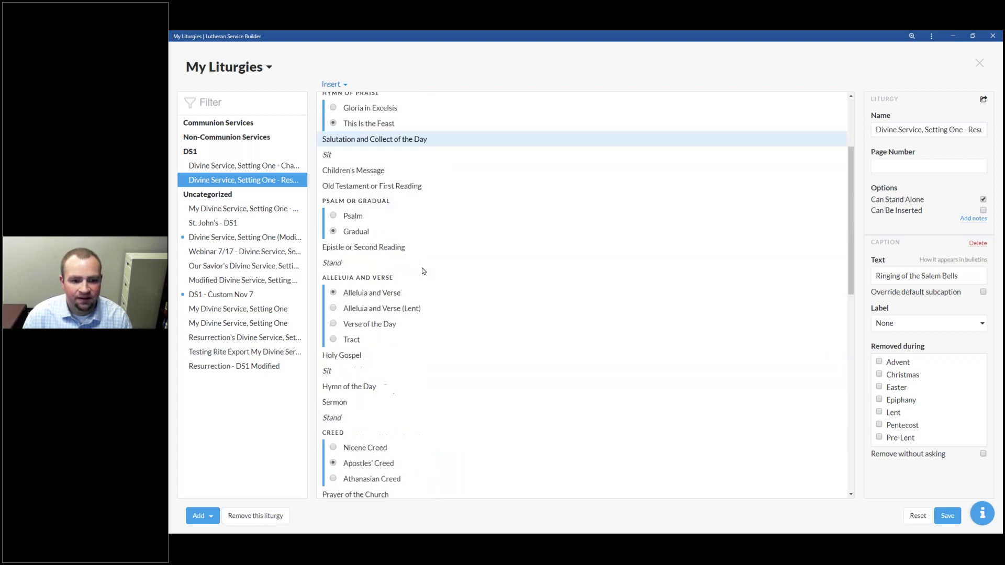
scroll(421, 260, "down", 10)
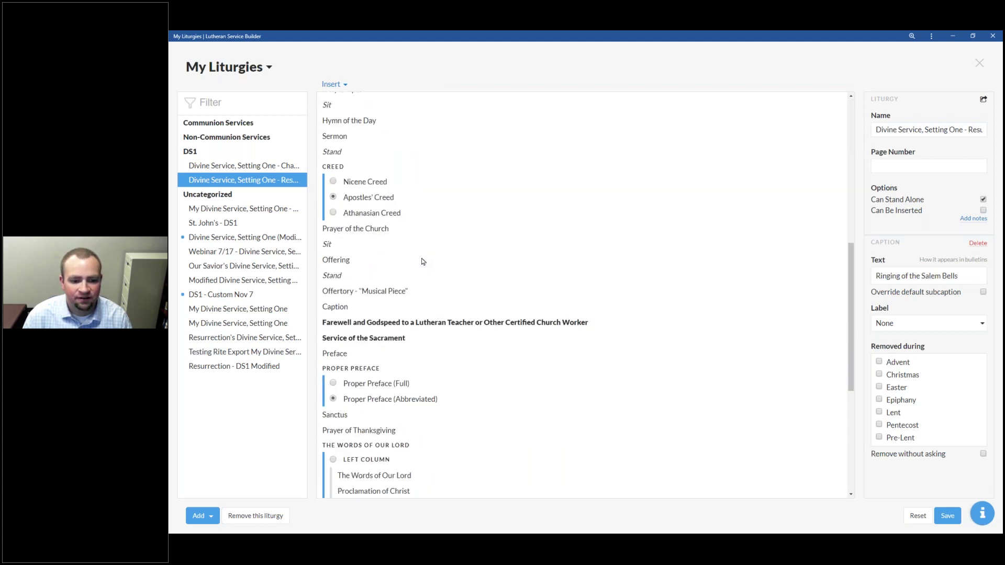
left_click_drag(379, 324, 387, 101)
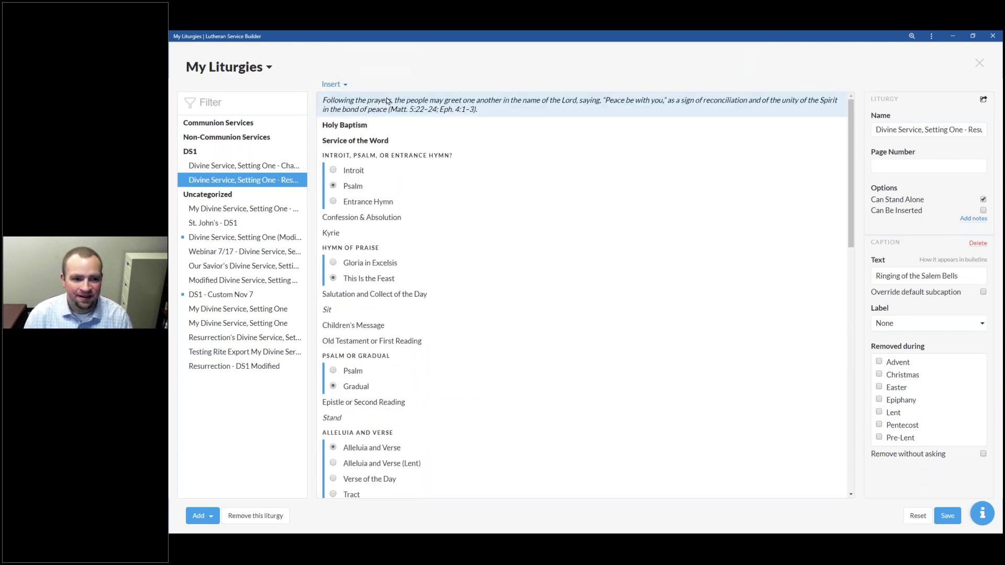
Step: Insert a new 'Ringing of the Salem Bells' caption at the top of the liturgy
left_click(333, 84)
left_click(340, 130)
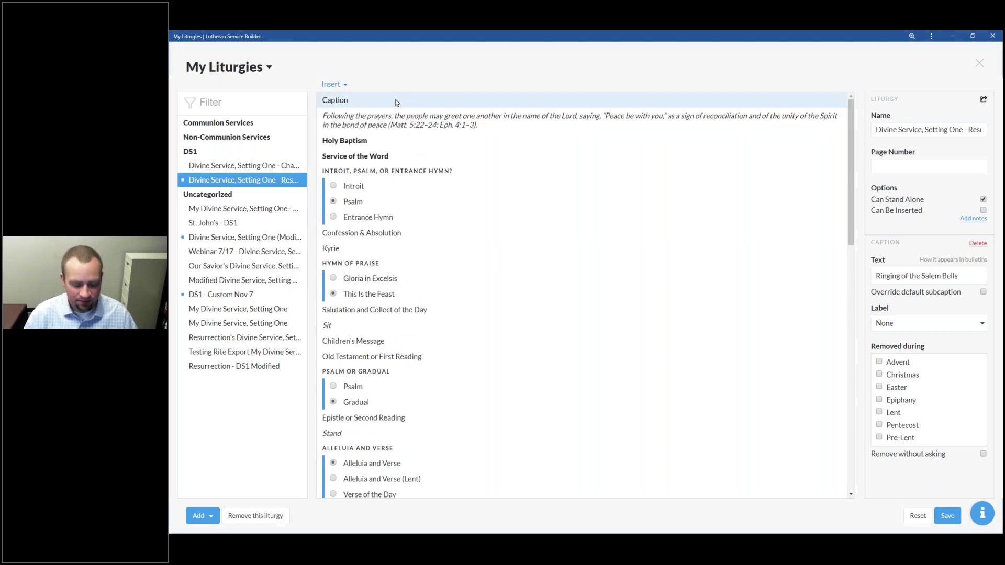
left_click(396, 102)
type("Ring")
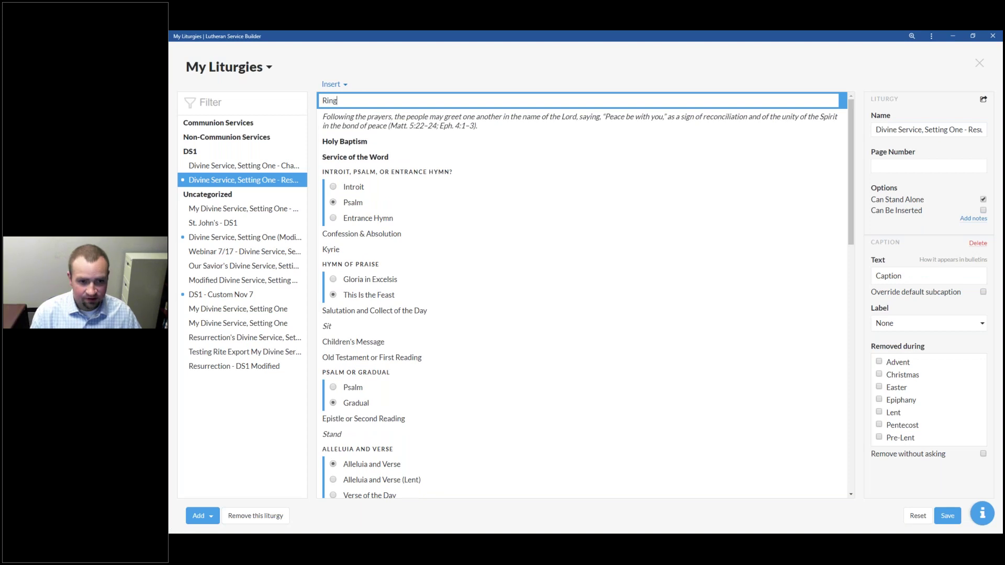
type("ing of the Salem Bells")
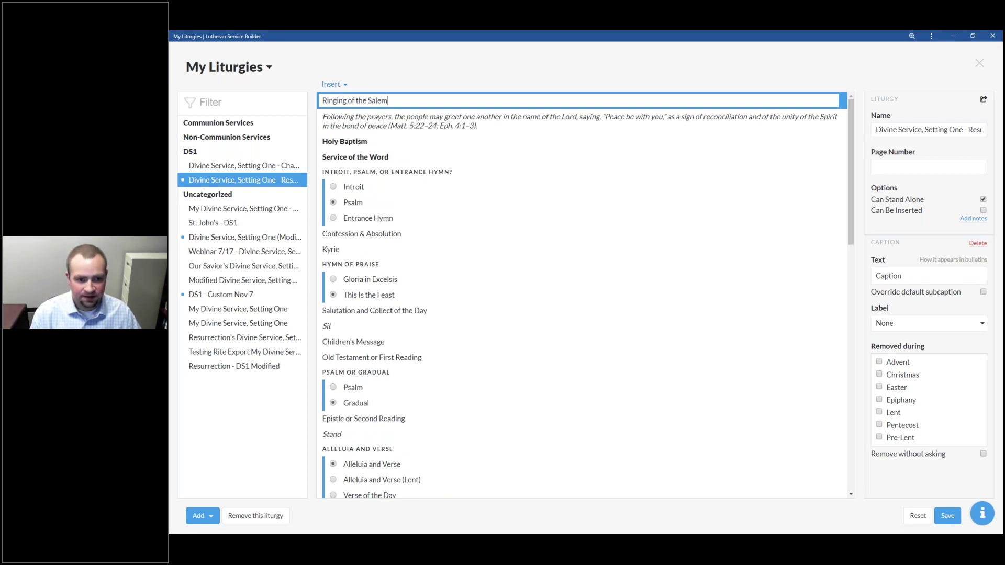
left_click(475, 116)
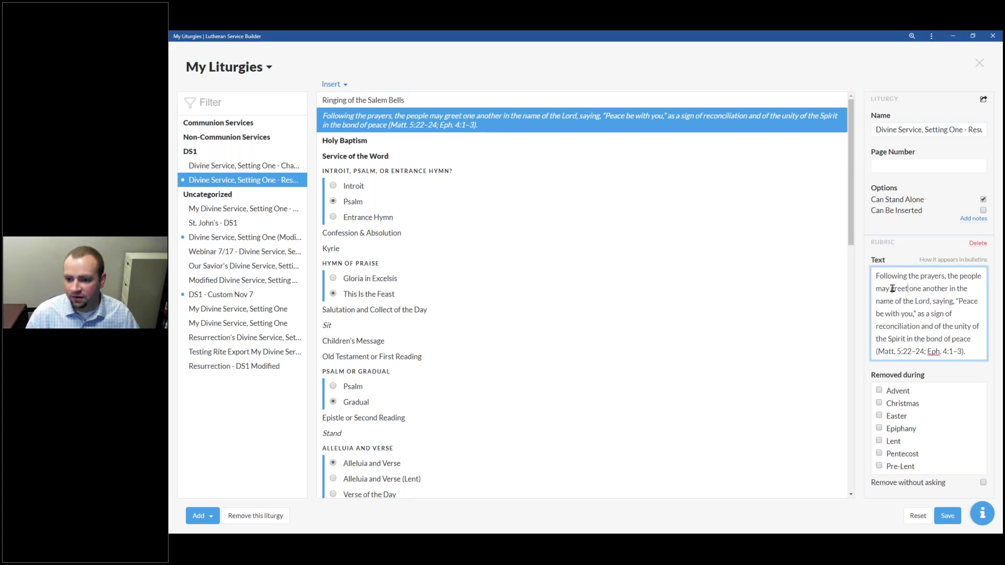
Step: Reword the rubric to 'As we ring the Salem Bells, we invite you to greet one another.'
left_click_drag(889, 289, 838, 264)
type("As we r")
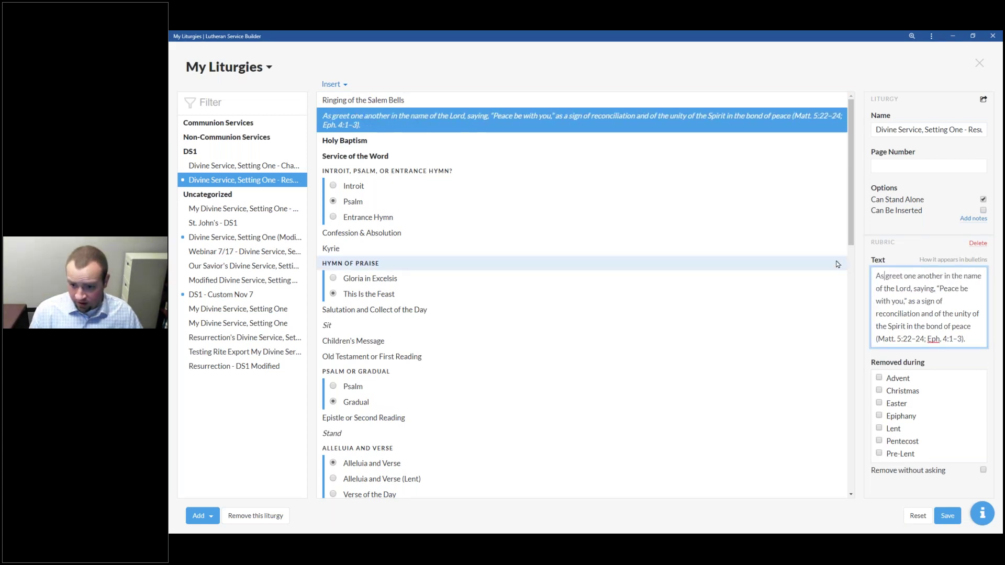
type("ing the Salem Bells, we")
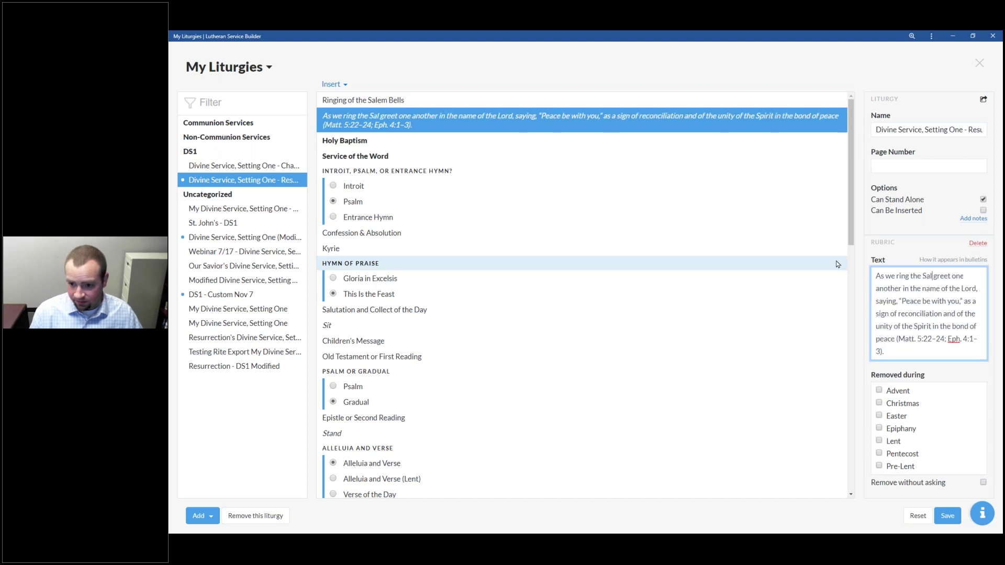
type(" invite you to")
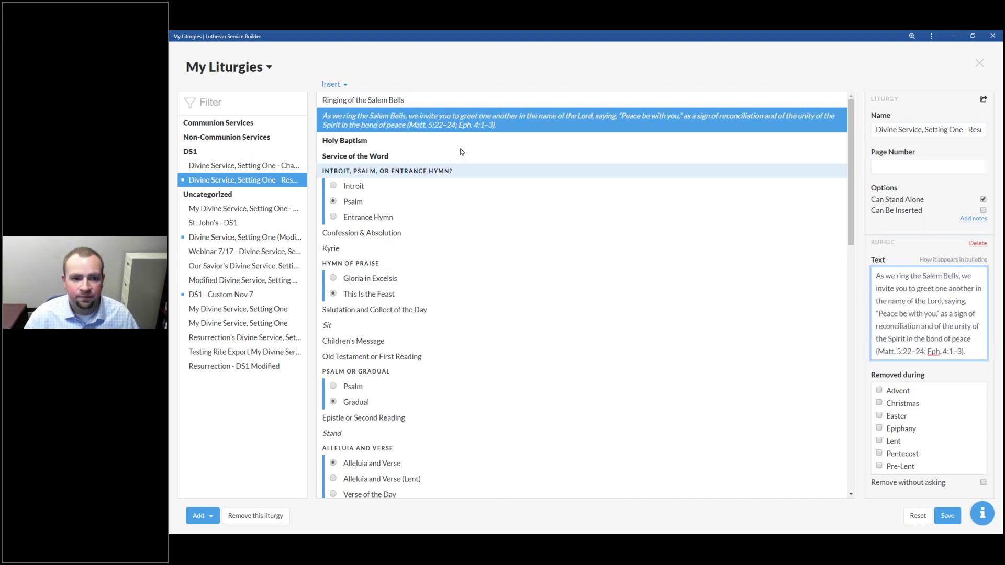
left_click(460, 146)
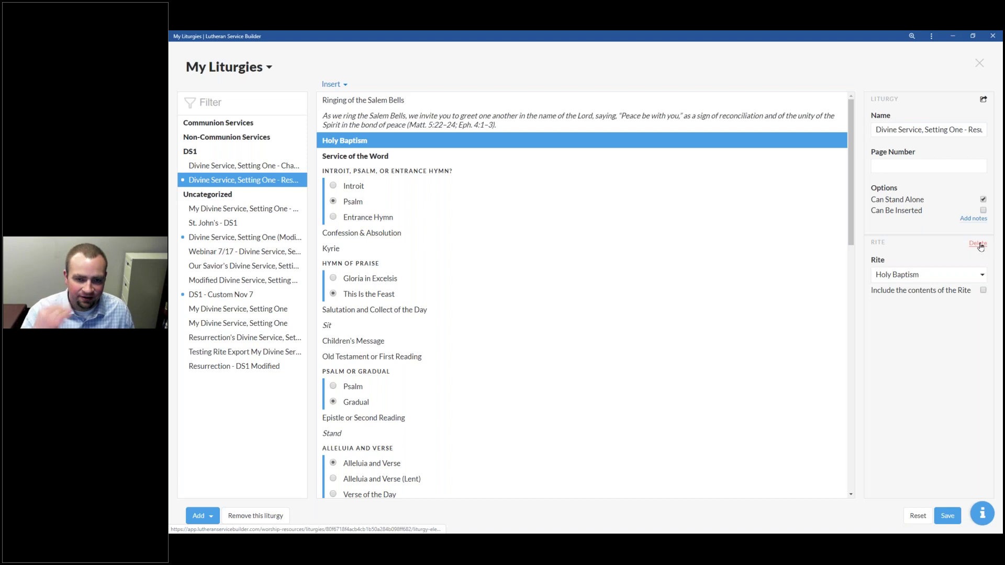
Step: Delete the Holy Baptism rite again and save the Resurrection Version liturgy
left_click(976, 243)
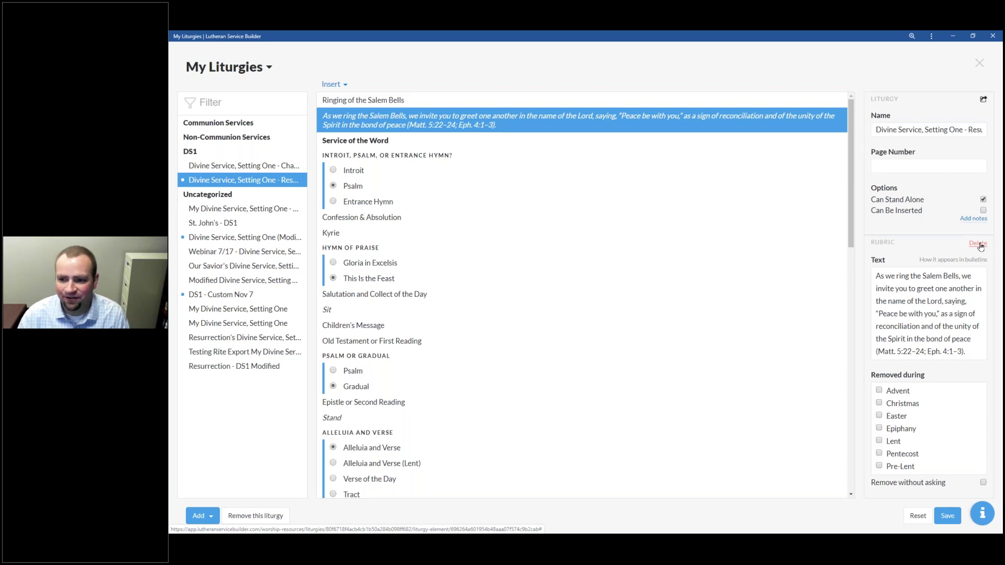
left_click(374, 102)
left_click(374, 116)
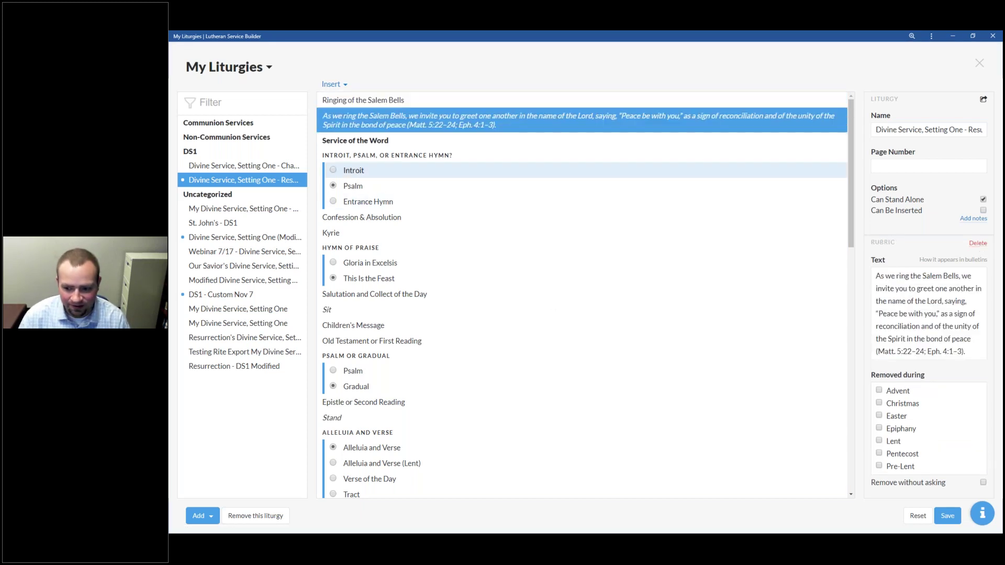
left_click(945, 512)
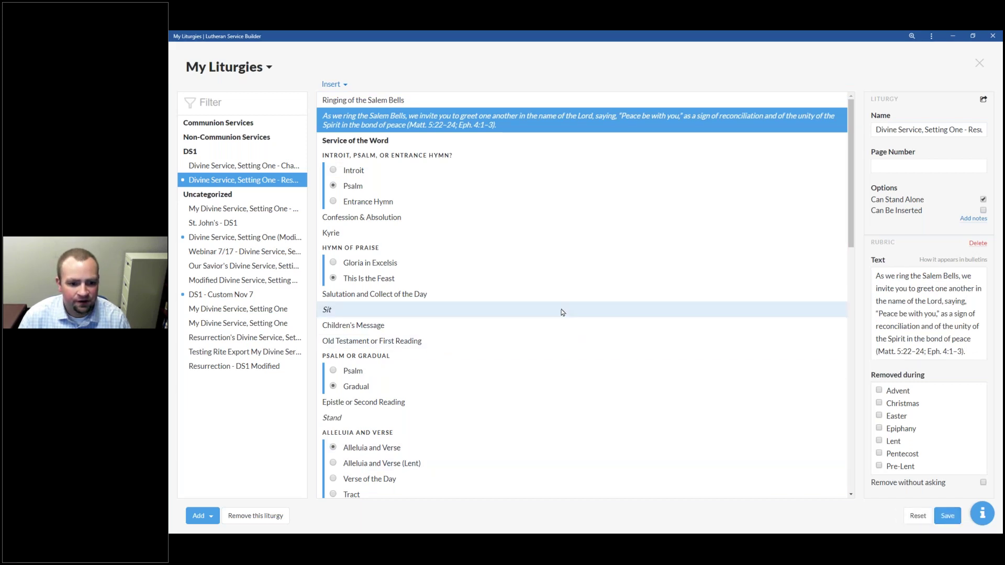
scroll(460, 251, "down", 15)
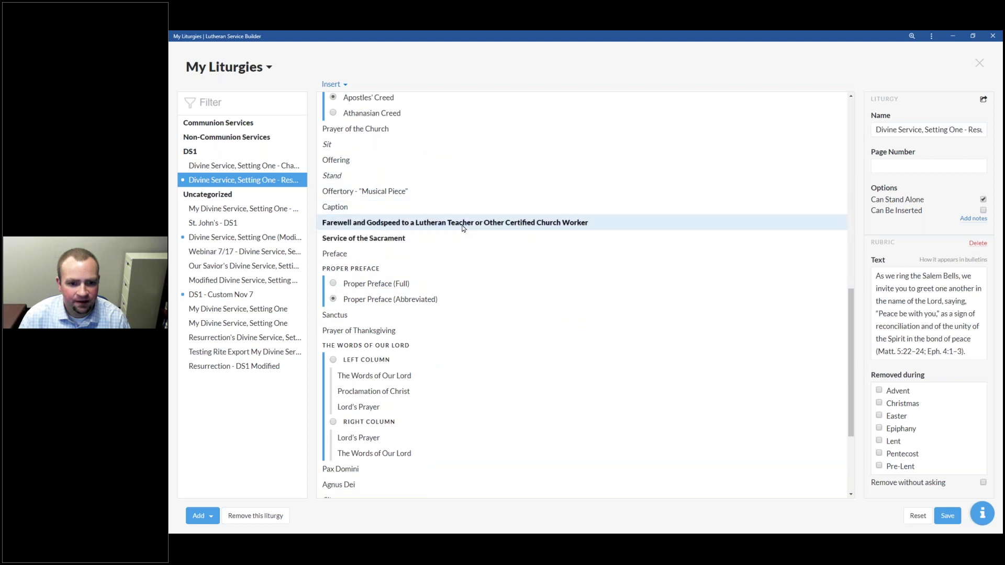
Step: Delete the Farewell and Godspeed rite, leaving Caption before Service of the Sacrament
left_click(468, 225)
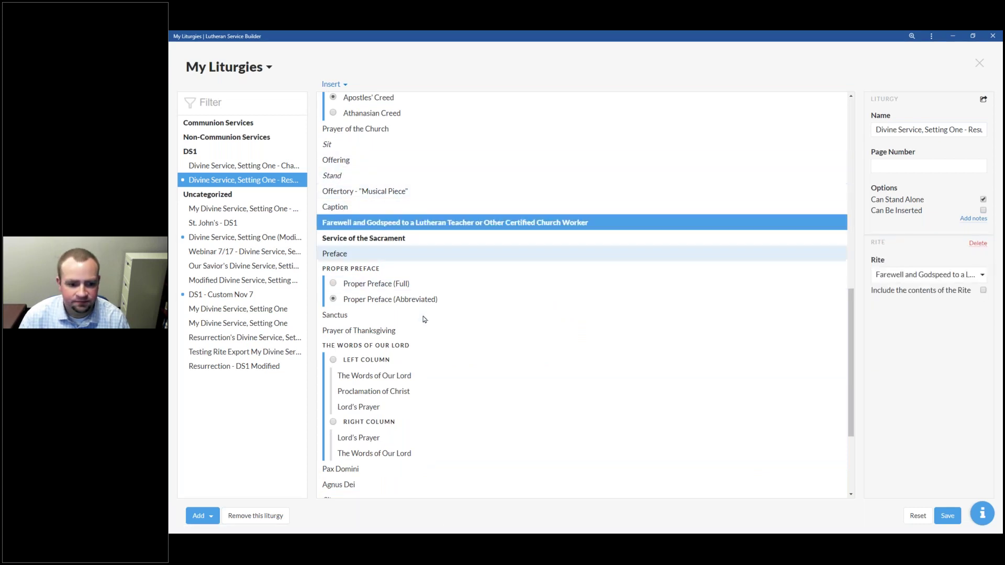
key("Delete")
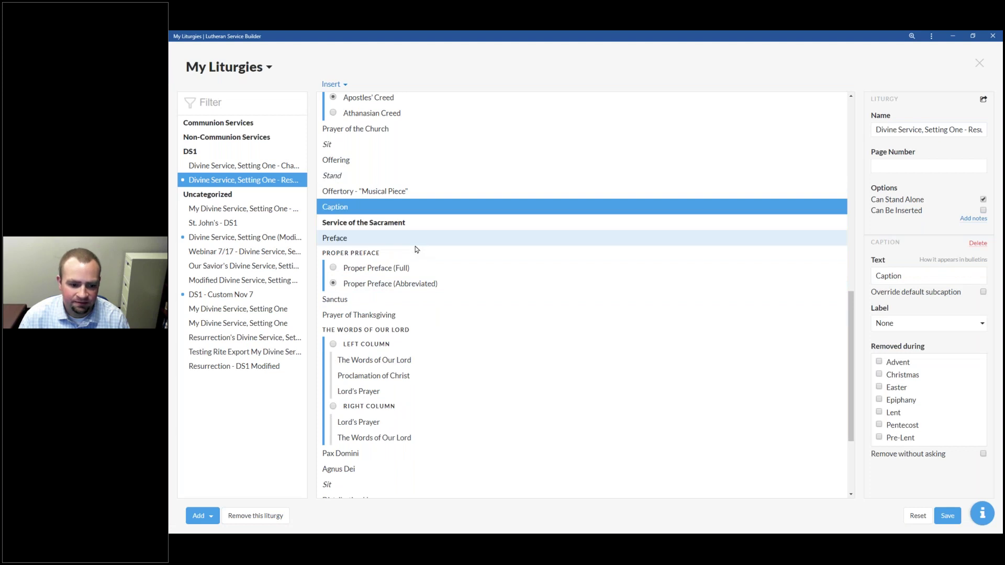
scroll(416, 250, "down", 3)
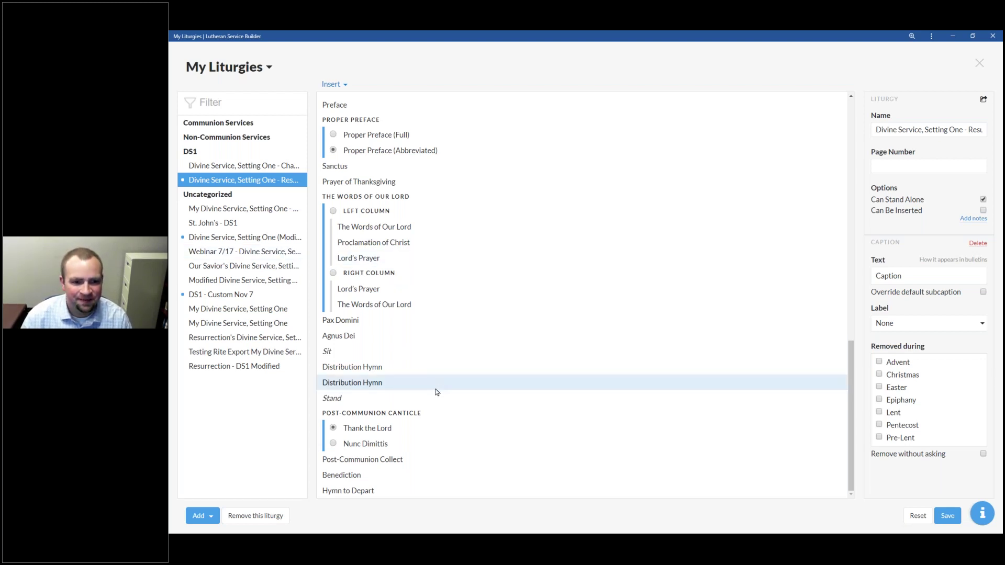
scroll(437, 390, "up", 15)
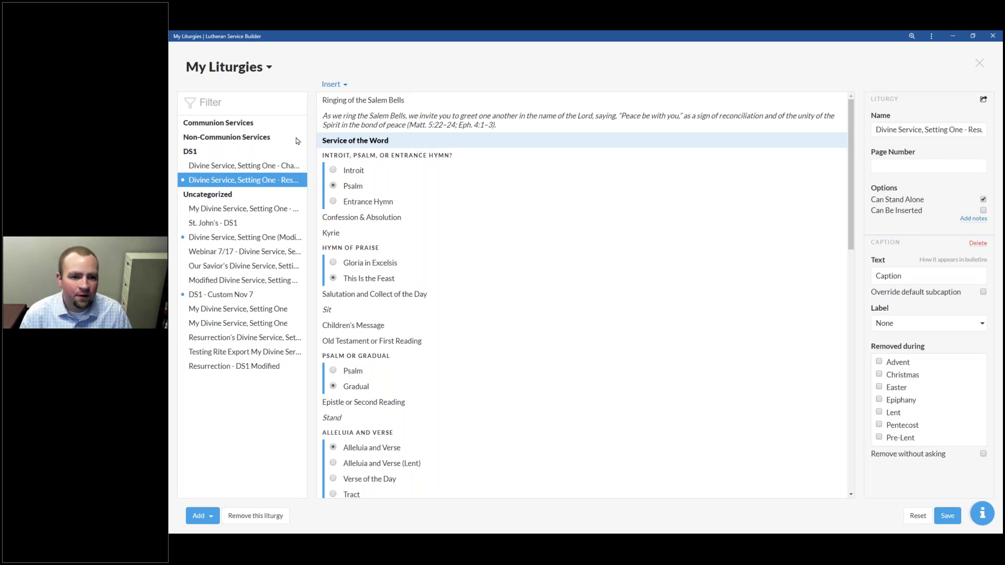
Step: Add a Hymn directly after the Service of the Word heading and save the liturgy
left_click(332, 84)
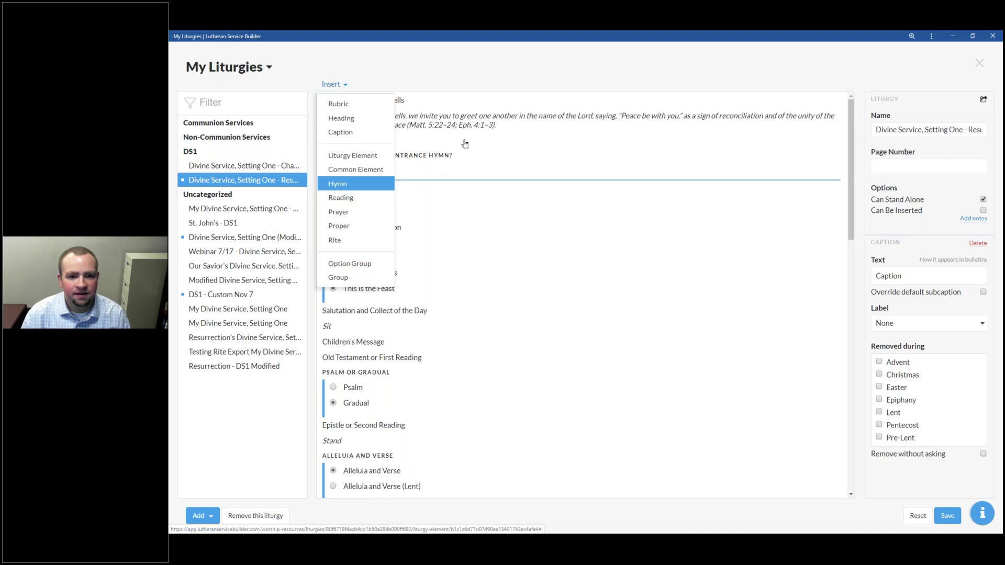
left_click(457, 140)
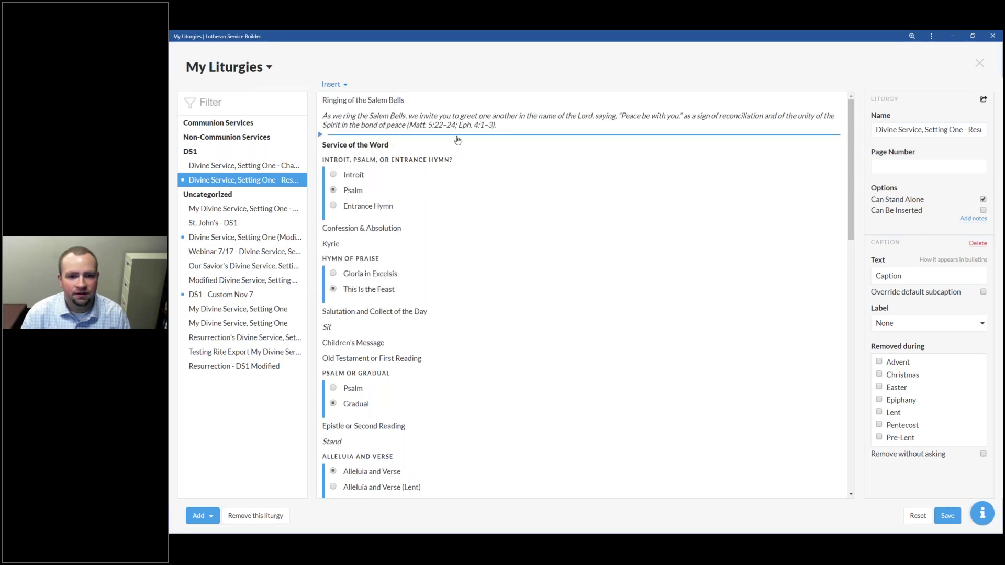
left_click_drag(350, 144, 362, 167)
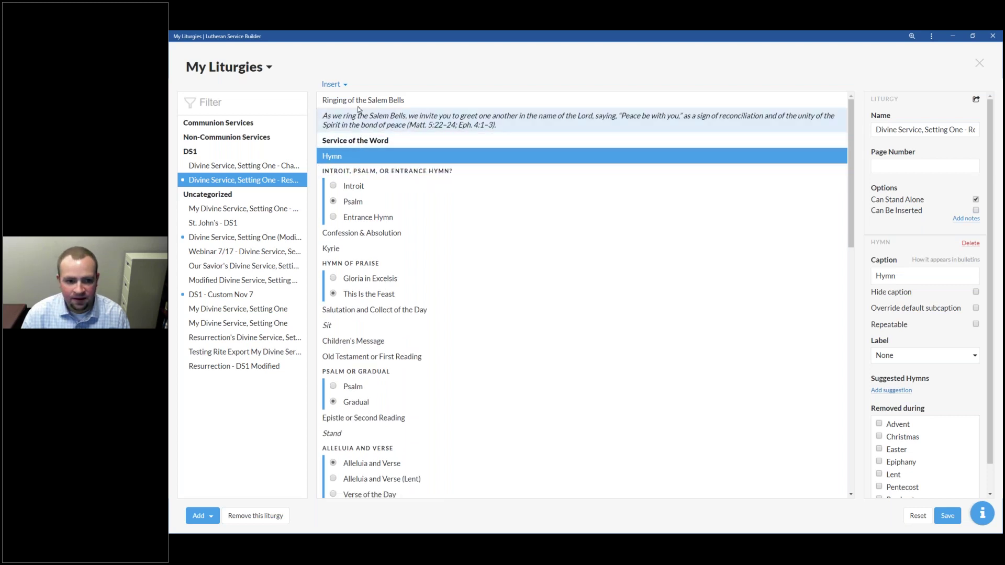
left_click(948, 516)
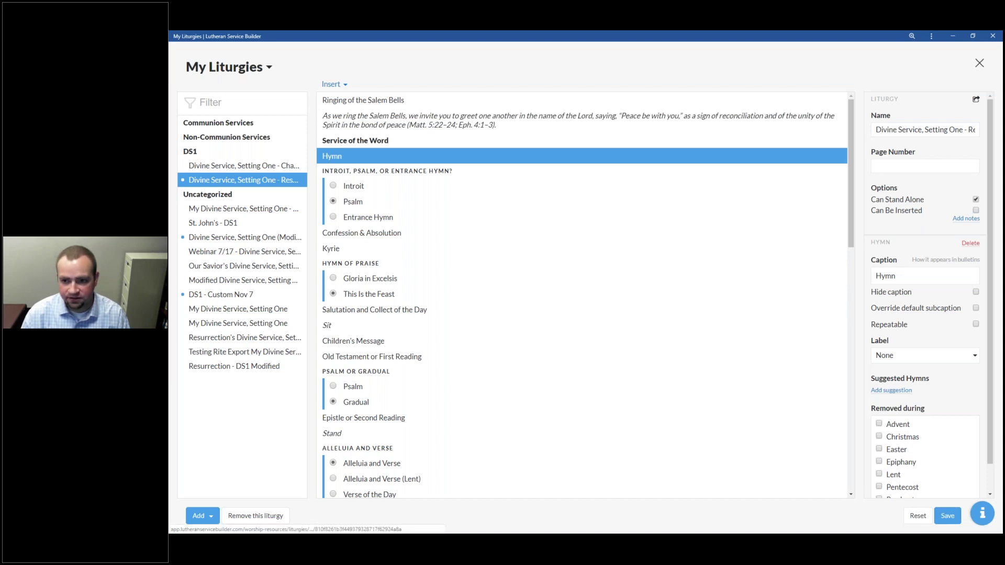
left_click(977, 71)
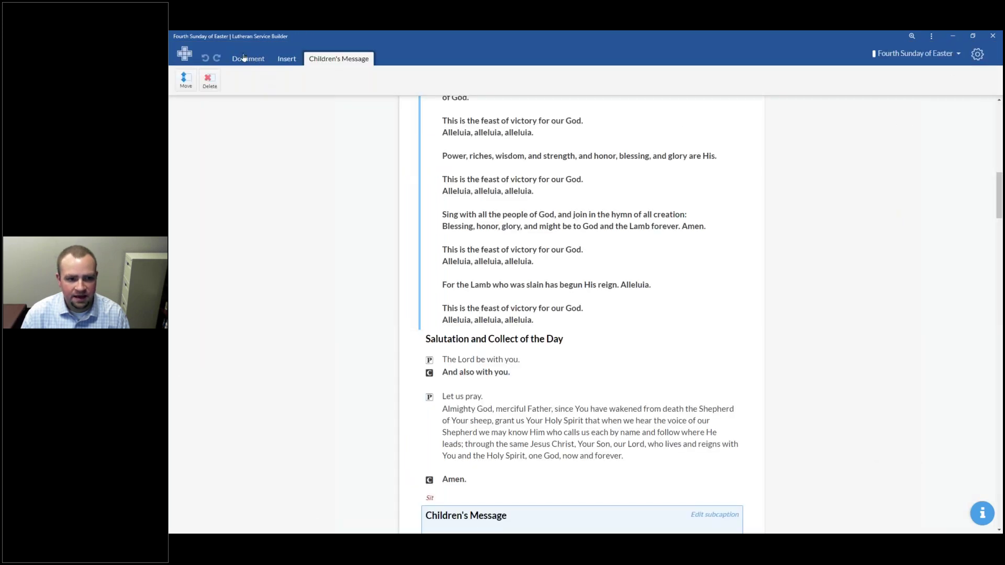
Step: Delete the existing Fourth Sunday of Easter service from the service plan
left_click(916, 56)
left_click(908, 97)
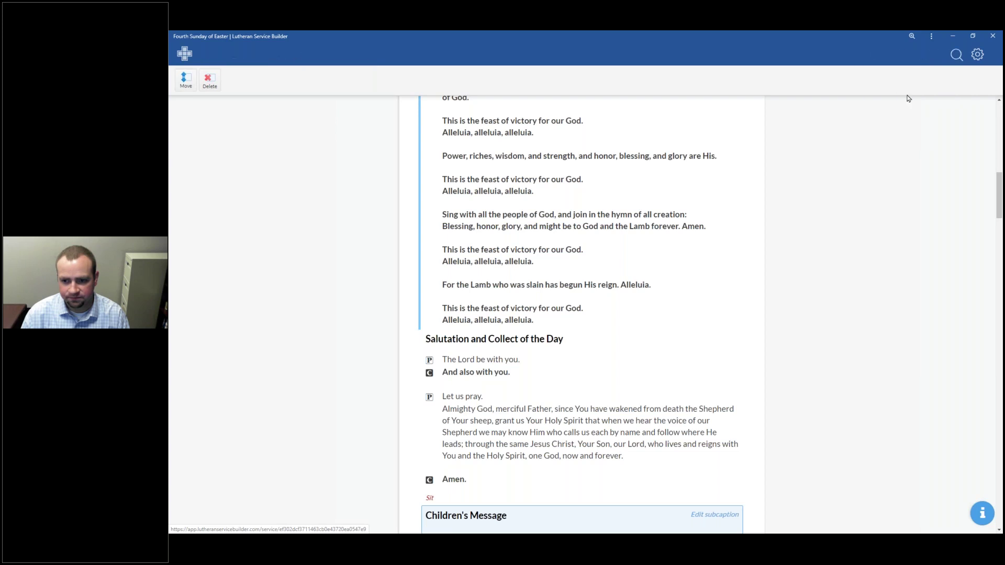
left_click(355, 416)
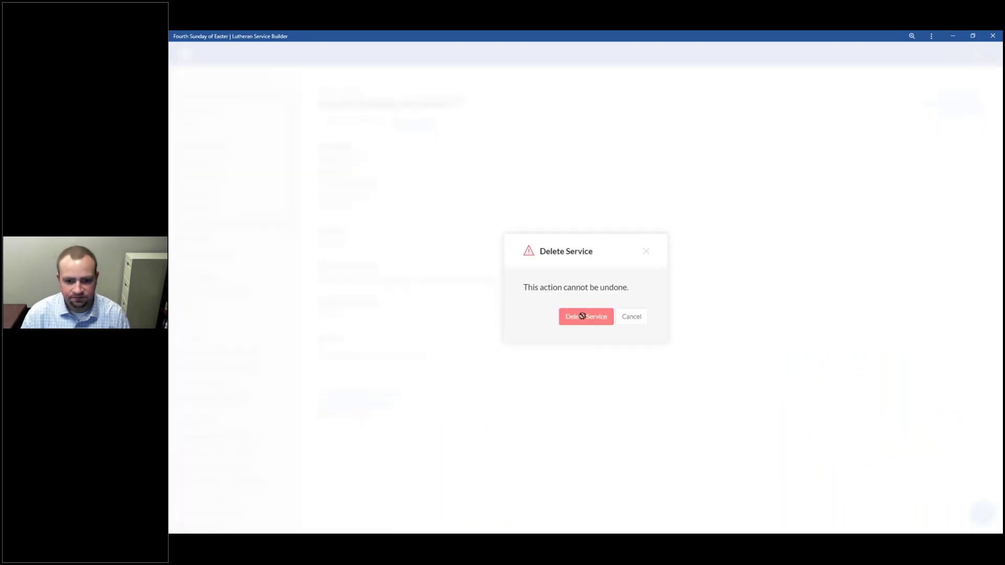
left_click(582, 316)
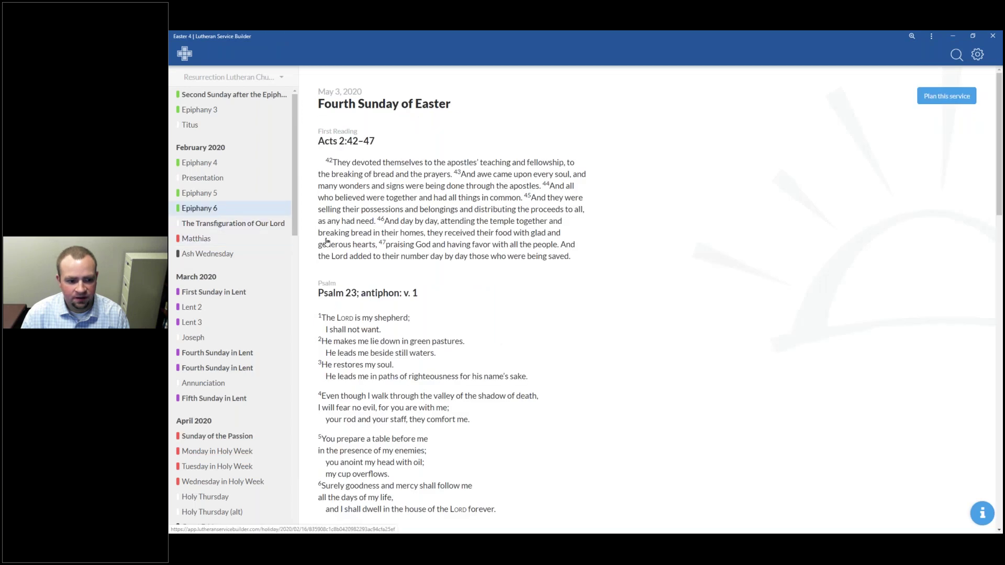
Step: Start planning a new service for Easter 4
scroll(225, 214, "down", 3)
scroll(246, 222, "up", 3)
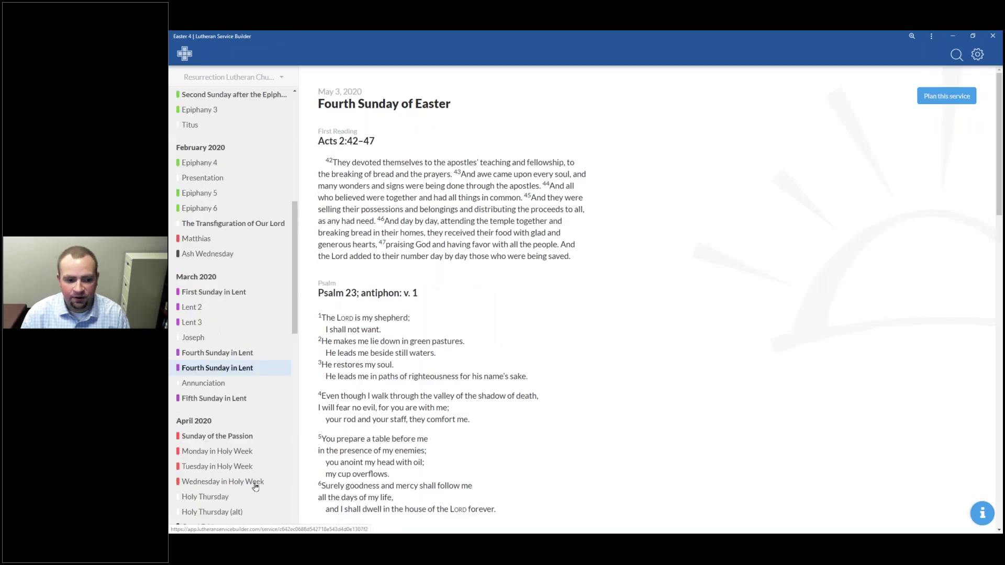
scroll(240, 429, "down", 6)
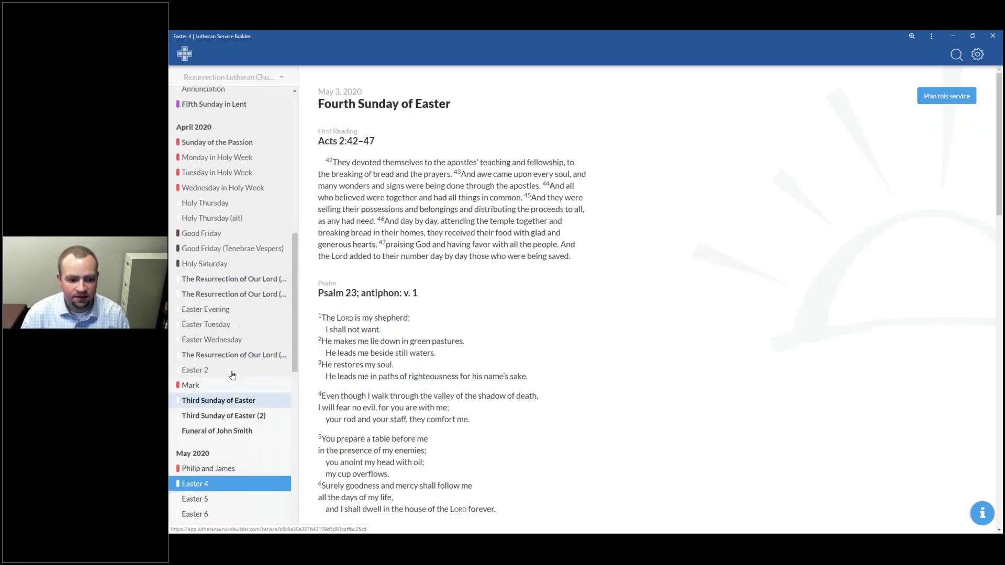
left_click(210, 477)
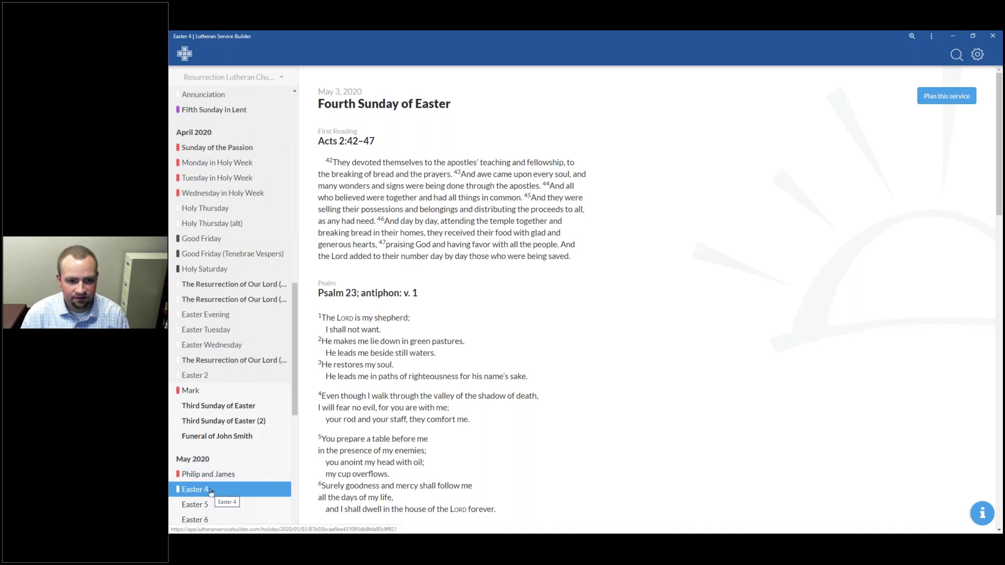
left_click(946, 96)
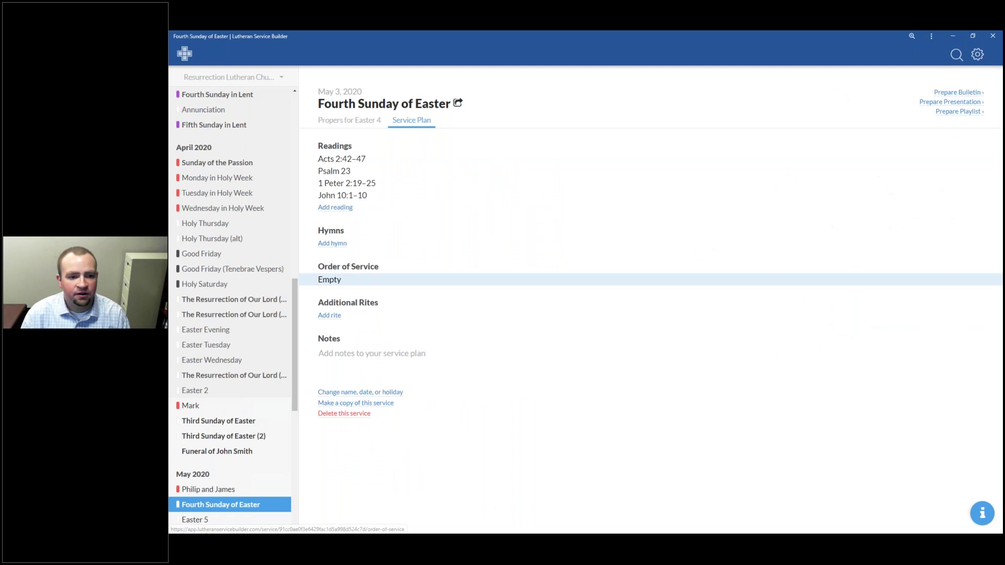
Step: Use Divine Service, Setting One - Resurrection Version from My Orders of Service as the order of service
left_click(333, 285)
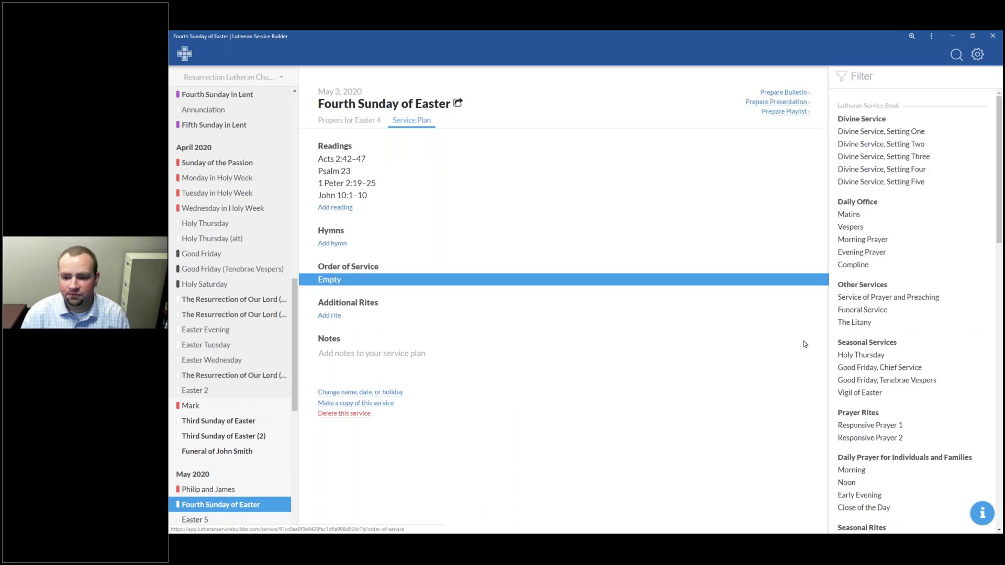
scroll(911, 265, "down", 10)
scroll(905, 288, "down", 5)
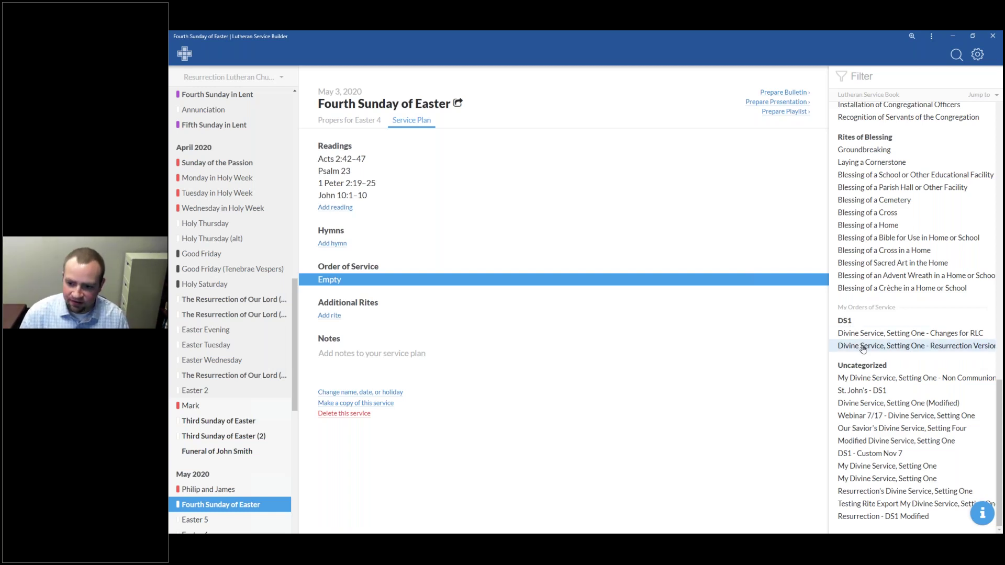
left_click(966, 346)
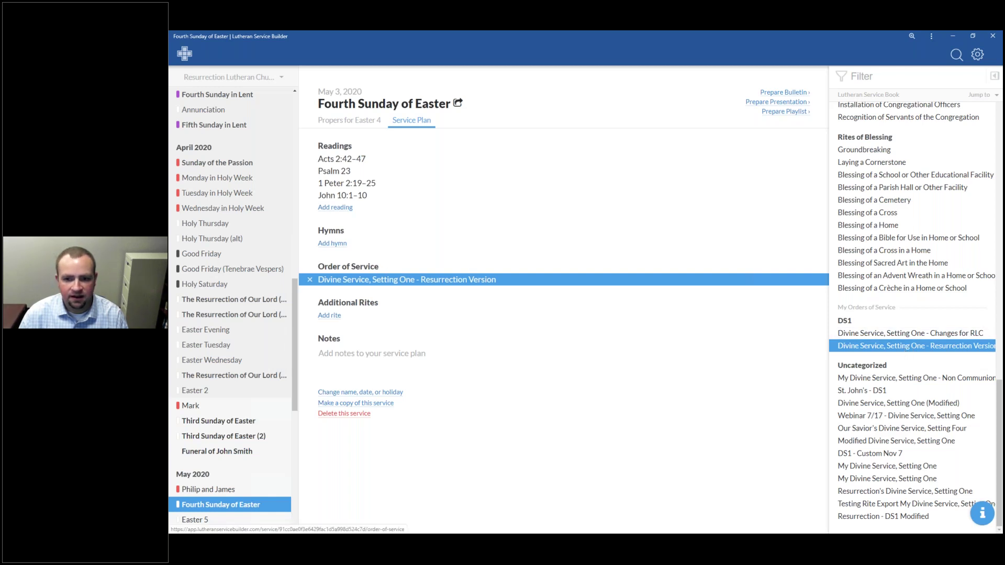
left_click(785, 92)
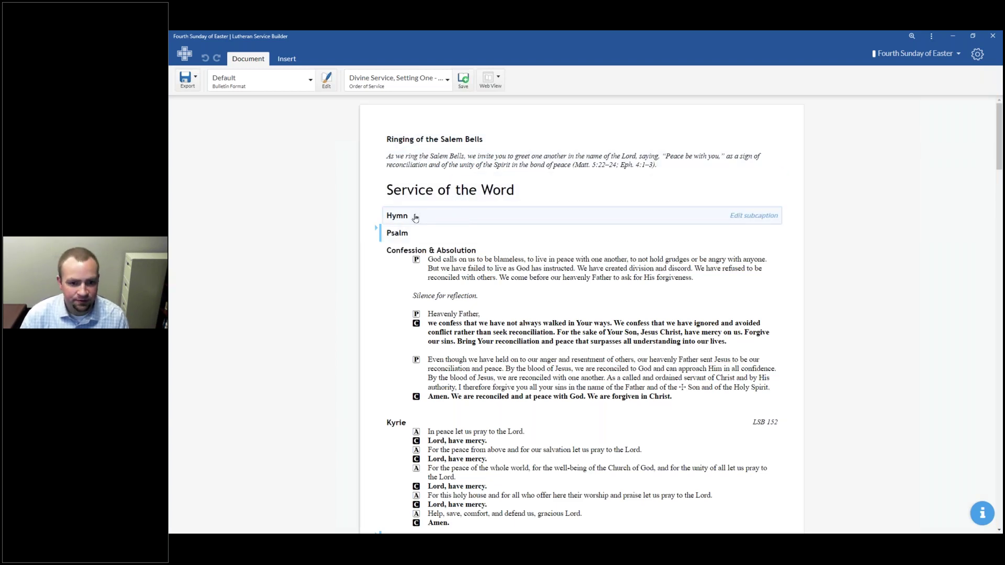
Step: Scroll through the Easter 4 bulletin, which opens with Ringing of the Salem Bells
scroll(418, 222, "down", 10)
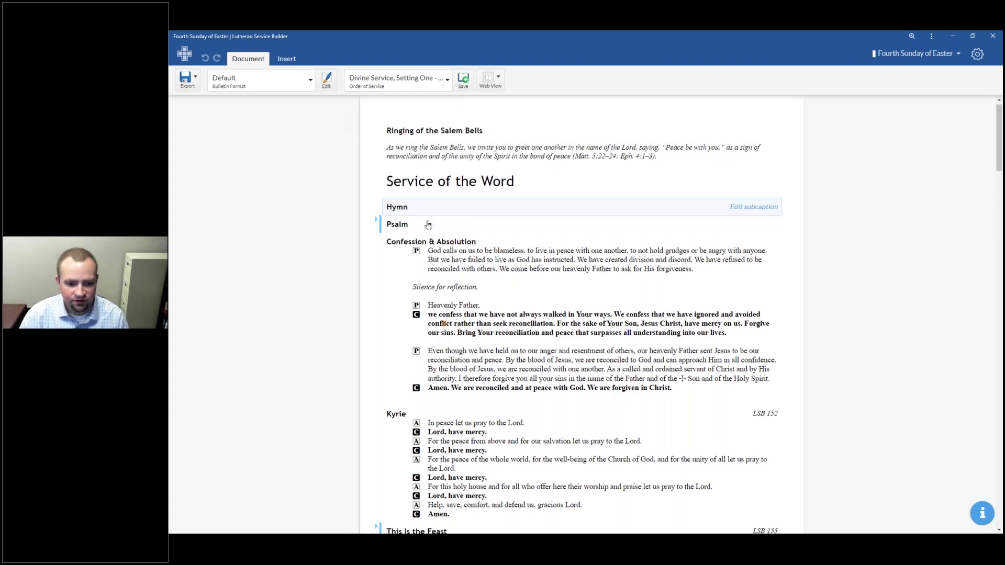
scroll(436, 240, "down", 10)
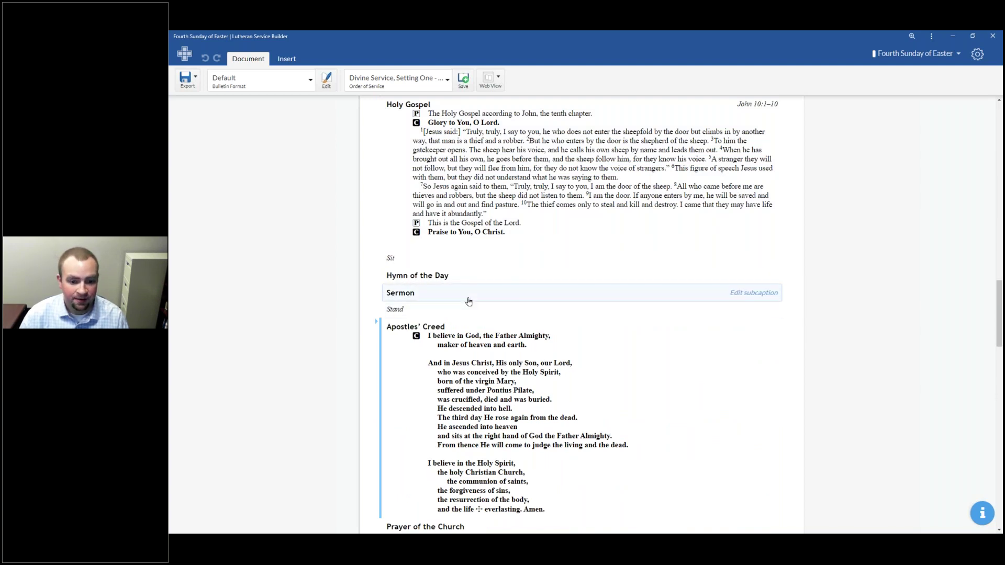
scroll(468, 301, "down", 10)
scroll(439, 294, "down", 8)
scroll(442, 314, "up", 8)
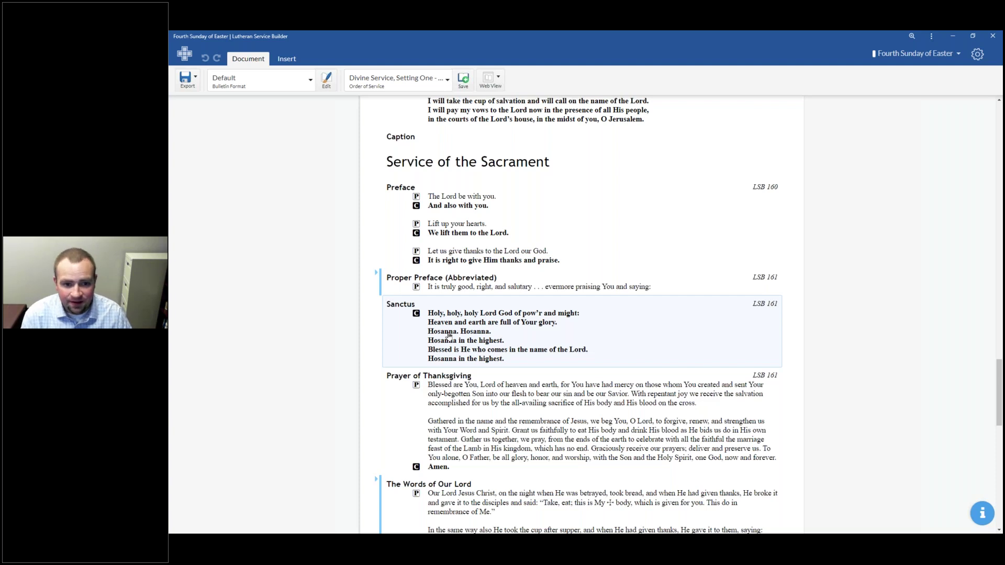
scroll(449, 335, "up", 20)
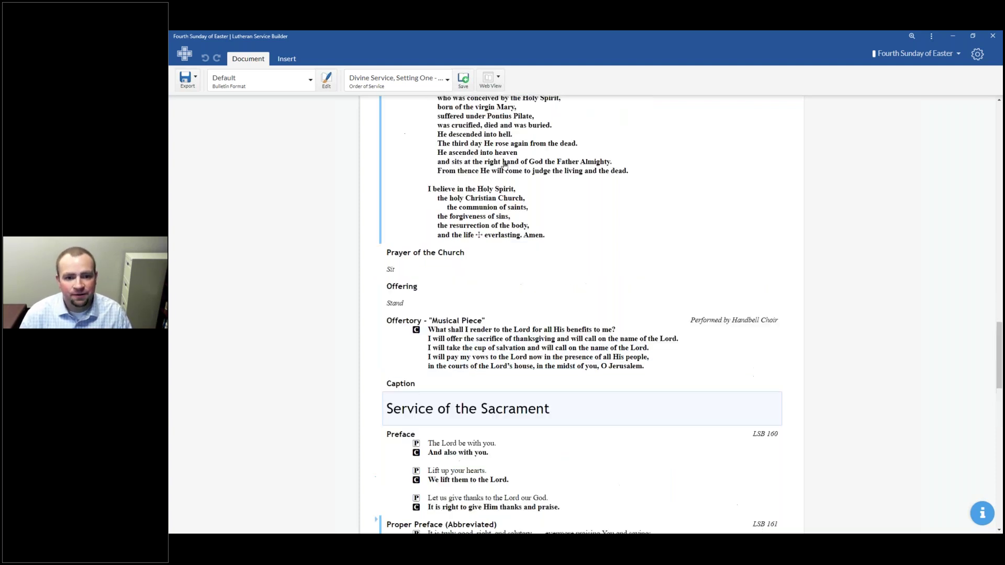
left_click(262, 80)
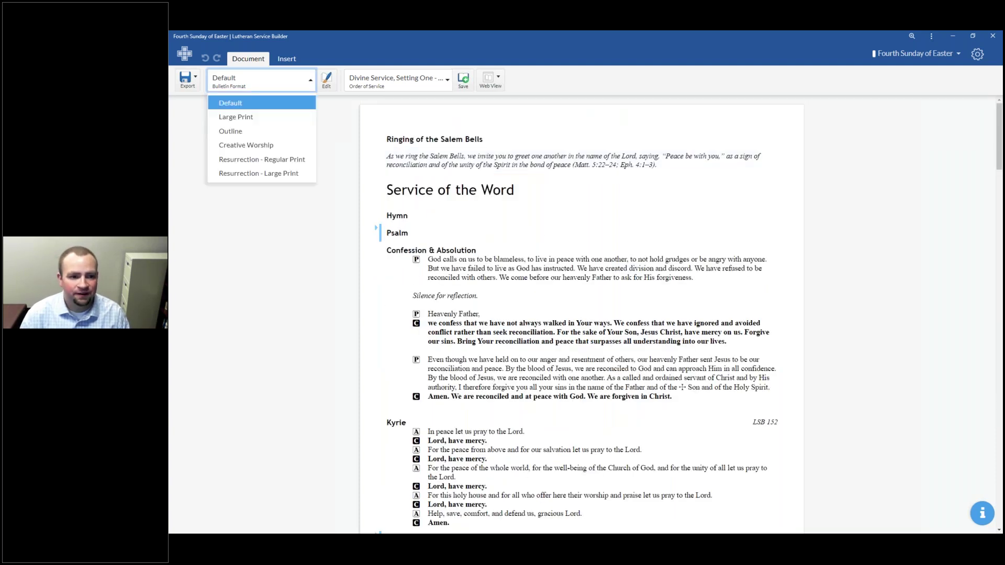
Step: Apply the Resurrection - Regular Print bulletin format to Easter 4 and begin preparing its presentation
left_click(288, 160)
scroll(607, 191, "down", 15)
scroll(582, 195, "down", 15)
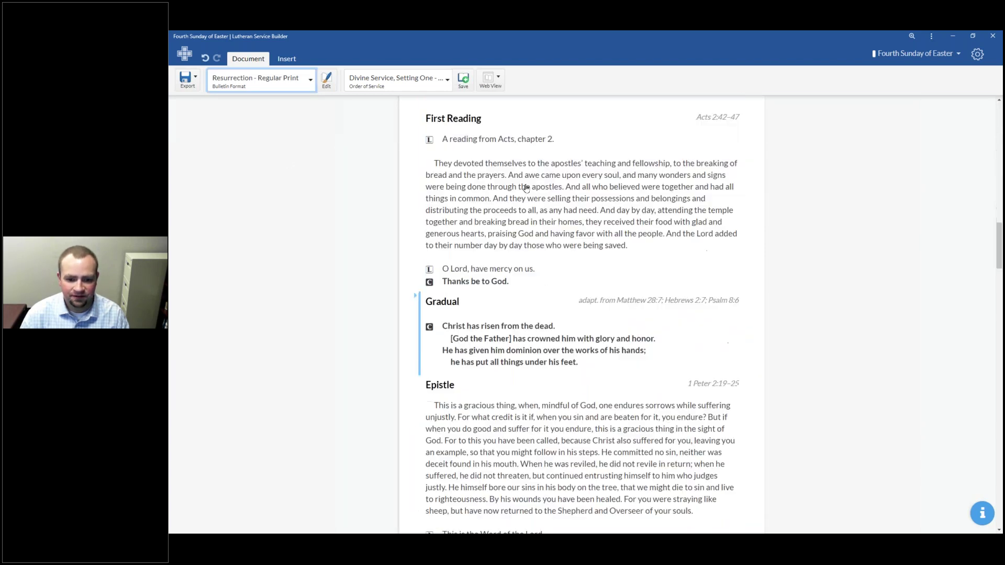
scroll(564, 392, "up", 15)
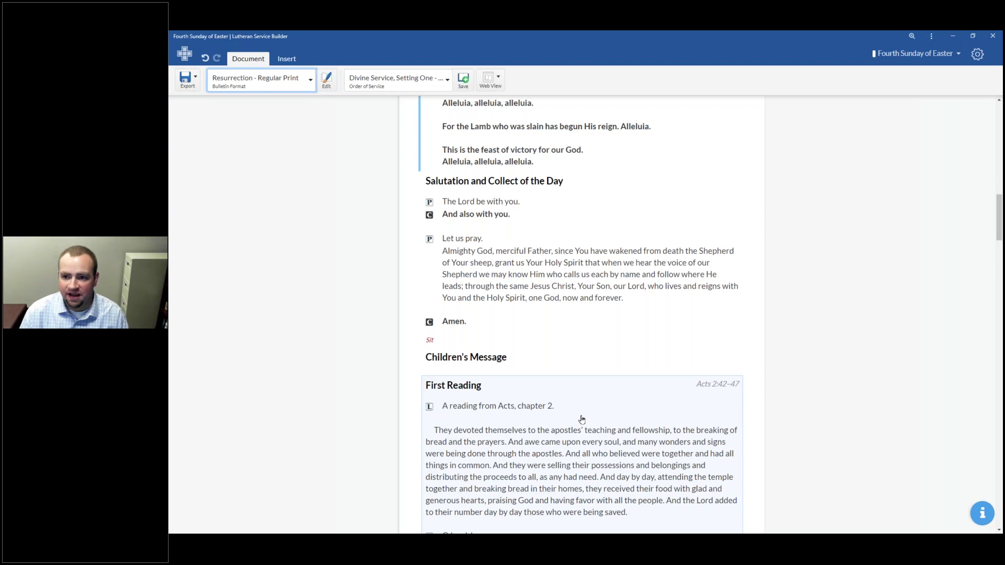
scroll(582, 419, "up", 10)
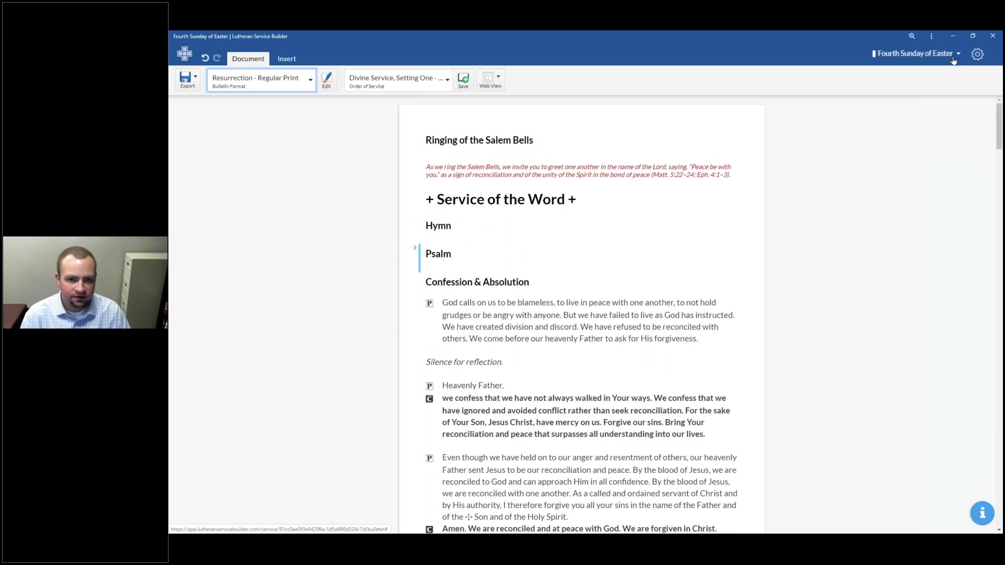
left_click(954, 58)
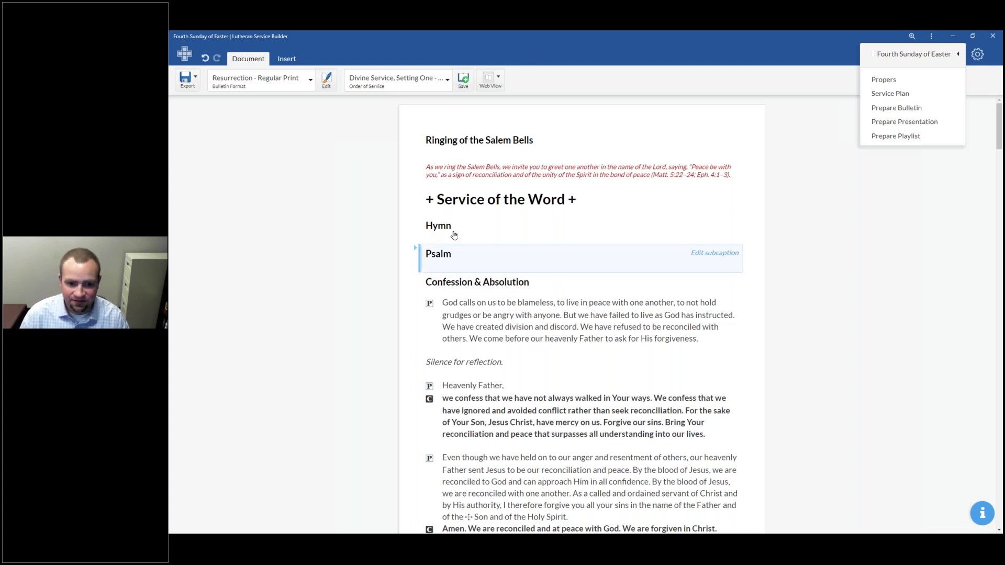
left_click(884, 125)
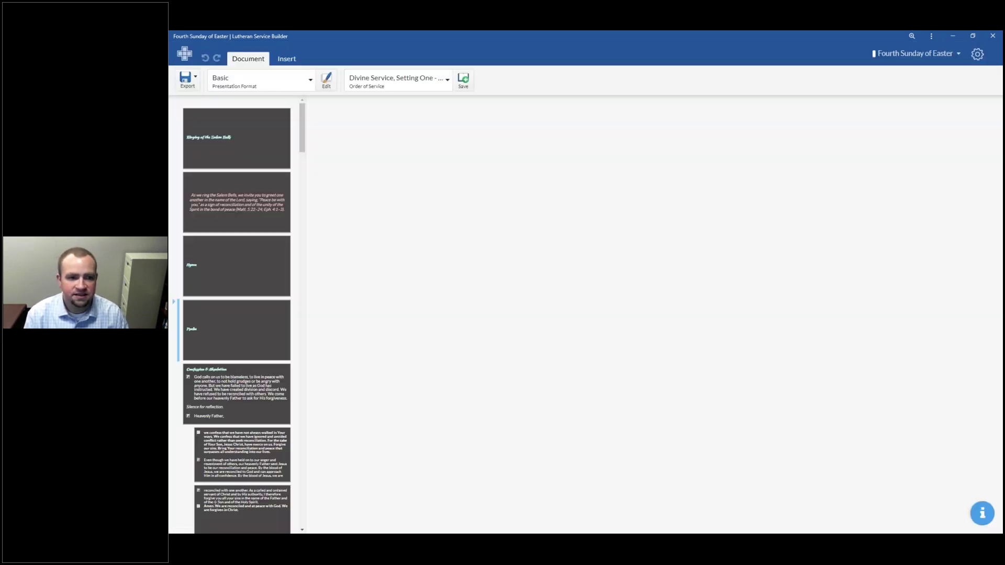
Step: Preview the Salem Bells, rubric, Psalm and Hymn slides, then return to the Document settings
left_click(230, 146)
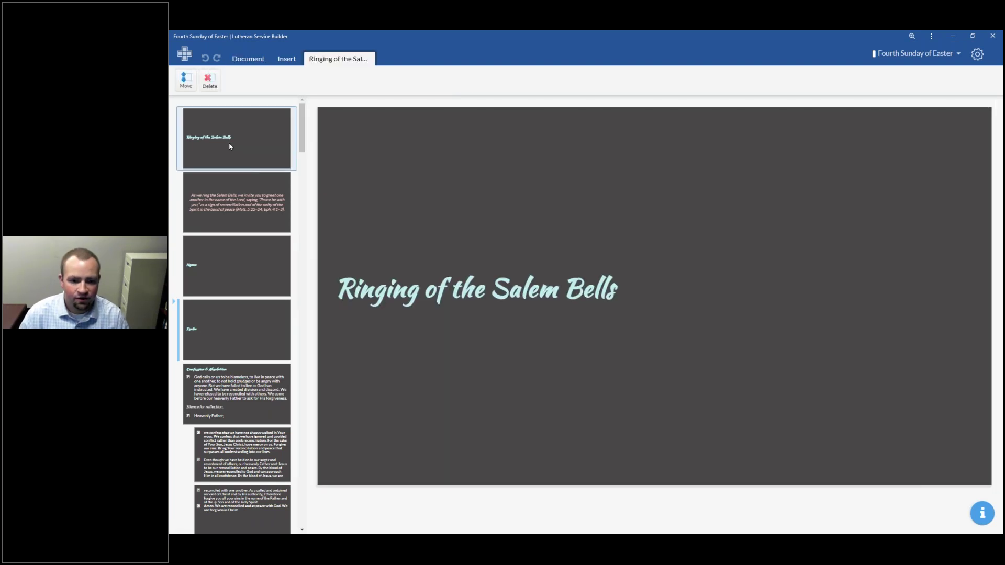
left_click(238, 200)
left_click(244, 307)
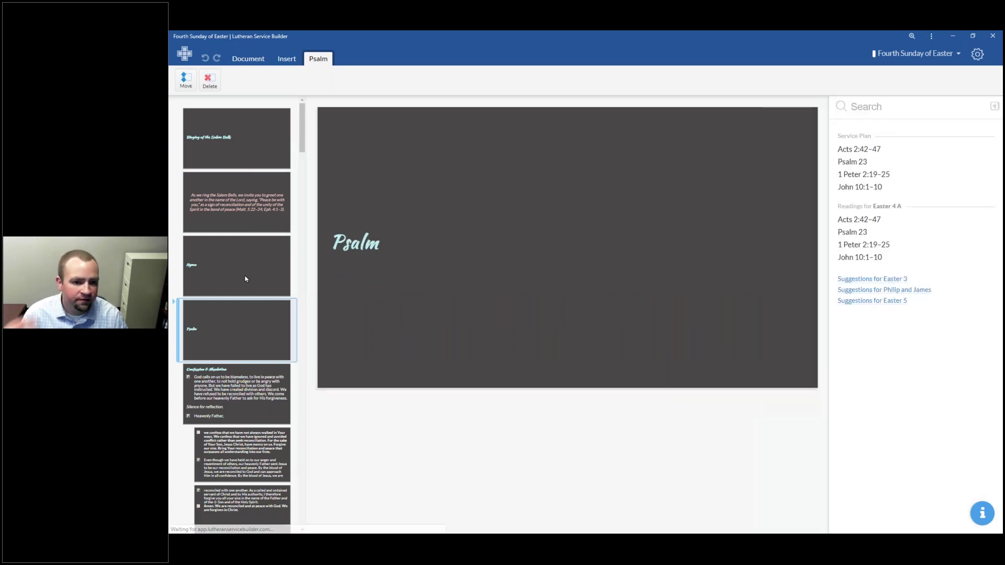
left_click(245, 279)
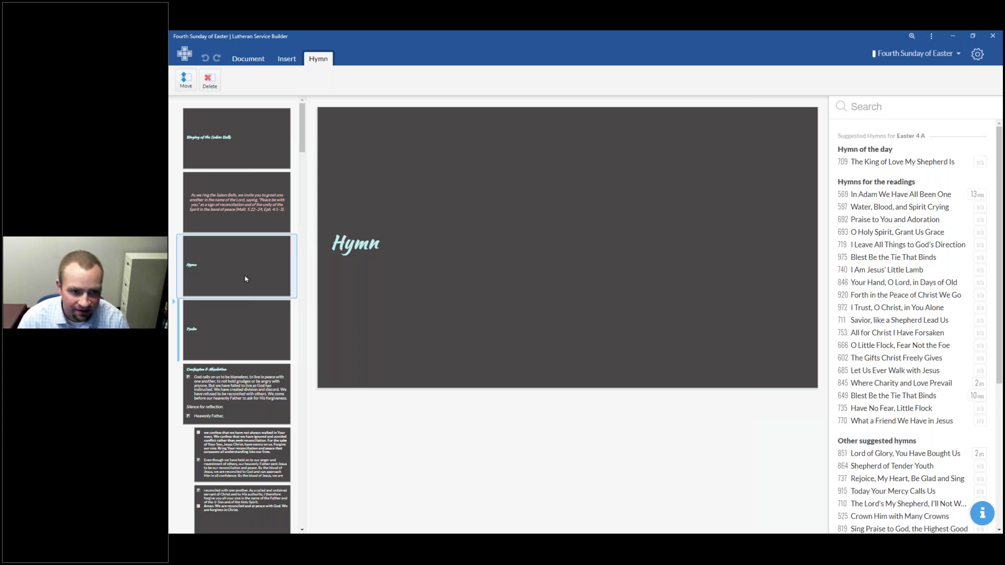
left_click(255, 63)
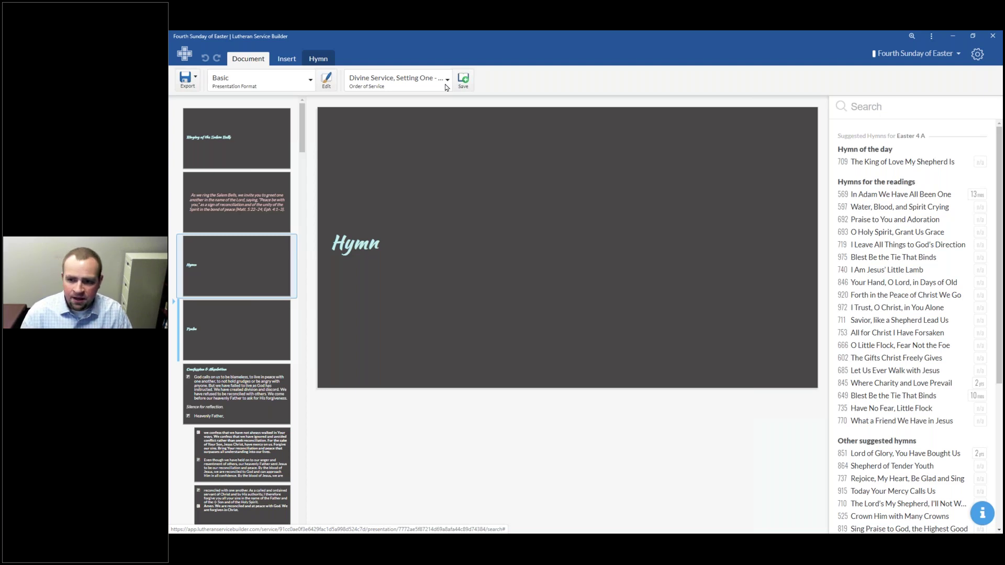
Step: Go to My Worship Resources > My Liturgies and load the DS1 Salem Bells Divine Service liturgy
left_click(976, 54)
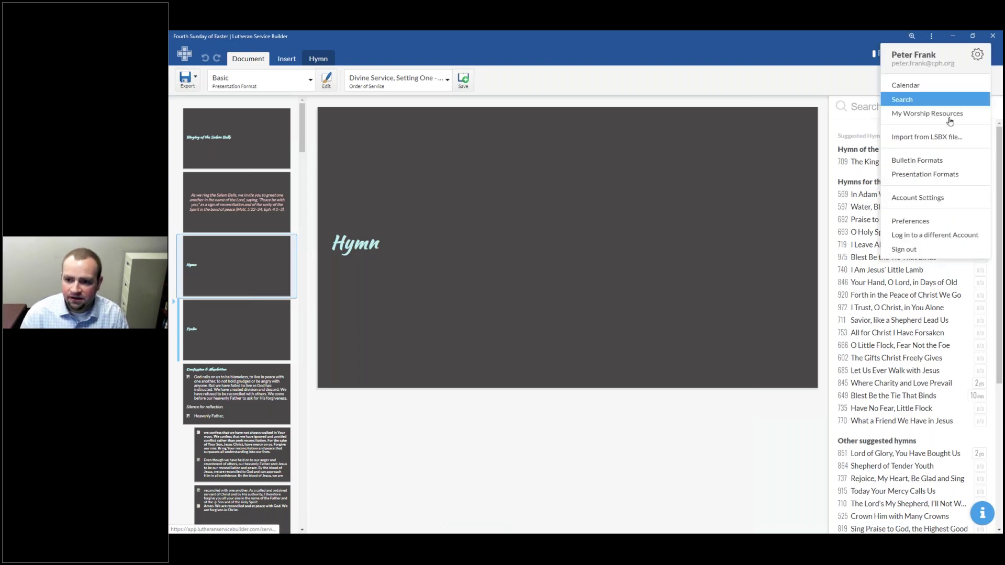
mouse_move(937, 114)
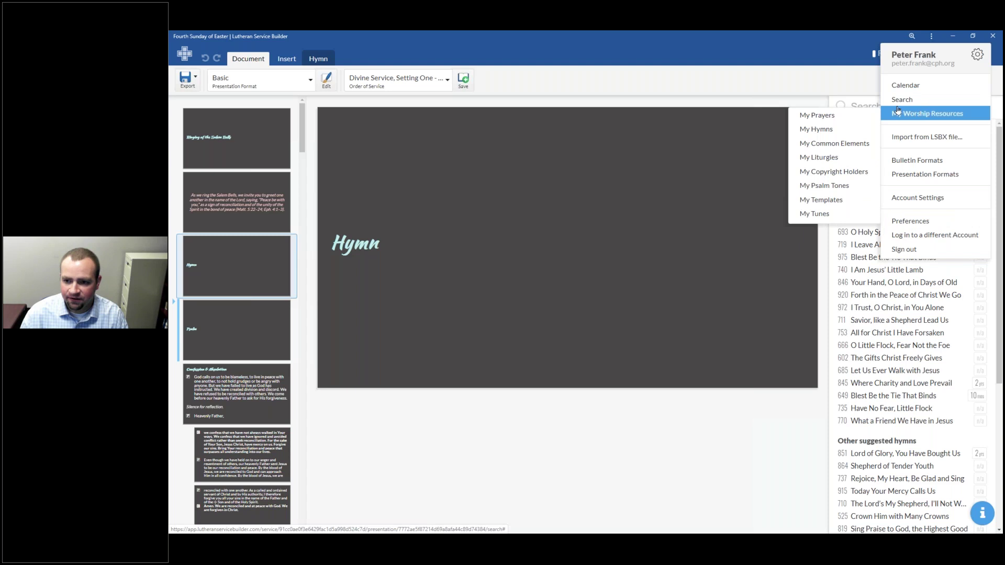
left_click(843, 159)
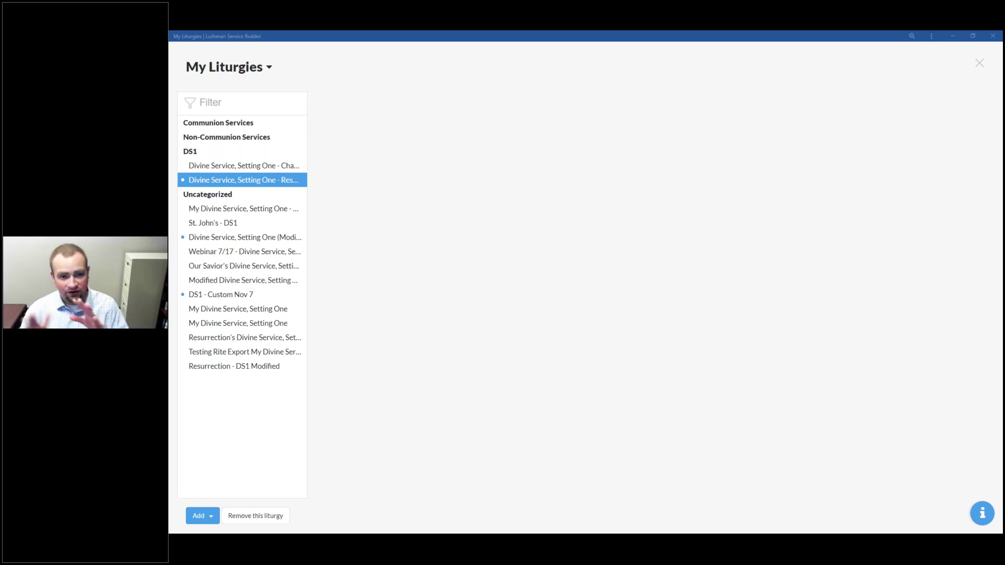
left_click(256, 183)
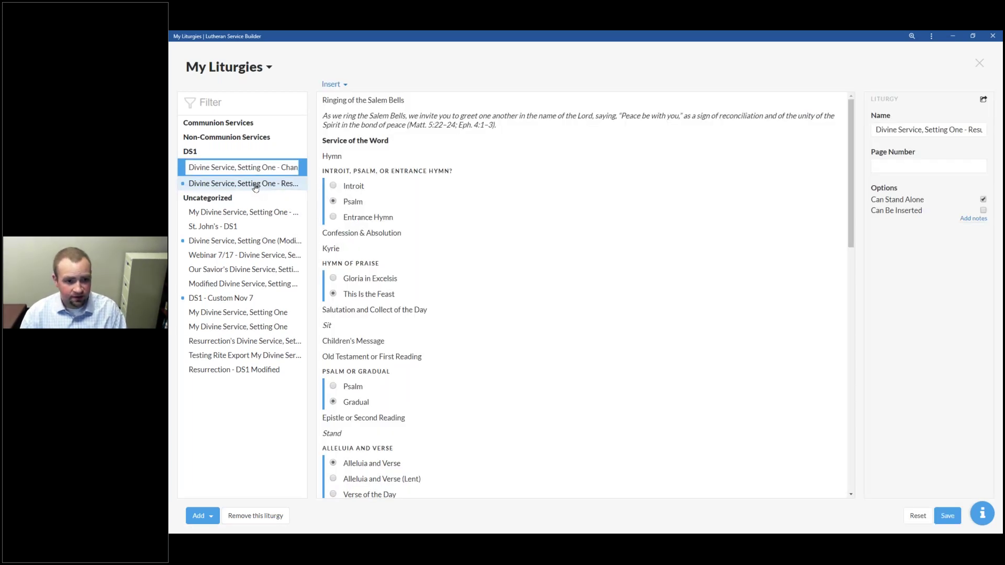
Step: Insert a Hymn below the two Distribution Hymns and caption it Distribution Hymn
left_click(255, 186)
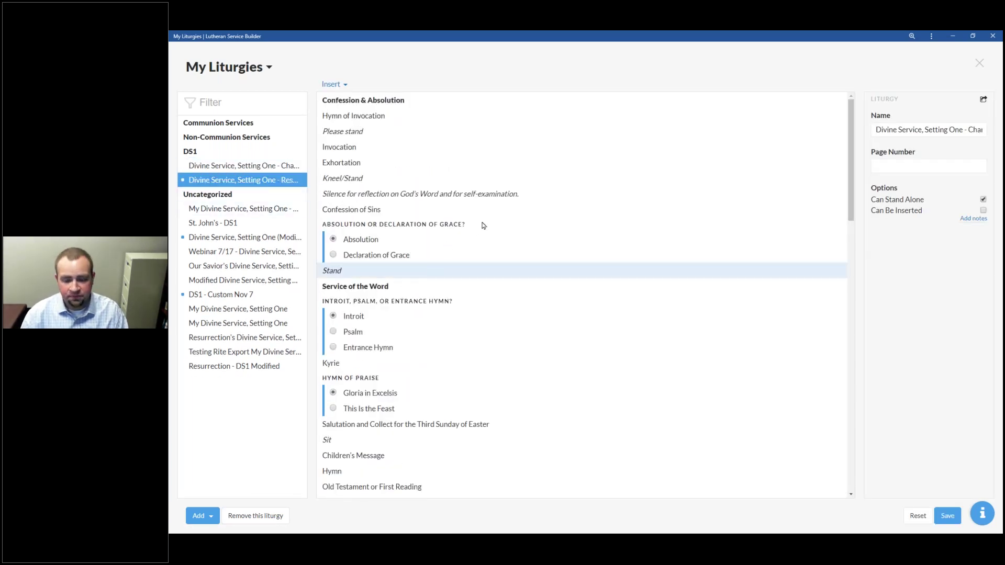
scroll(471, 285, "down", 15)
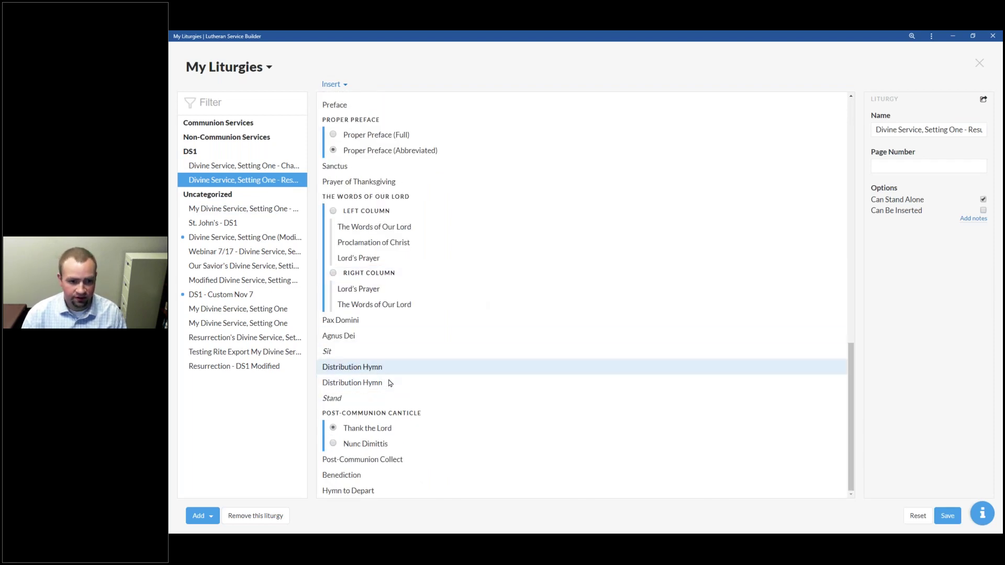
left_click(330, 83)
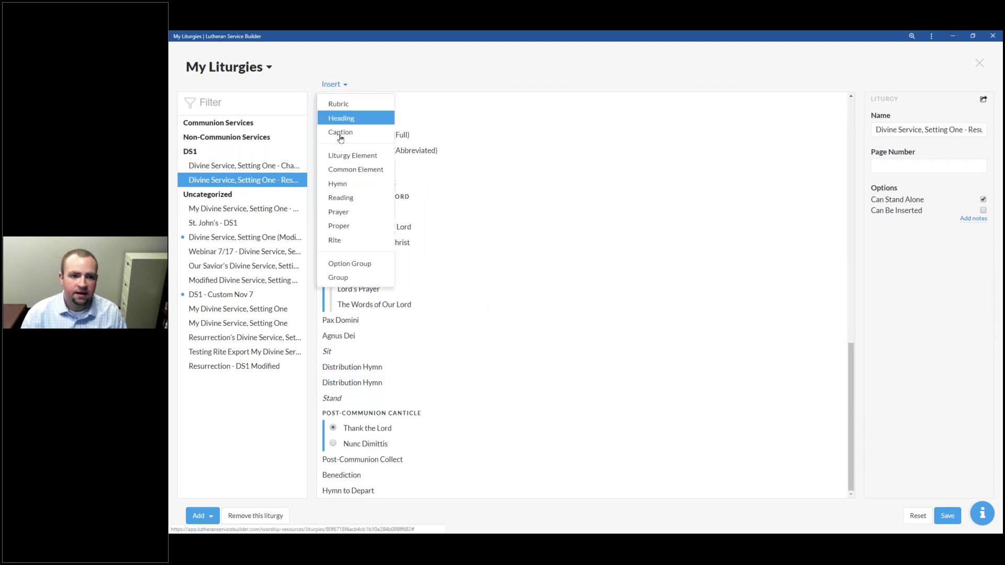
left_click_drag(349, 184, 378, 423)
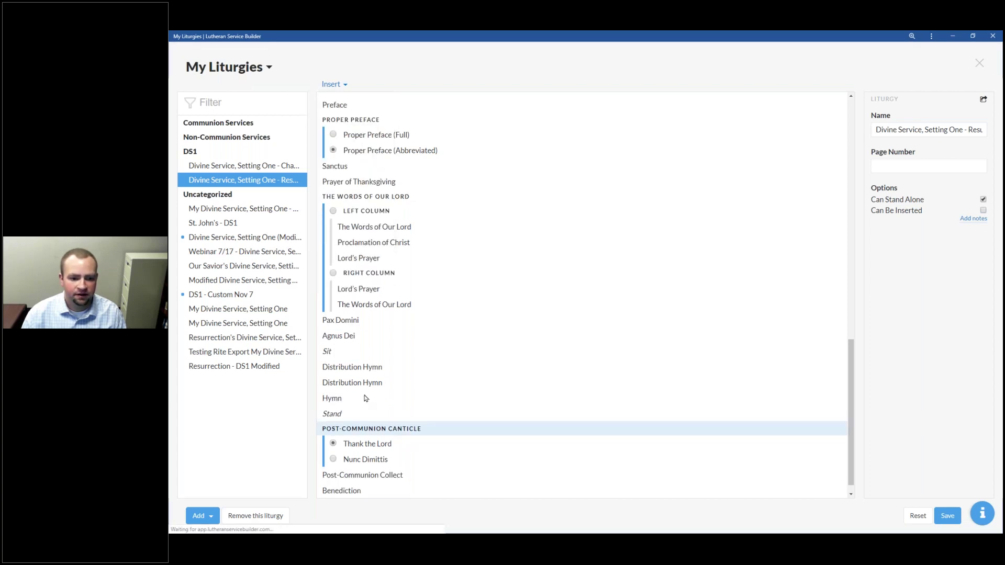
left_click(345, 401)
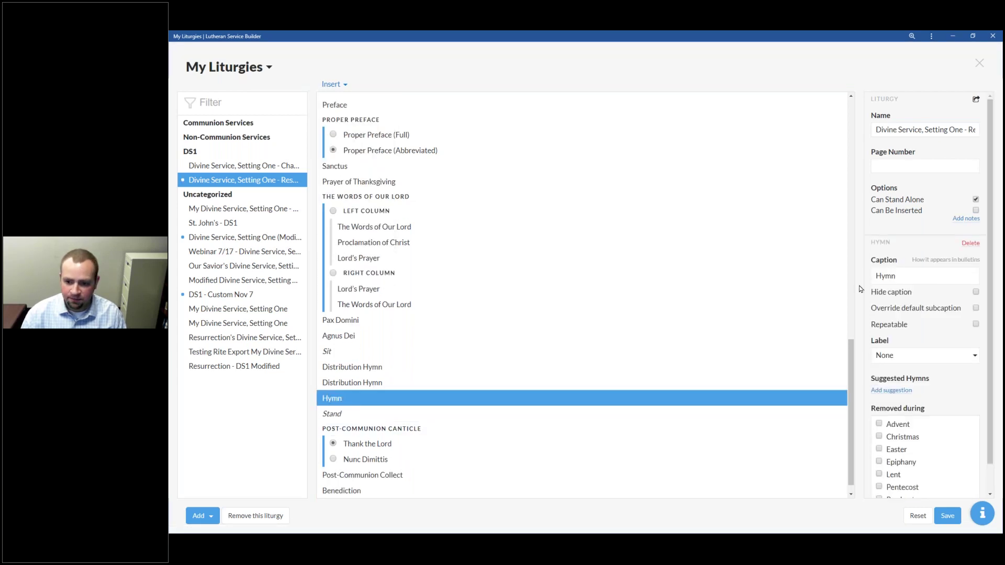
left_click(886, 277)
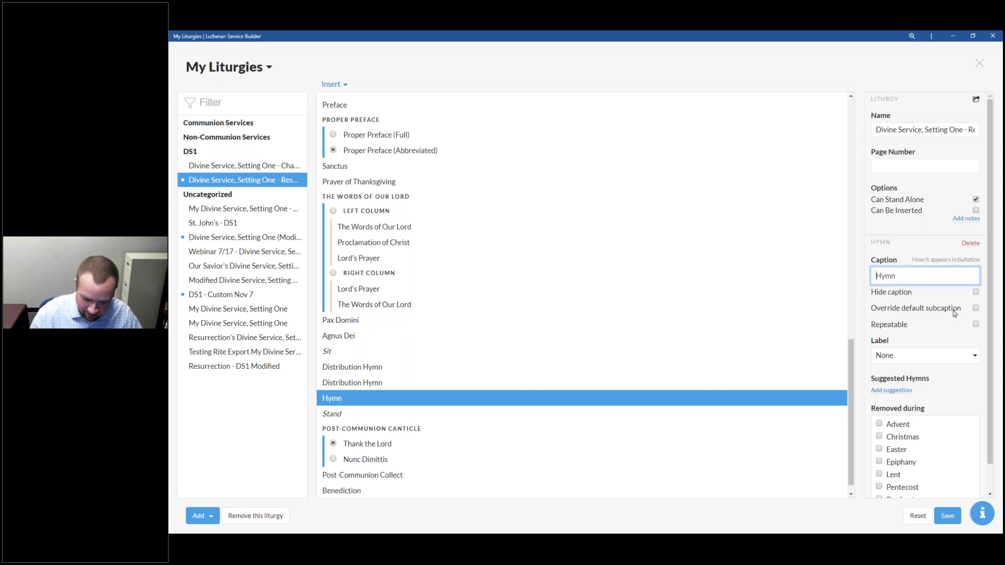
type("Distribution")
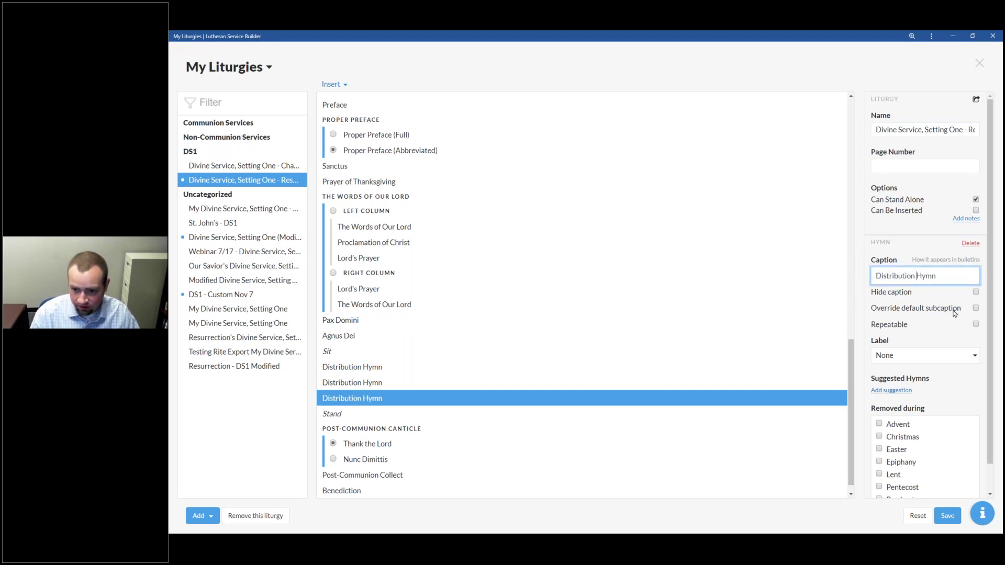
left_click(953, 519)
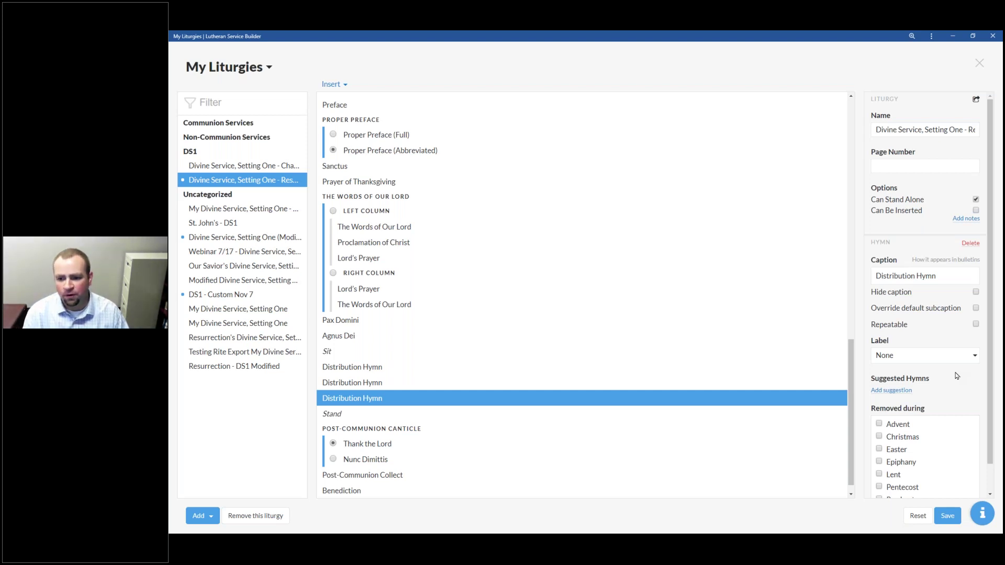
Step: Compare the new entry against the first and second Distribution Hymn entries
left_click(378, 368)
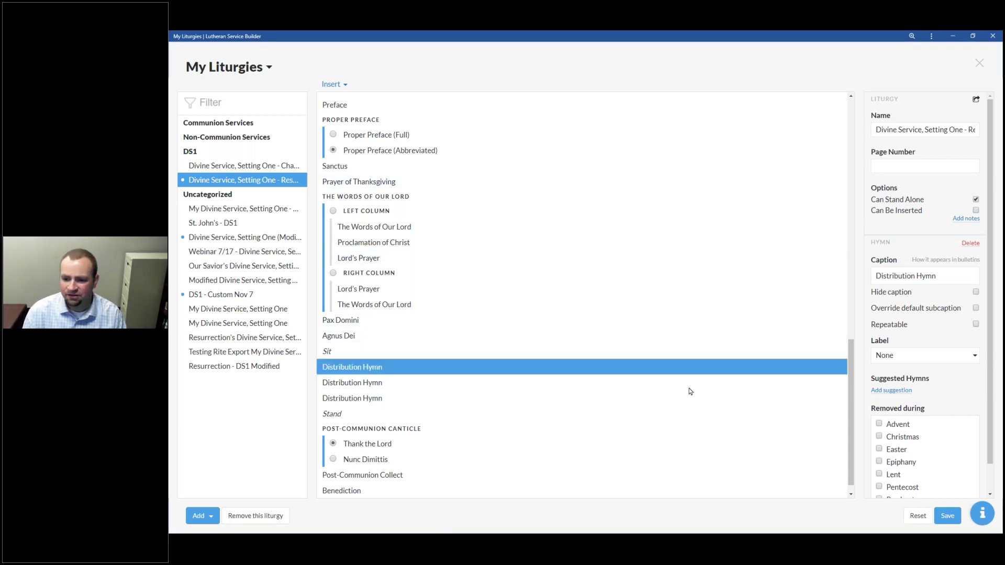
left_click(591, 380)
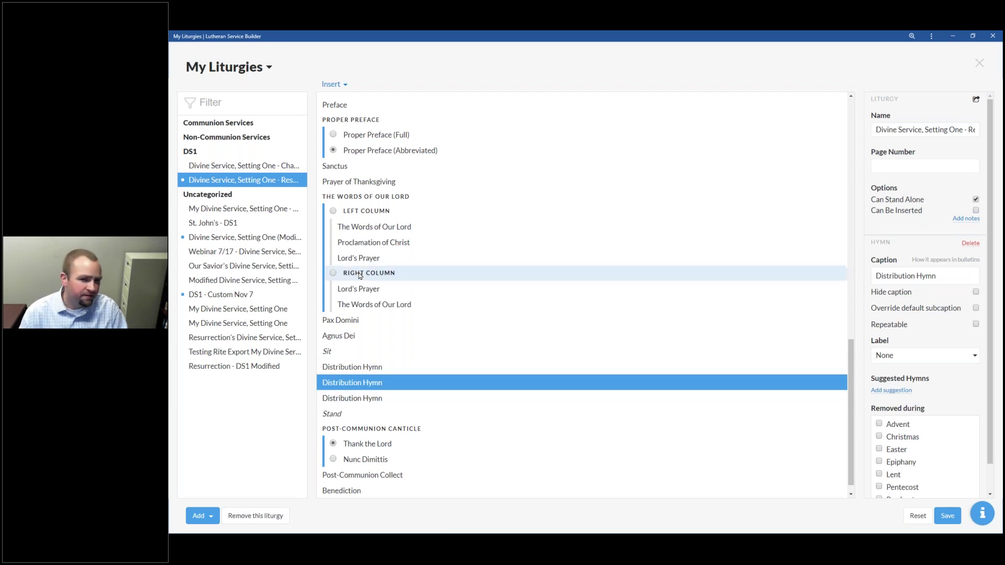
left_click(331, 84)
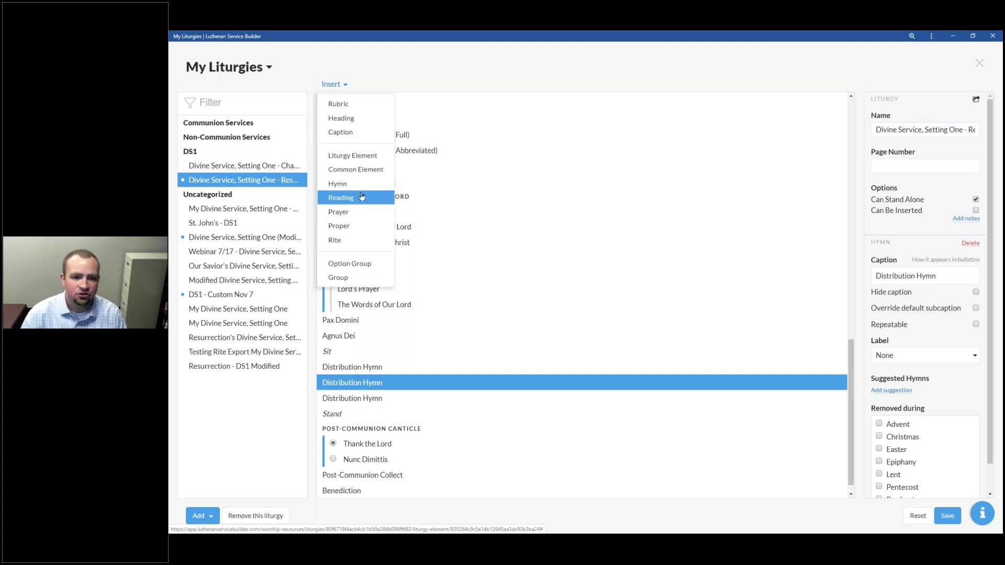
left_click(411, 368)
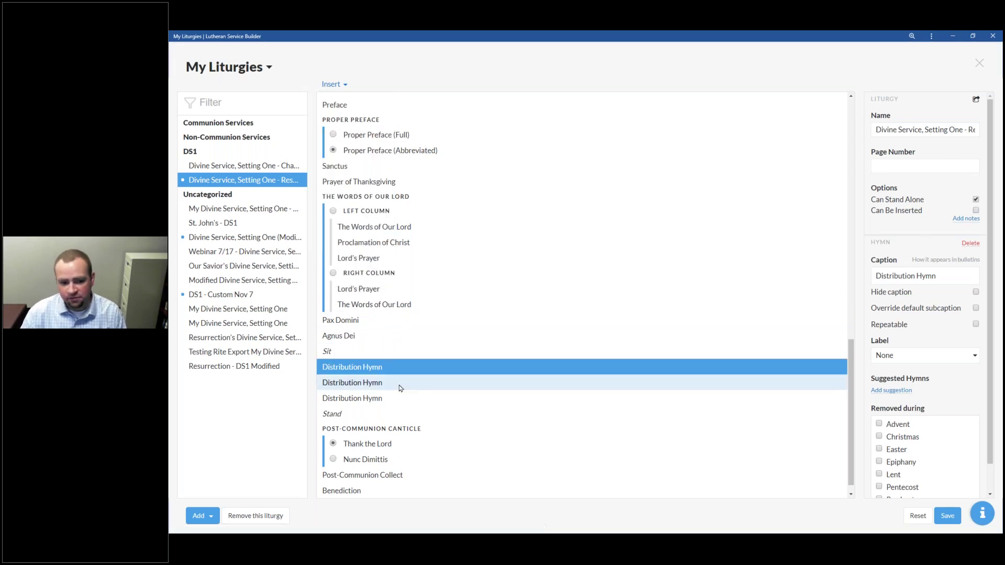
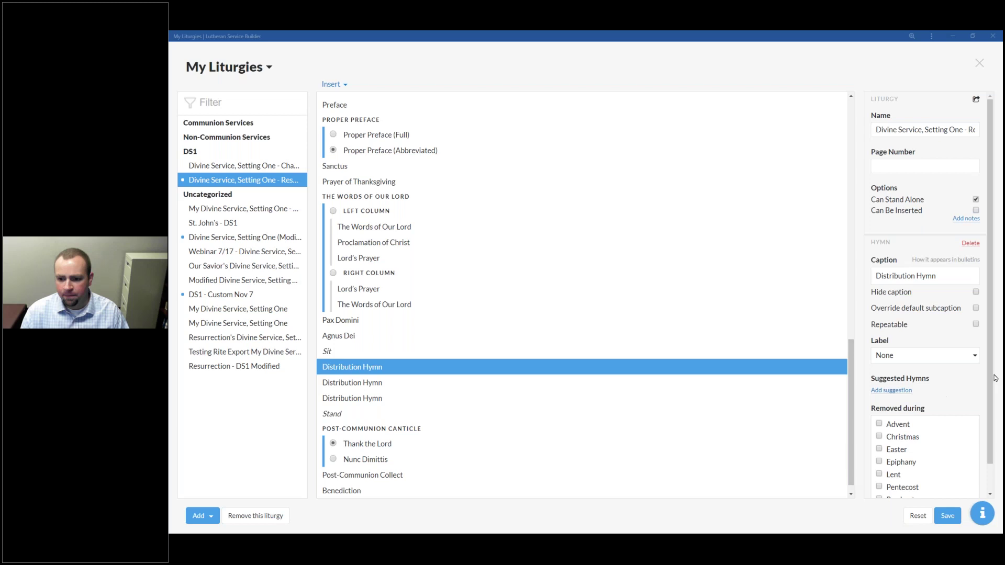
Step: Suggest O Come, O Come, Emmanuel (all stanzas) for the Distribution Hymn, save, and close My Liturgies
scroll(973, 475, "down", 1)
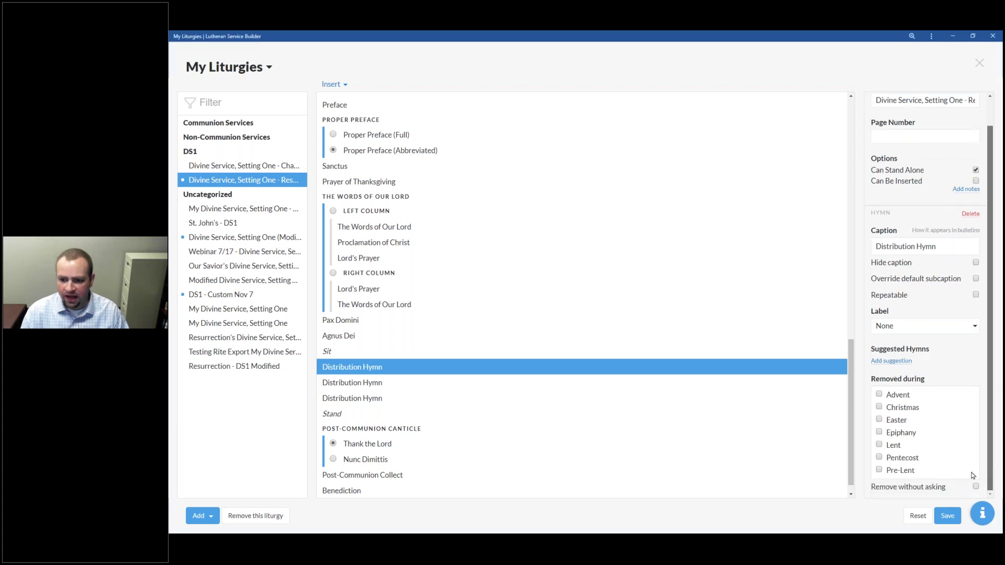
left_click(892, 362)
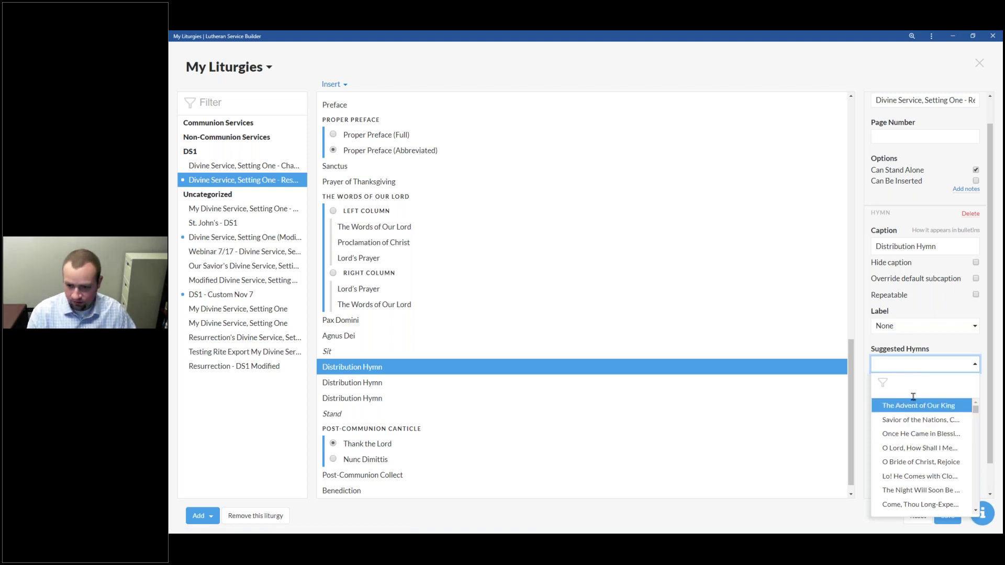
type("O Com")
left_click(950, 406)
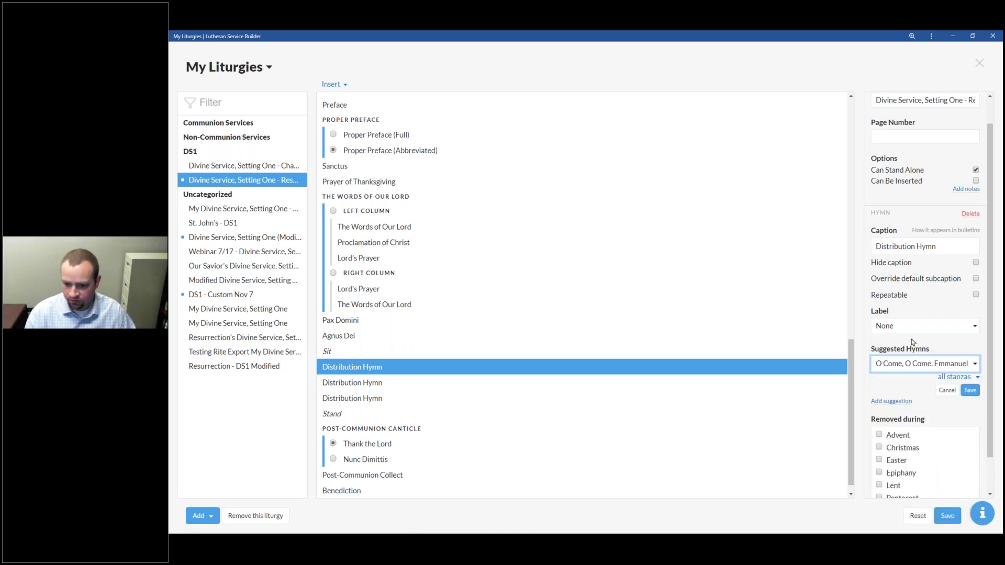
left_click(970, 390)
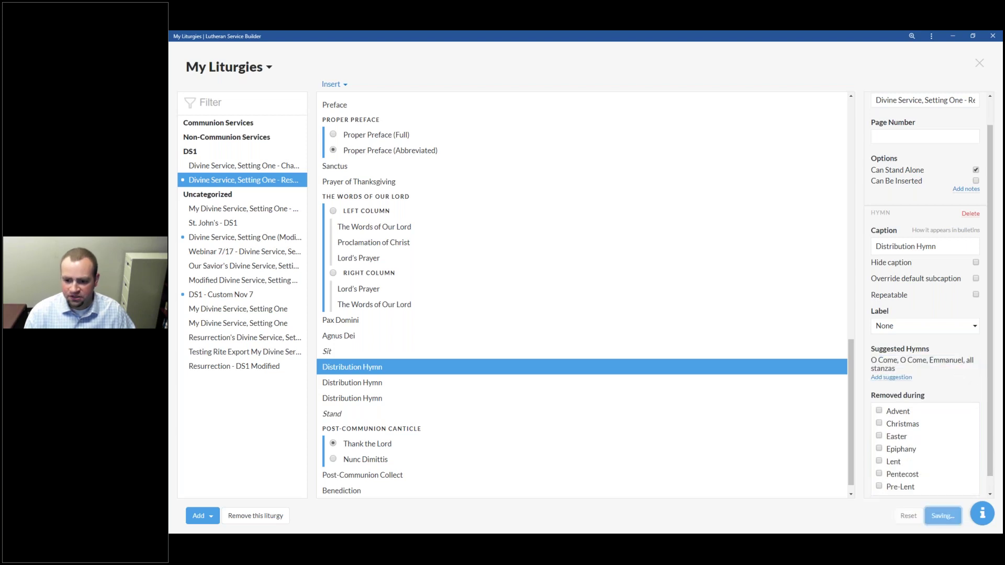
left_click(979, 64)
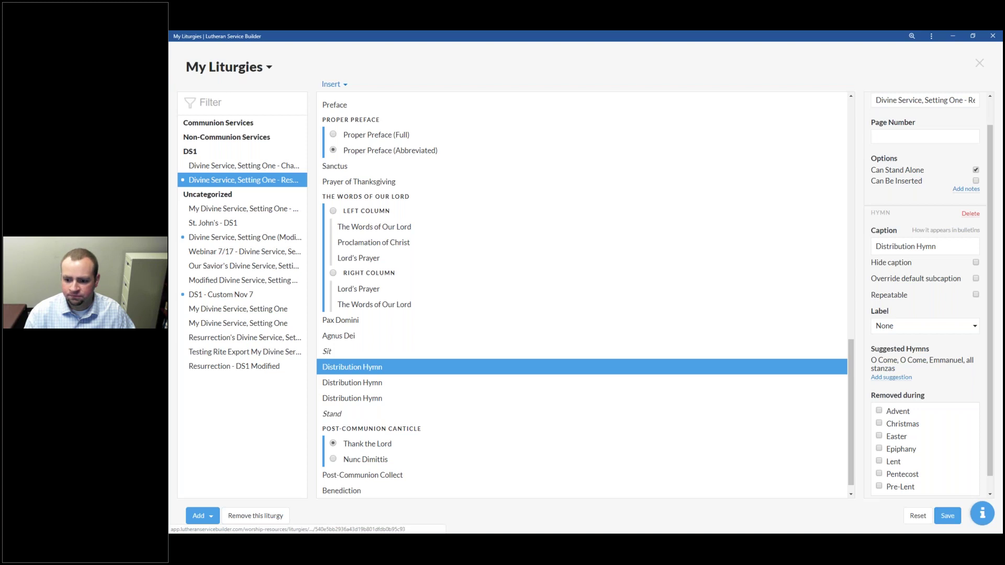
left_click(979, 65)
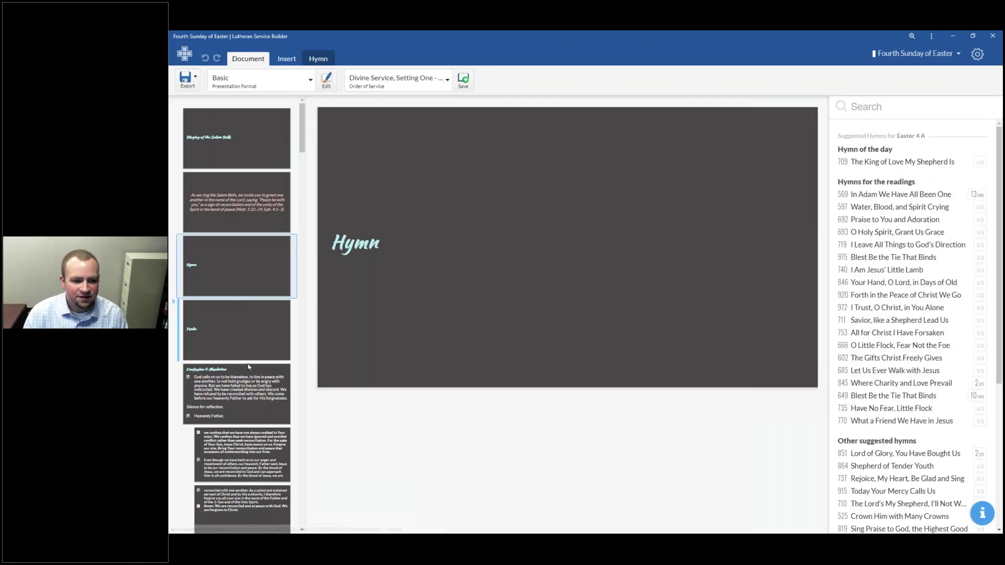
Step: From the Distribution Hymn's Document settings, set Order of Service to Divine Service, Setting One
scroll(224, 368, "down", 15)
scroll(224, 367, "down", 10)
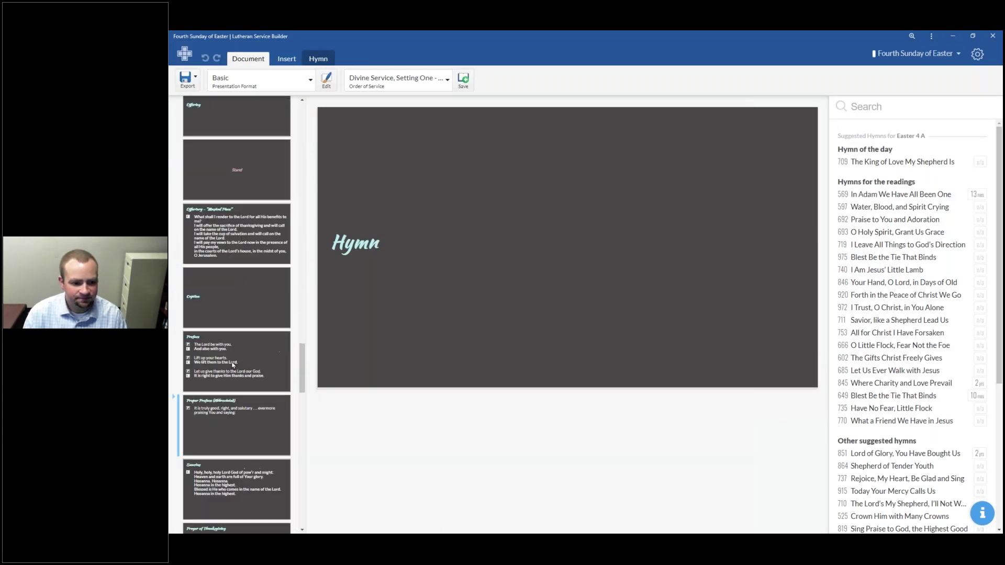
scroll(246, 314, "up", 1)
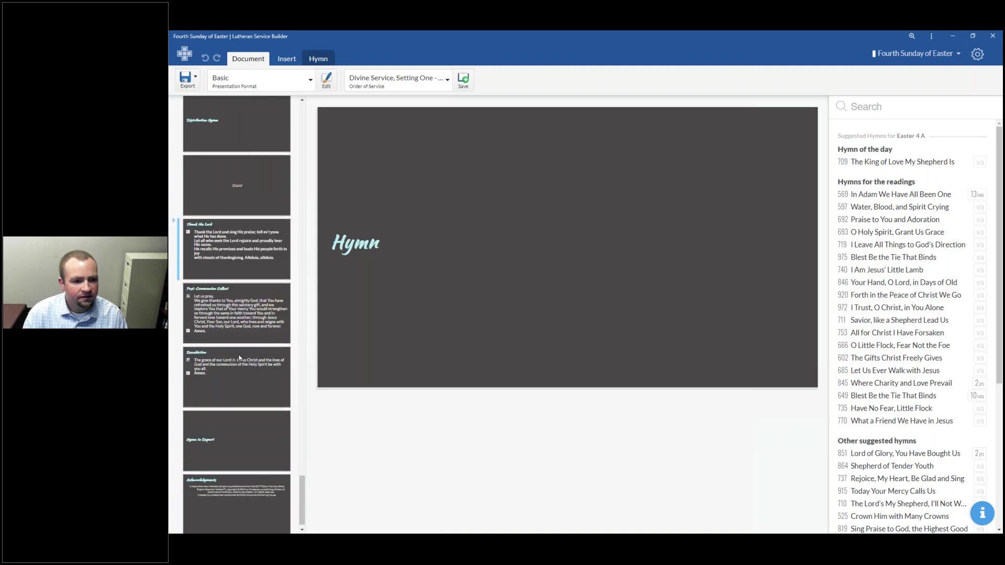
scroll(251, 272, "up", 1)
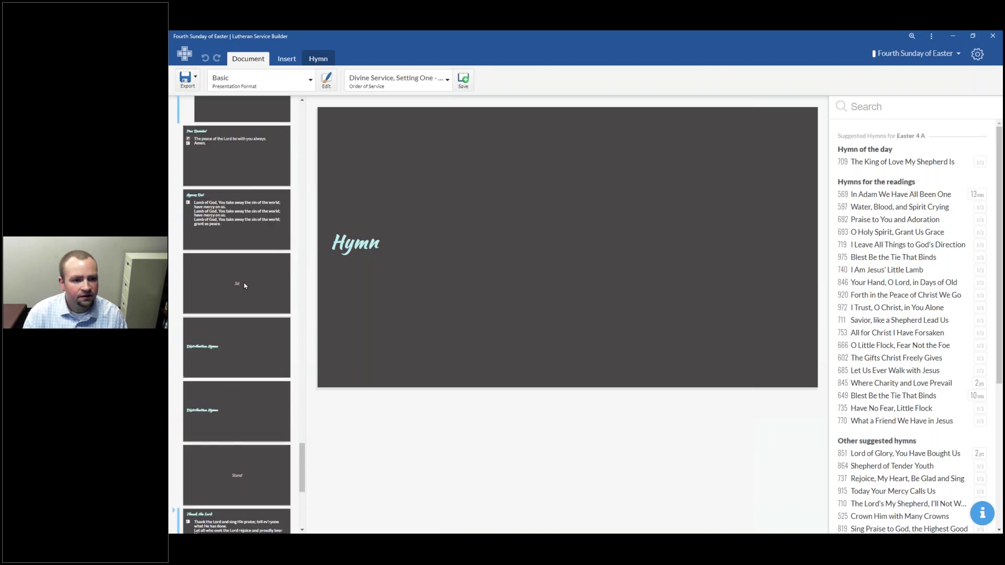
left_click(237, 360)
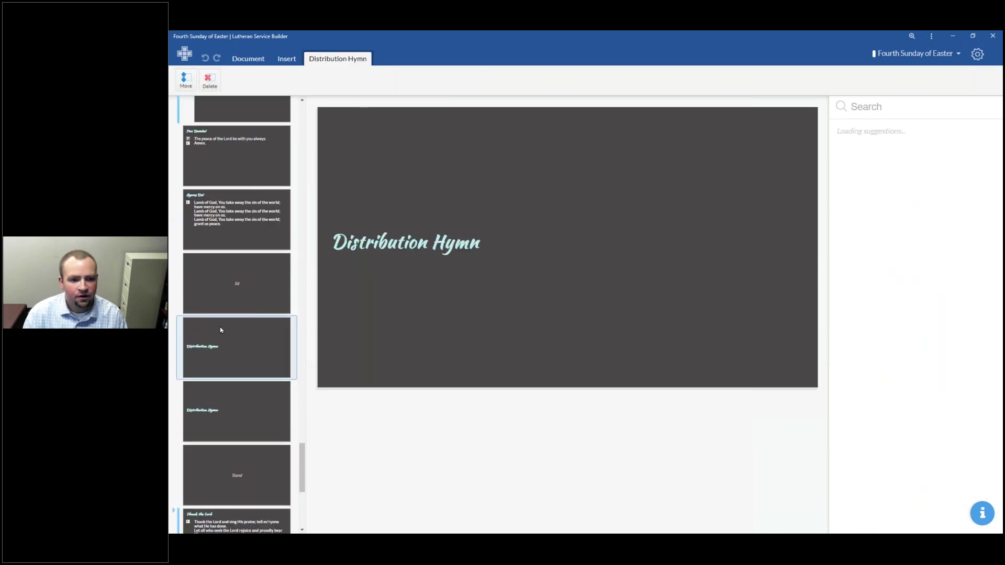
left_click(249, 58)
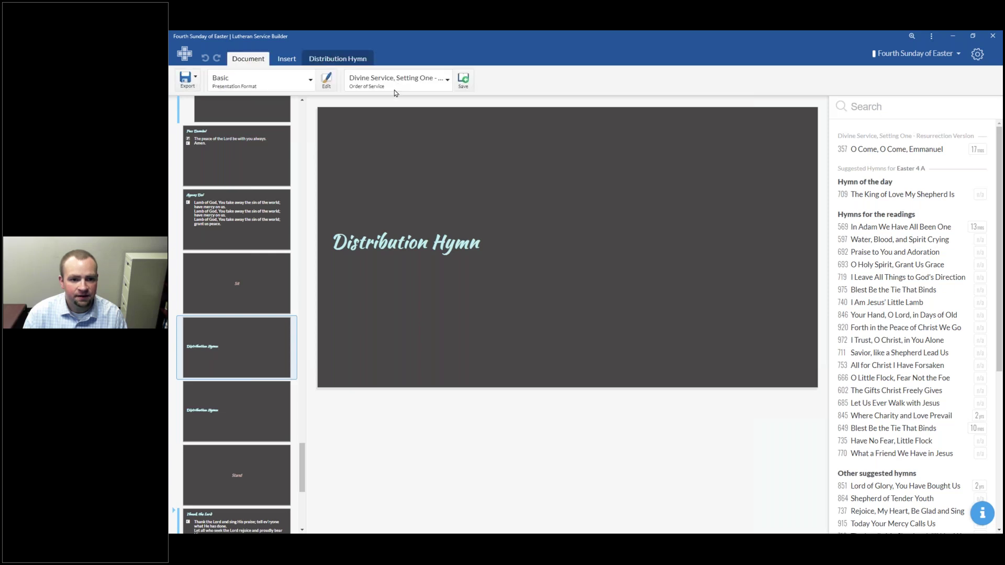
left_click(447, 79)
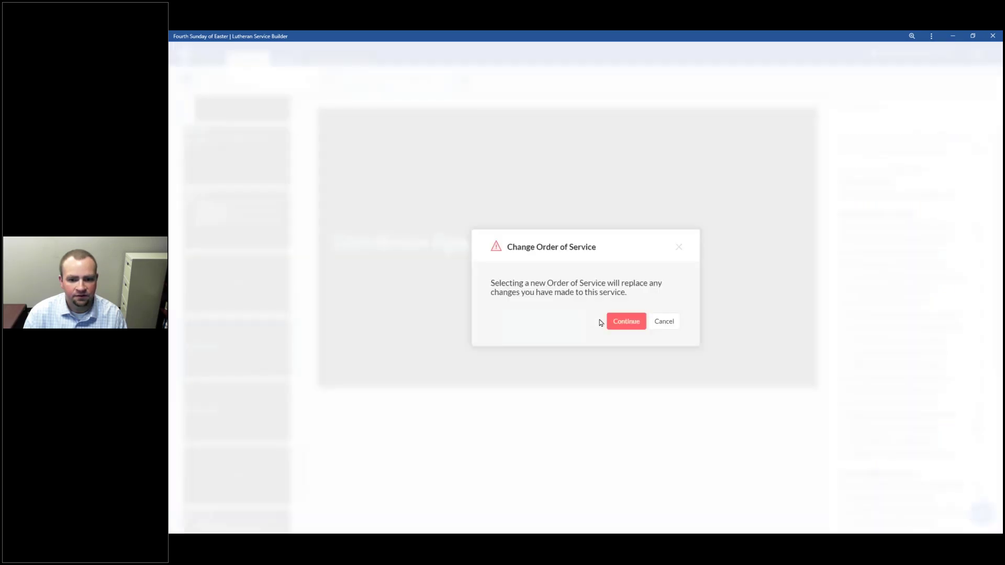
left_click(453, 121)
left_click(625, 321)
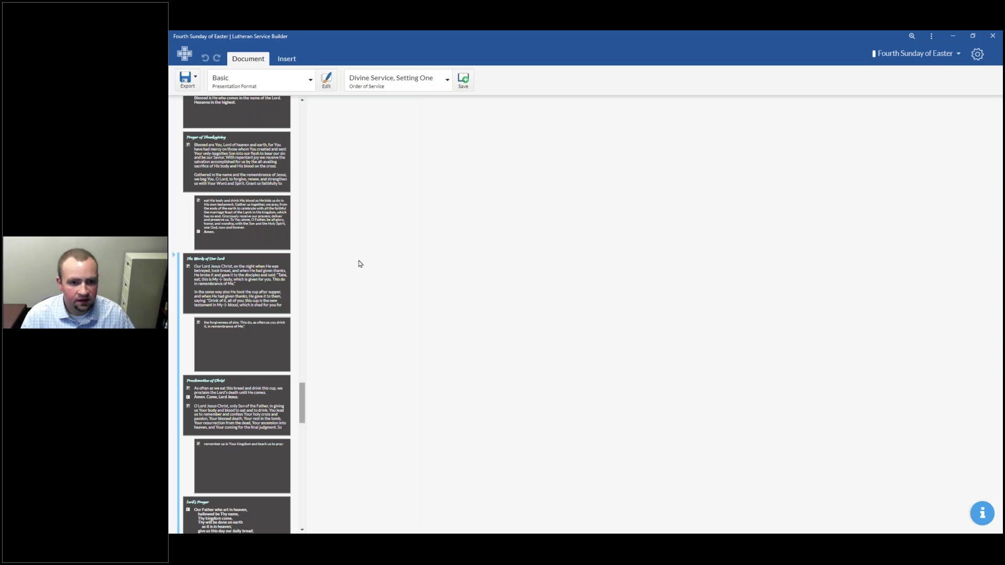
left_click(412, 84)
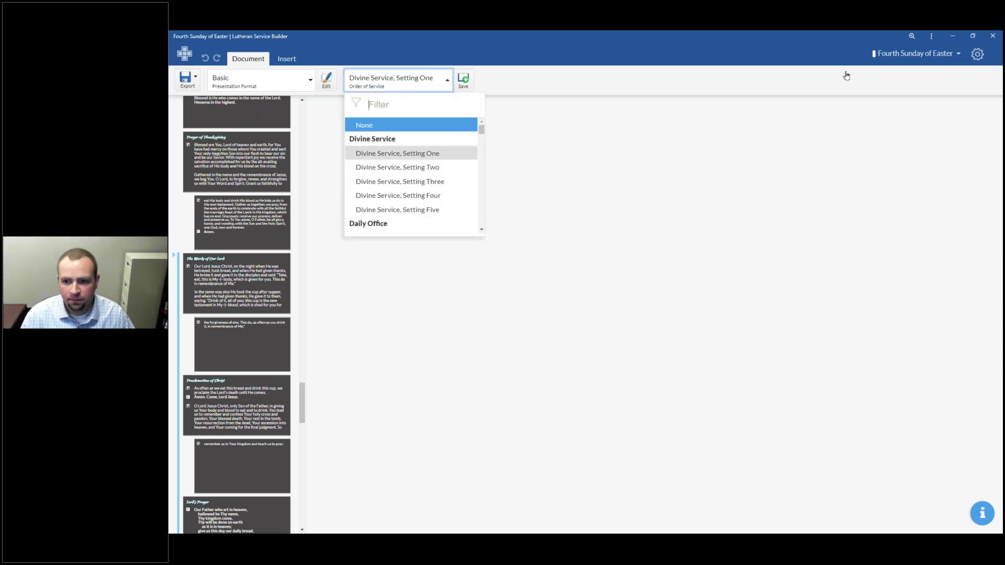
Step: In Prepare Bulletin, switch the order to Divine Service, Setting One - Resurrection Version
left_click(913, 54)
left_click(908, 109)
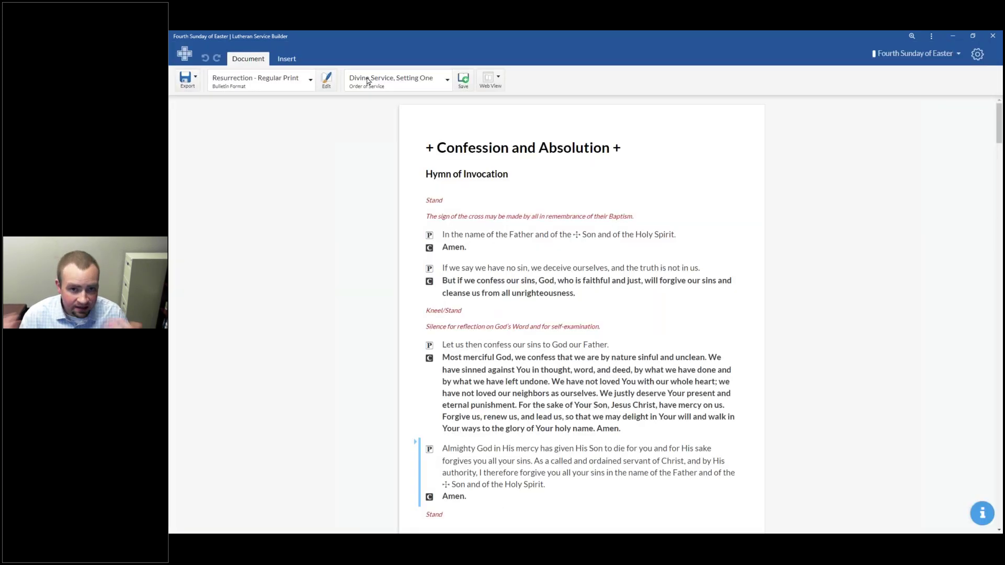
left_click(368, 80)
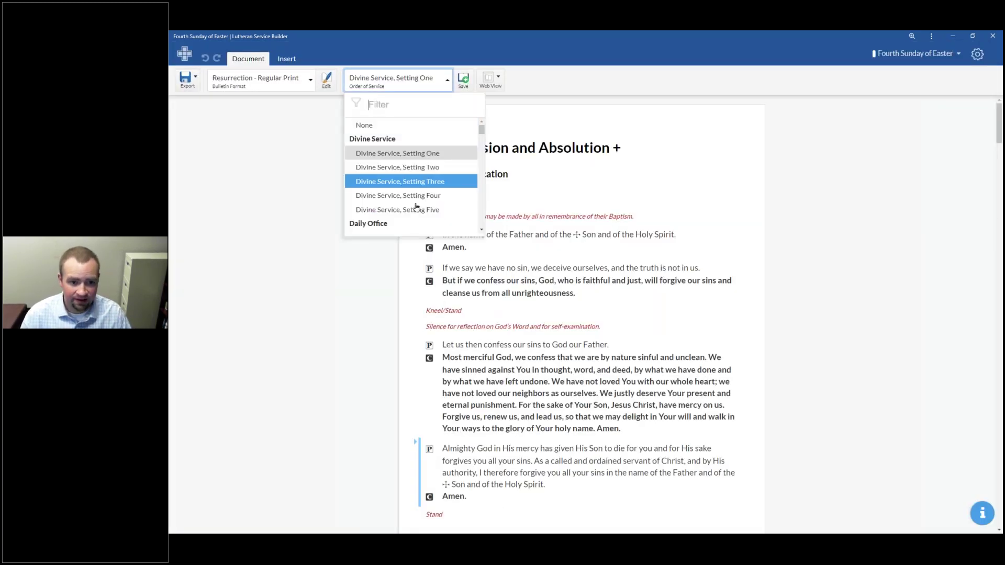
scroll(412, 197, "down", 1)
scroll(412, 197, "down", 10)
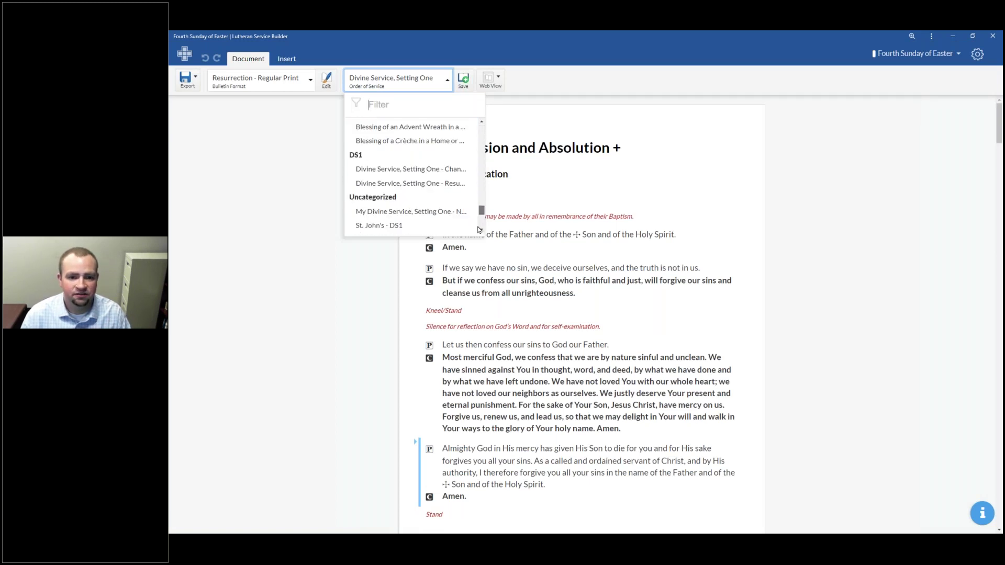
scroll(408, 183, "up", 2)
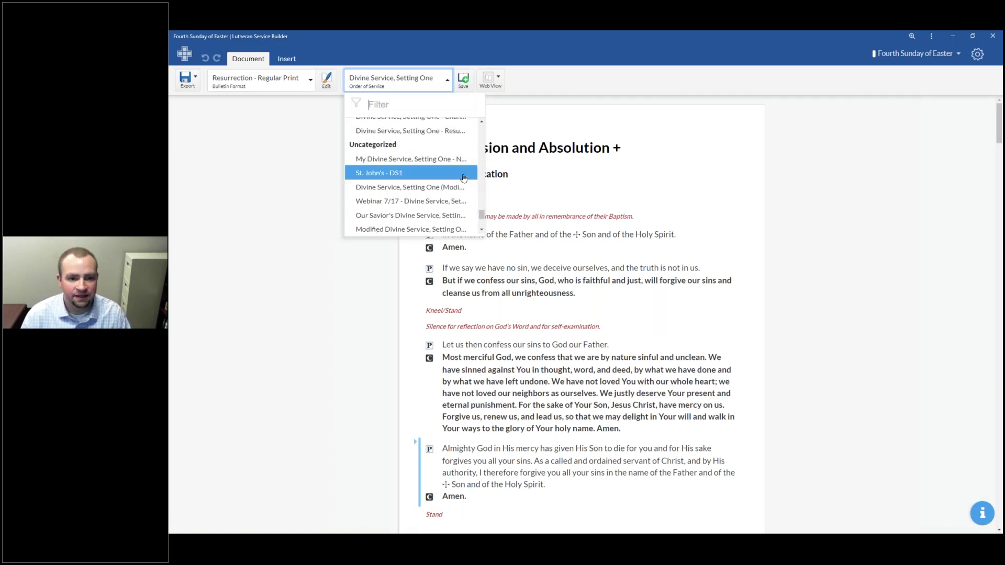
left_click(456, 132)
left_click(628, 322)
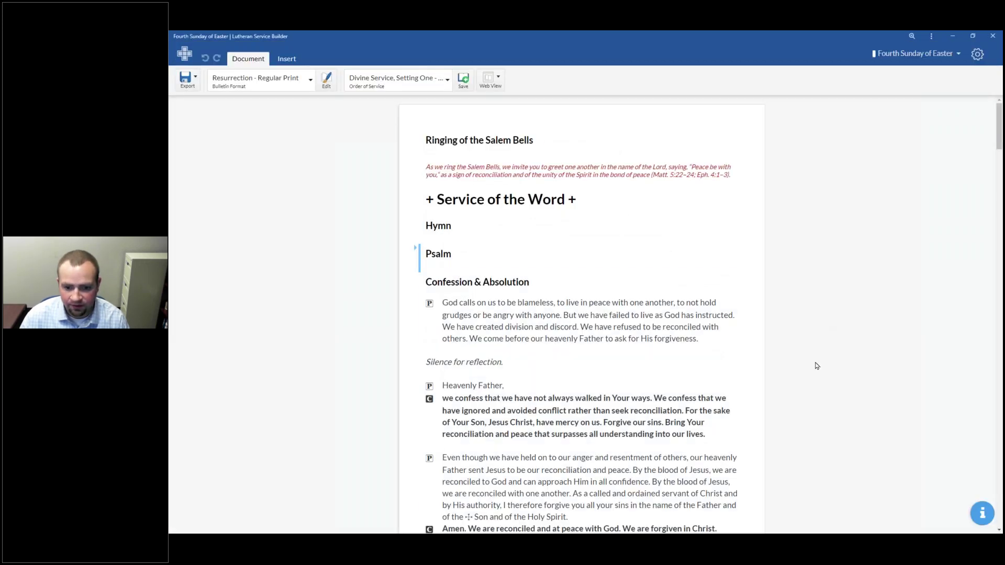
Step: Assign Praise to You and Adoration and 846 Your Hand, O Lord, in Days of Old to Distribution Hymns
scroll(808, 388, "down", 7)
scroll(806, 396, "down", 10)
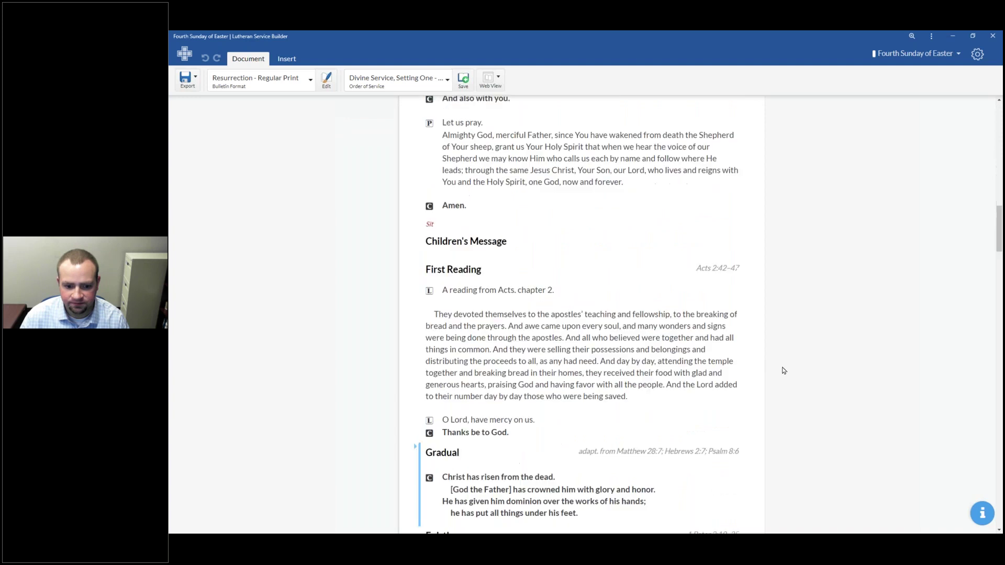
scroll(799, 350, "down", 20)
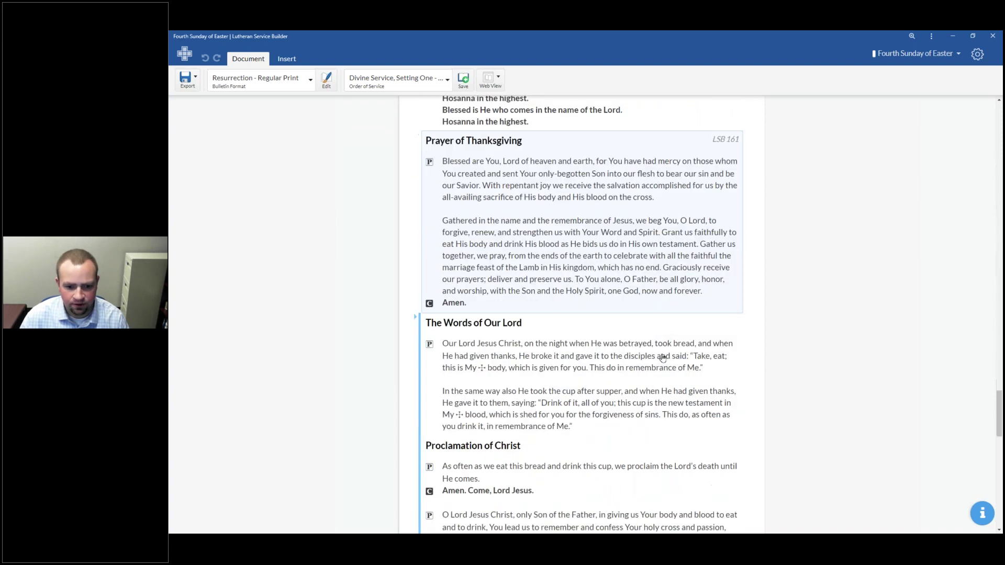
scroll(660, 329, "up", 5)
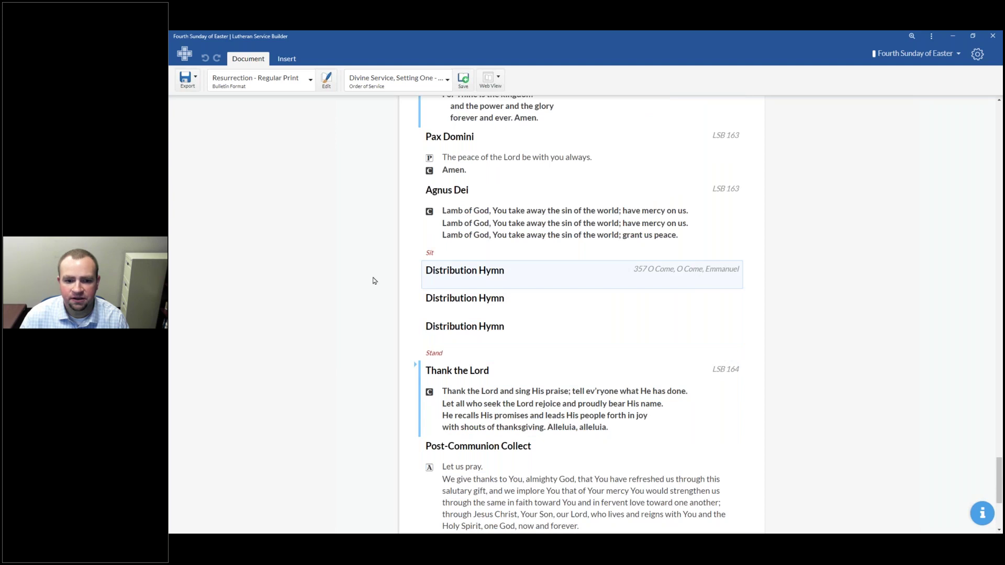
left_click(533, 277)
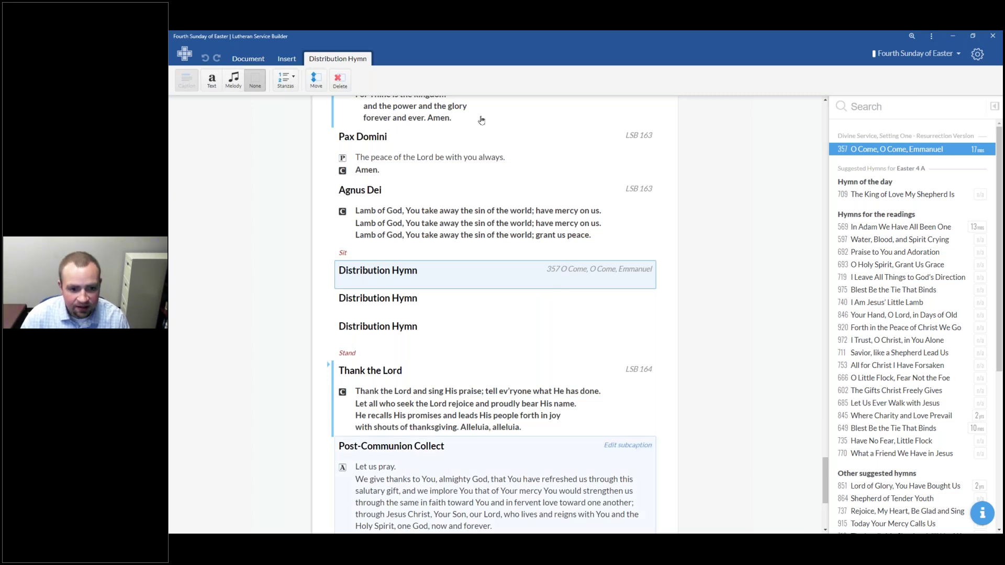
left_click(387, 332)
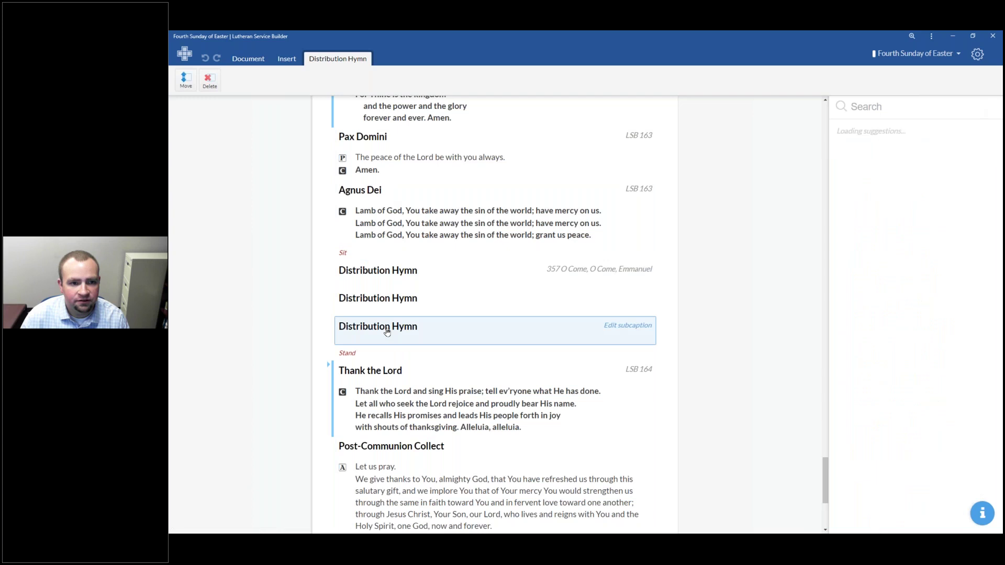
left_click(438, 309)
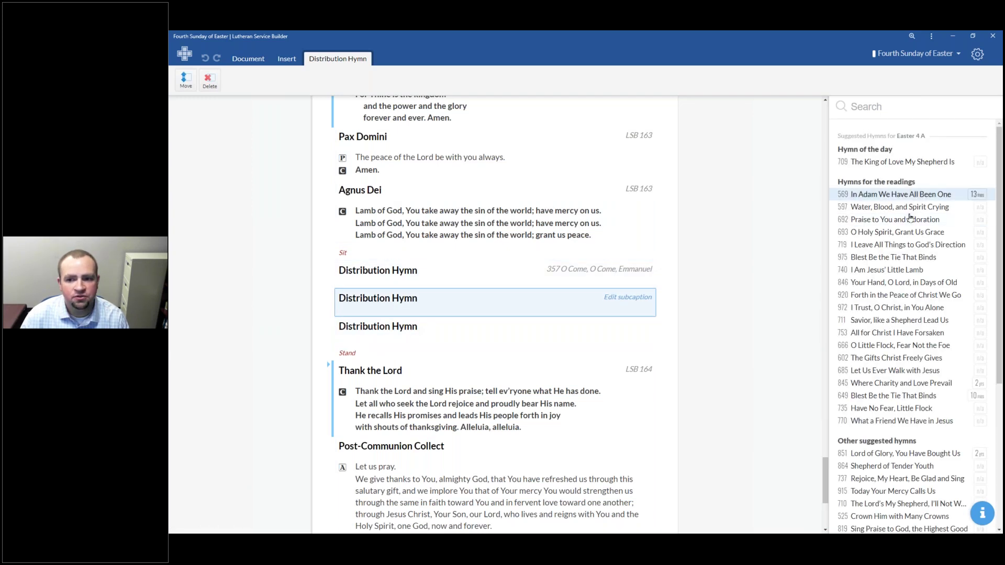
left_click(379, 341)
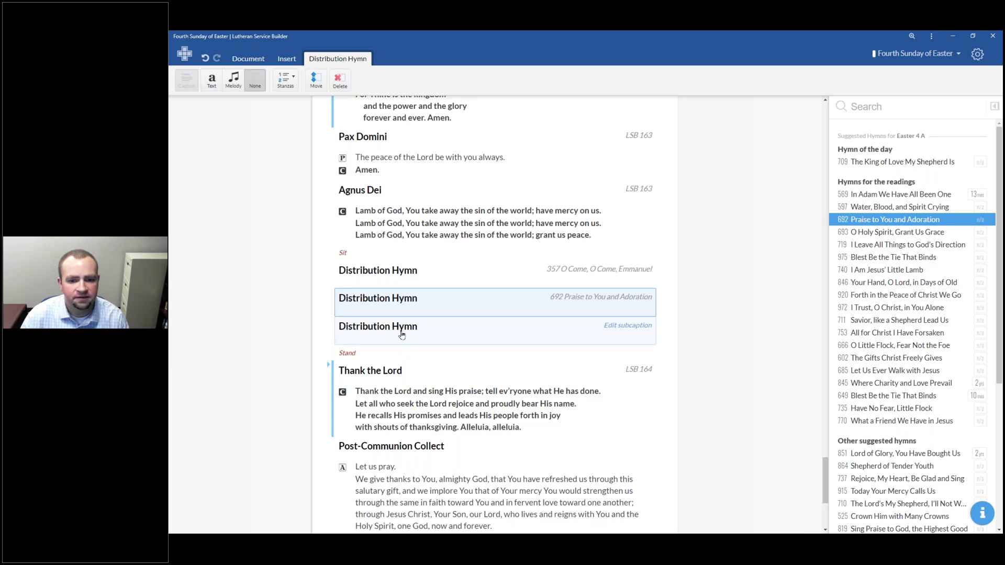
left_click(909, 284)
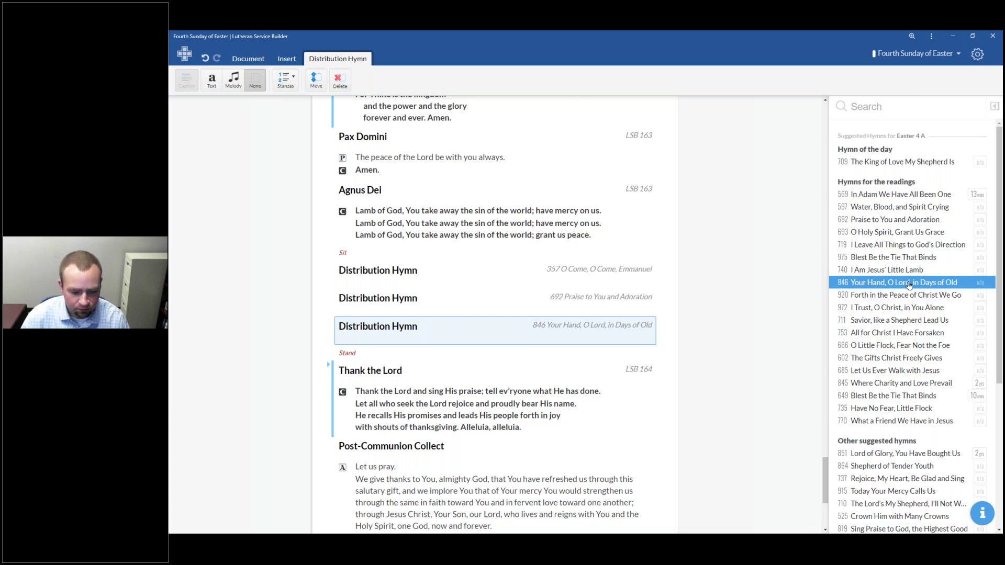
Step: Scroll the service back up to the Psalm section
key("alt+Tab")
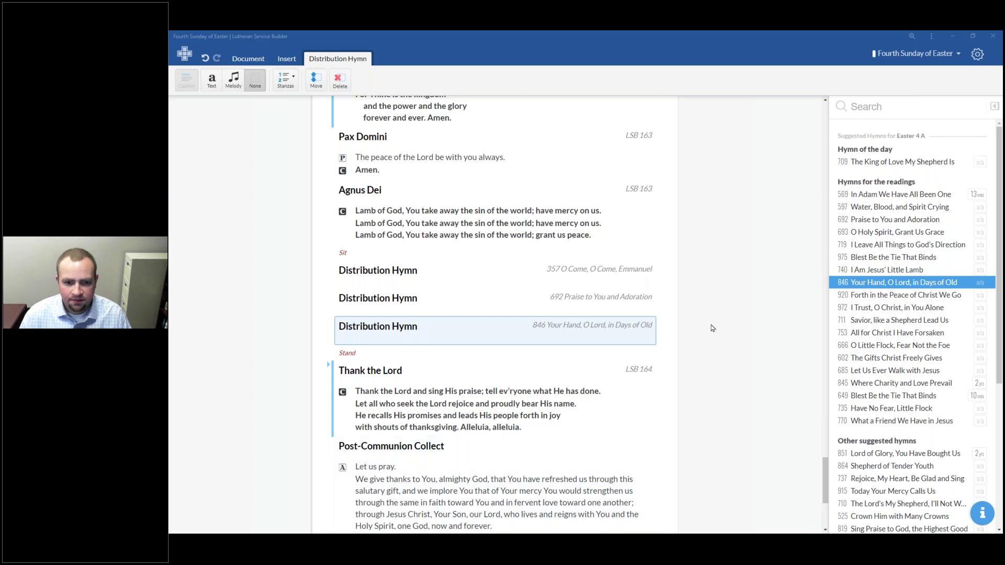
scroll(711, 329, "up", 20)
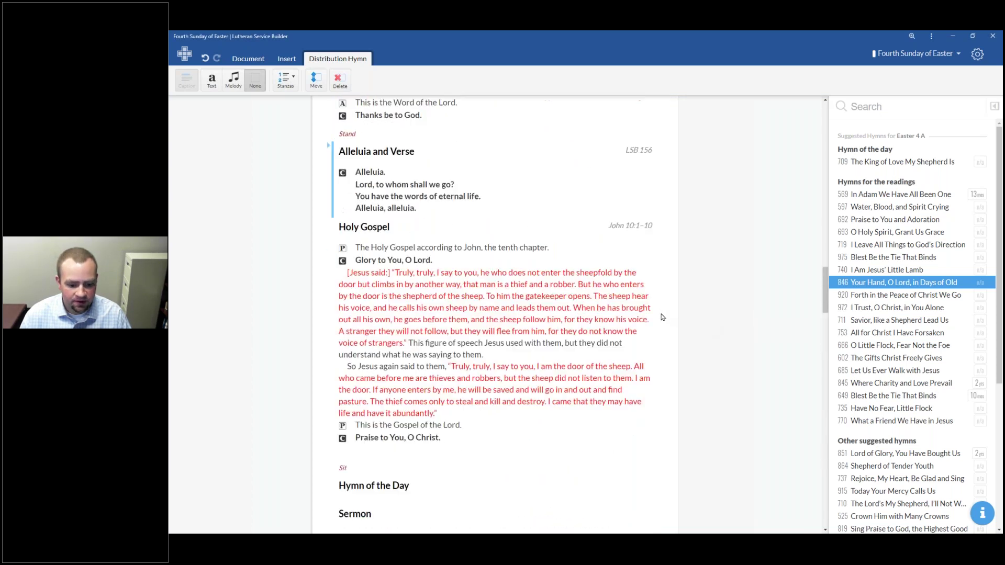
scroll(675, 349, "up", 20)
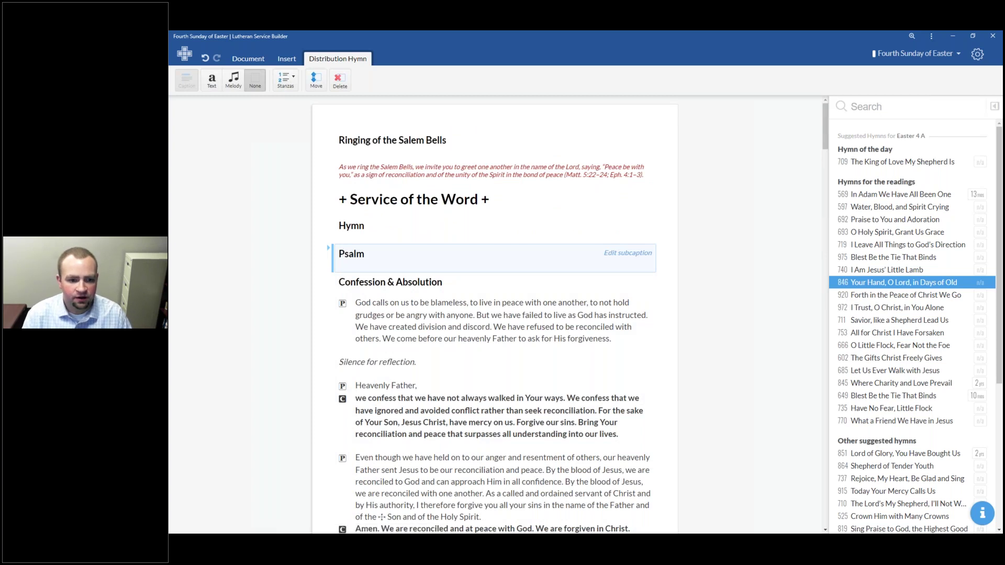
Step: Put Psalm 23 into the service's Psalm section and begin editing its text
left_click(471, 259)
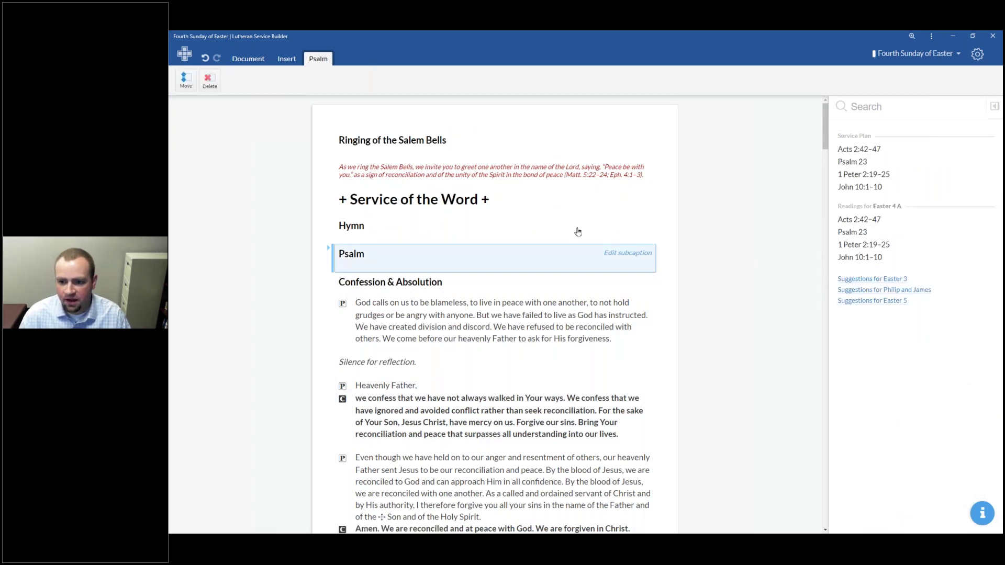
left_click(907, 165)
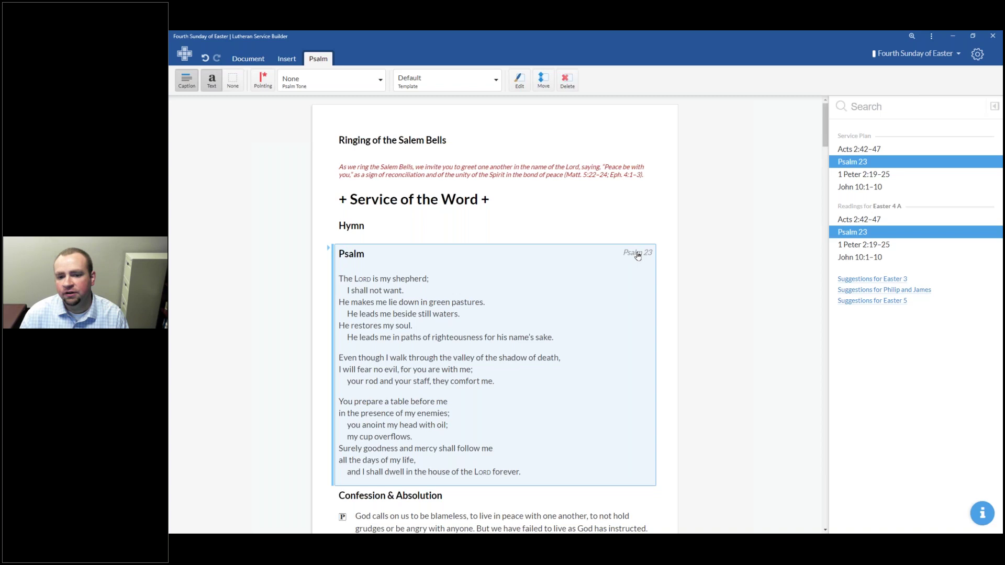
right_click(422, 298)
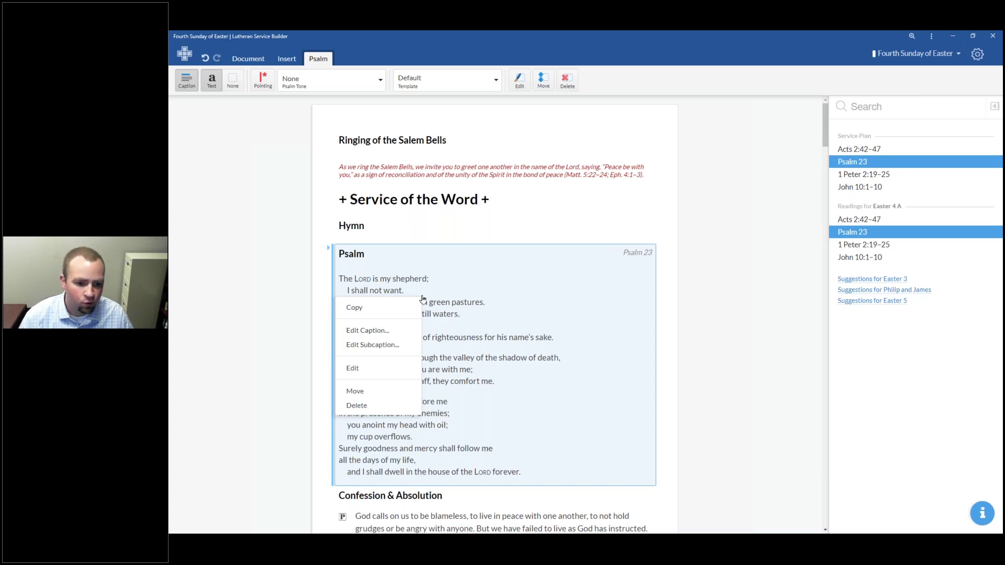
left_click(372, 376)
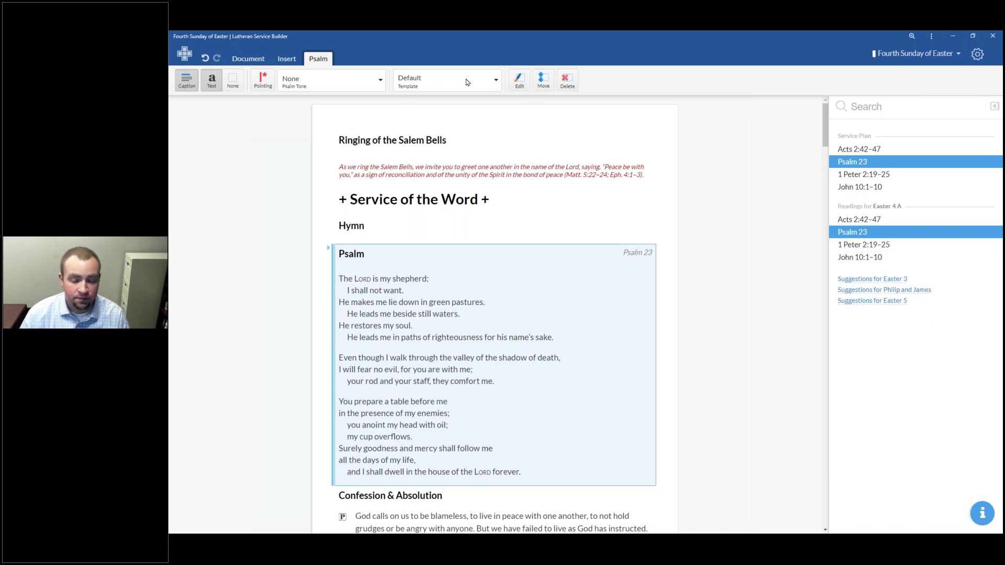
left_click(517, 83)
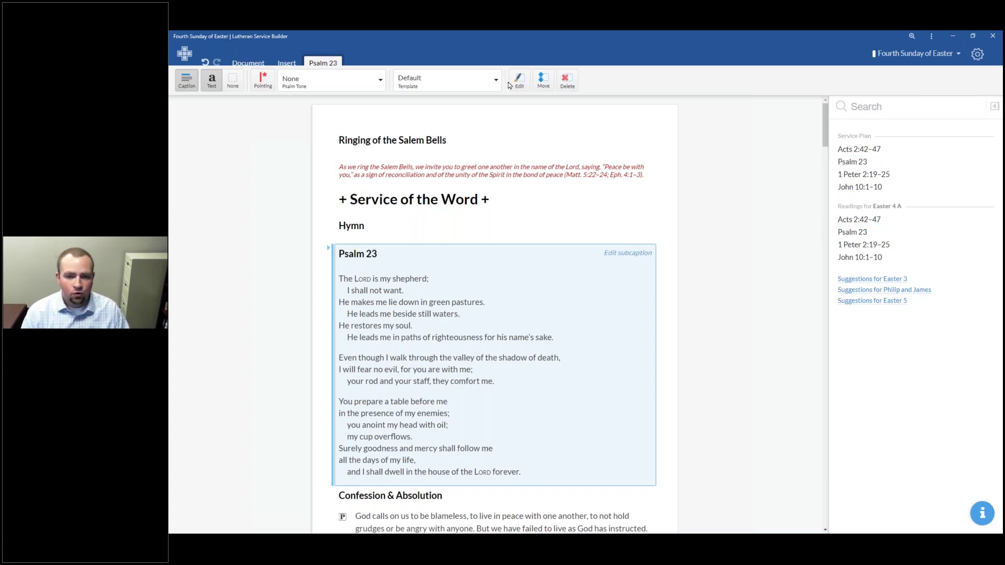
Step: Open Psalm 23 in My Common Elements and try Paragraph on the first stanza, reverting to Poetry
left_click(509, 86)
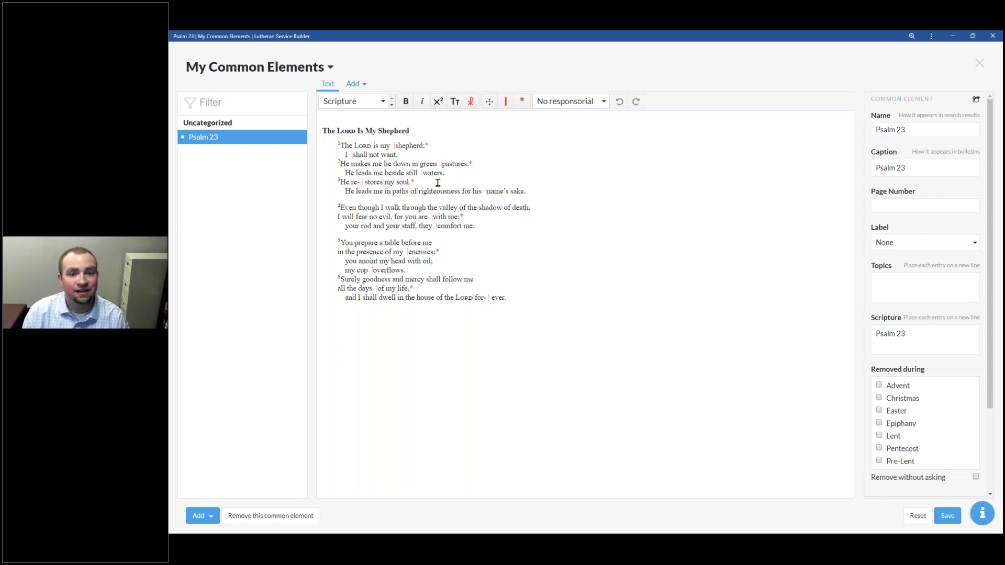
left_click(470, 133)
left_click(448, 150)
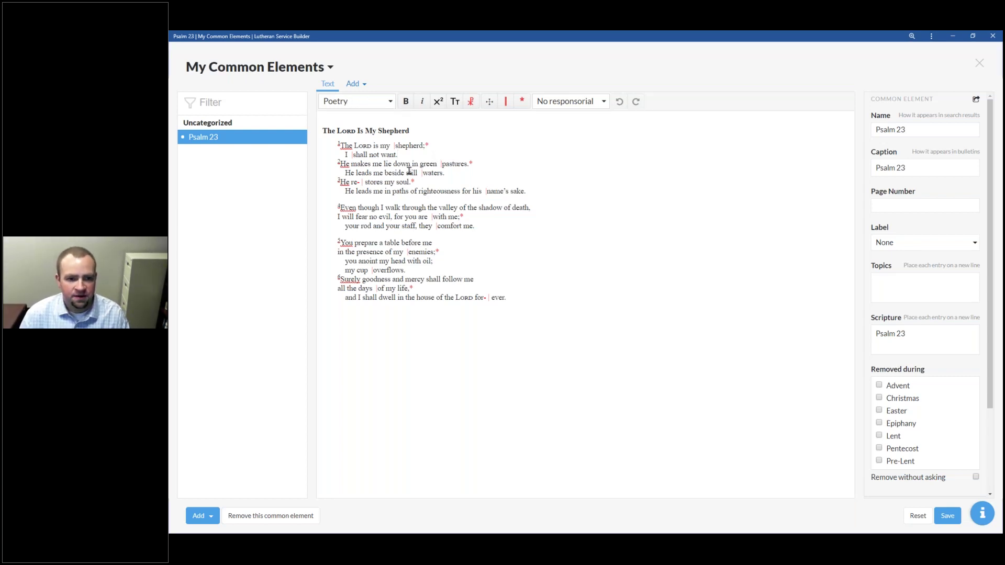
left_click(390, 104)
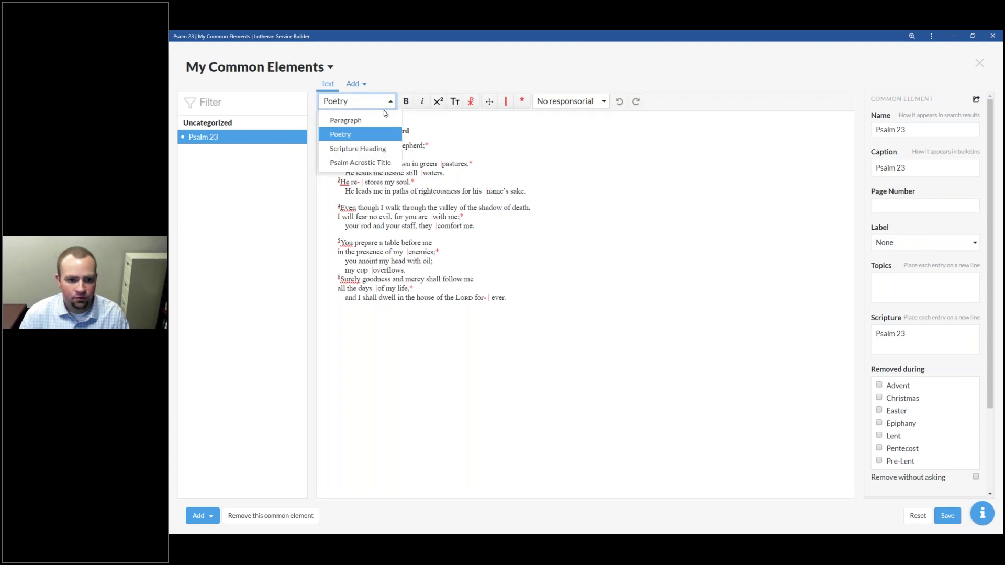
left_click(374, 121)
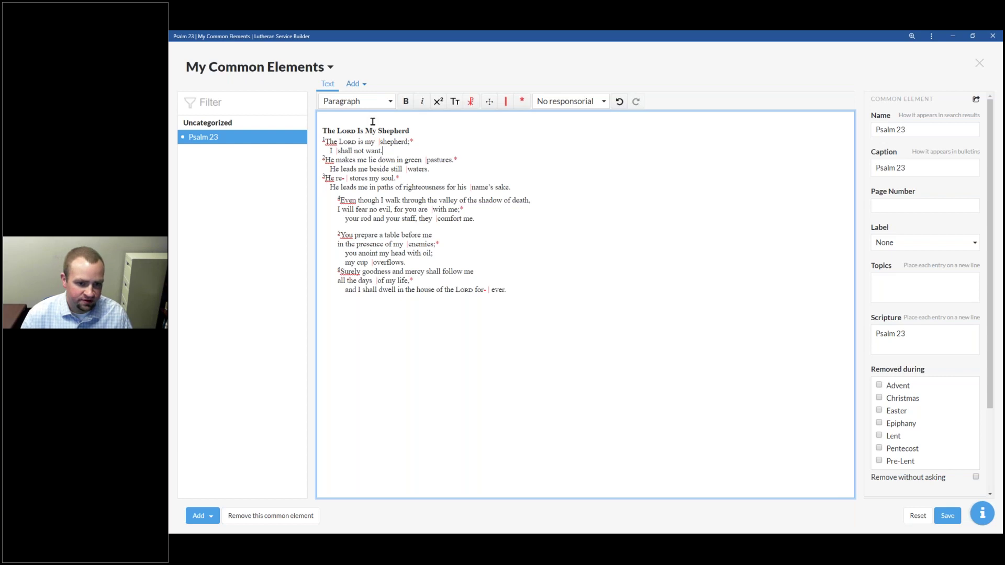
left_click(392, 104)
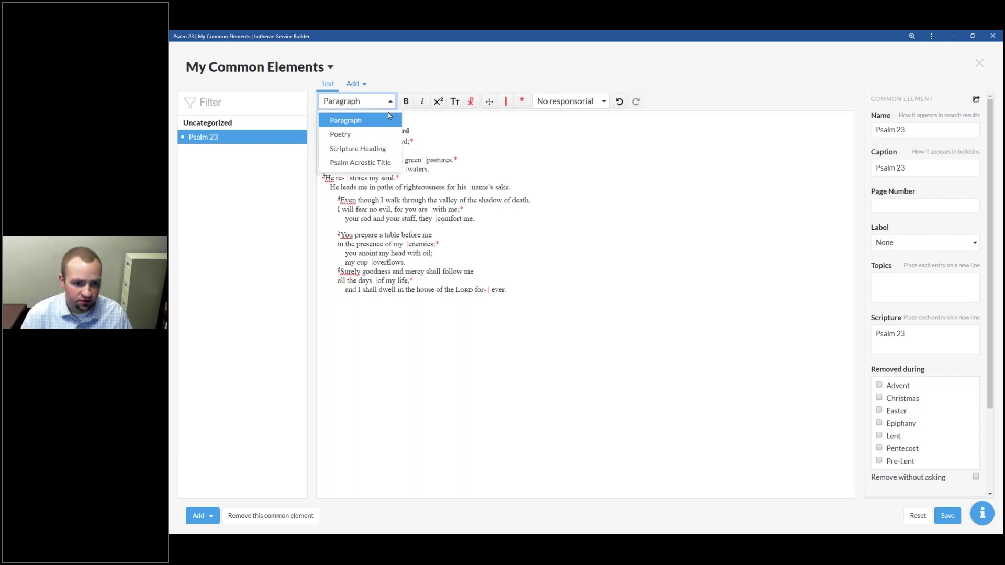
left_click(366, 135)
Step: Try Paragraph style on the psalm title, then restore Scripture Heading
left_click(364, 133)
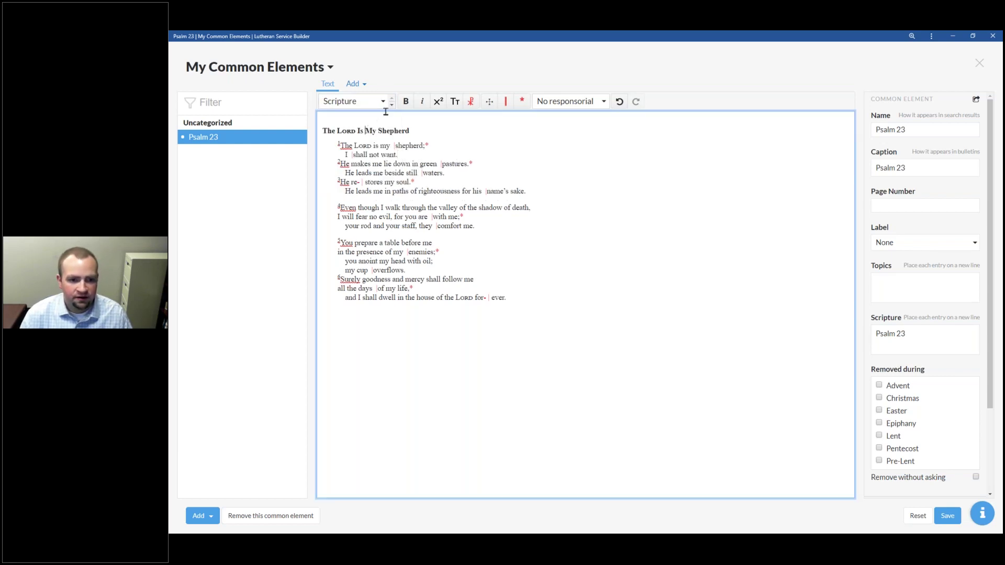
left_click(390, 103)
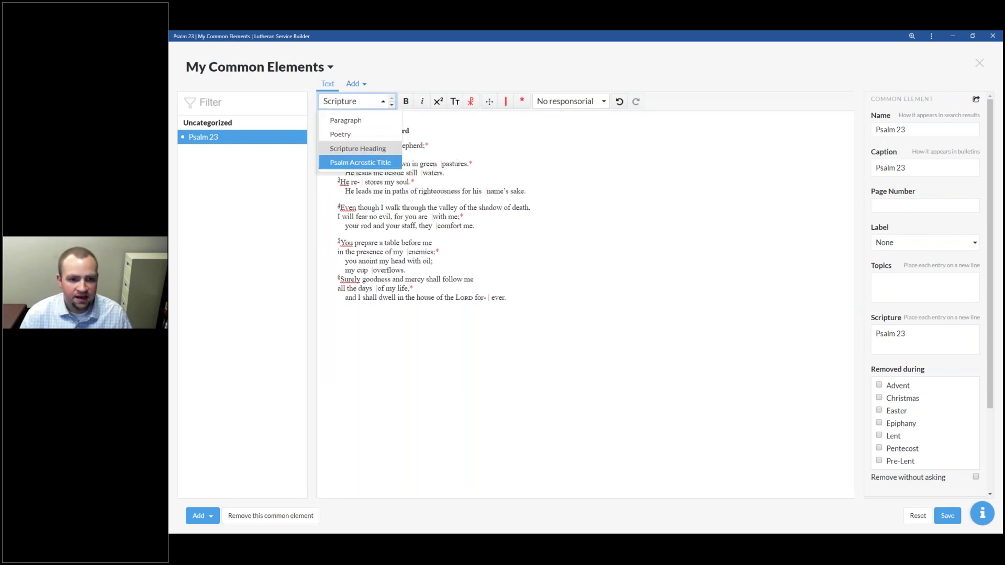
left_click(375, 121)
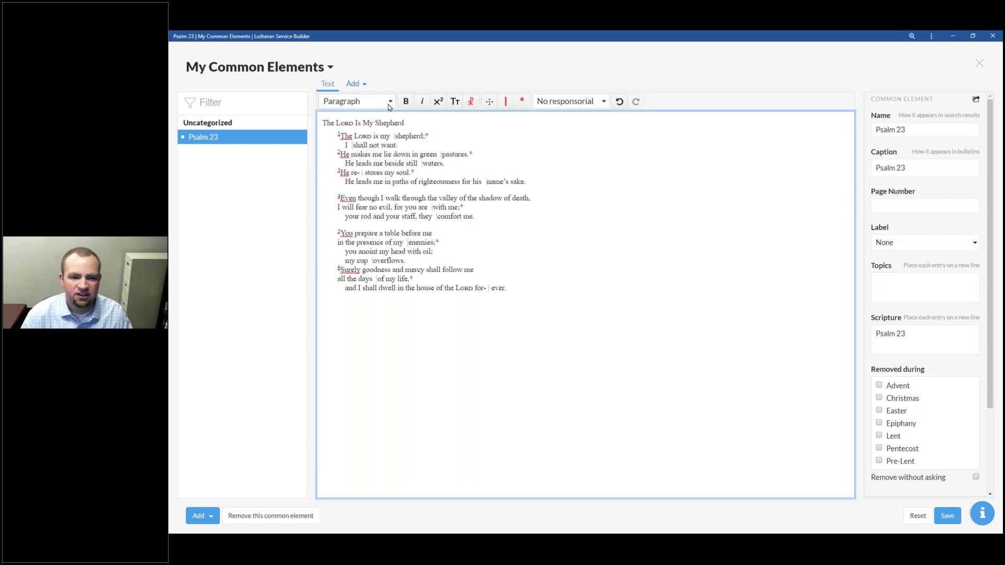
left_click(390, 101)
left_click(381, 148)
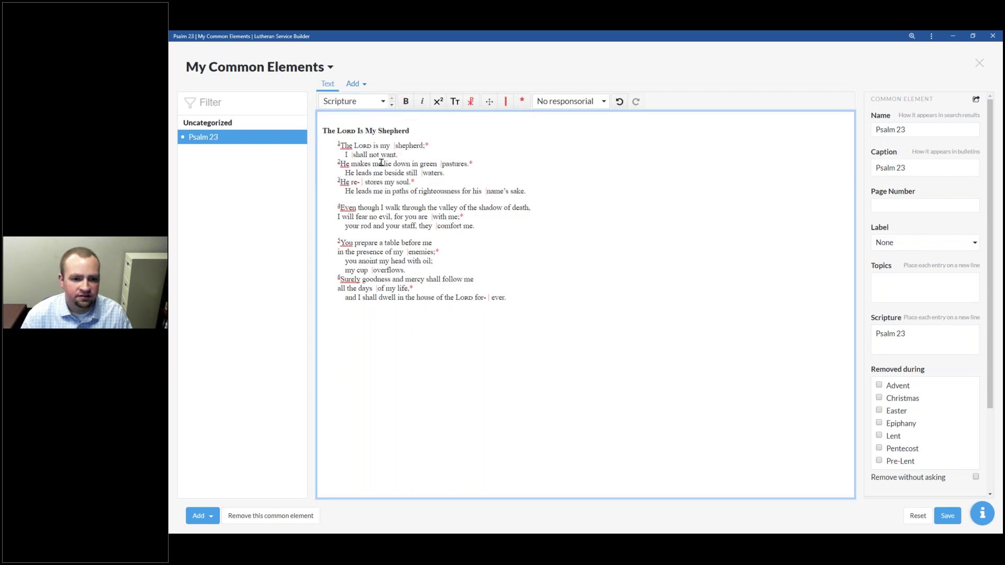
Step: Try Psalm Acrostic on all verses and then on verse 4, undoing it each time
left_click_drag(520, 297, 337, 144)
left_click(381, 105)
left_click(356, 162)
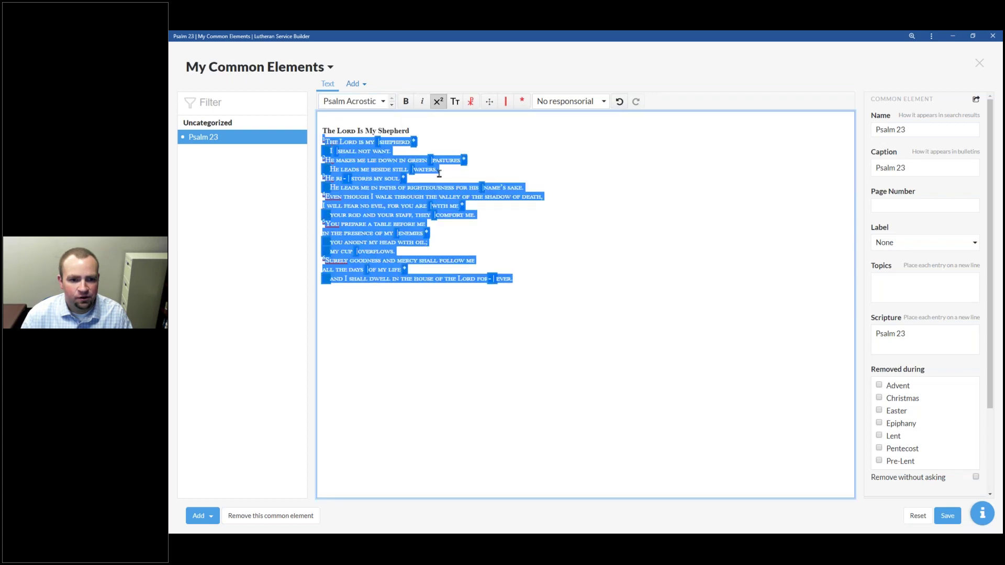
key("ctrl+z")
left_click(407, 174)
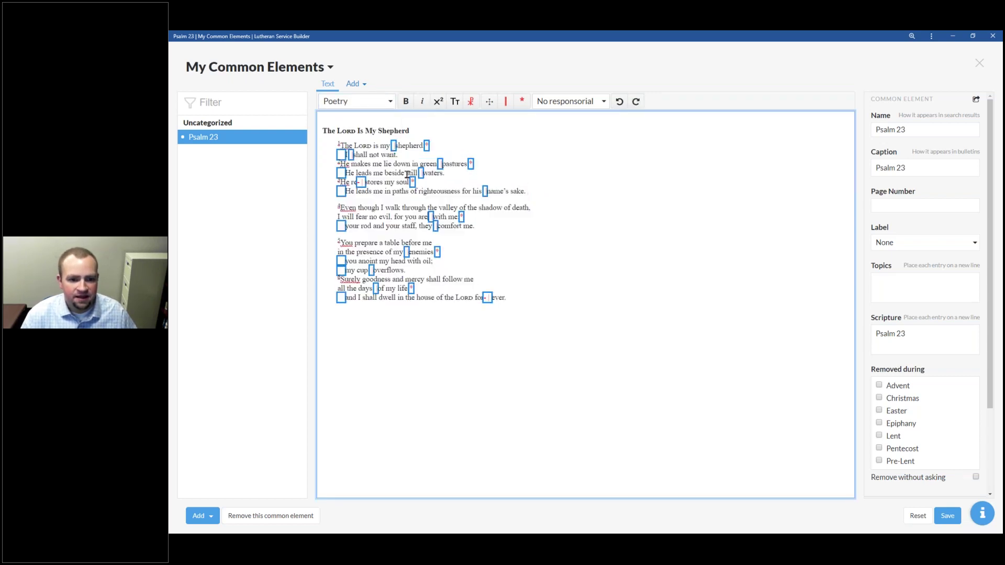
triple_click(383, 208)
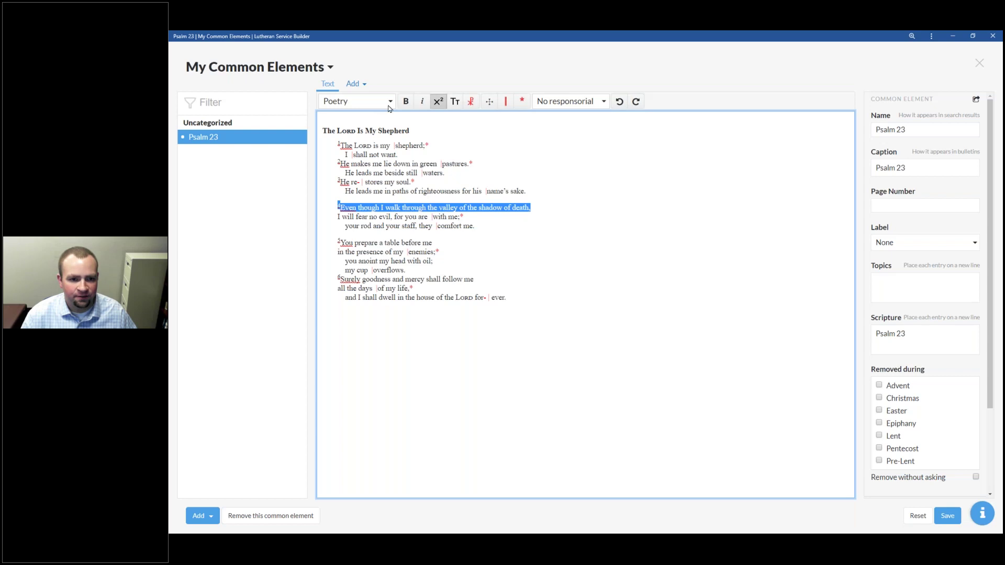
left_click(389, 108)
left_click(359, 161)
left_click(444, 196)
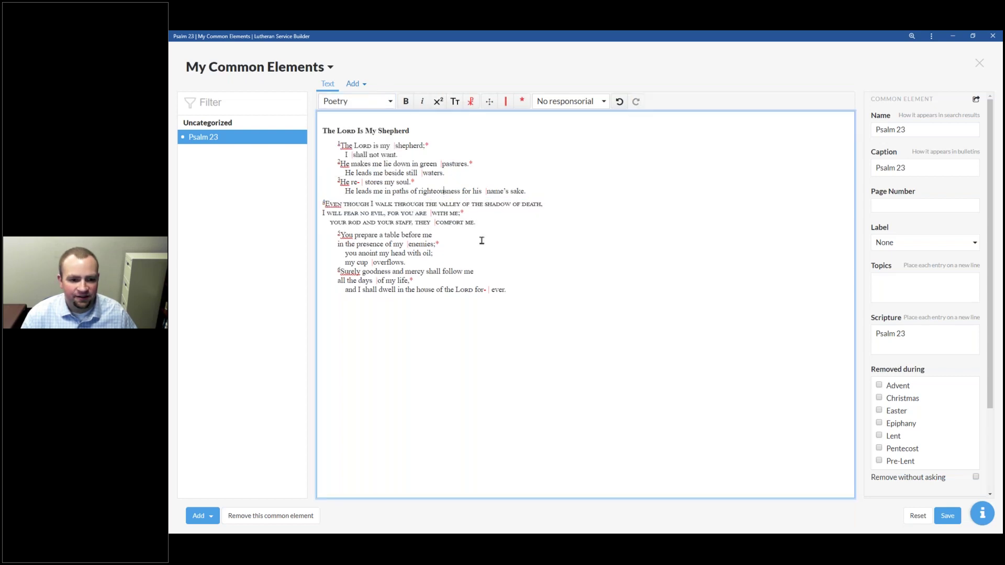
key("ctrl+z")
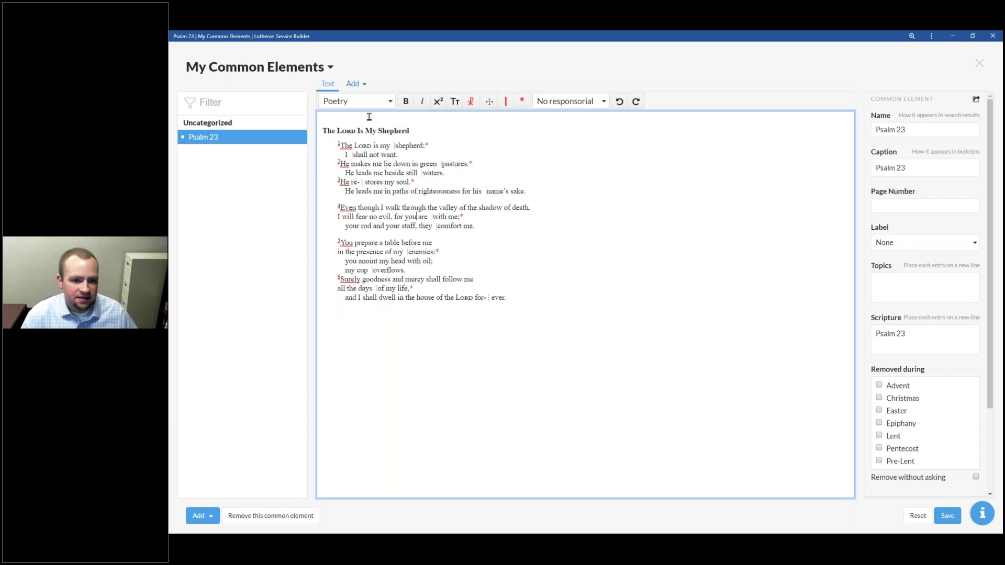
triple_click(386, 145)
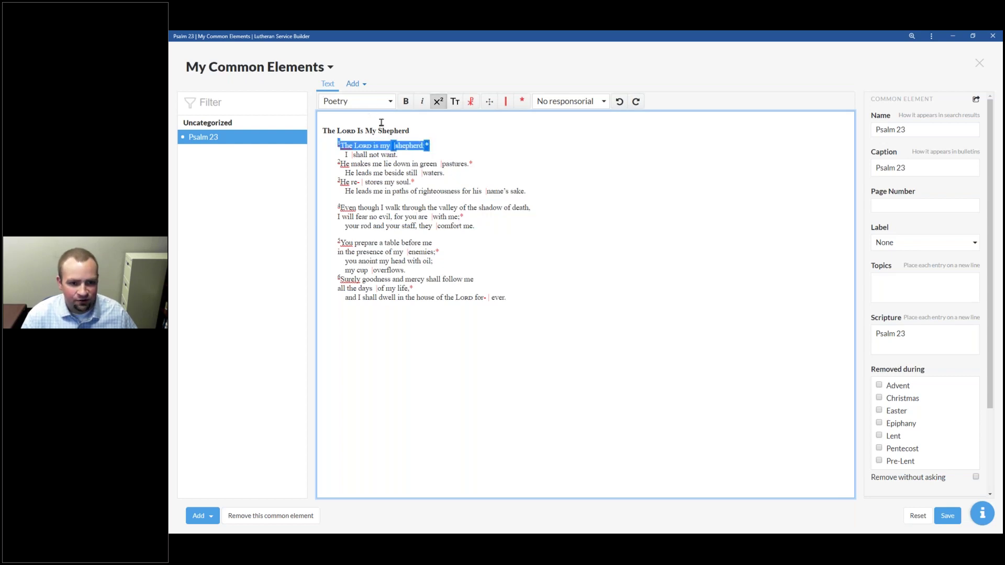
left_click(406, 102)
left_click(406, 102)
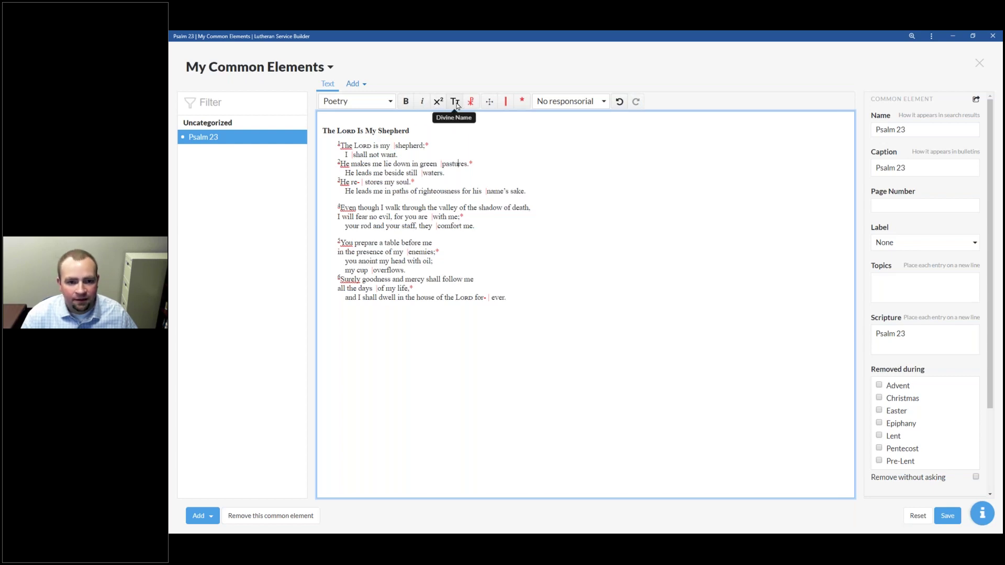
double_click(366, 147)
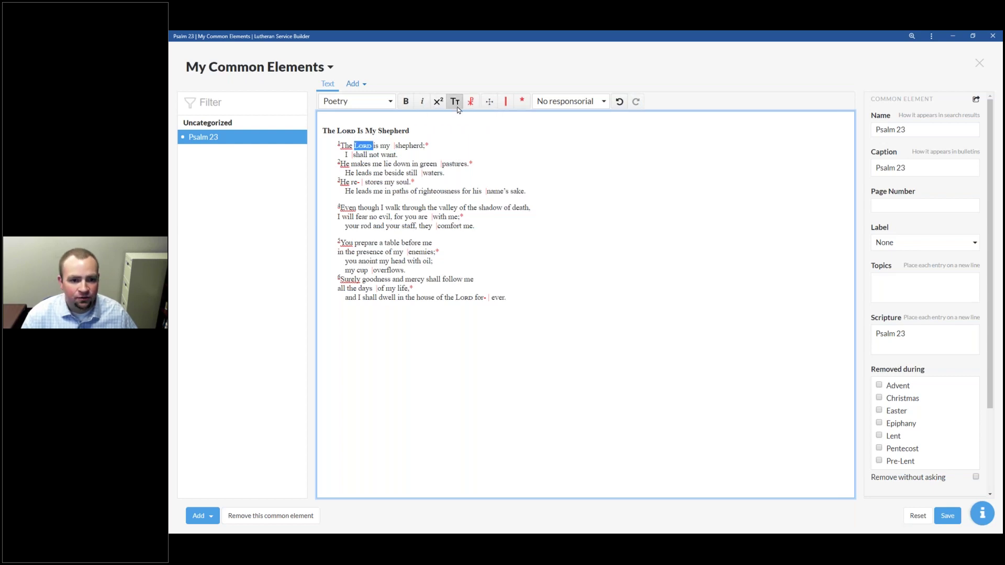
left_click(457, 106)
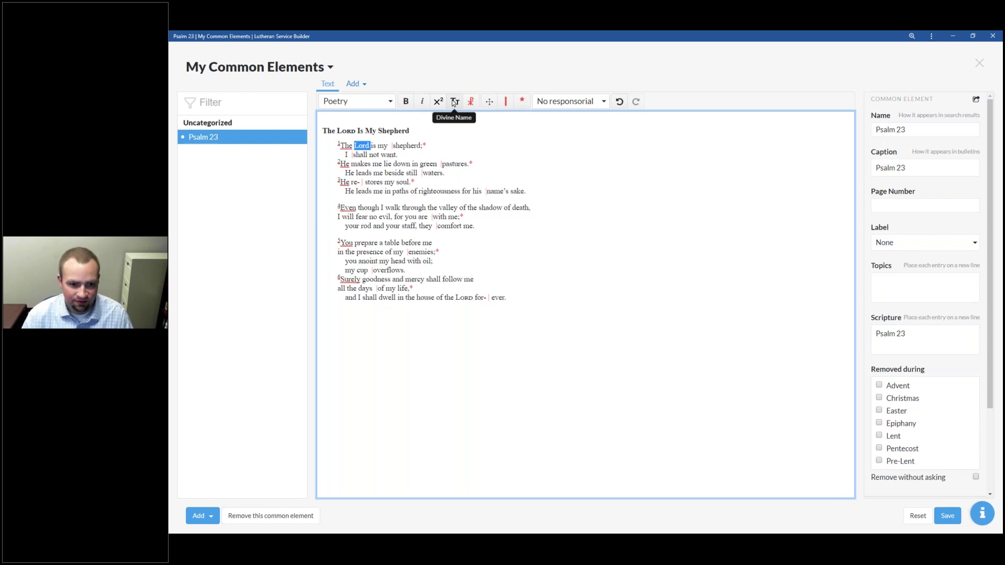
left_click(452, 108)
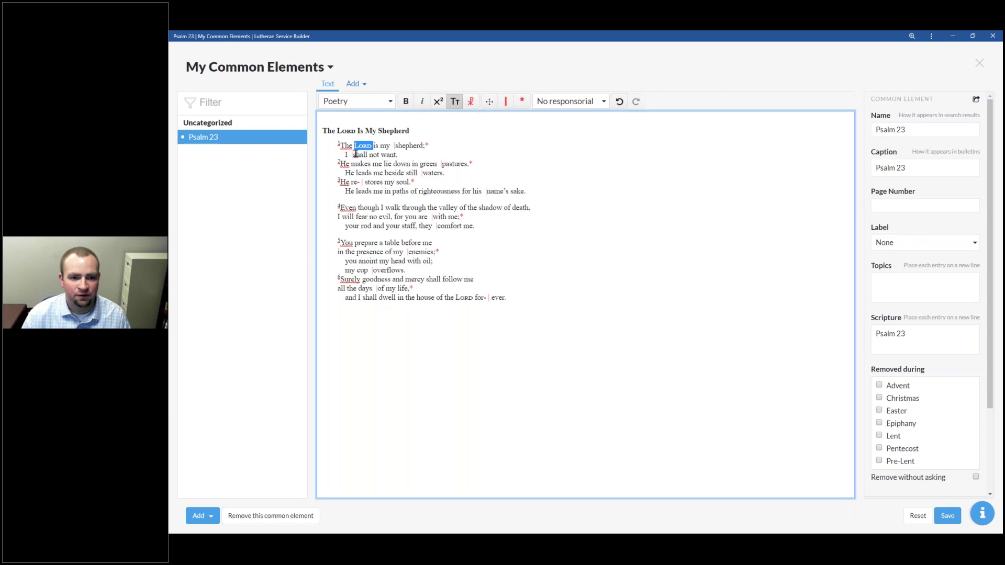
left_click(441, 143)
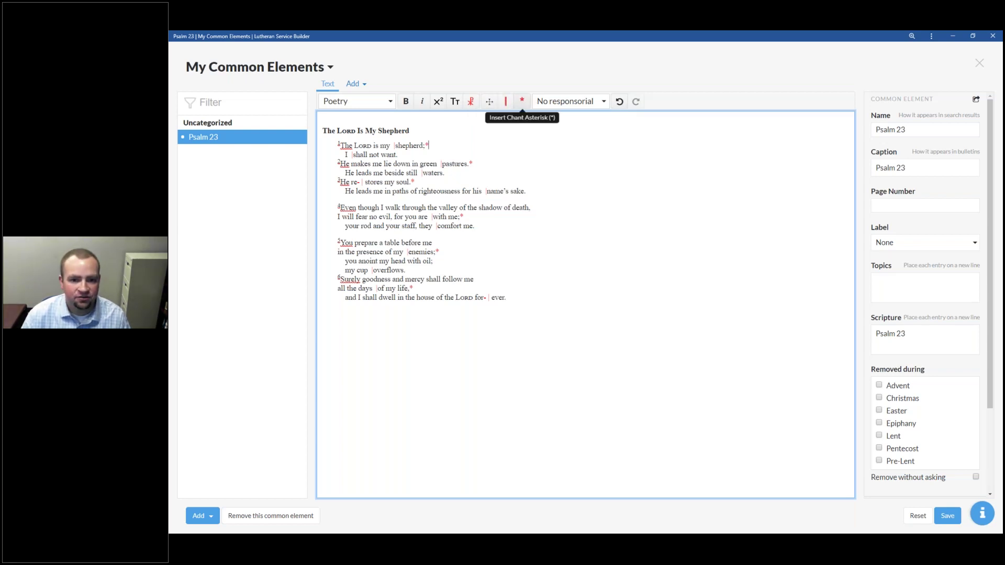
left_click(436, 154)
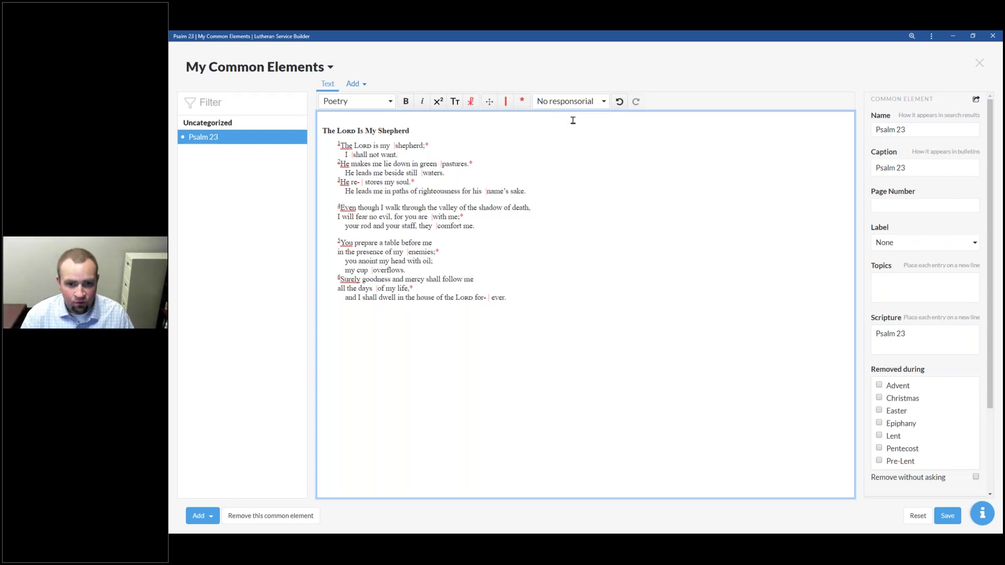
left_click(605, 106)
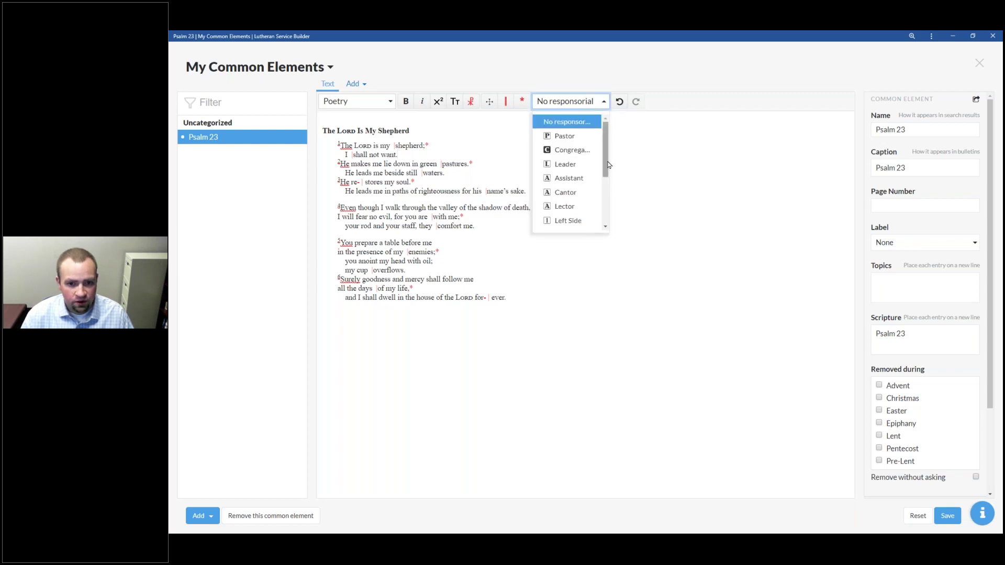
scroll(607, 226, "down", 3)
scroll(603, 184, "up", 3)
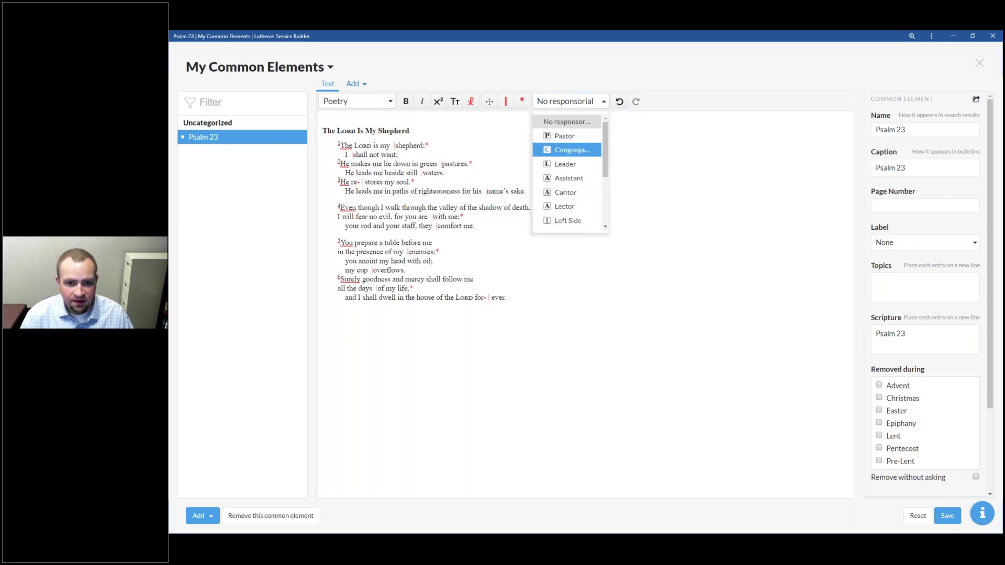
left_click(641, 114)
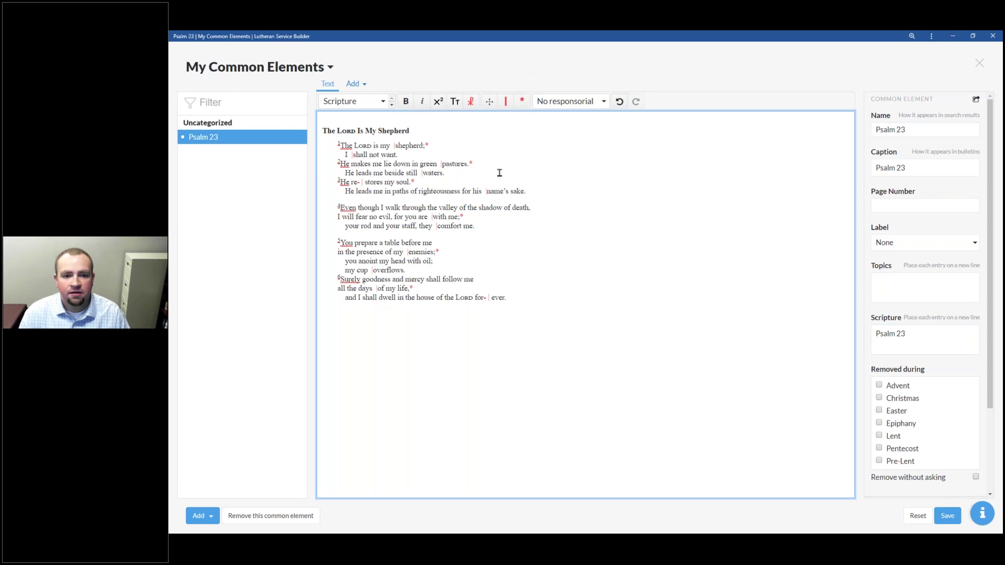
left_click_drag(397, 154, 334, 146)
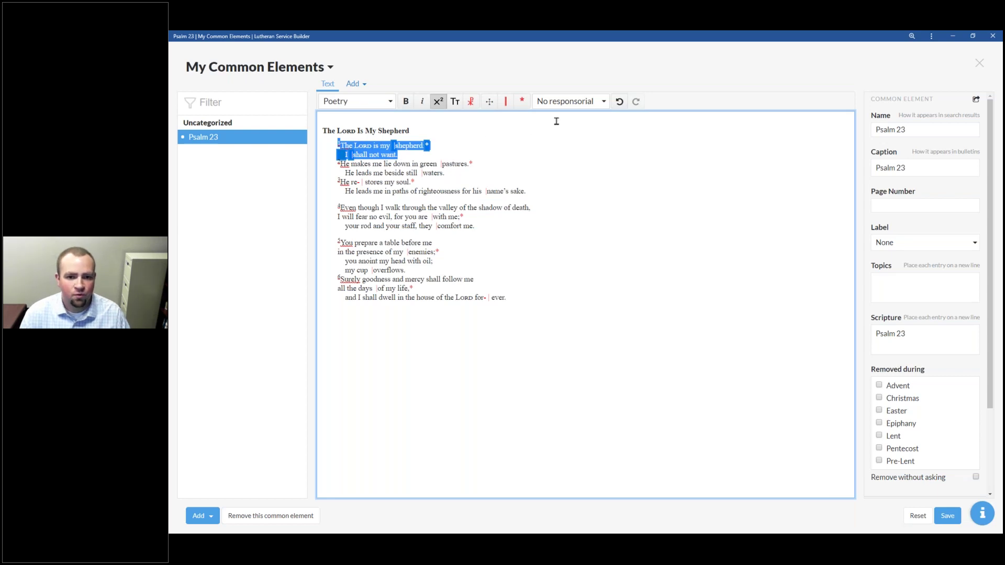
left_click(602, 105)
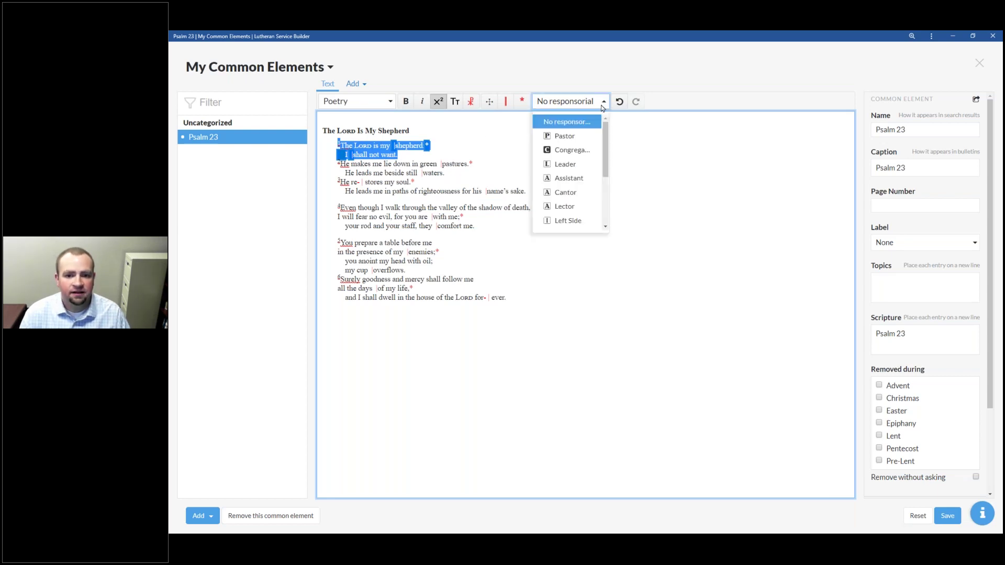
left_click(580, 142)
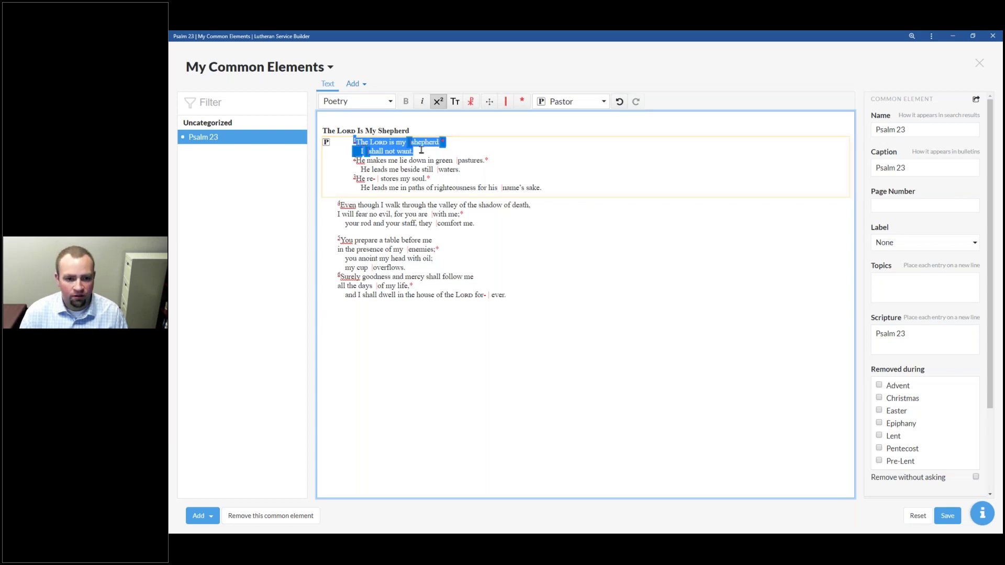
left_click(619, 104)
left_click(474, 152)
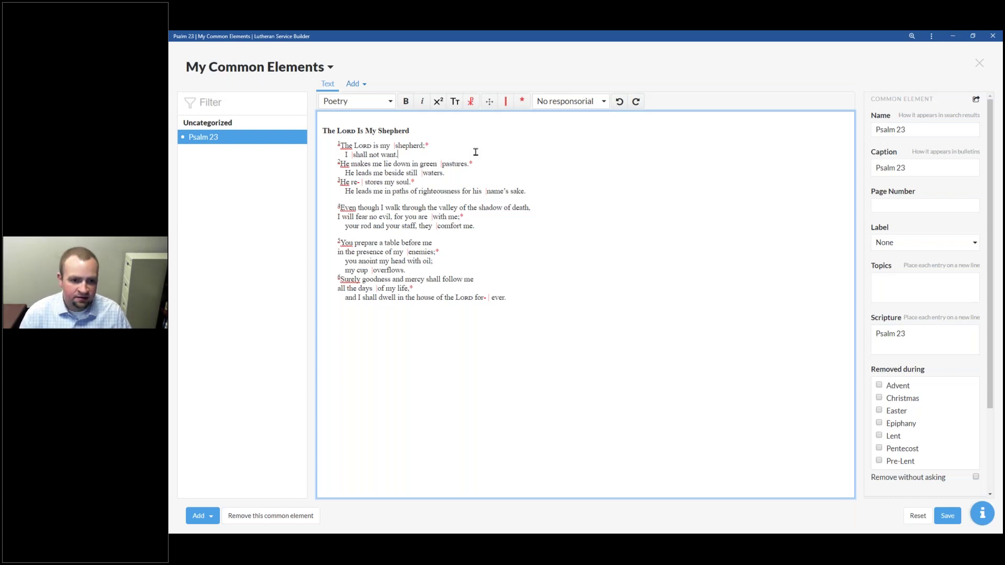
Step: Break Psalm 23 into separate stanzas at verse 2, verse 3, and verse 6 ('Surely goodness and mercy')
key("Delete")
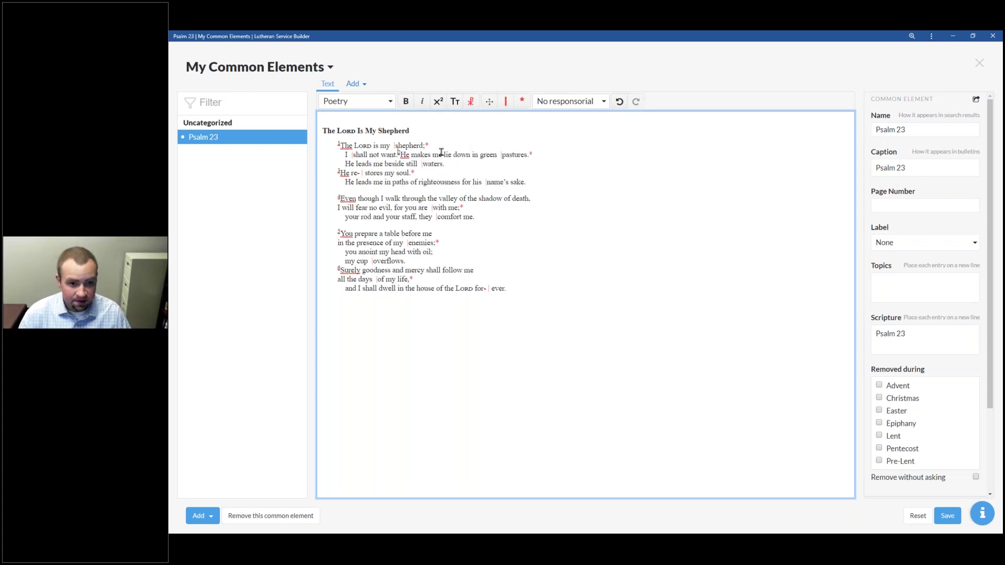
key("Return")
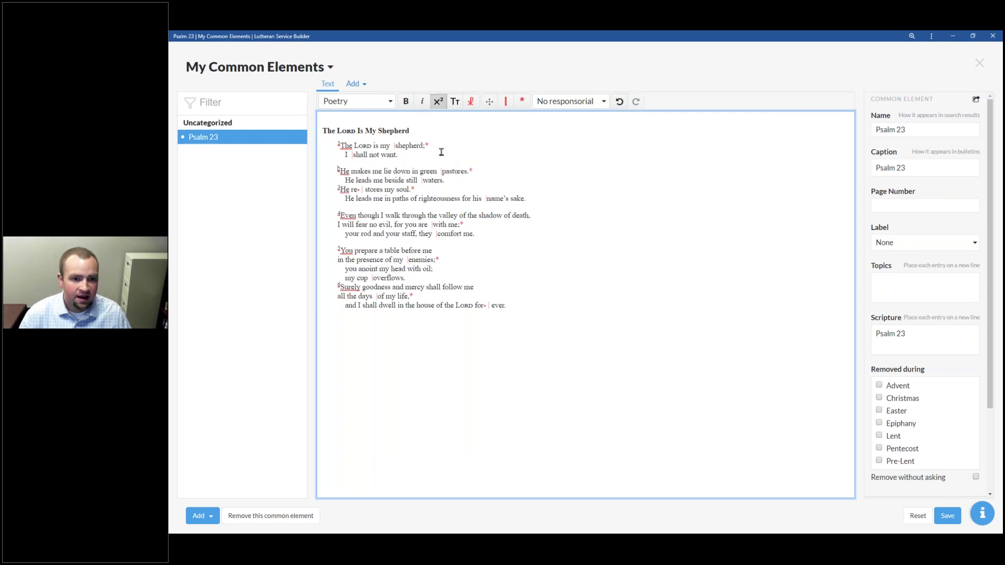
key("Down")
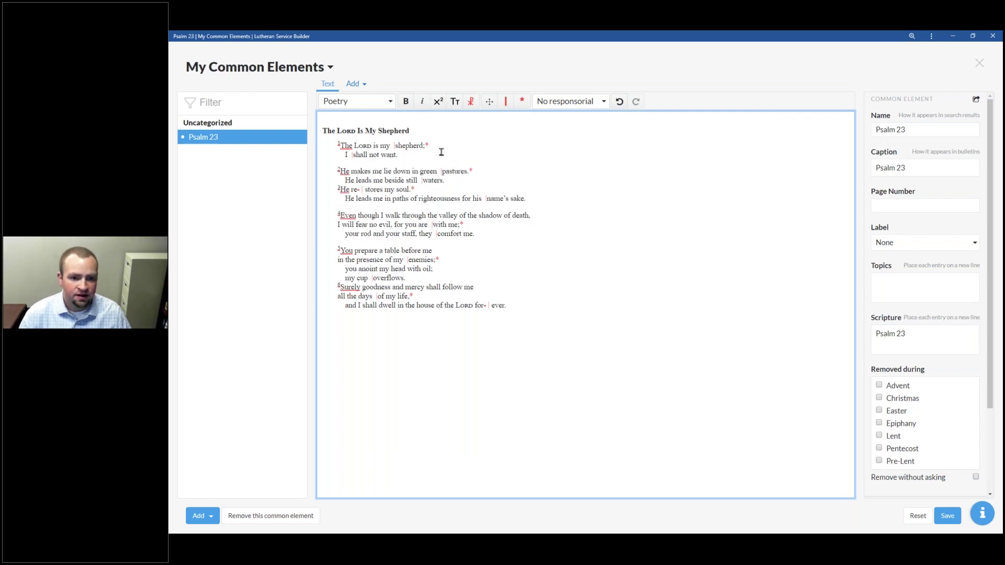
key("Delete")
key("Return")
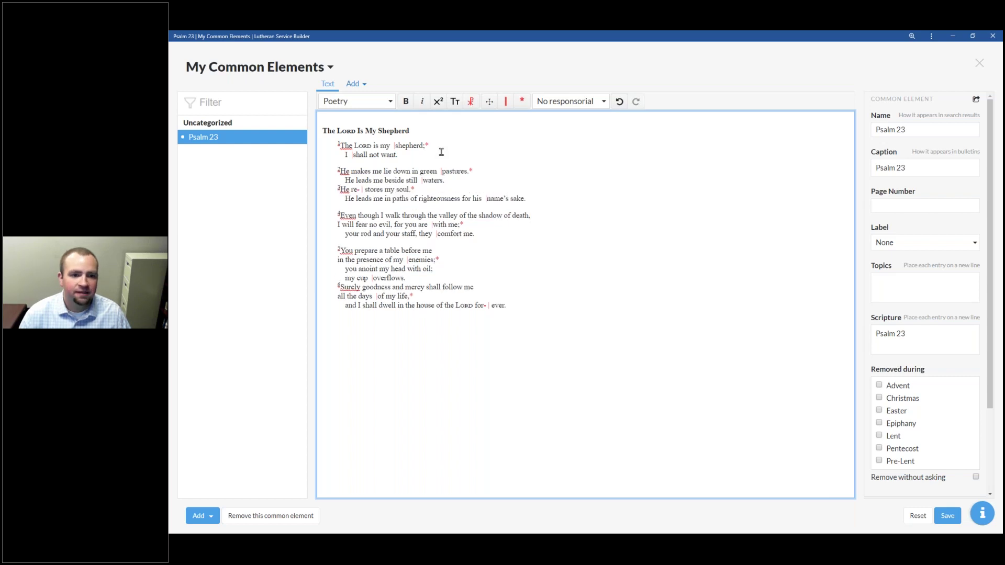
key("BackSpace")
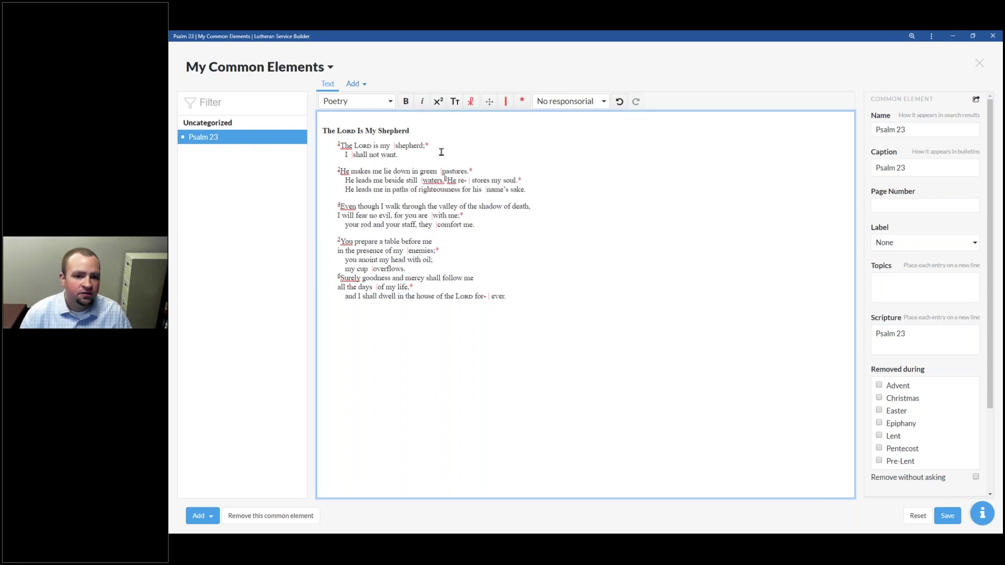
key("Return")
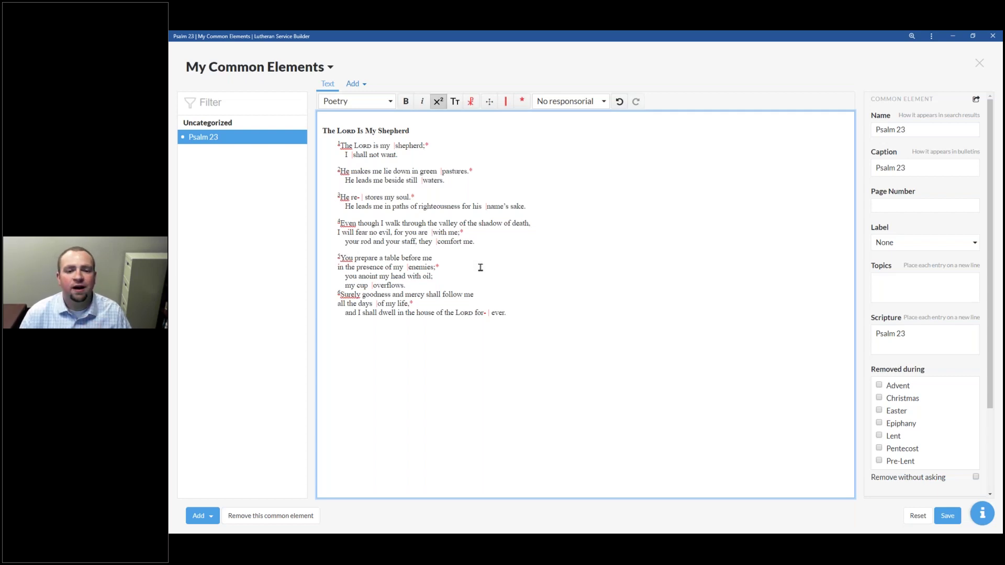
left_click(473, 281)
key("Right")
key("BackSpace")
key("Return")
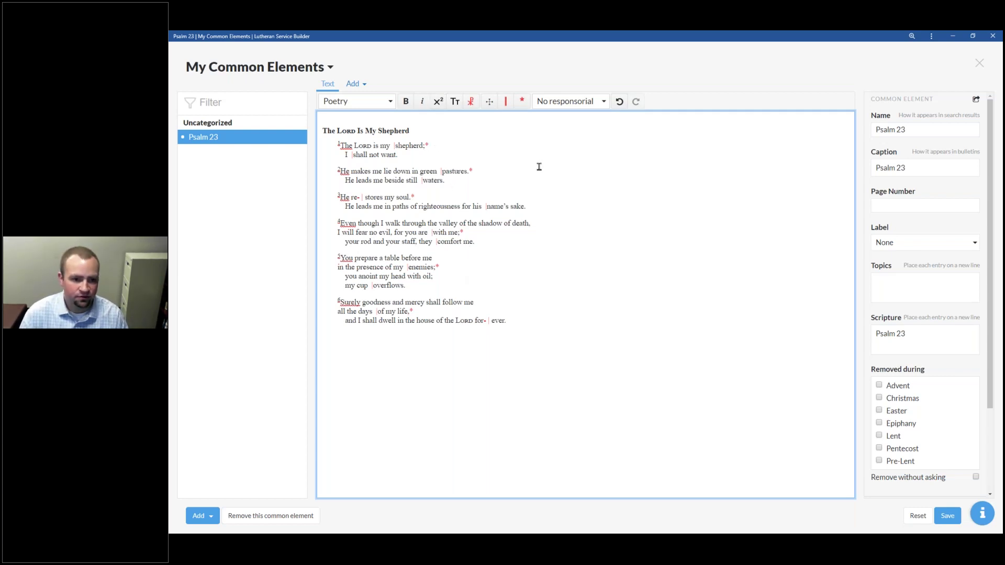
Step: Mark verse 1 Pastor, verse 2 Congregation, and verse 3 Pastor
left_click(601, 102)
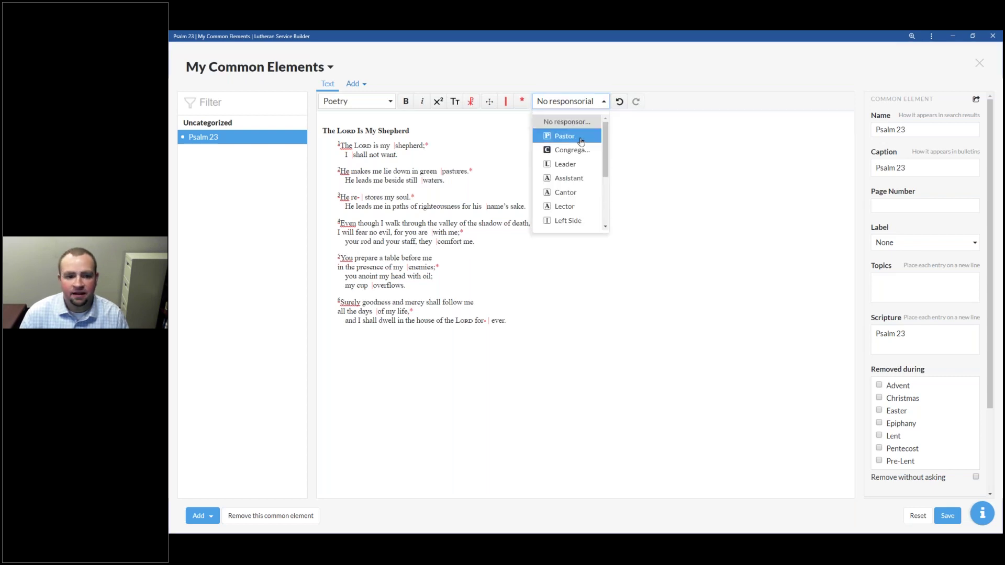
left_click(575, 136)
left_click(551, 163)
left_click(595, 101)
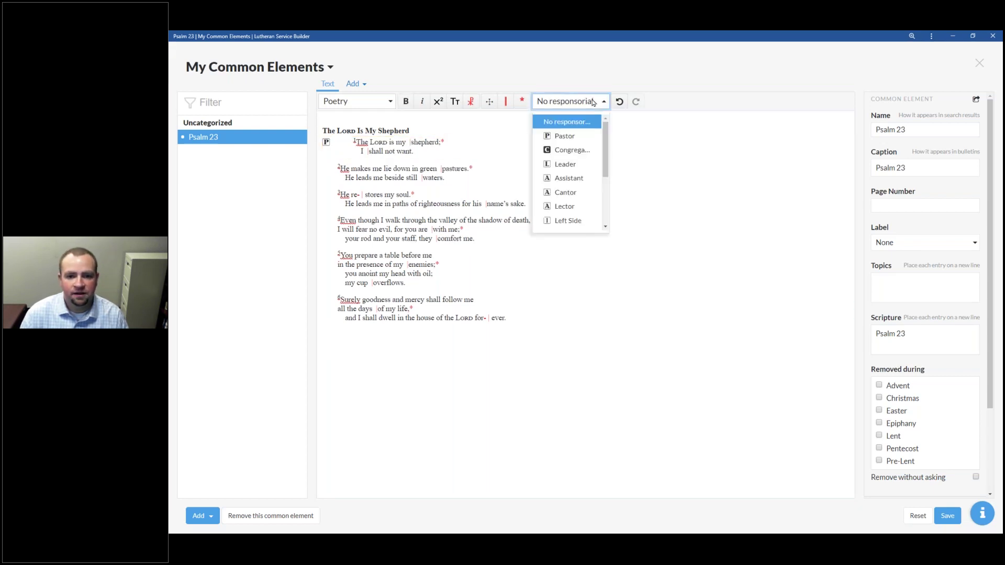
left_click(585, 151)
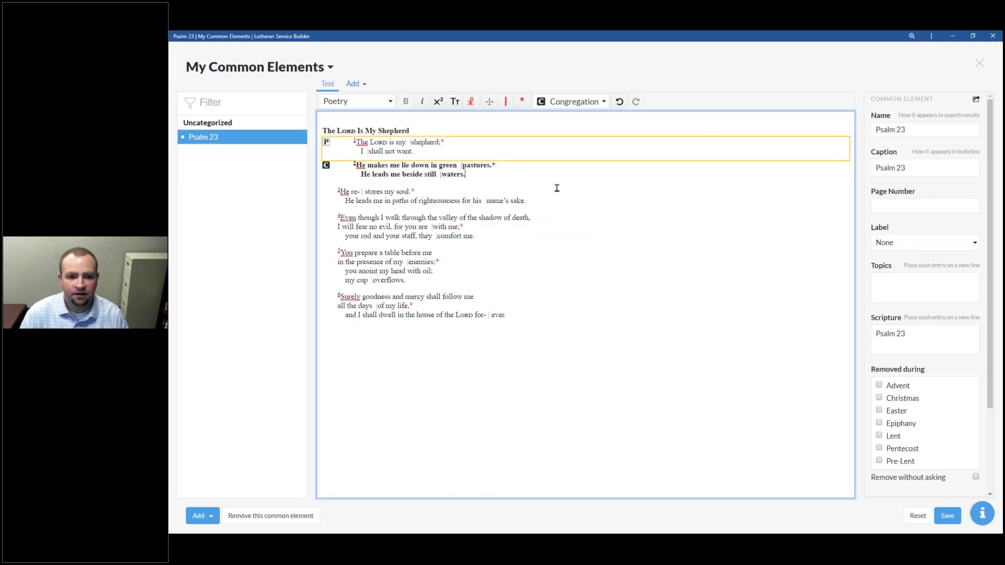
left_click(592, 103)
left_click(582, 139)
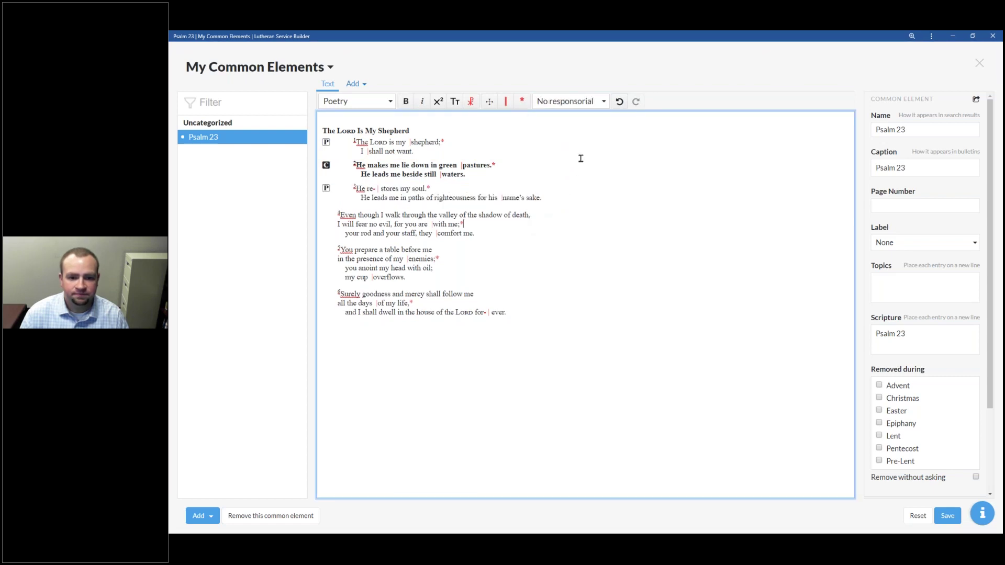
Step: Mark verse 4 Congregation, verse 5 Pastor, and verse 6 Congregation
left_click(594, 101)
left_click(585, 150)
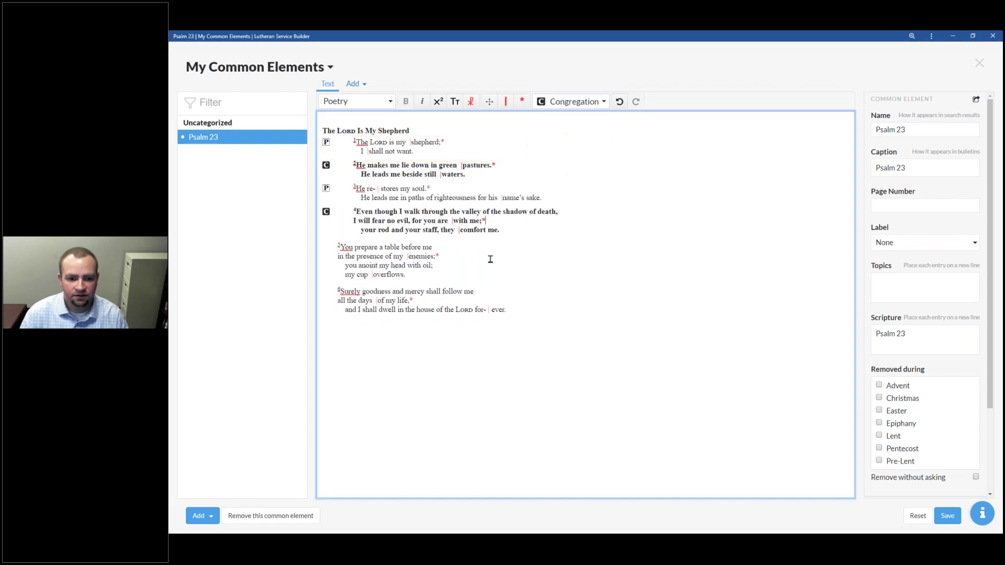
left_click(583, 107)
left_click(564, 135)
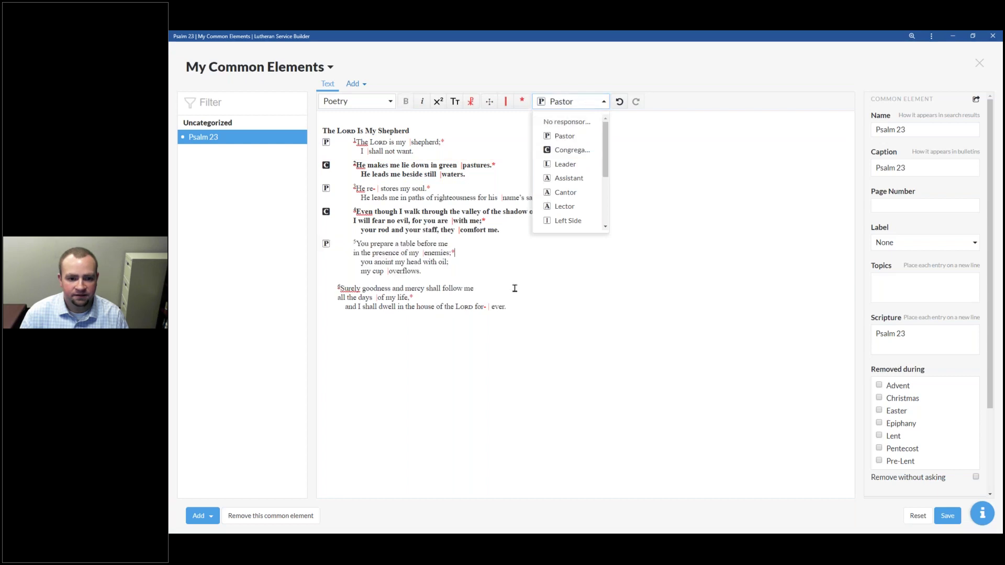
left_click(588, 103)
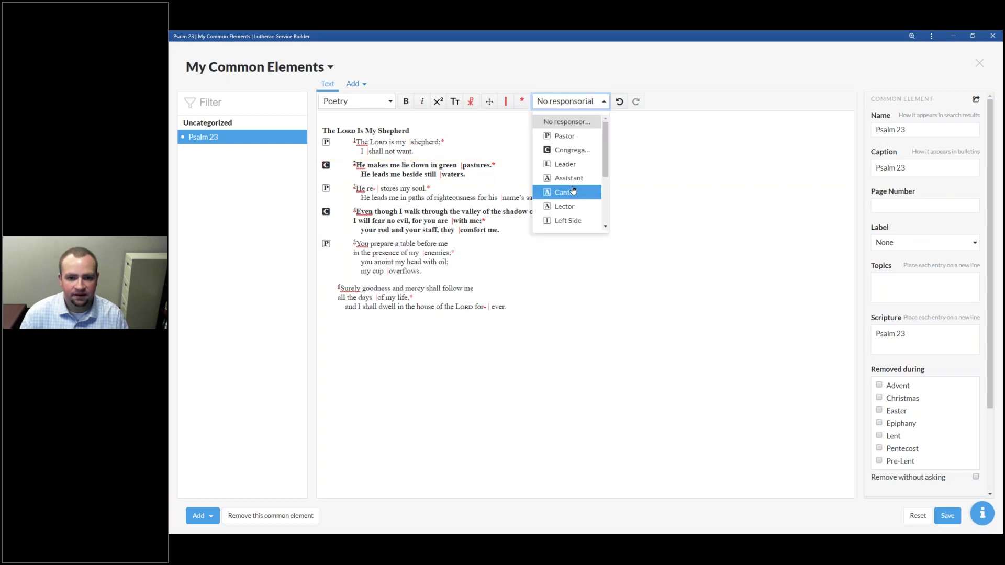
left_click(572, 151)
Step: Check the Pastor/Congregation marking on each verse of the psalm
left_click(461, 154)
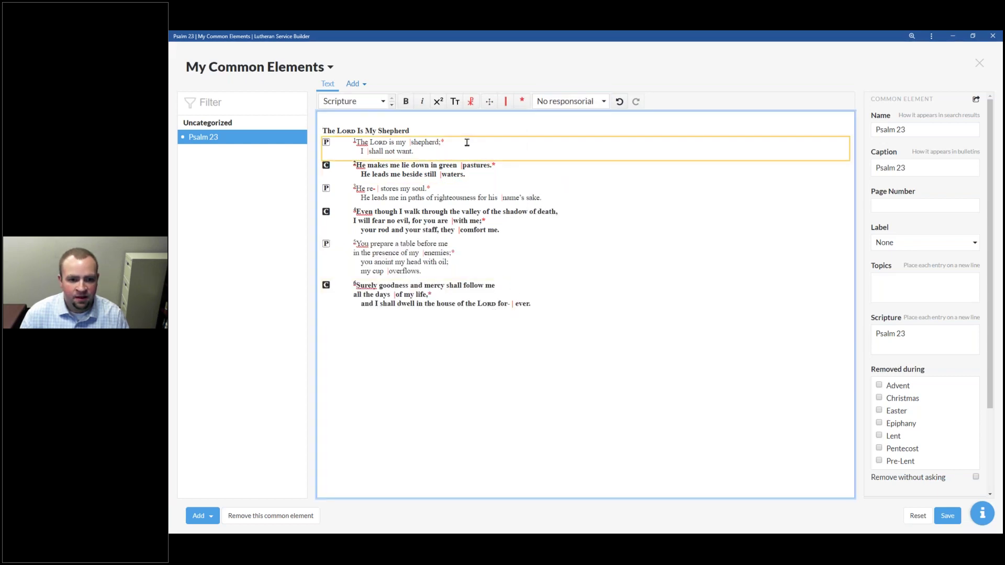
left_click(477, 180)
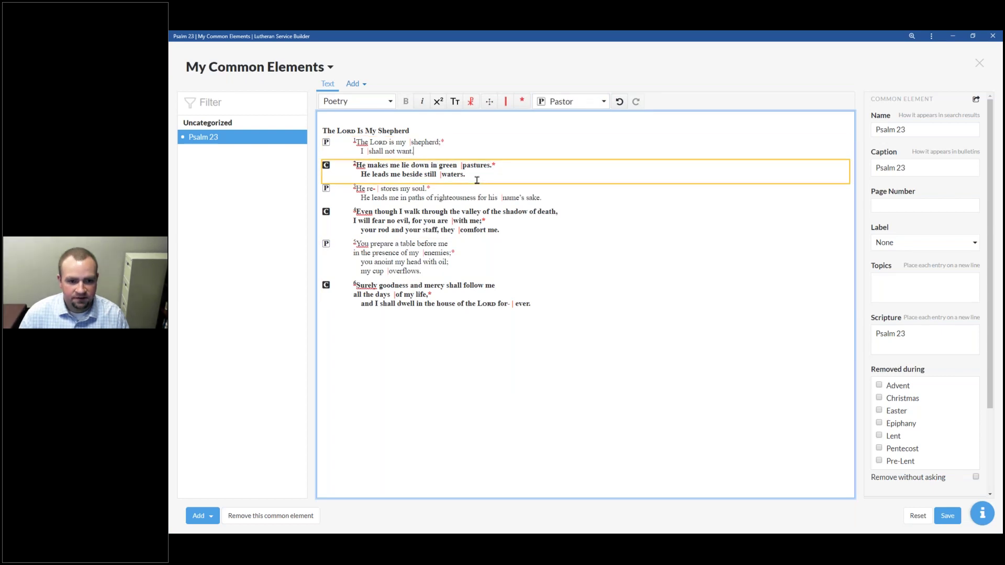
left_click(442, 197)
left_click(429, 246)
left_click(493, 318)
left_click(521, 379)
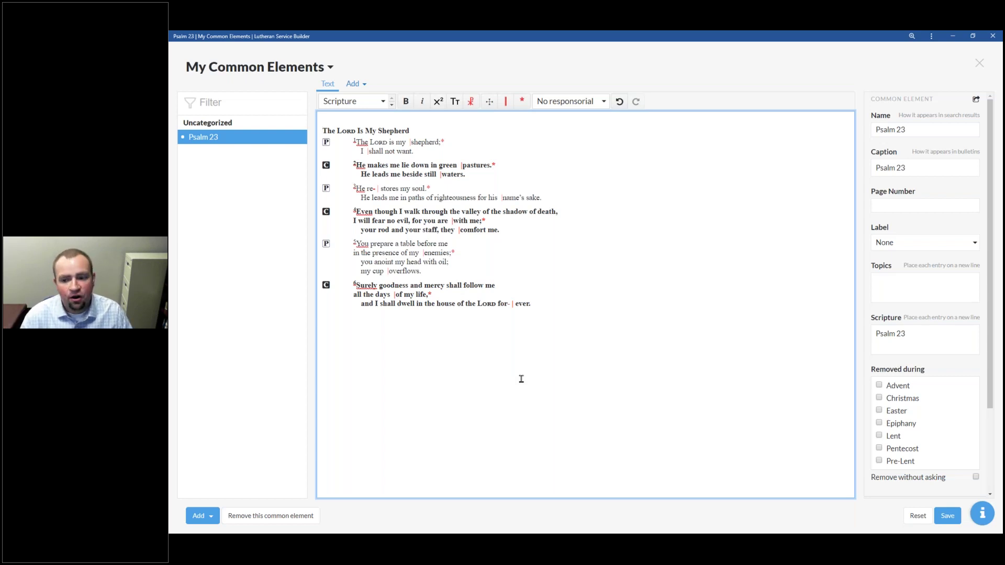
scroll(927, 276, "down", 2)
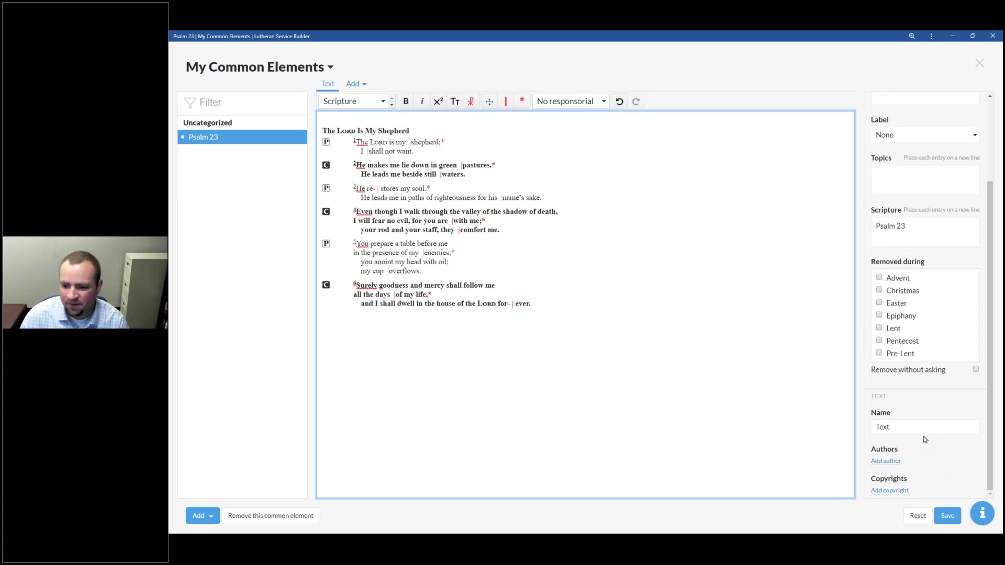
scroll(924, 438, "up", 2)
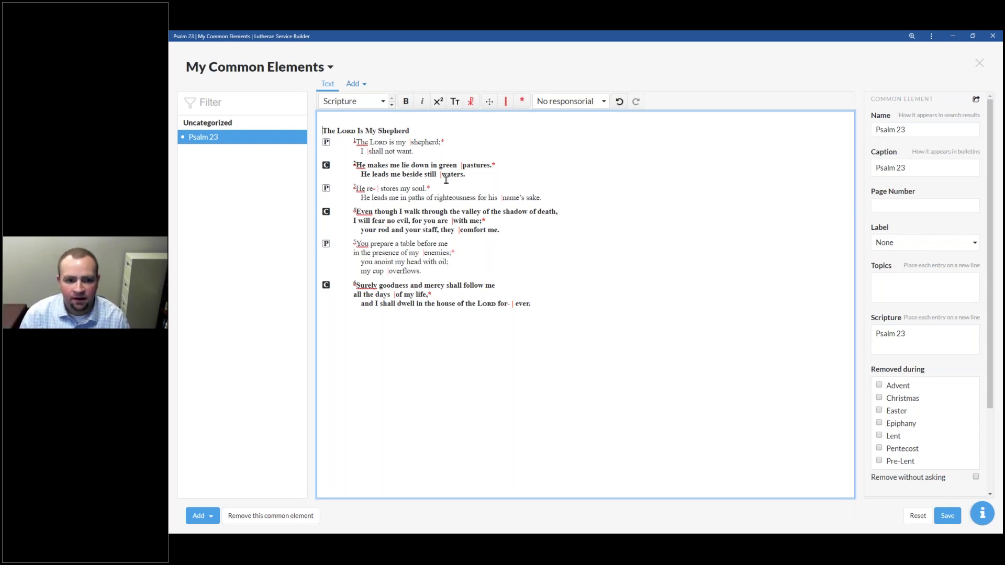
left_click(354, 84)
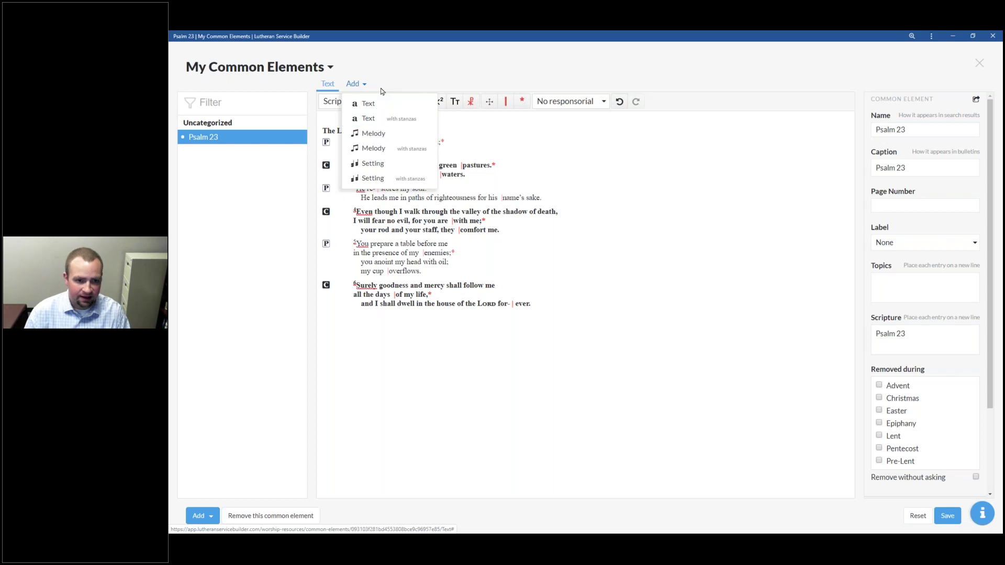
Step: Save Psalm 23, rename it 'Psalm 23 - Responsive', save again, and close My Common Elements
left_click(402, 86)
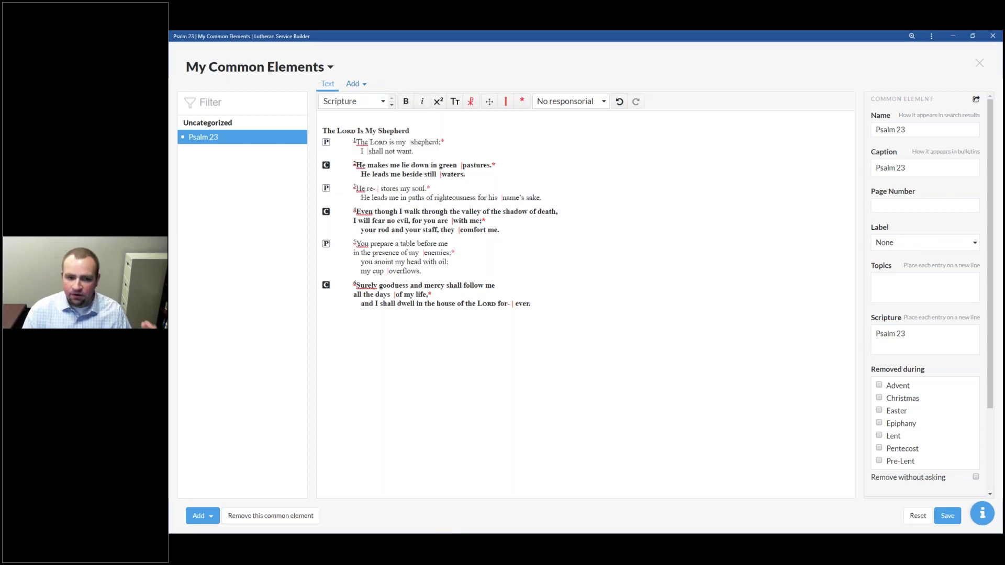
left_click(951, 518)
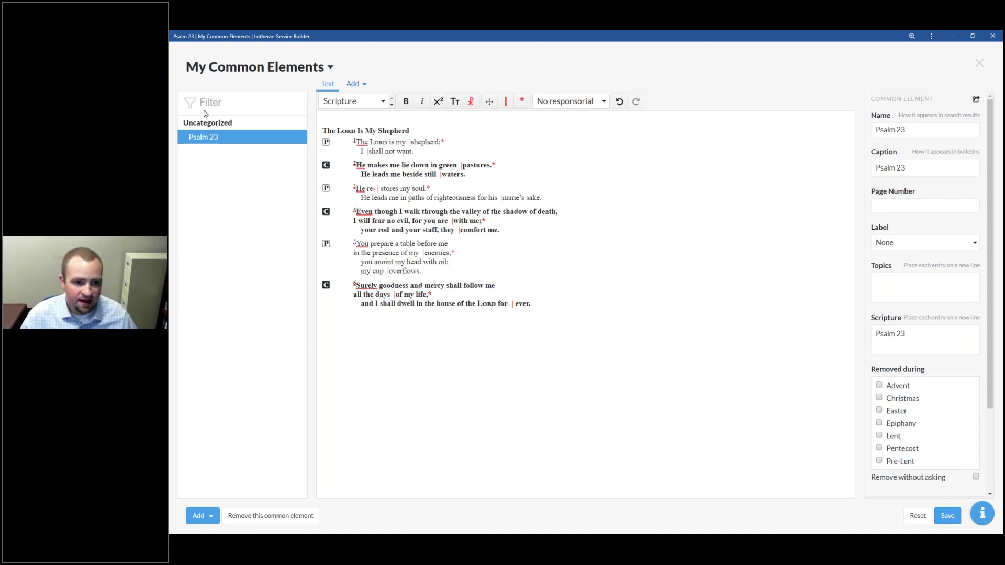
double_click(228, 138)
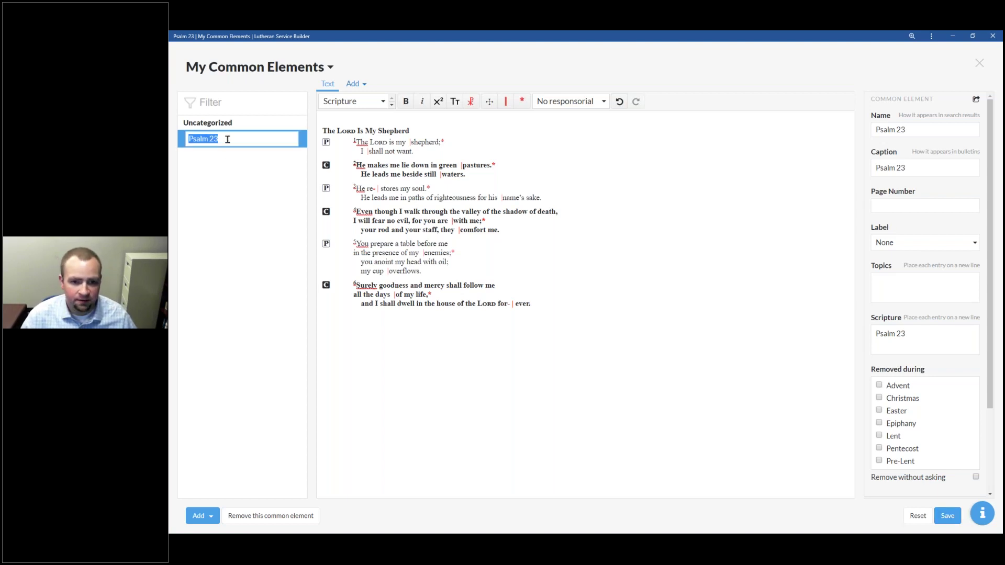
key("Escape")
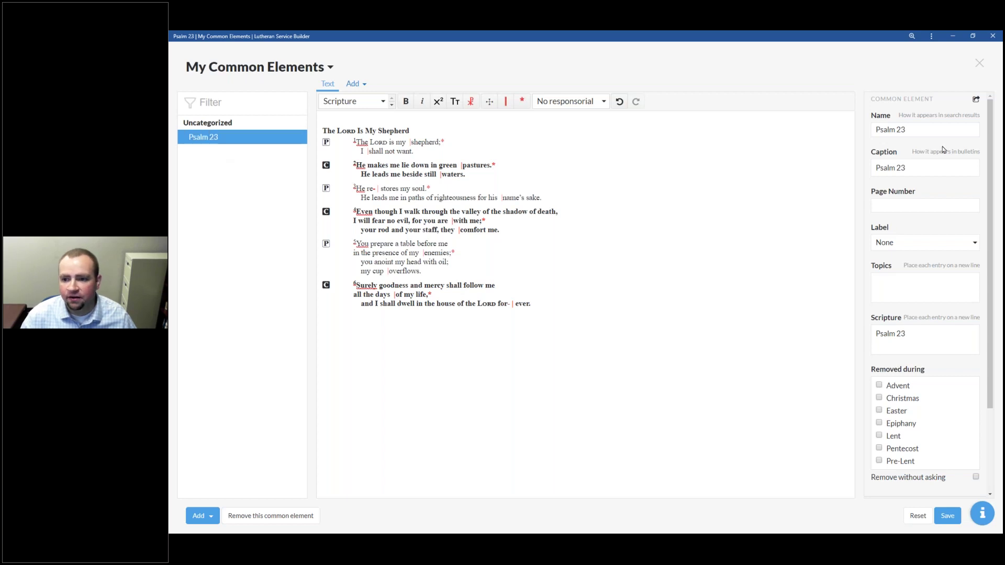
left_click(937, 129)
type("- Responsive")
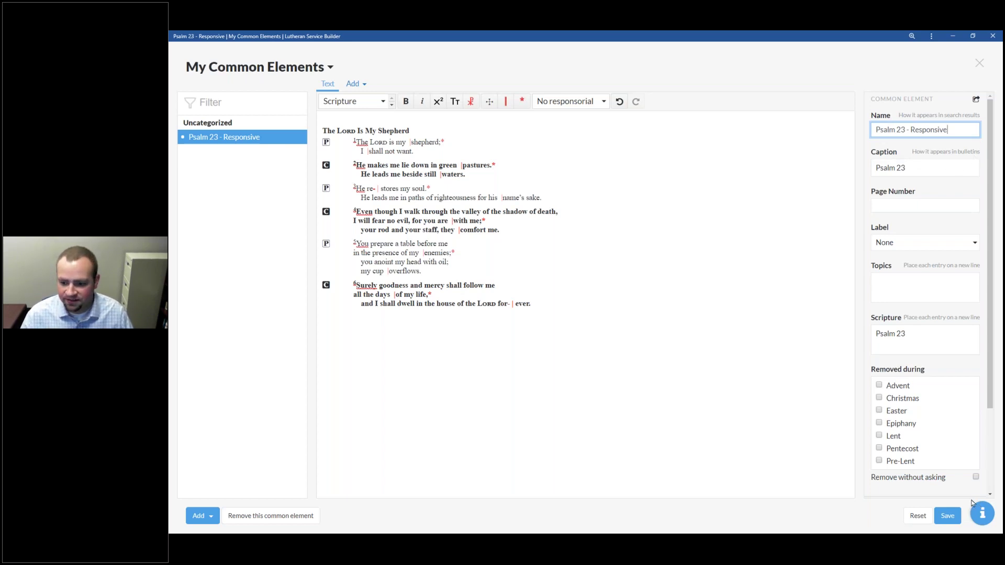
left_click(947, 515)
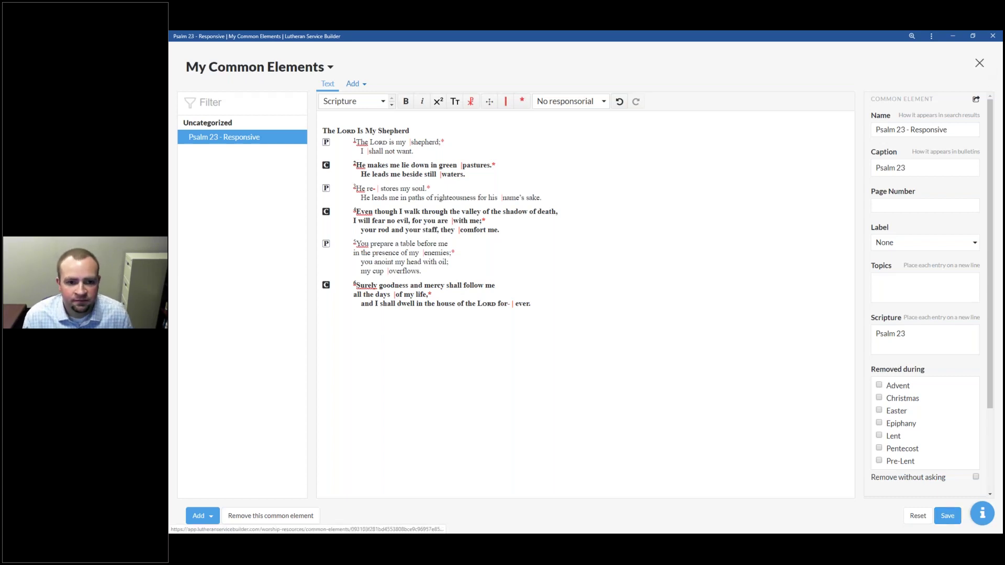
left_click(979, 63)
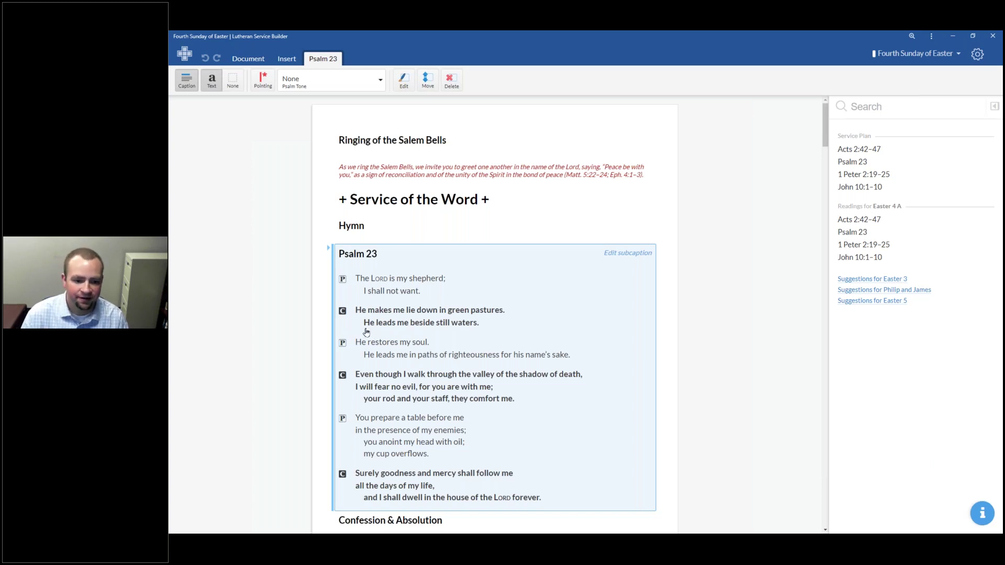
Step: Choose Edit from the Psalm 23 block's context menu in the service
right_click(427, 291)
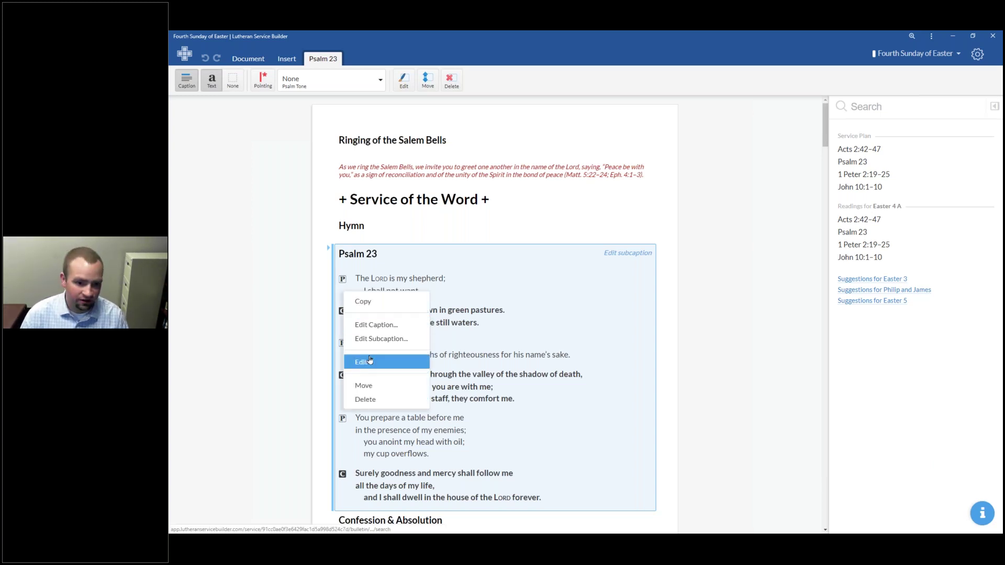
left_click(404, 363)
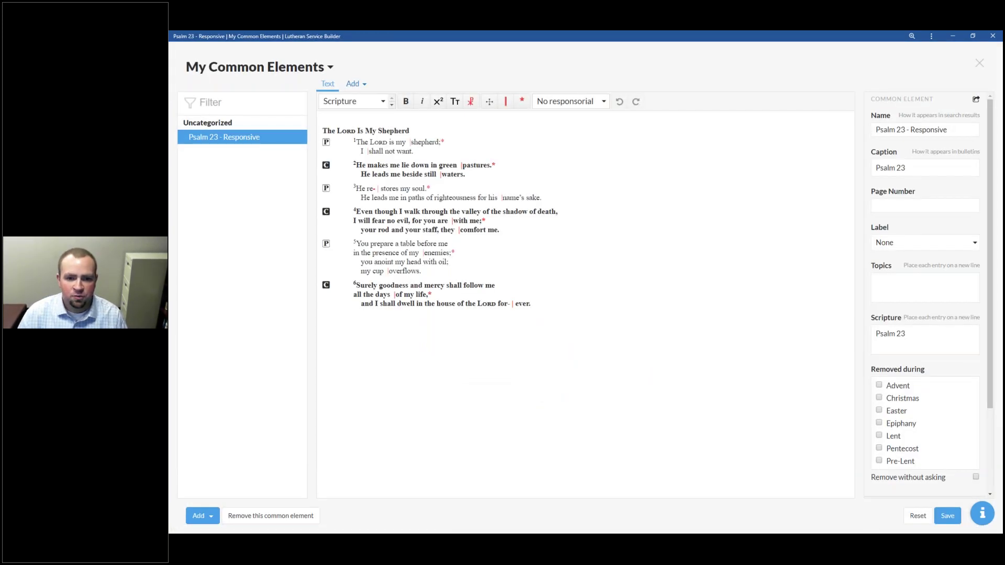
Step: Change Psalm 23's first-stanza speaker to Lector, trying Assistant and Cantor along the way
left_click(436, 151)
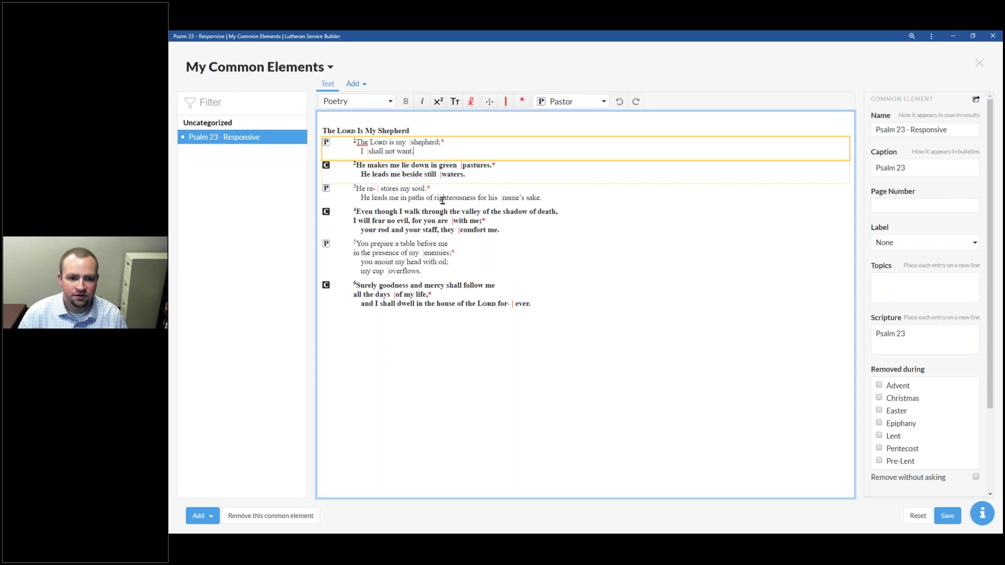
left_click(439, 178)
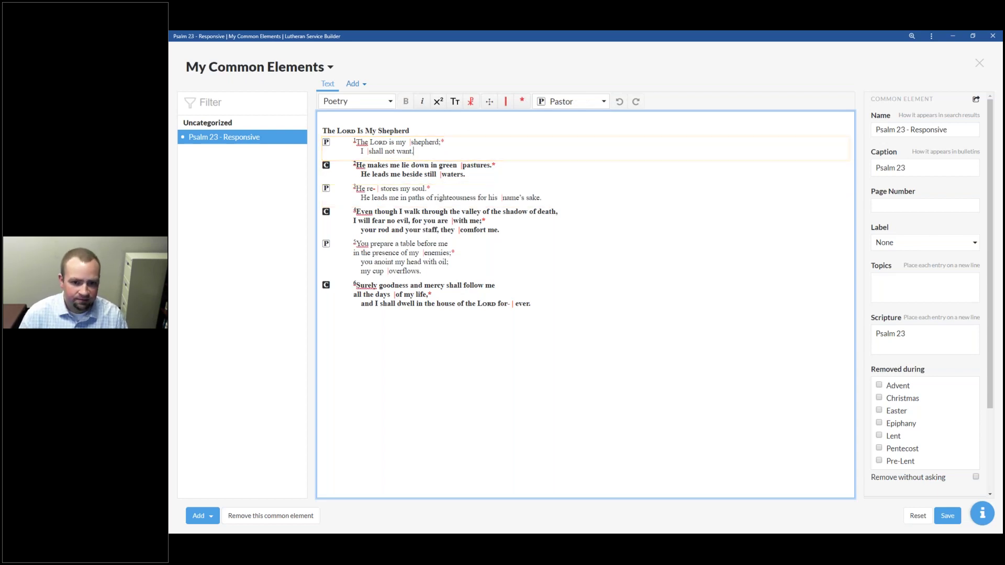
left_click(604, 102)
left_click_drag(607, 159, 603, 221)
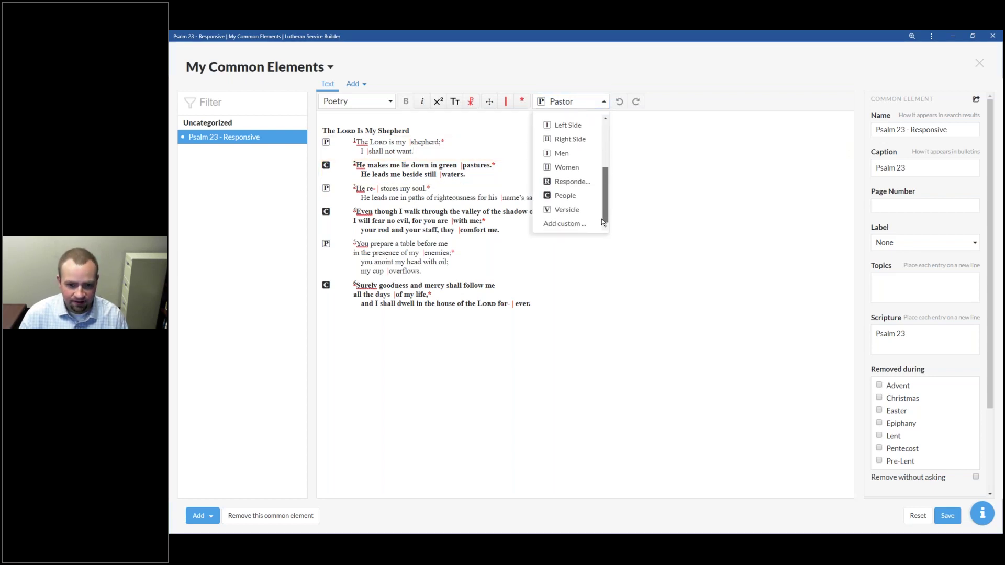
scroll(570, 194, "up", 5)
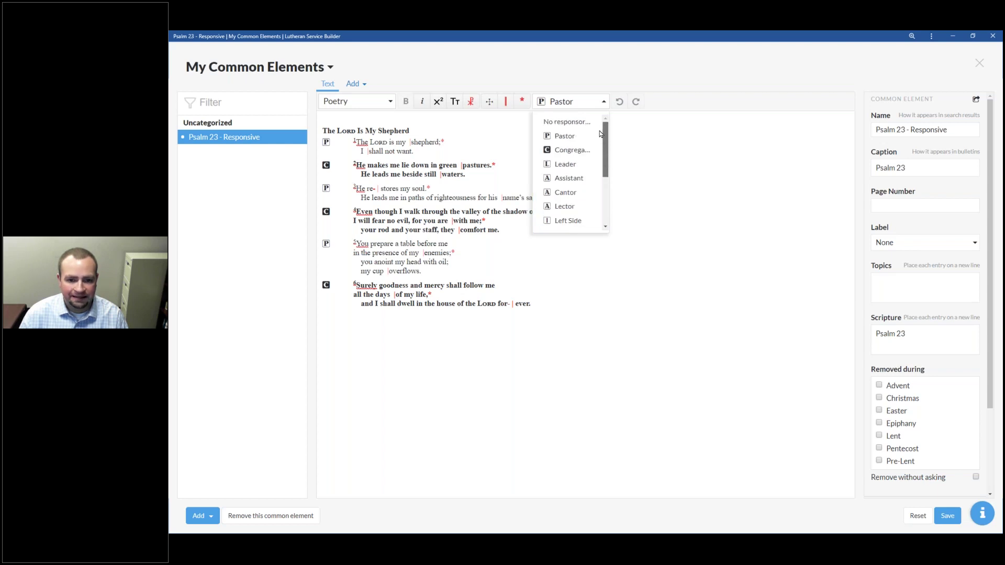
left_click_drag(600, 135, 604, 112)
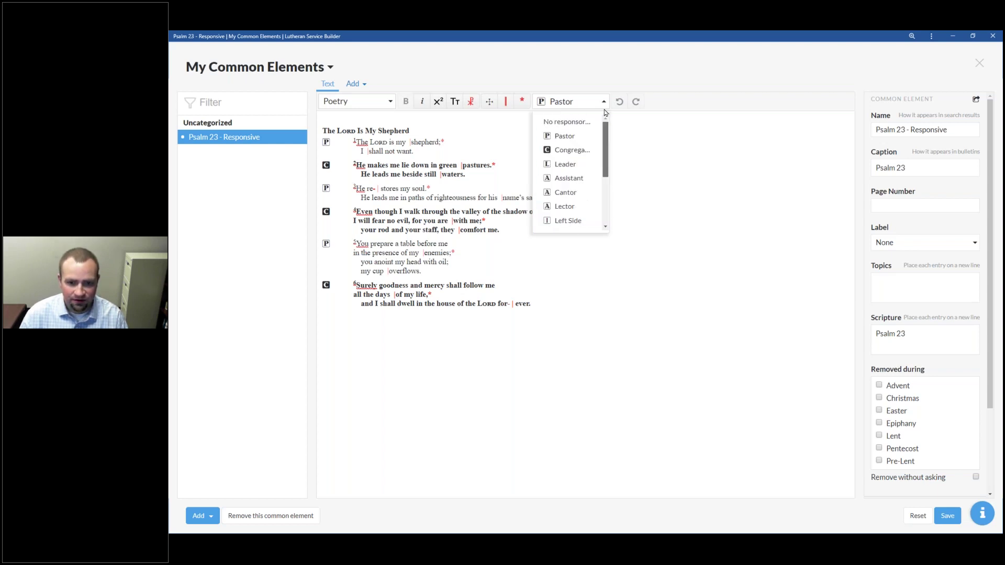
left_click(579, 180)
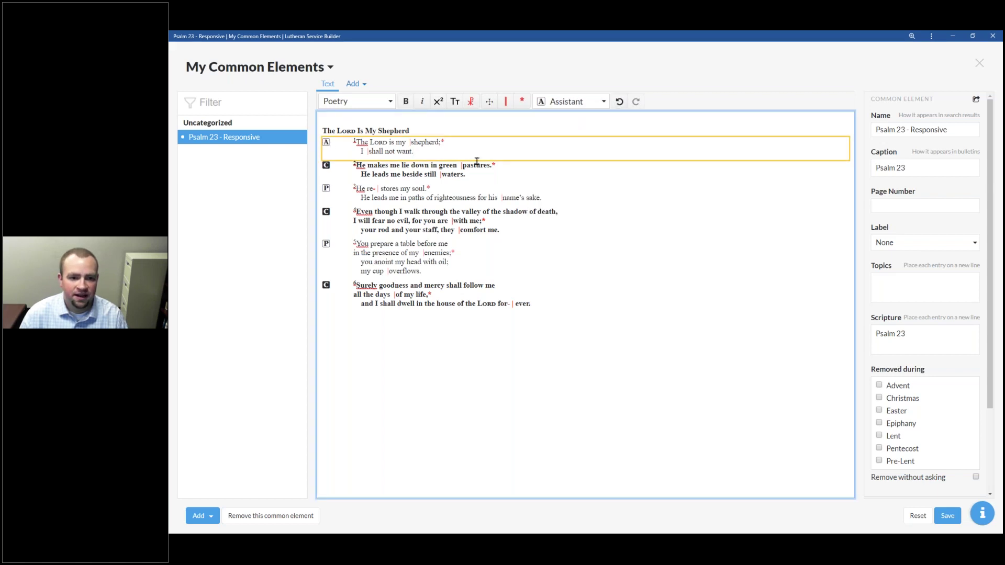
left_click(597, 105)
left_click(565, 192)
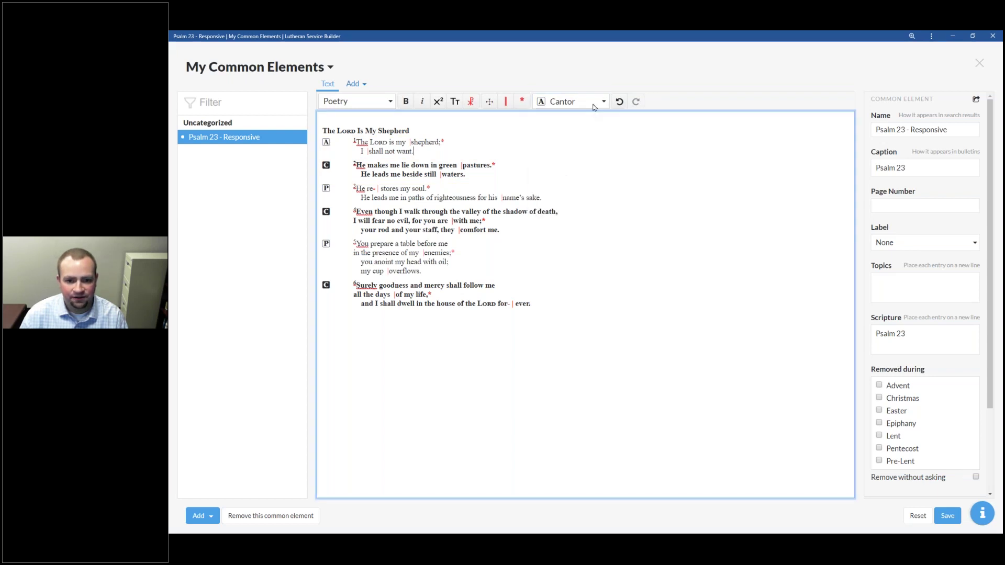
left_click(576, 101)
left_click(573, 204)
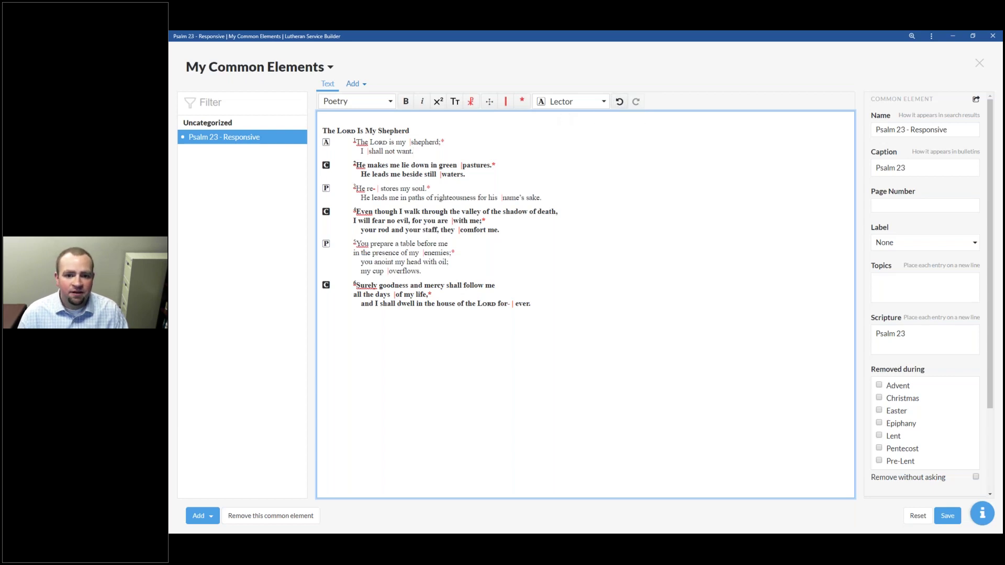
Step: Scroll the speaker list down and choose Add custom... to create a new speaker
left_click(602, 101)
left_click_drag(607, 152, 607, 204)
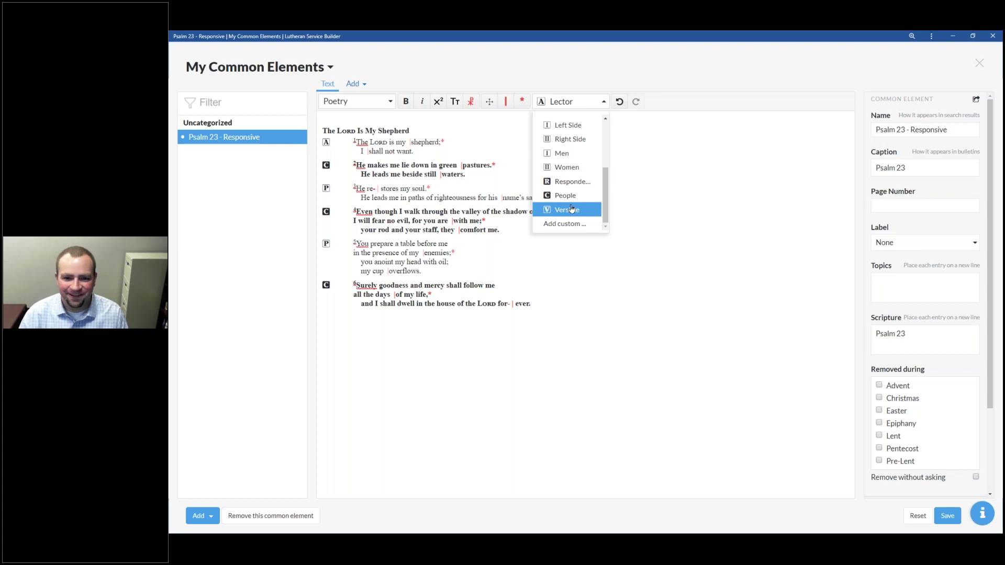
mouse_move(606, 198)
left_mouse_down()
mouse_move(607, 150)
mouse_move(606, 210)
left_mouse_up()
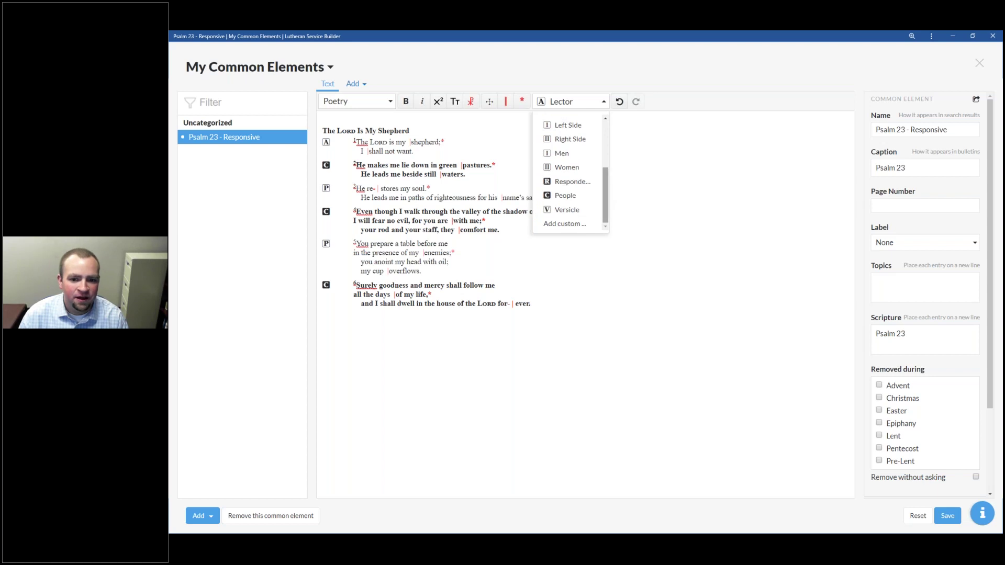
left_click(564, 225)
Step: Add a custom speaker named 'Vicar' with the symbol V to the first stanza
left_click(546, 287)
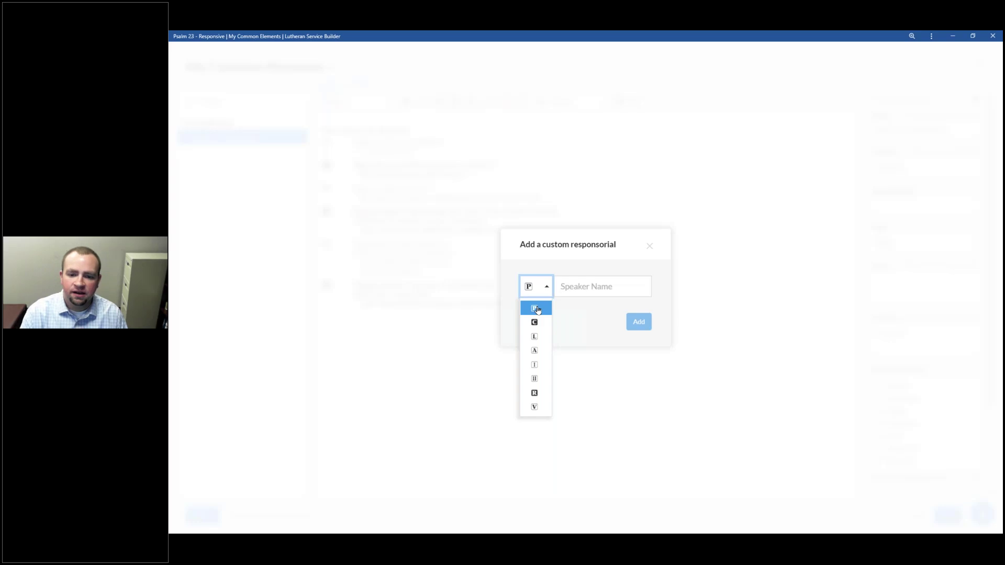
left_click(539, 406)
key("Tab")
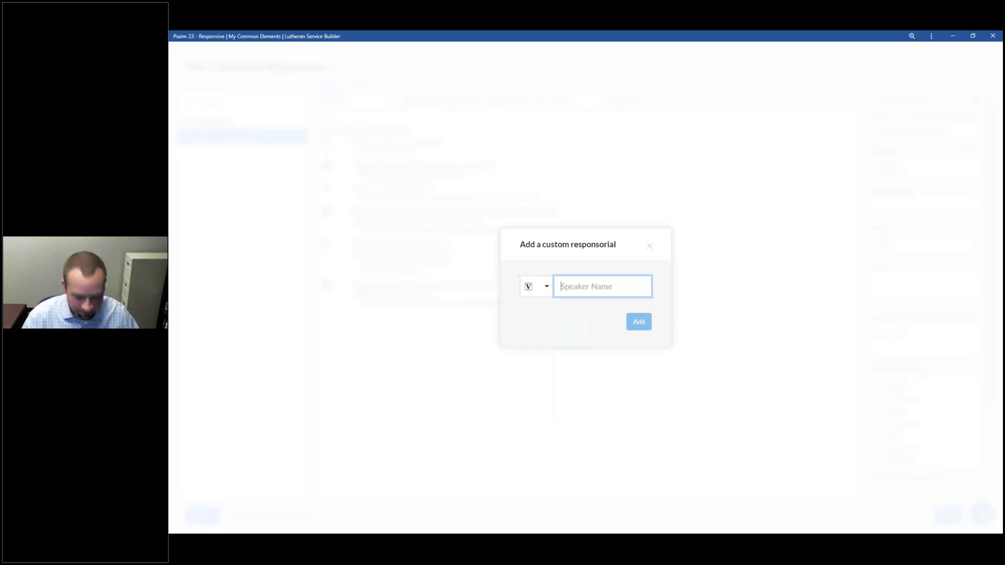
type("Vicar")
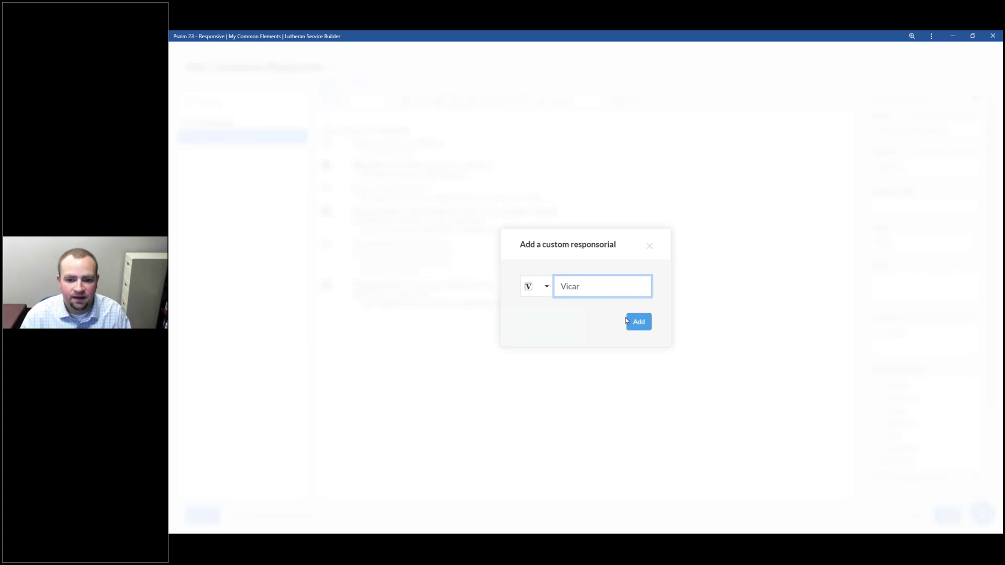
left_click(631, 321)
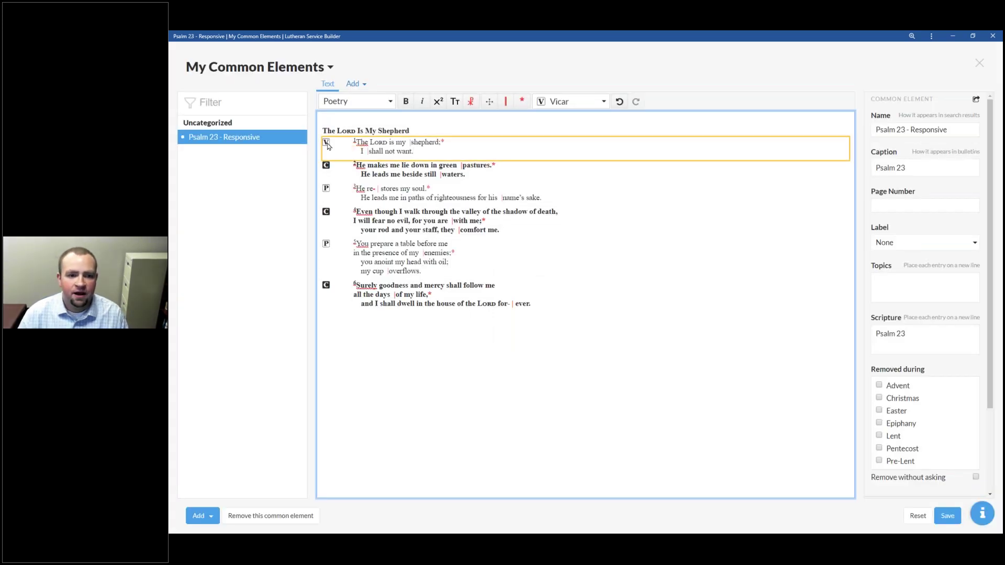
Step: Check both stanzas' speakers, look over the list now including Vicar, and close the Psalm editor
left_click(382, 175)
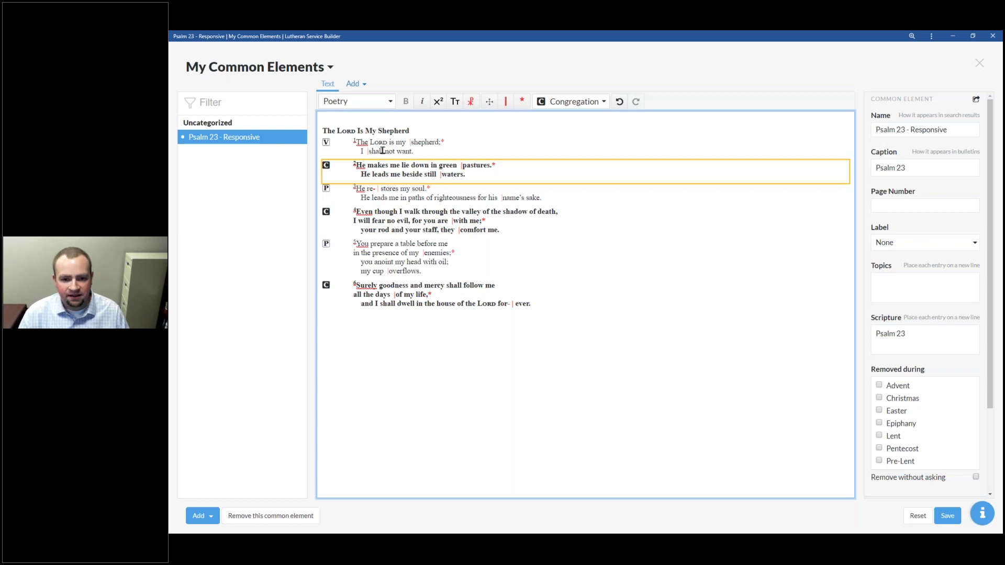
left_click(382, 151)
left_click(573, 101)
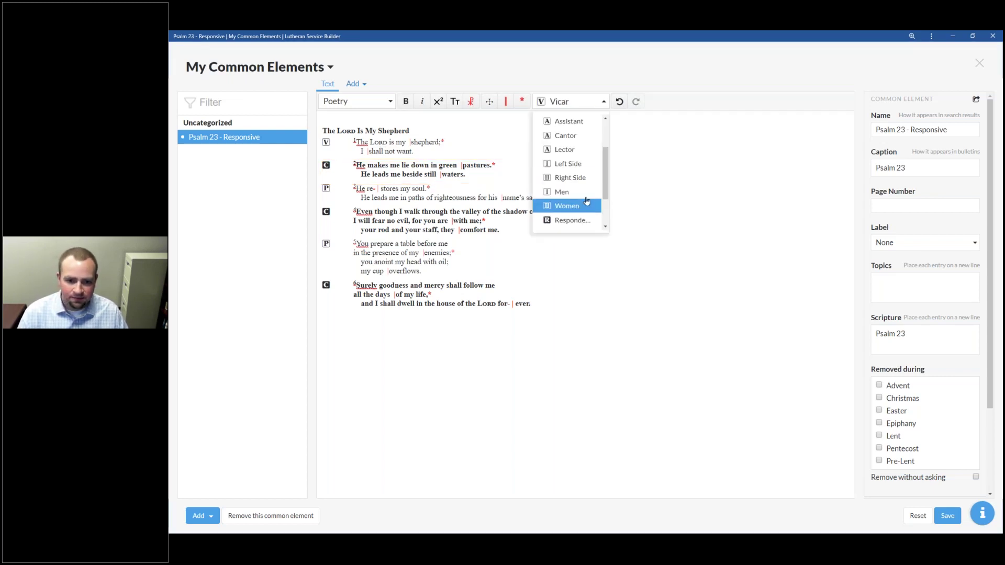
left_click_drag(605, 180, 619, 101)
scroll(565, 139, "down", 3)
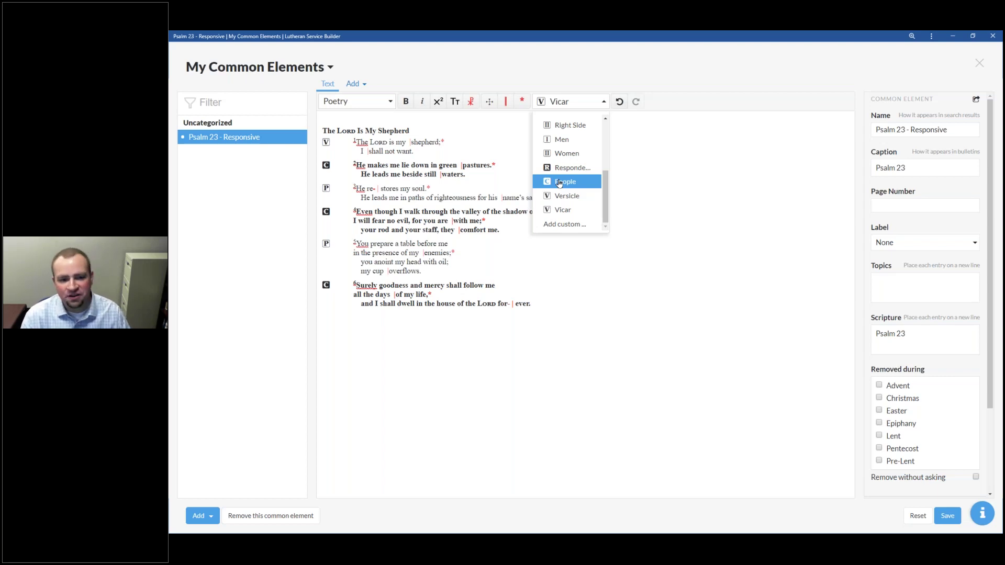
left_click(979, 64)
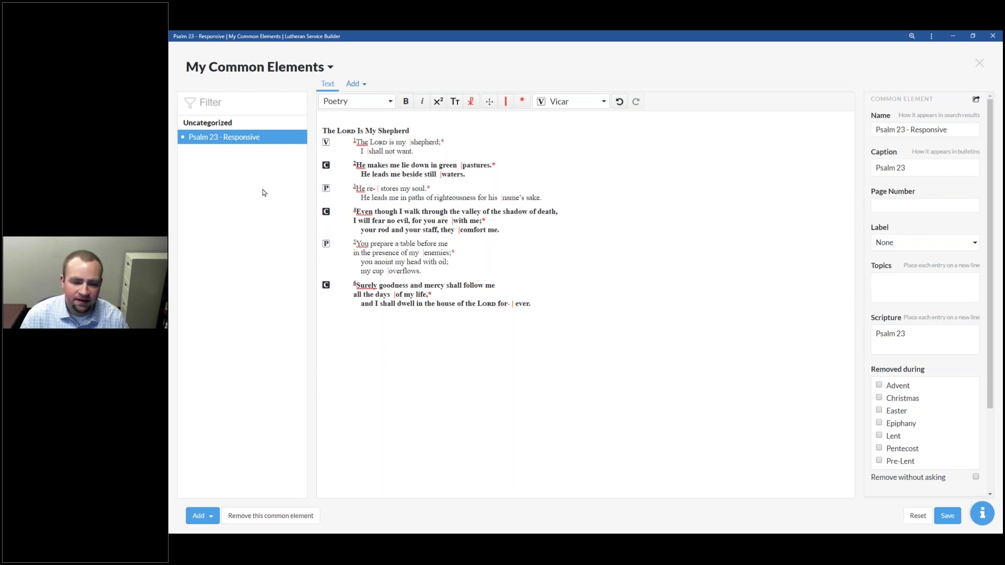
key("alt+Tab")
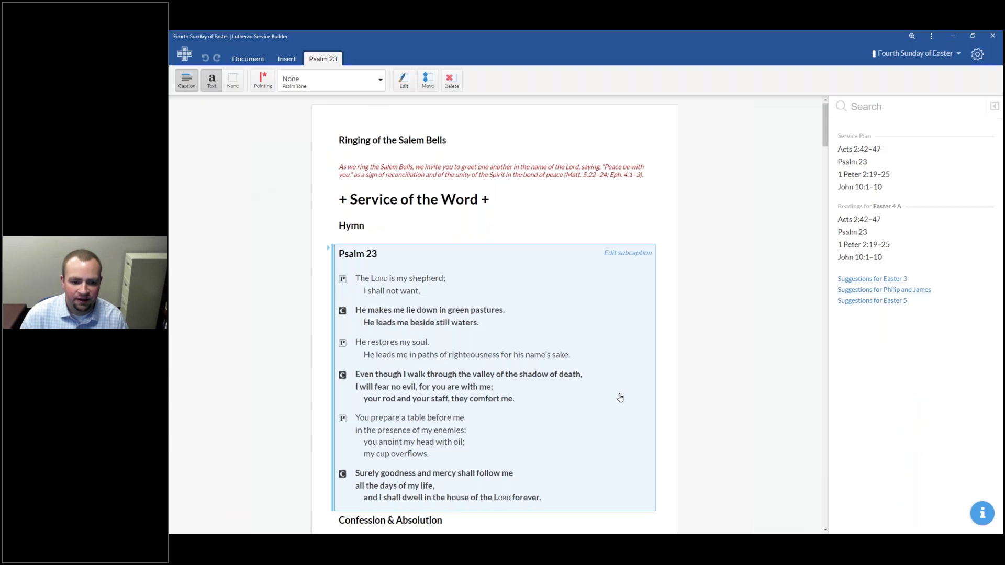
Step: Select the Kyrie in the Fourth Sunday of Easter service and open it in the editor
scroll(620, 398, "down", 10)
scroll(580, 378, "up", 1)
scroll(581, 378, "down", 2)
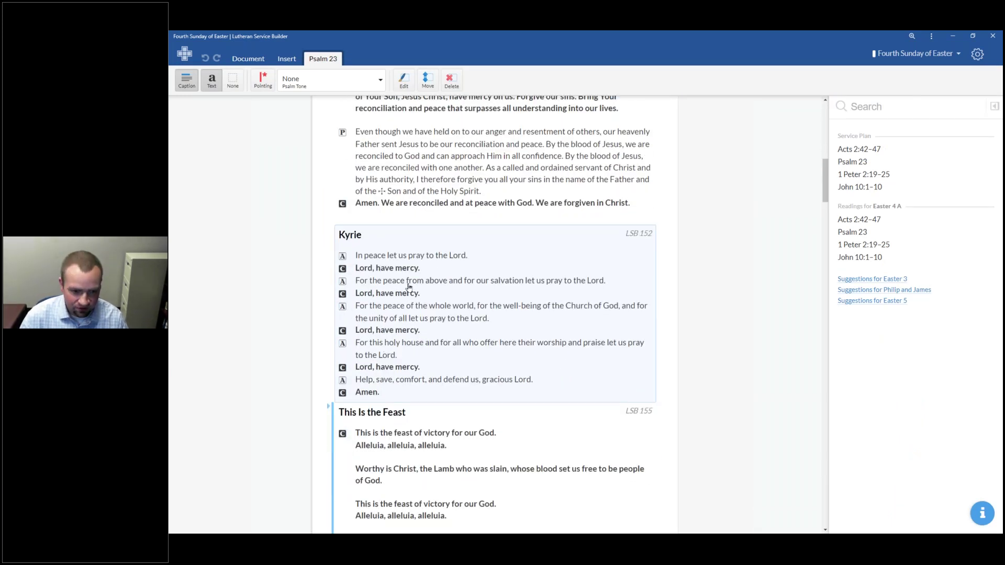
left_click(408, 287)
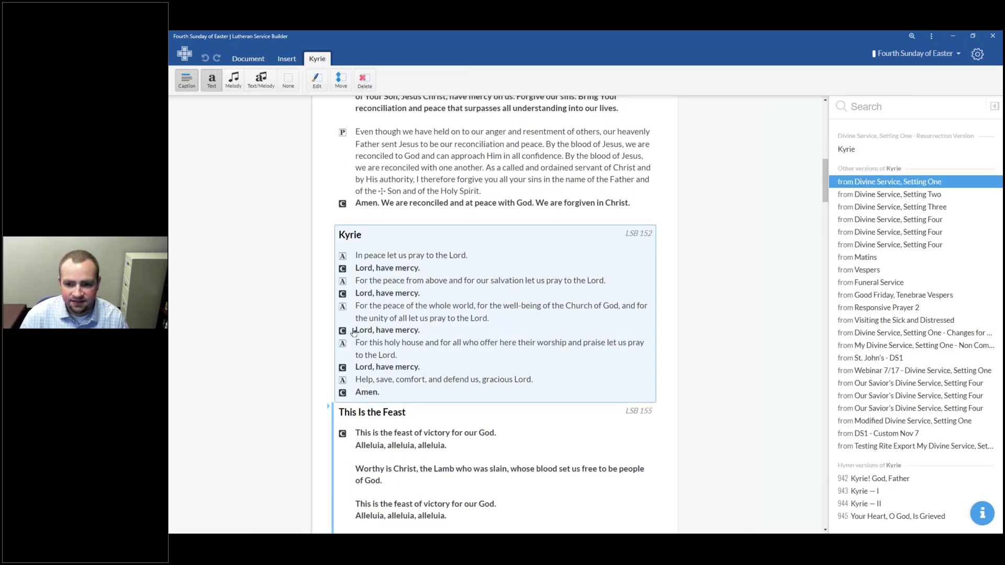
right_click(540, 350)
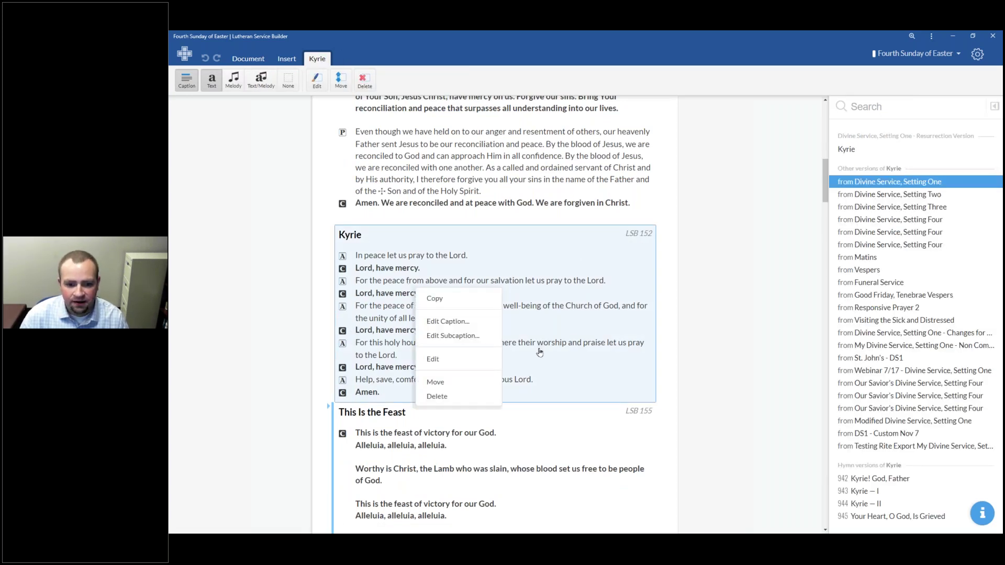
left_click(451, 361)
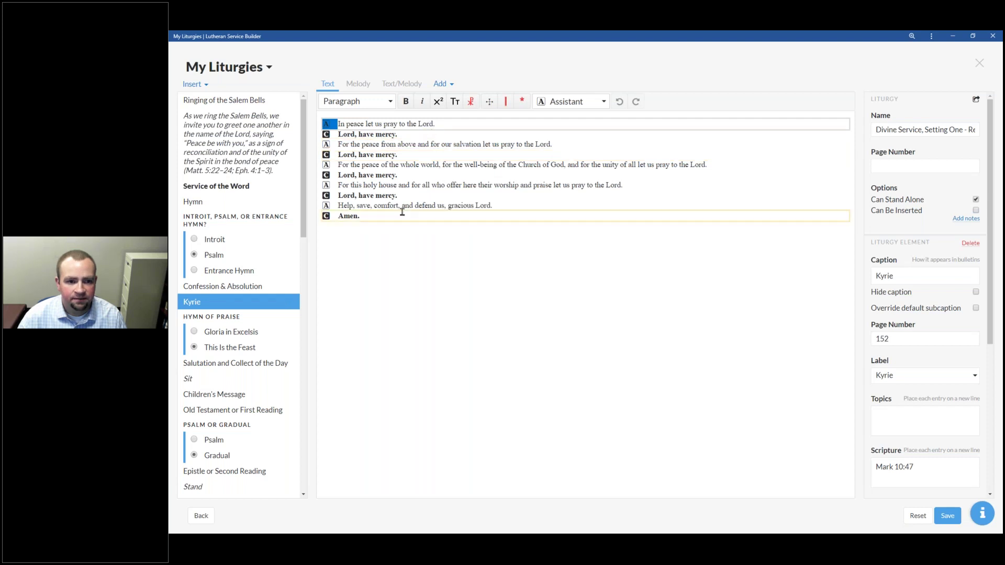
Step: Make Pastor the speaker of the first petition, 'For the peace from above', and the whole-world petition
left_click(603, 103)
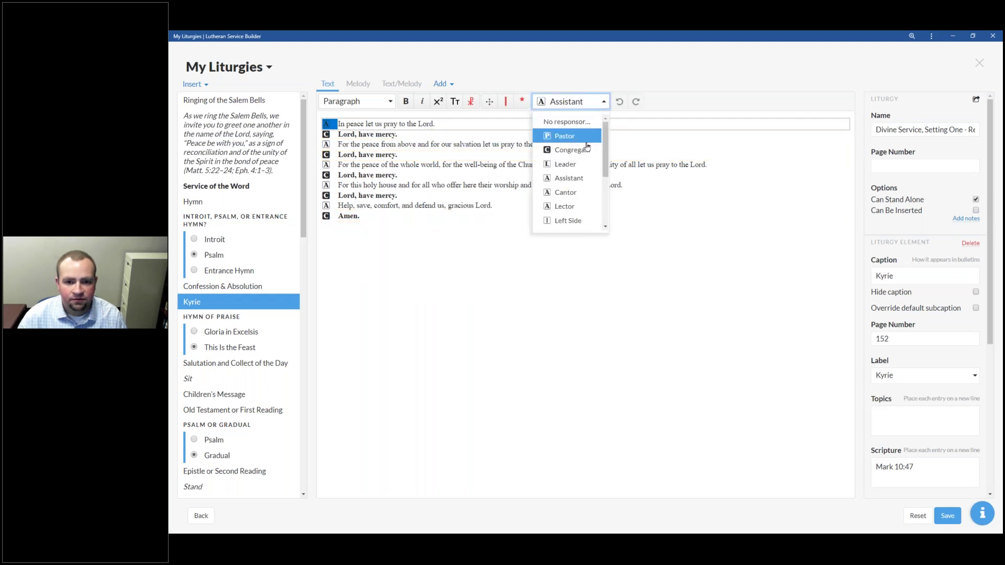
left_click(559, 135)
left_click(439, 146)
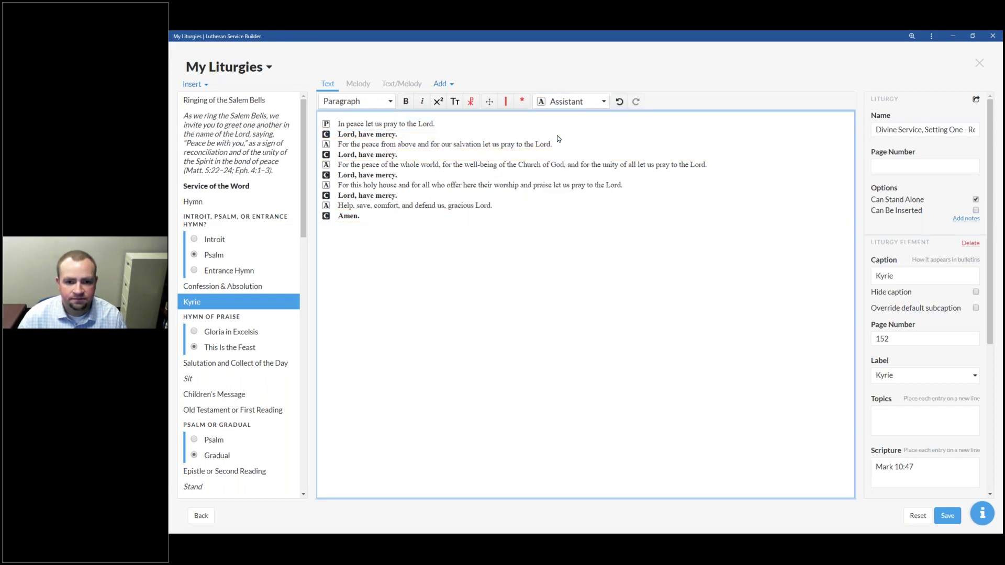
left_click(603, 102)
left_click(559, 135)
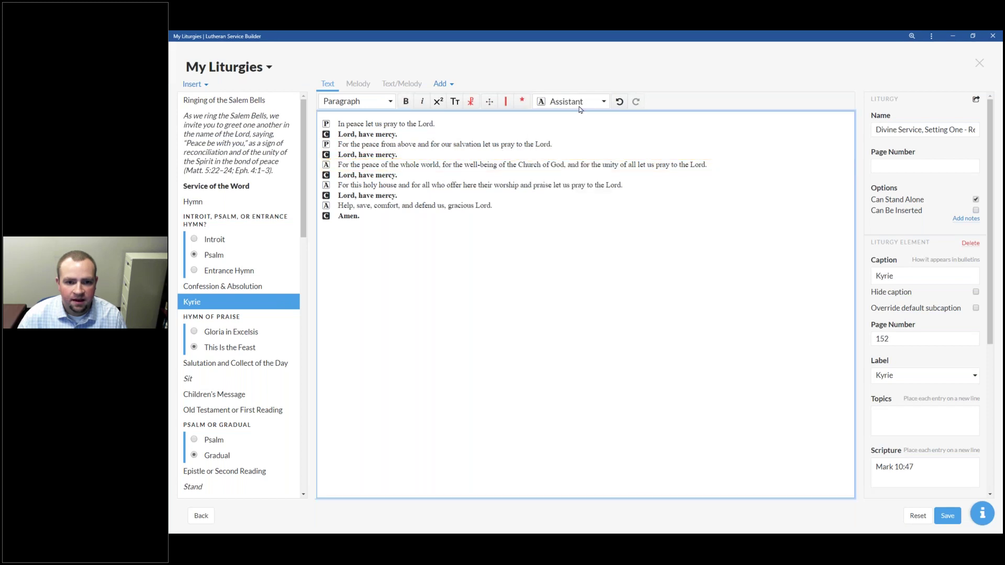
left_click(603, 101)
left_click(559, 136)
Step: Make Pastor the speaker of 'For this holy house' and 'Help, save, comfort'
left_click(439, 185)
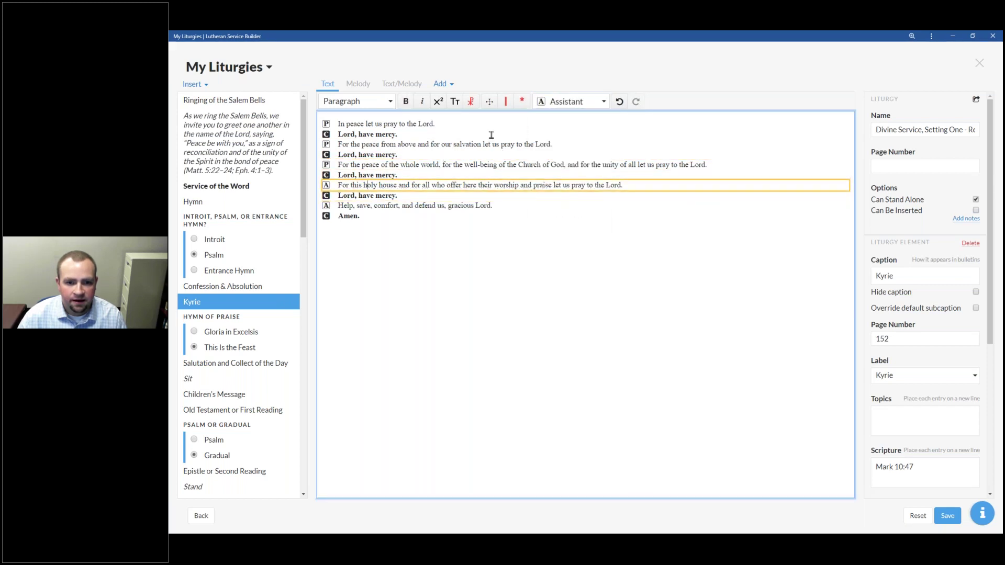
left_click(603, 101)
left_click(559, 137)
left_click(434, 204)
left_click(560, 103)
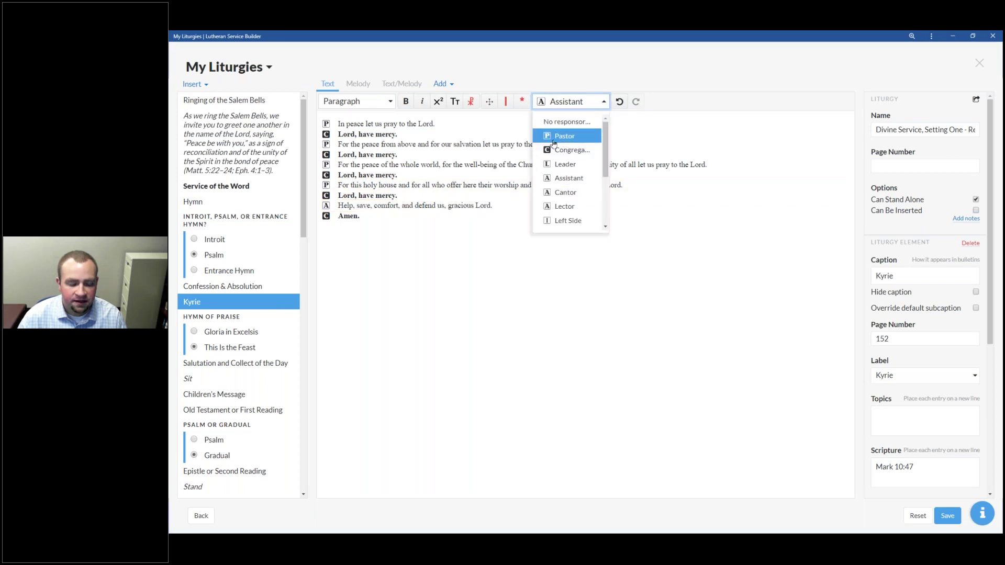
left_click(558, 136)
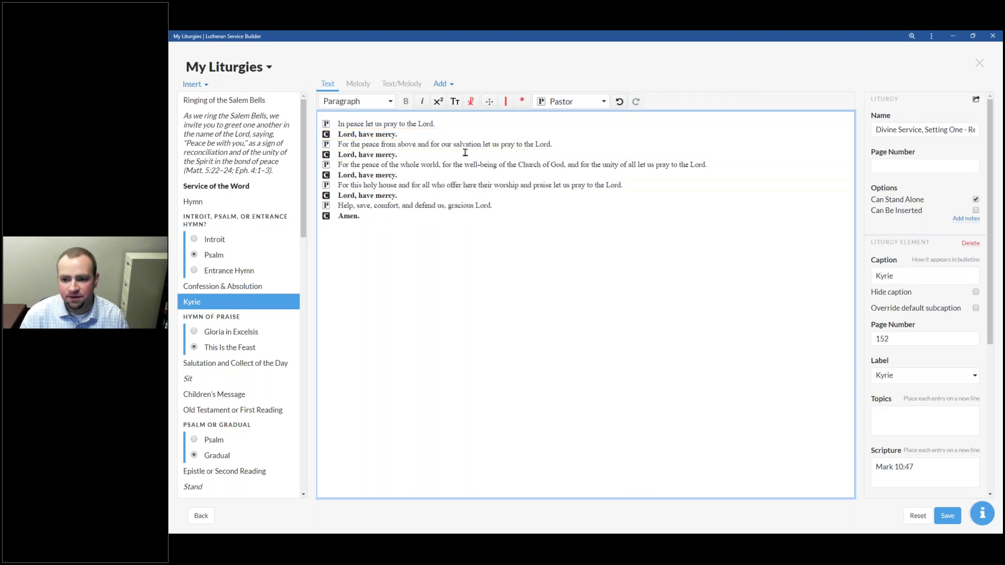
scroll(912, 338, "down", 3)
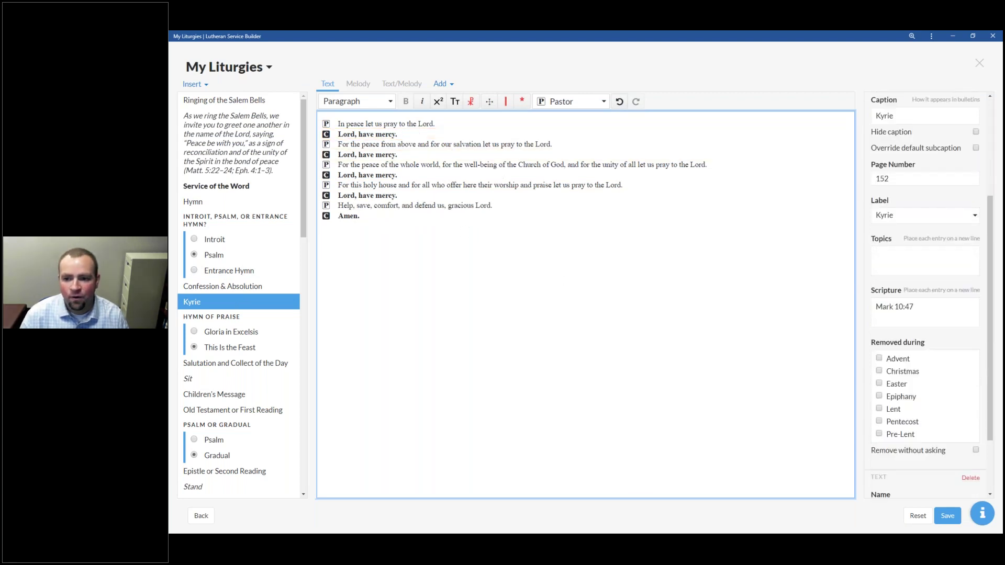
Step: Add '- Responsive' to the caption, then delete it so the caption stays Kyrie
scroll(910, 333, "up", 3)
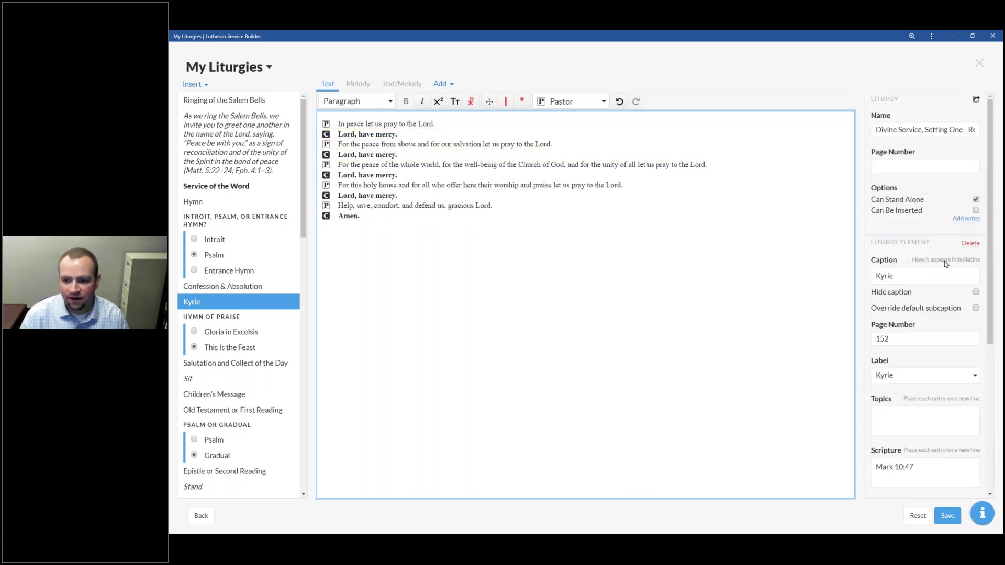
left_click(915, 275)
type("- Response")
key("BackSpace")
key("BackSpace")
key("BackSpace")
key("BackSpace")
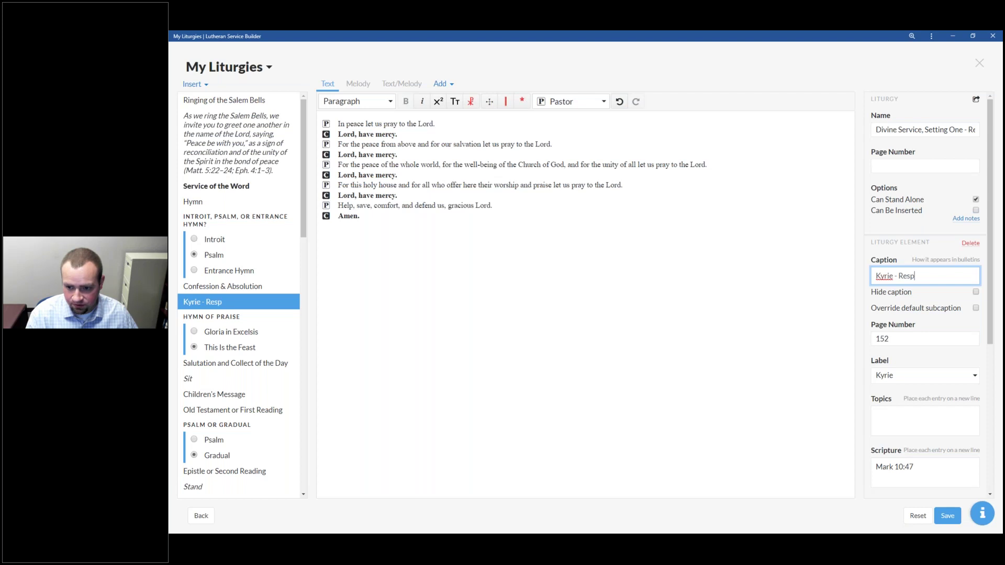
type("onsive")
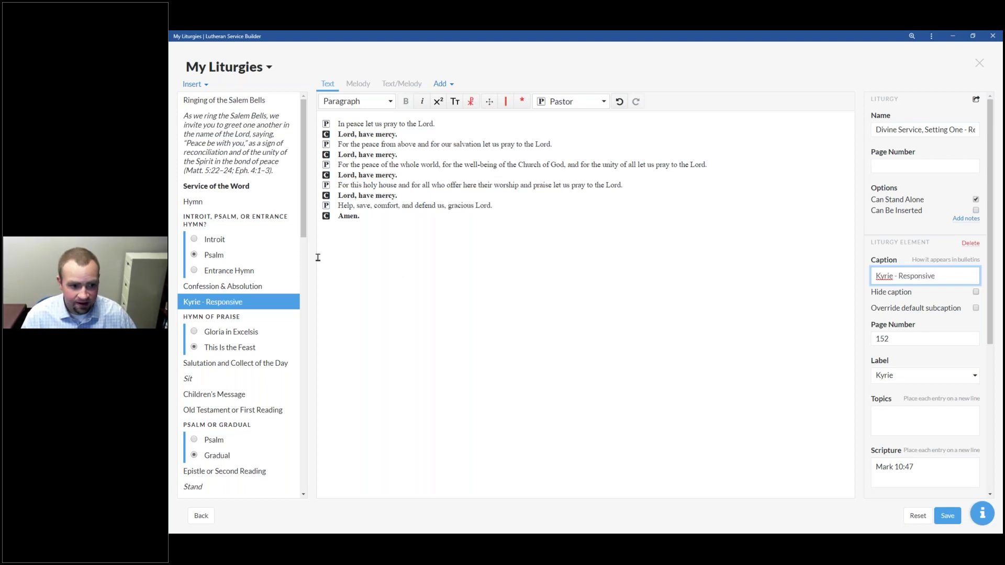
double_click(929, 276)
key("BackSpace")
key("BackSpace")
key("BackSpace")
key("BackSpace")
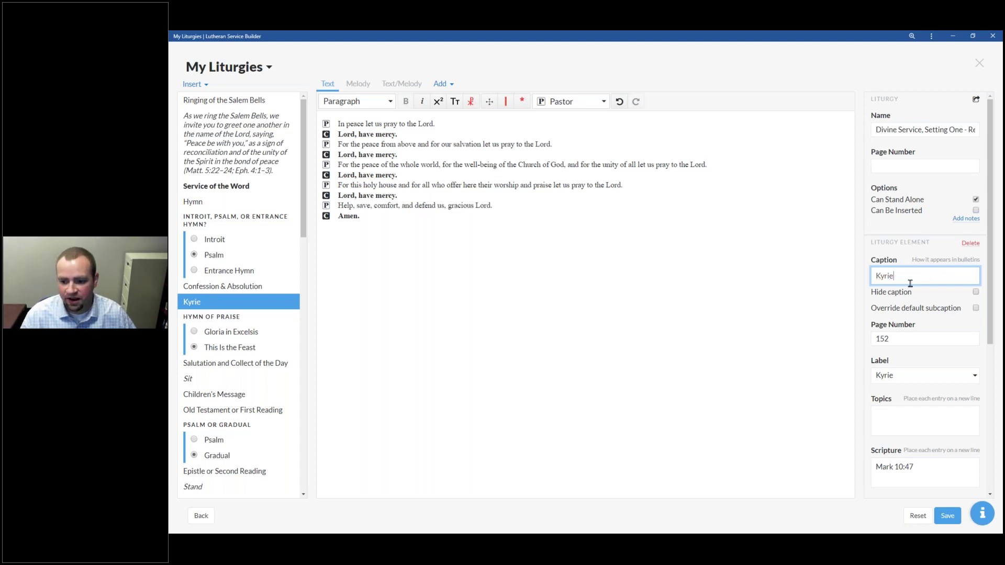
Step: Save the reworked Kyrie and close the liturgy editor
scroll(938, 500, "down", 5)
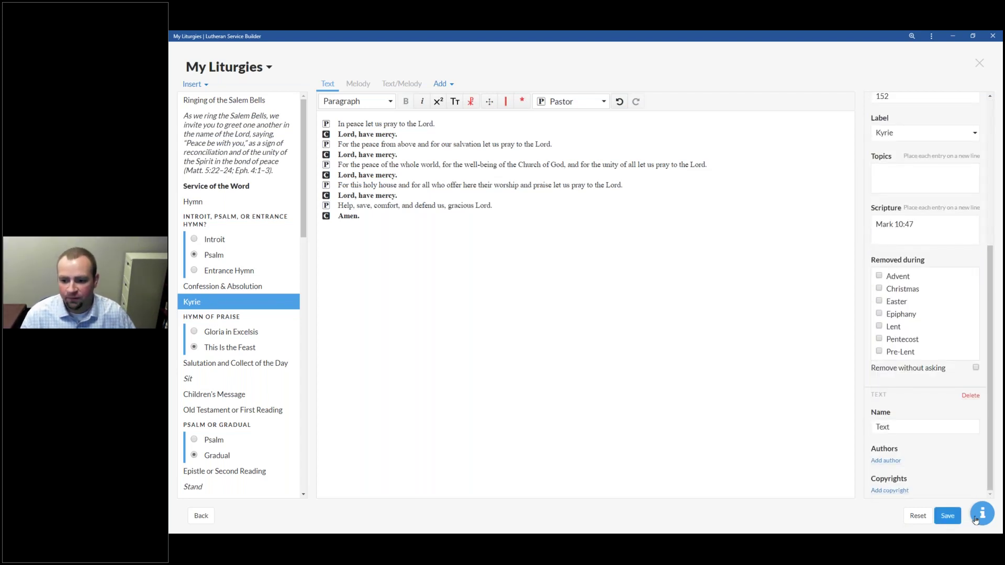
left_click(951, 517)
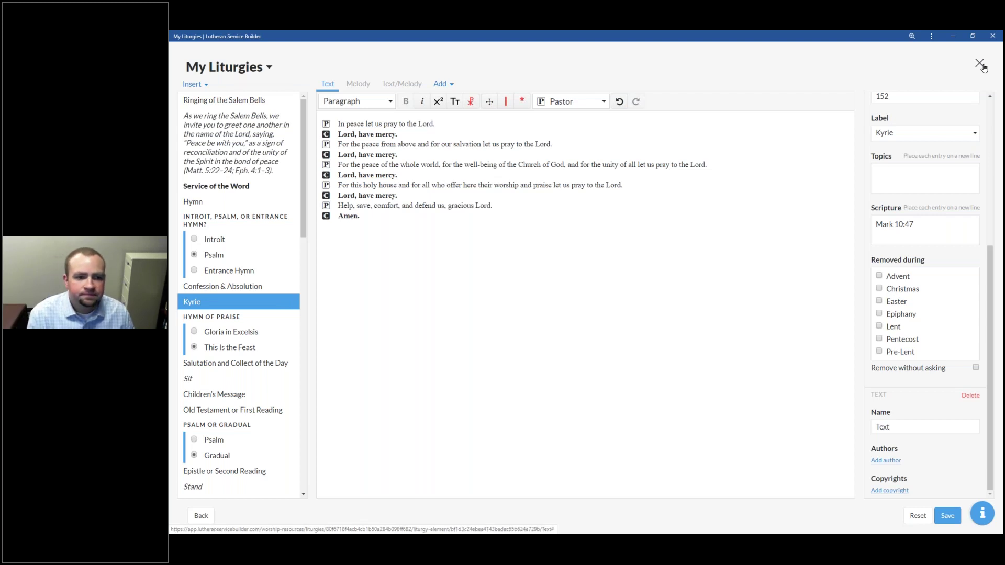
left_click(979, 63)
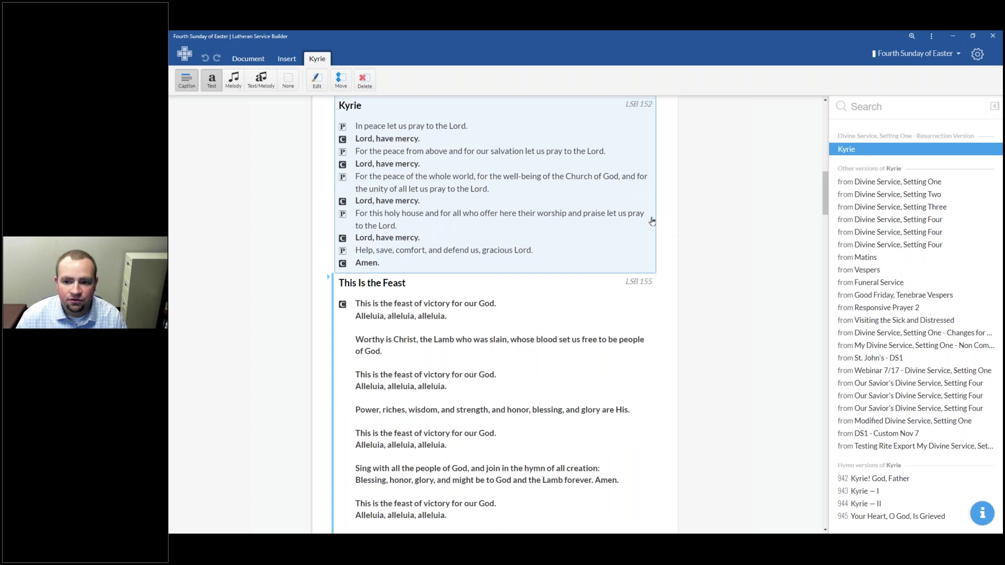
Step: Switch the service's Kyrie to the version from Divine Service, Setting One (LSB 152)
scroll(539, 235, "up", 2)
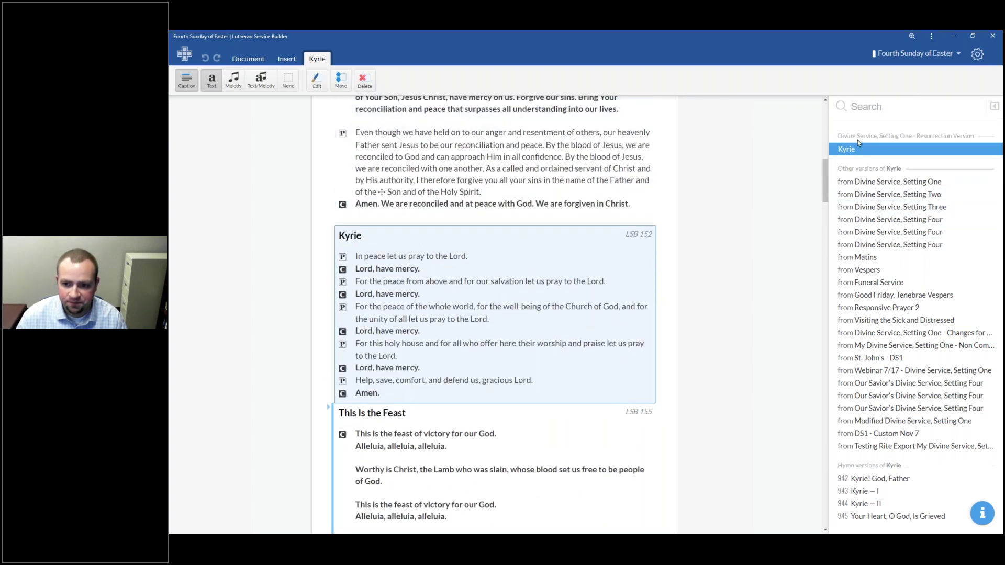
left_click(874, 183)
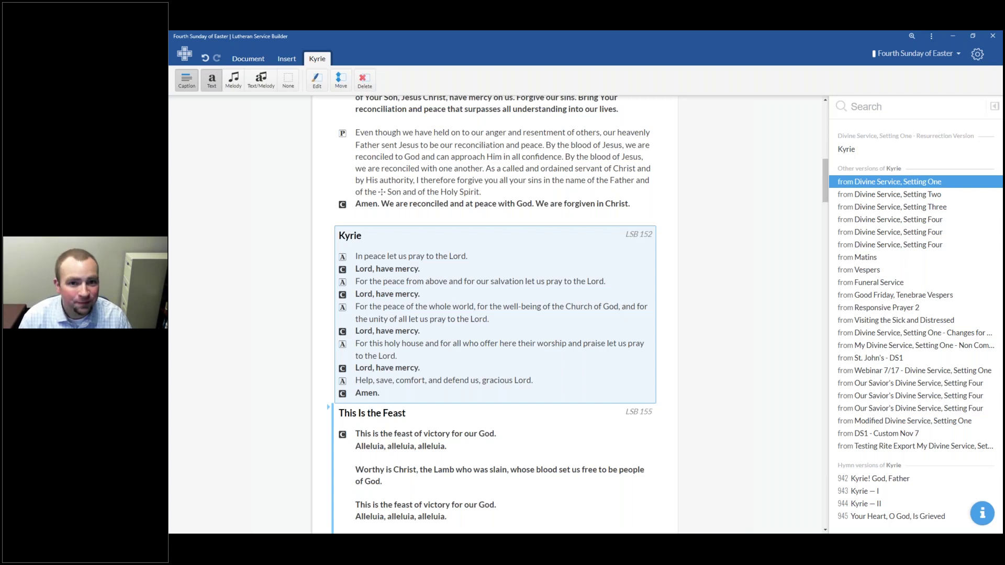
left_click(978, 542)
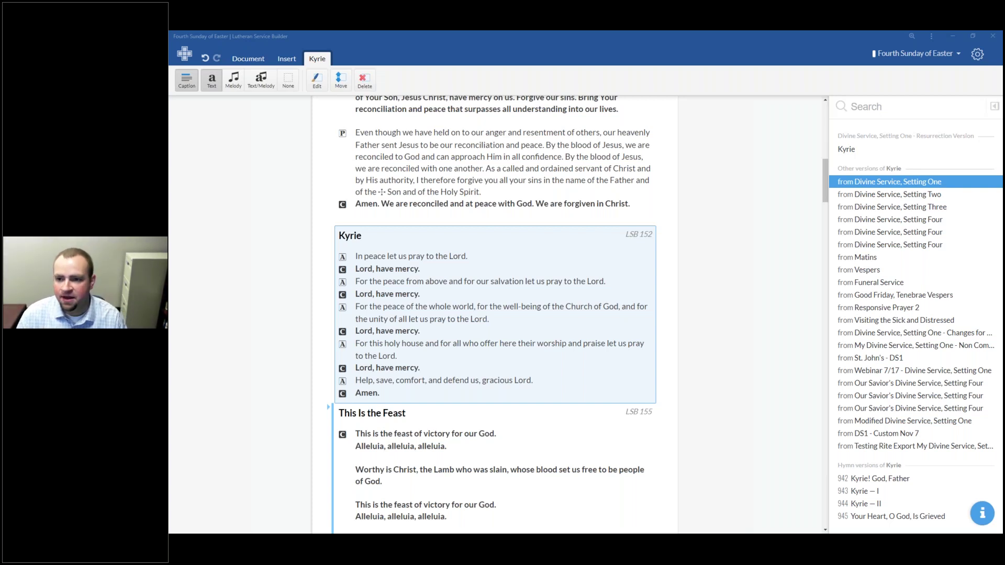
left_click(977, 55)
Step: Go to My Worship Resources > My Hymns and bring up the Word document of the hymn's stanzas
mouse_move(951, 114)
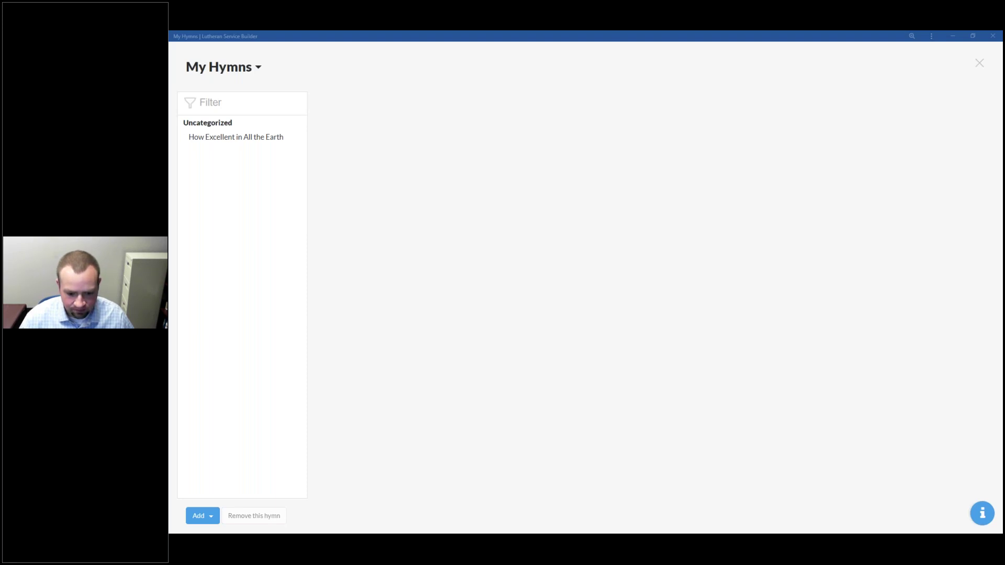
left_click_drag(502, 532, 545, 89)
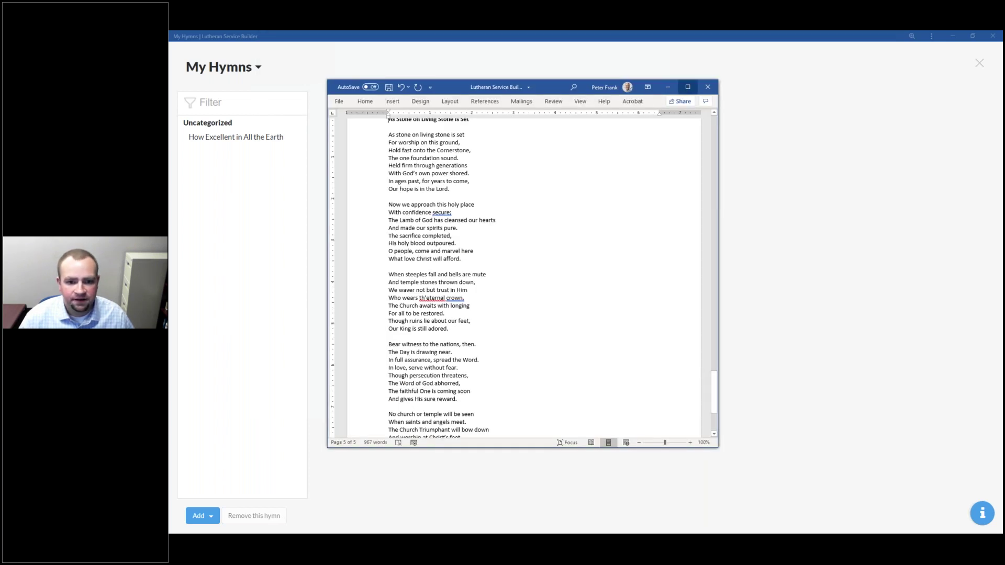
Step: Maximize the Word stanzas, then bring up the hymn's score image in Photos and maximize it
left_click(687, 87)
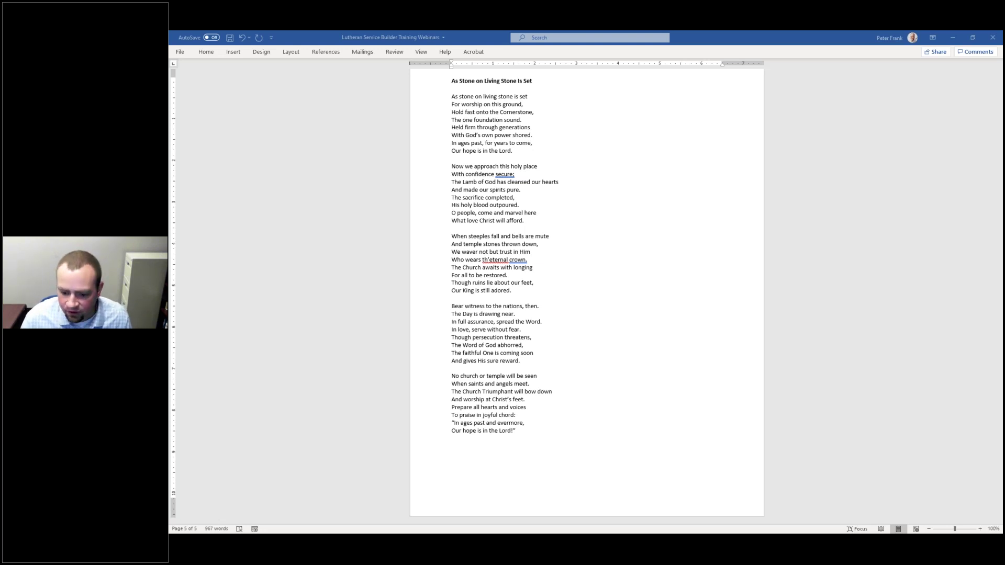
left_click_drag(393, 531, 386, 90)
double_click(386, 90)
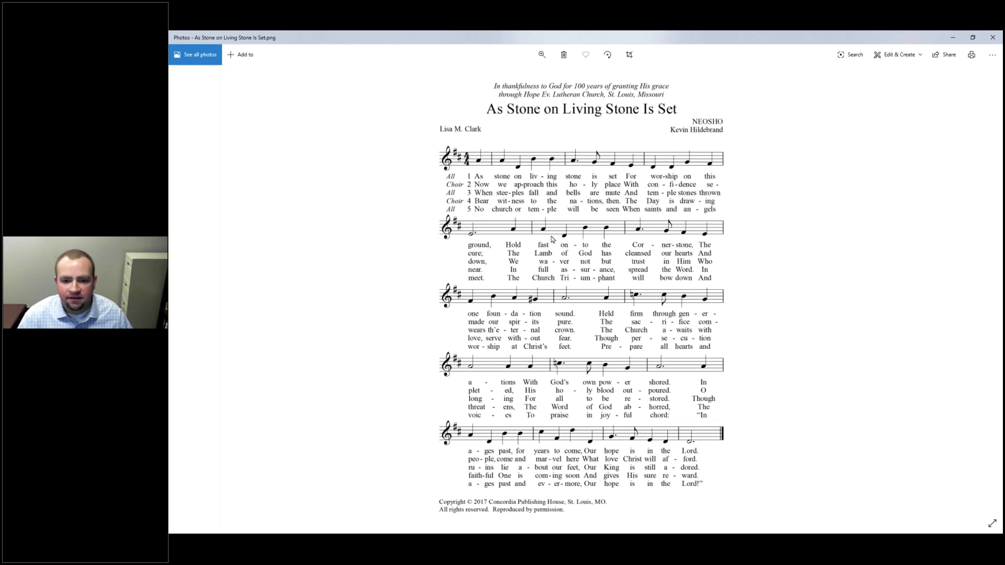
Step: Zoom in and out on the NEOSHO score image, then restore the Photos window down
scroll(581, 262, "up", 1)
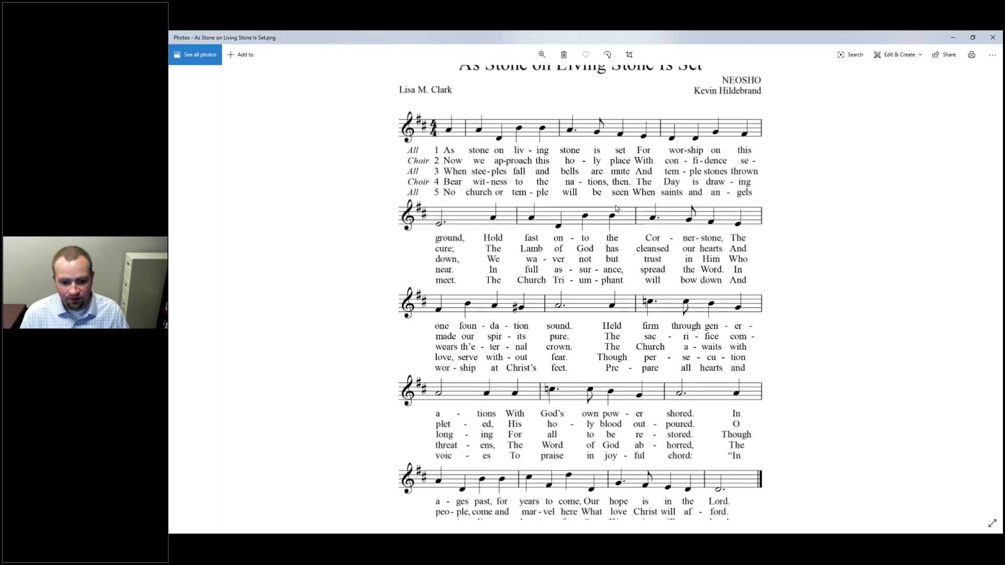
scroll(528, 278, "down", 2)
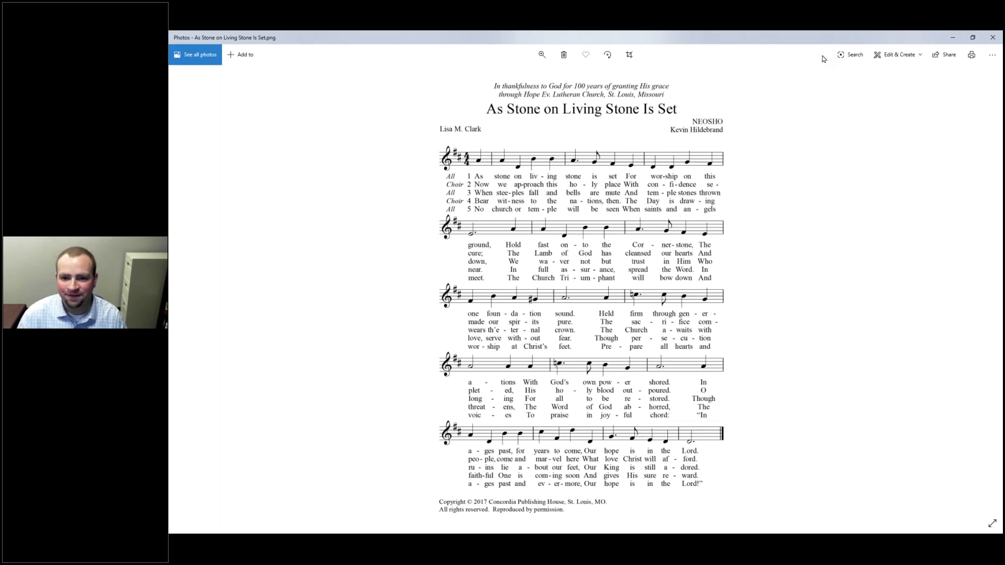
key("super+Down")
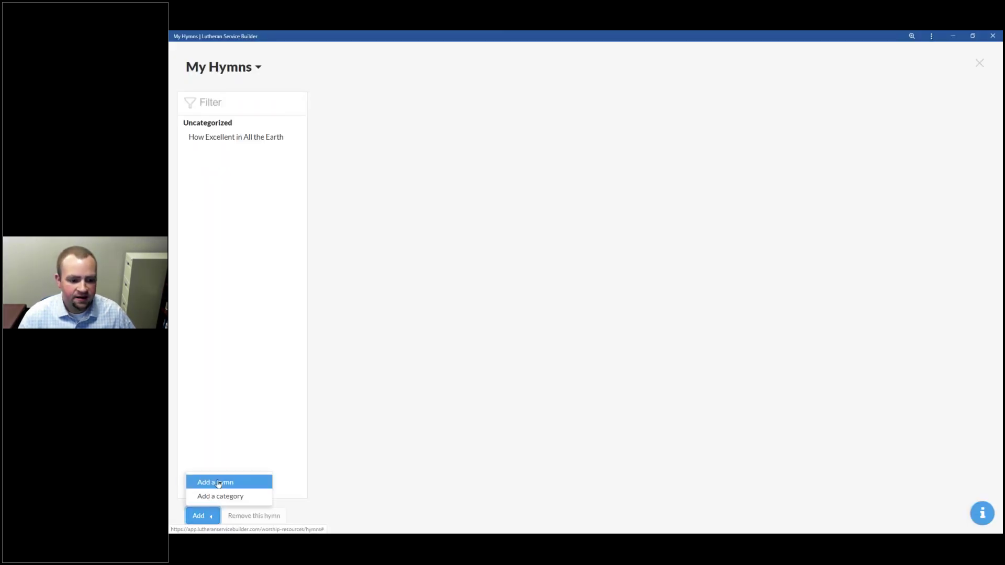
left_click(218, 483)
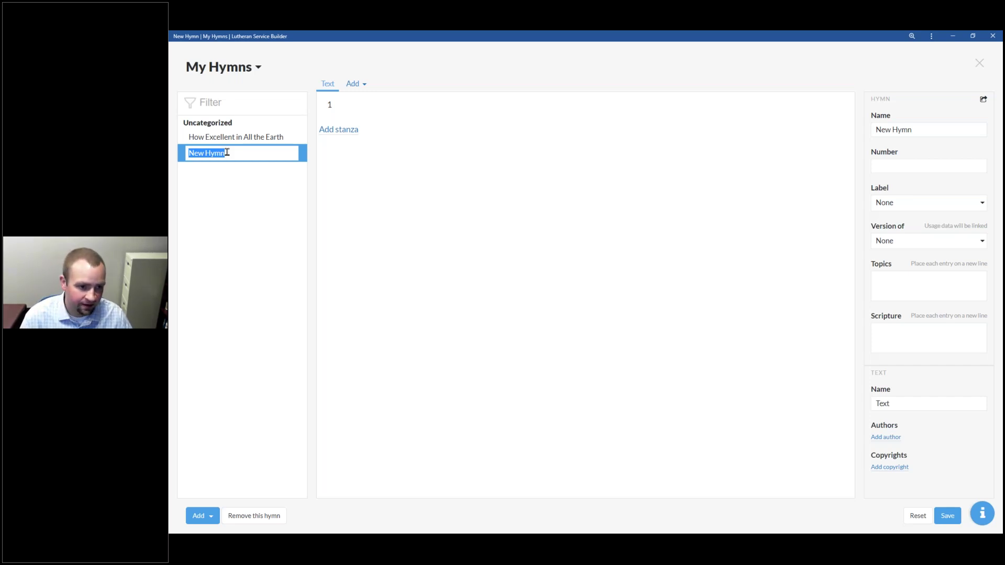
type("As Stone on Living Stone is Set")
key("Return")
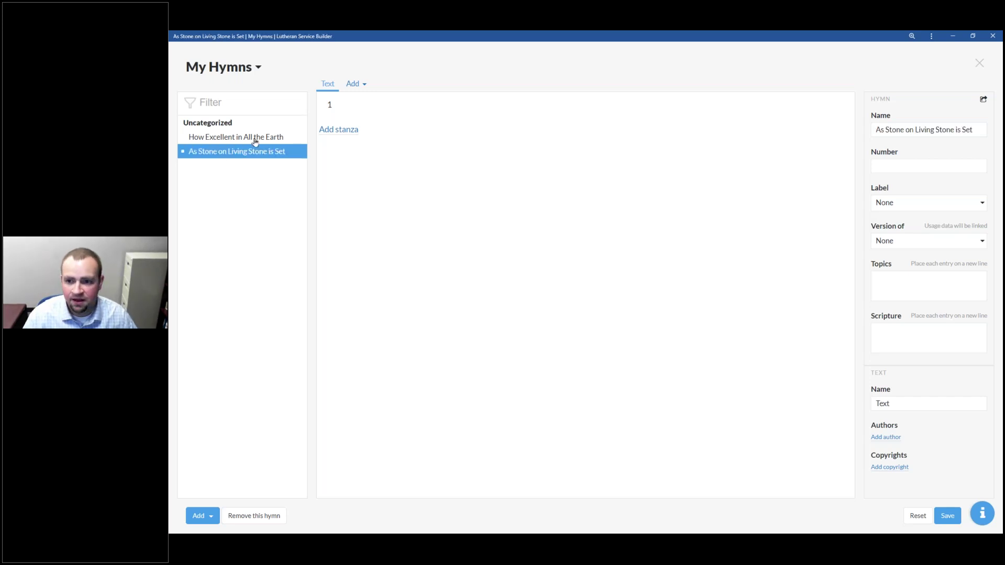
left_click(891, 129)
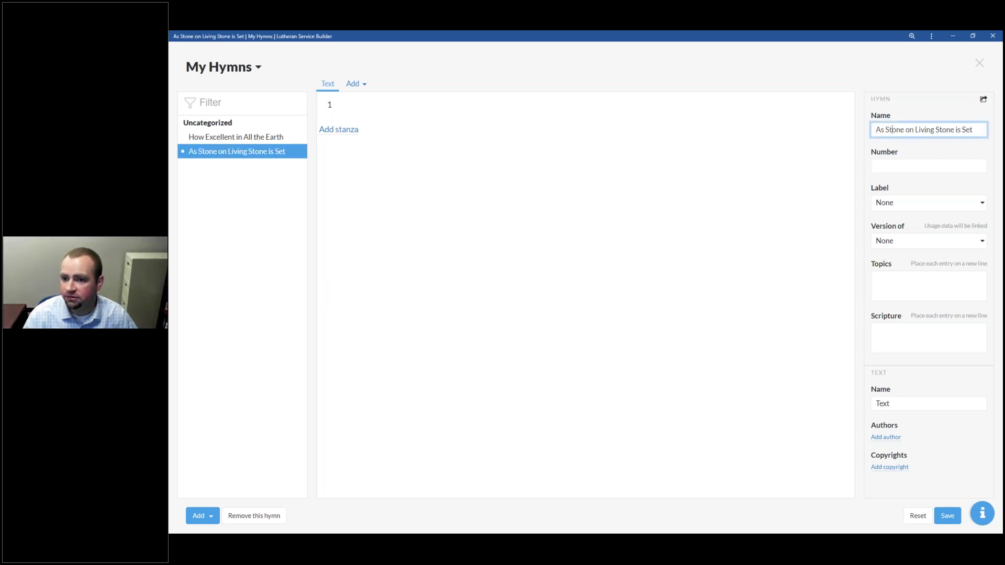
left_click(967, 167)
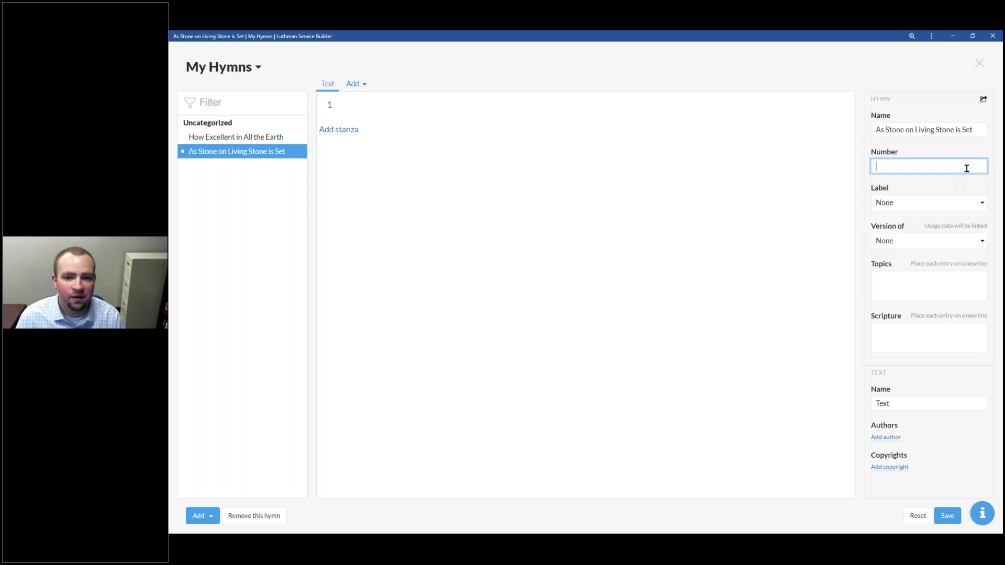
left_click(921, 204)
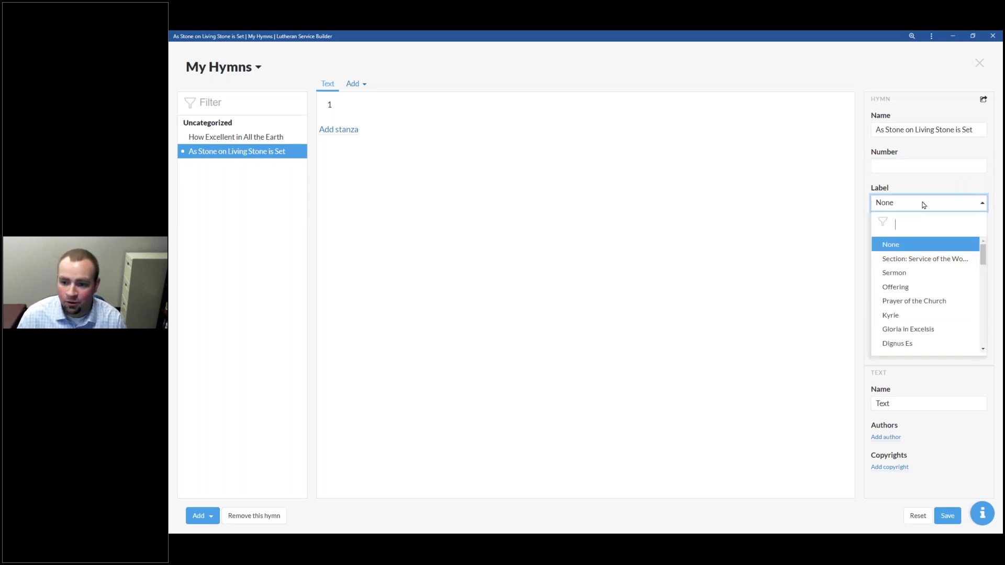
left_click_drag(982, 261, 978, 184)
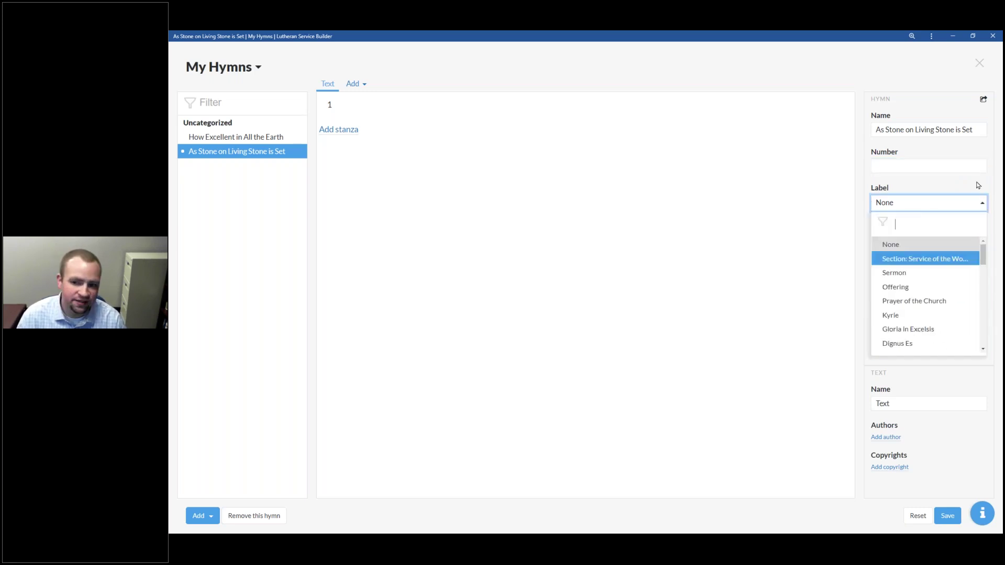
left_click(977, 179)
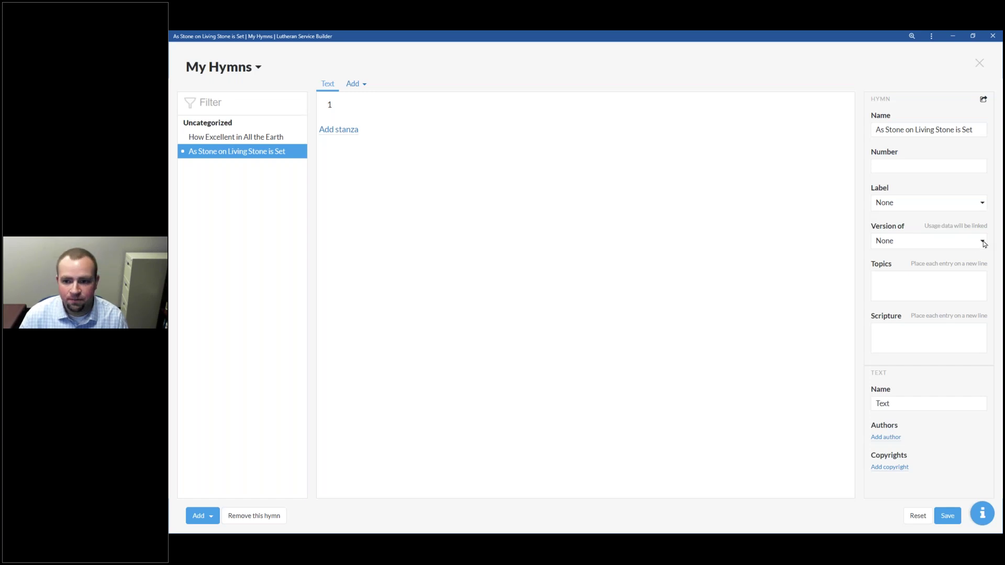
left_click(984, 244)
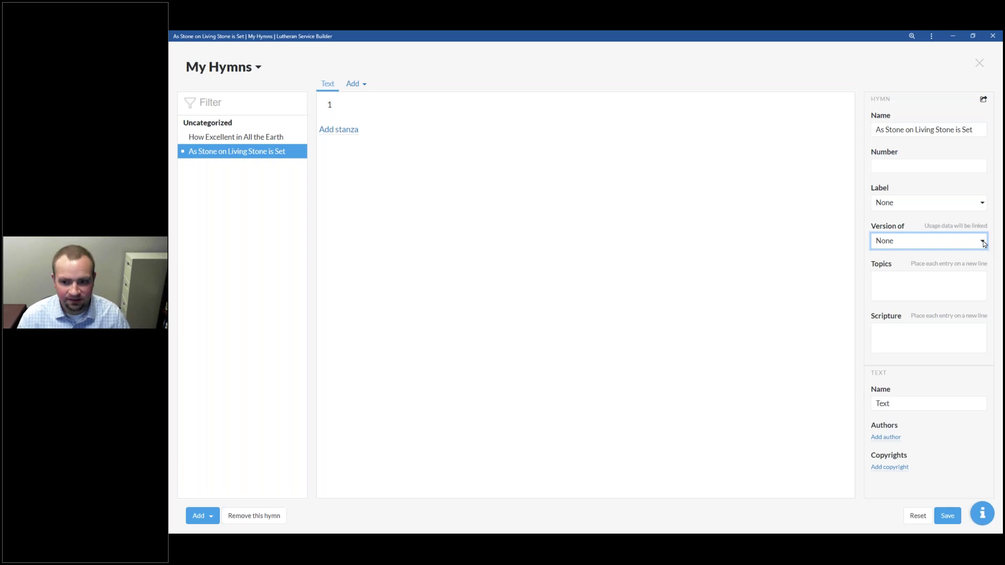
left_click(948, 285)
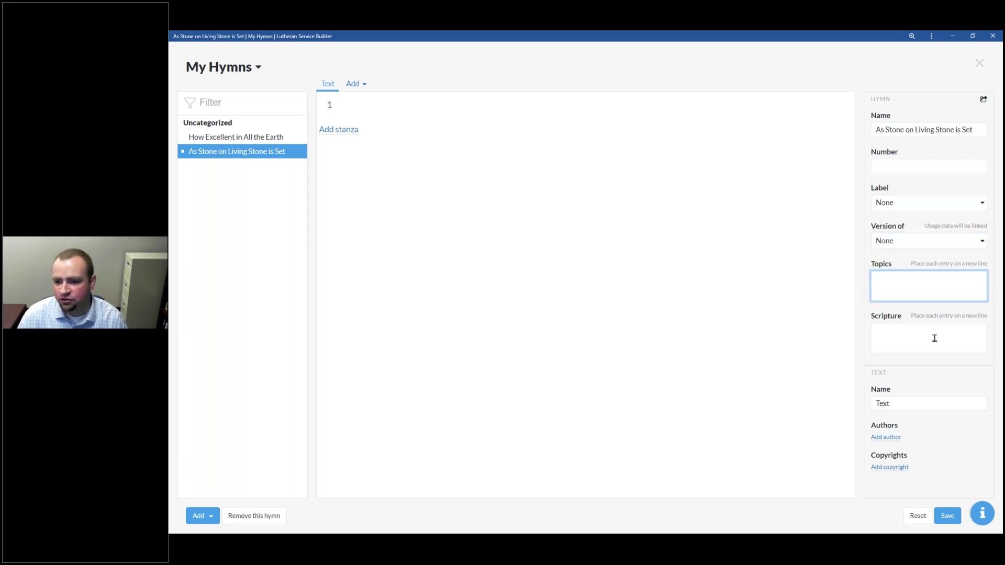
left_click(930, 334)
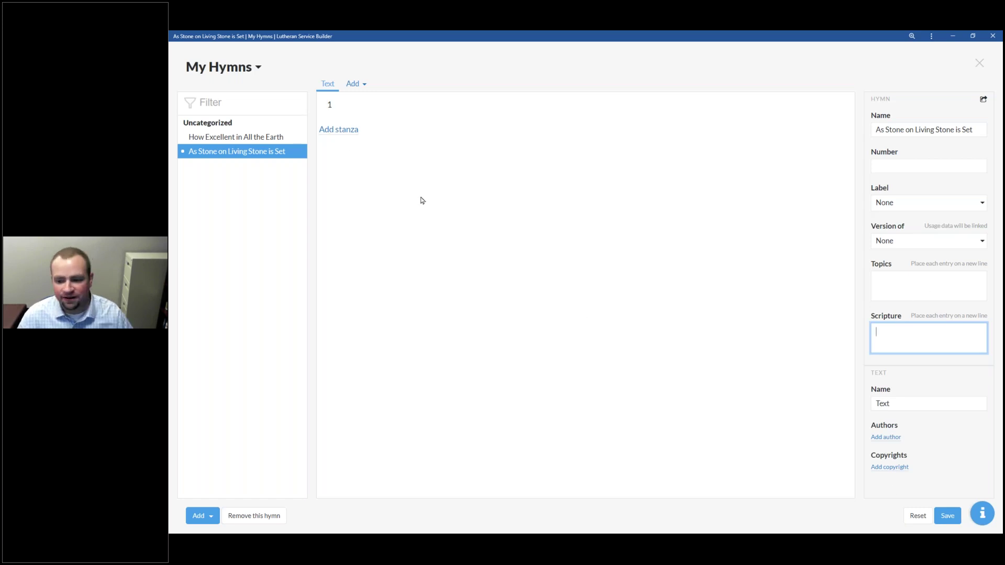
Step: Paste the first stanza from the Word document into stanza 1, removing the trailing blank line
key("alt+Tab")
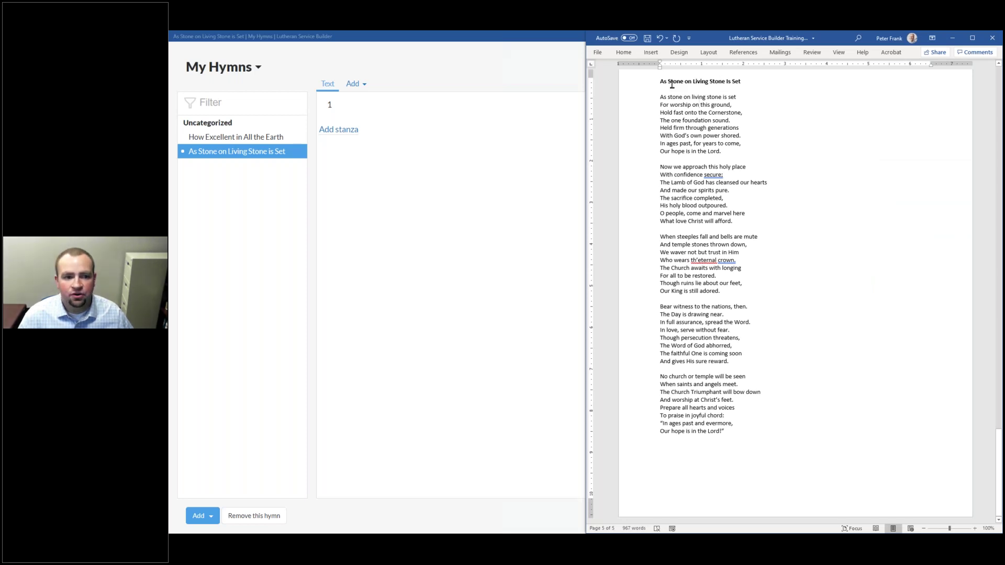
left_click_drag(757, 149, 645, 100)
key("ctrl+c")
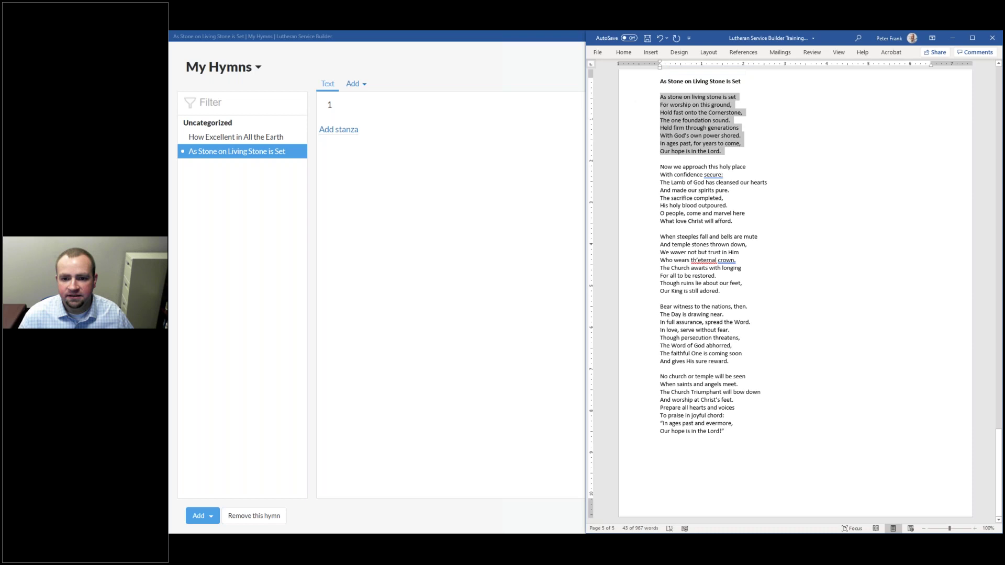
left_click(440, 120)
key("ctrl+v")
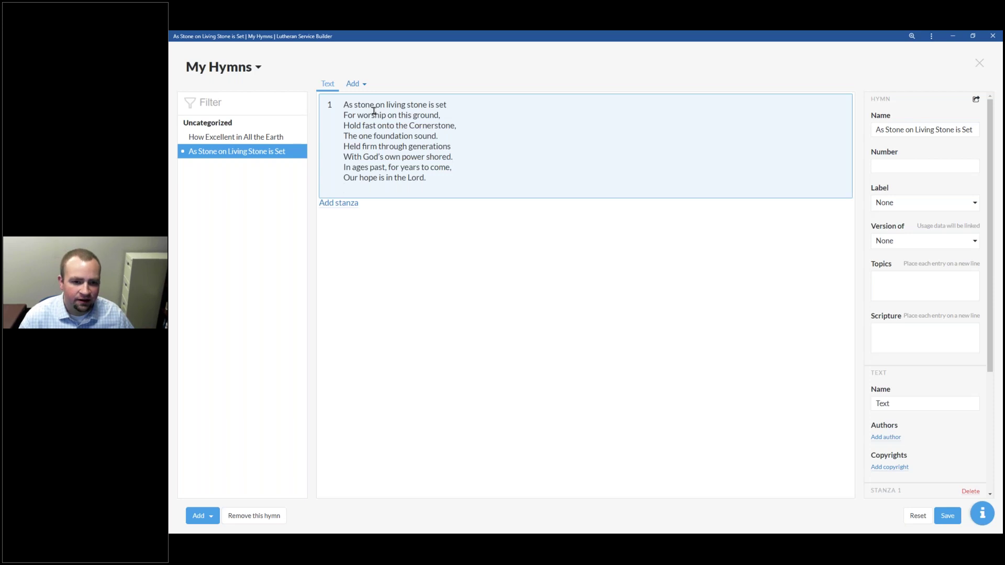
key("BackSpace")
Step: Add stanzas 2 and 3, each pasted from its lines in the Word document
key("alt+Tab")
left_click_drag(633, 222, 631, 166)
key("ctrl+c")
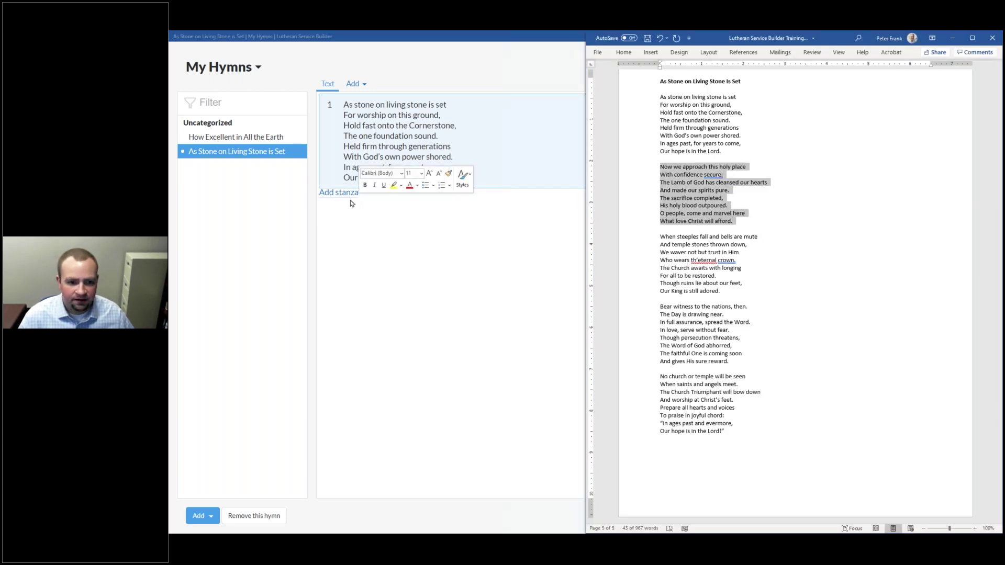
left_click(351, 193)
key("ctrl+v")
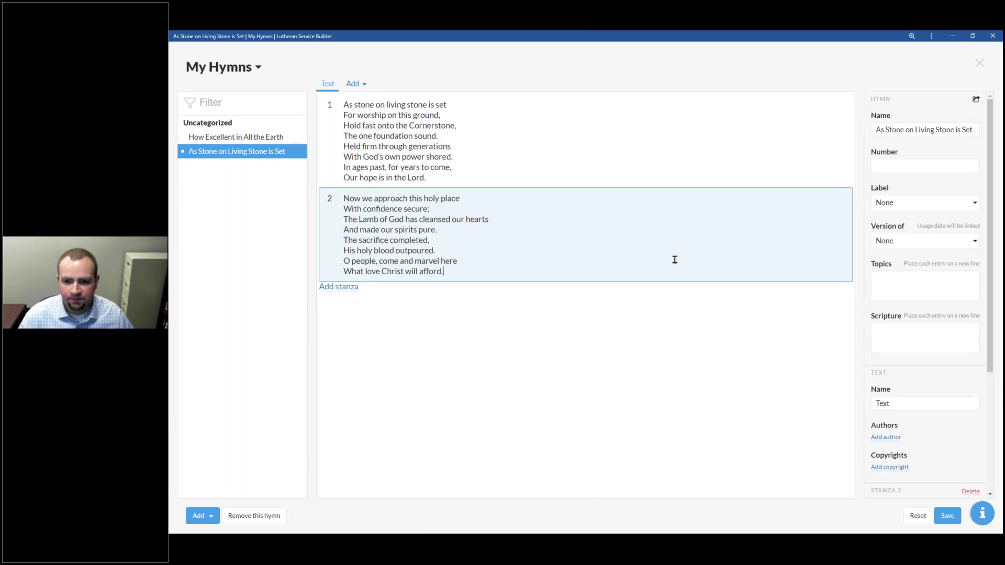
key("alt+Tab")
left_click_drag(632, 292, 631, 240)
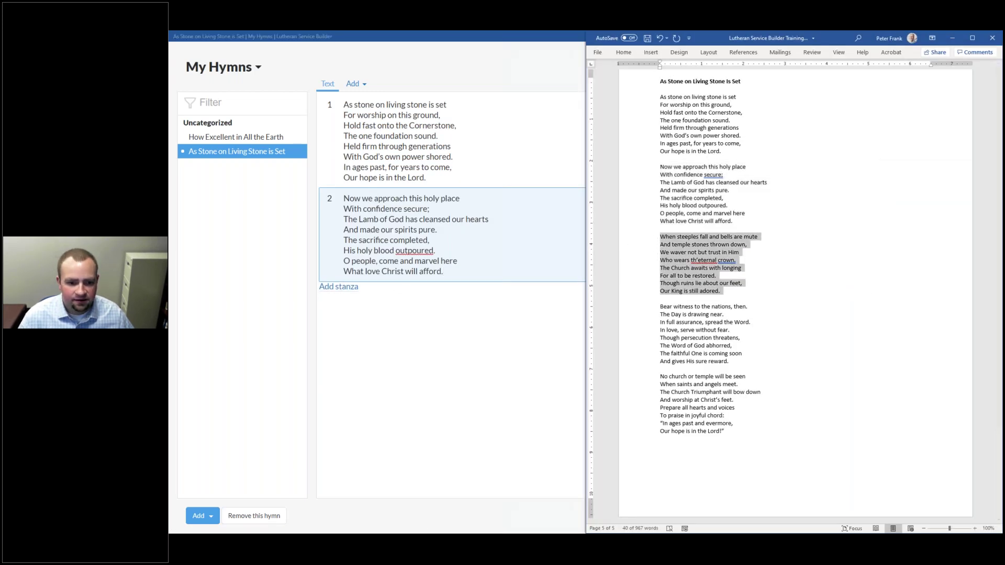
left_click(346, 286)
type("When steeples fall and bells are mute And temple stones thrown down, We waver not but trust in Him Who wears th’eternal crown. The Church awaits with longing For all to be restored. Though ruins lie about our feet, Our King is still adored.")
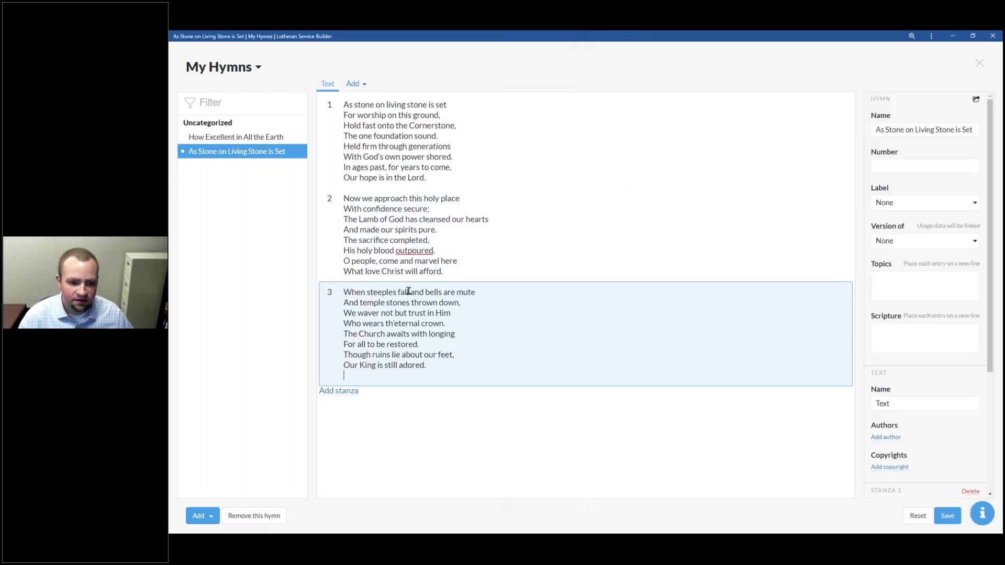
Step: Add stanzas 4 and 5 from Word, ending with 'Our hope is in the Lord!'
key("alt+Tab")
left_click_drag(647, 361, 641, 307)
left_click(339, 379)
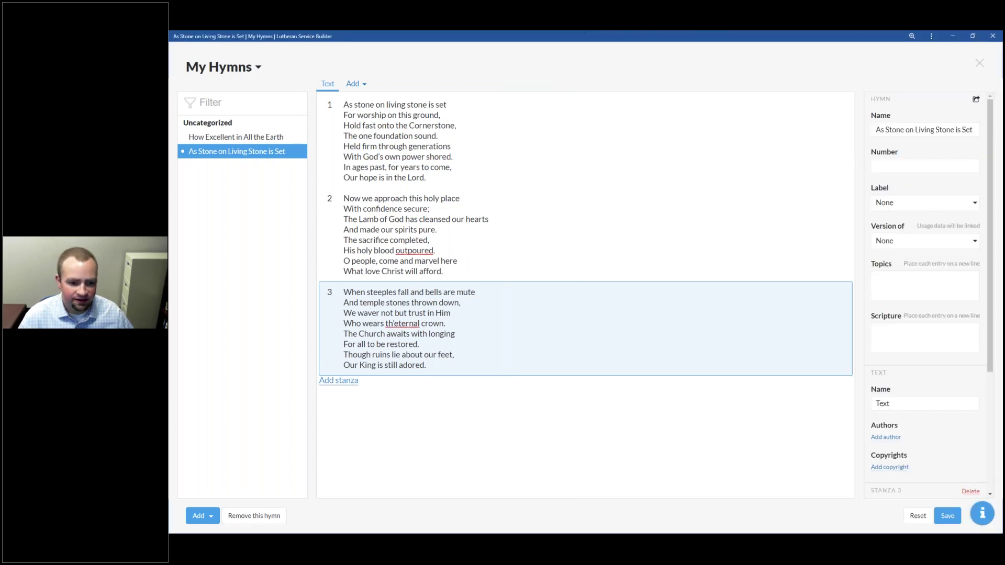
type("Bear witness to the nations, then. The Day is drawing near. In full assurance, spread the Word. In love, serve without fear. Though persecution threatens, The Word of God abhorred, The faithful One is coming soon And gives His sure reward.")
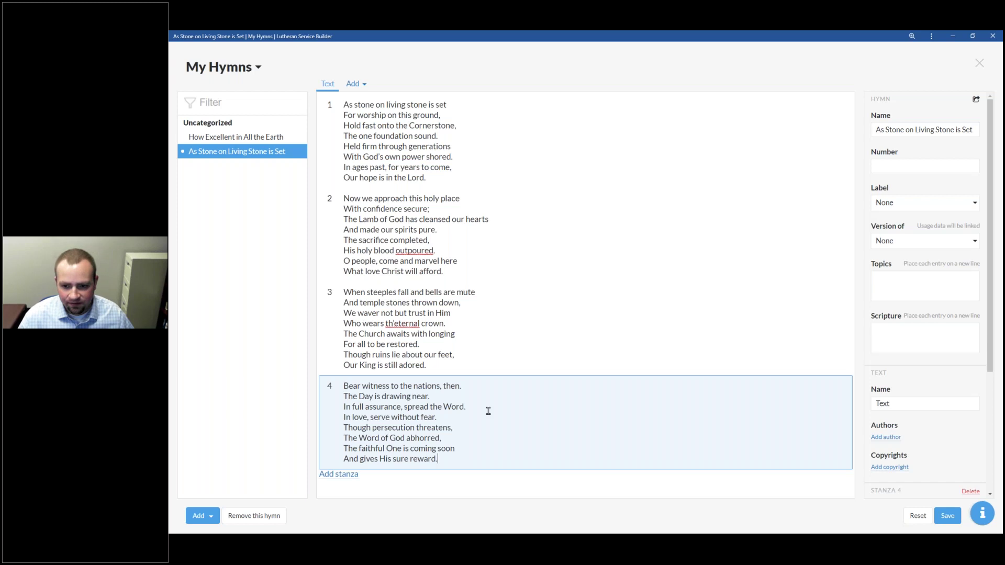
key("alt+Tab")
left_click_drag(748, 430, 601, 376)
key("ctrl+c")
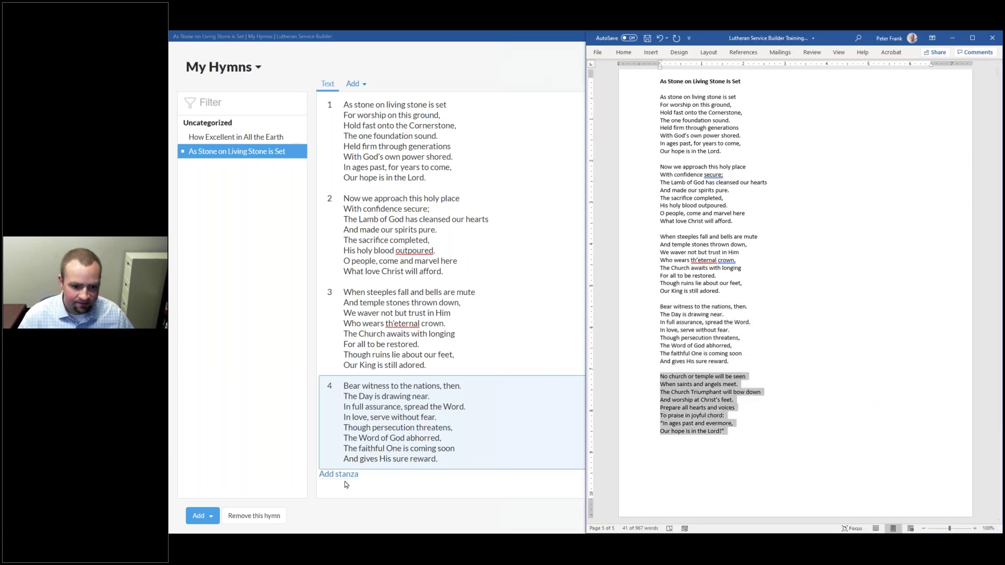
left_click(369, 474)
key("ctrl+v")
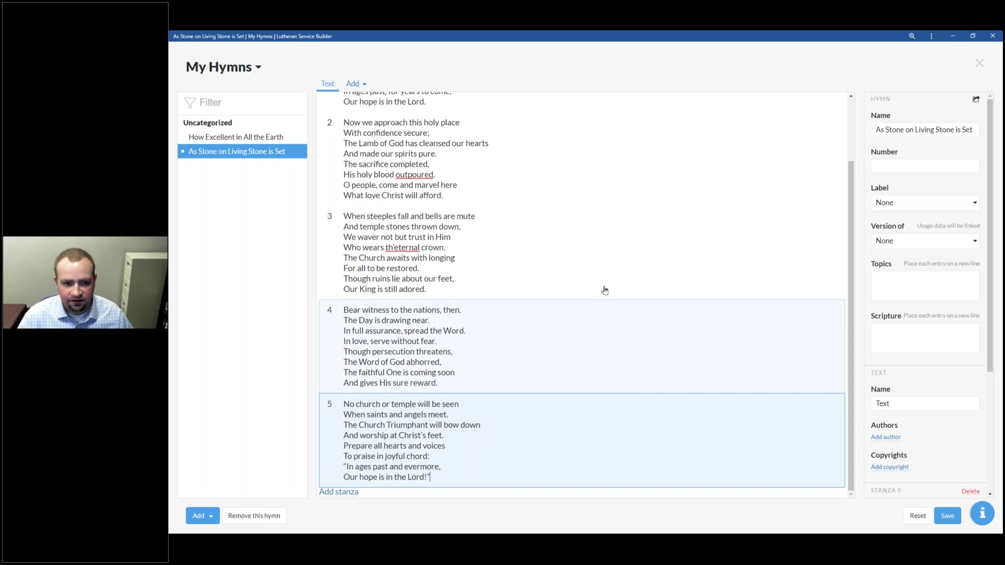
scroll(601, 290, "up", 2)
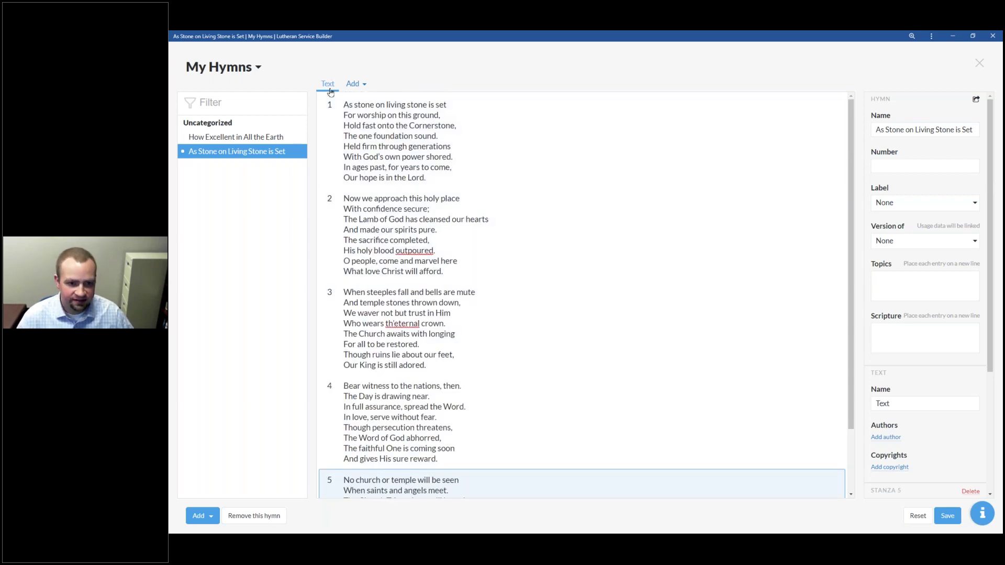
Step: Save the text author's name as the hymn's author credit, then reopen the score PNG in Photos
scroll(917, 392, "down", 4)
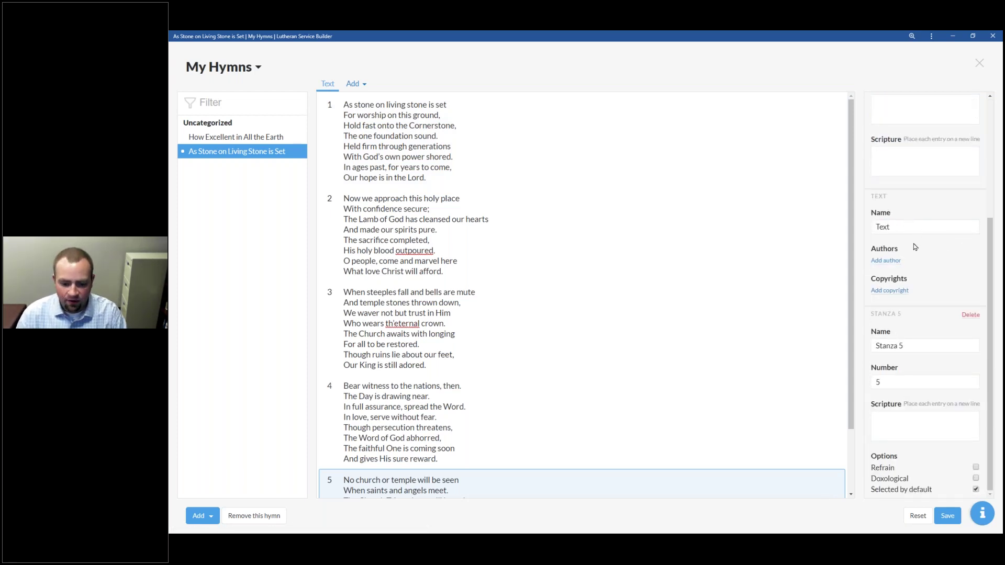
left_click(902, 260)
type("Lisa ")
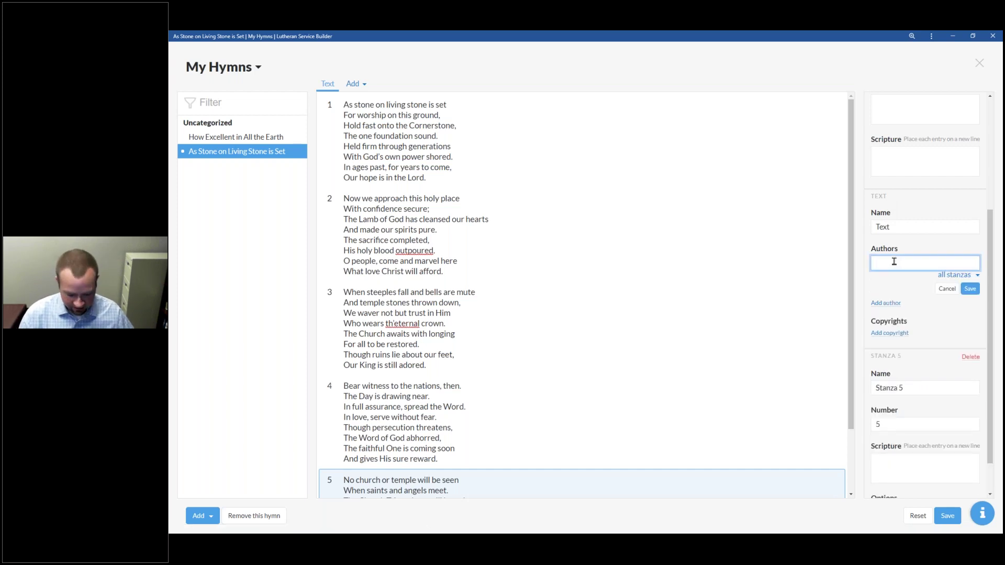
type("M. Clark")
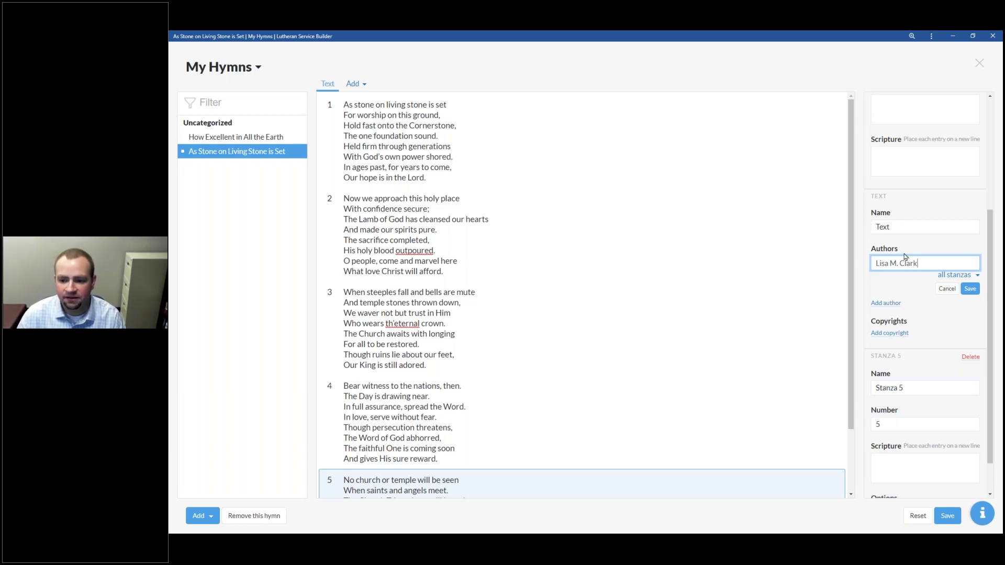
left_click(970, 289)
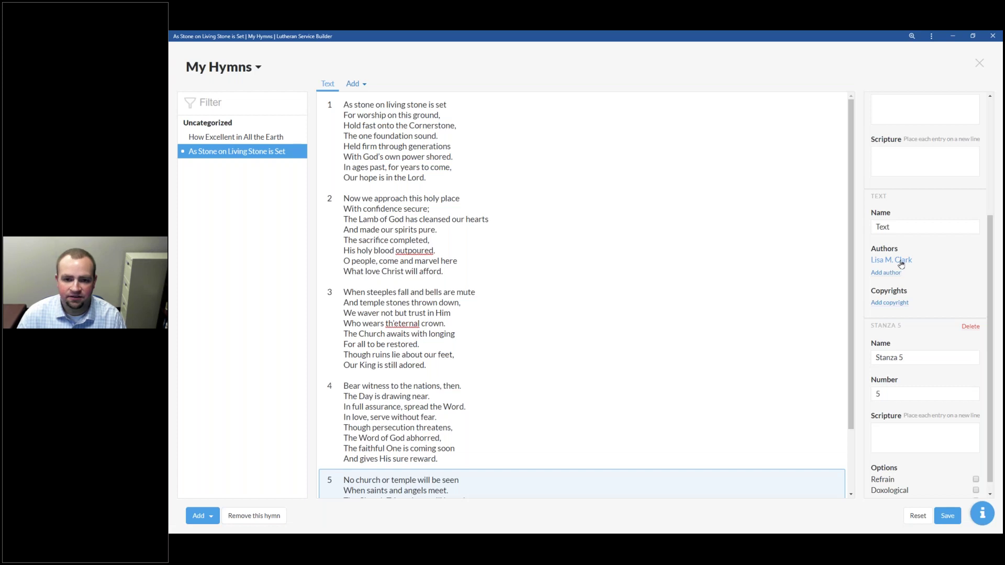
left_click(678, 532)
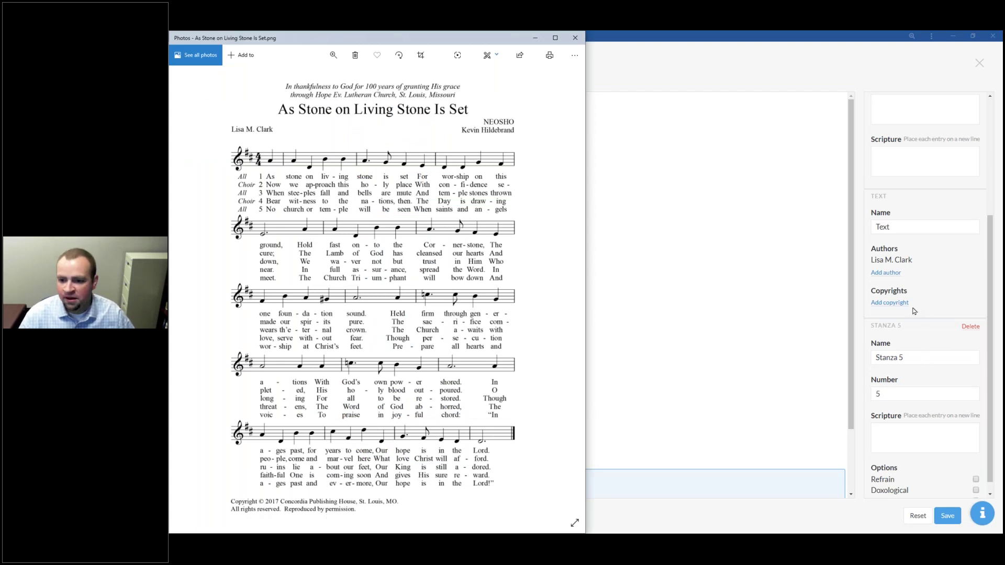
Step: Save a text copyright of year 2017 held by Concordia Publishing House, checked against the score
left_click(896, 303)
left_click(896, 303)
type("2017")
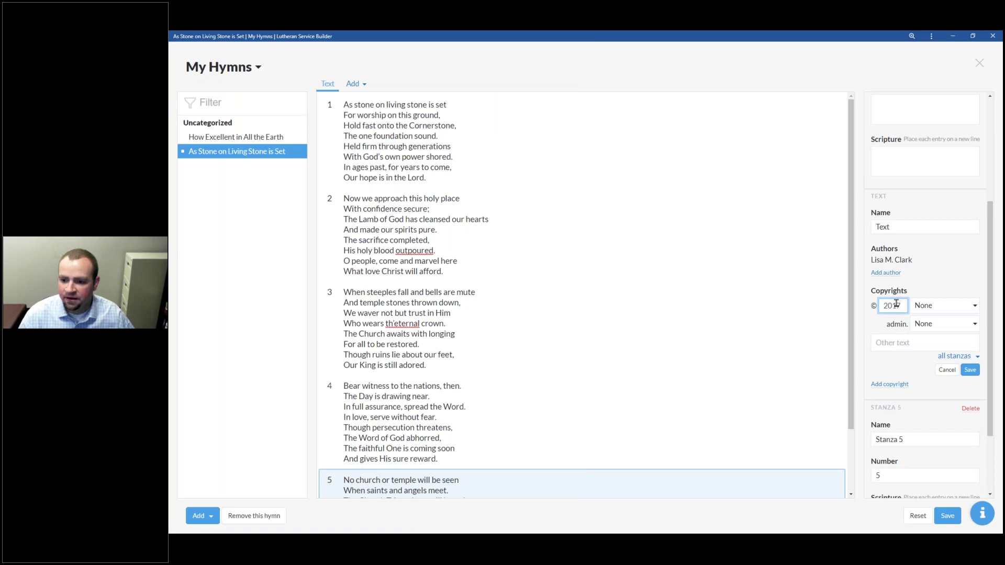
left_click(931, 307)
scroll(909, 390, "down", 3)
scroll(909, 389, "down", 5)
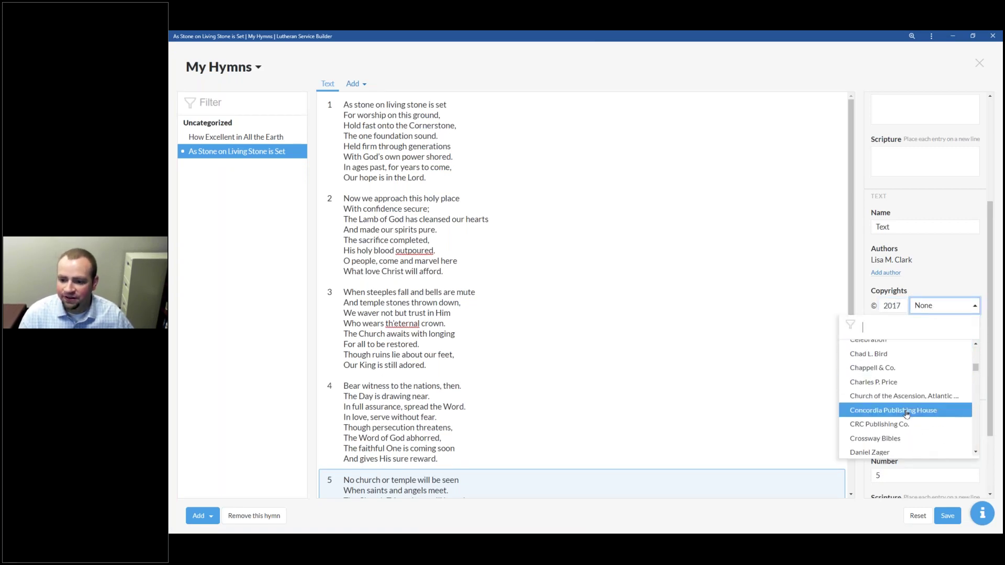
left_click(906, 411)
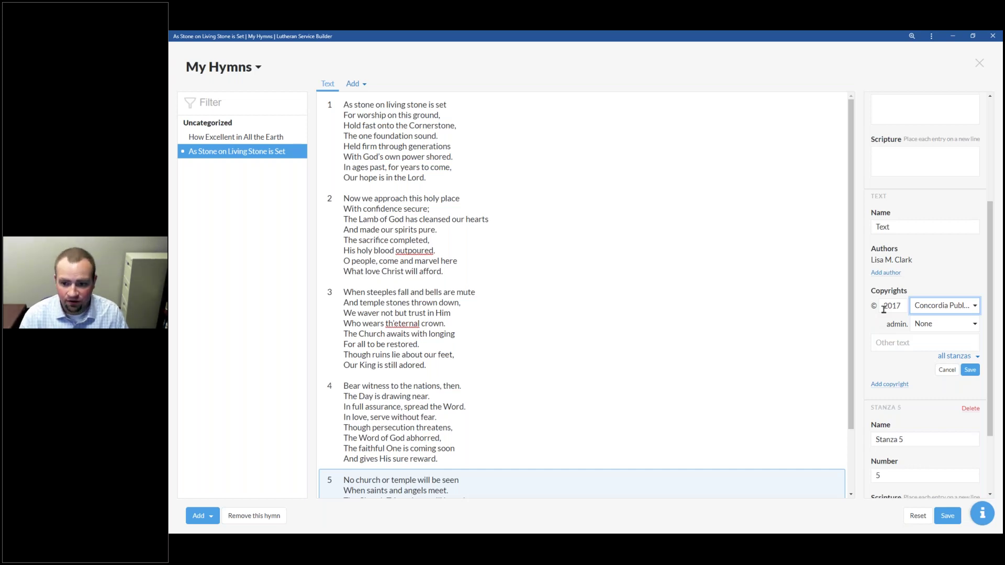
left_click(911, 345)
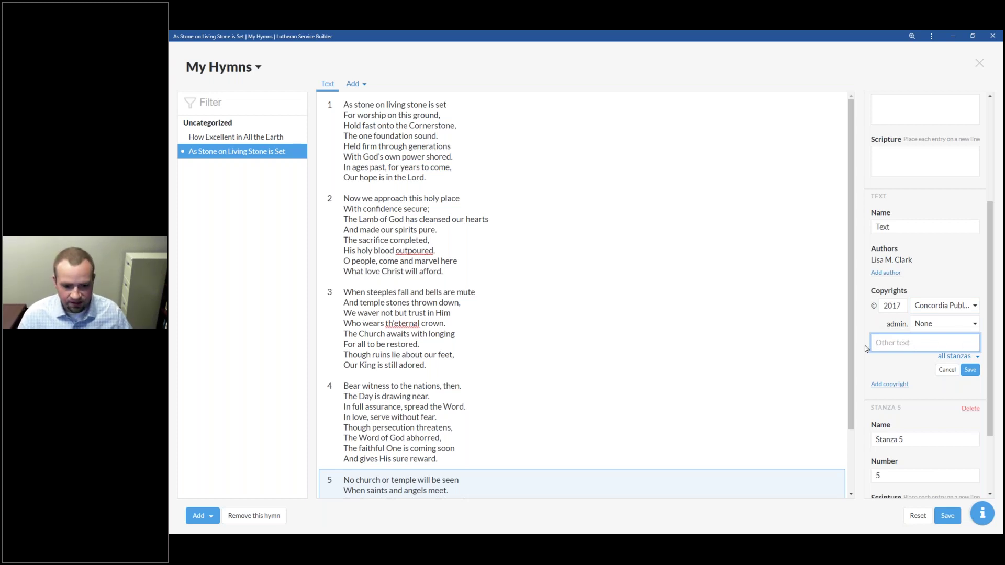
key("alt+Tab")
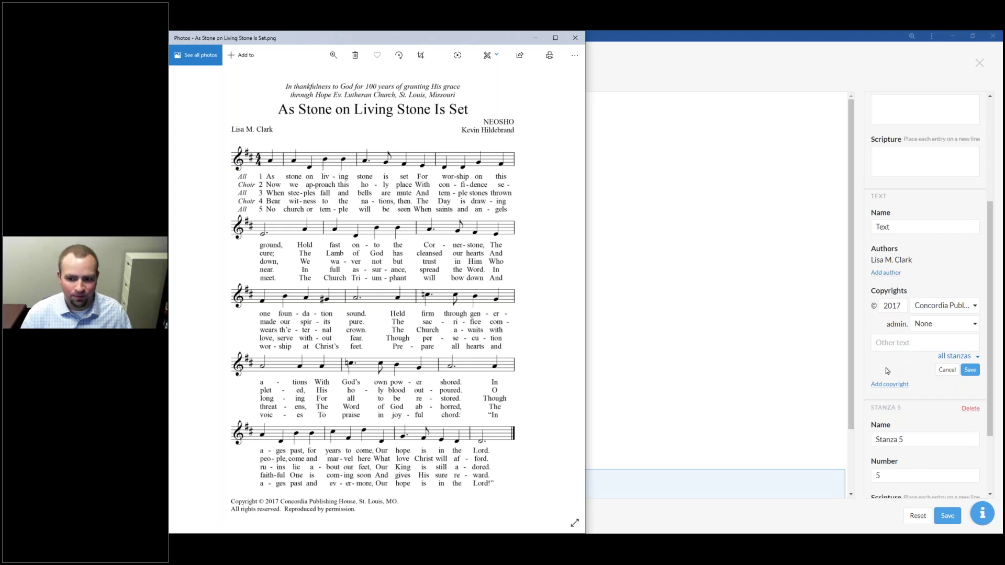
key("alt+Tab")
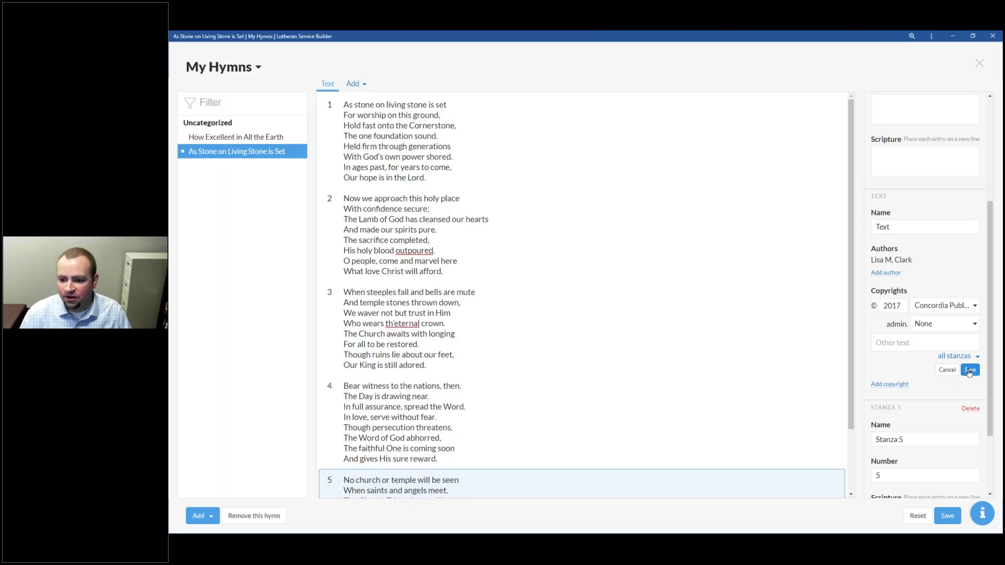
left_click(968, 371)
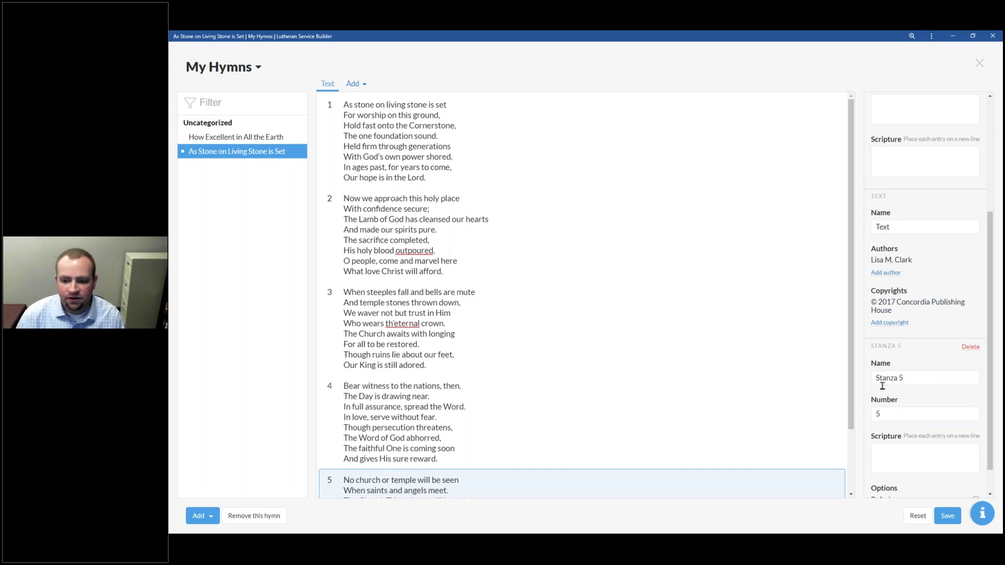
scroll(893, 327, "down", 1)
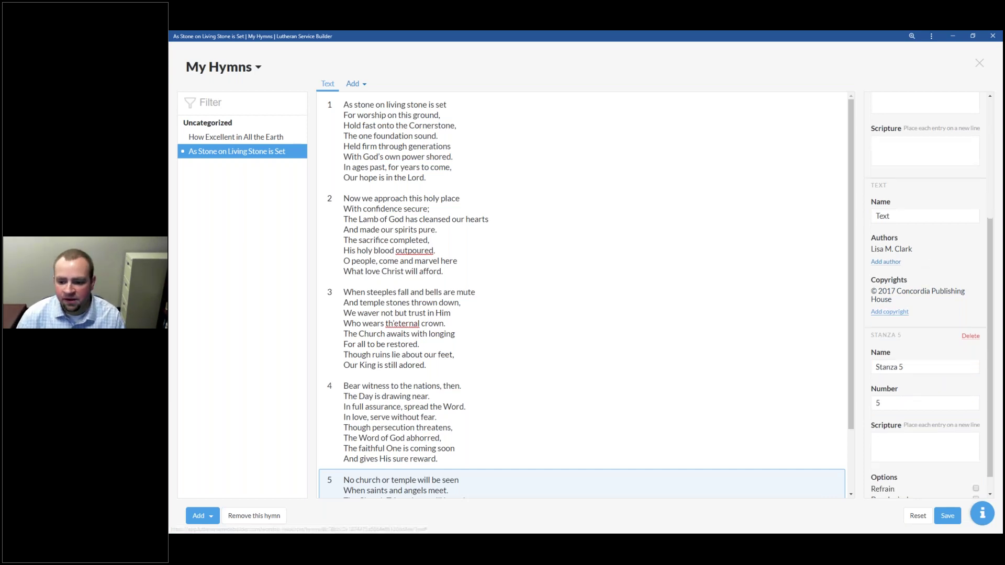
left_click(398, 146)
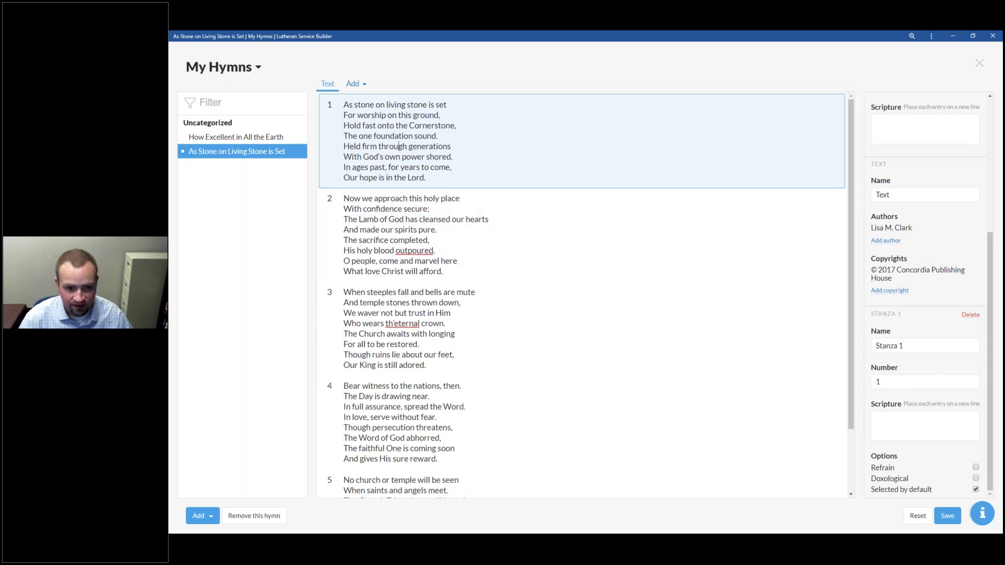
key("alt+Tab")
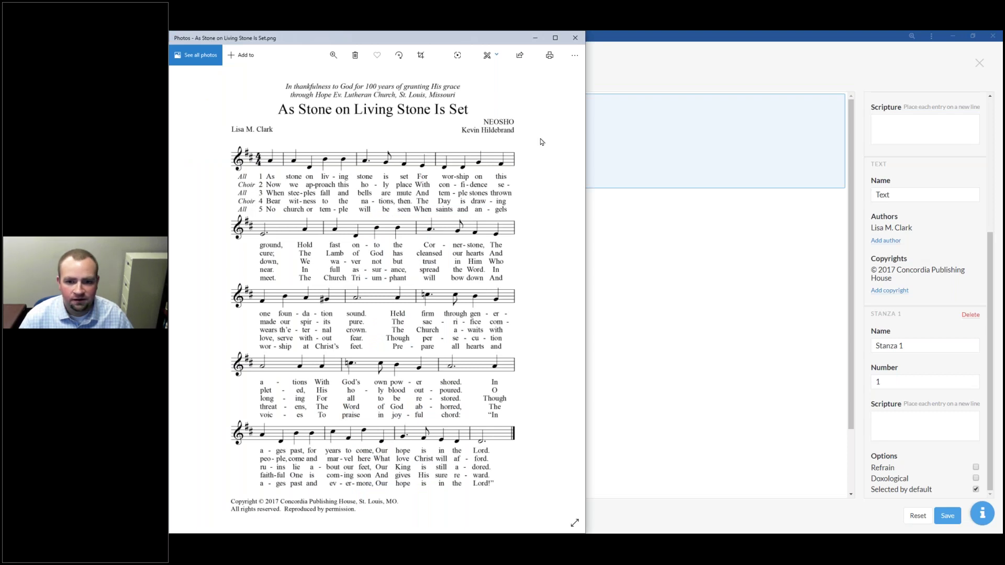
key("alt+Tab")
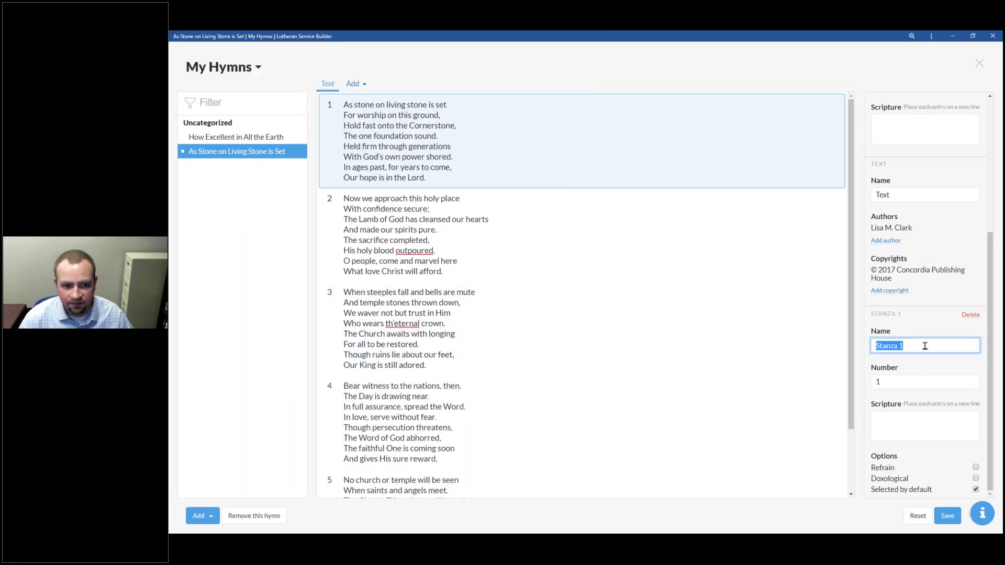
type("All")
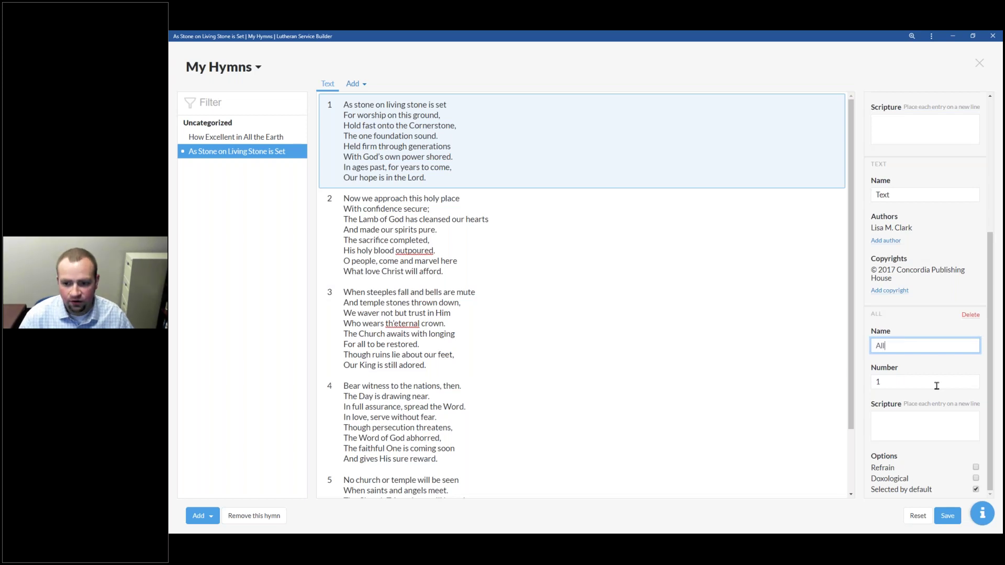
double_click(886, 346)
type("Stanza 1")
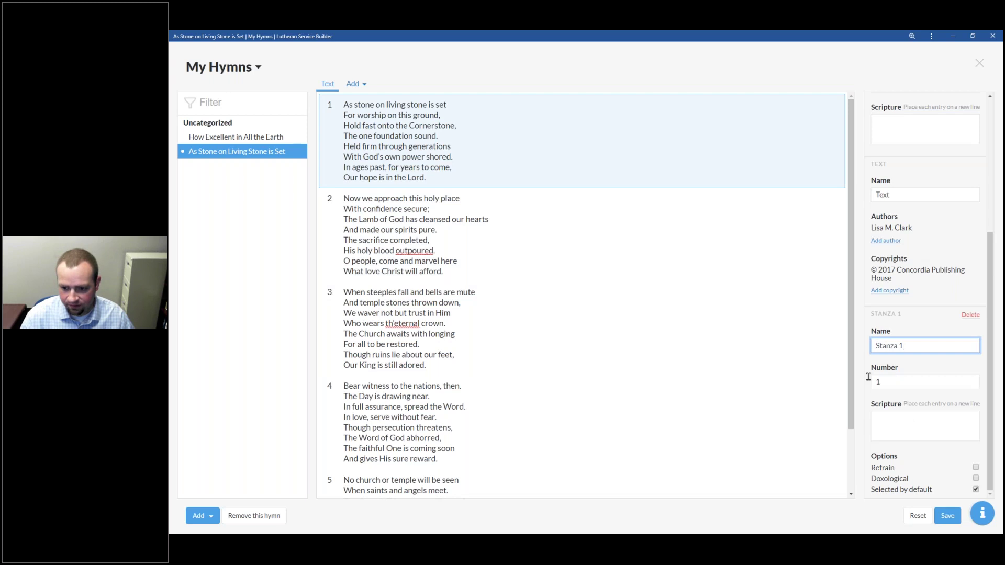
key("Tab")
type("All")
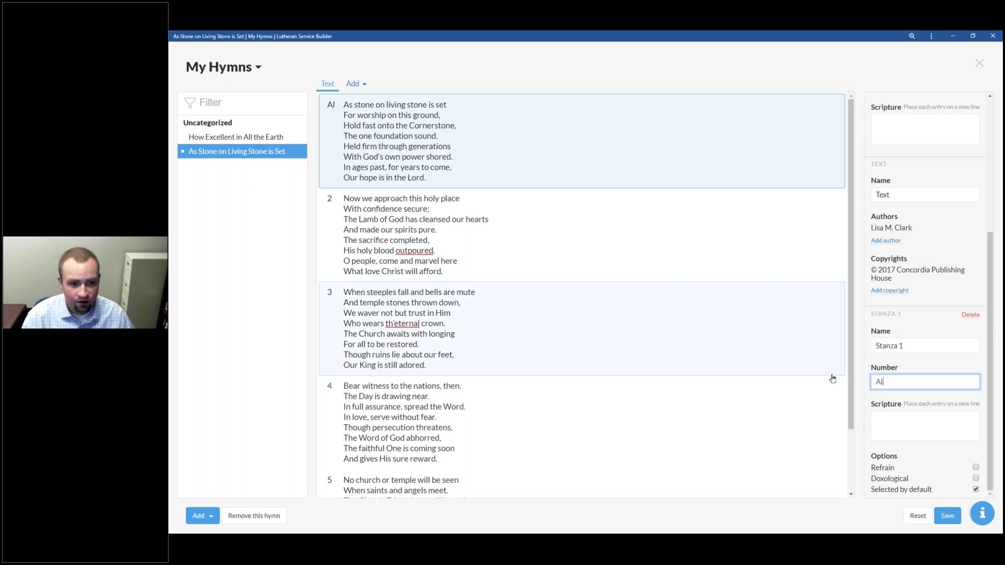
double_click(889, 381)
type("Chopir")
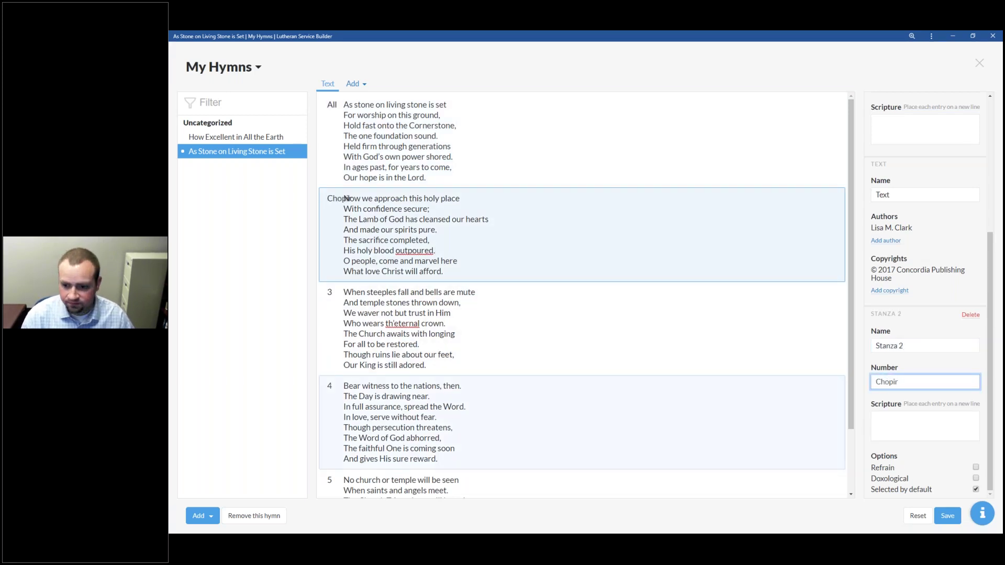
key("BackSpace")
key("BackSpace")
key("BackSpace")
type("ir")
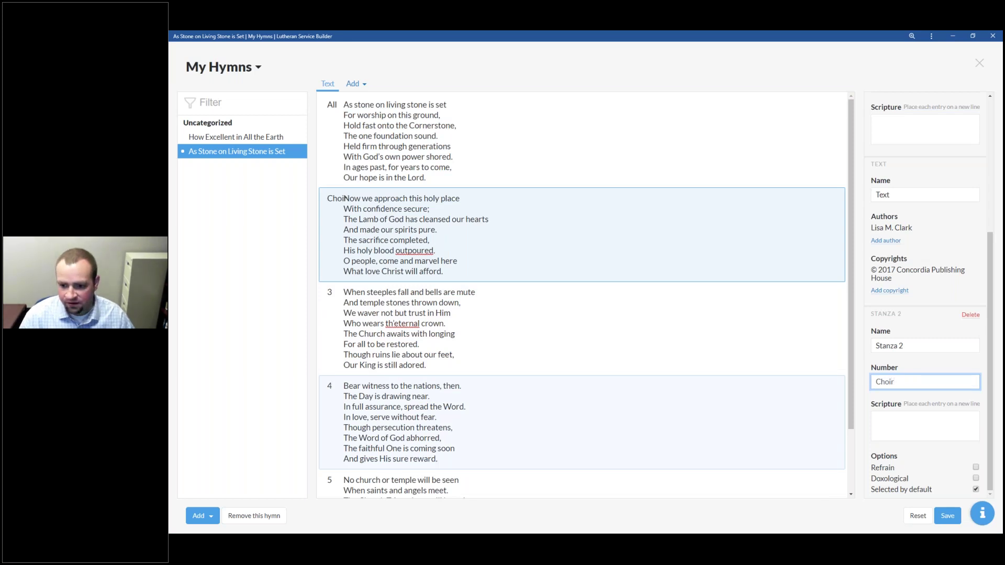
key("ctrl+a")
type("2")
left_click(373, 102)
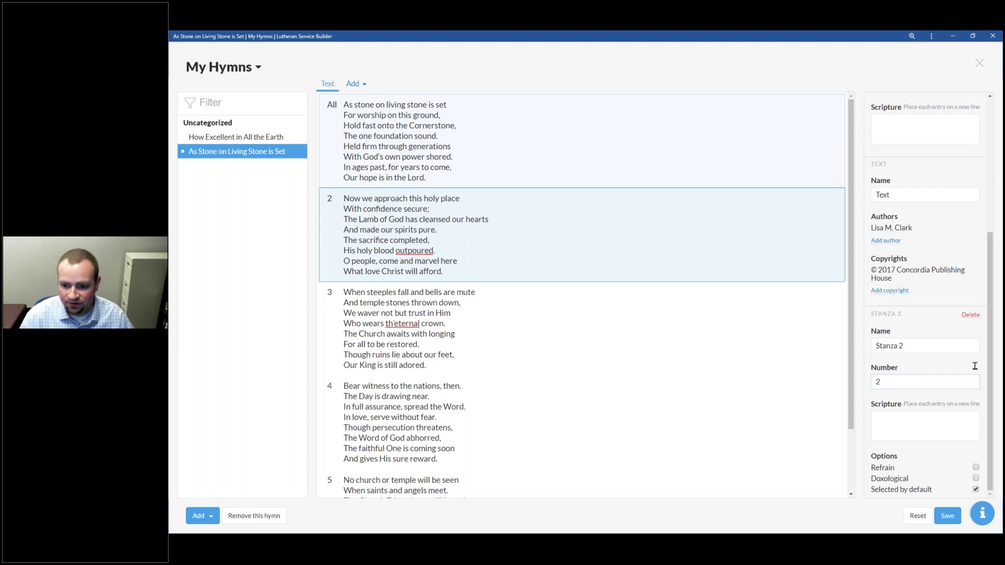
double_click(917, 382)
type("1")
left_click(911, 432)
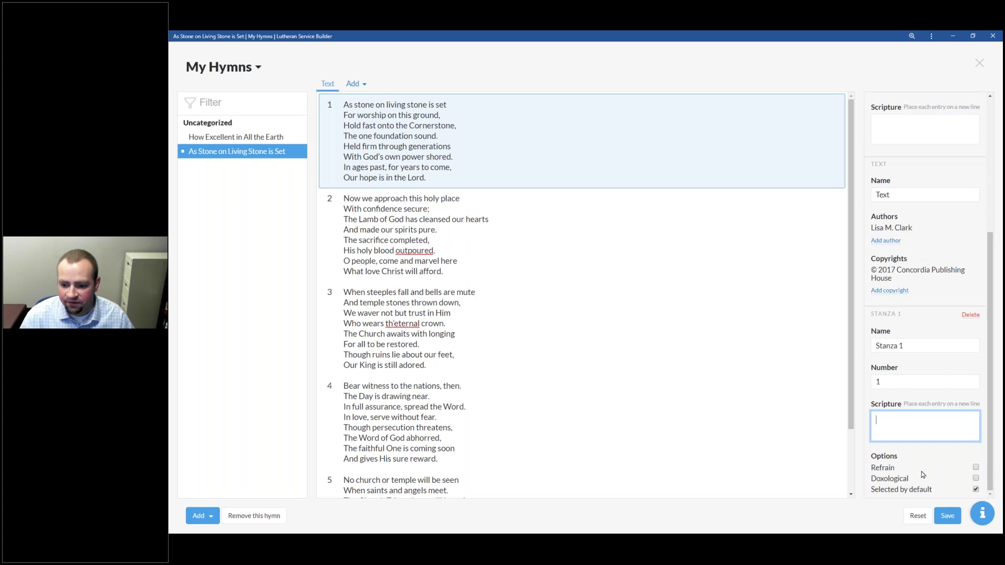
left_click(513, 413)
scroll(510, 416, "down", 1)
left_click(498, 425)
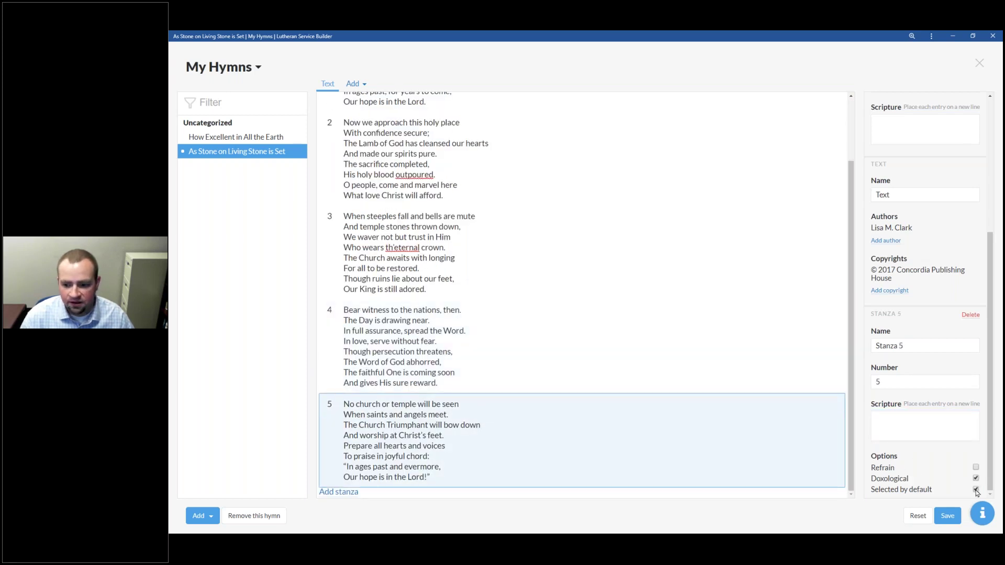
left_click(976, 479)
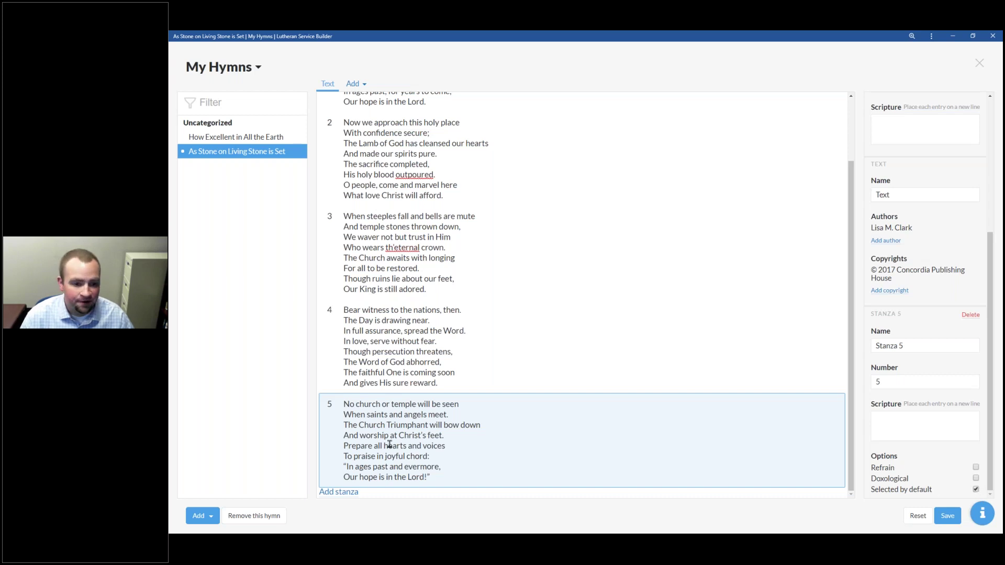
scroll(389, 440, "up", 1)
left_click(430, 155)
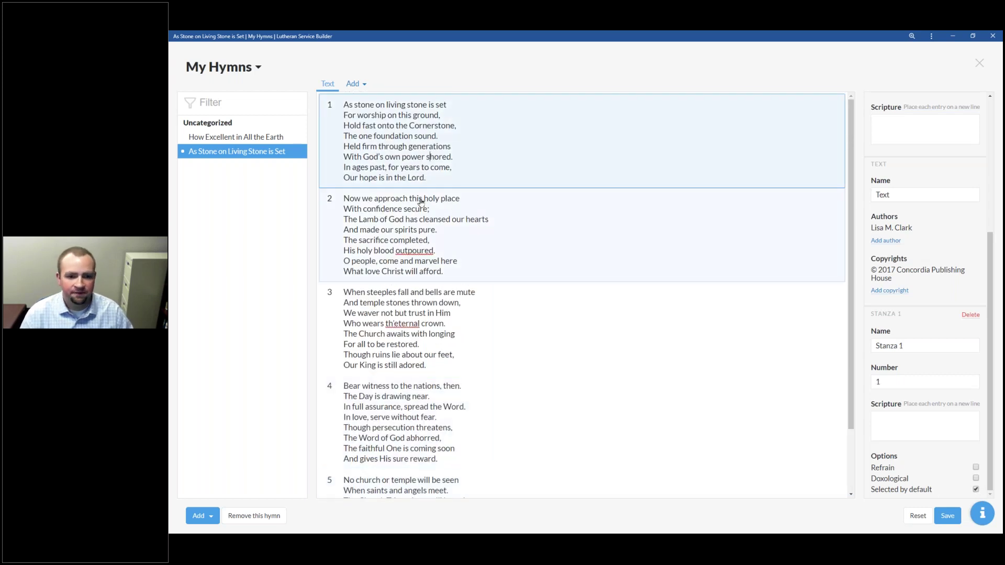
scroll(443, 335, "down", 1)
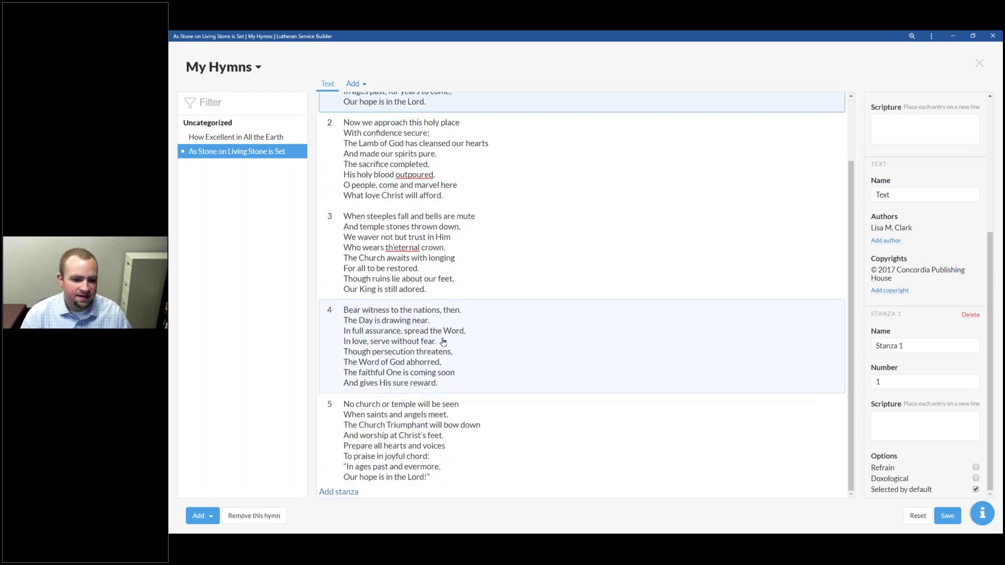
scroll(446, 382, "up", 1)
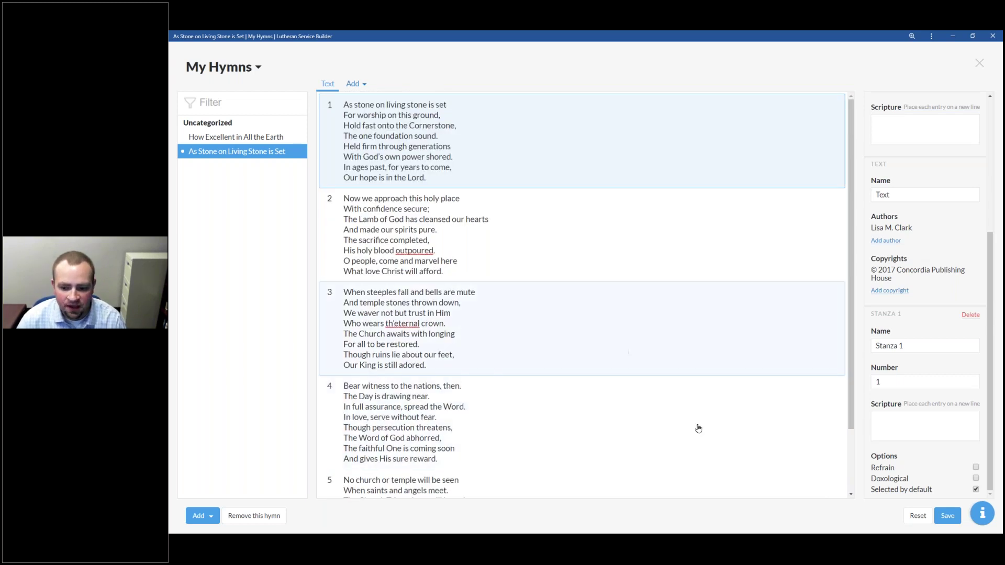
Step: Save the hymn and show the Add list of text, melody and setting parts
left_click(950, 516)
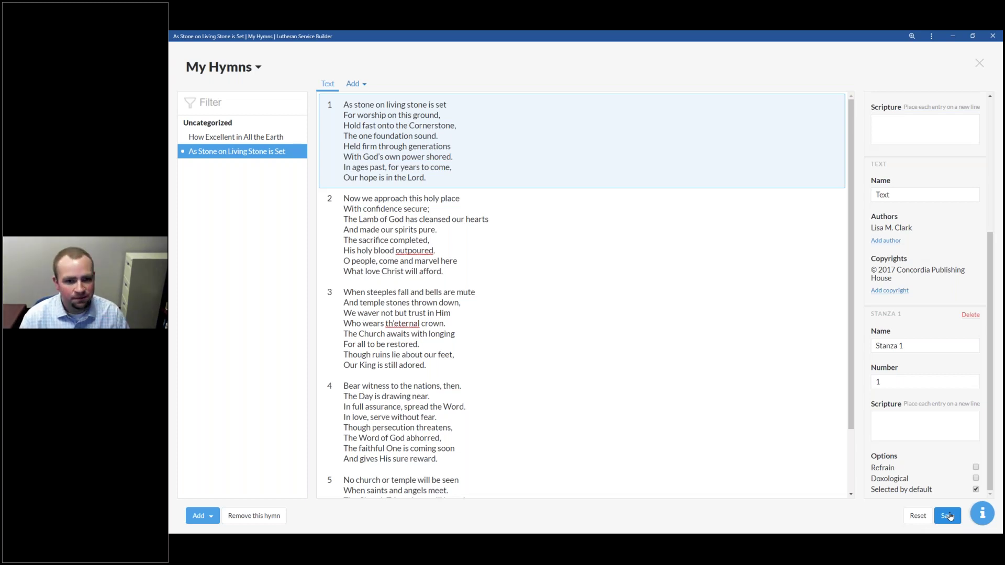
left_click(356, 83)
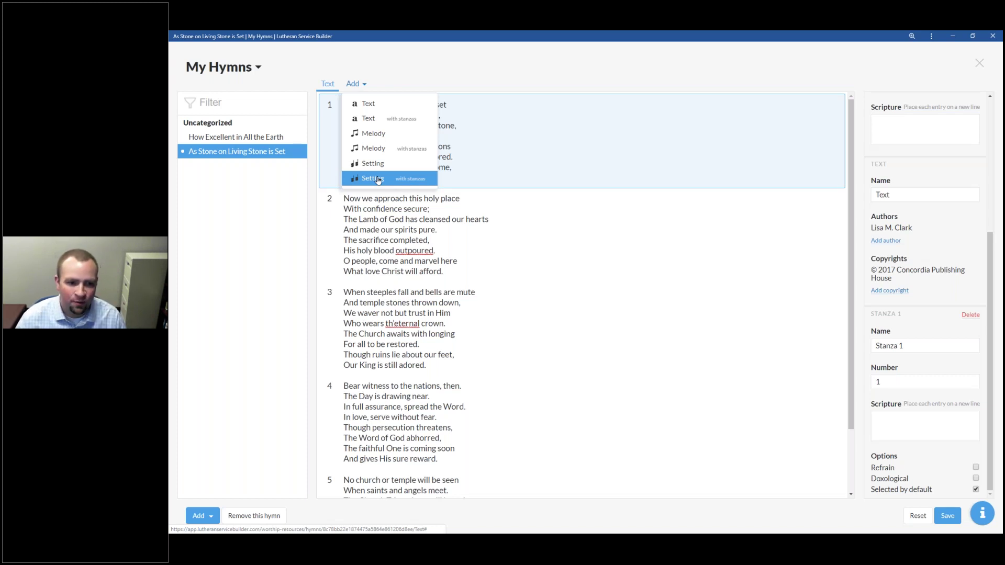
Step: Add a Melody (with stanzas) to the hymn and begin replacing its engraving
left_click(394, 152)
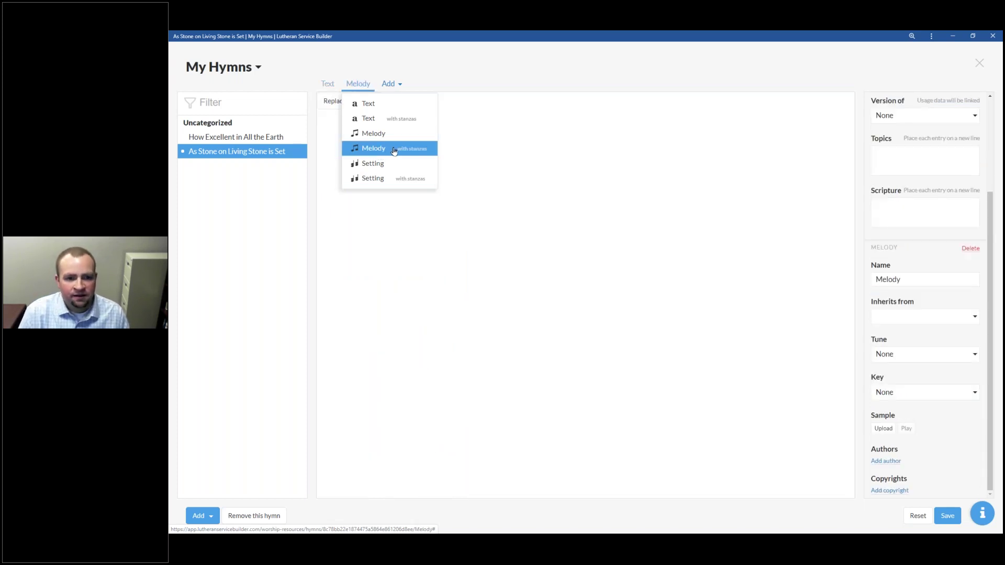
left_click(510, 148)
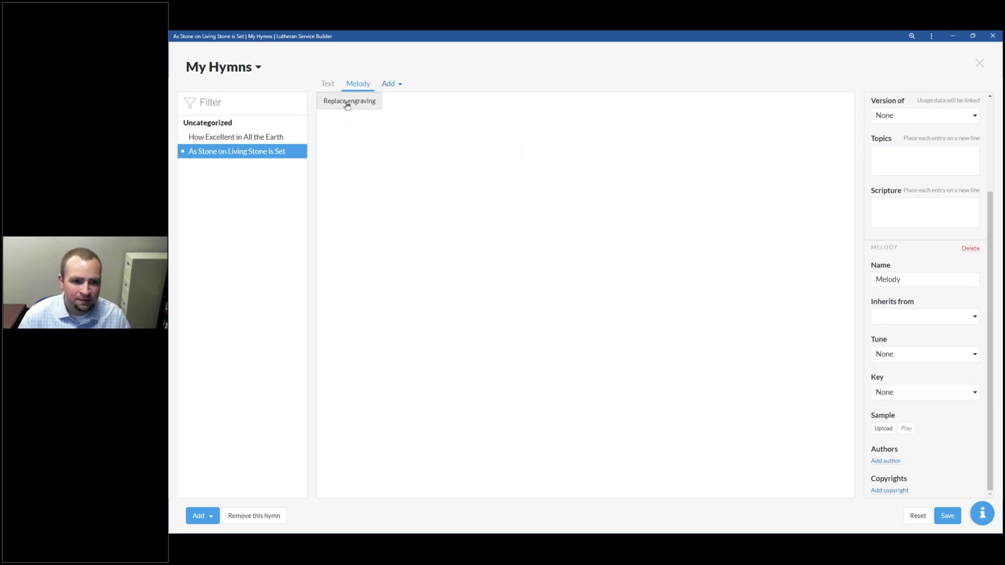
left_click(347, 102)
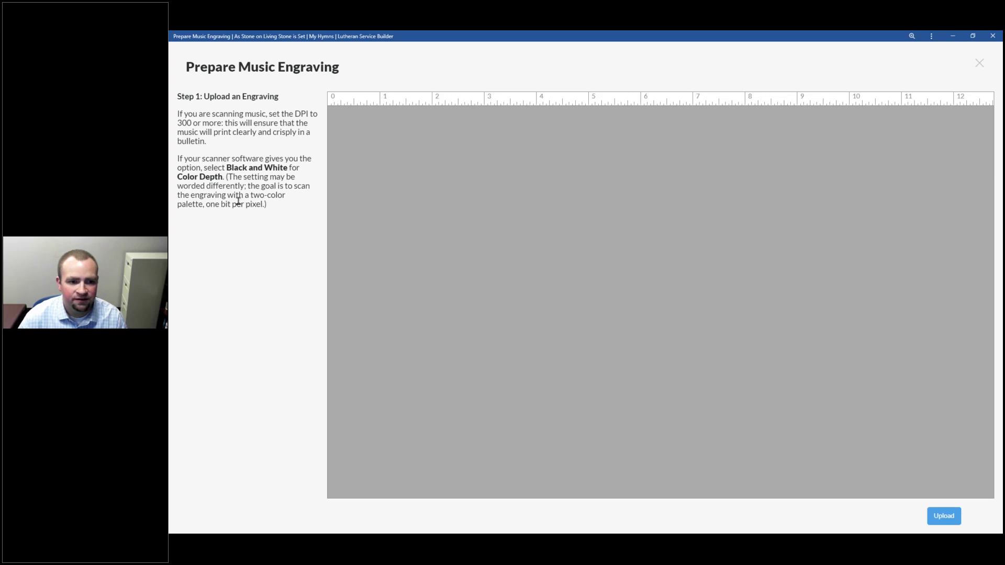
left_click_drag(268, 205, 232, 205)
left_click(247, 231)
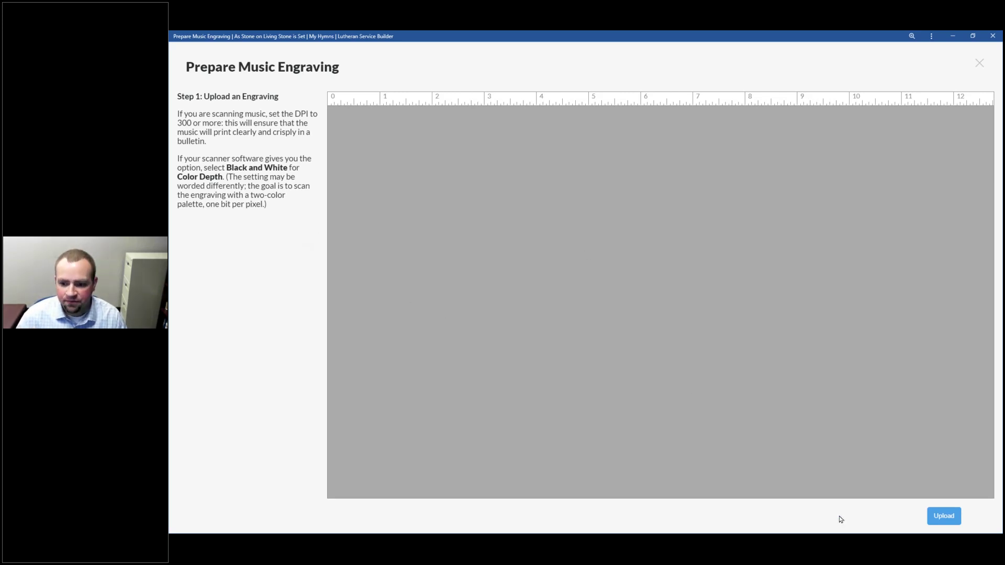
Step: Upload the As Stone on Living Stone Is Set score PNG from the Desktop
left_click(940, 518)
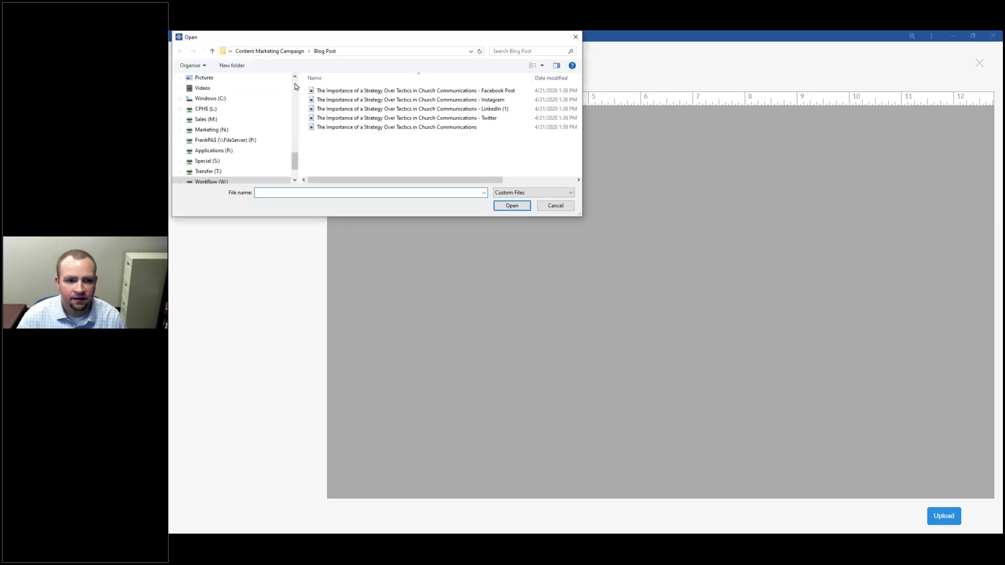
scroll(253, 89, "up", 10)
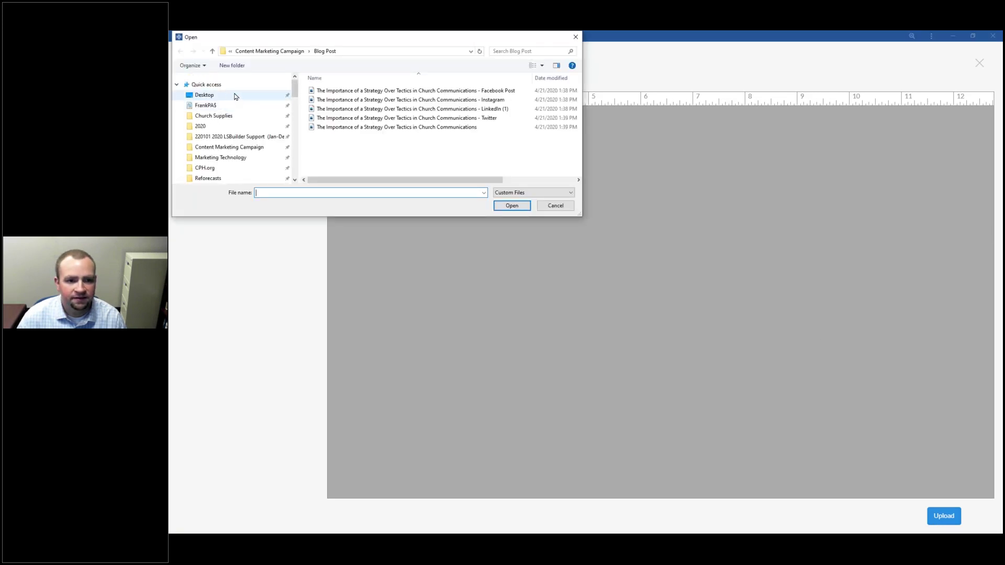
left_click(235, 94)
double_click(329, 104)
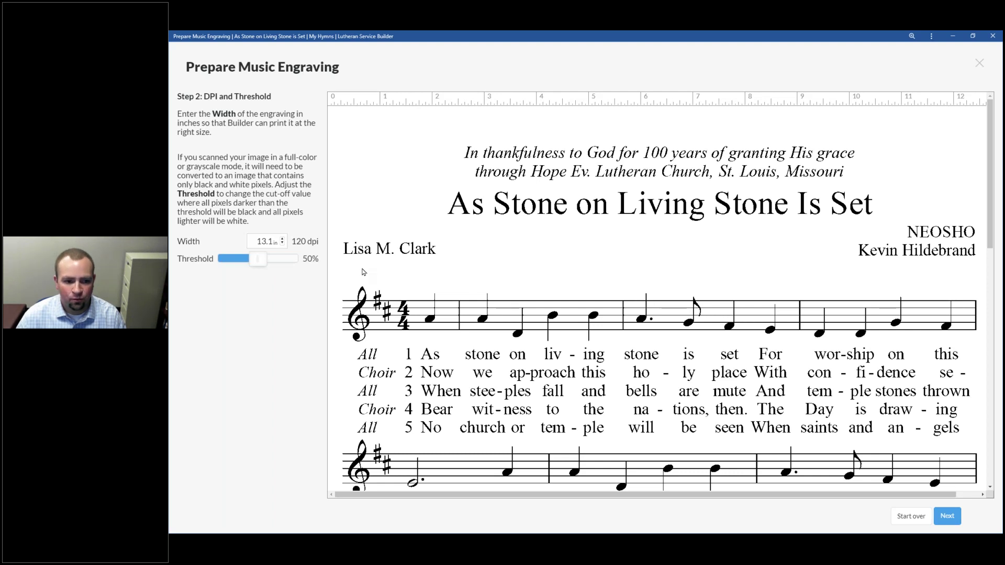
Step: Set the engraving width to 5.5 in (286 dpi) and the threshold to 64%
scroll(558, 298, "down", 5)
scroll(558, 298, "up", 5)
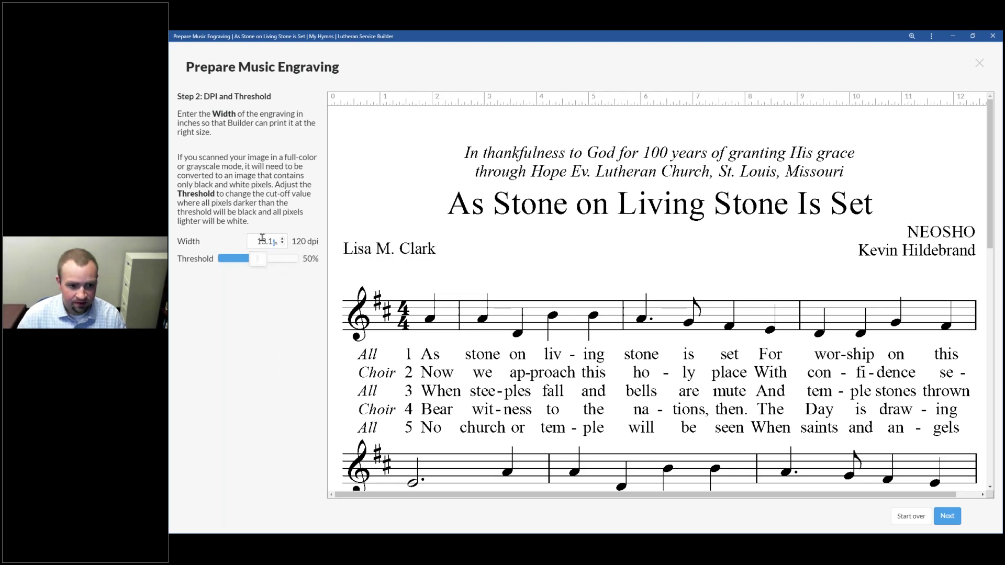
double_click(264, 239)
type("5.5")
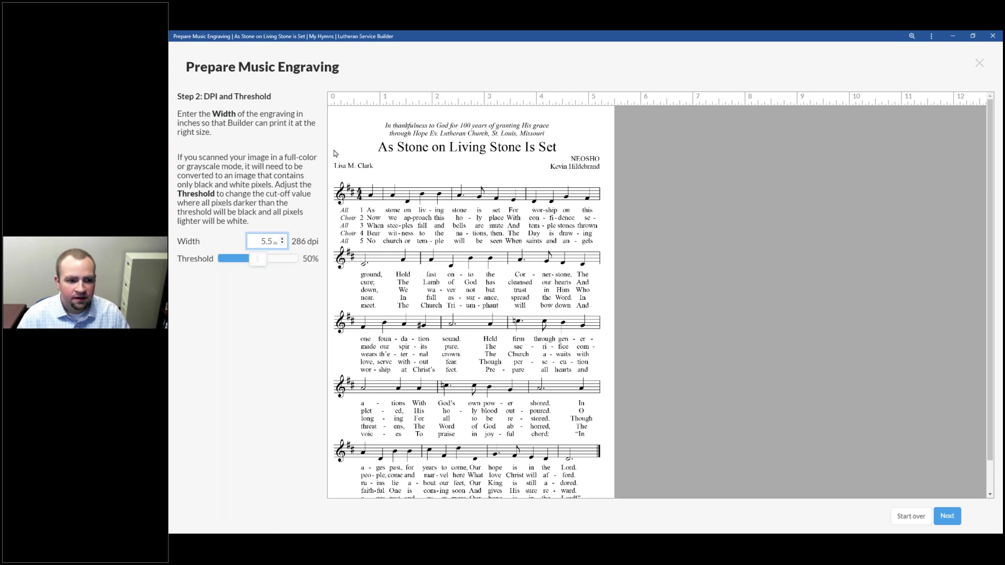
left_click(256, 262)
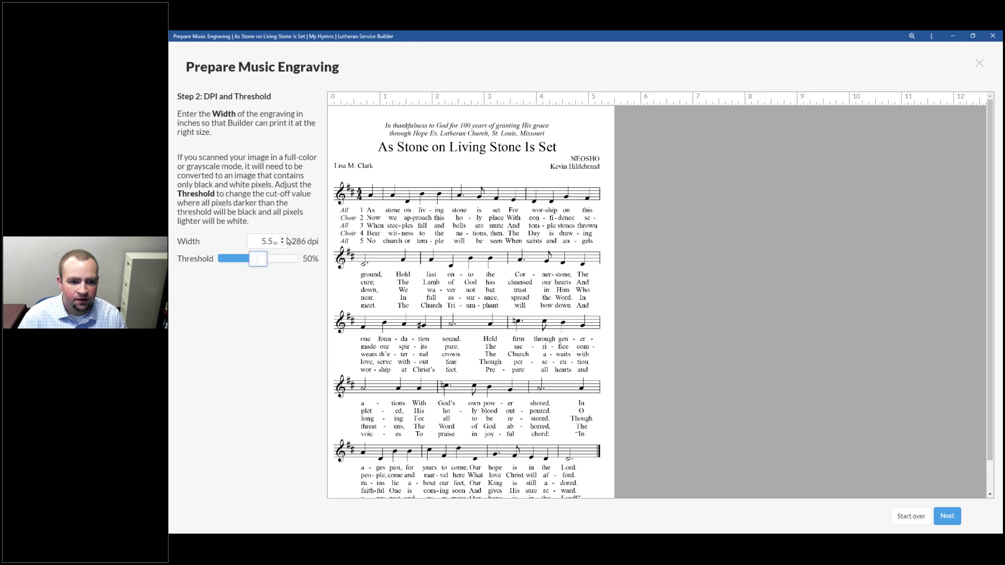
left_click(283, 239)
left_click(282, 238)
left_click(282, 239)
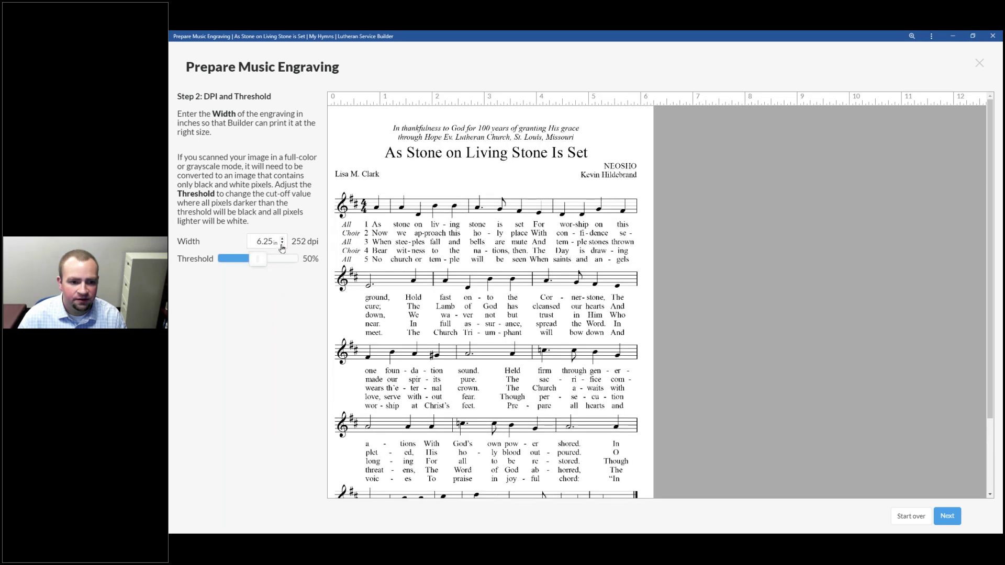
left_click(282, 244)
left_click(282, 244)
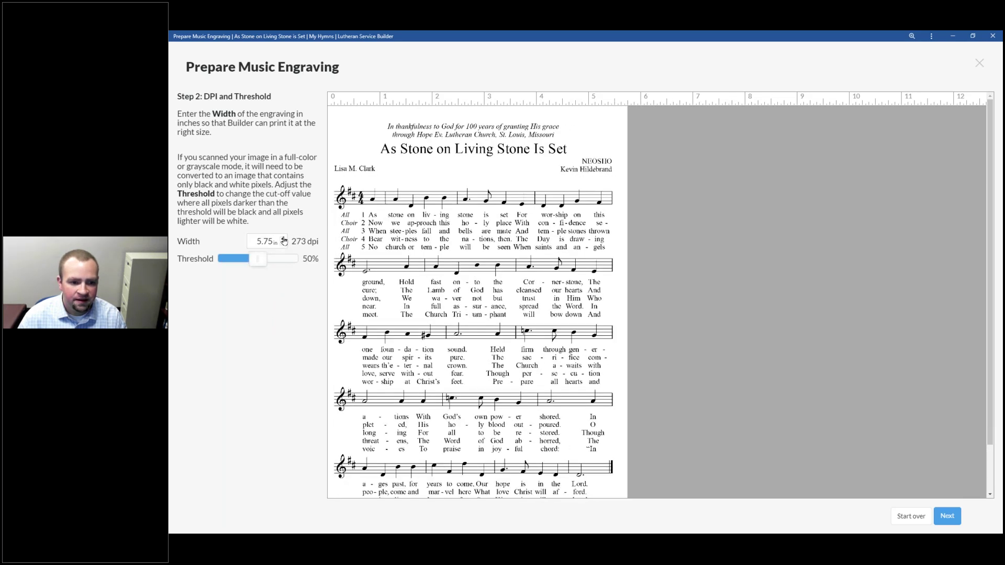
left_click(283, 239)
left_click(283, 239)
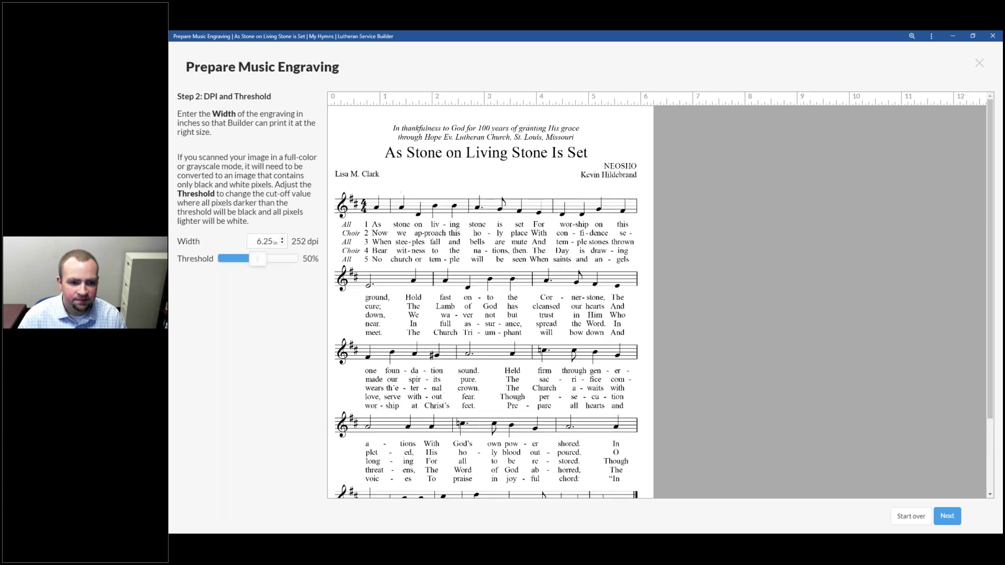
left_click(283, 239)
left_click(283, 240)
left_click(283, 239)
left_click(283, 240)
left_click(283, 244)
left_click(282, 244)
left_click(283, 244)
left_click(283, 244)
left_click(282, 244)
left_click(282, 244)
left_click(283, 244)
left_click(283, 243)
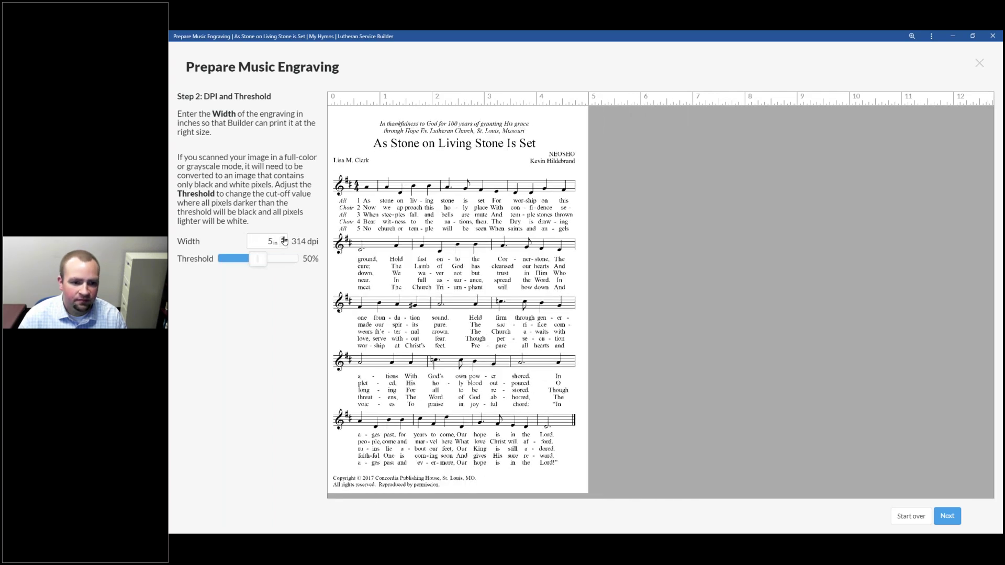
left_click(283, 239)
left_click(283, 239)
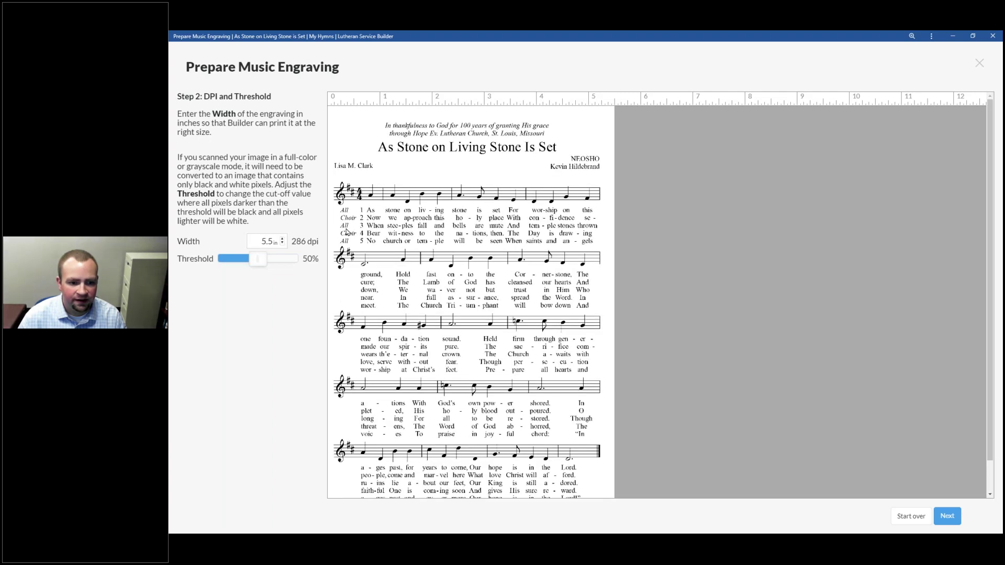
left_click(266, 259)
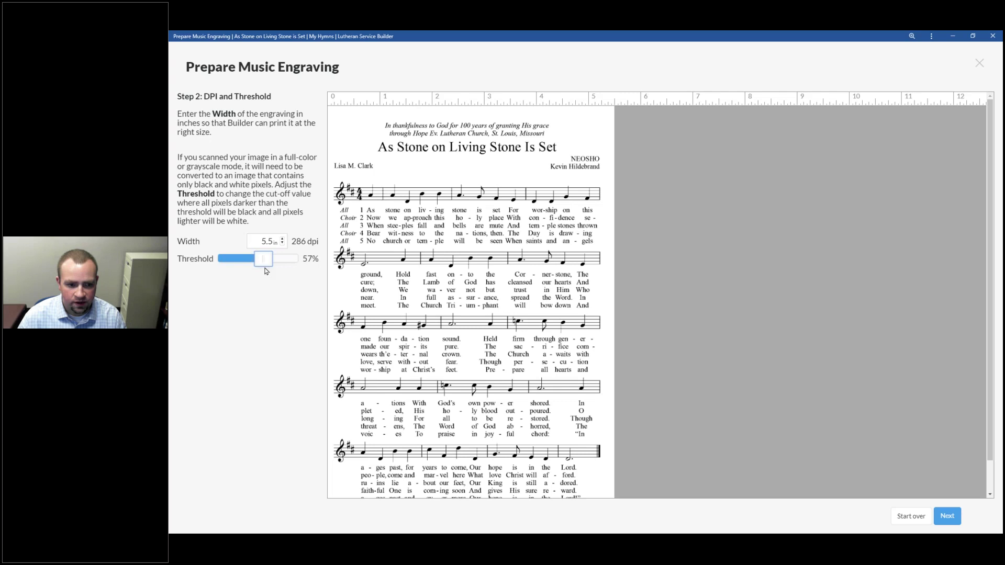
key("Right")
key("Right")
key("Right")
key("Right")
key("Right")
key("Right")
key("Right")
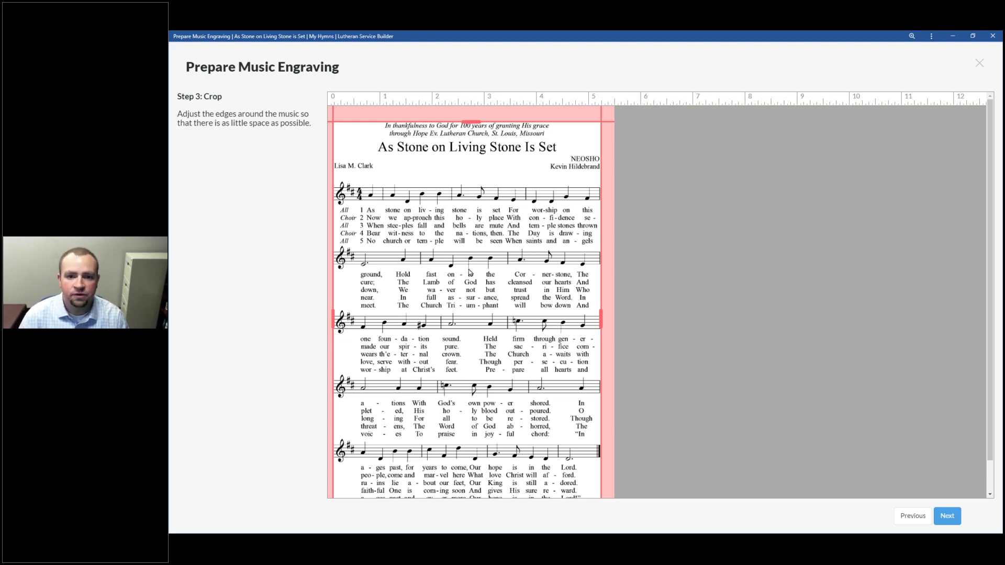
Step: Crop from just above the first staff to just under the last lyrics, then continue to slicing
scroll(411, 229, "down", 2)
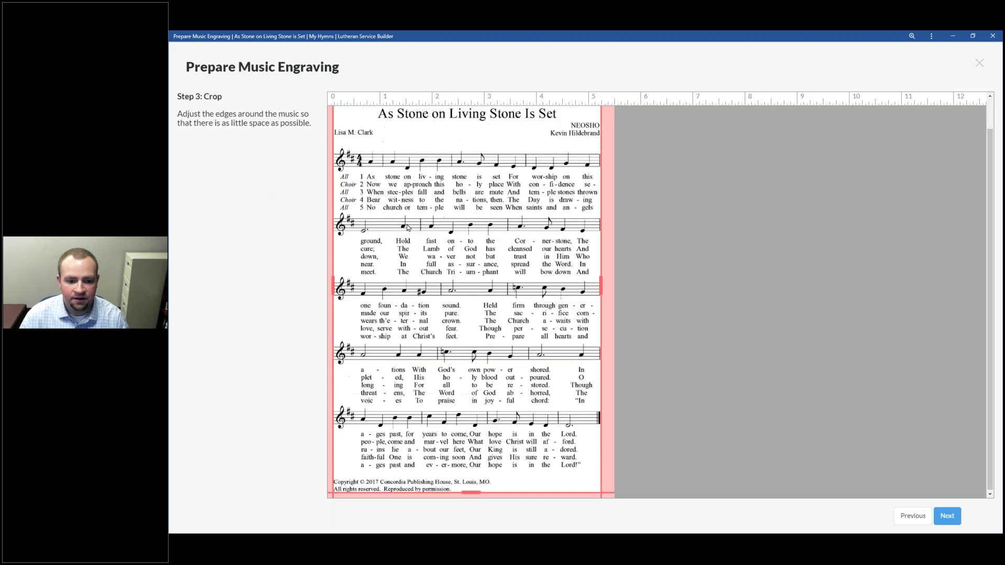
scroll(413, 230, "up", 2)
left_click_drag(470, 122, 470, 180)
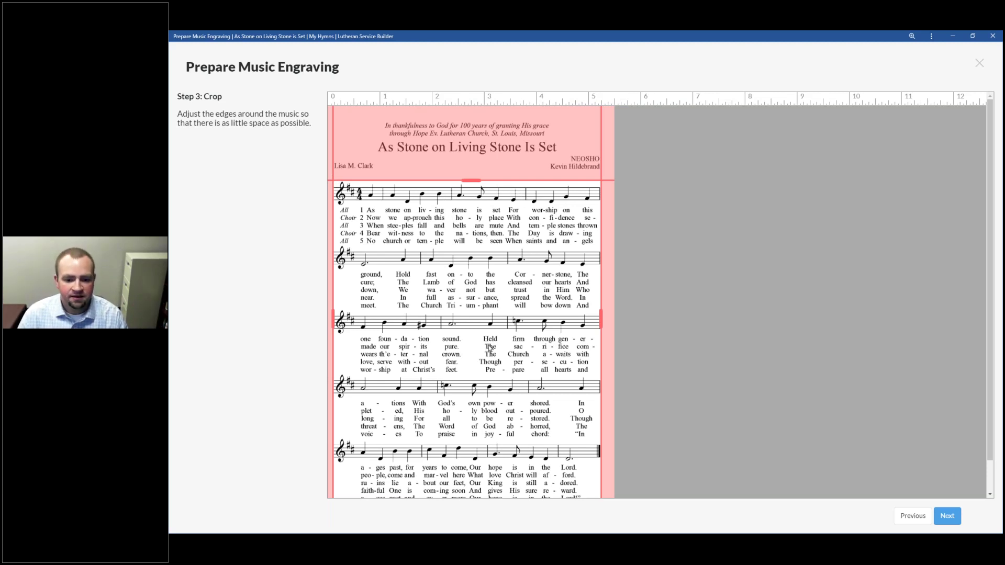
scroll(475, 470, "down", 1)
left_click_drag(475, 490, 479, 474)
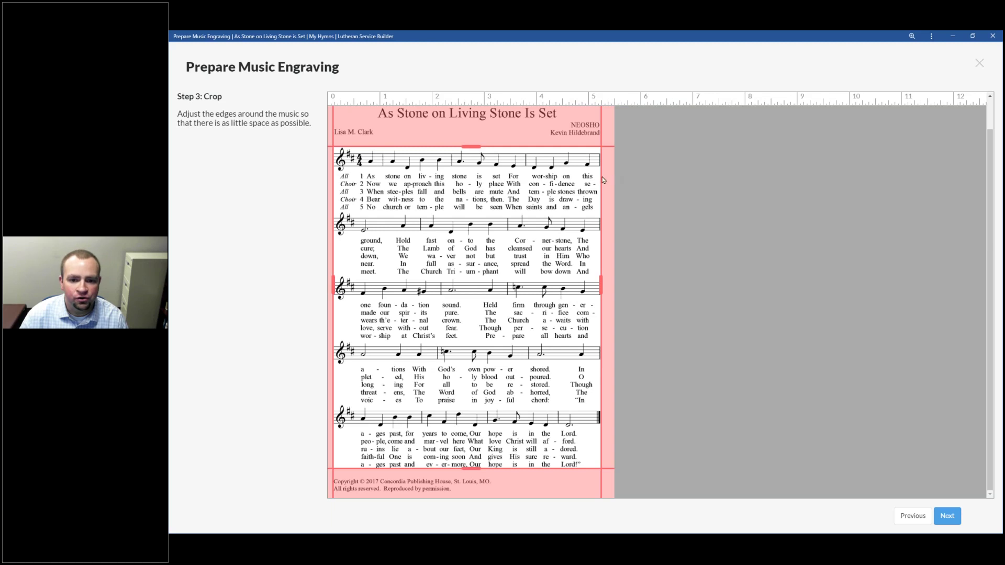
left_click(935, 518)
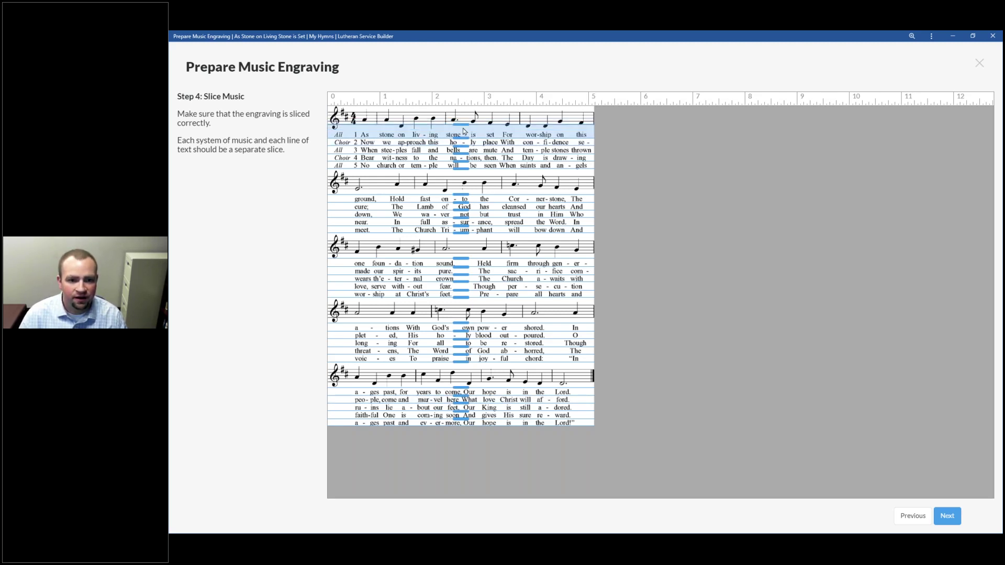
Step: Lower the top edge of the 'All 1 As stone' slice slightly, then go to Identify Slices
left_click(420, 134)
left_click_drag(459, 126, 461, 130)
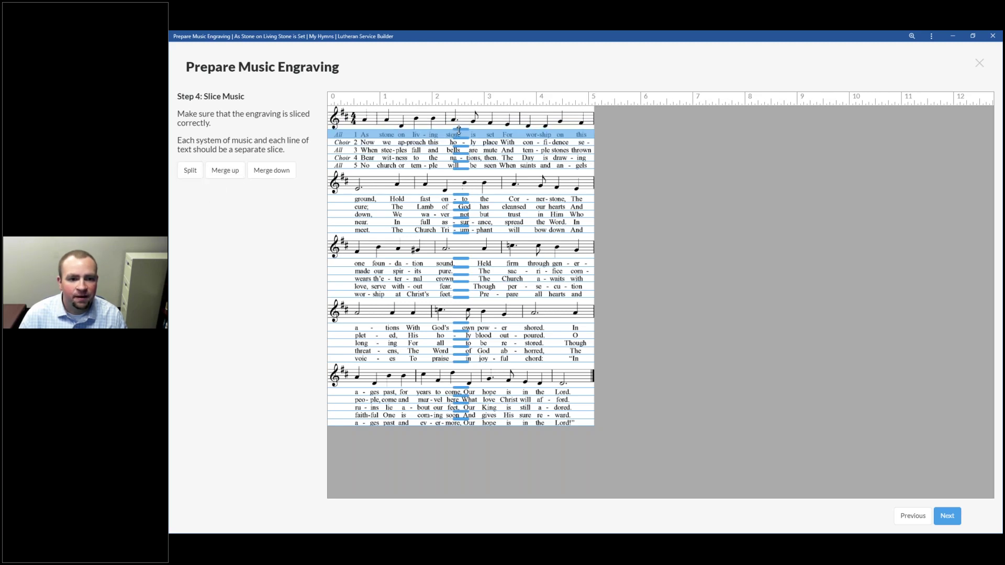
left_click_drag(459, 130, 459, 129)
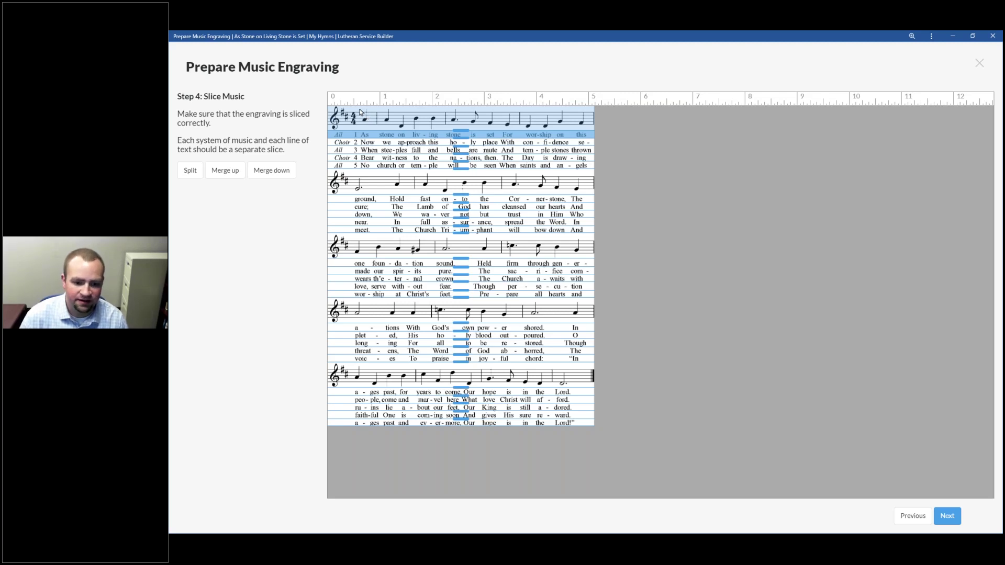
left_click(947, 516)
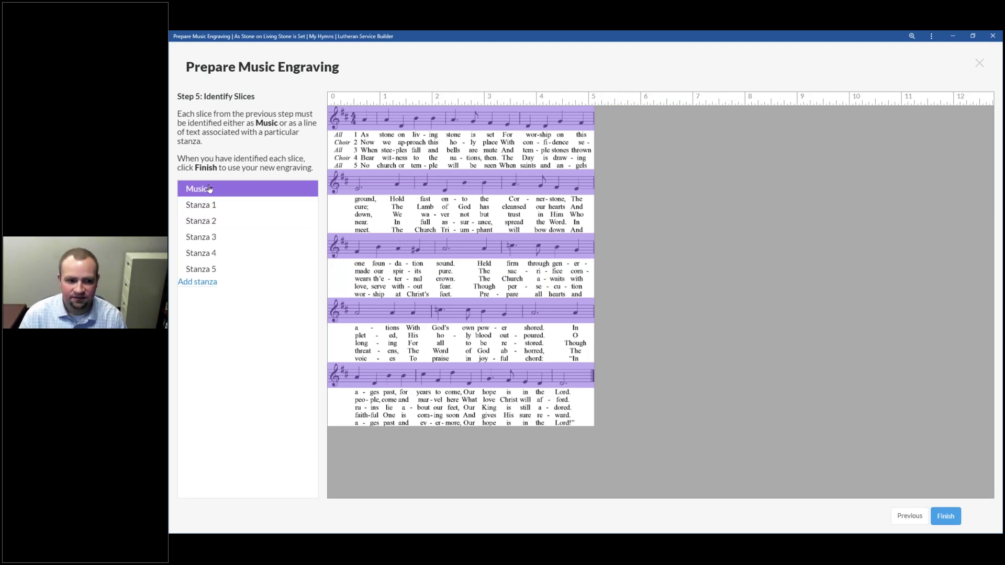
Step: Review the lyric lines assigned to Stanzas 1–5, then finish the engraving as the Melody
left_click(212, 205)
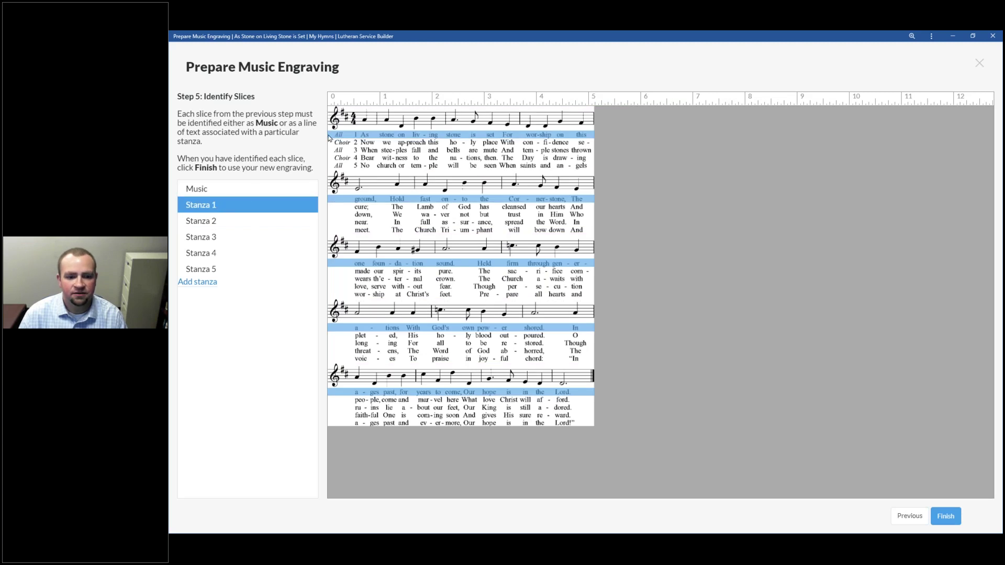
left_click(201, 220)
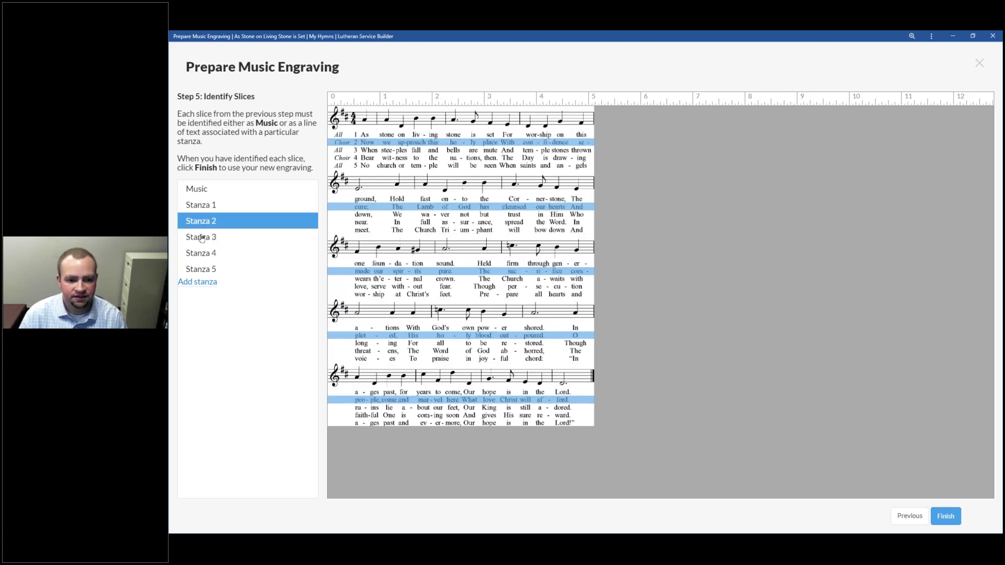
left_click(205, 238)
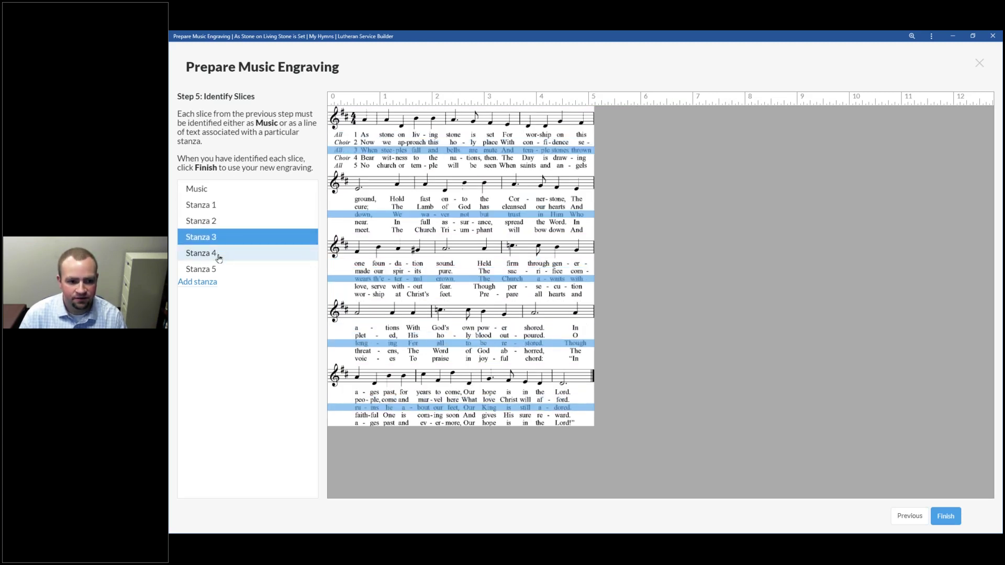
left_click(218, 254)
left_click(216, 268)
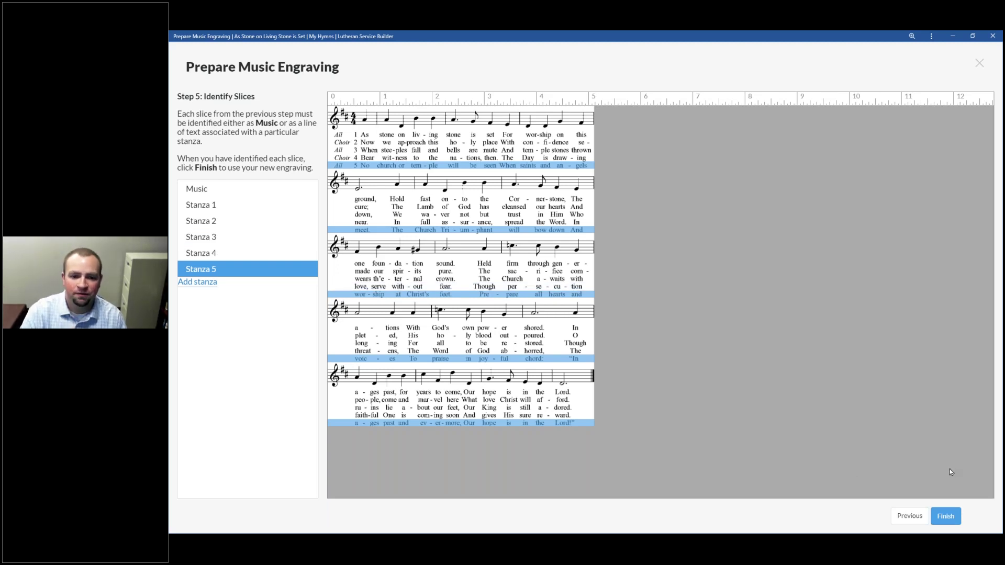
left_click(945, 516)
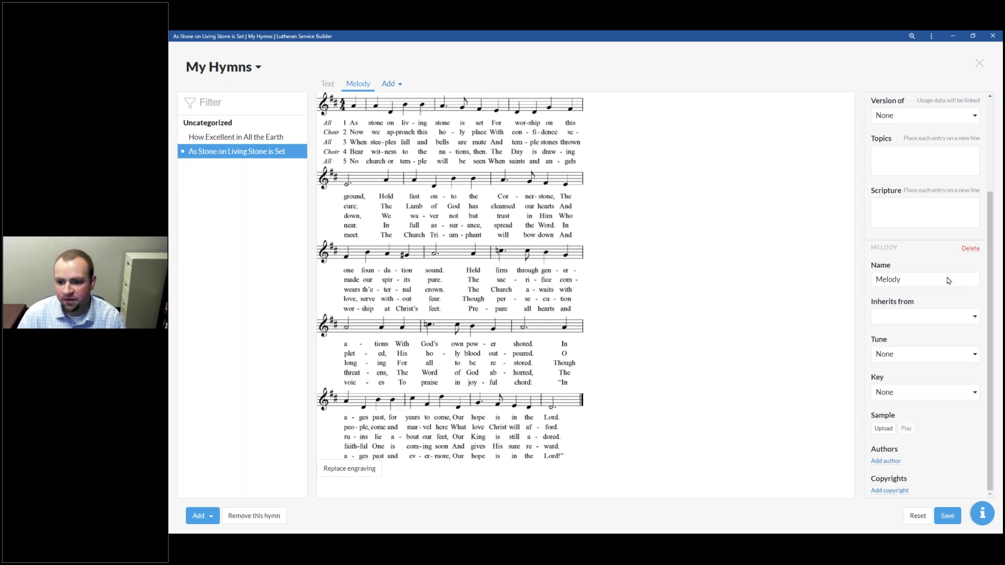
Step: After reviewing the Text lyrics, set the Melody's Inherits from option to Text
scroll(966, 188, "up", 3)
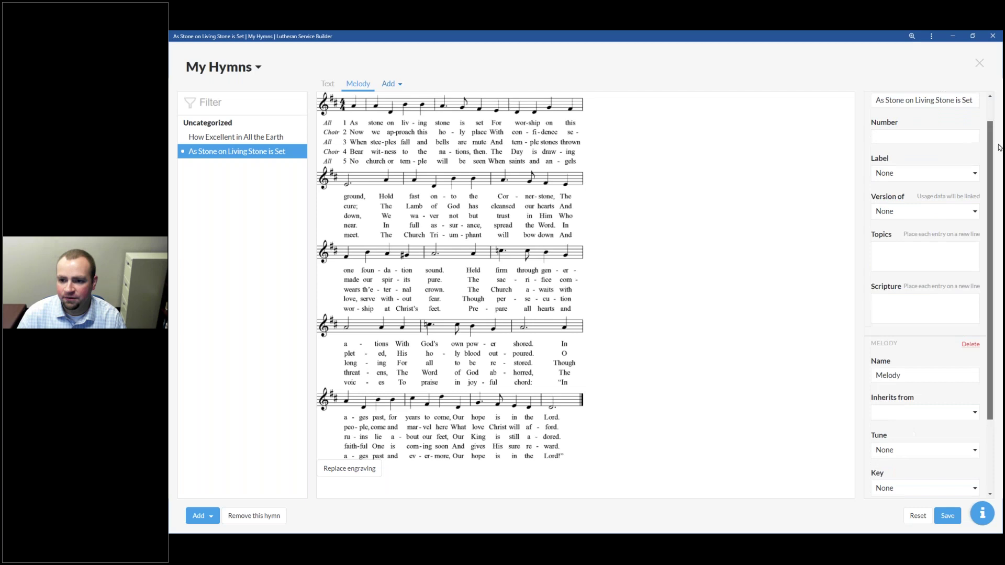
scroll(971, 281, "down", 3)
scroll(971, 281, "up", 3)
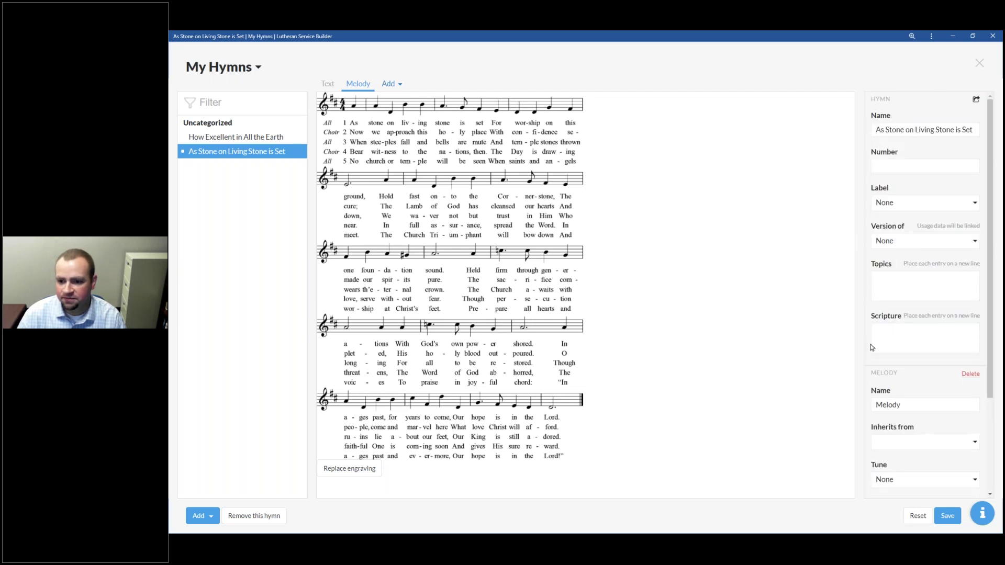
left_click(327, 85)
left_click(328, 85)
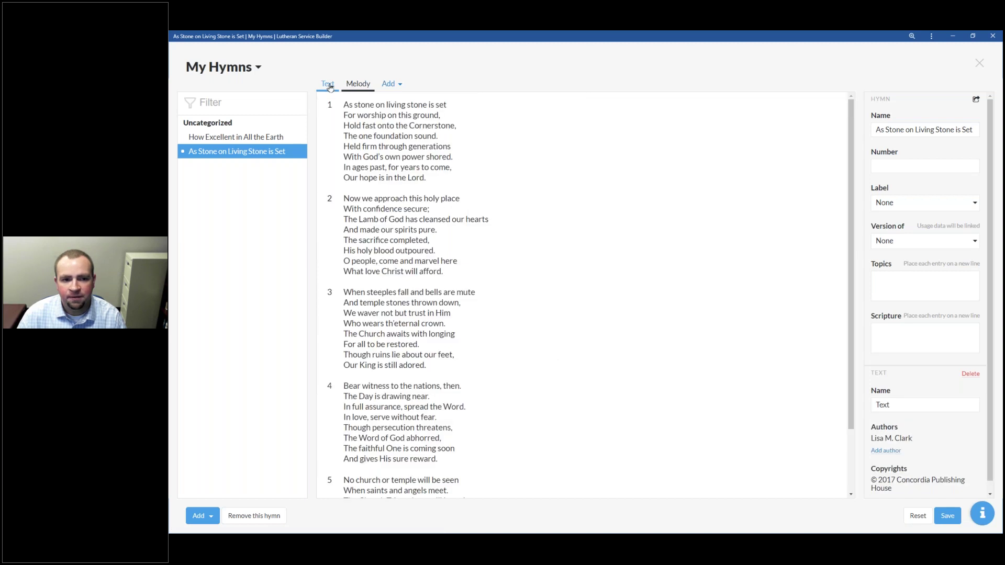
left_click(350, 85)
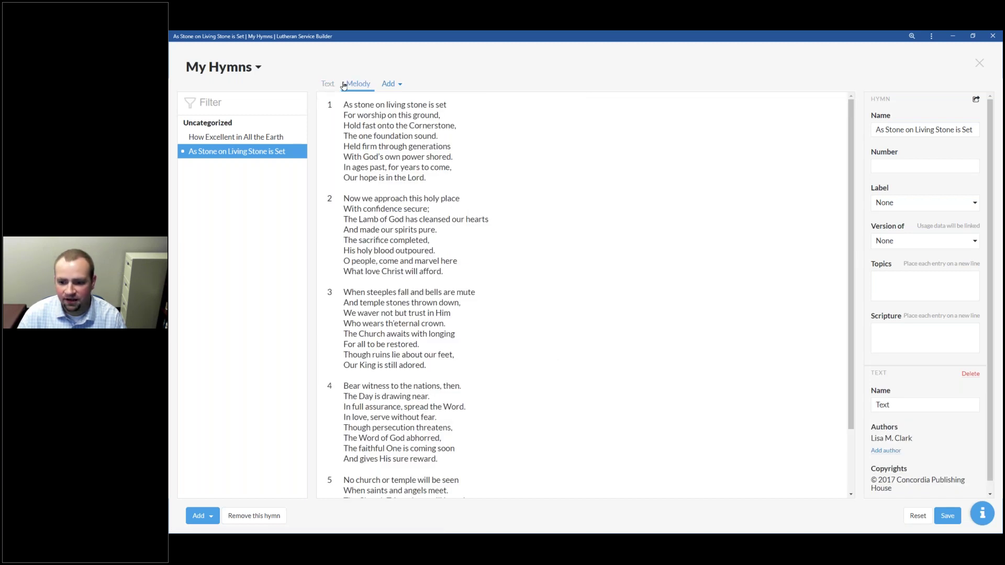
scroll(942, 366, "down", 3)
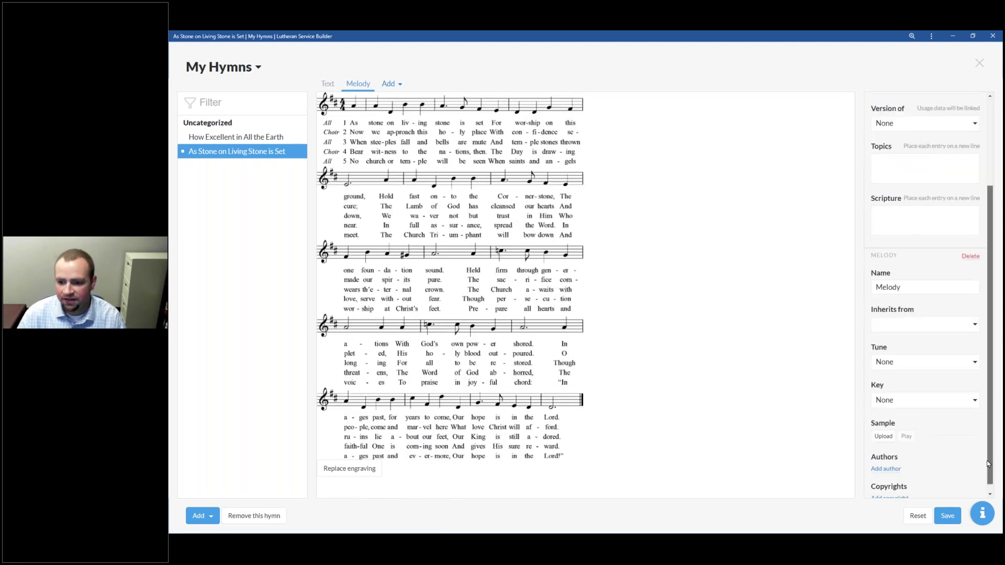
double_click(894, 278)
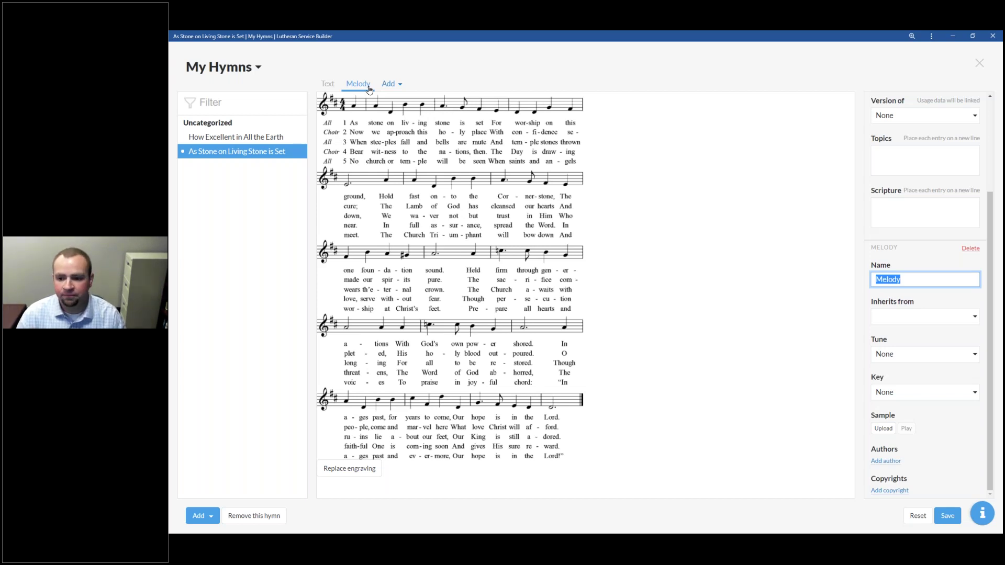
left_click(908, 320)
left_click(904, 337)
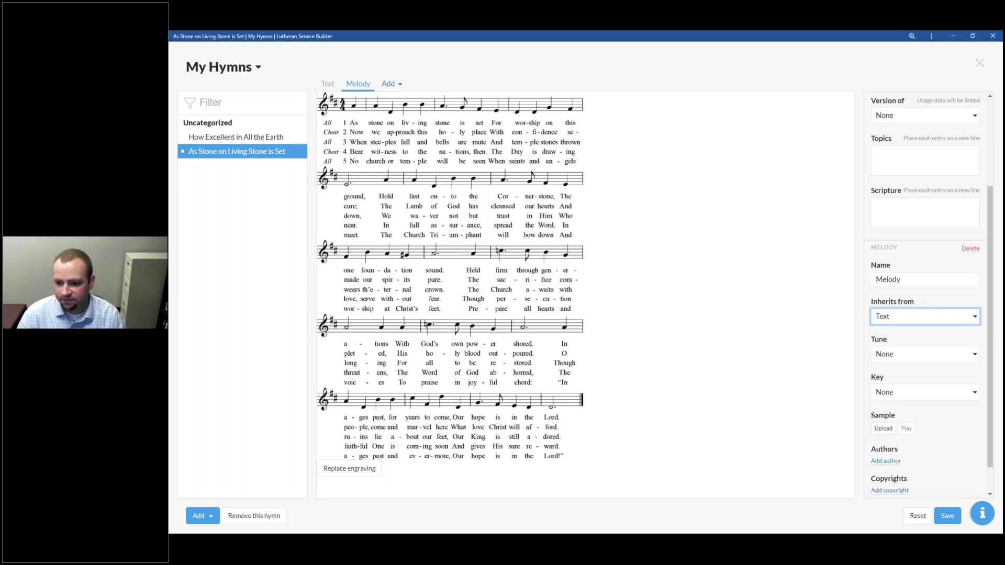
left_click(900, 323)
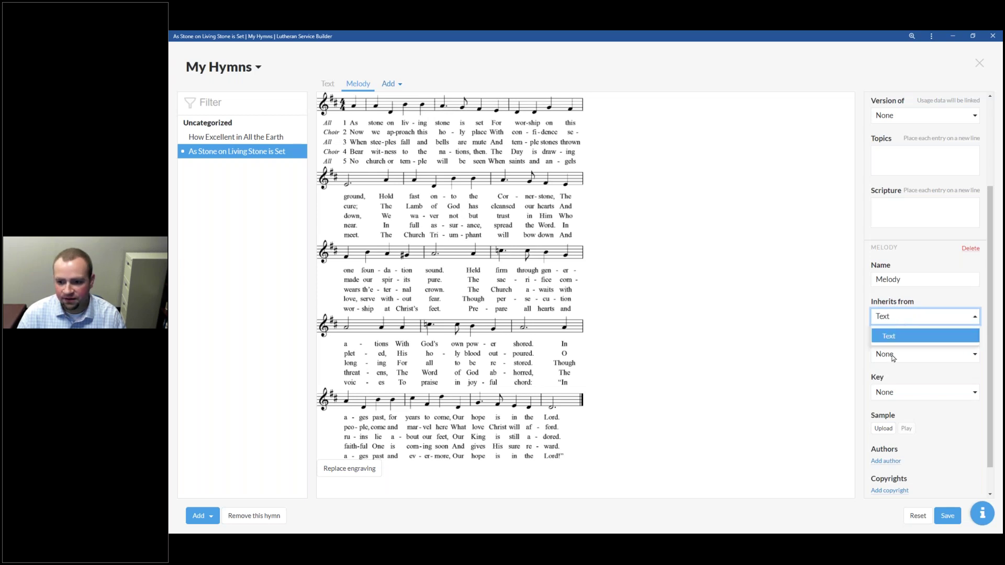
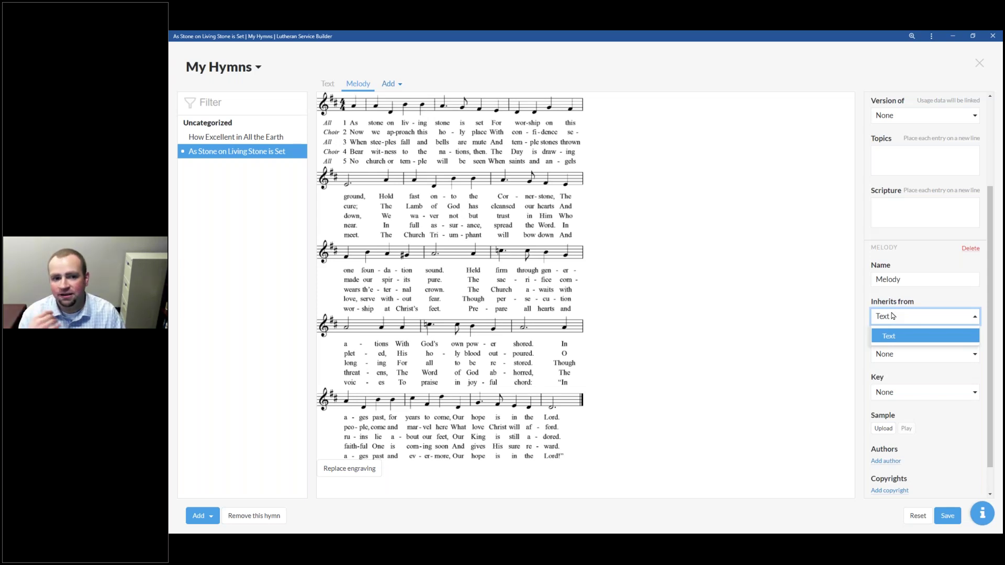
Step: Keep the melody inheriting from Text and set its tune to Neosho
left_click(892, 316)
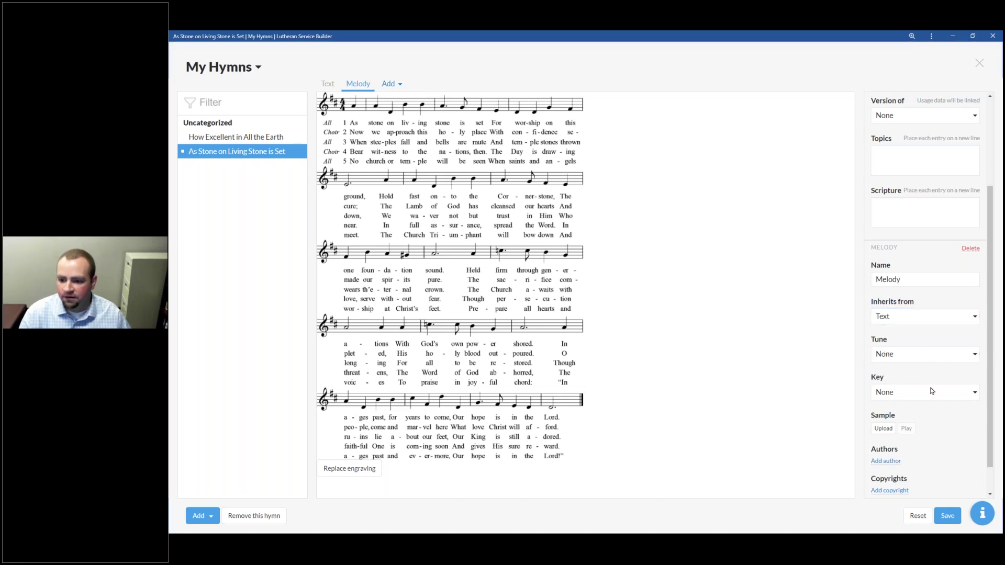
scroll(917, 473, "down", 1)
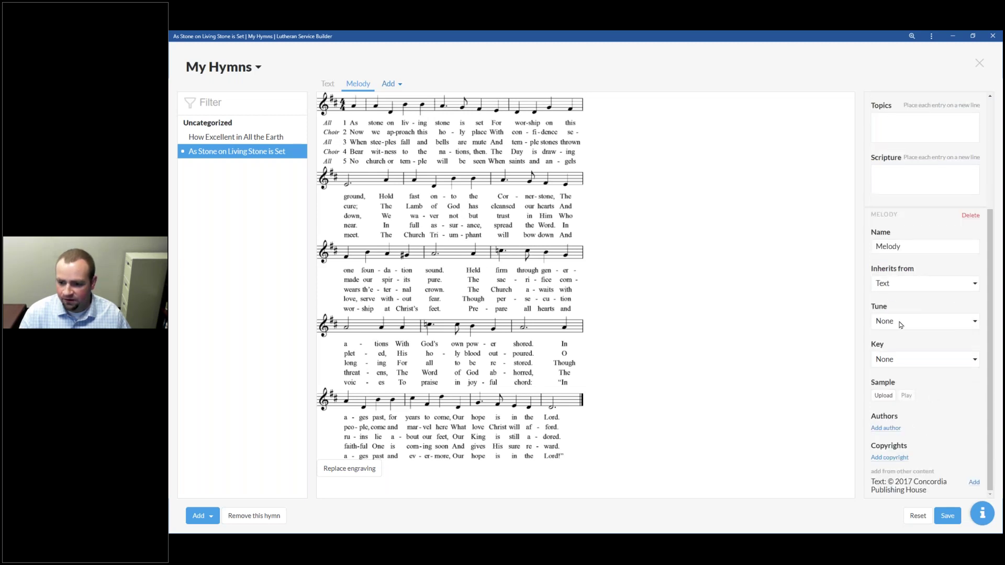
left_click(976, 325)
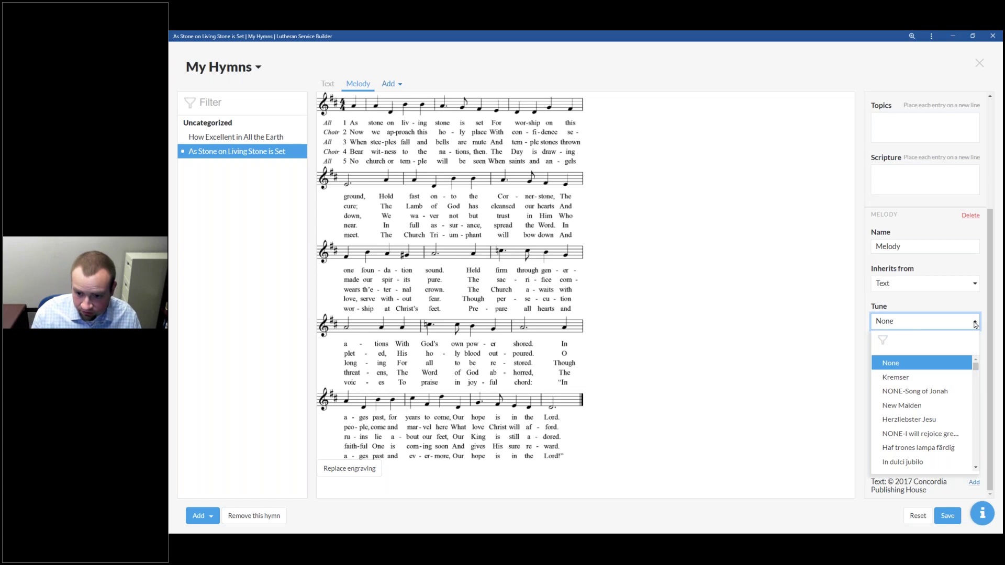
type("Neo")
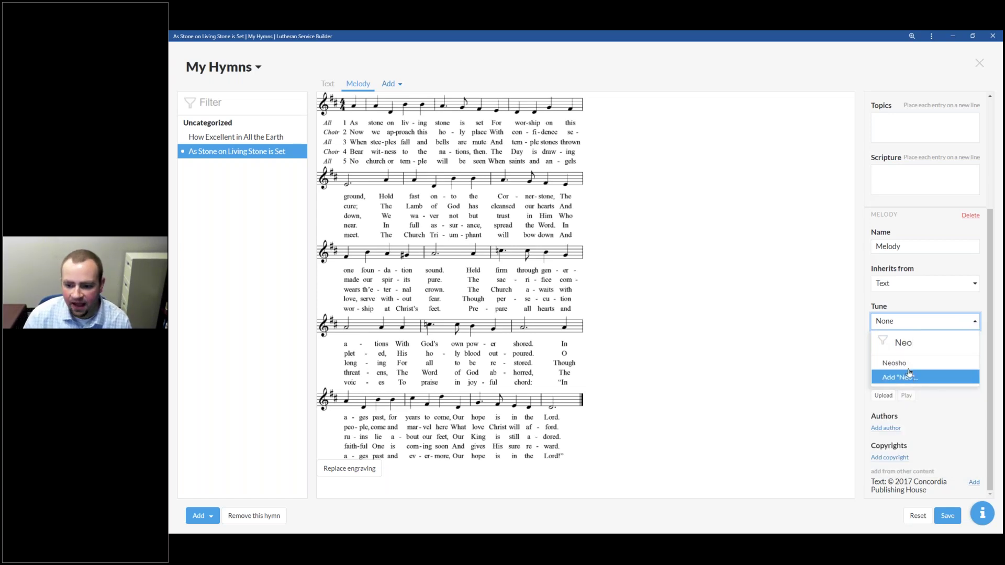
left_click(908, 363)
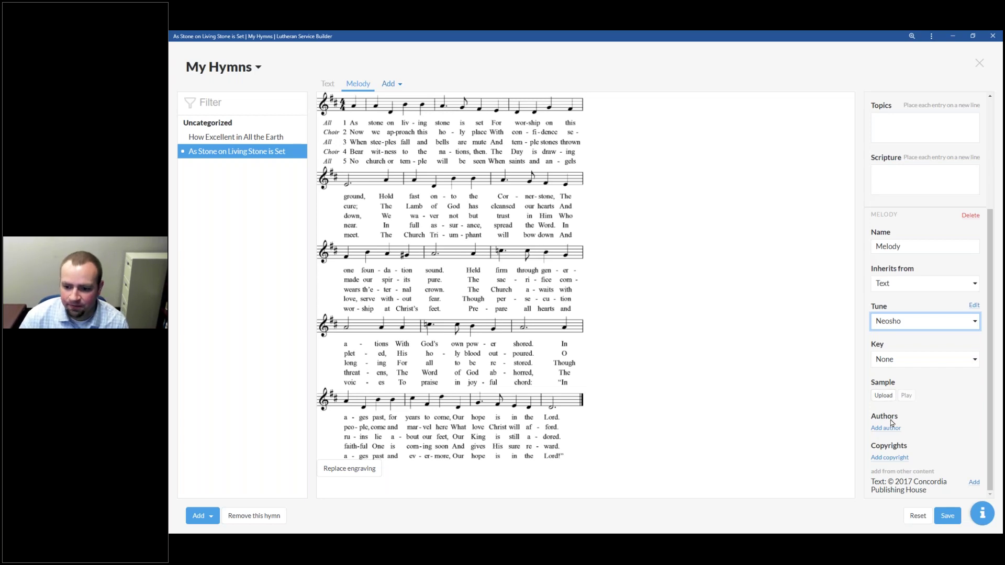
Step: Add the composer as the melody's author and a 2017 Concordia Publishing House copyright
left_click(891, 429)
type("Kevin Hildebrand")
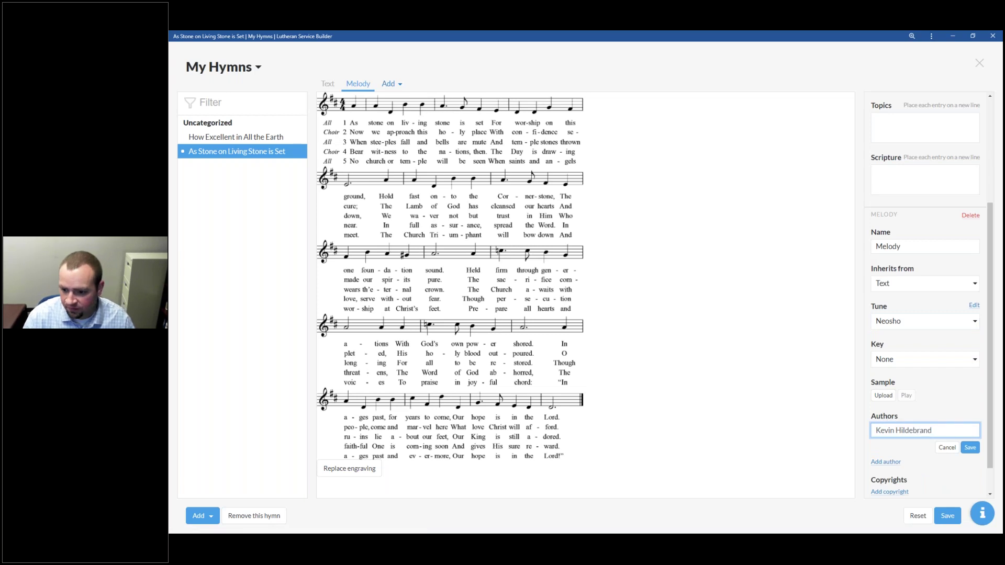
left_click(970, 447)
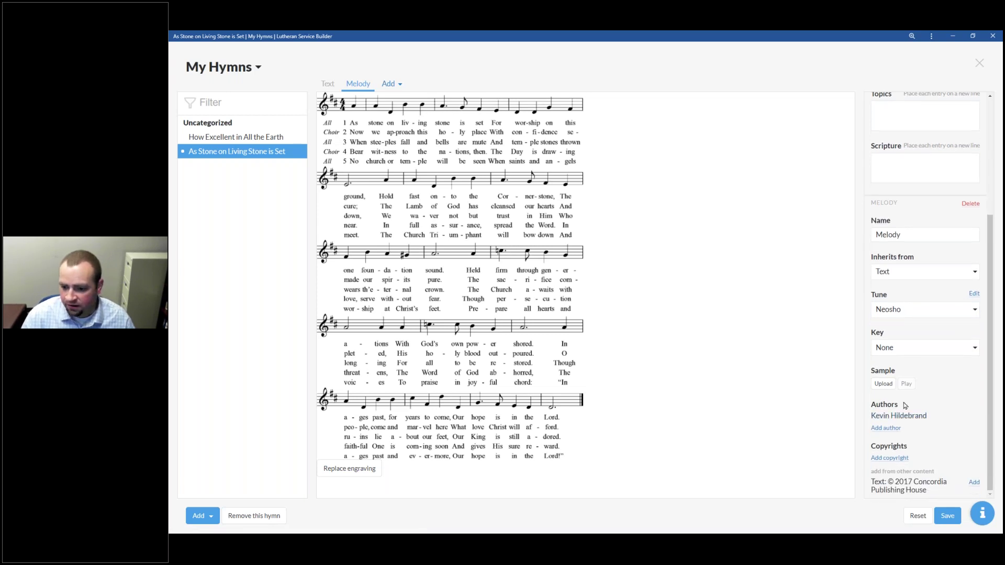
left_click(902, 458)
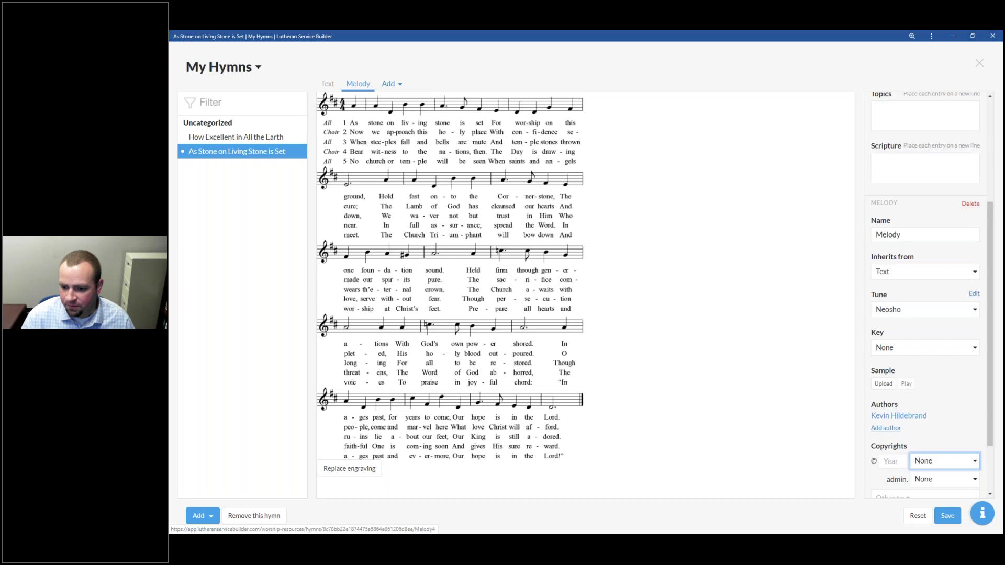
left_click(891, 461)
type("2017")
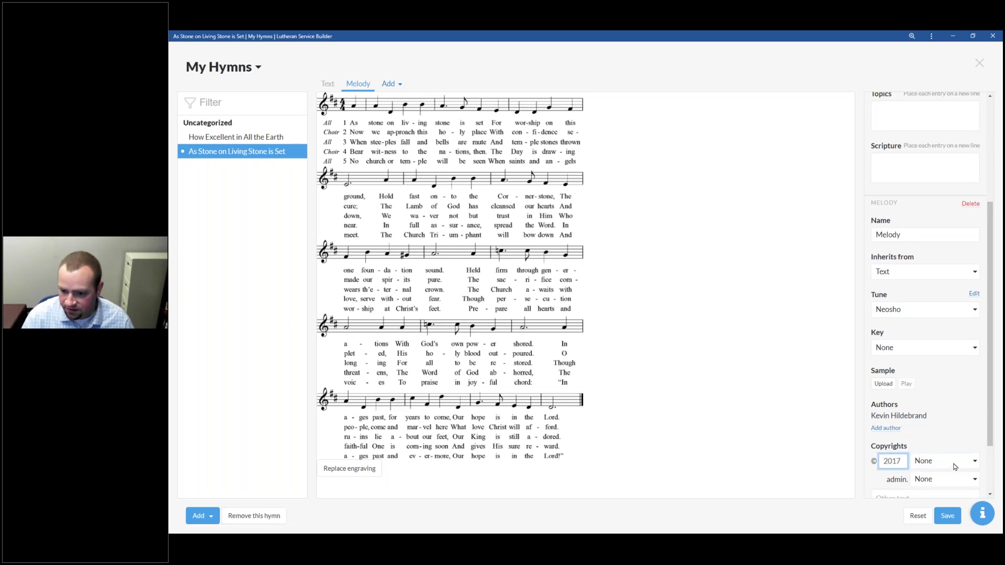
left_click(954, 467)
scroll(911, 445, "down", 6)
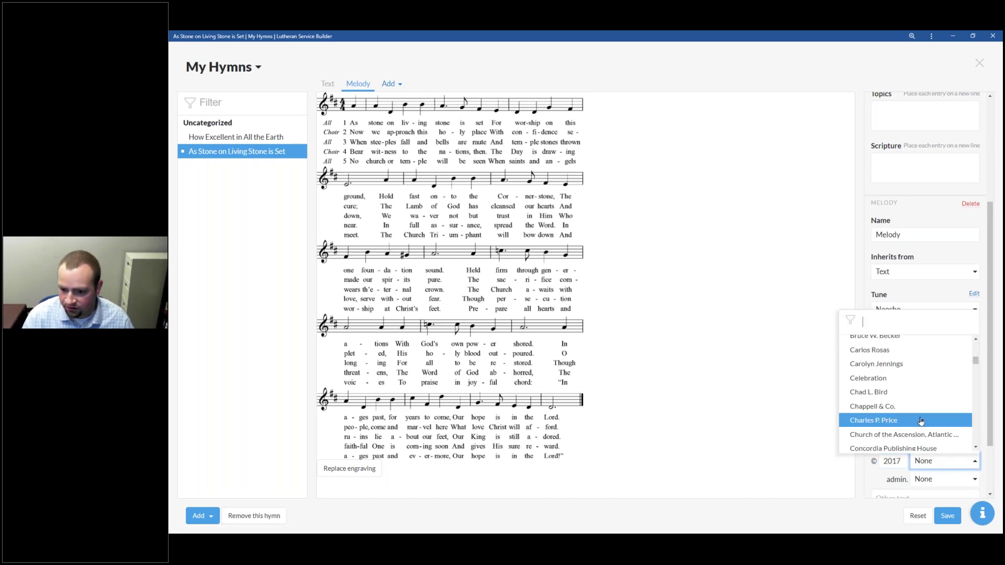
left_click(908, 448)
Step: Delete the duplicate copied copyright, save the hymn and dismiss the missing-copyright warning
scroll(905, 460, "down", 2)
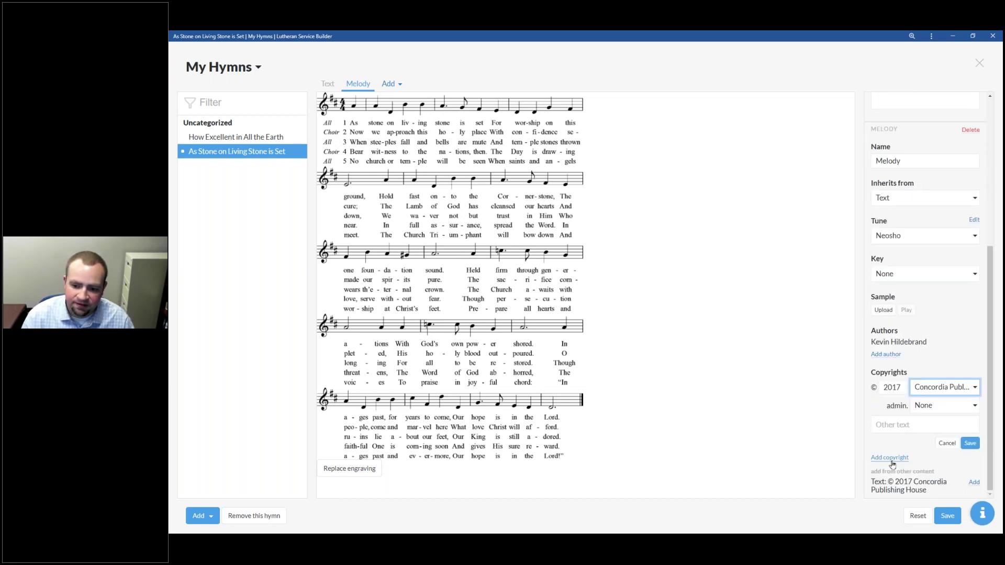
left_click(973, 483)
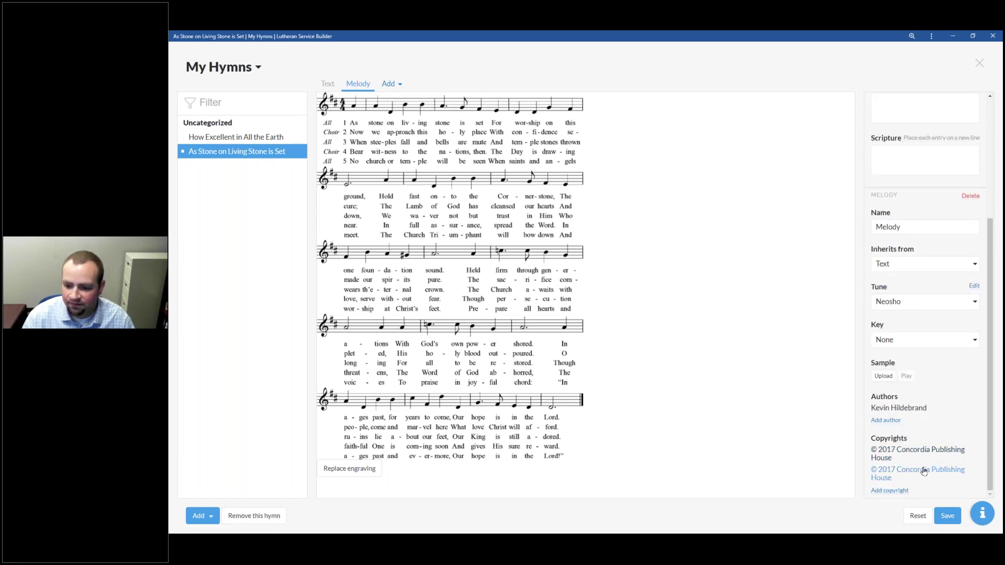
left_click(925, 451)
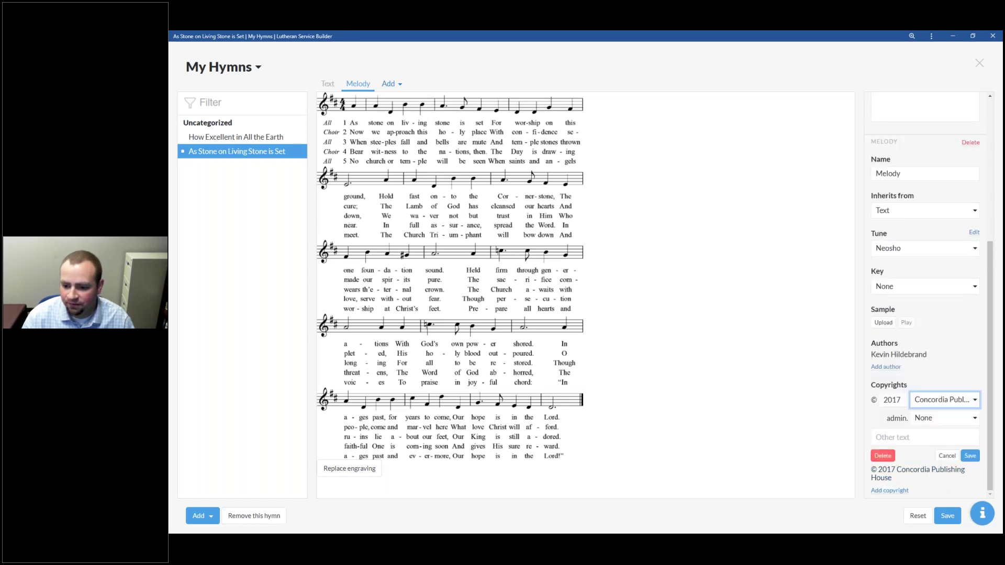
left_click(880, 453)
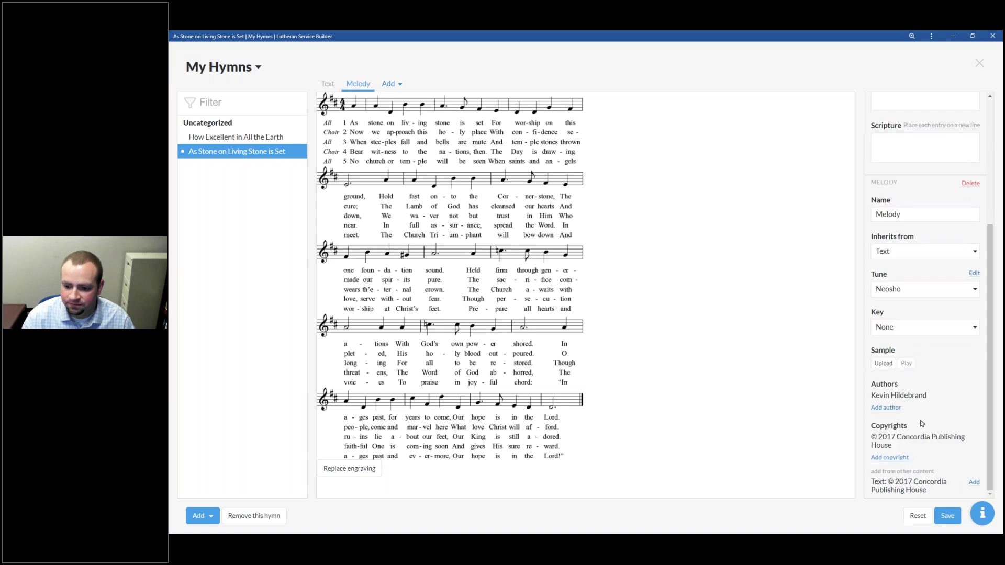
left_click(947, 516)
left_click(959, 507)
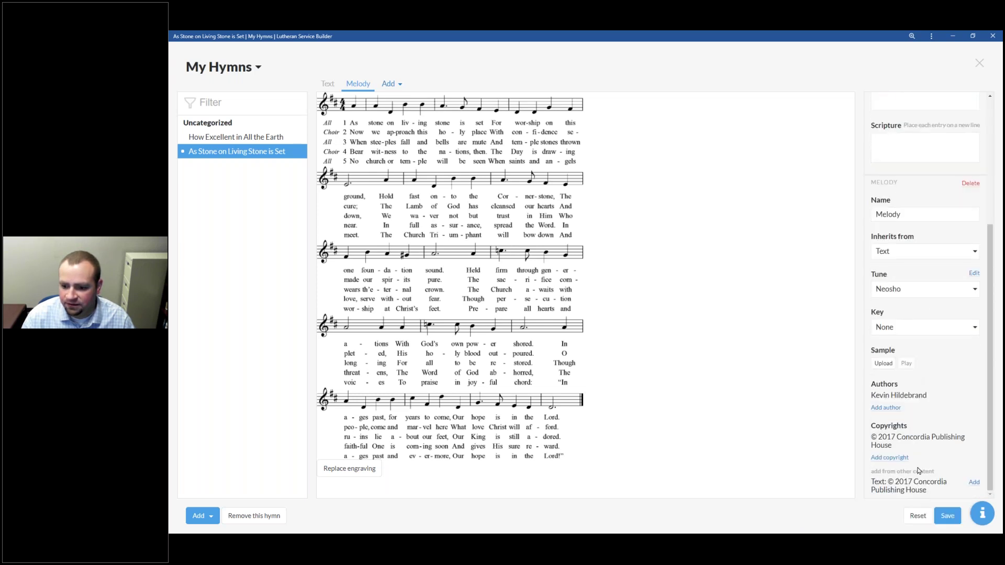
scroll(898, 420, "up", 4)
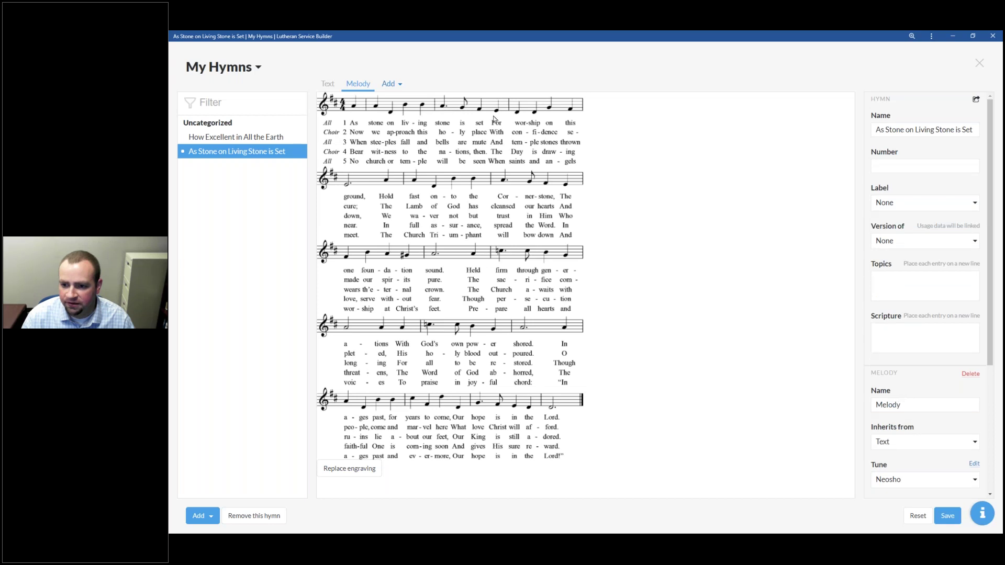
Step: Review the hymn's text stanzas 1 through 5
left_click(331, 86)
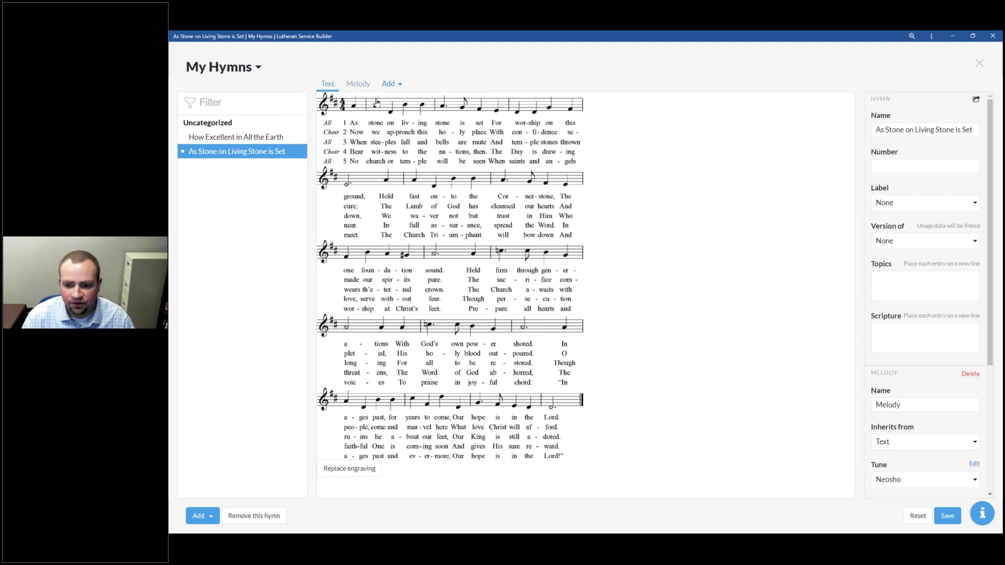
left_click(970, 374)
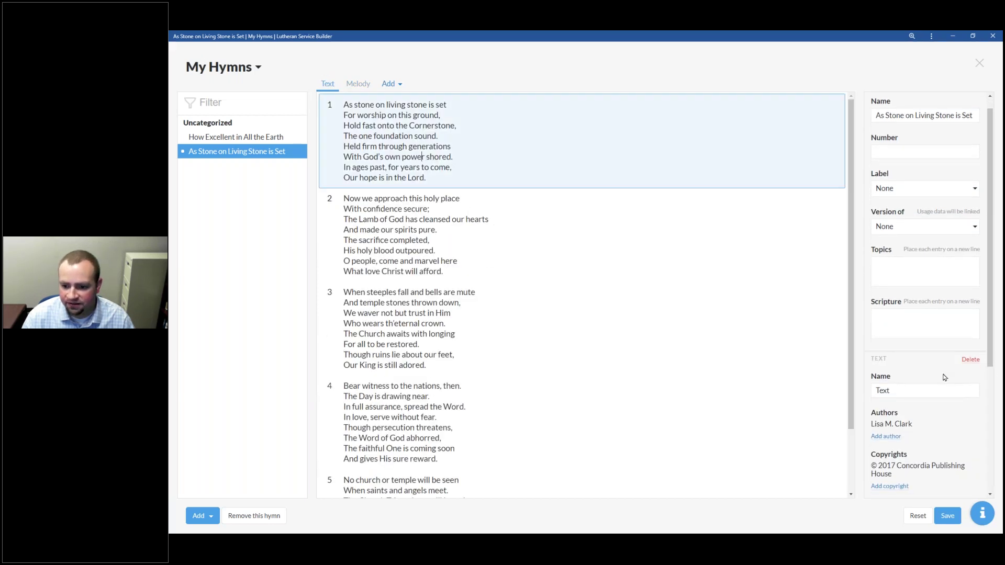
left_click(824, 332)
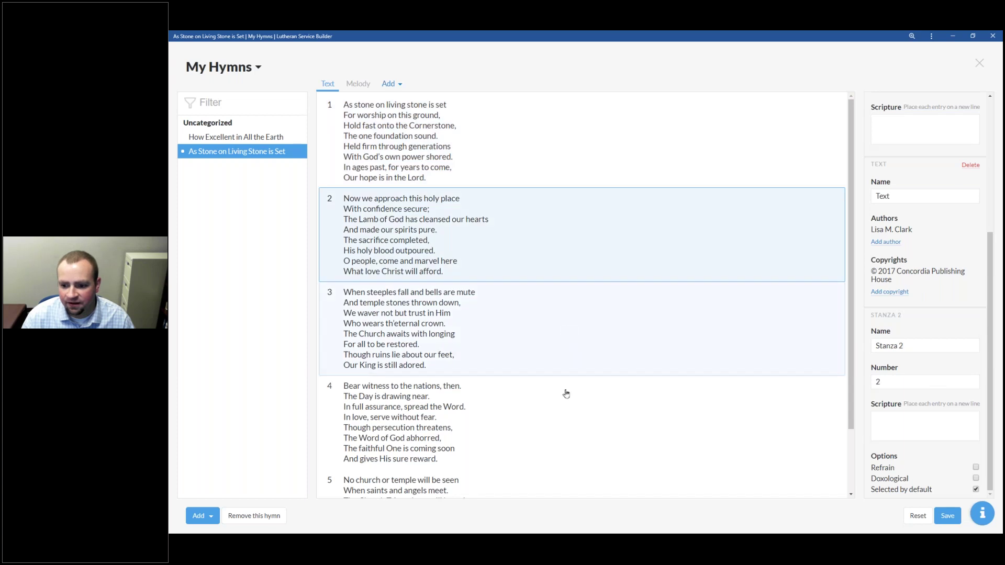
left_click(549, 445)
scroll(553, 426, "down", 3)
left_click(537, 434)
scroll(548, 318, "up", 3)
left_click(390, 127)
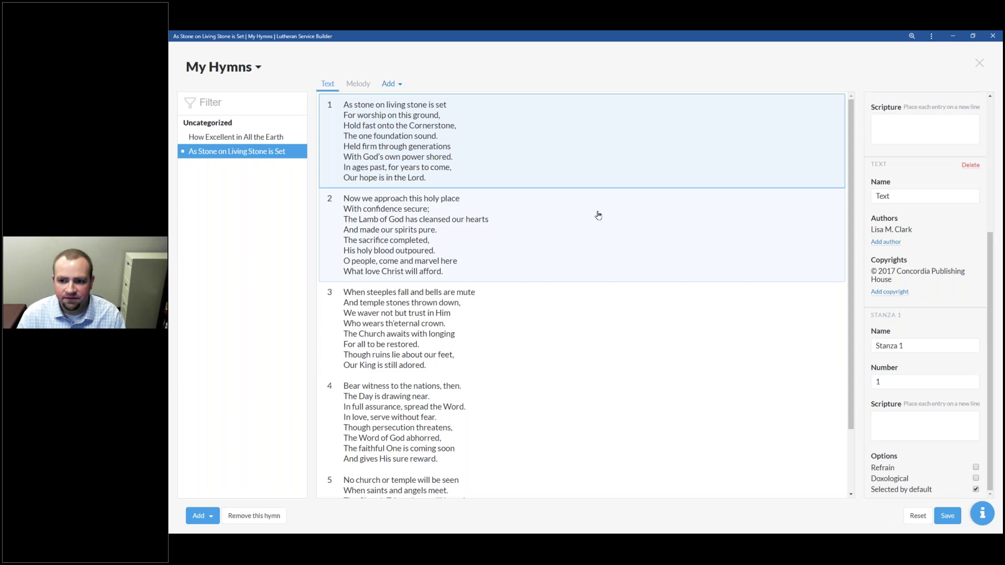
Step: Return to the melody view, save the hymn and dismiss the copyright warning
left_click(358, 84)
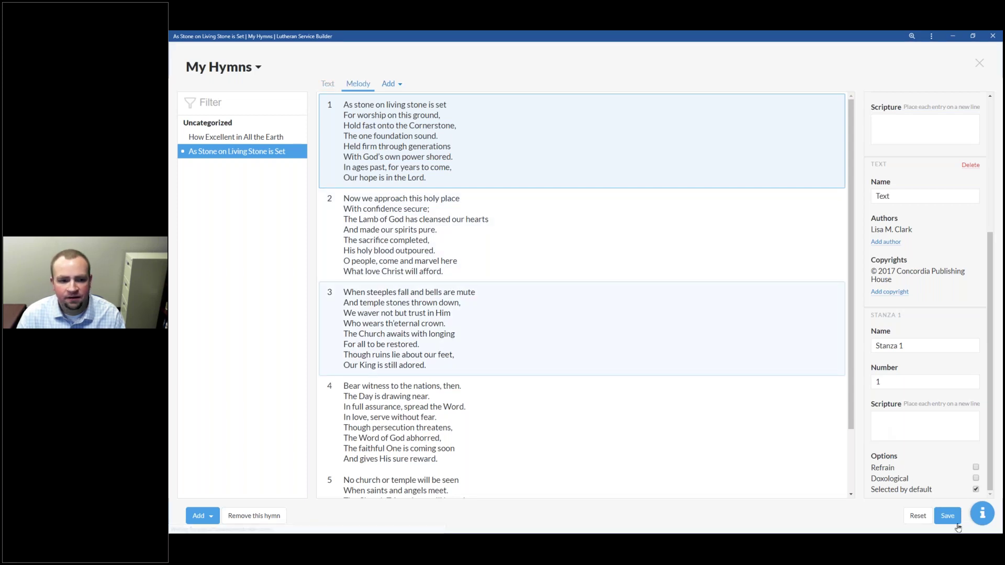
left_click(958, 523)
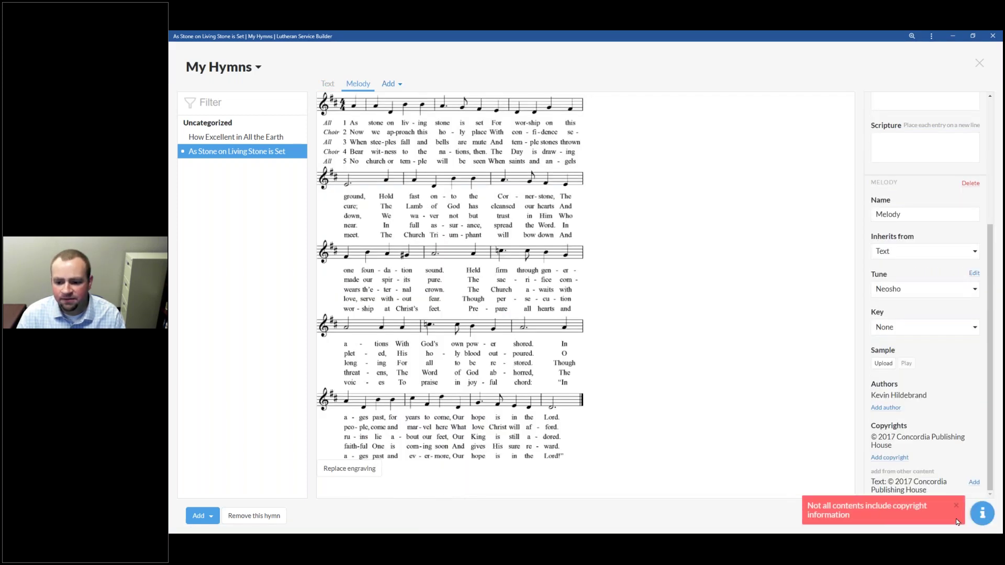
left_click(956, 506)
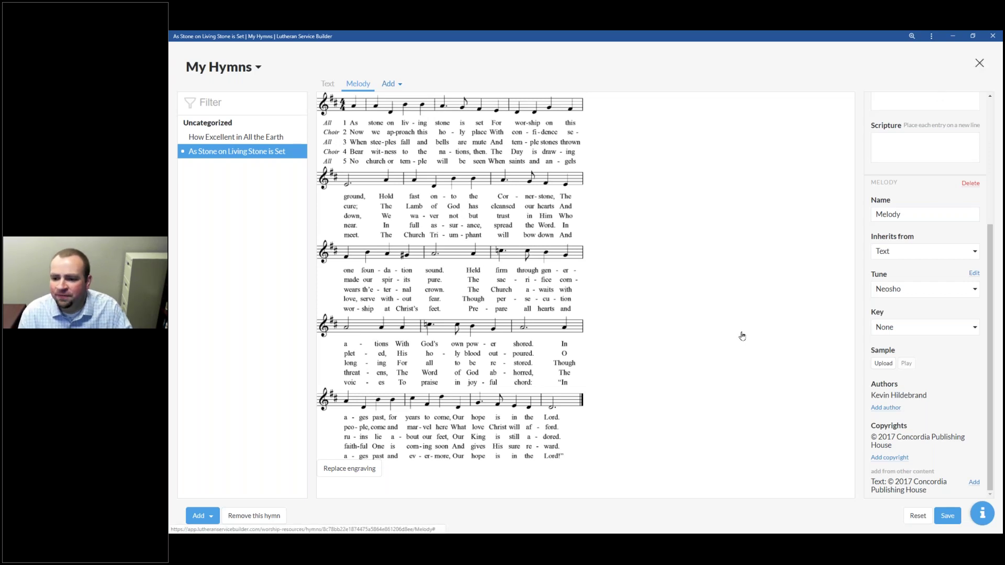
Step: Close My Hymns, select the Service of the Word Hymn slot and search 'As Stone'
key("Escape")
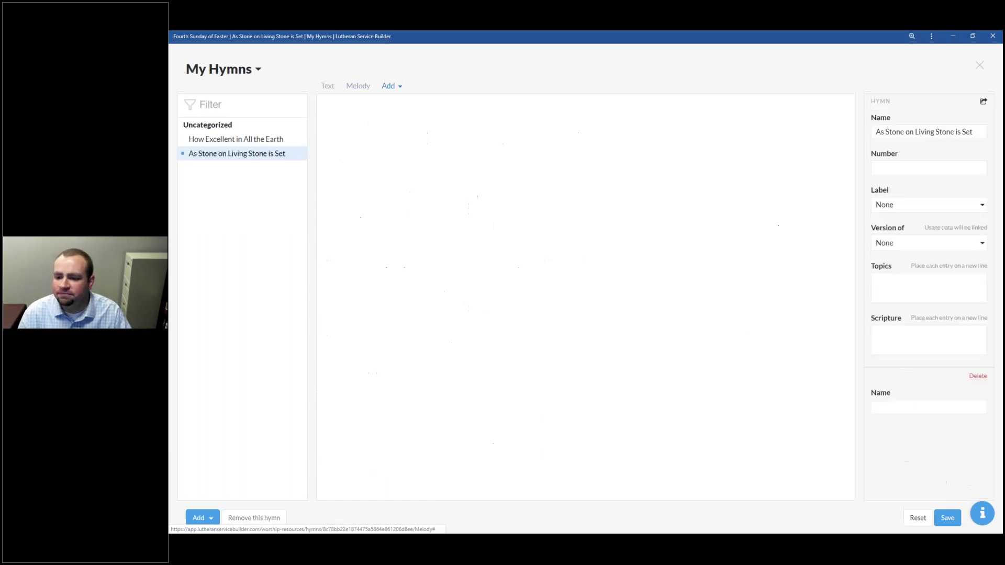
scroll(375, 204, "up", 6)
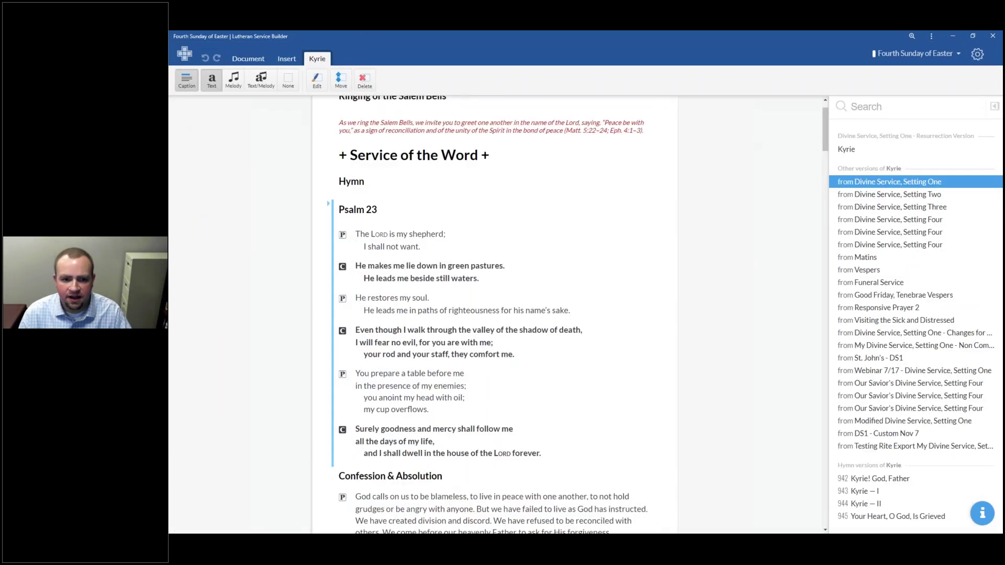
scroll(374, 202, "up", 1)
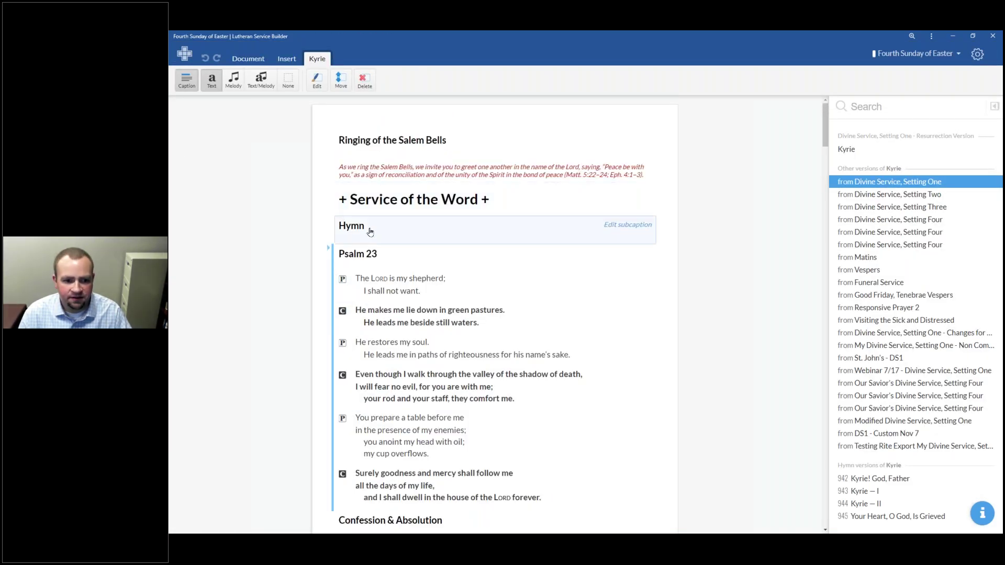
left_click(397, 231)
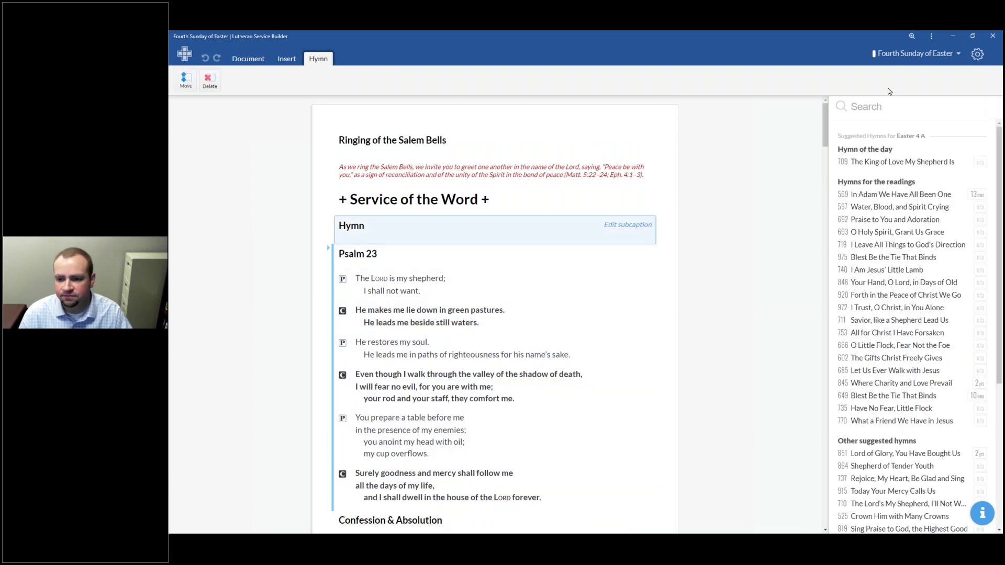
left_click(888, 105)
type("A")
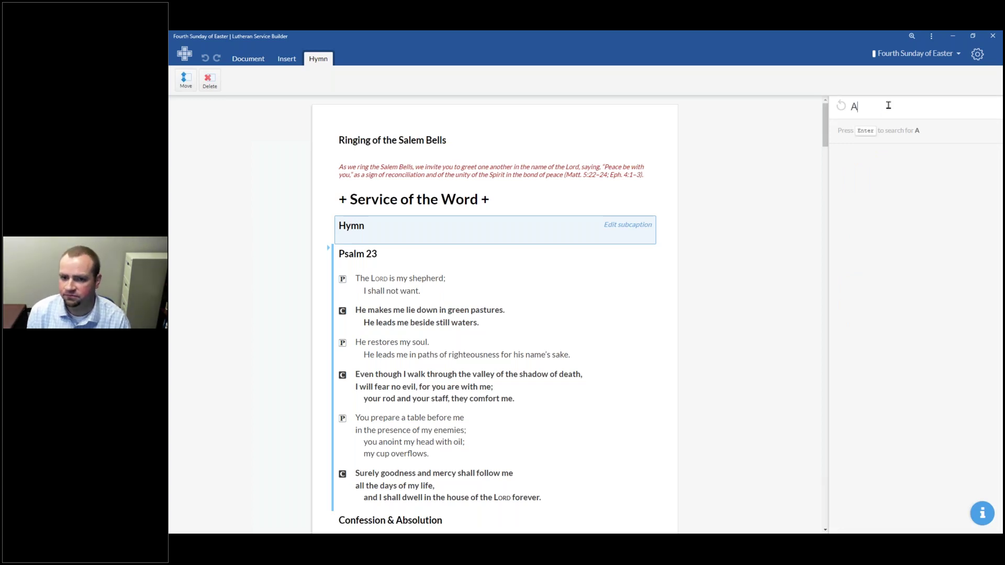
type("s Stone")
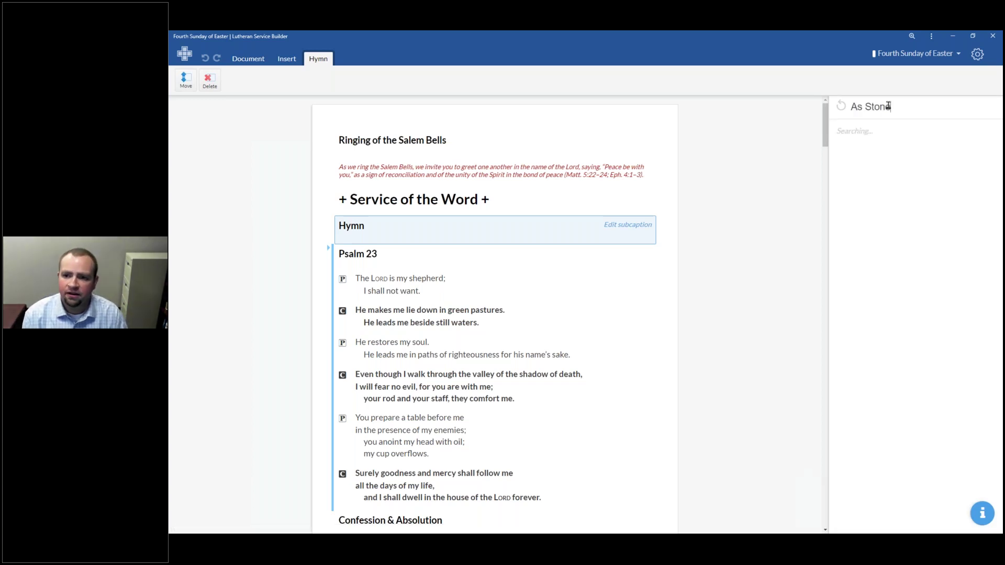
key("Return")
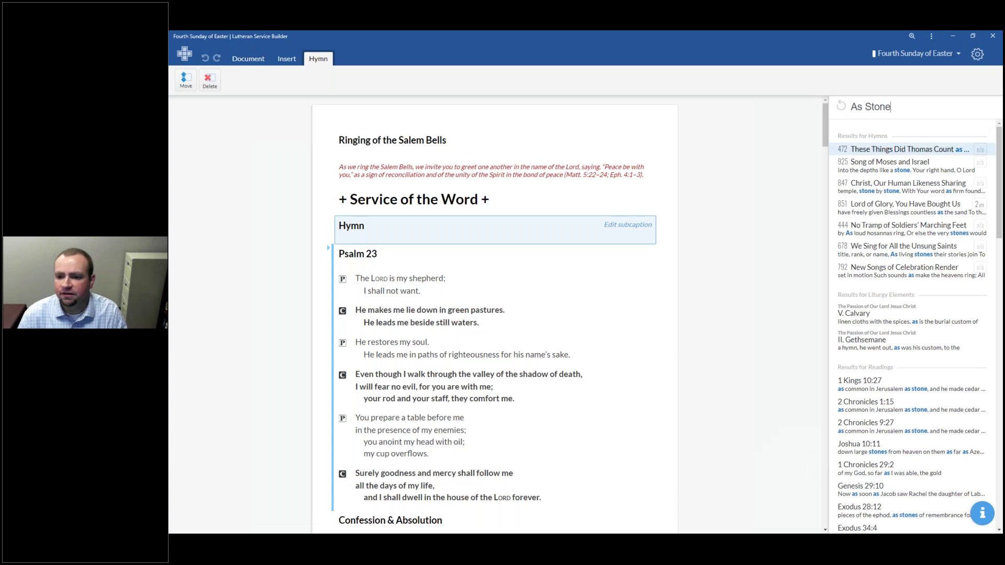
Step: Refine the search to 'As Stone on Living Stone' and open the account menu
scroll(970, 336, "down", 3)
scroll(973, 419, "down", 15)
scroll(941, 314, "up", 18)
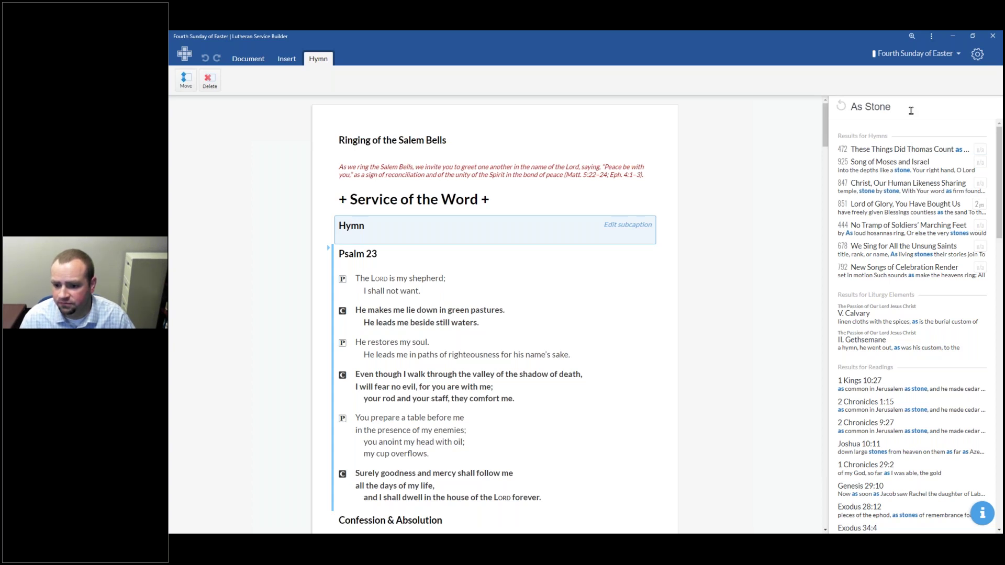
type("on Living Stone")
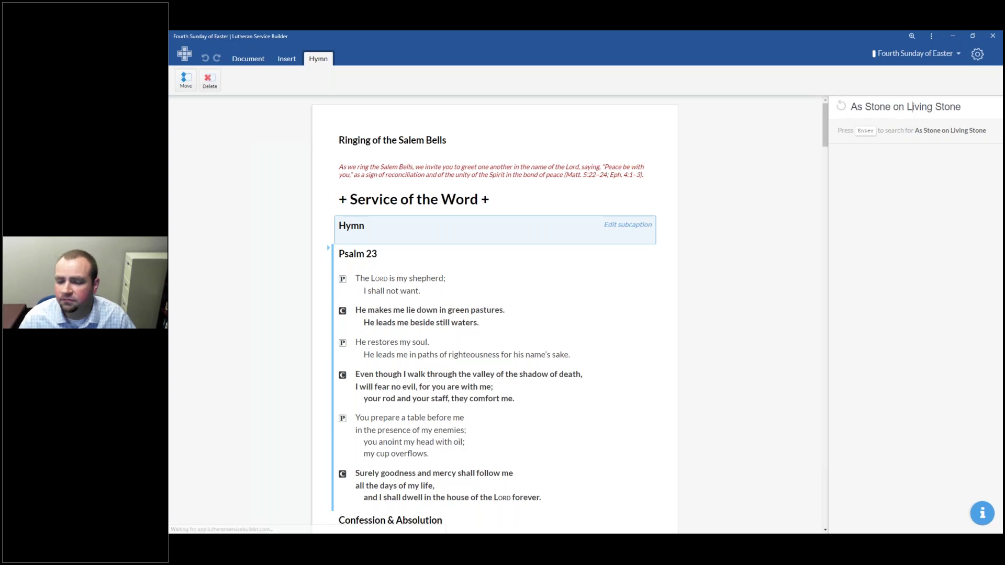
key("Return")
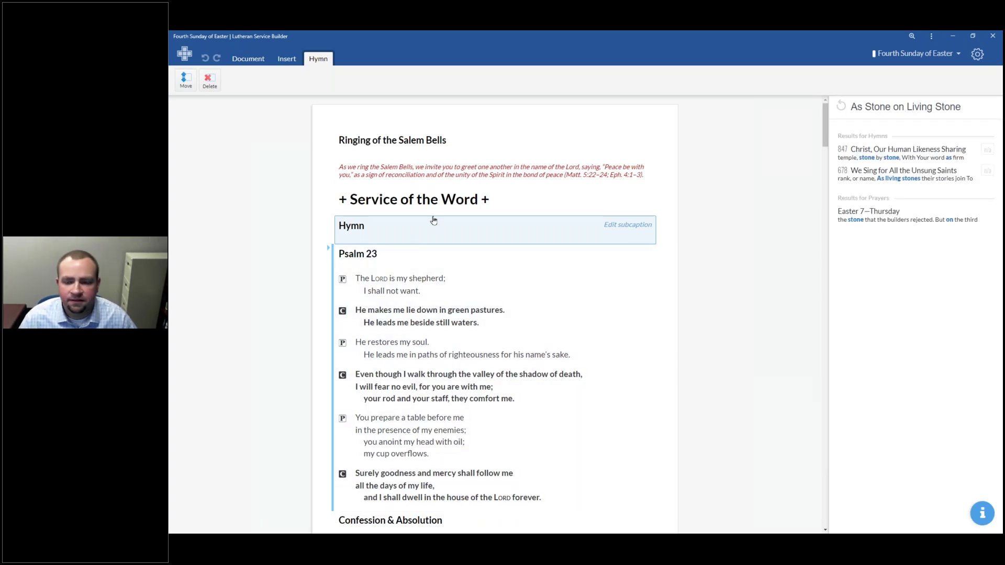
left_click(977, 53)
Step: Open 'As Stone on Living Stone is Set' from My Hymns and display its Neosho melody
mouse_move(953, 118)
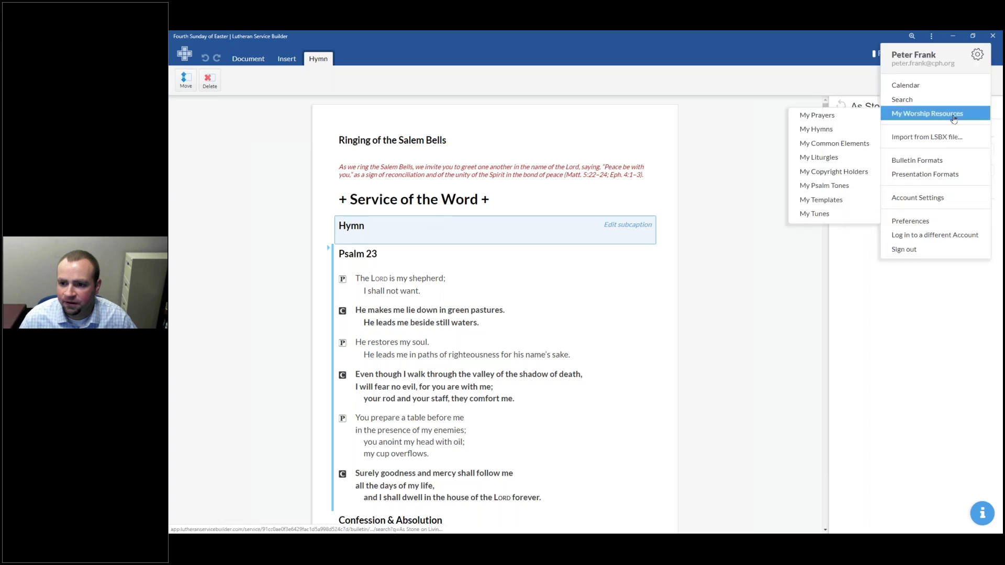
left_click(819, 128)
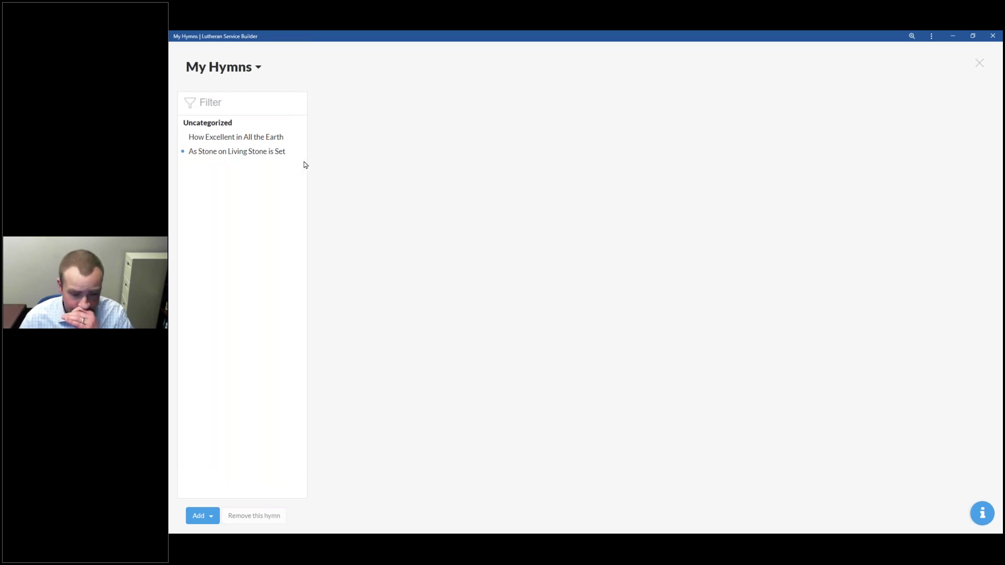
left_click(258, 153)
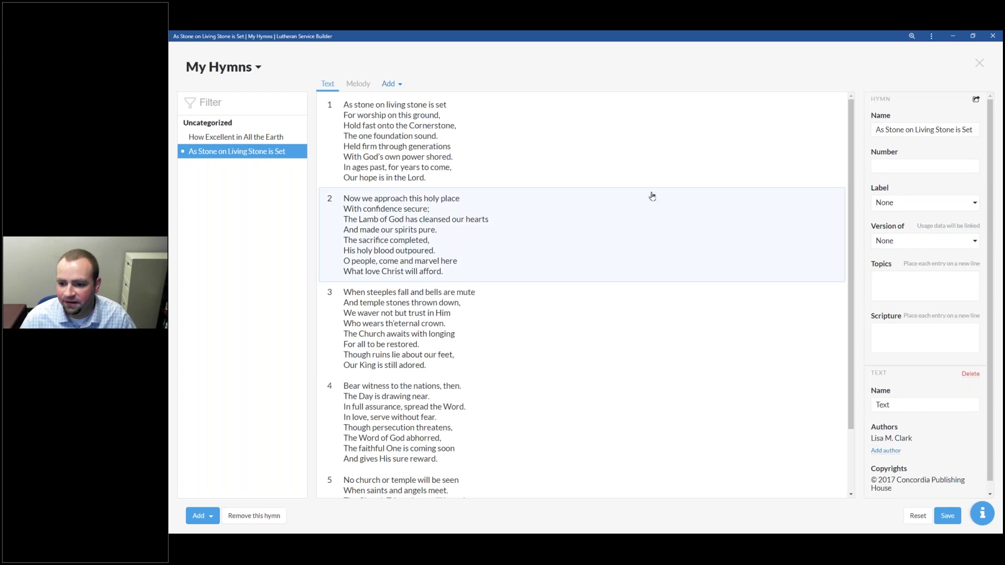
left_click(358, 84)
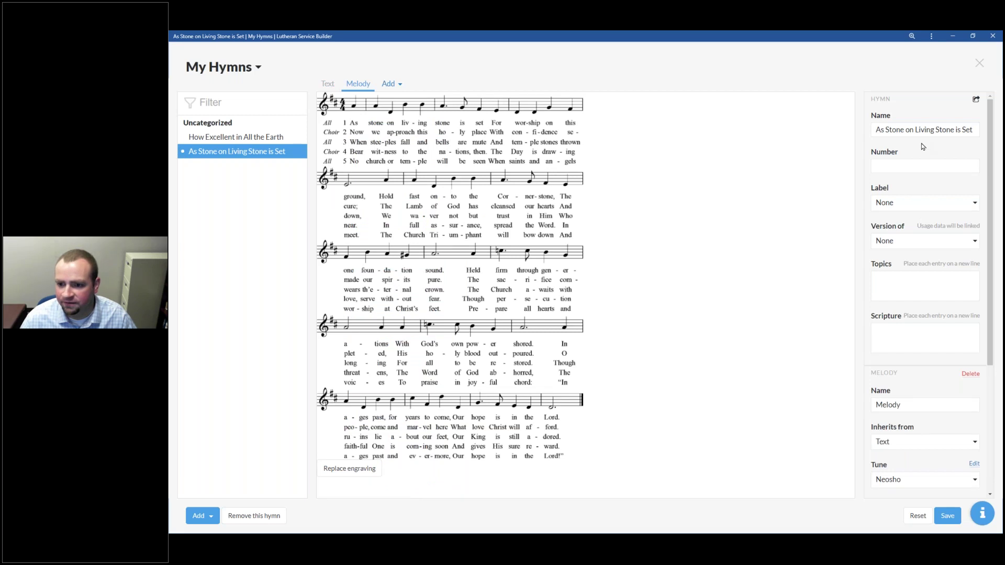
Step: Re-save the melody copyright as © 2017 Concordia Publishing House with administrator None, then clear the author name
scroll(926, 262, "down", 3)
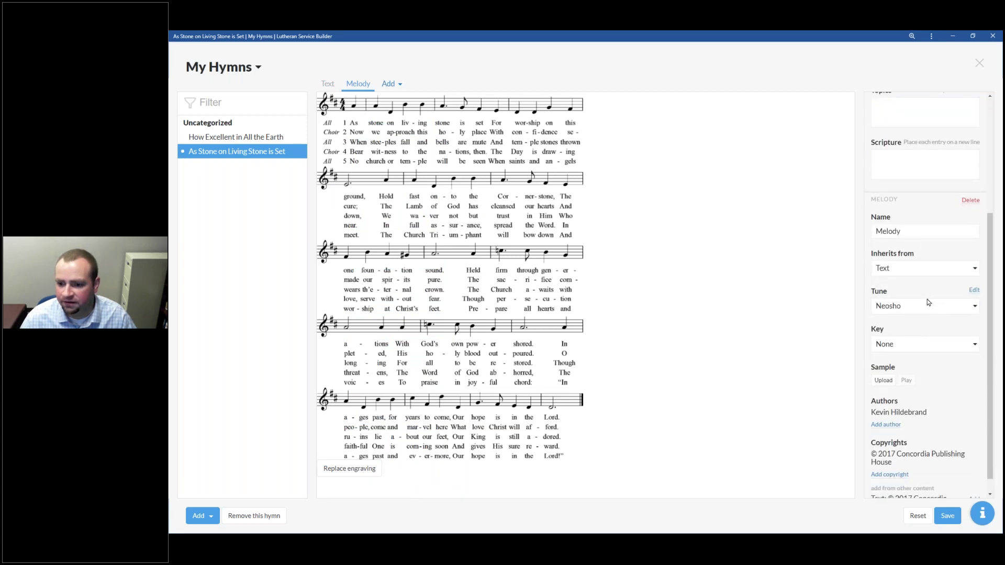
scroll(928, 314, "down", 1)
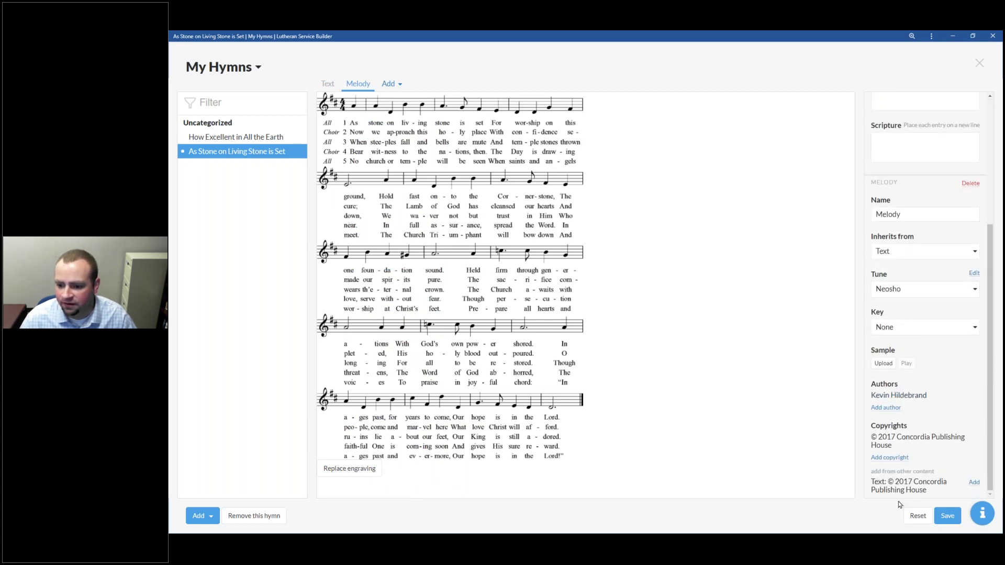
left_click(906, 444)
scroll(950, 471, "down", 1)
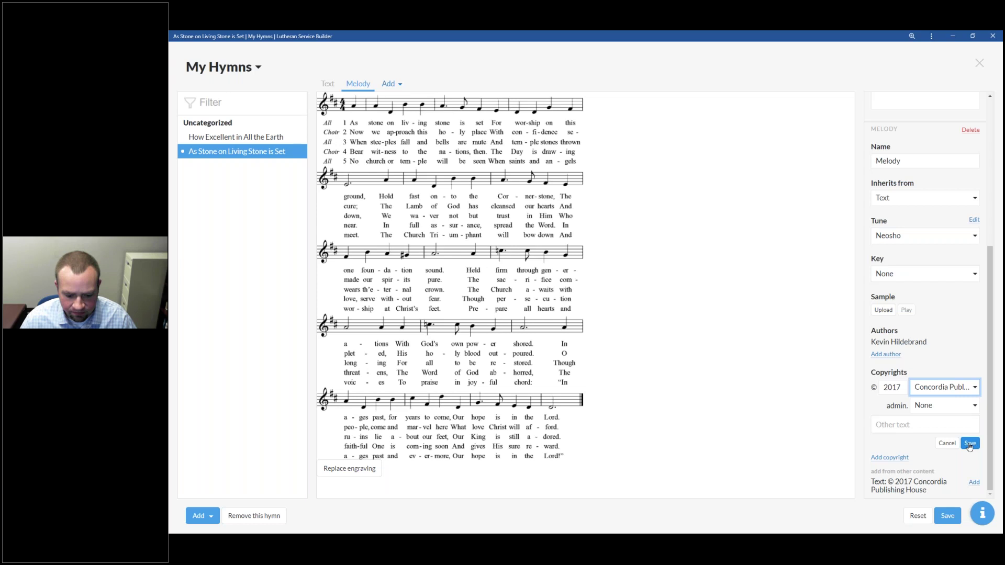
left_click(938, 411)
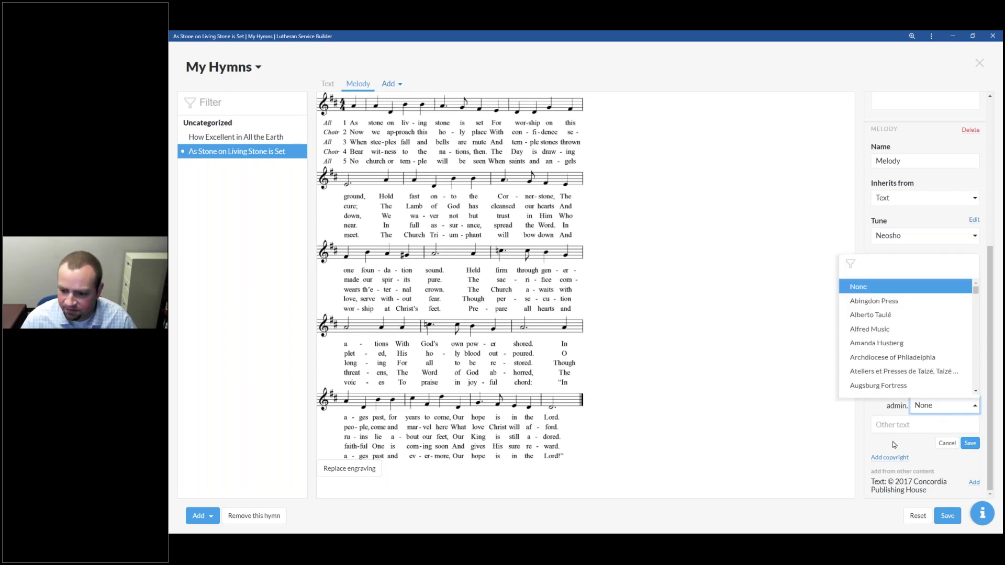
left_click(979, 444)
left_click(969, 443)
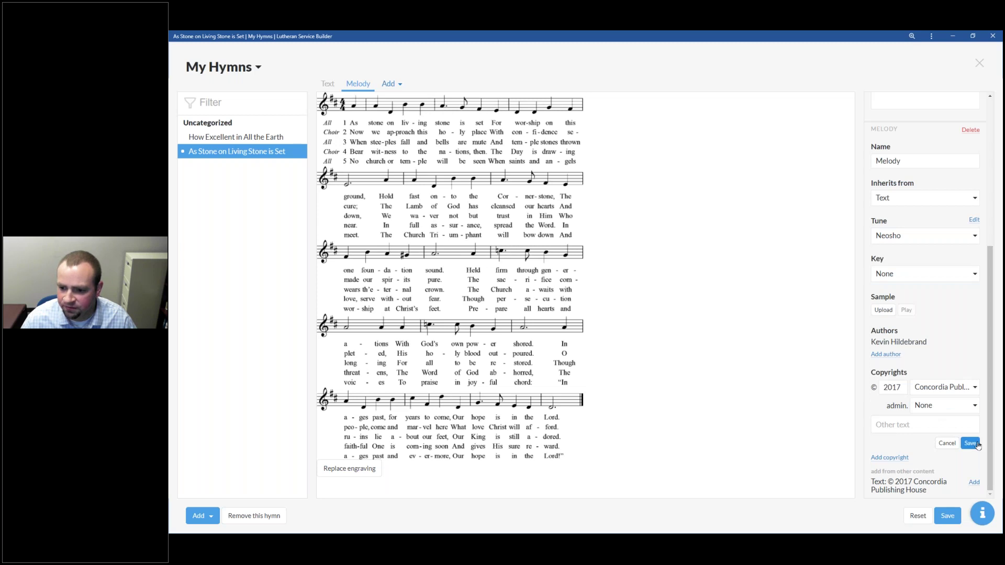
left_click(917, 396)
key("BackSpace")
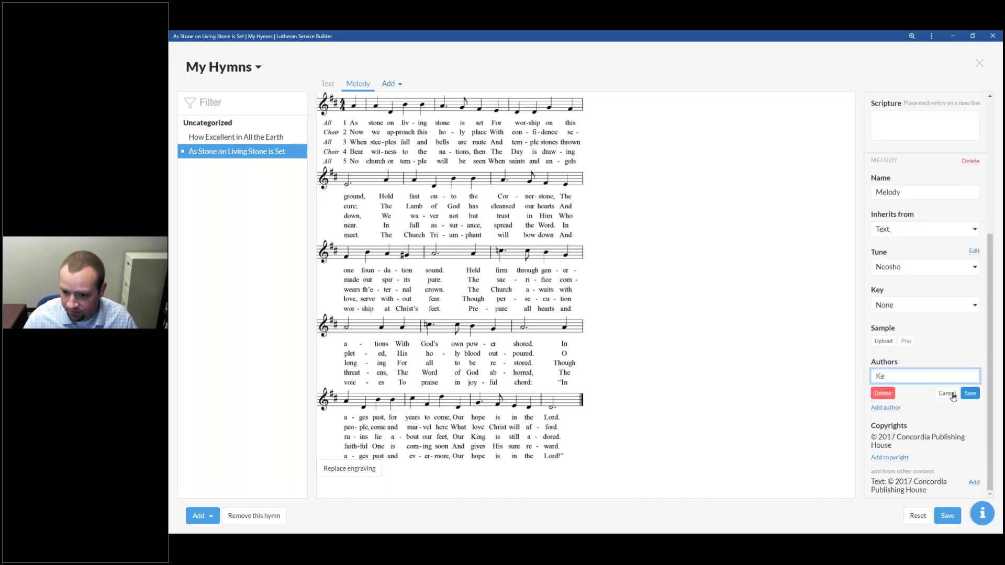
Step: Re-add the composer as melody author, correcting the spelling against the printed hymn image
left_click(946, 393)
left_click(894, 407)
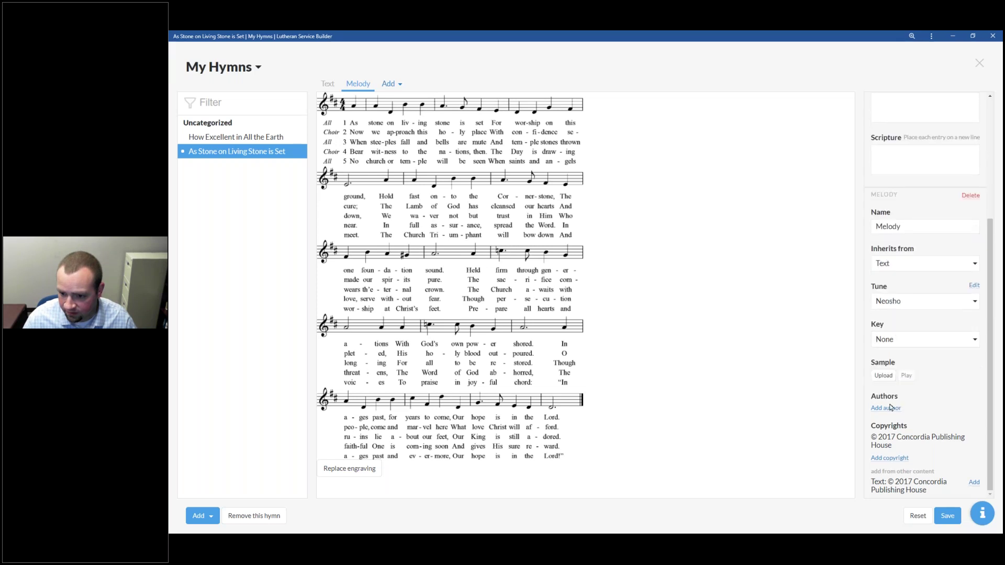
type("Kevin")
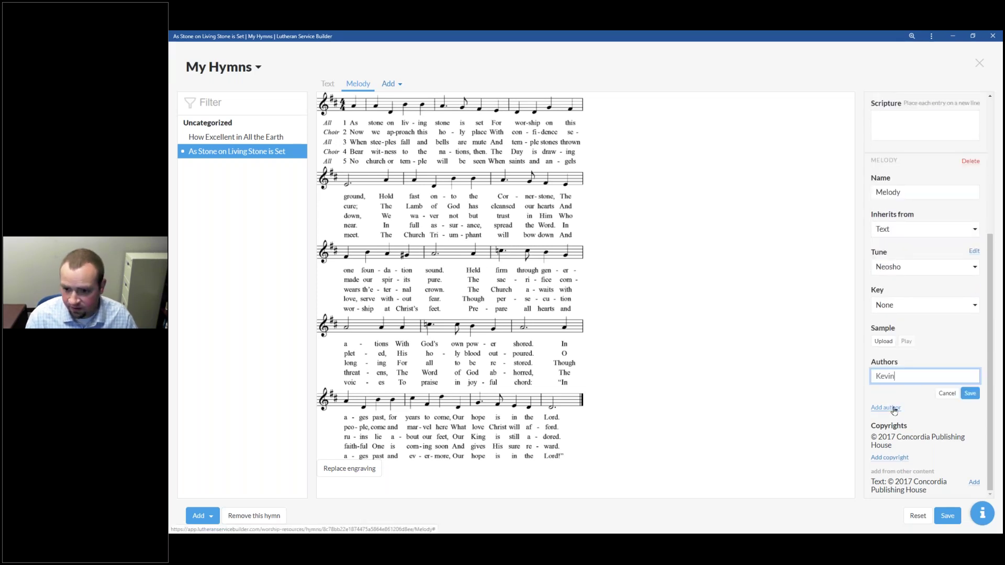
type(" Hild")
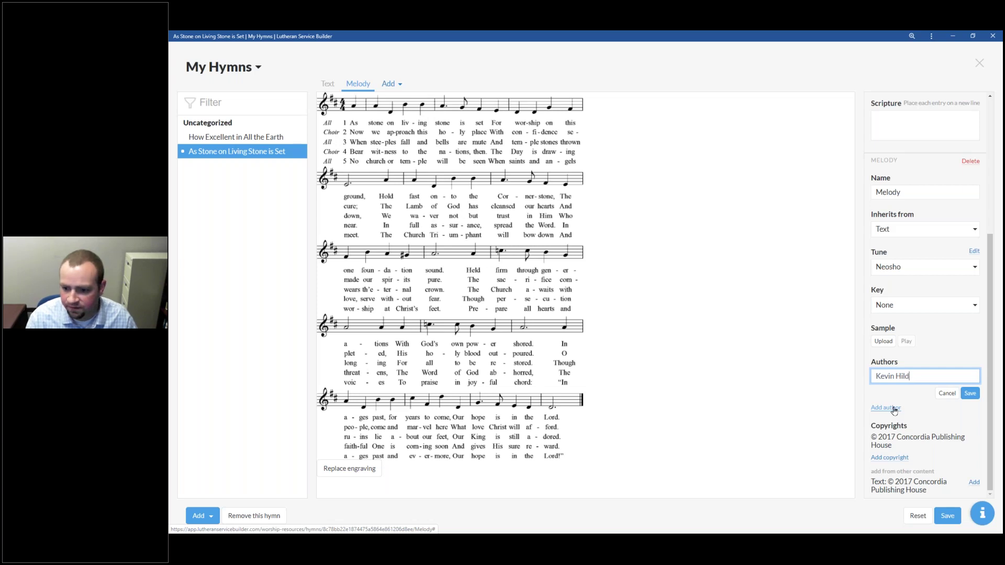
type("ree")
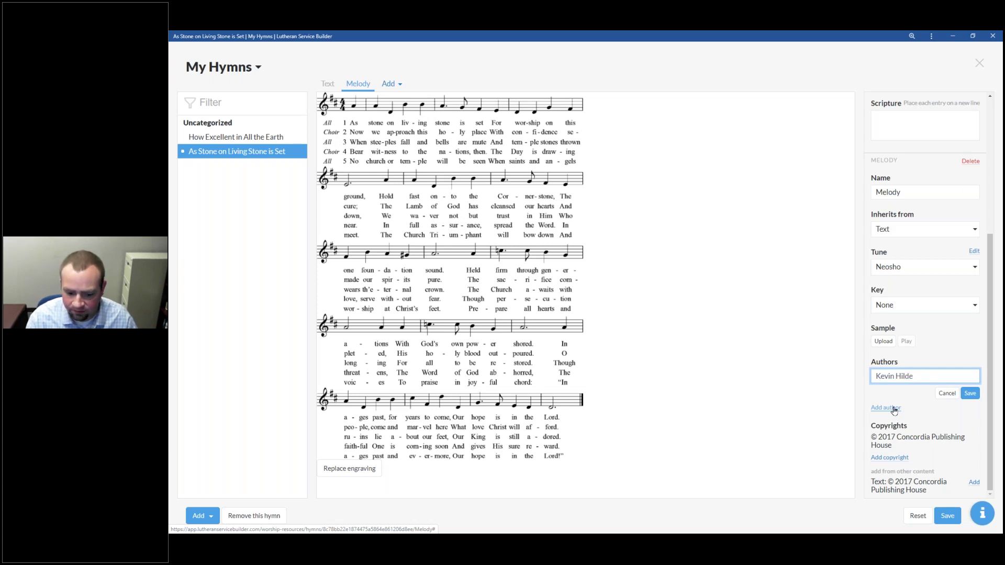
type("nbrand")
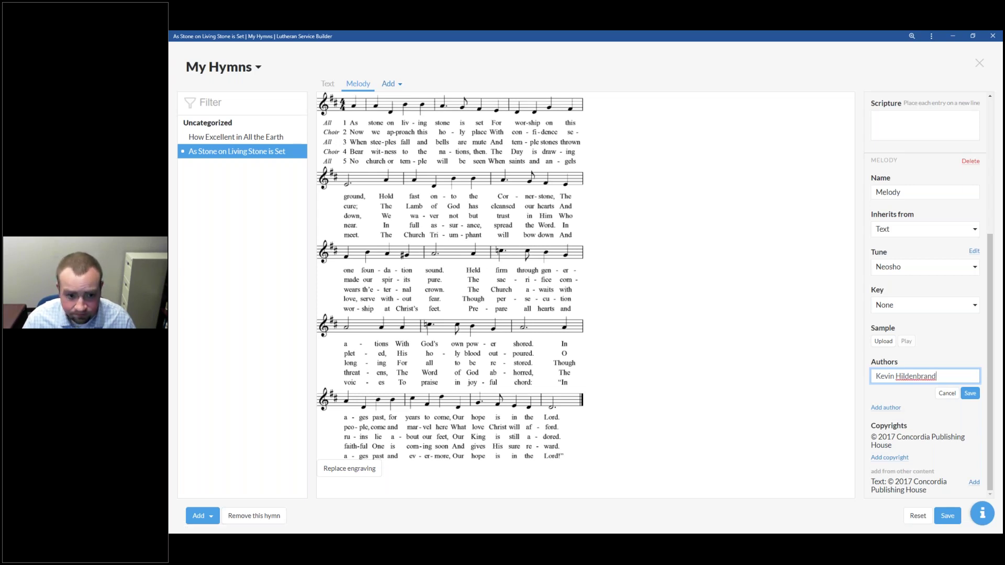
key("alt+Tab")
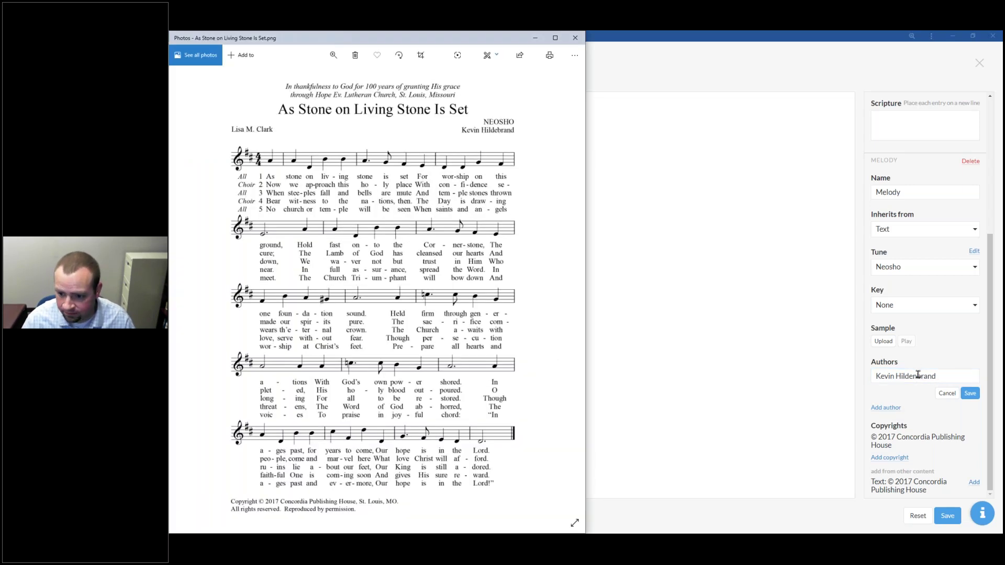
left_click(918, 375)
key("BackSpace")
left_click(969, 394)
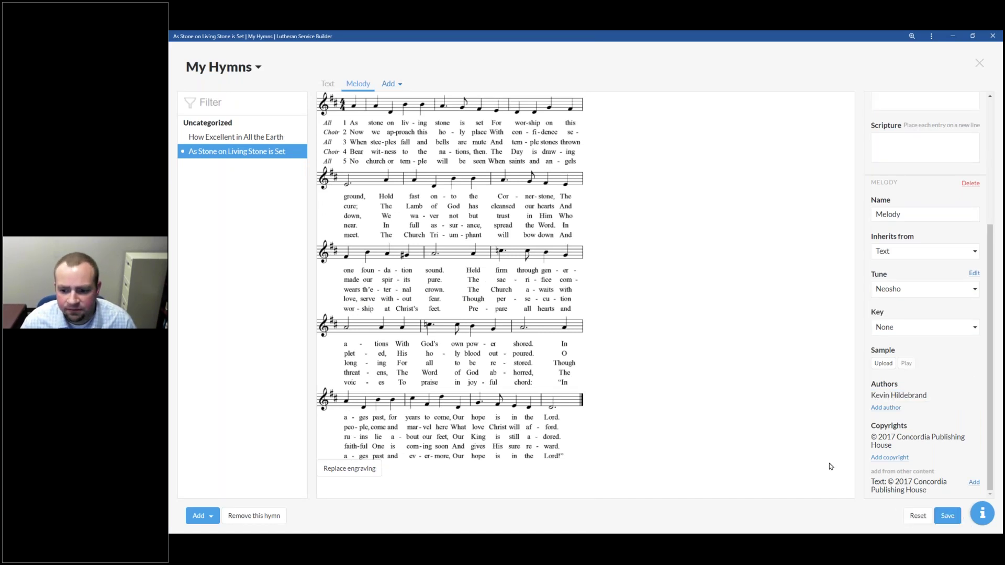
left_click(327, 84)
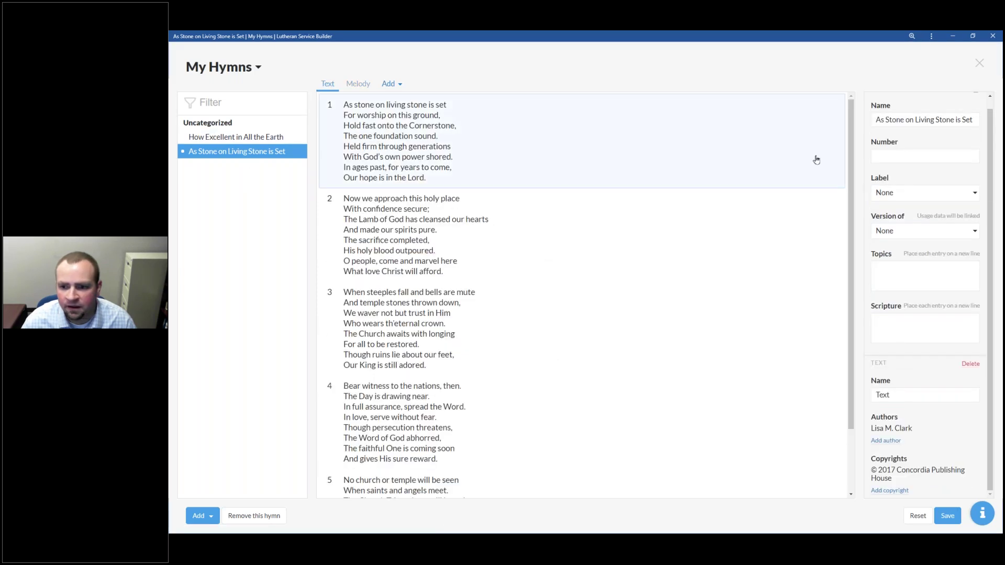
Step: Leave the hymn's Label unchanged, save the hymn and close My Hymns
scroll(944, 165, "up", 1)
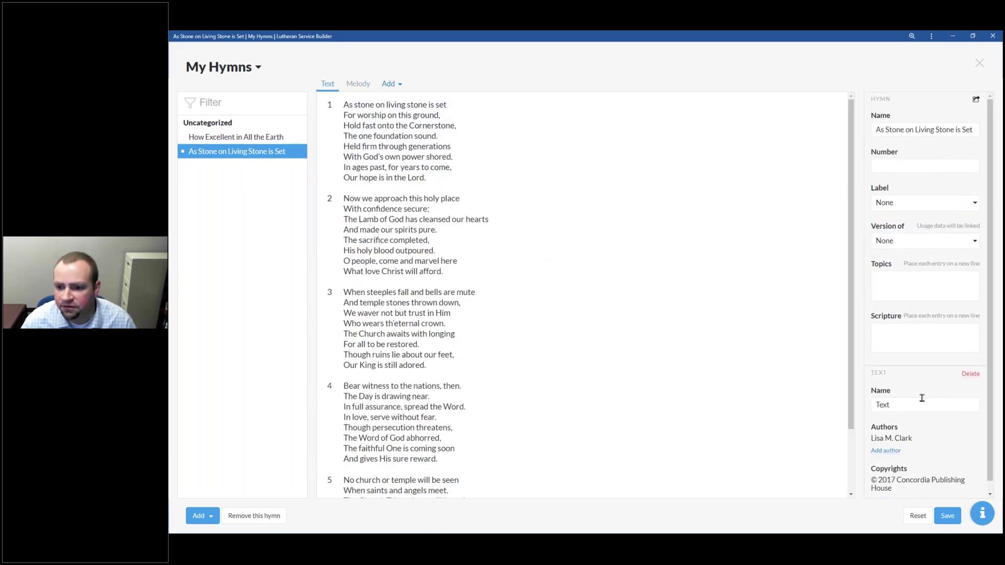
left_click(902, 207)
type("Hym")
key("BackSpace")
key("BackSpace")
key("BackSpace")
key("Escape")
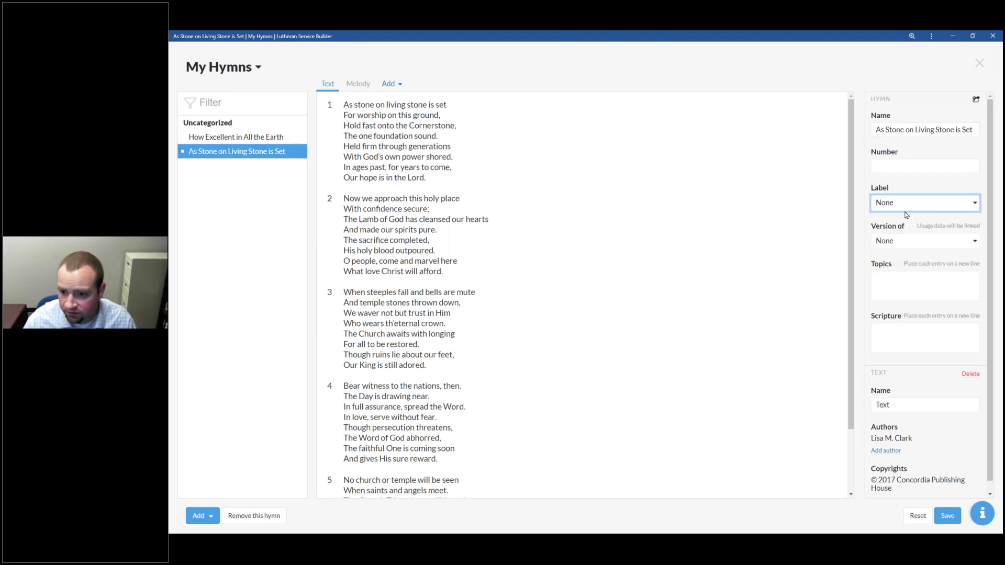
left_click(947, 515)
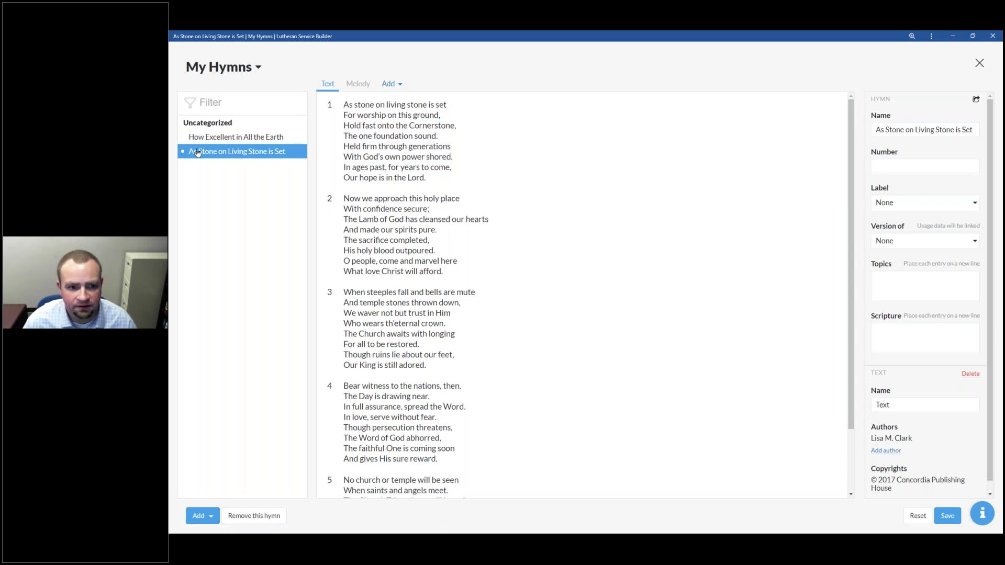
left_click(978, 63)
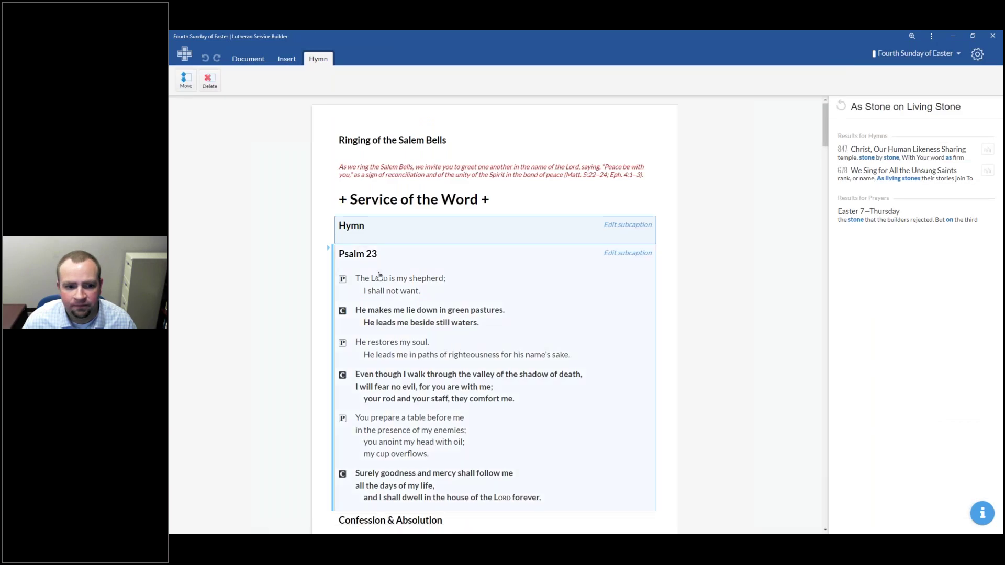
Step: Search 'As Stone on' for the empty Hymn slot and insert 'As Stone on Living Stone is Set'
left_click(379, 275)
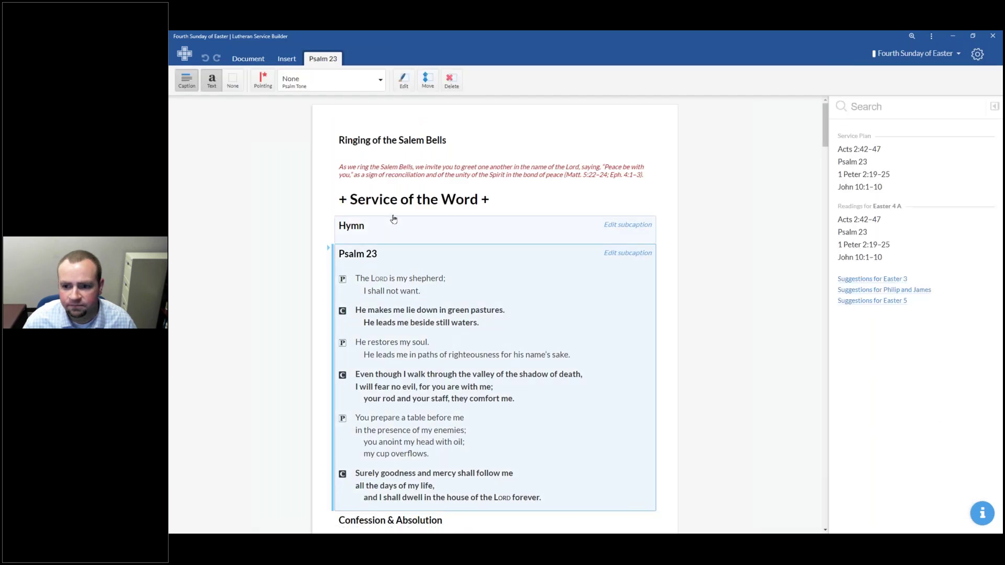
left_click(394, 217)
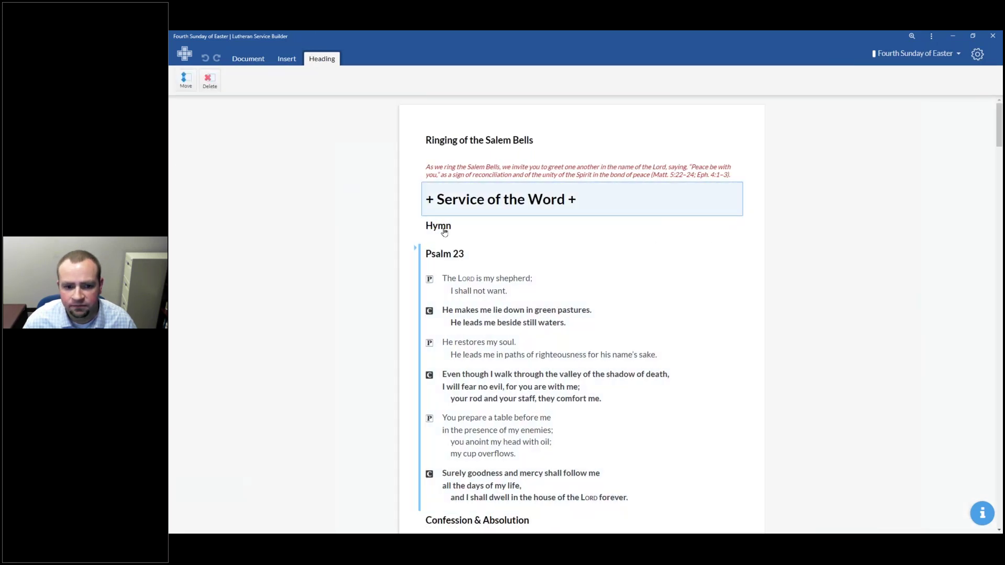
left_click(445, 232)
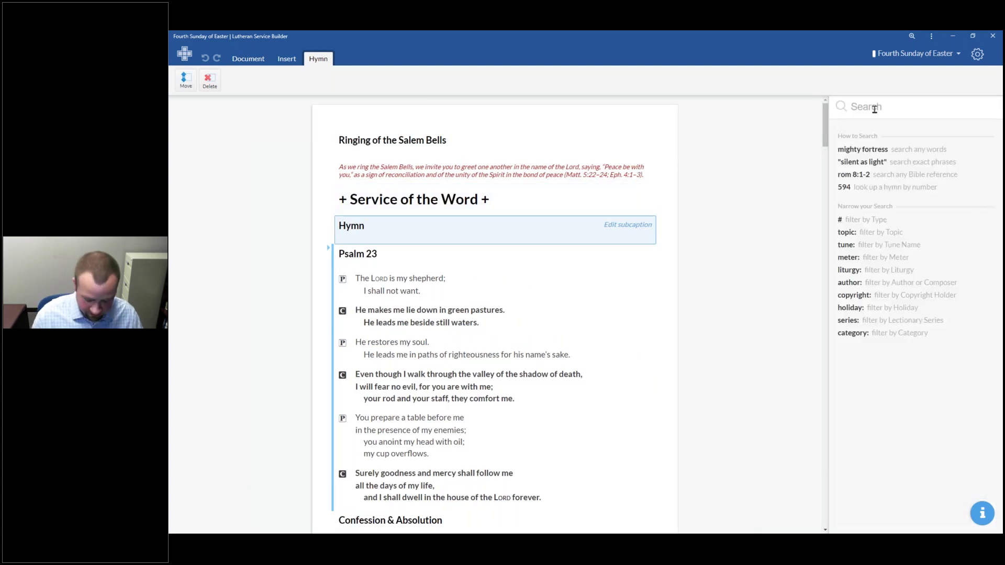
type("A")
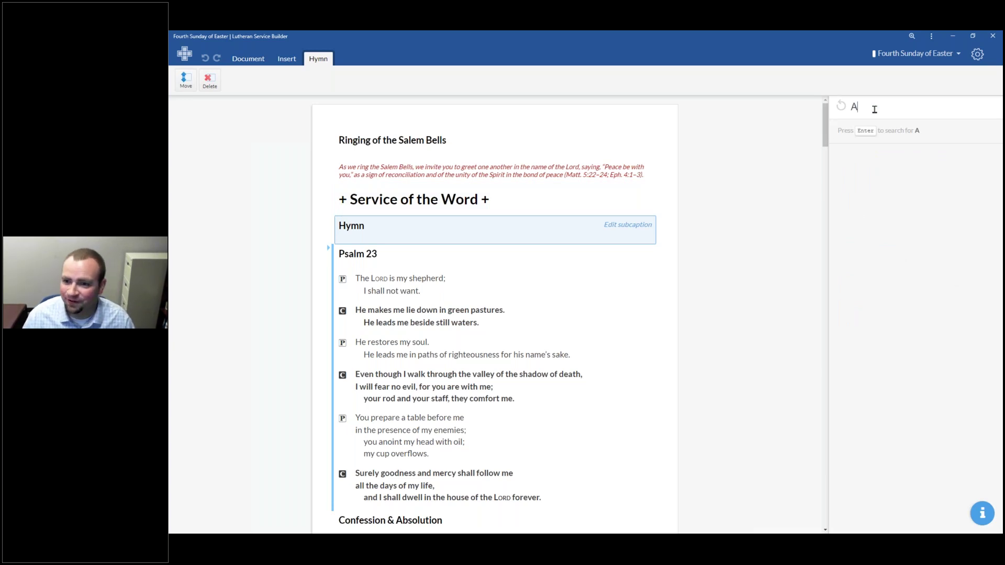
type("s Stone ")
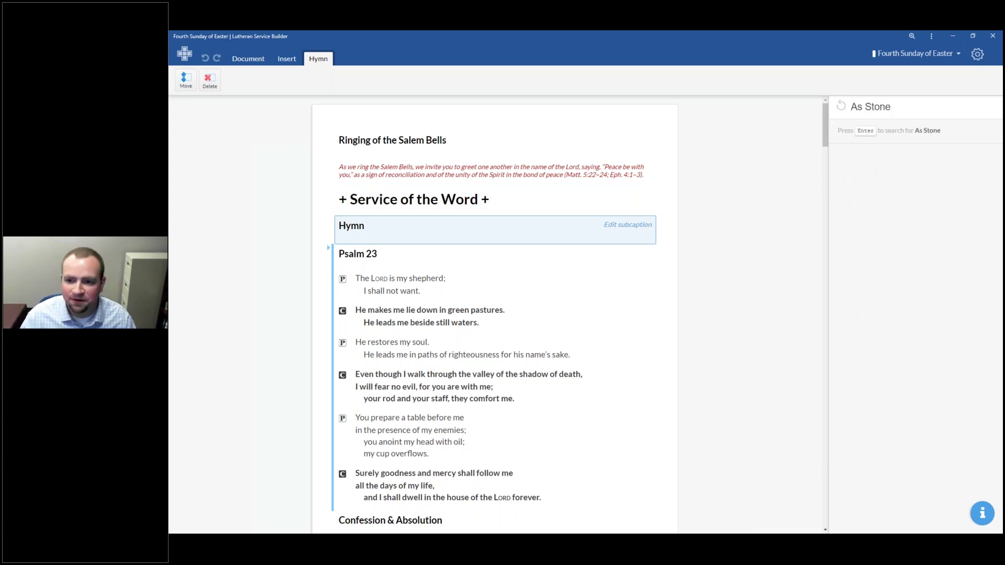
type("a")
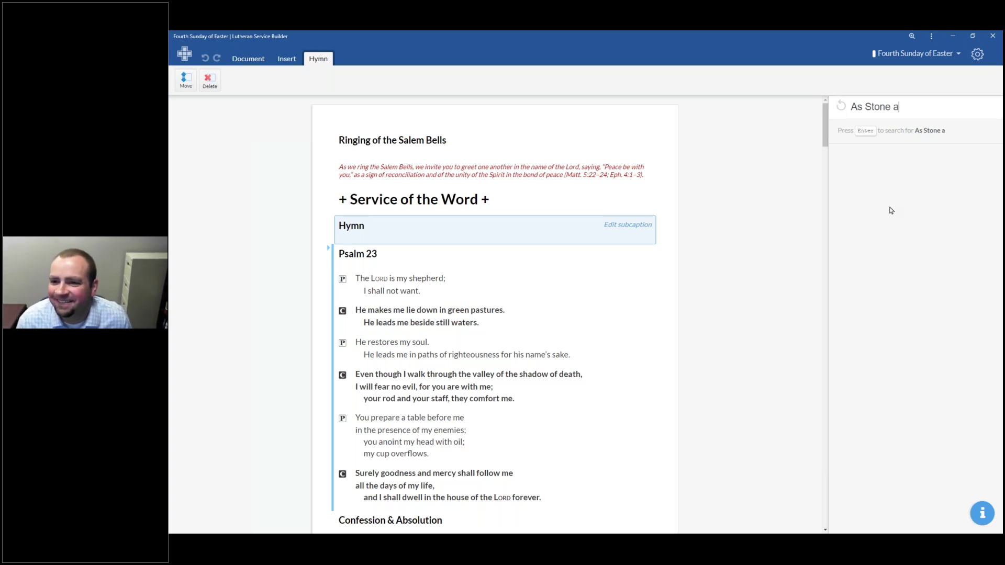
type("s")
key("Return")
key("BackSpace")
key("BackSpace")
type("on")
key("Return")
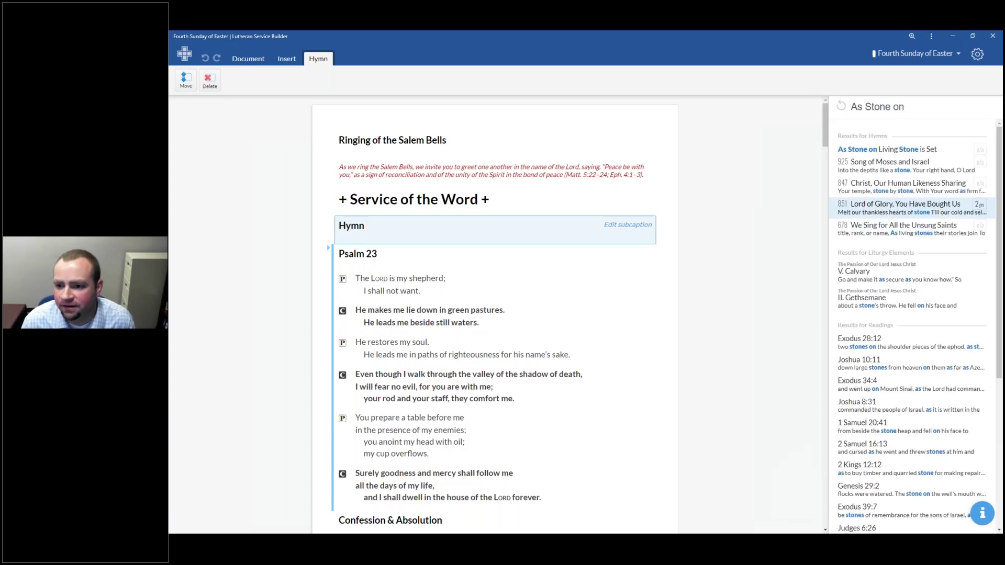
left_click(913, 151)
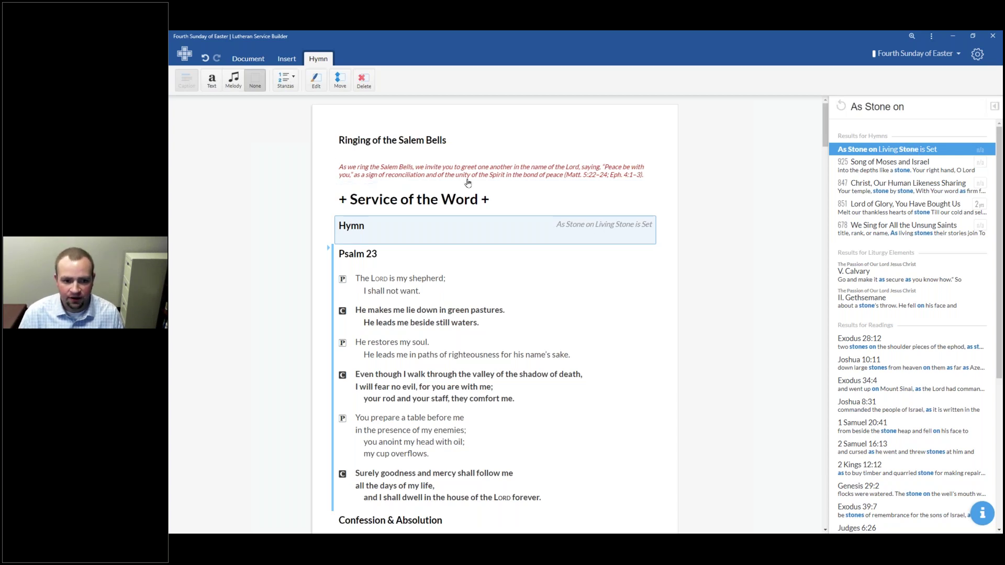
Step: Show the hymn with its melody and drop stanzas 2 and 4, keeping 1, 3 and 5
left_click(217, 90)
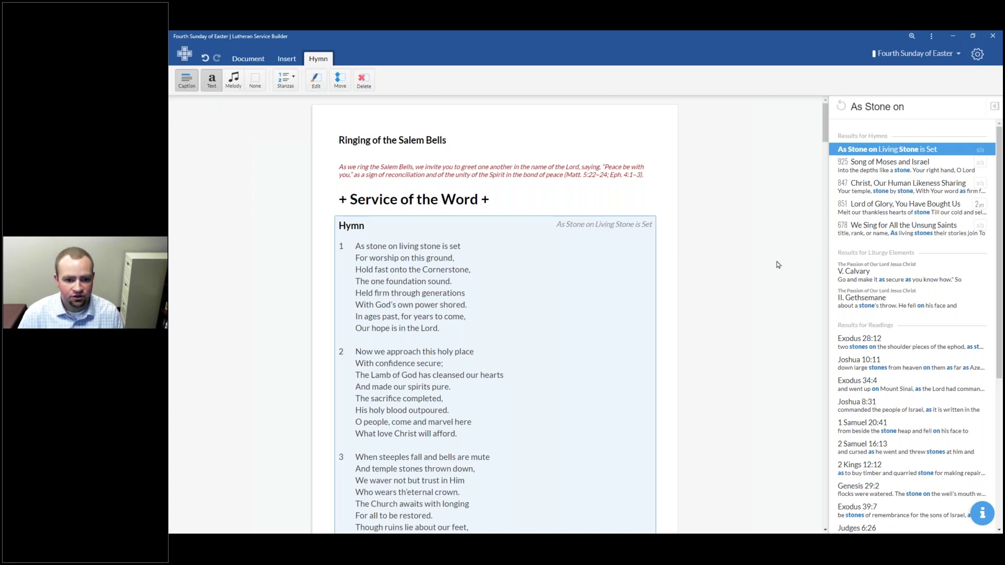
scroll(512, 265, "down", 6)
left_click(285, 80)
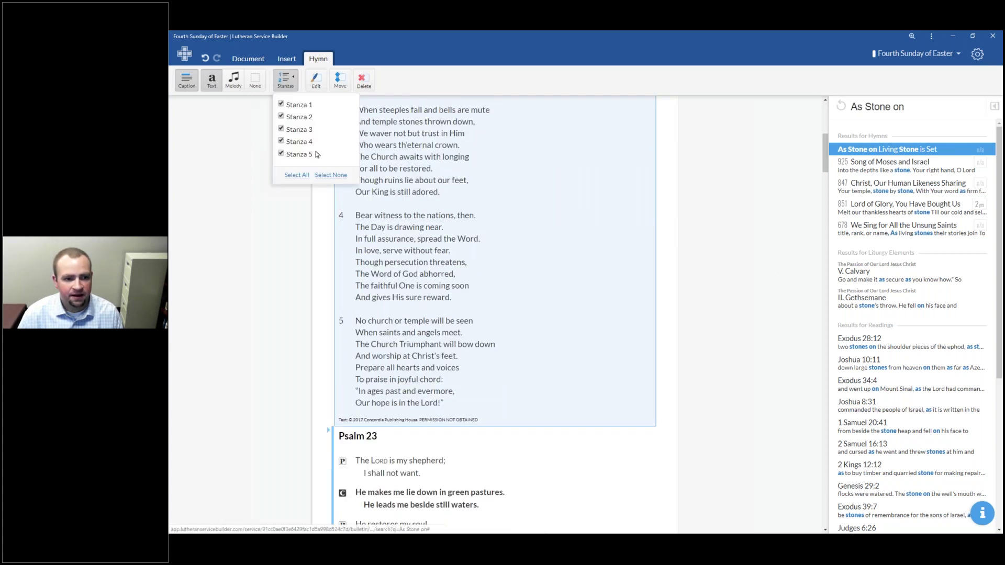
left_click(237, 84)
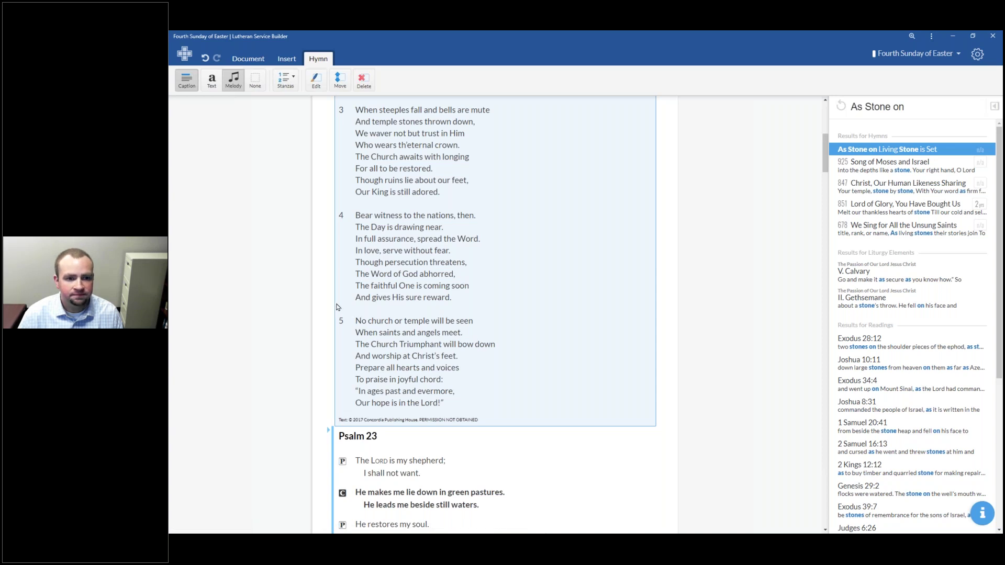
scroll(602, 311, "up", 3)
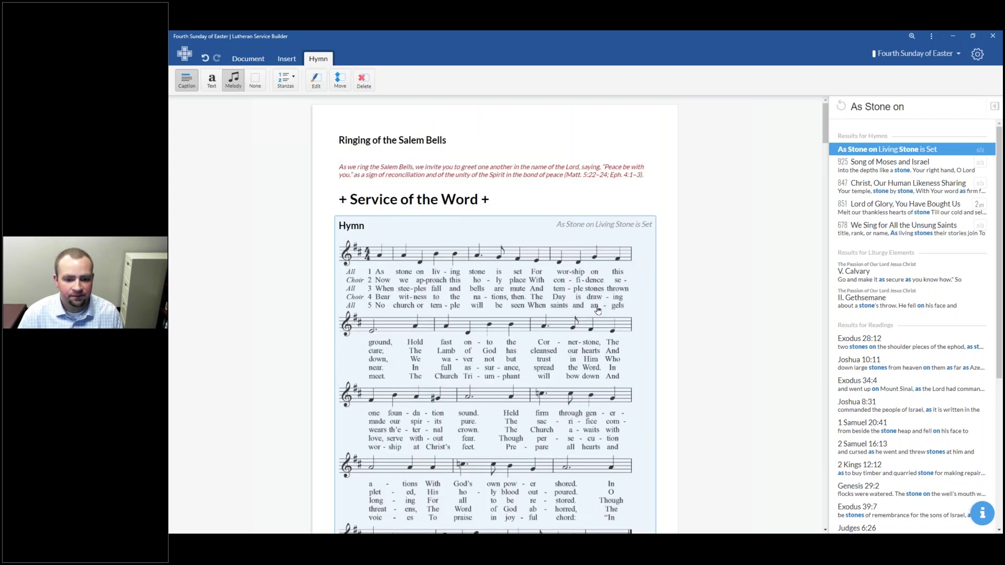
scroll(598, 311, "down", 4)
scroll(598, 310, "up", 2)
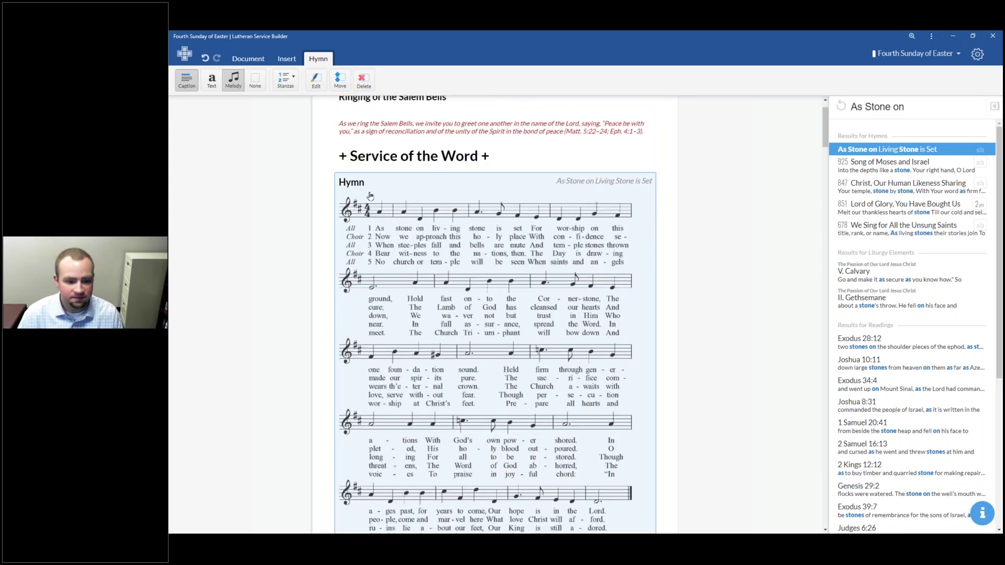
left_click(286, 79)
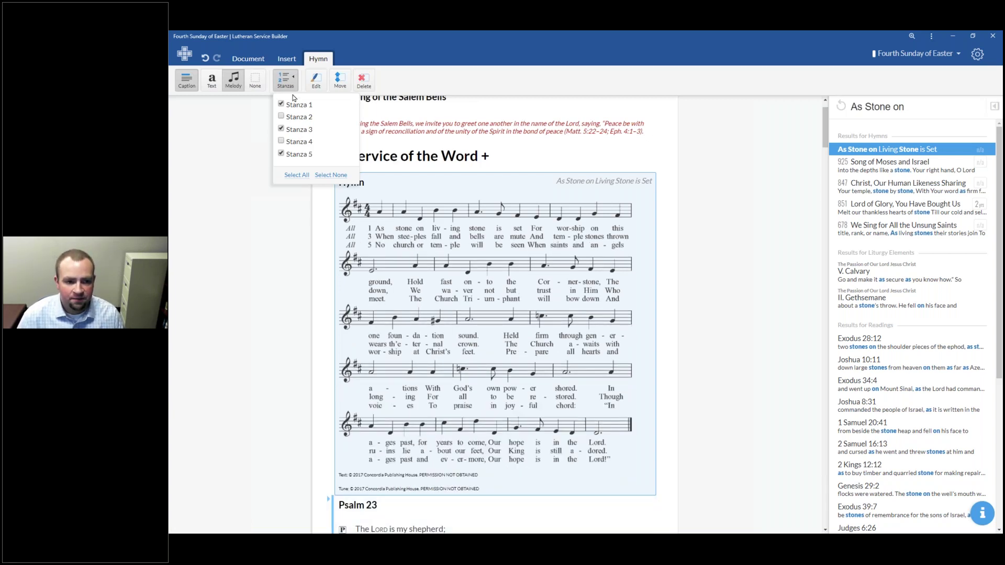
left_click(477, 95)
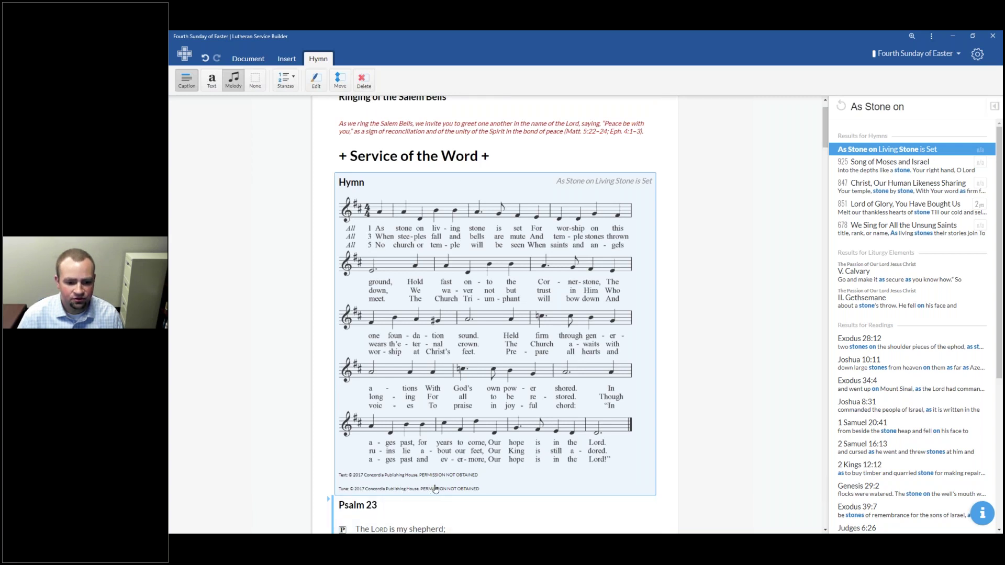
scroll(427, 438, "down", 5)
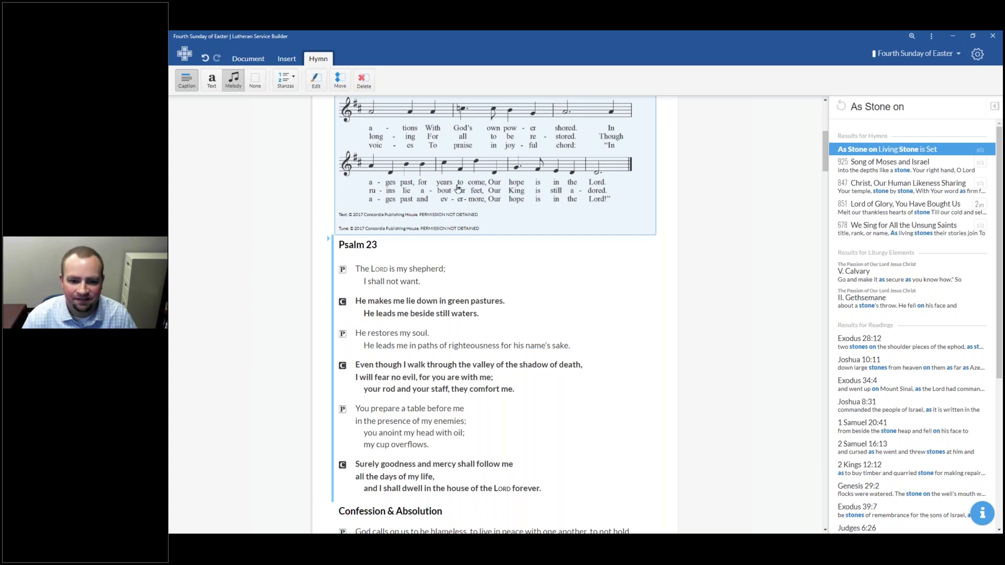
scroll(458, 188, "up", 5)
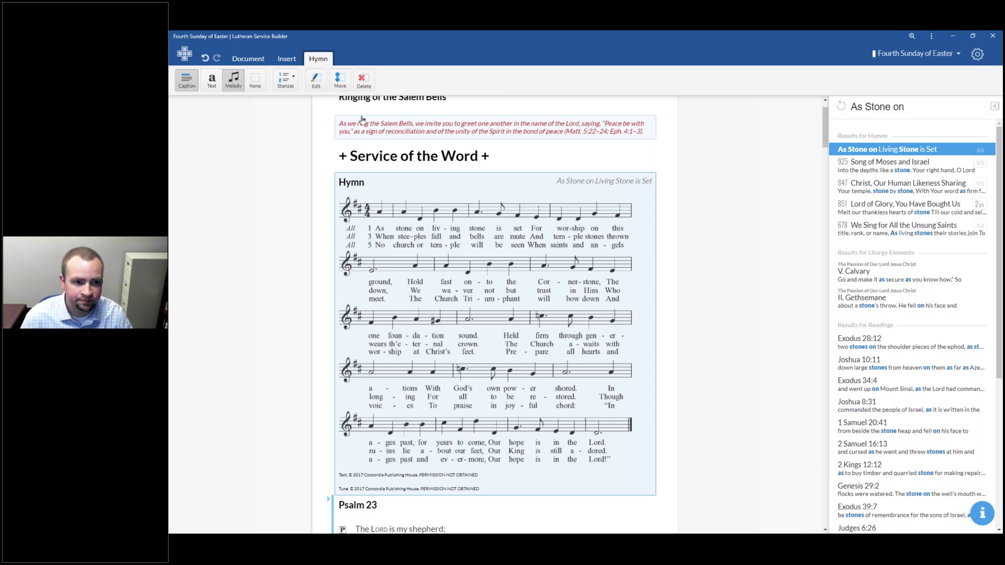
left_click(249, 60)
Step: Export the service as .docx and mark the first hymn resource as covered under a license
left_click(187, 79)
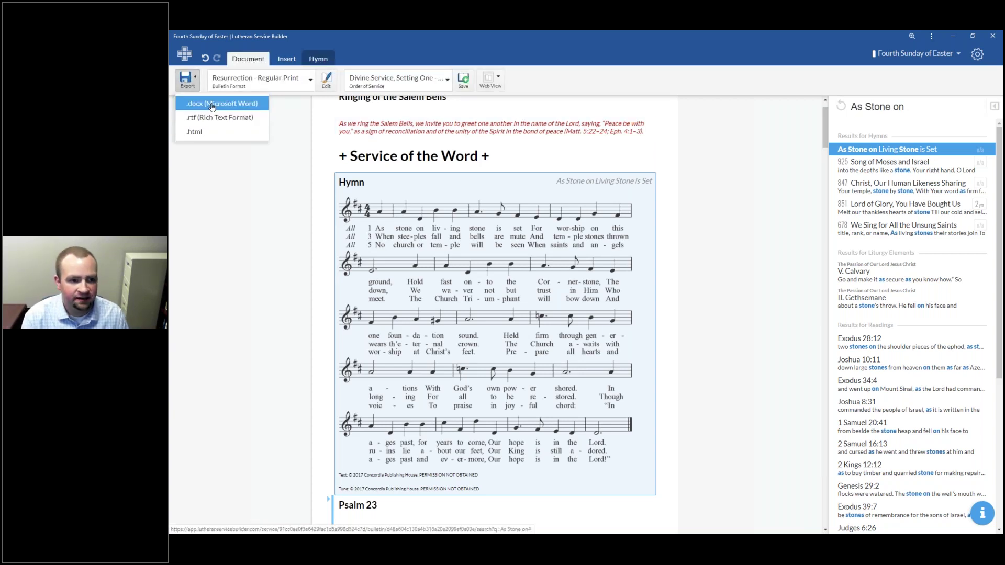
left_click(212, 104)
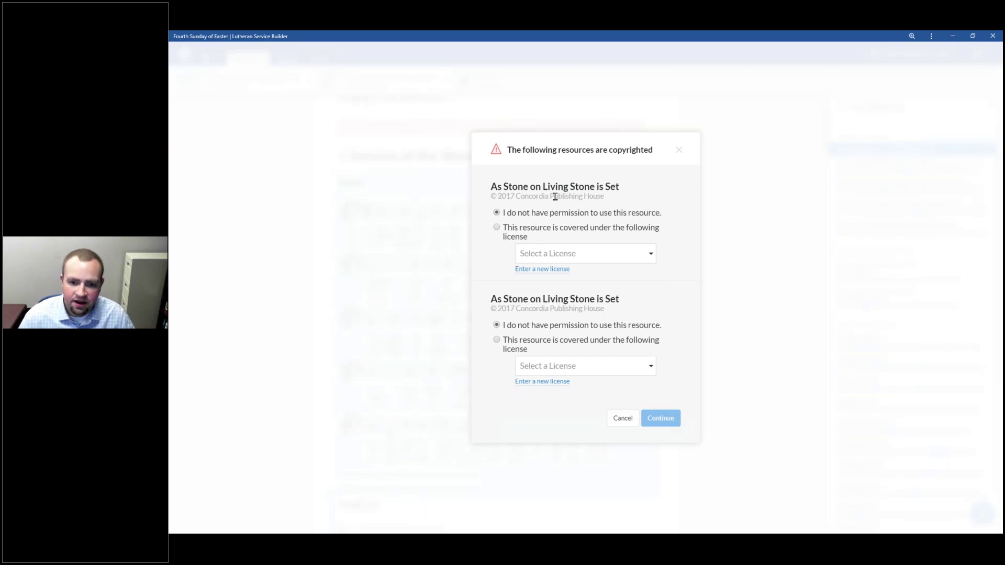
left_click(533, 236)
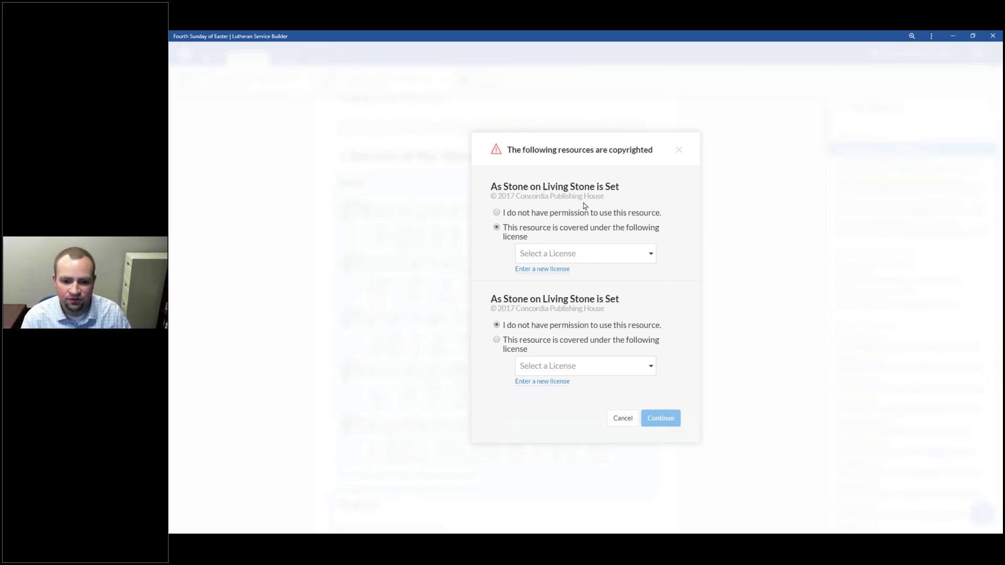
left_click(591, 256)
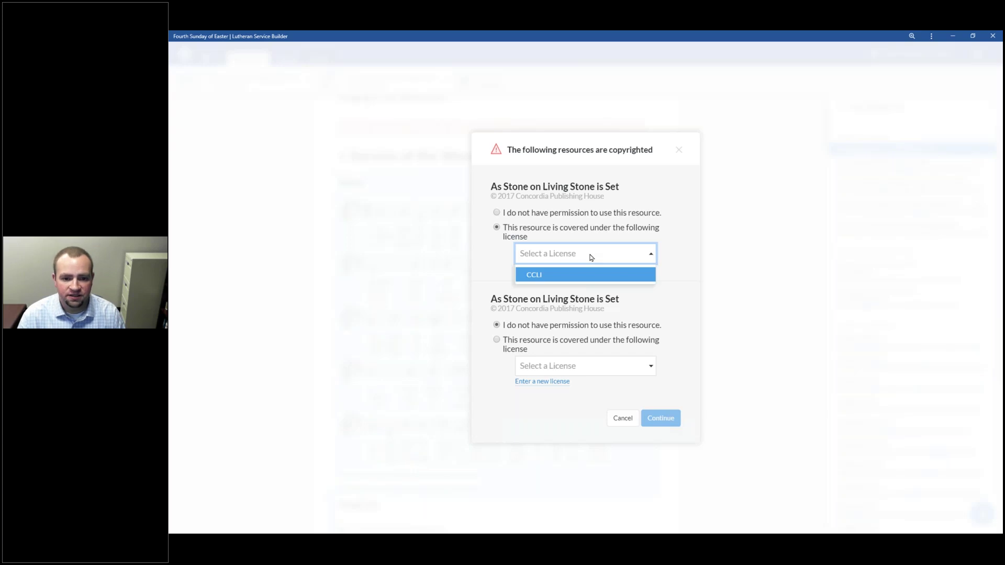
Step: Start a new license for the first hymn resource and name it CPH
left_click(560, 276)
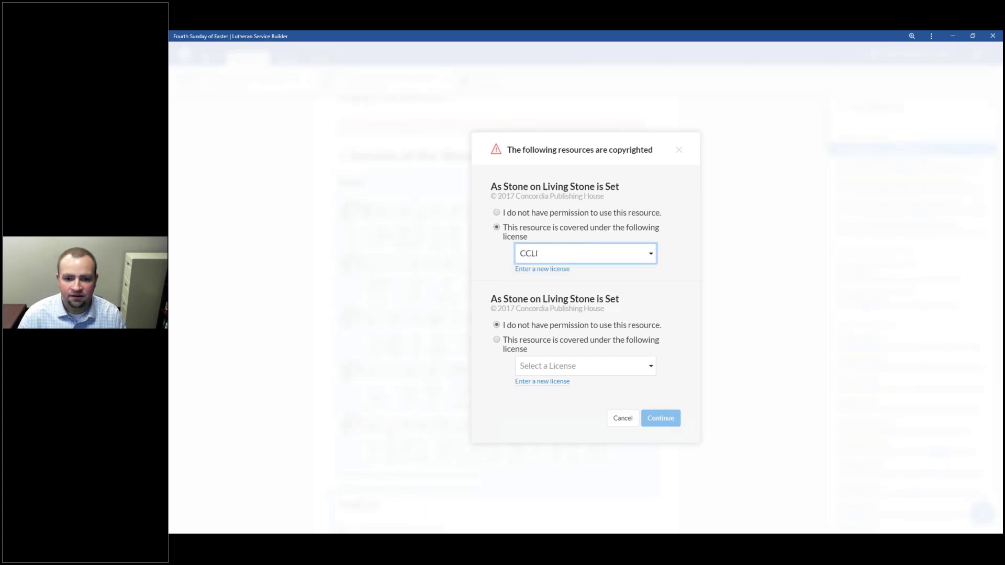
left_click(538, 269)
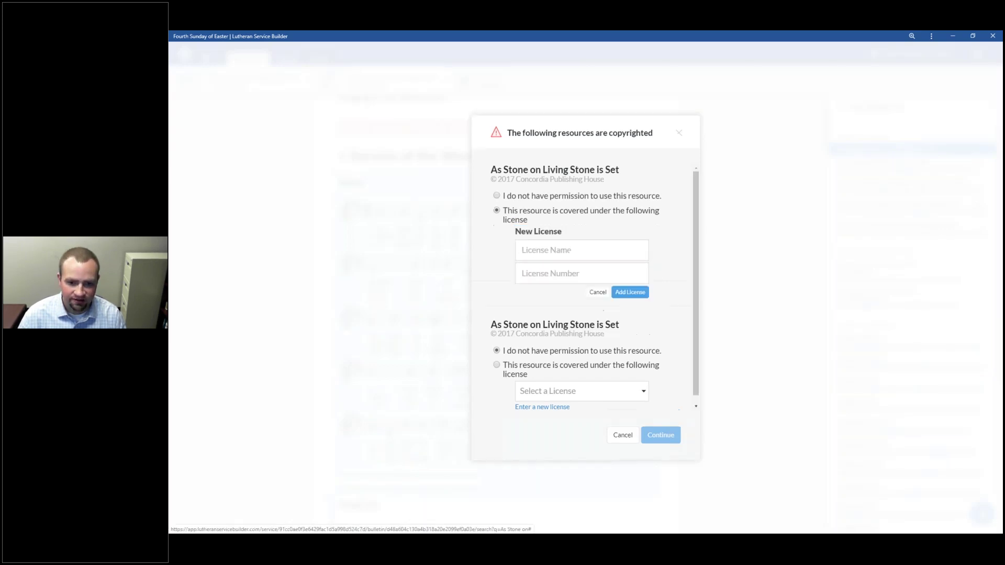
left_click(565, 249)
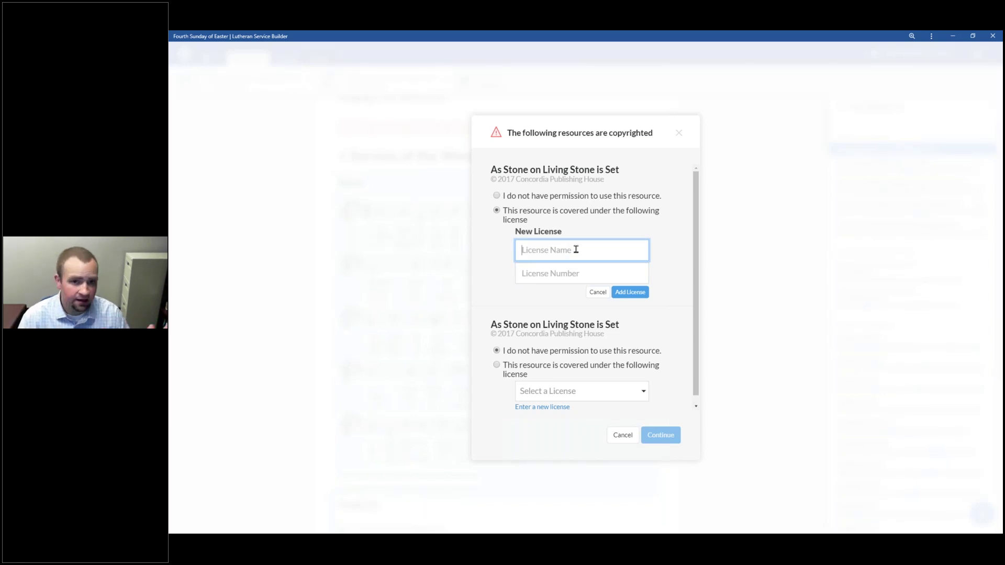
type("Cono")
key("BackSpace")
type("cord")
key("BackSpace")
key("BackSpace")
type("n")
key("BackSpace")
key("BackSpace")
key("BackSpace")
key("BackSpace")
type("CPH")
Step: Enter the CPH license number and add the new license
key("Tab")
type("One")
key("BackSpace")
key("BackSpace")
type("ne-Time Usage - 1234567")
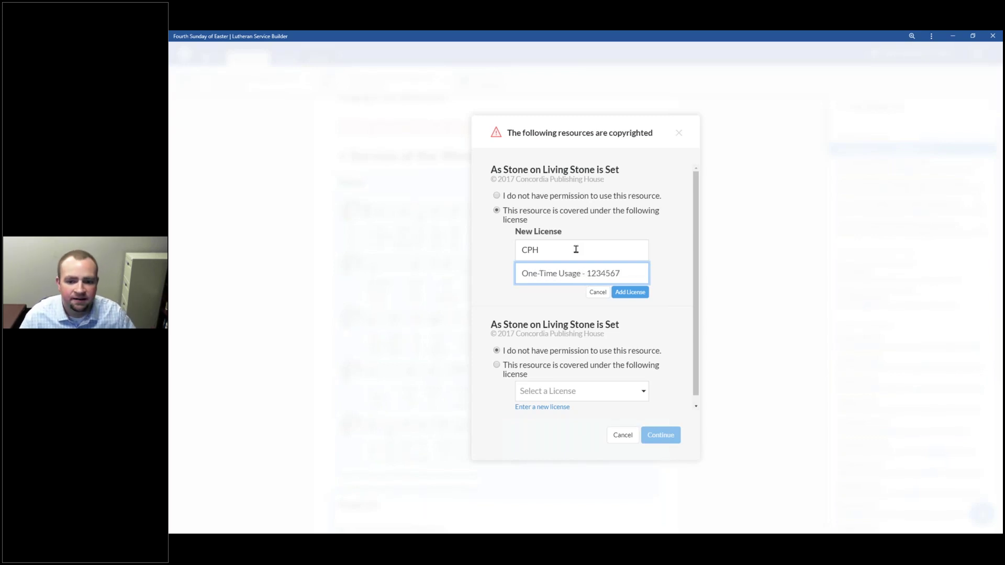
left_click(630, 292)
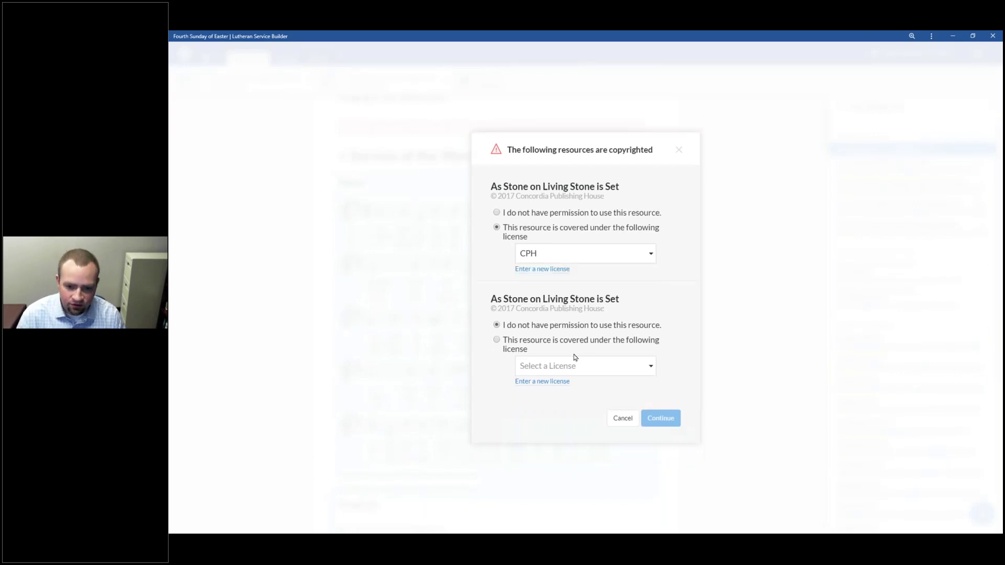
Step: Assign CPH to the second hymn resource and continue the export
left_click(585, 366)
left_click(585, 366)
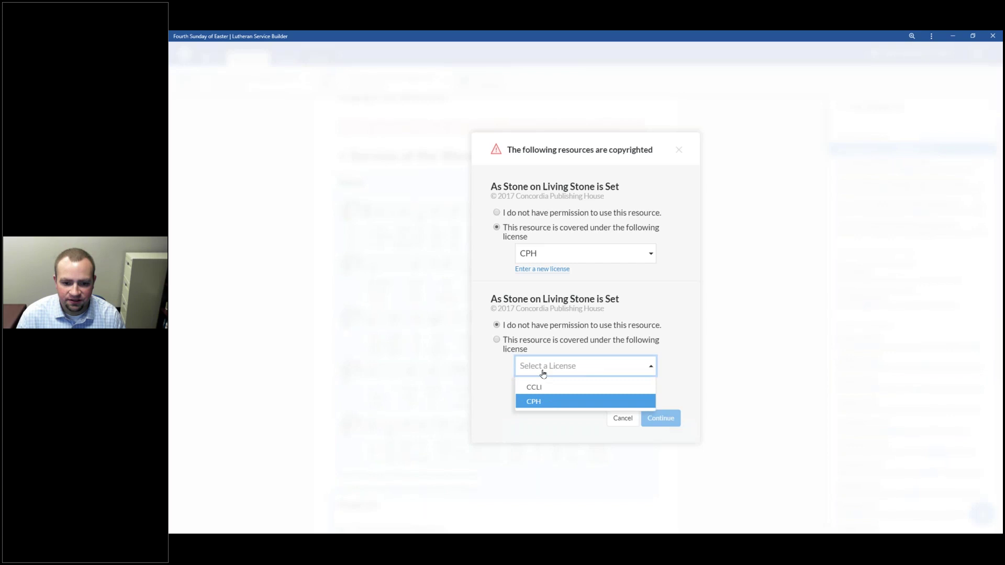
left_click(543, 401)
left_click(676, 422)
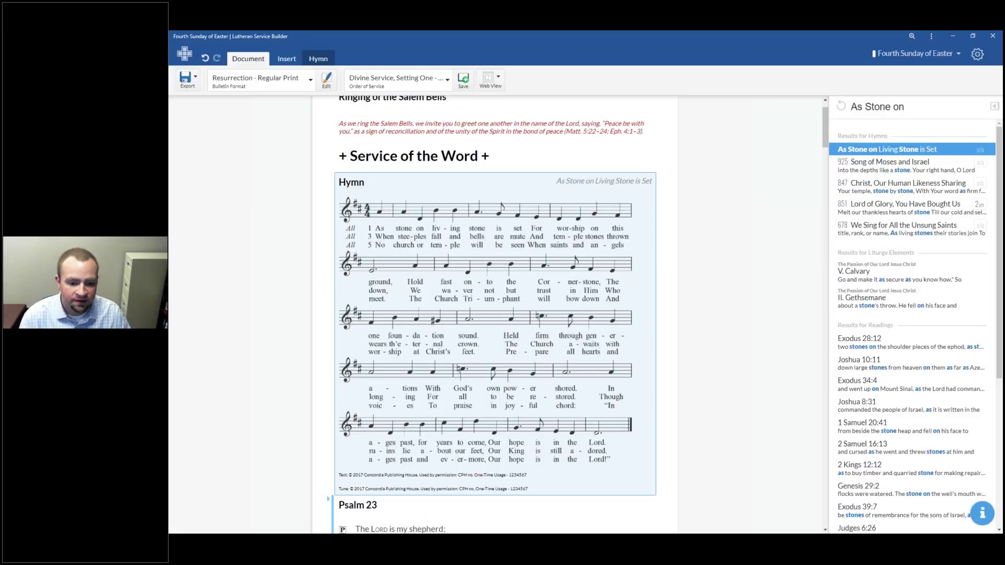
Step: Export the Fourth Sunday of Easter bulletin through Export > .docx and wait for the download
scroll(436, 476, "down", 1)
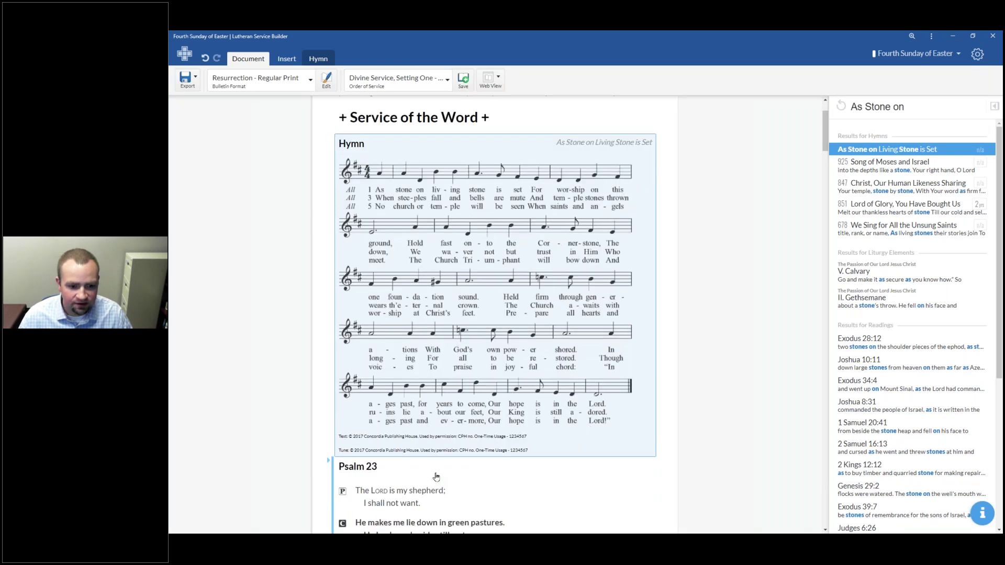
scroll(436, 476, "down", 1)
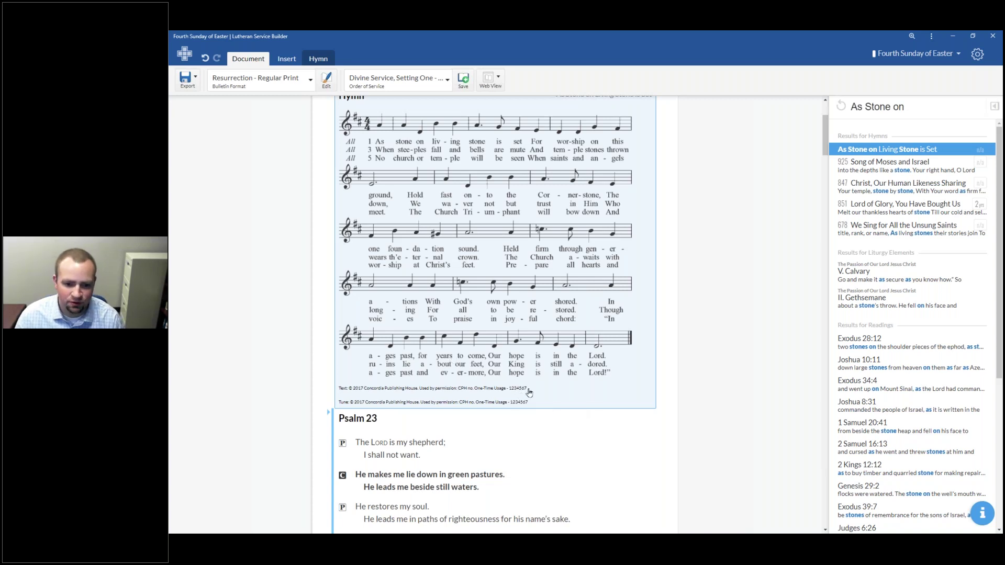
left_click(189, 81)
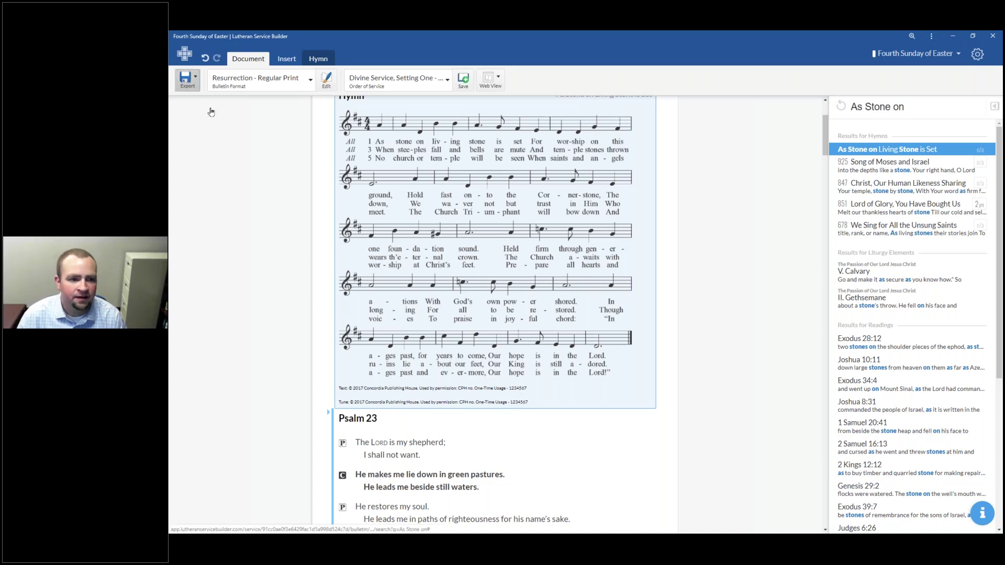
left_click(209, 108)
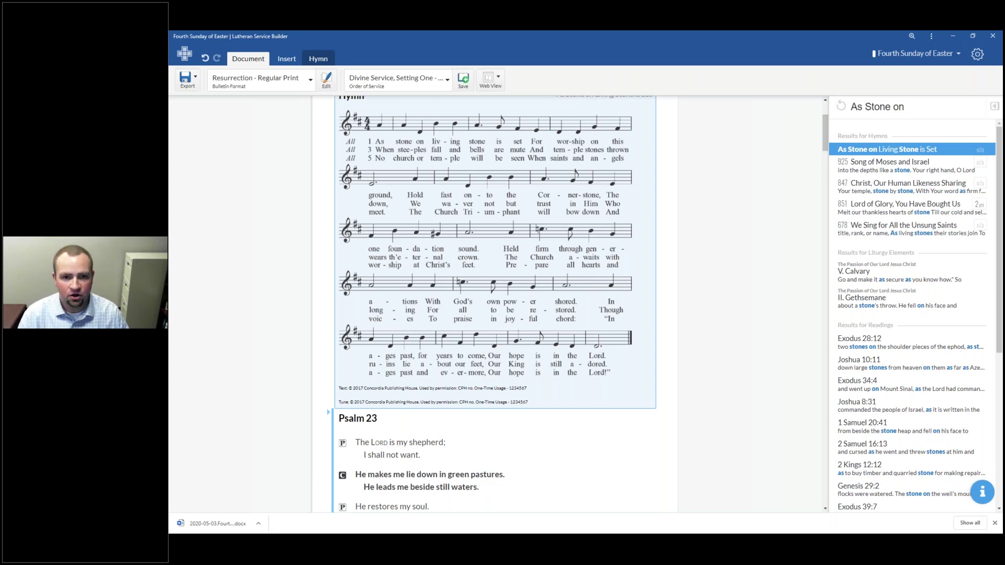
scroll(209, 105, "up", 1)
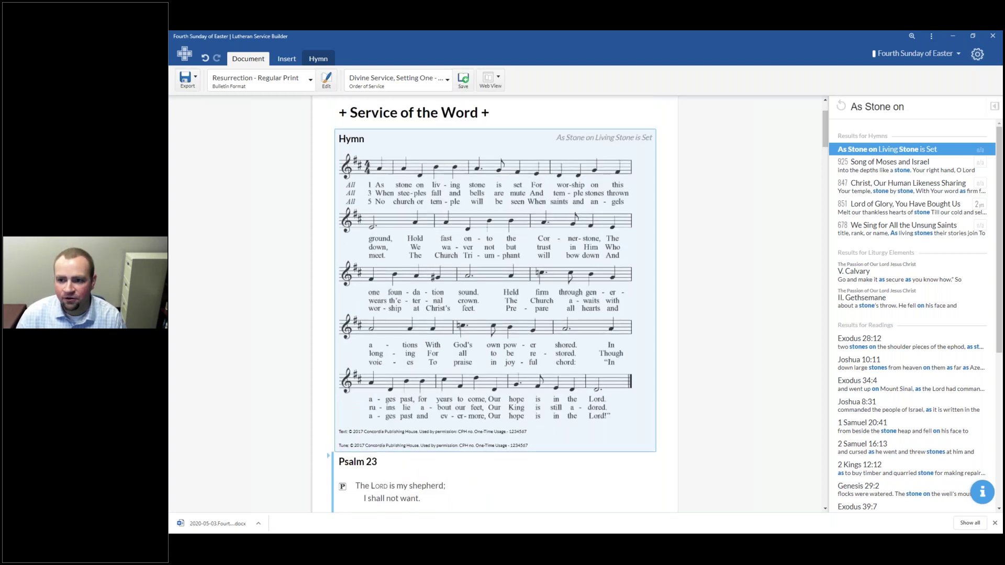
left_click(977, 54)
Step: Open the Psalm 23 - Responsive common element and add a Melody section
mouse_move(946, 108)
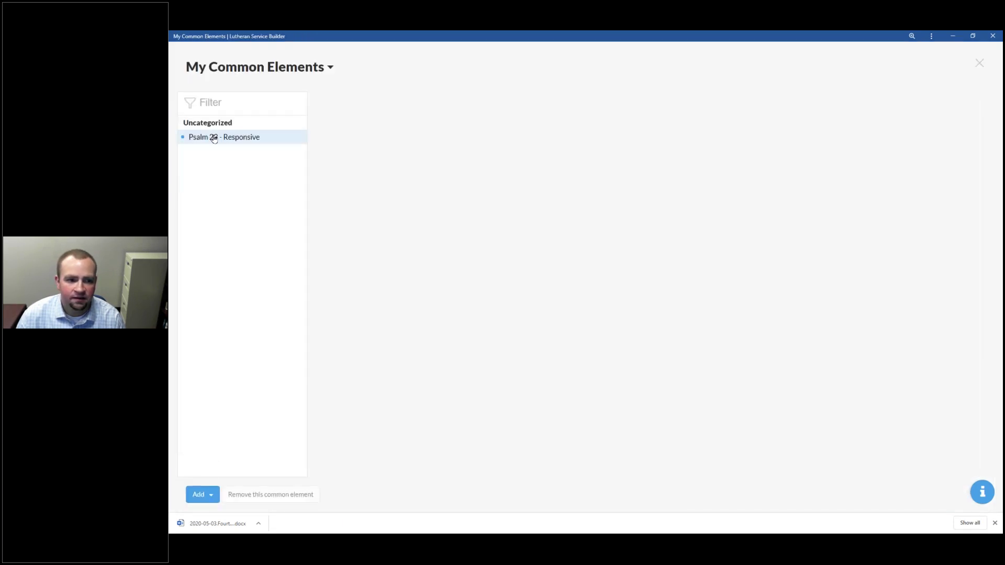
left_click(229, 137)
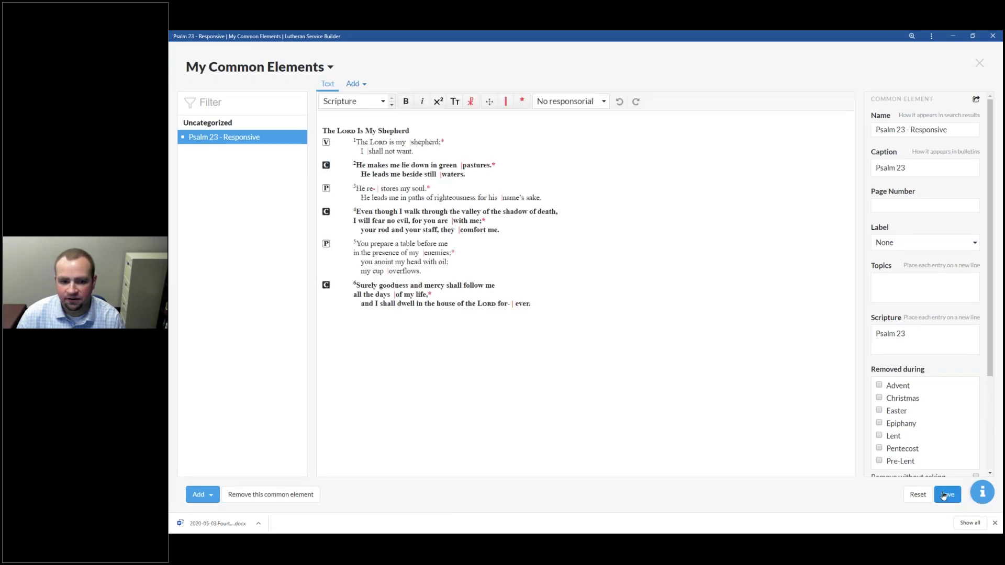
left_click(355, 84)
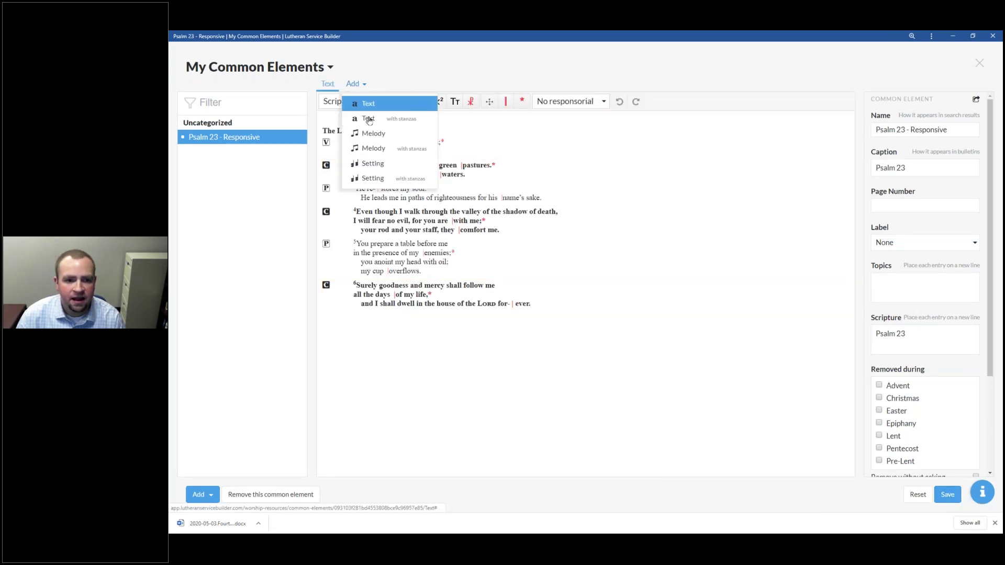
left_click(369, 134)
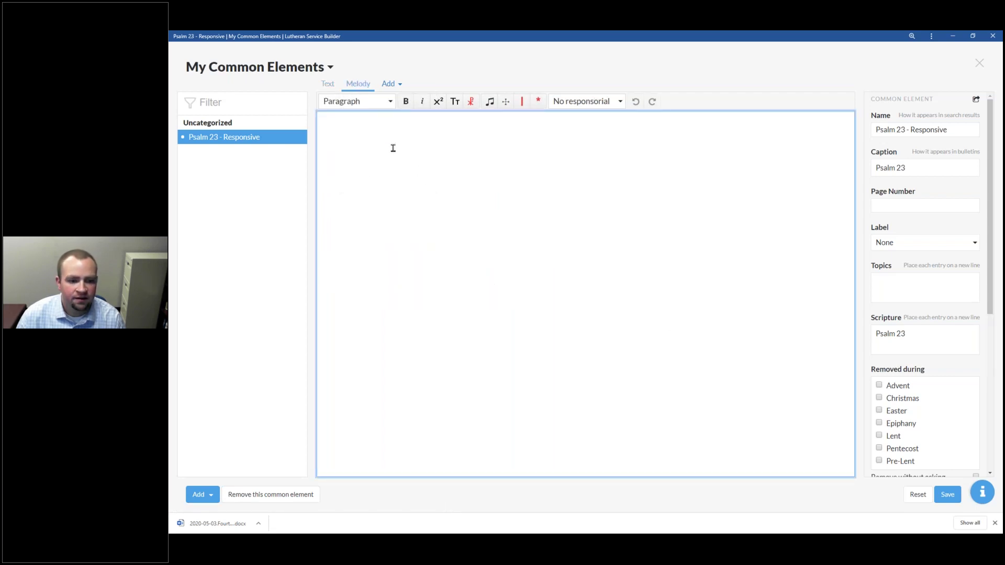
Step: Open and close the Insert Engraving page for the empty melody, leaving it blank
left_click(401, 84)
left_click(332, 101)
left_click(566, 227)
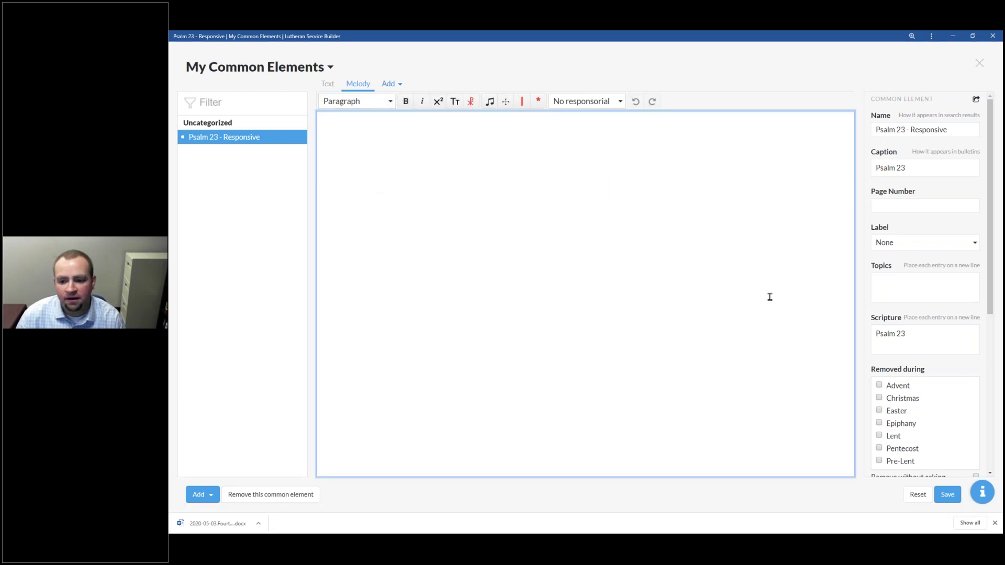
left_click(491, 102)
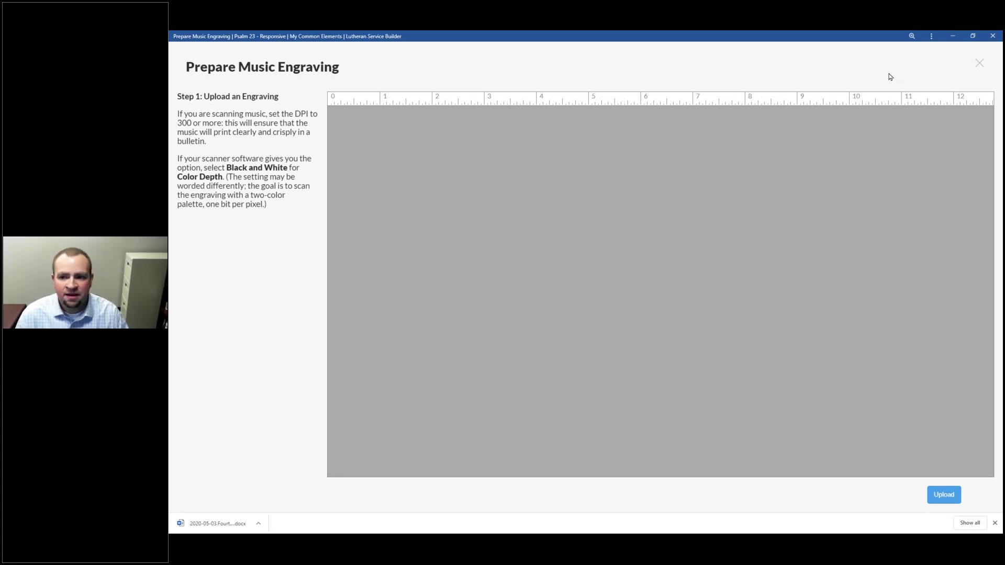
left_click(979, 63)
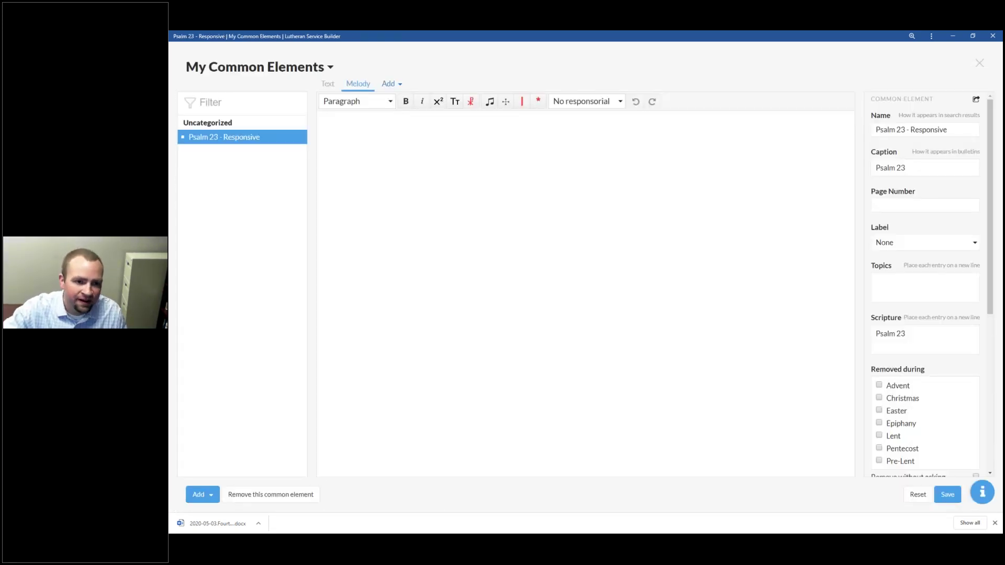
left_click(480, 155)
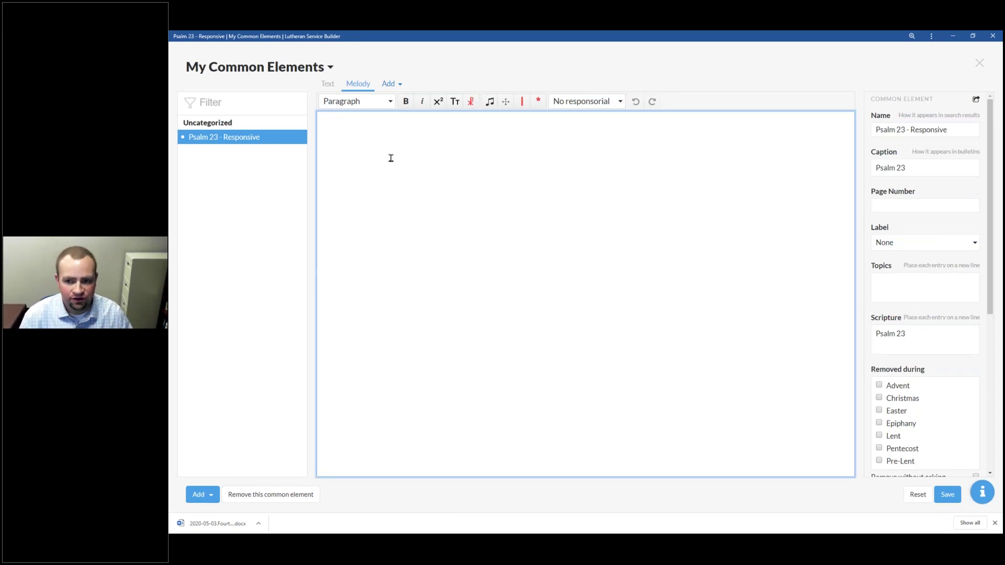
left_click(979, 64)
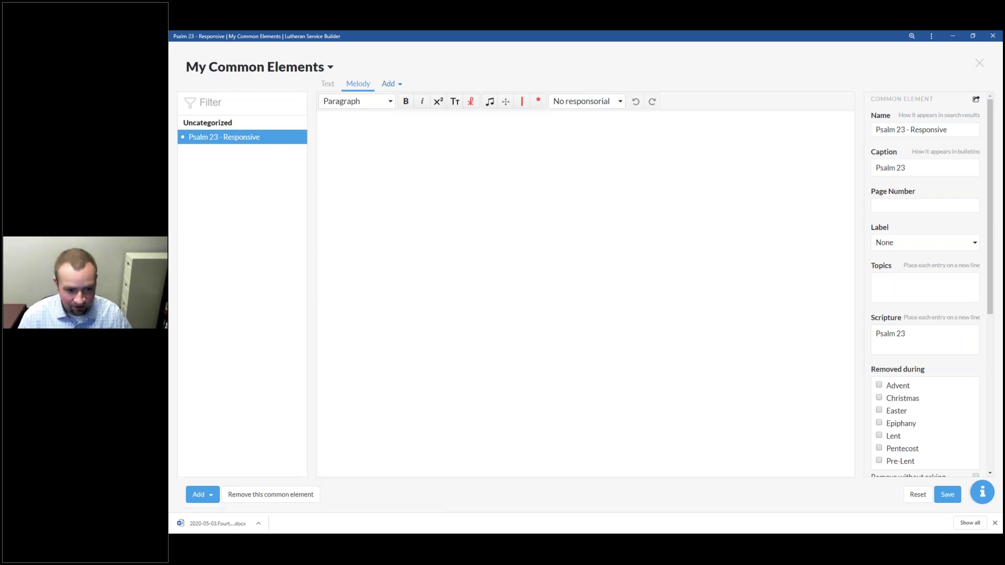
key("alt+Tab")
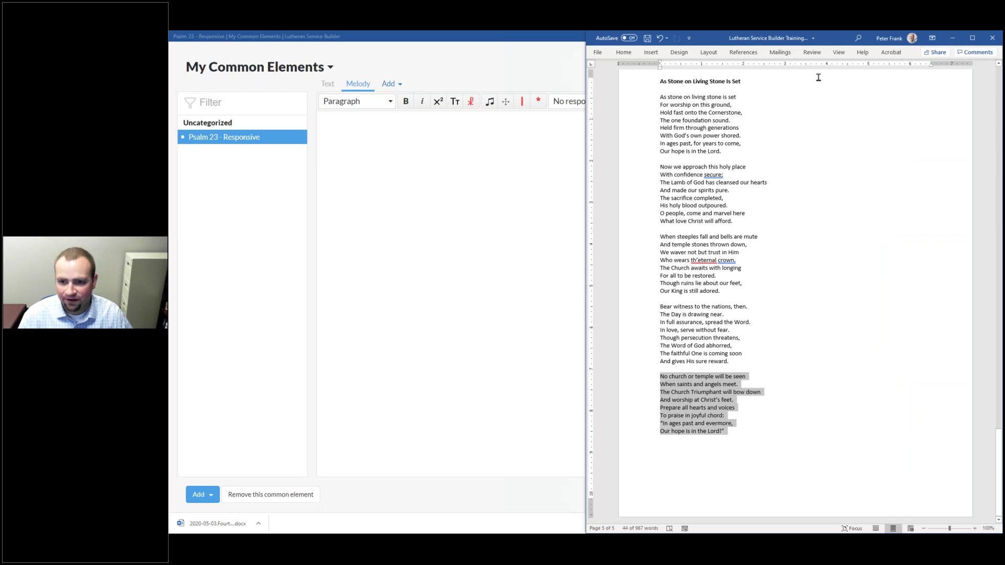
Step: Switch from the Word hymn lyrics back to Lutheran Service Builder
key("alt+Tab")
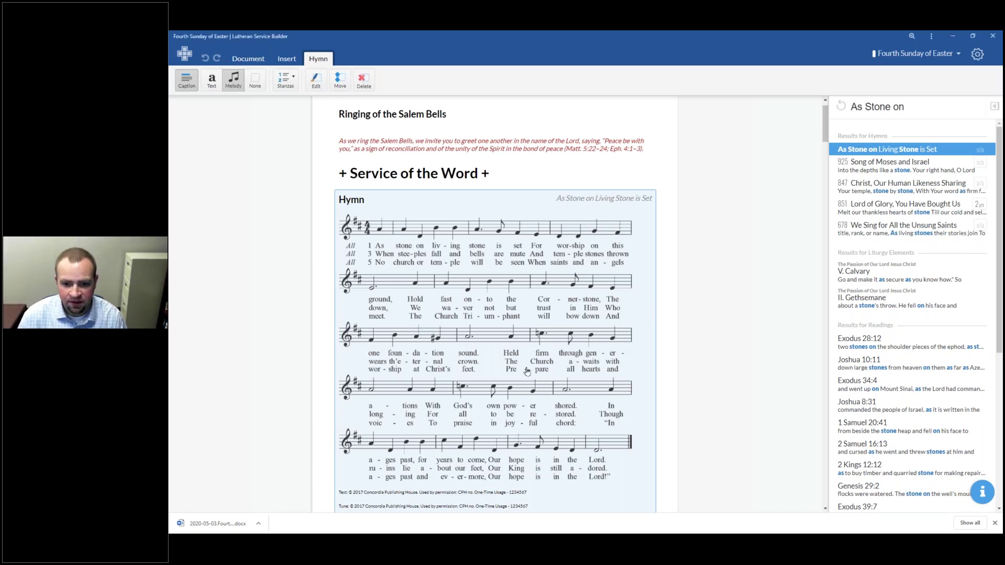
Step: Use the Psalm 23 block's right-click Edit command to open its source common element
scroll(518, 371, "down", 8)
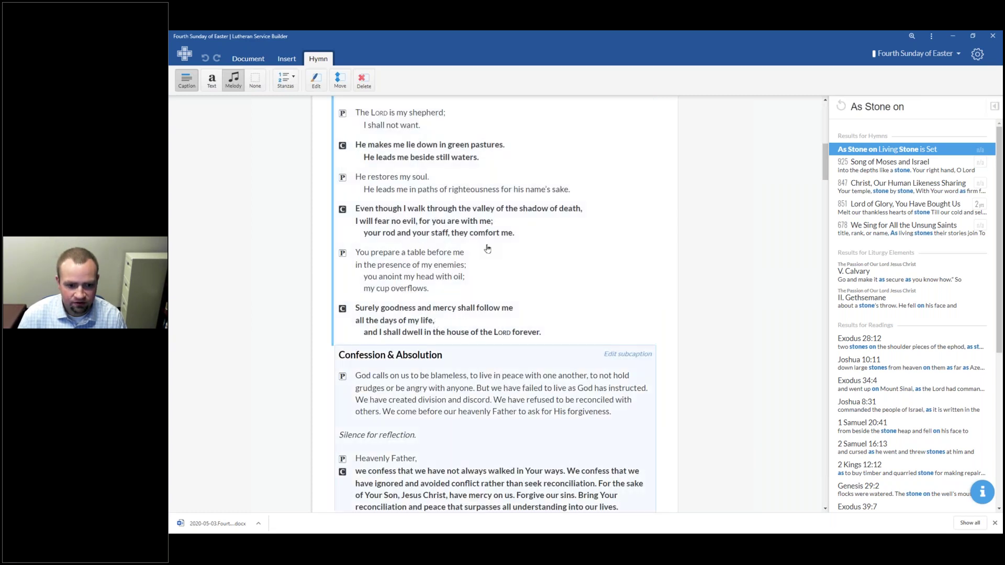
left_click(421, 238)
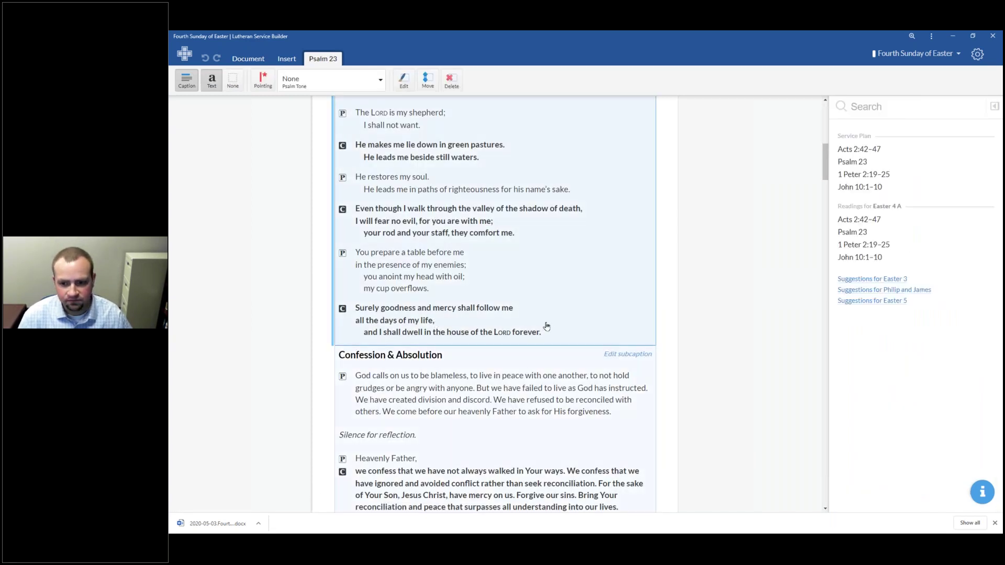
scroll(518, 259, "up", 1)
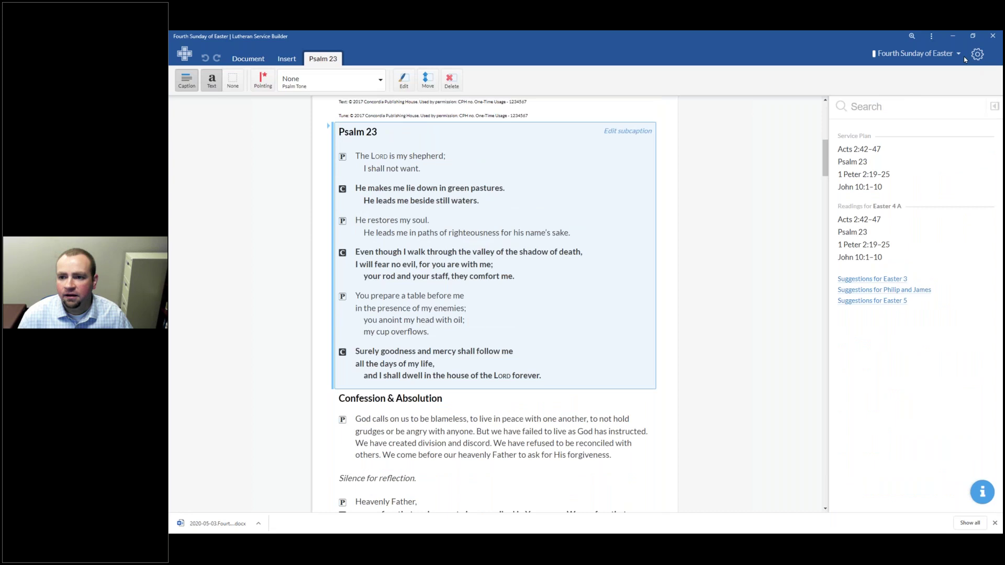
right_click(412, 268)
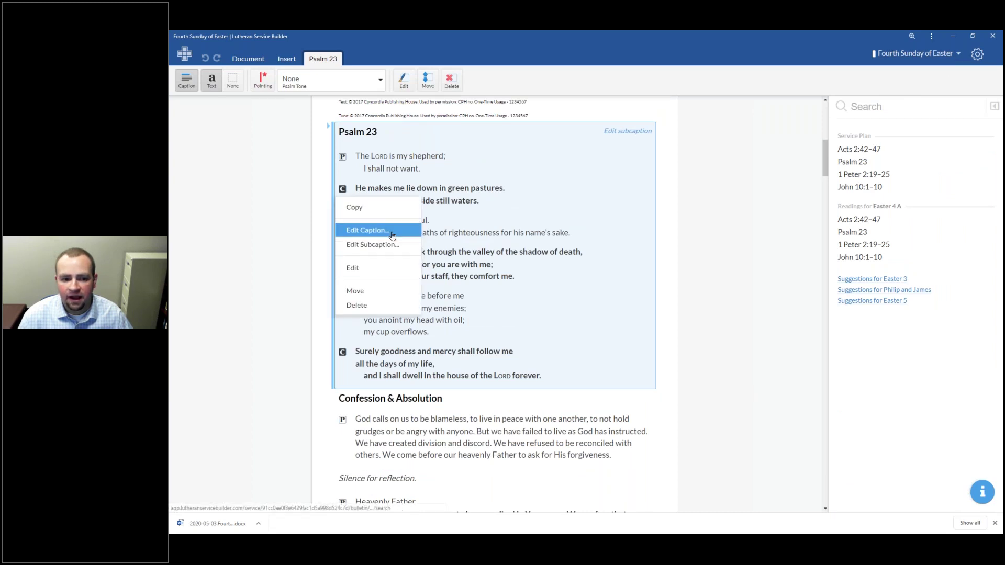
left_click(377, 230)
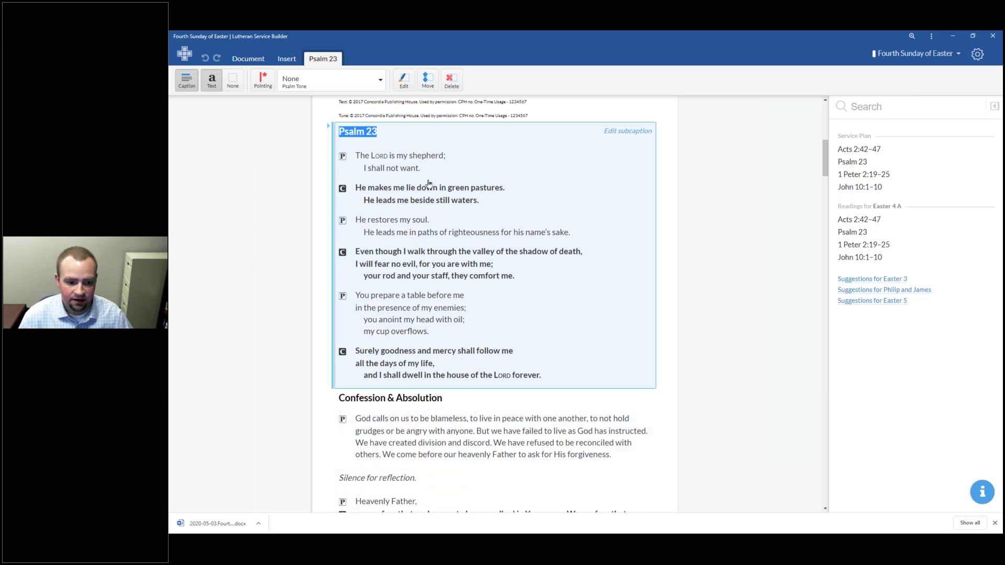
right_click(464, 252)
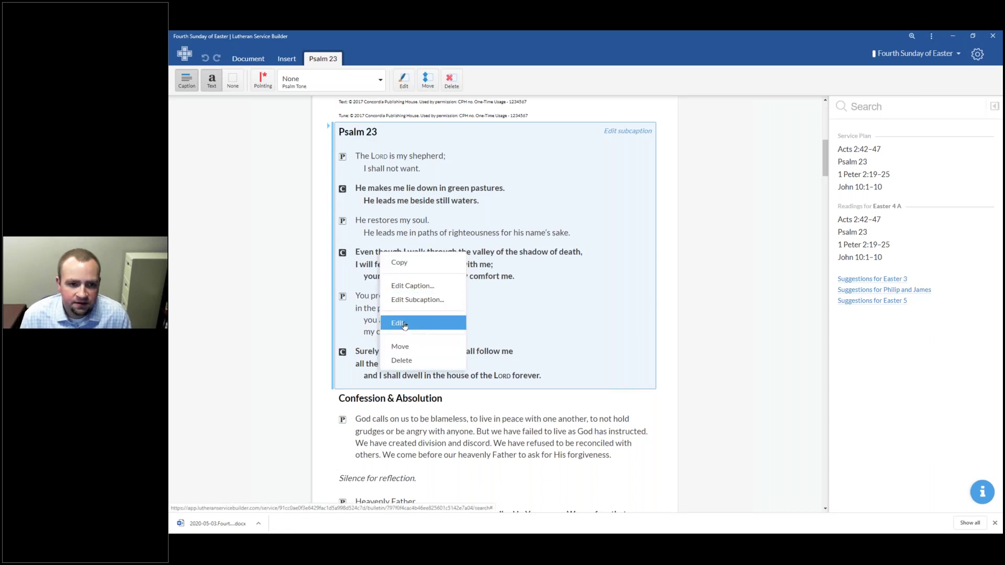
left_click(405, 325)
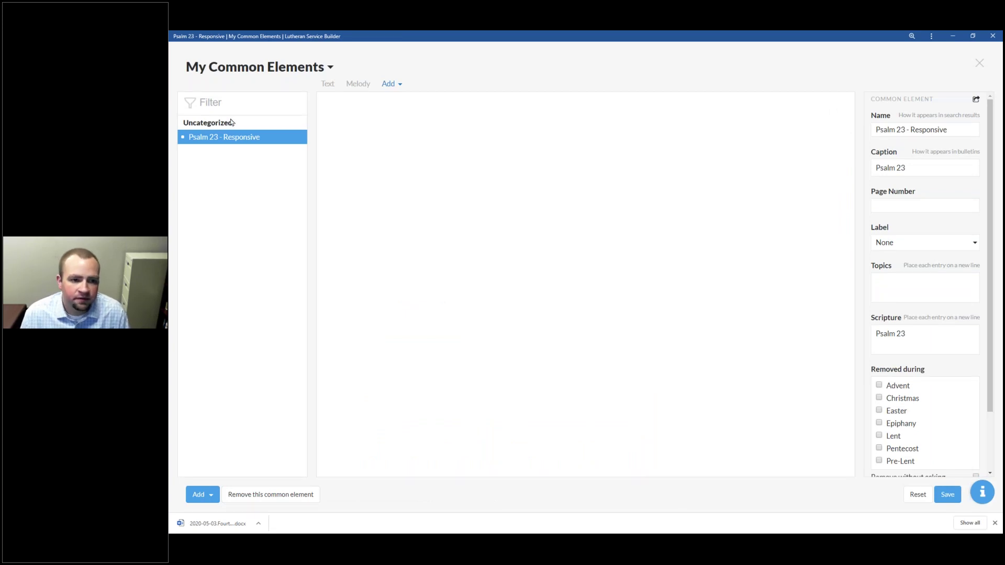
Step: Reopen Psalm 23 - Responsive, try blank lines after the last stanza, then undo them
left_click(262, 140)
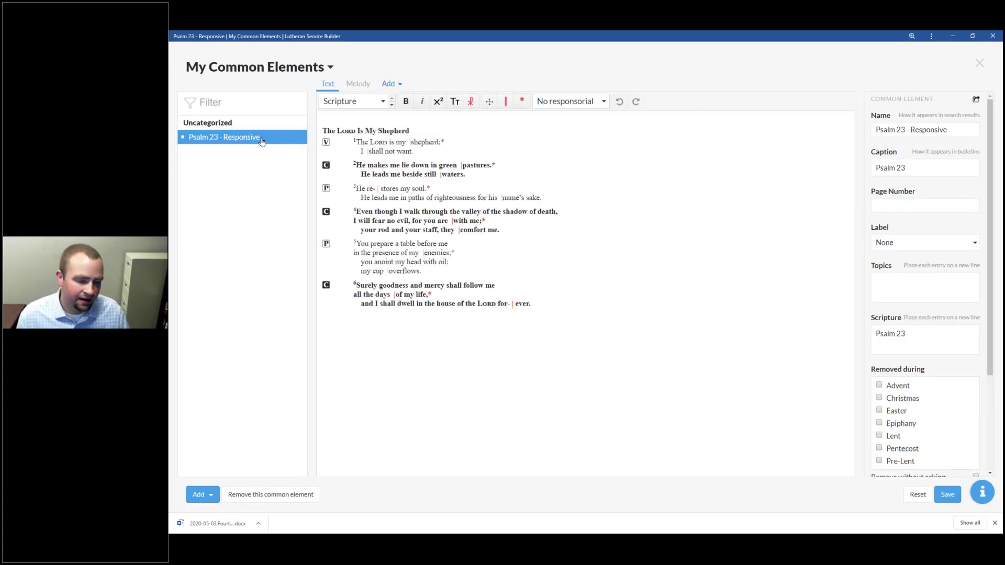
left_click(550, 329)
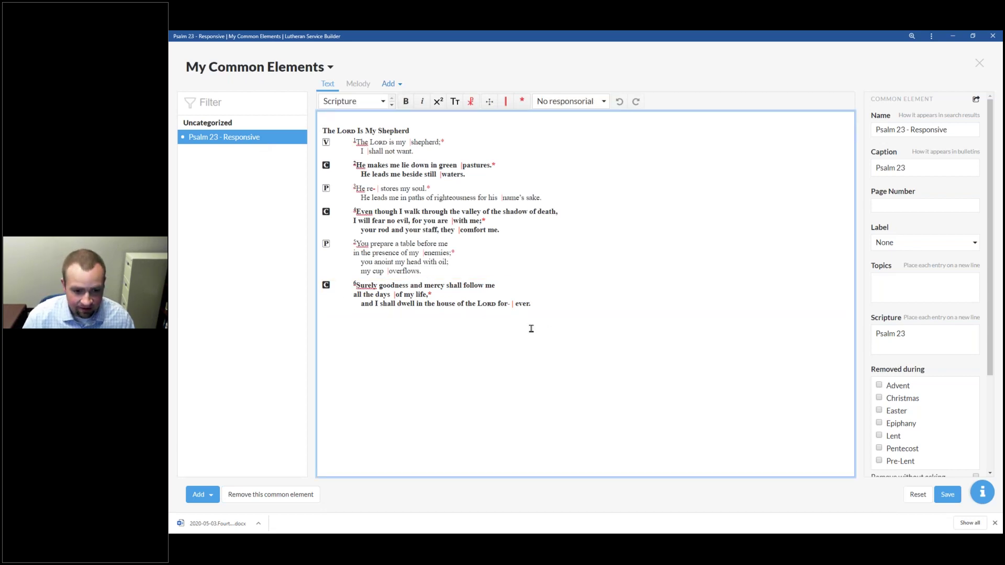
left_click(570, 306)
key("Return")
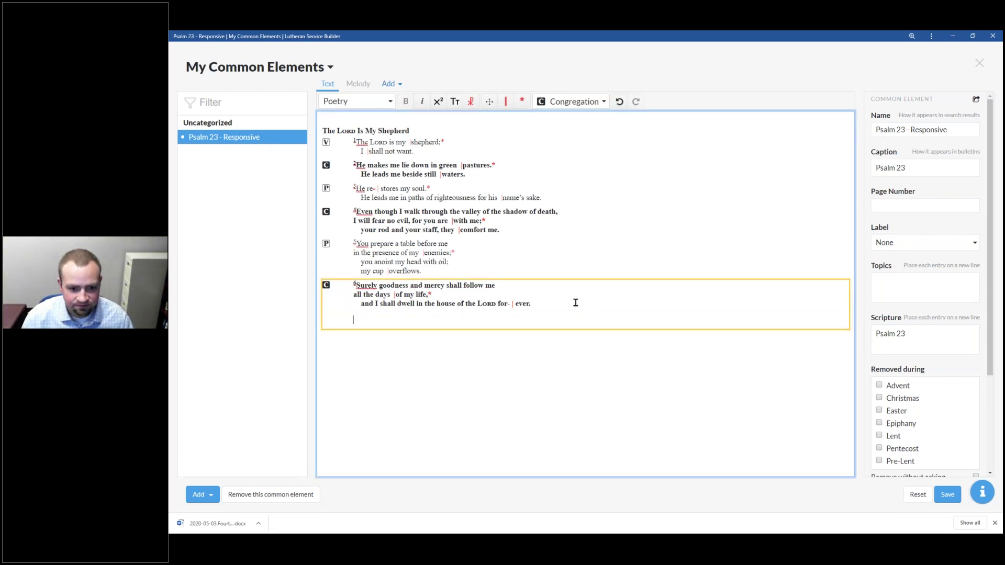
key("Return")
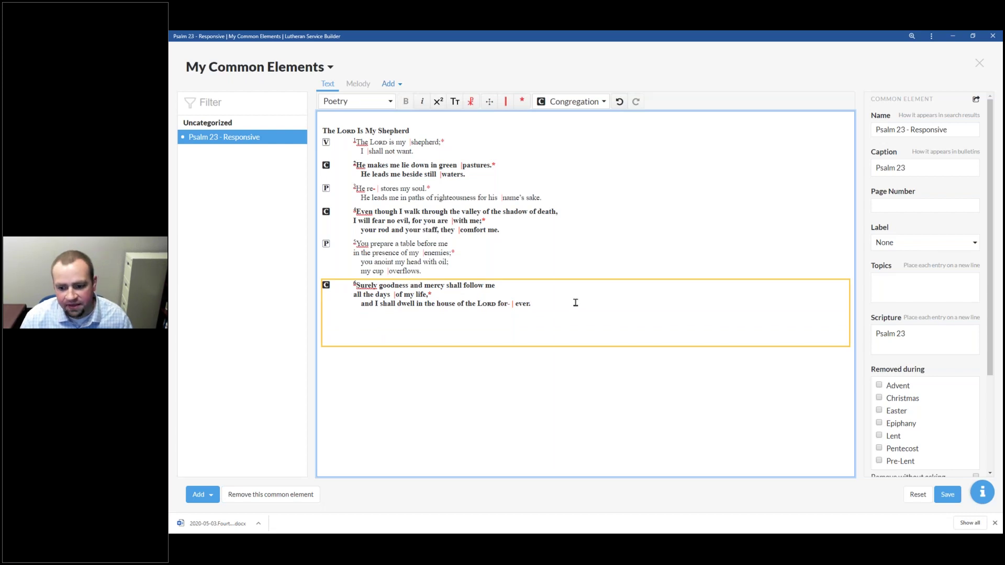
key("ctrl+z")
key("ctrl+z")
Step: Switch to My Templates, then press Escape to return to the service
left_click(265, 69)
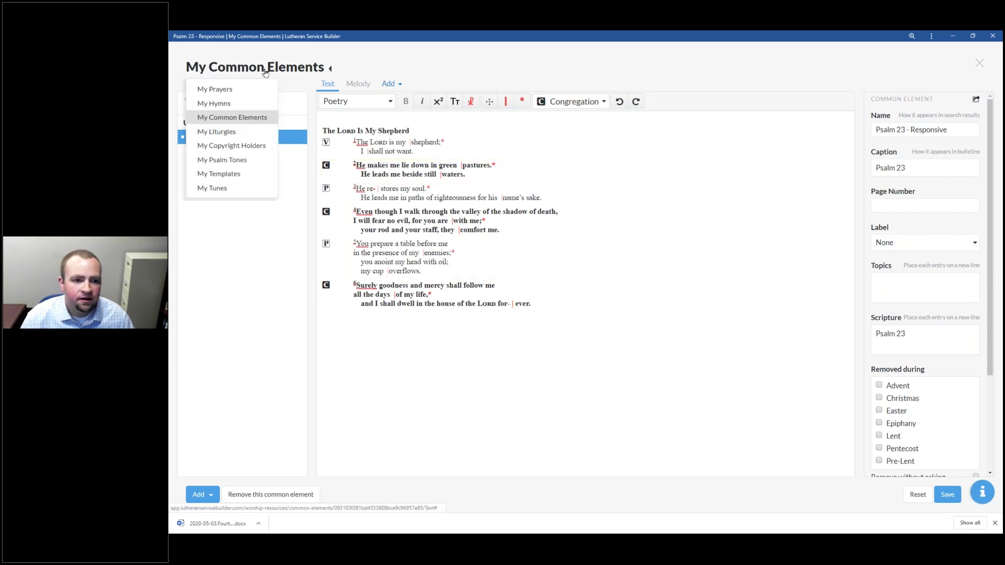
left_click(242, 175)
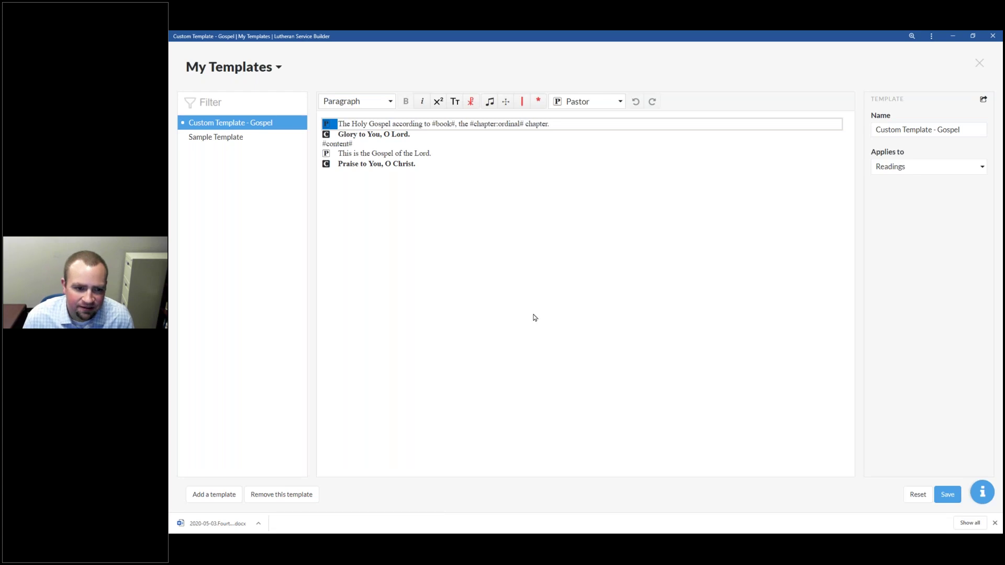
key("Escape")
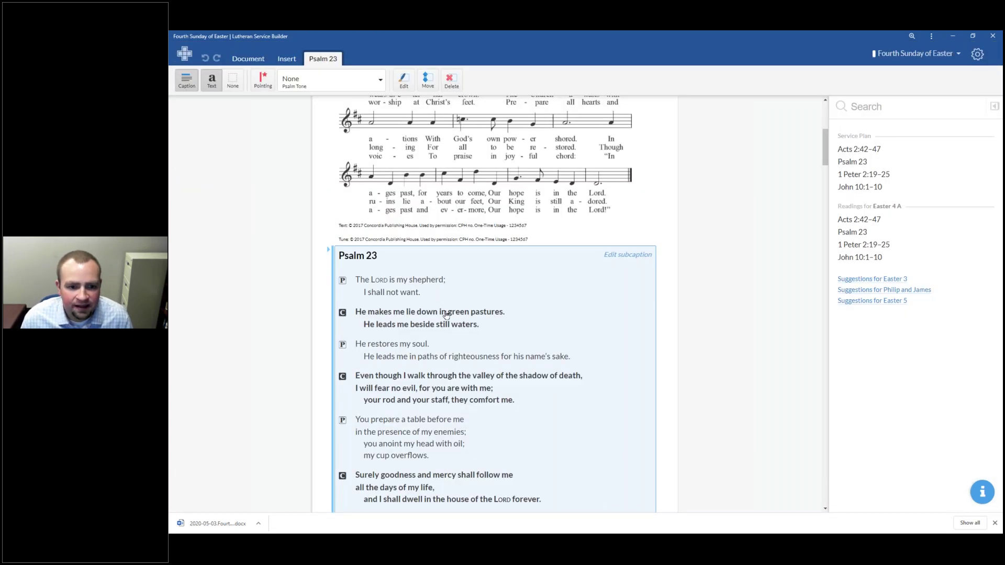
Step: Insert Psalm 23 after the First Reading and select the new Psalm block
scroll(450, 345, "down", 3)
left_click(450, 345)
scroll(443, 324, "down", 8)
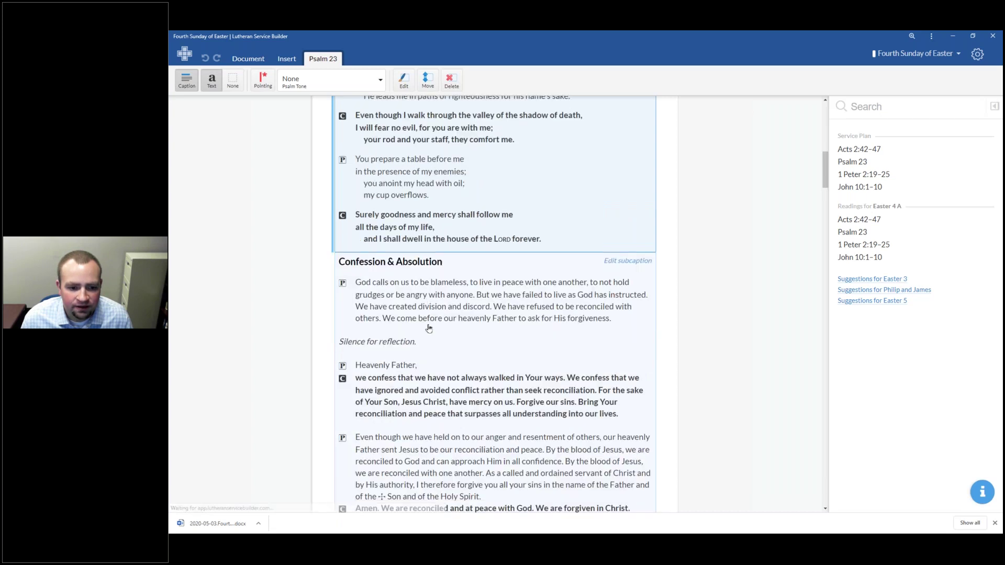
scroll(436, 305, "down", 10)
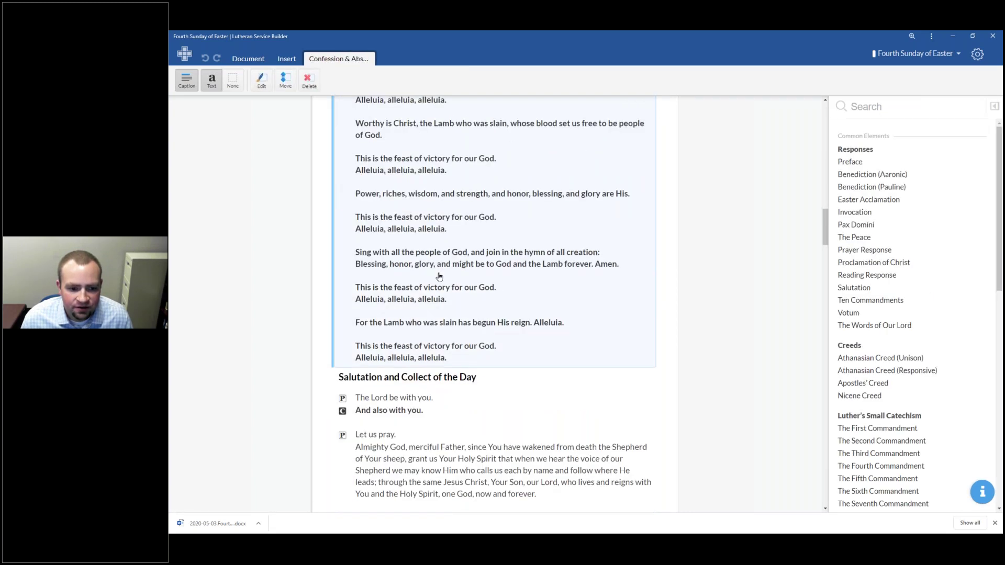
scroll(439, 283, "down", 2)
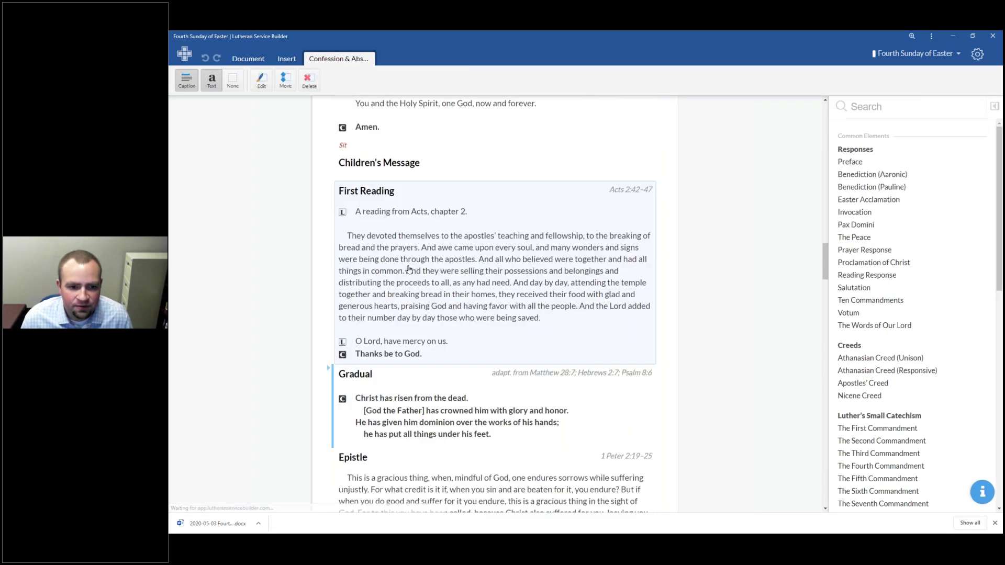
left_click(397, 286)
scroll(366, 314, "down", 2)
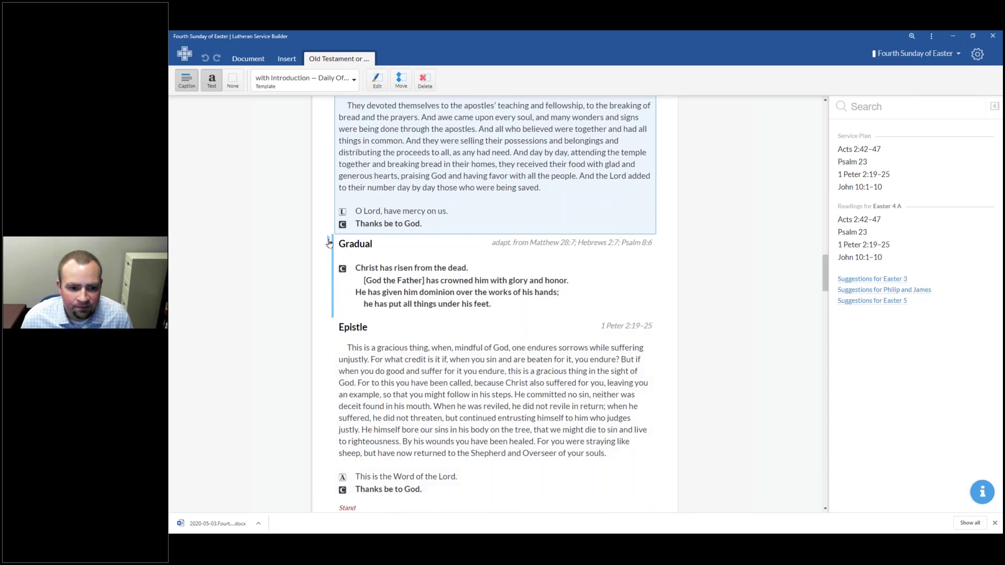
left_click(329, 241)
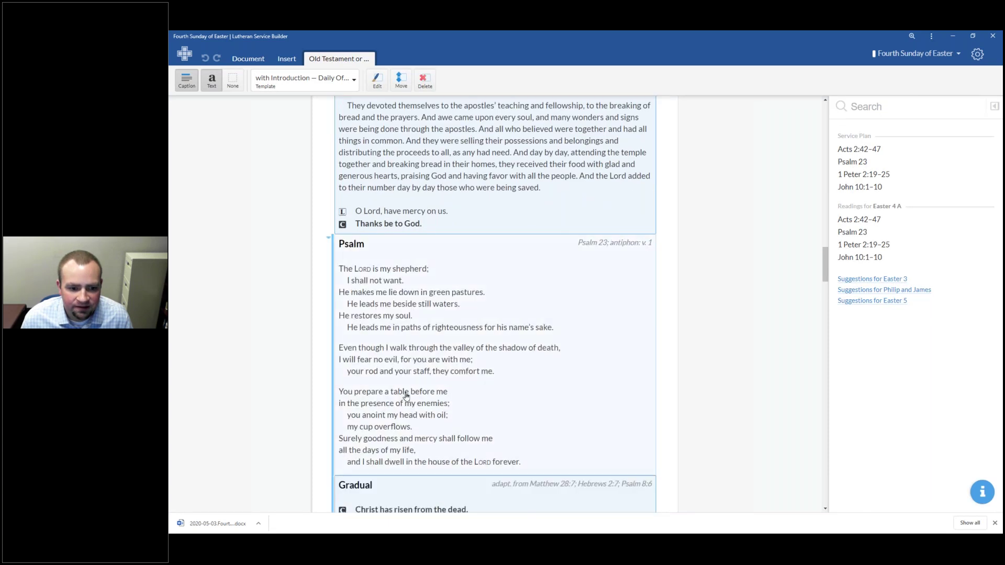
left_click(407, 246)
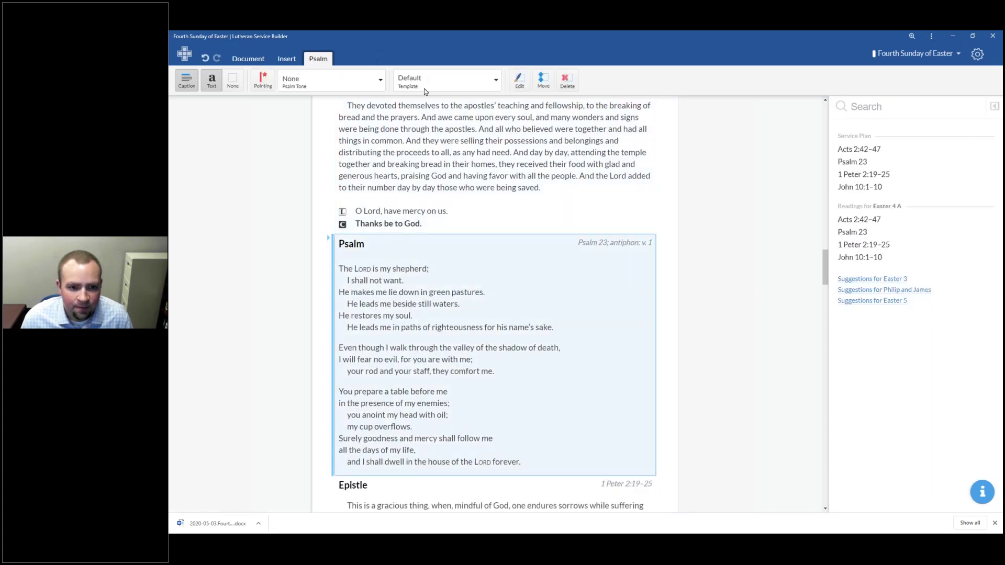
Step: Apply the Daily Office Response template to the Psalm 23 block
left_click(467, 88)
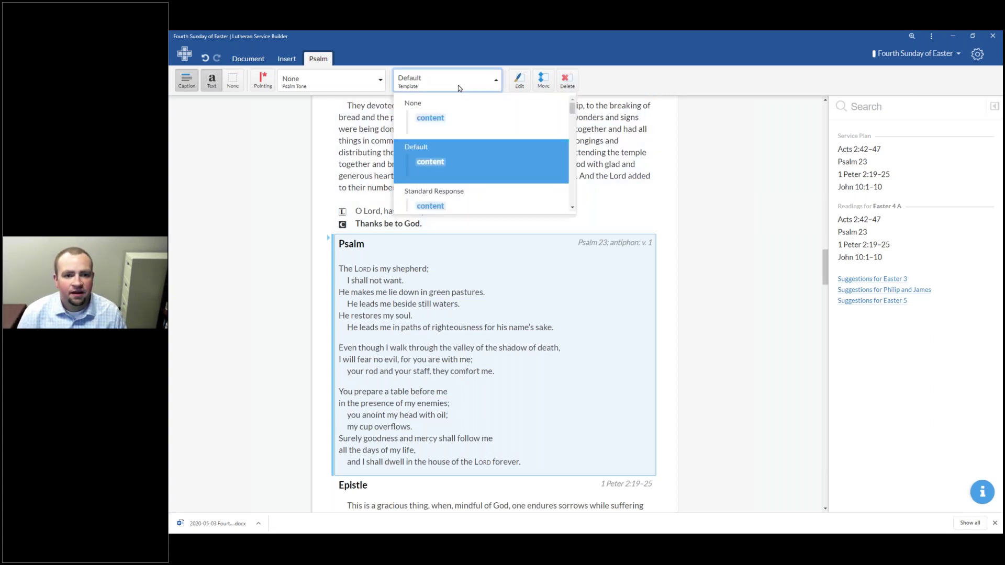
scroll(473, 191, "down", 2)
scroll(475, 182, "up", 4)
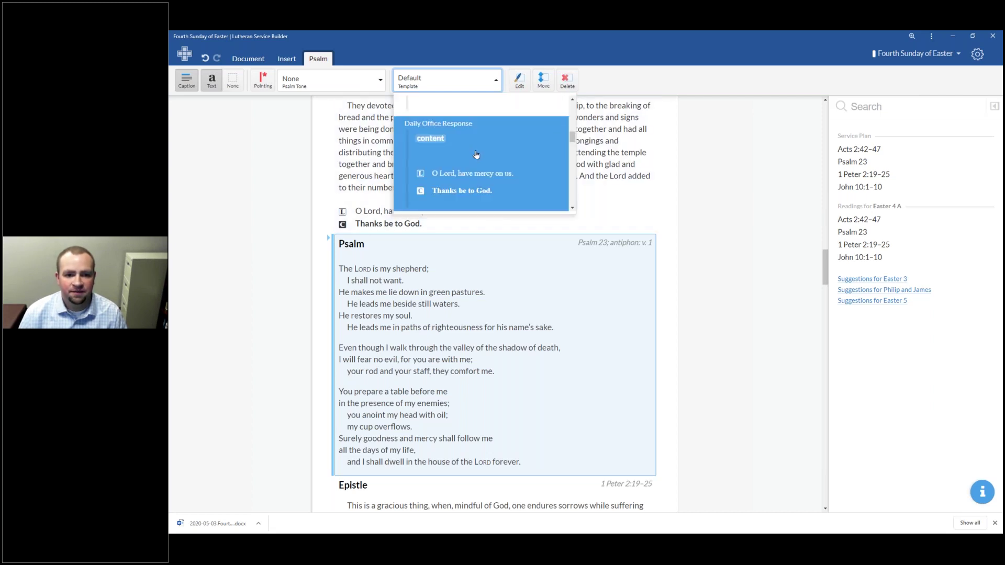
scroll(473, 155, "down", 3)
scroll(463, 148, "up", 1)
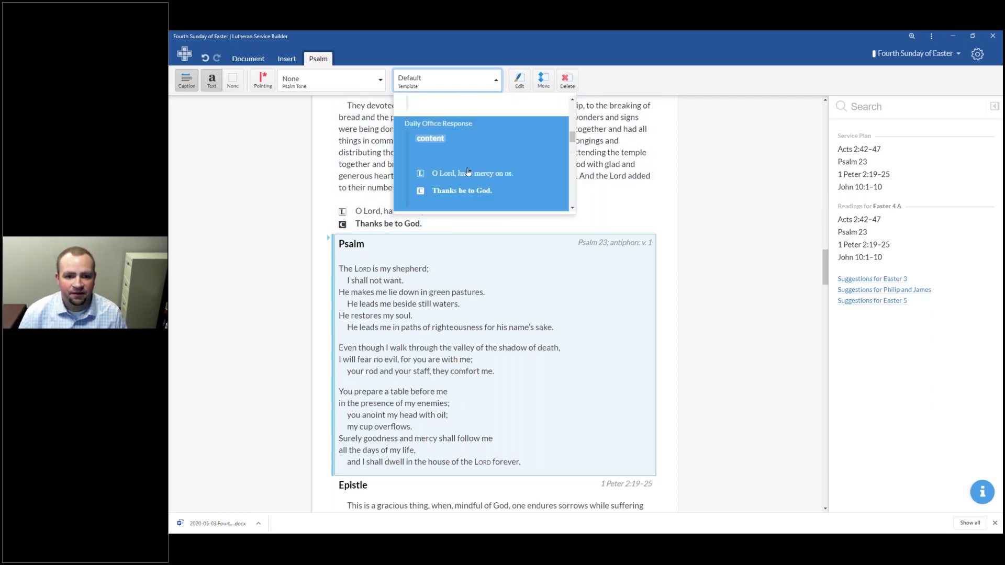
left_click(508, 190)
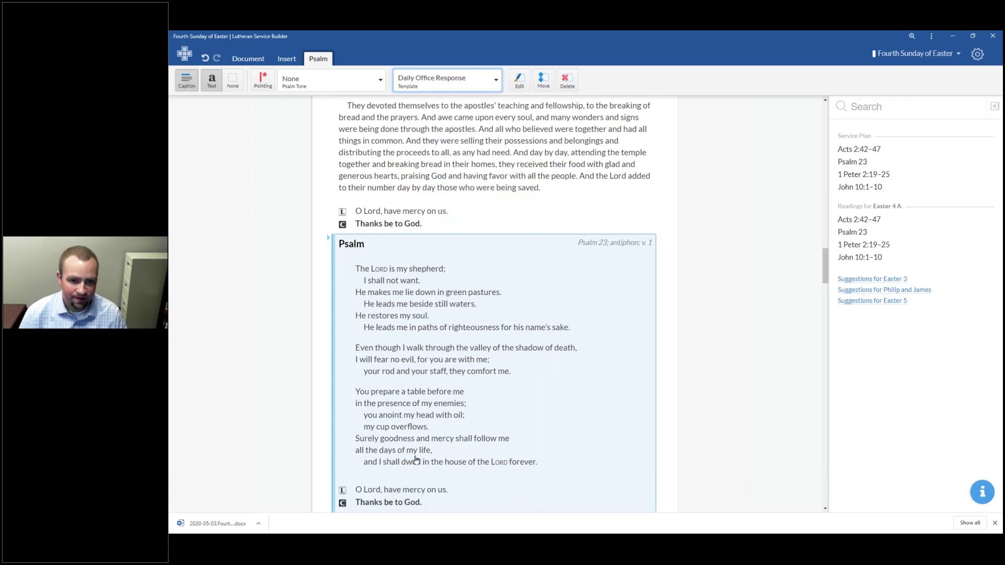
left_click(472, 83)
scroll(467, 131, "down", 3)
scroll(467, 129, "down", 4)
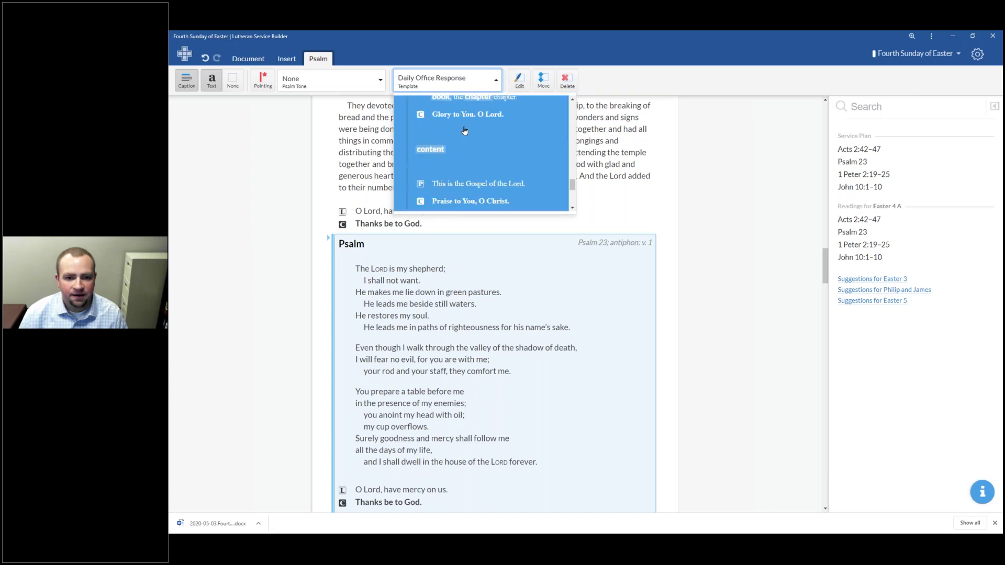
scroll(464, 130, "down", 2)
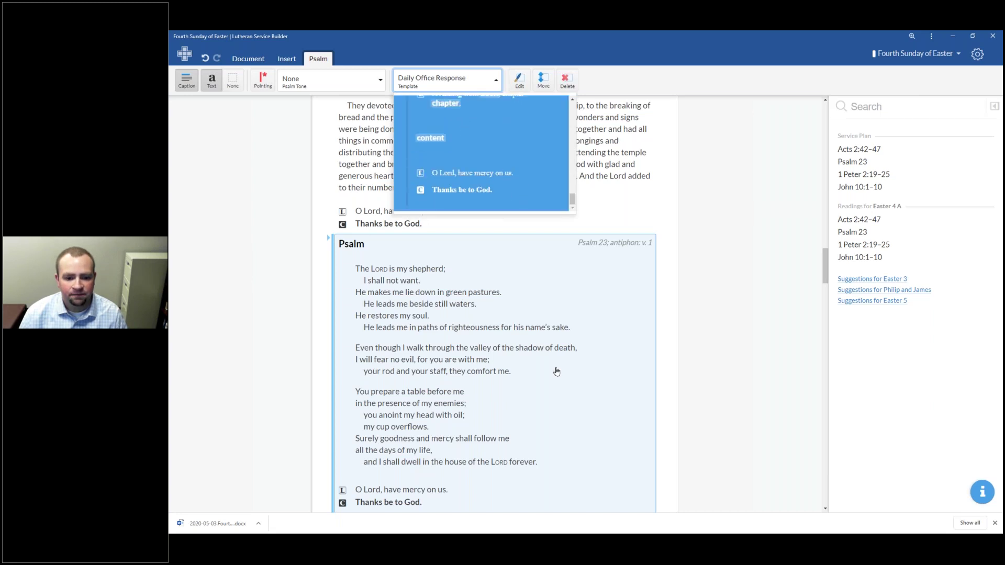
left_click(556, 361)
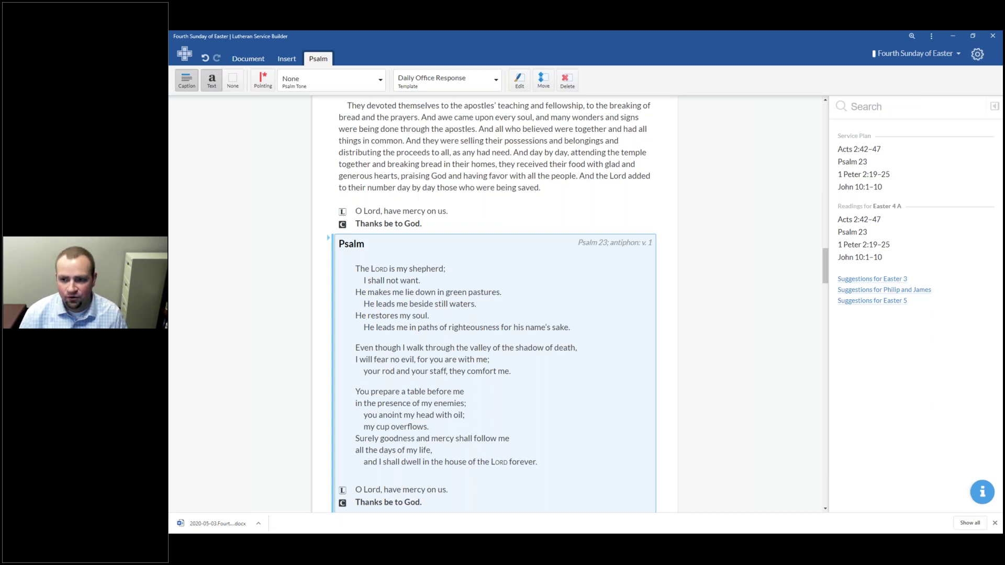
Step: Go to My Worship Resources > My Templates and add a new template
left_click(977, 54)
mouse_move(963, 116)
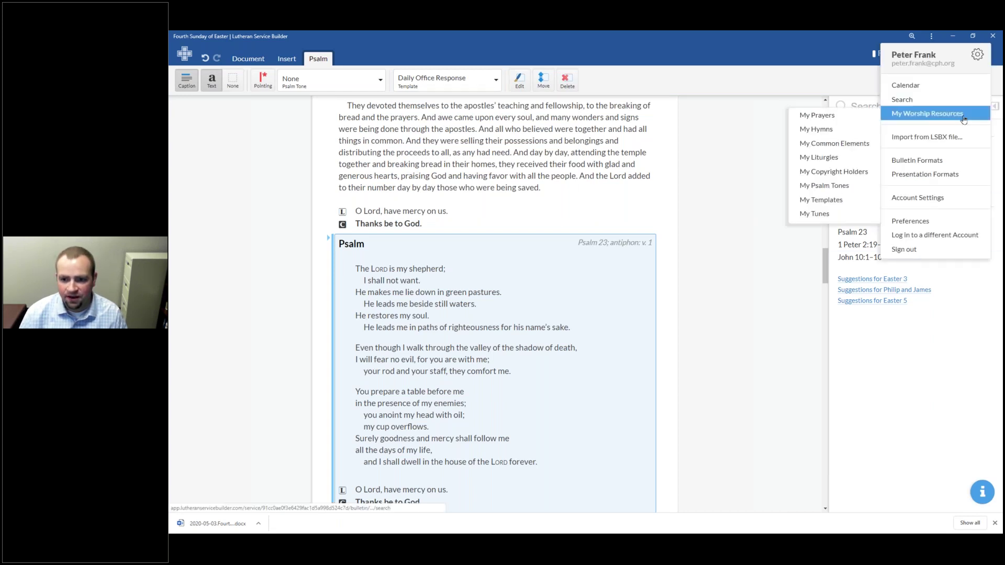
left_click(849, 204)
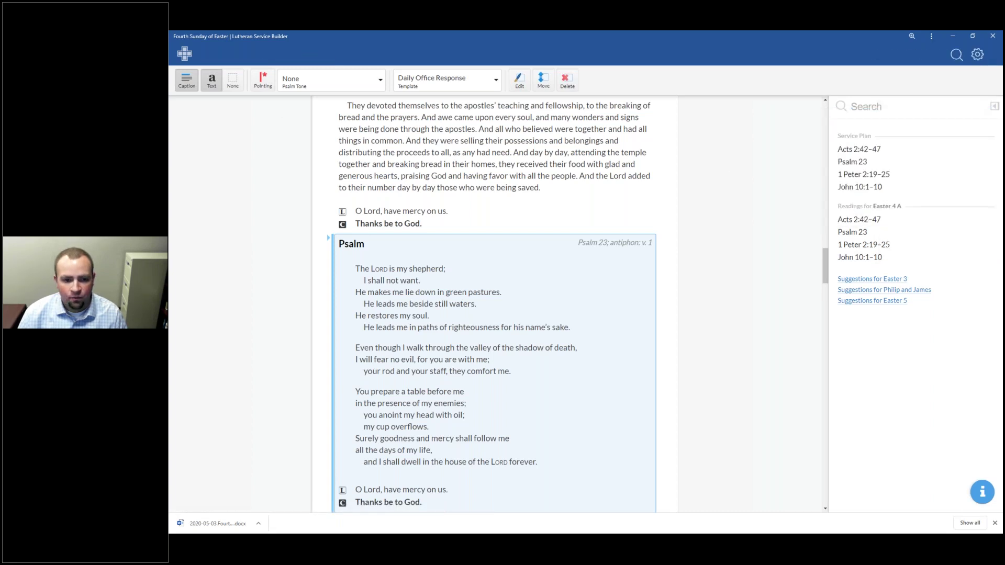
left_click(222, 495)
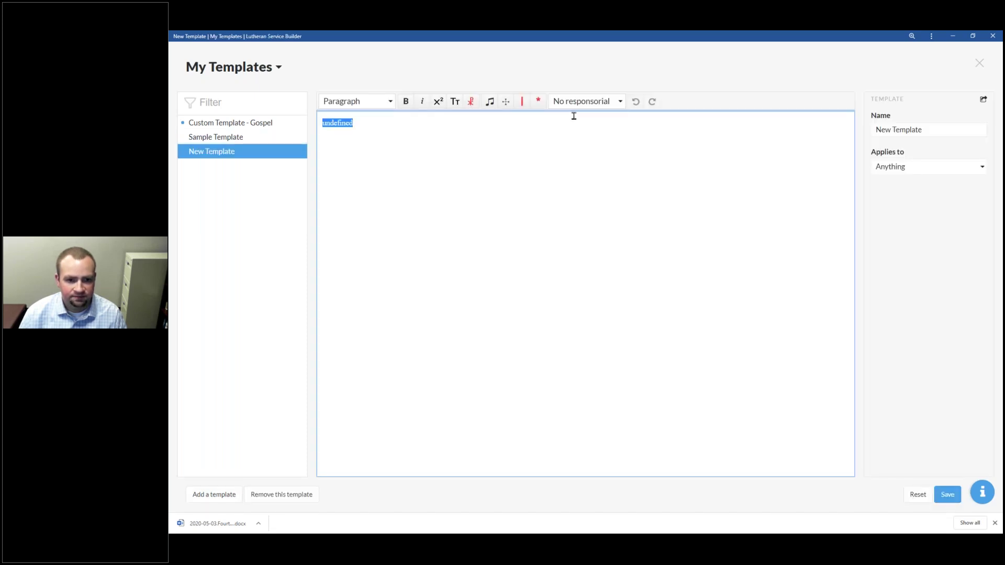
Step: Replace the placeholder with 'Glory be to the Father....' and assign it to the Congregation
left_click(597, 107)
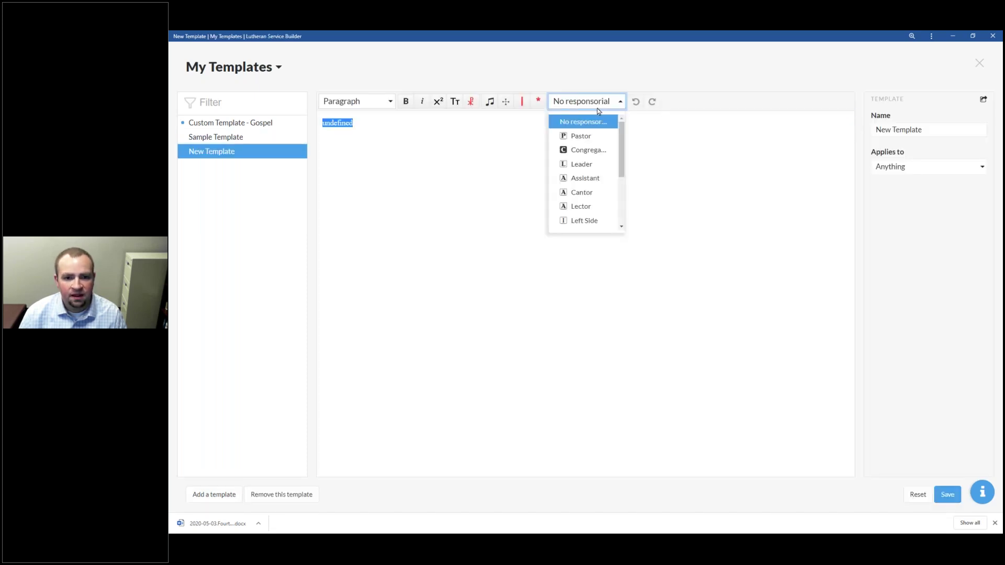
left_click(479, 134)
key("ctrl+a")
type("Glory be to the Father....")
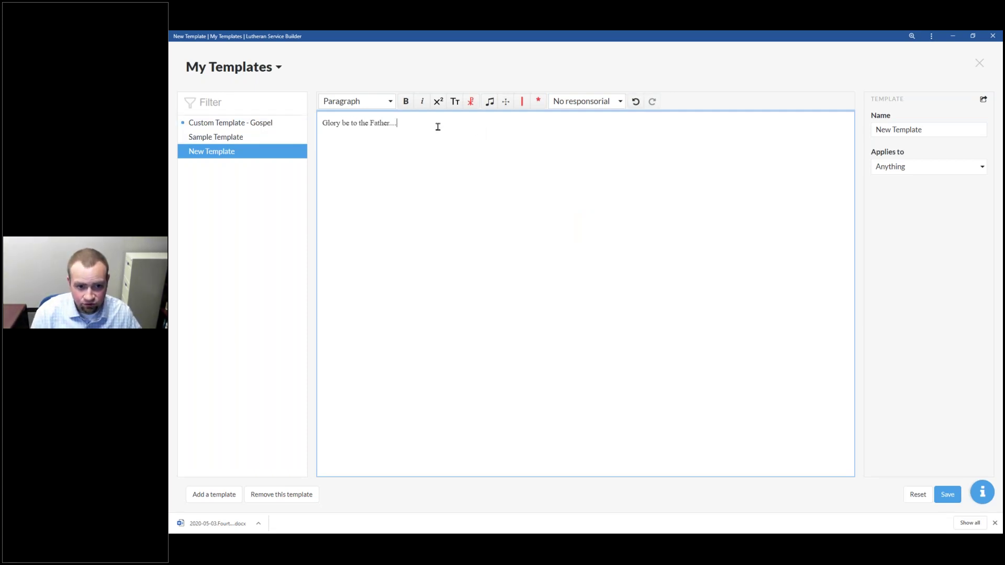
left_click(584, 101)
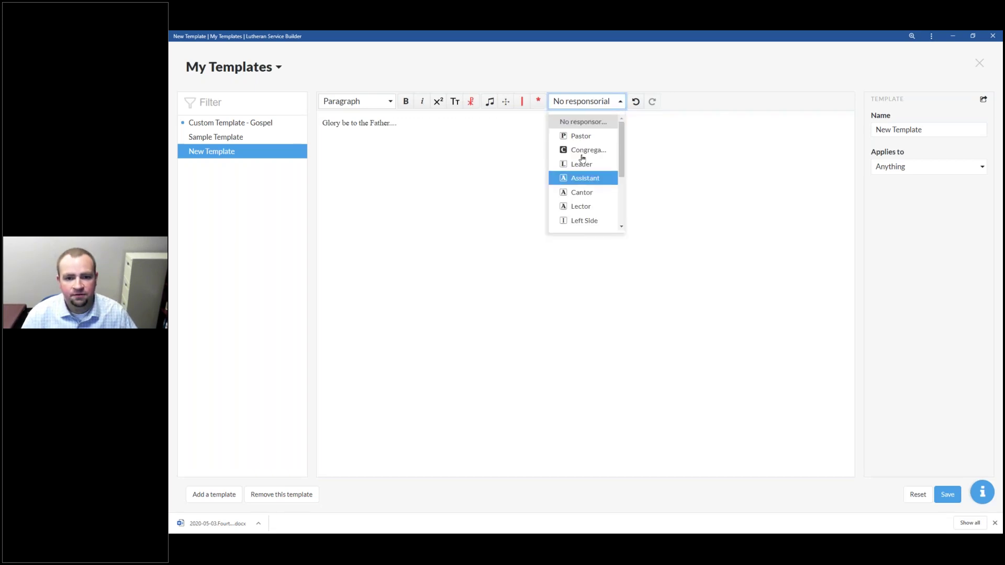
key("Return")
left_click(395, 124)
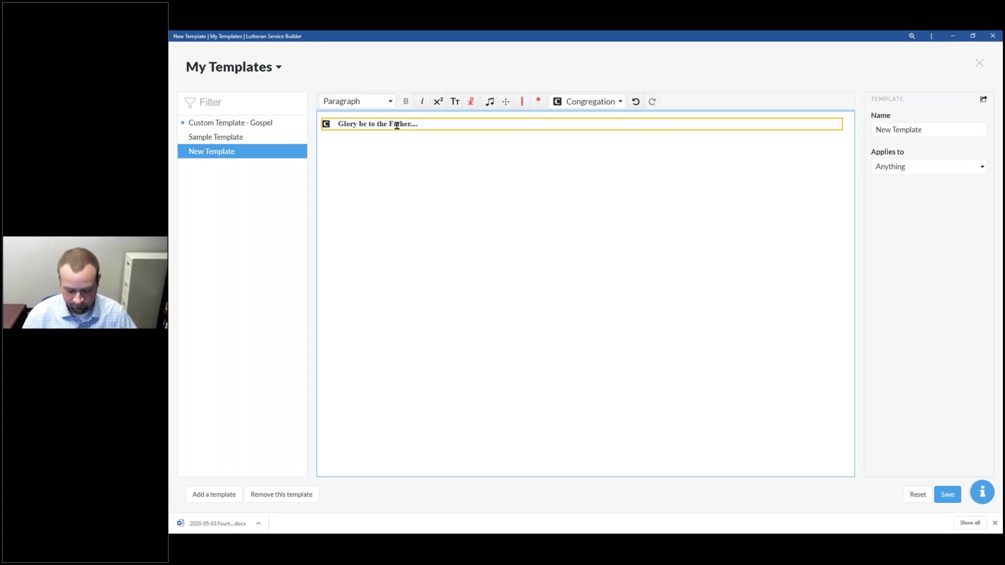
key("Return")
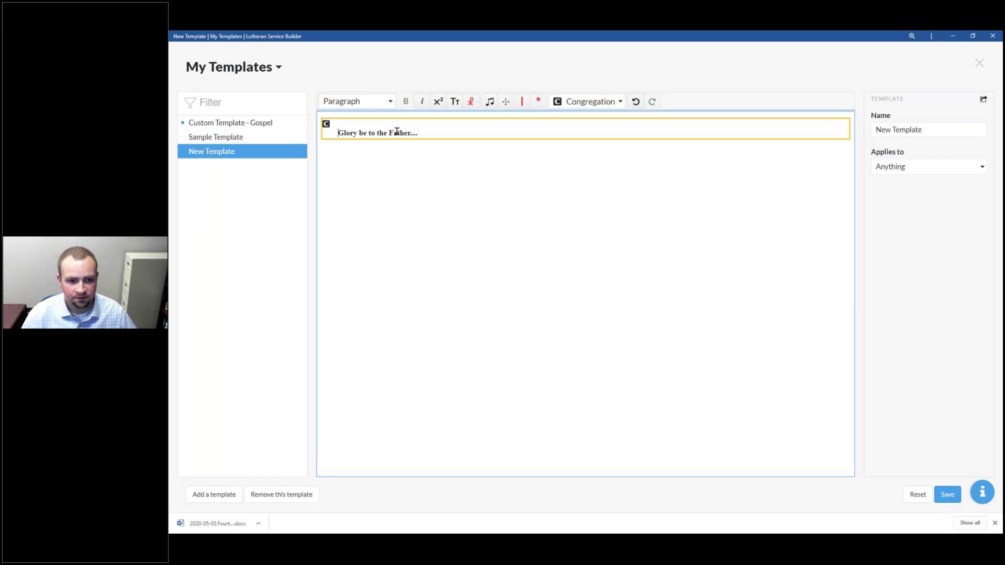
key("ctrl+z")
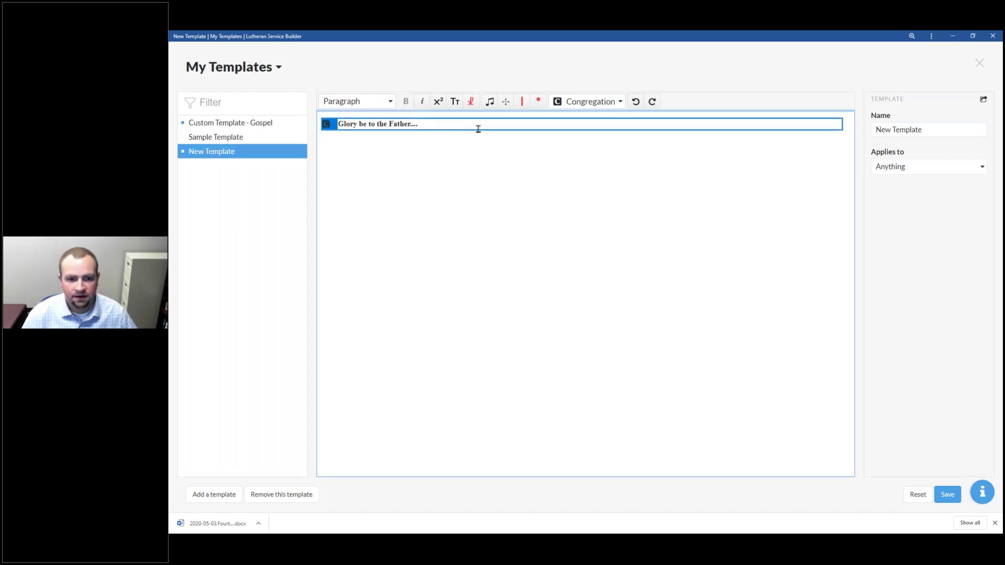
key("Return")
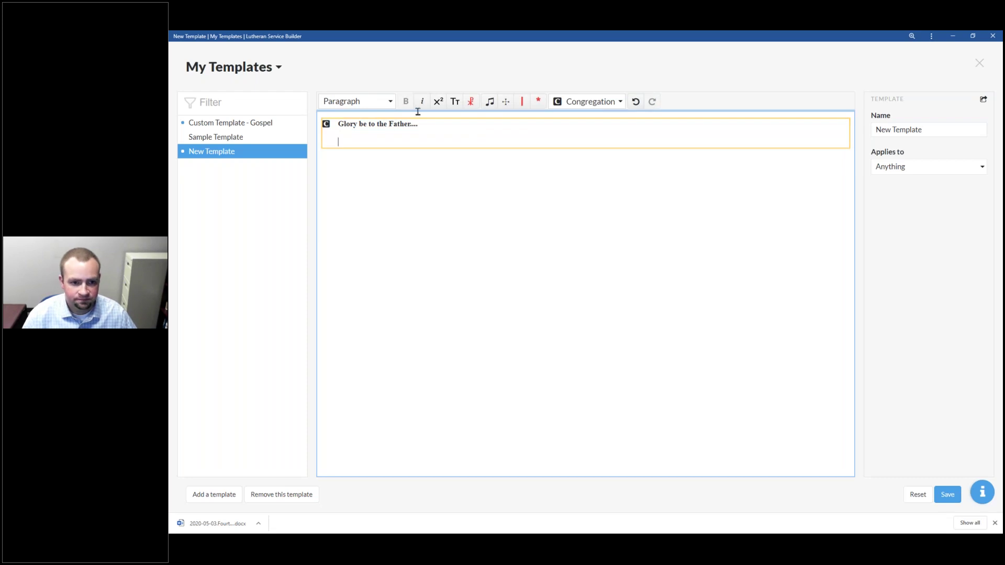
Step: Try the Poetry style, remove the Congregation speaker, and add an empty line above the Gloria
left_click(384, 102)
left_click(356, 132)
left_click_drag(366, 121, 417, 123)
left_click(452, 138)
key("BackSpace")
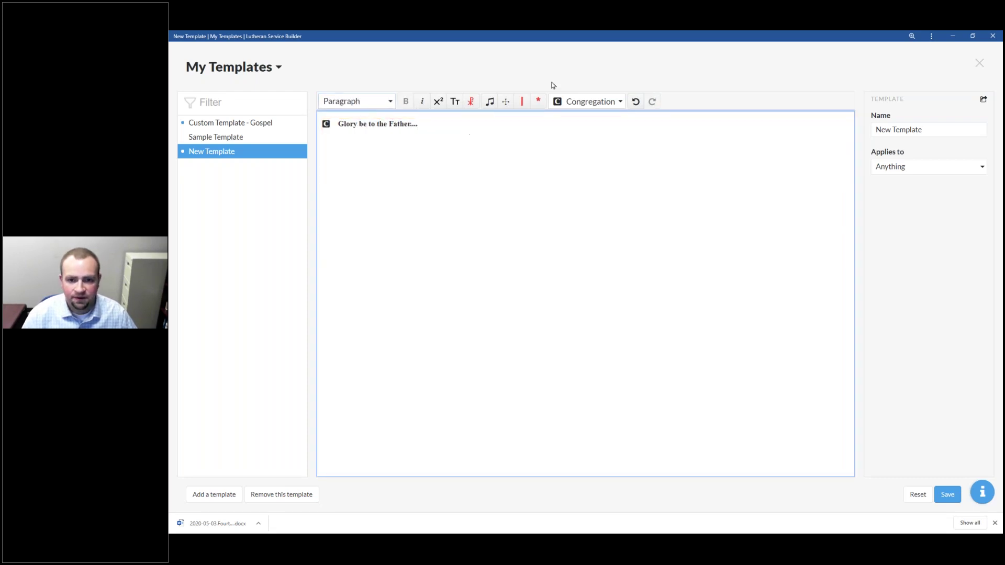
left_click(587, 106)
left_click(586, 123)
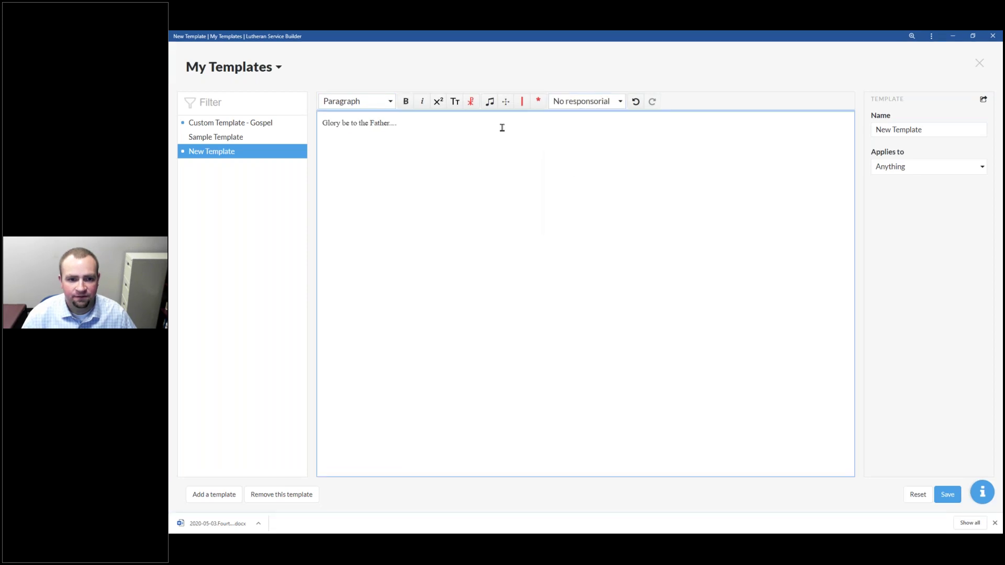
key("Up")
key("Return")
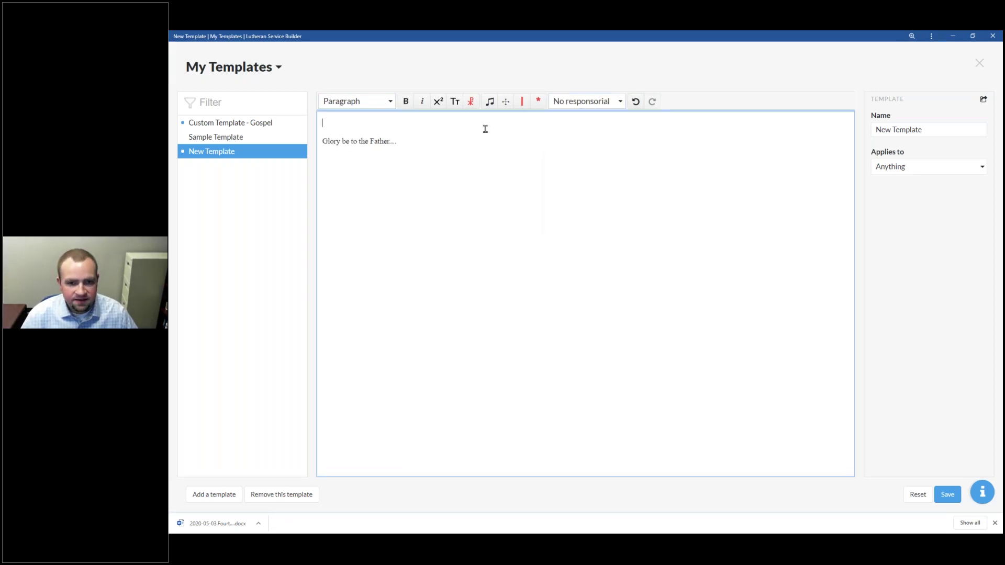
Step: Open Custom Template - Gospel and select its #content# placeholder
left_click(244, 123)
left_click(355, 151)
left_click_drag(353, 144, 322, 143)
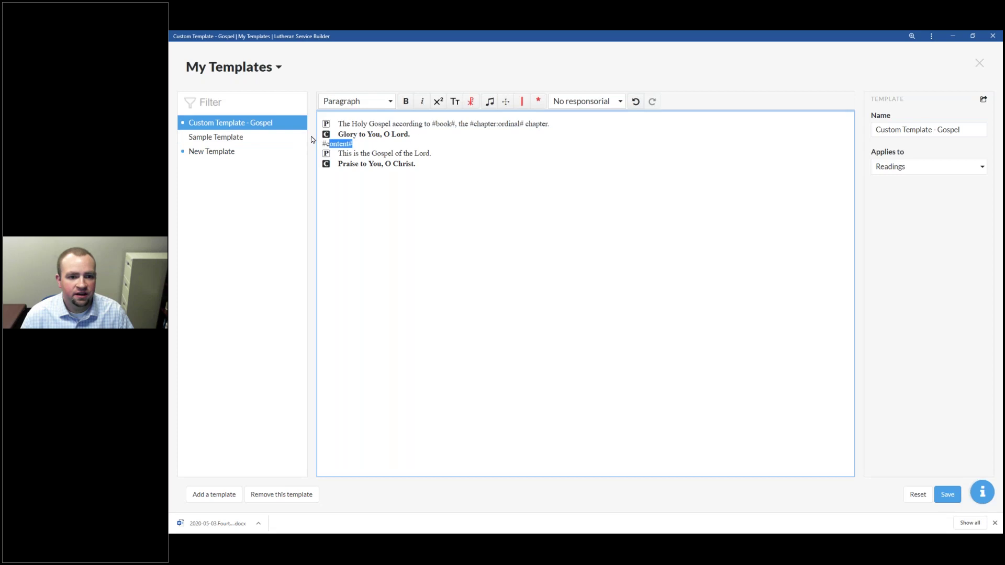
Step: Create a new template with #content# and a Congregation line 'Glory be to the Father....', then save it
left_click(348, 143)
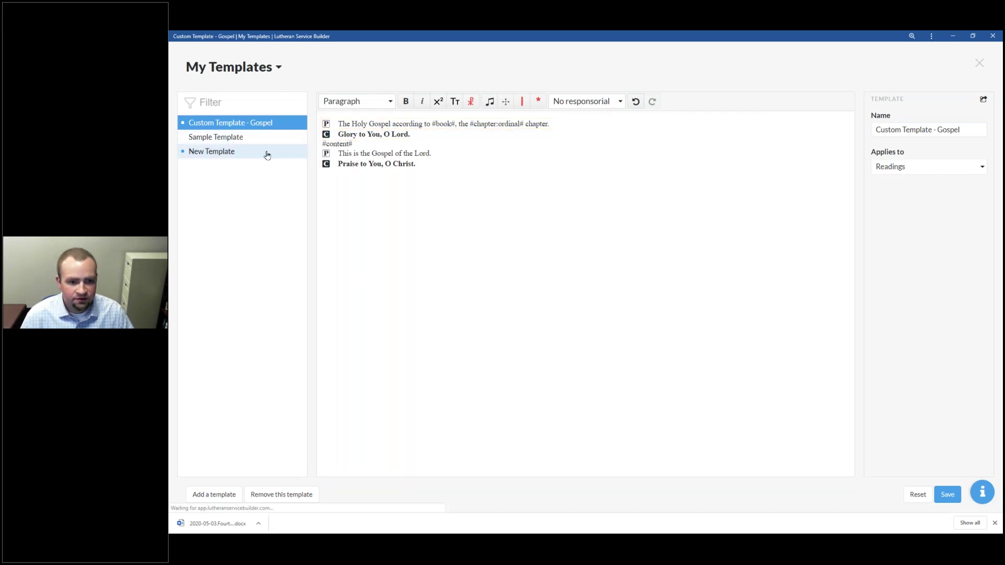
left_click(267, 152)
left_click(369, 126)
type("#content#")
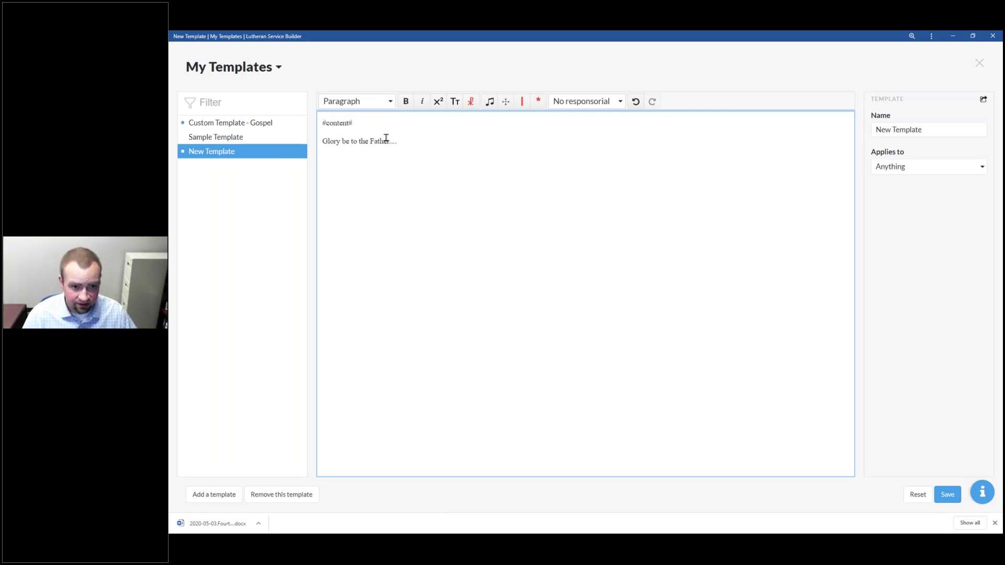
left_click(581, 101)
left_click(576, 150)
key("Return")
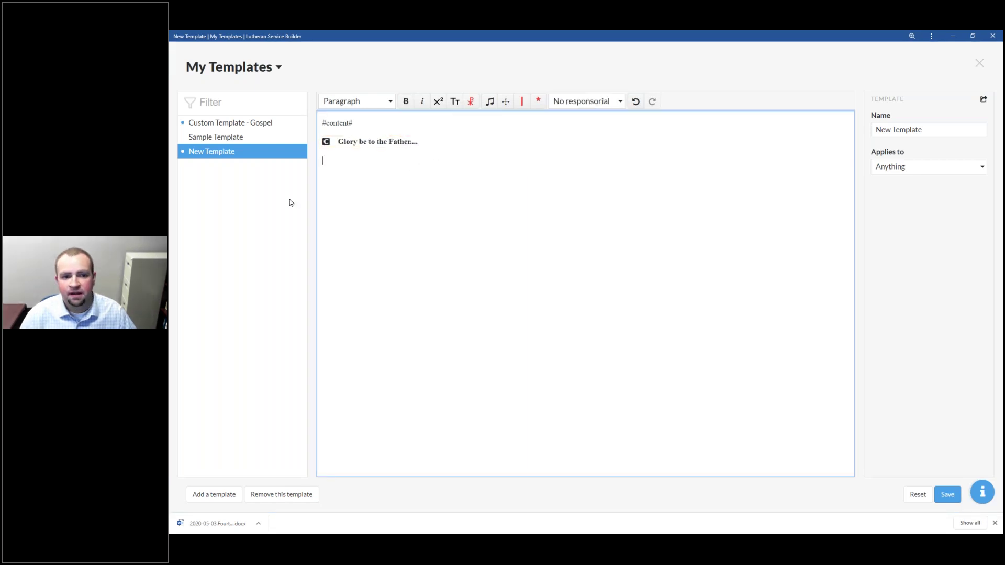
left_click(947, 494)
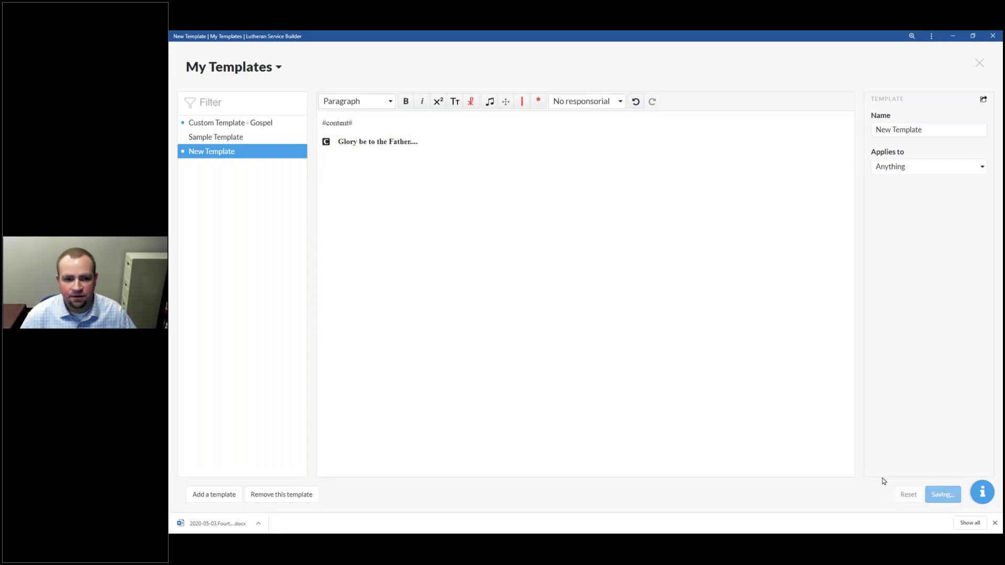
Step: Rename the new template to 'Gloria Patri'
key("F2")
type("Gloria Patri")
key("Return")
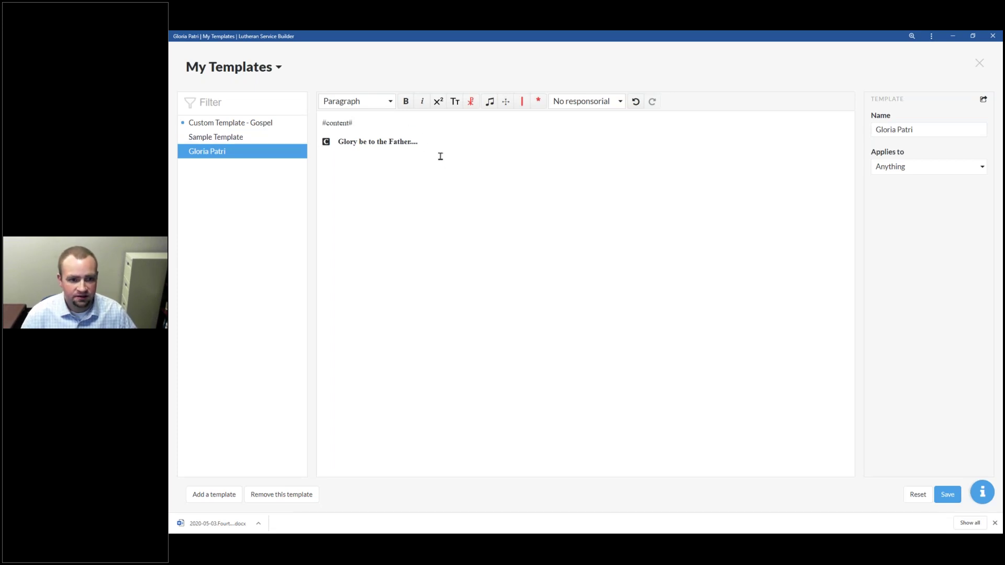
Step: Check that the Gloria line is a Congregation response, then save the Gloria Patri template
left_click(365, 139)
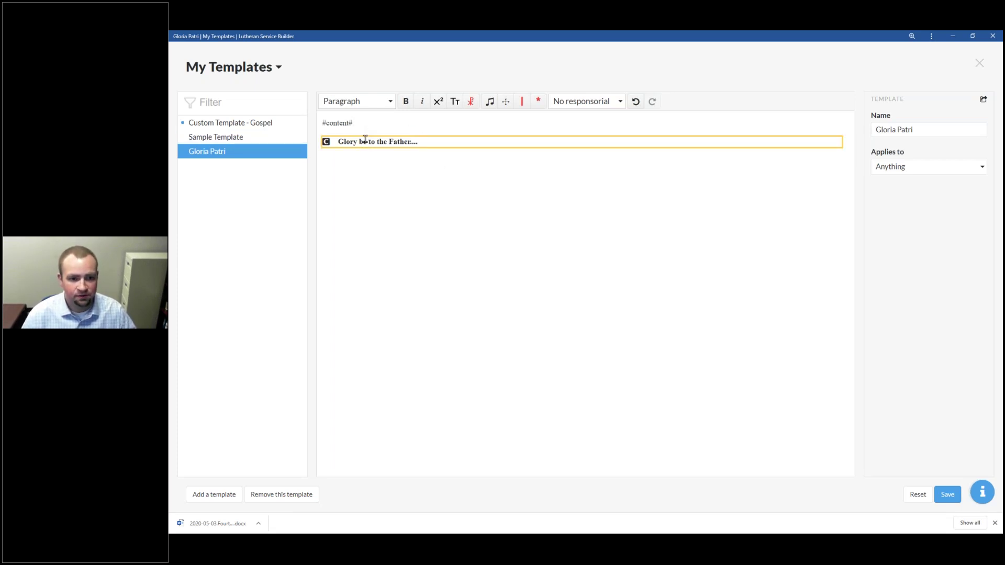
left_click_drag(363, 127, 320, 121)
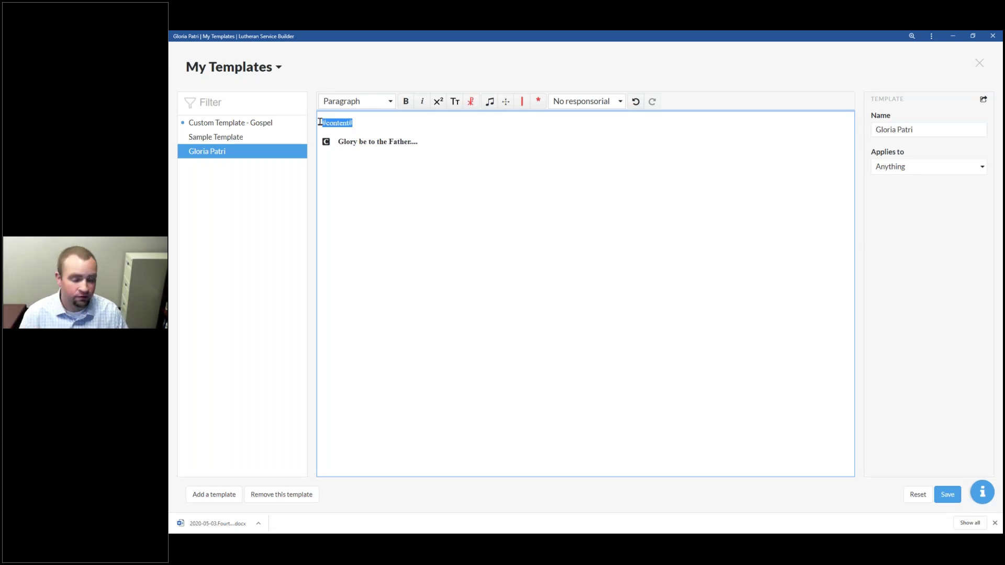
left_click(461, 222)
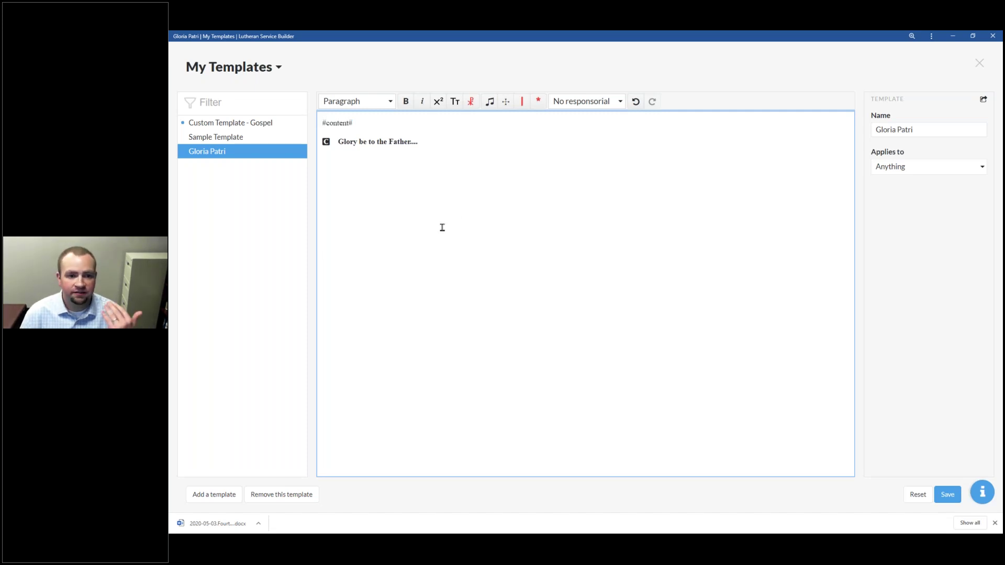
left_click(442, 227)
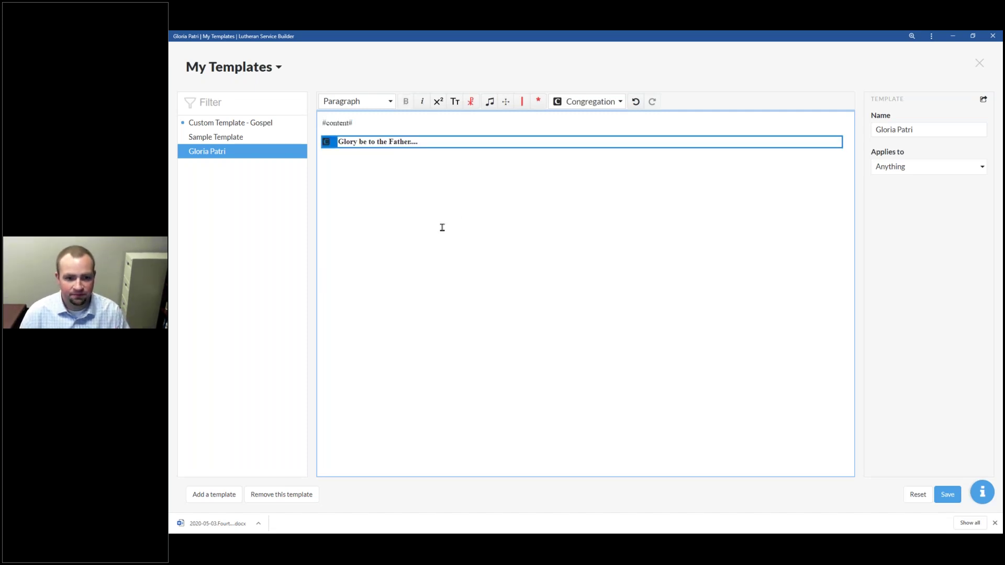
left_click(607, 222)
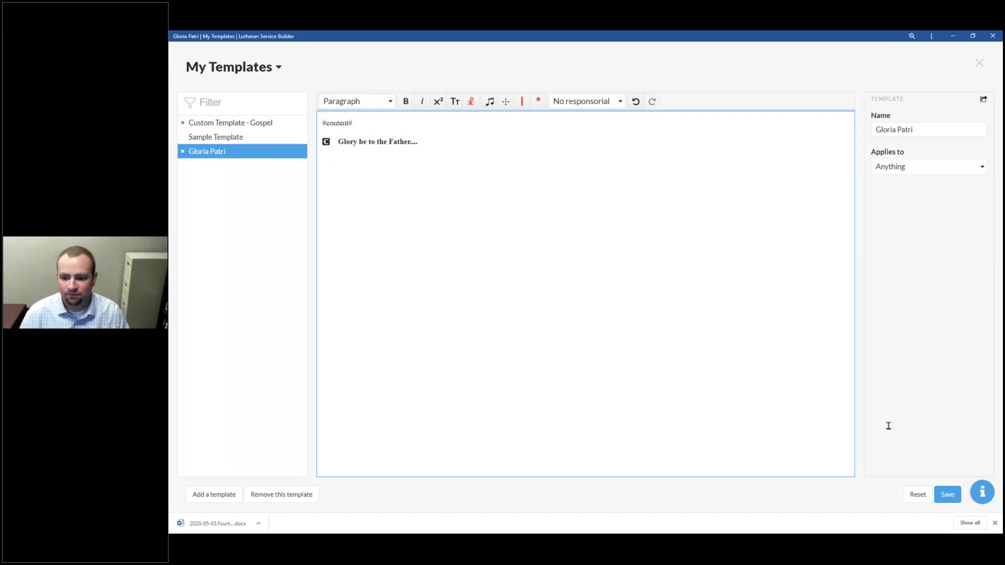
left_click(948, 494)
Step: Set Gloria Patri to apply to Readings, save, and return to the Fourth Sunday of Easter service
left_click(910, 167)
key("Down")
key("Down")
key("Down")
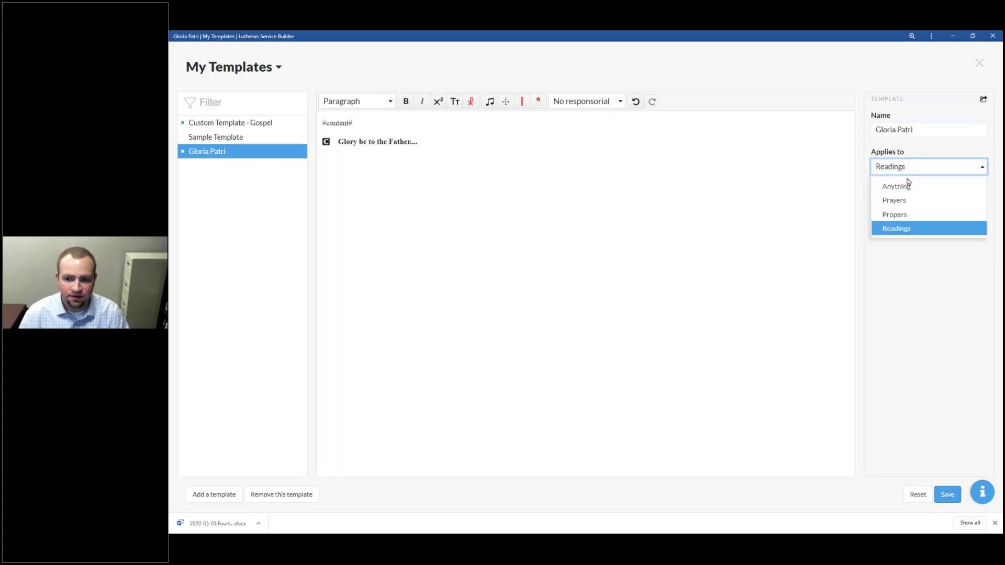
left_click(906, 229)
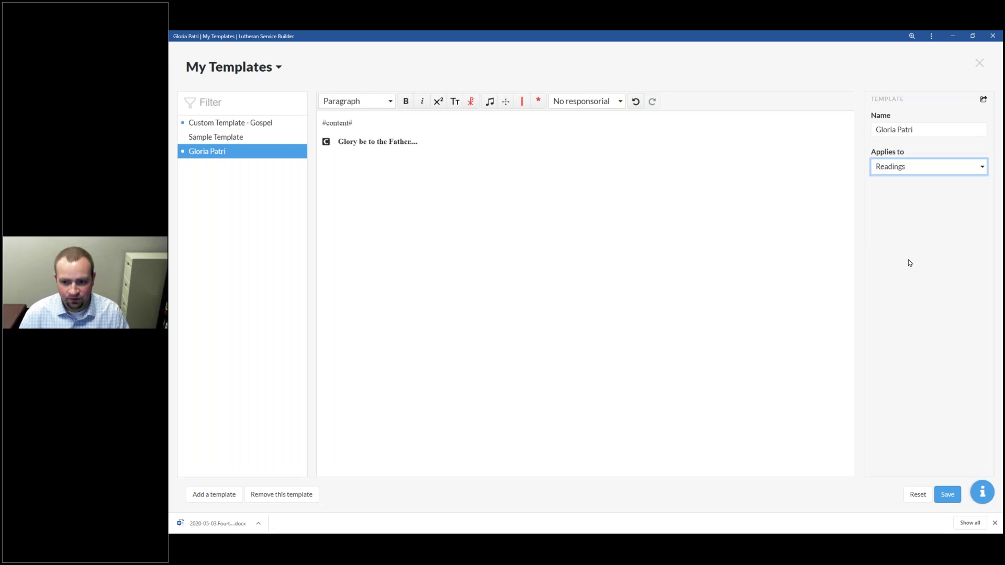
left_click(947, 494)
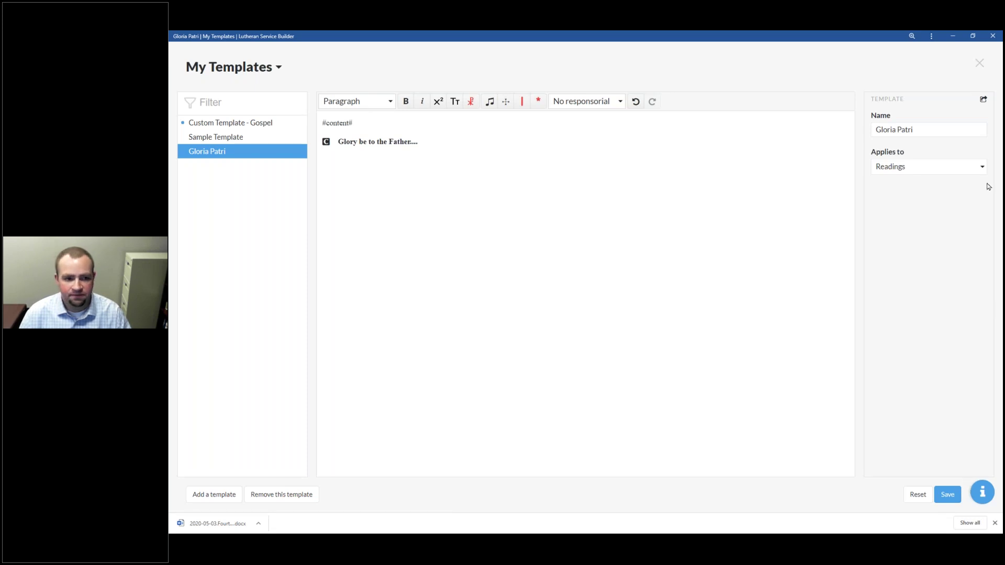
key("Escape")
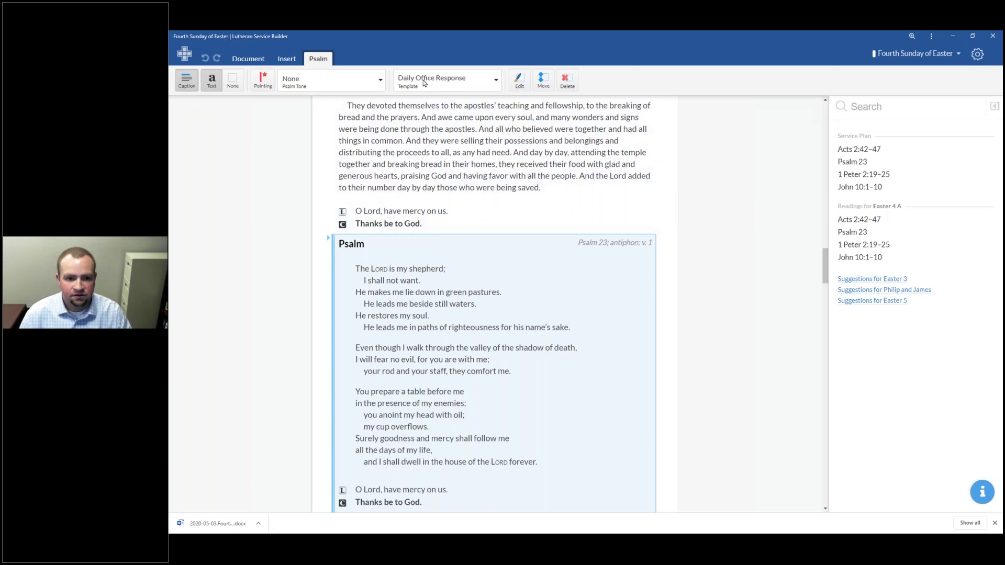
Step: Look through the Psalm's template list, close it unchanged, and dismiss the download bar
left_click(424, 83)
scroll(459, 157, "down", 5)
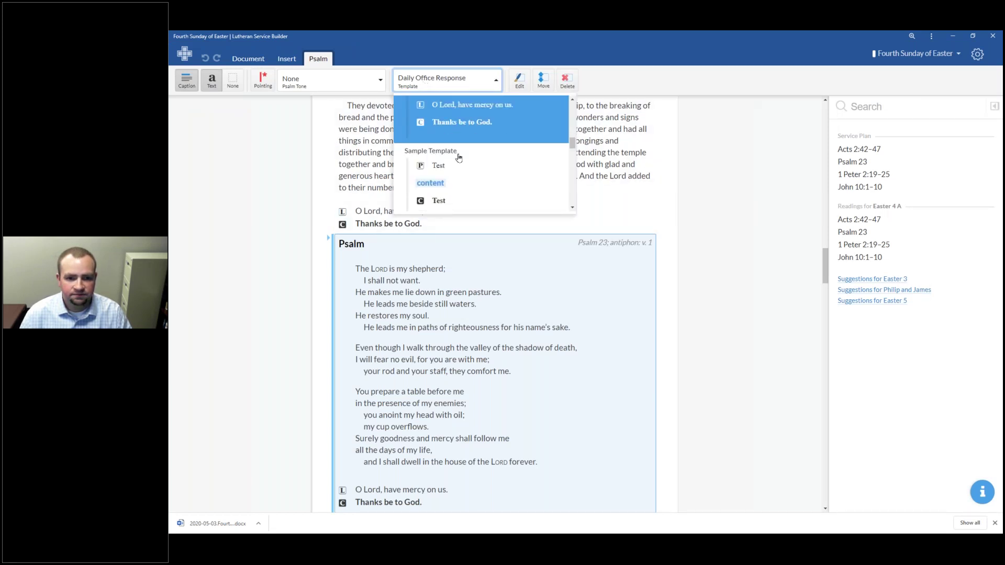
scroll(459, 157, "down", 5)
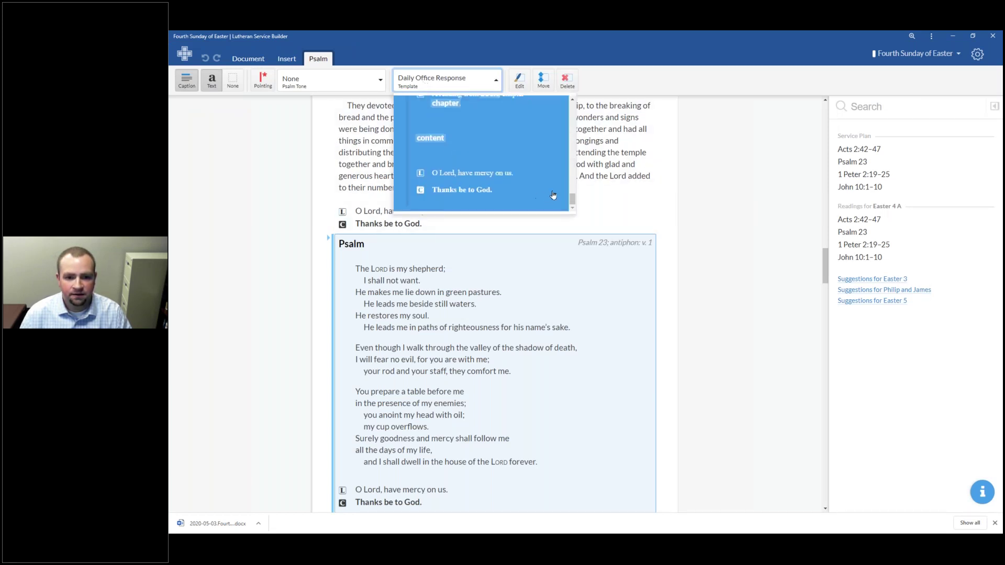
left_click_drag(574, 202, 581, 104)
left_click(682, 188)
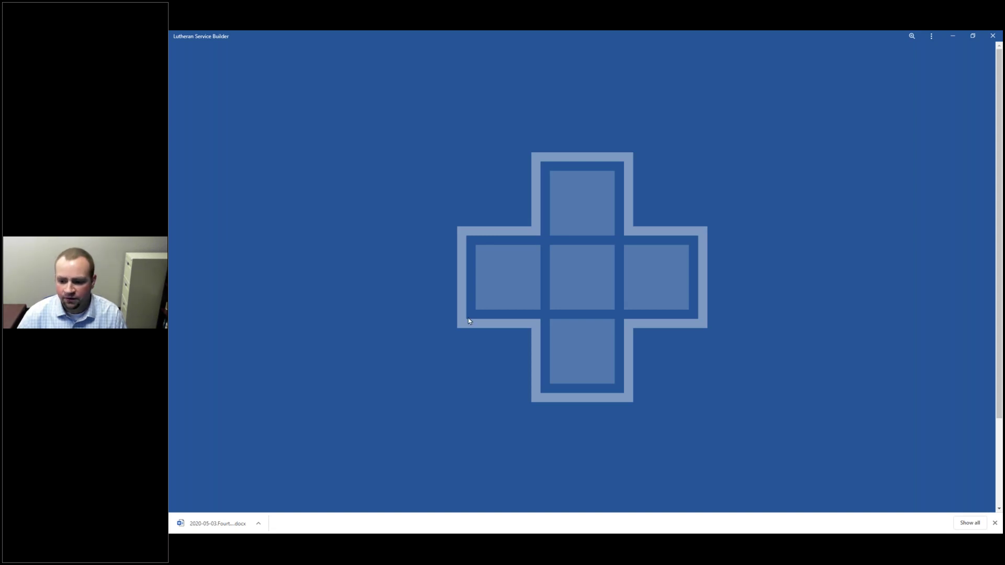
left_click(996, 523)
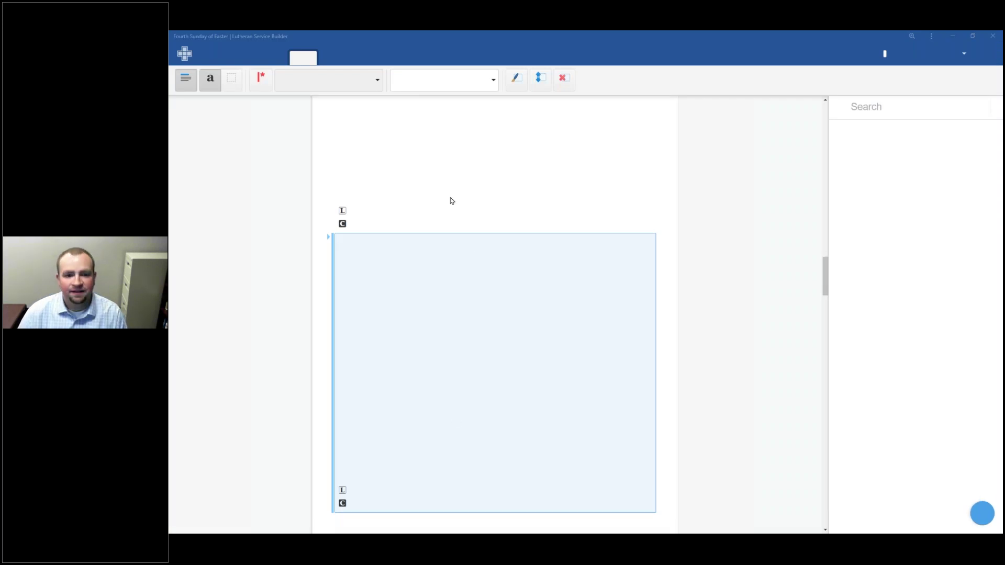
Step: Check the response template list again, then select the First Reading block
left_click(479, 82)
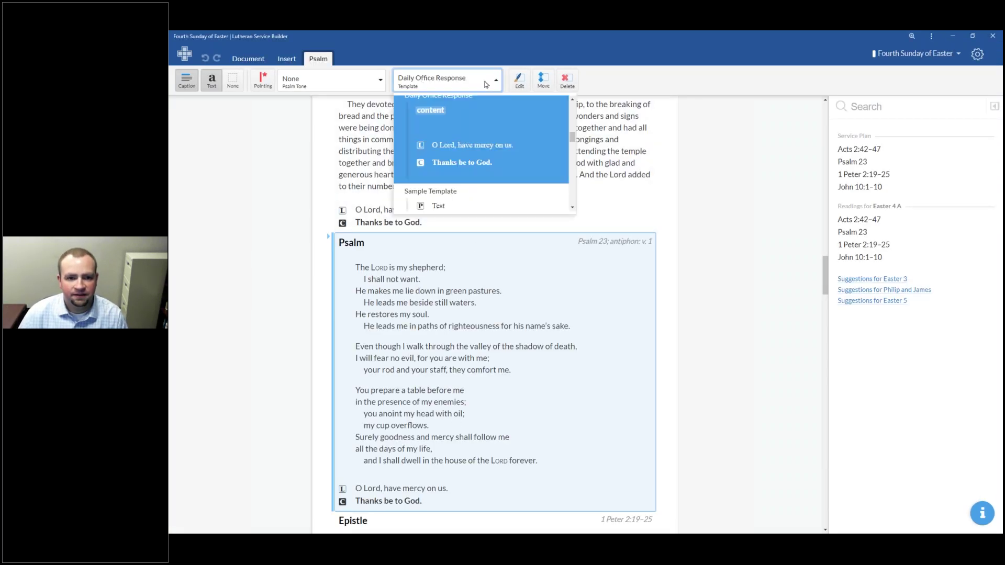
scroll(573, 152, "up", 5)
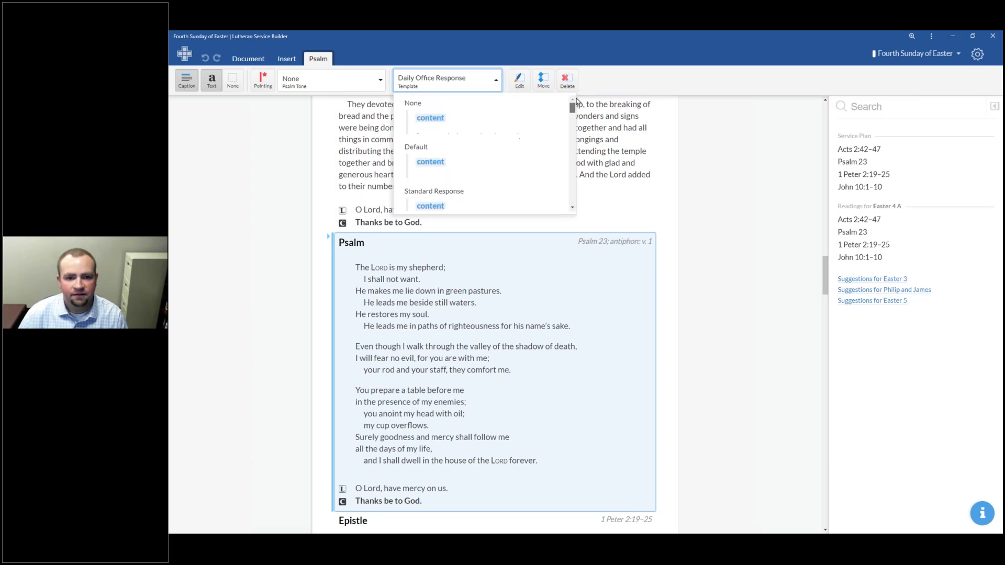
scroll(581, 108, "down", 10)
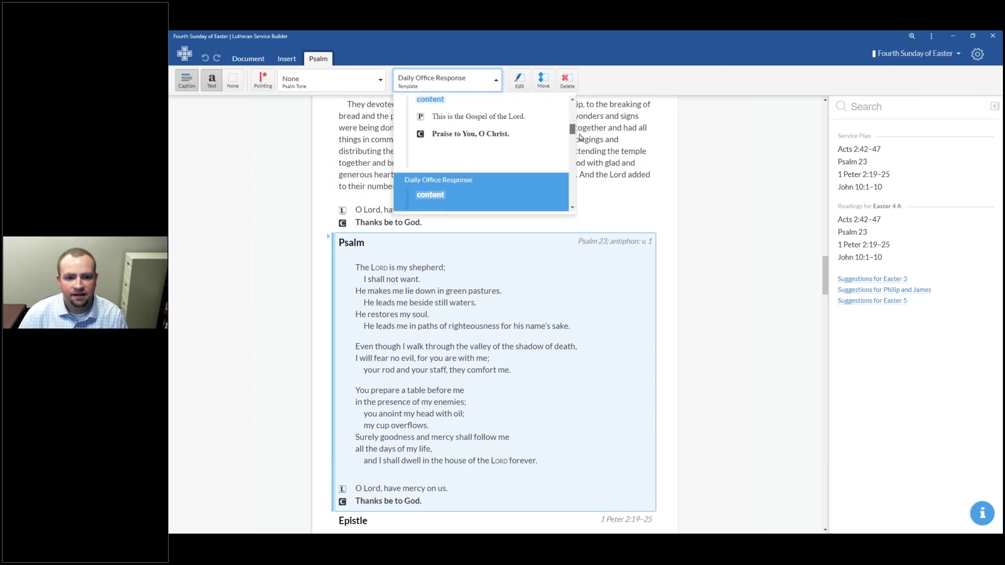
scroll(578, 149, "down", 8)
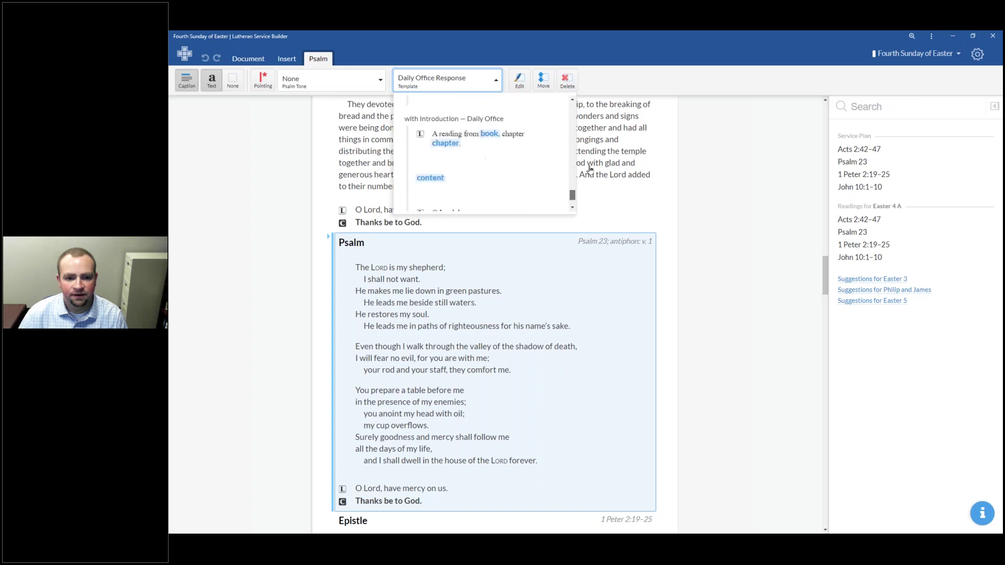
left_click(215, 189)
Step: Apply the Gloria Patri template to the First Reading and confirm it is selected
left_click(340, 85)
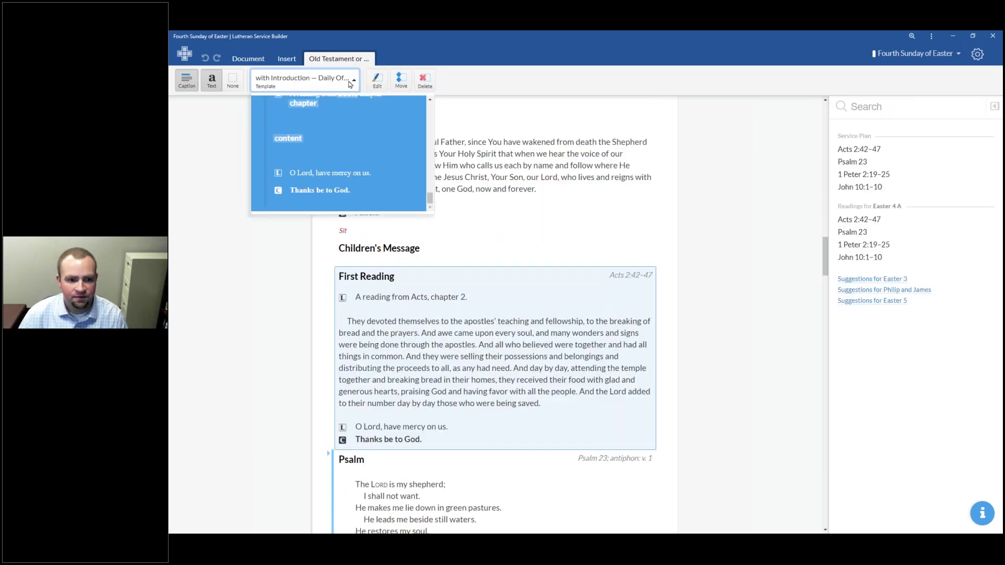
scroll(340, 145, "down", 2)
scroll(340, 145, "up", 4)
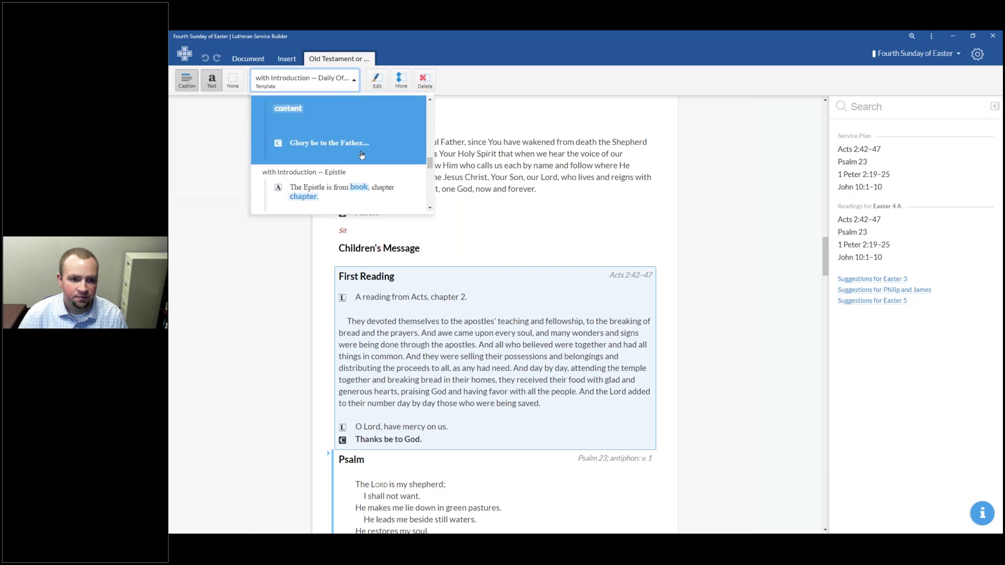
left_click(331, 144)
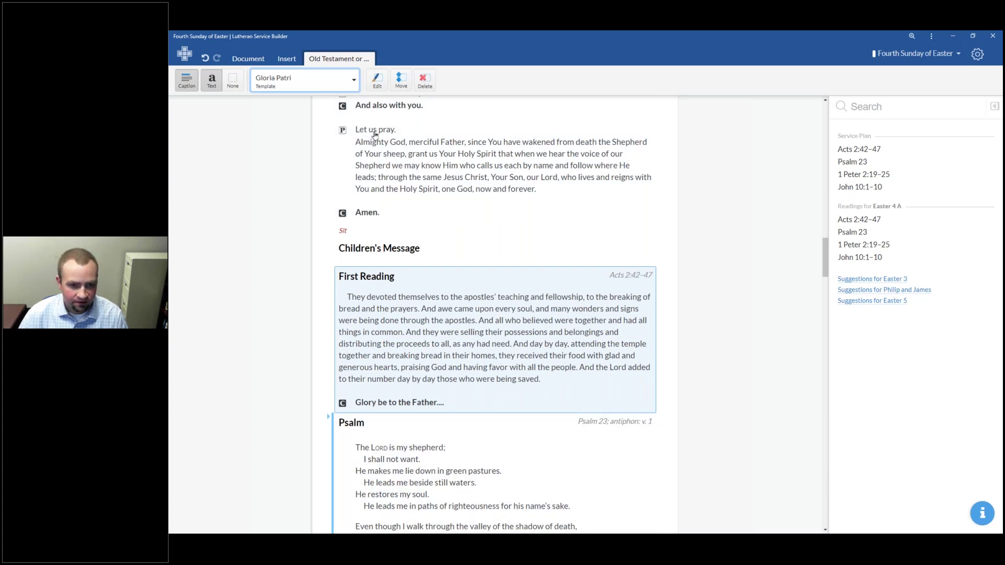
left_click(345, 83)
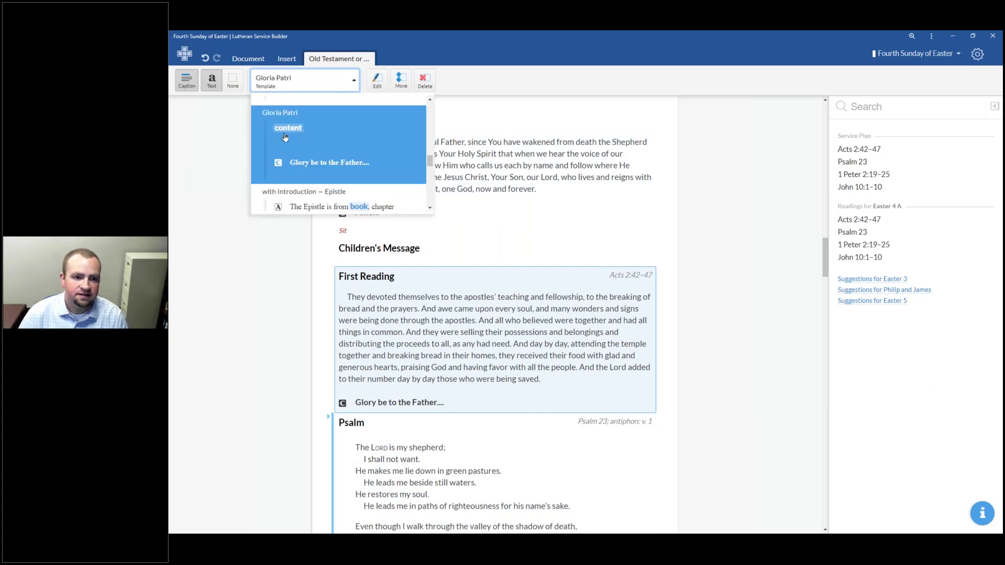
left_click(575, 87)
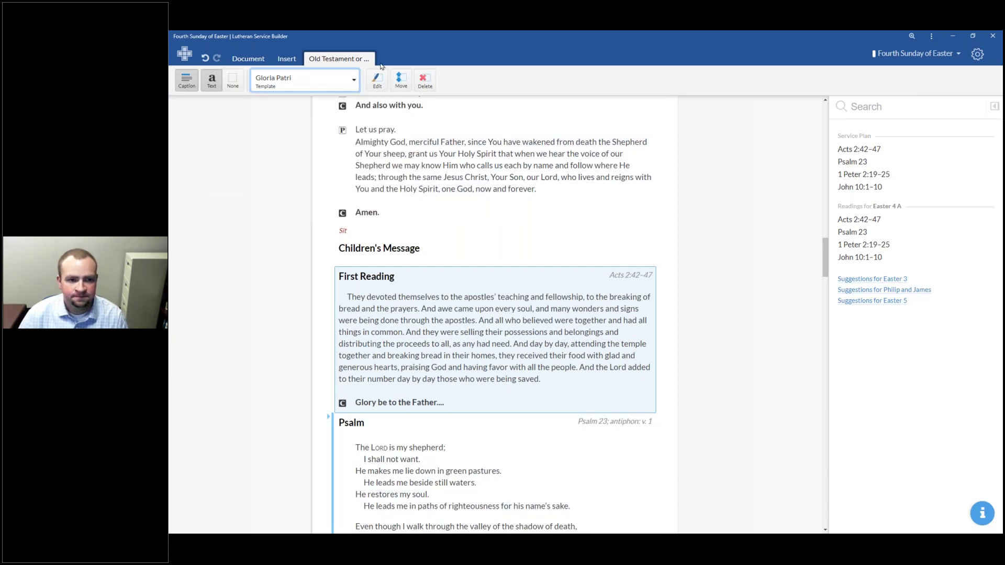
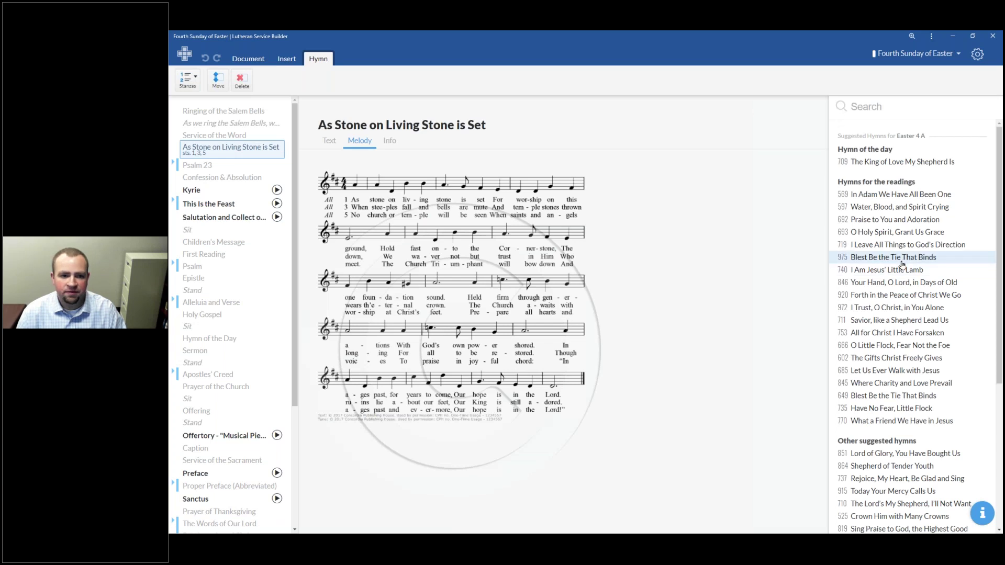
Step: Replace the opening hymn with 975 Blest Be the Tie That Binds
double_click(902, 261)
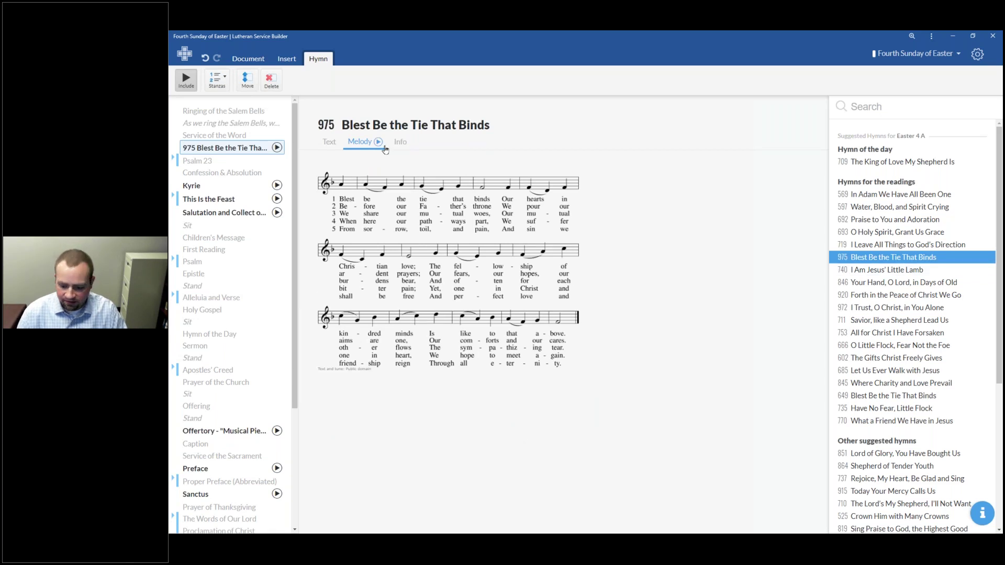
key("alt+Tab")
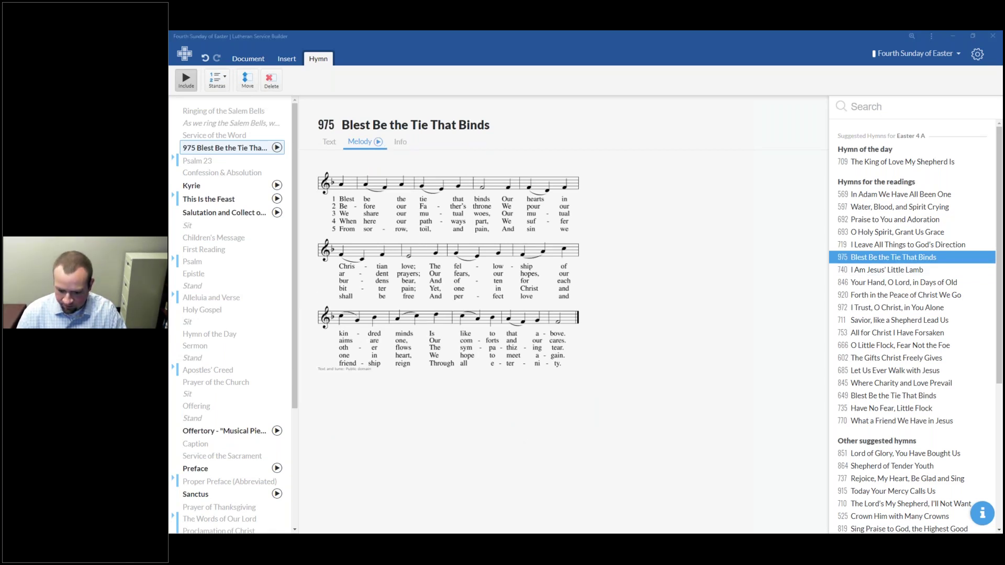
left_click(568, 128)
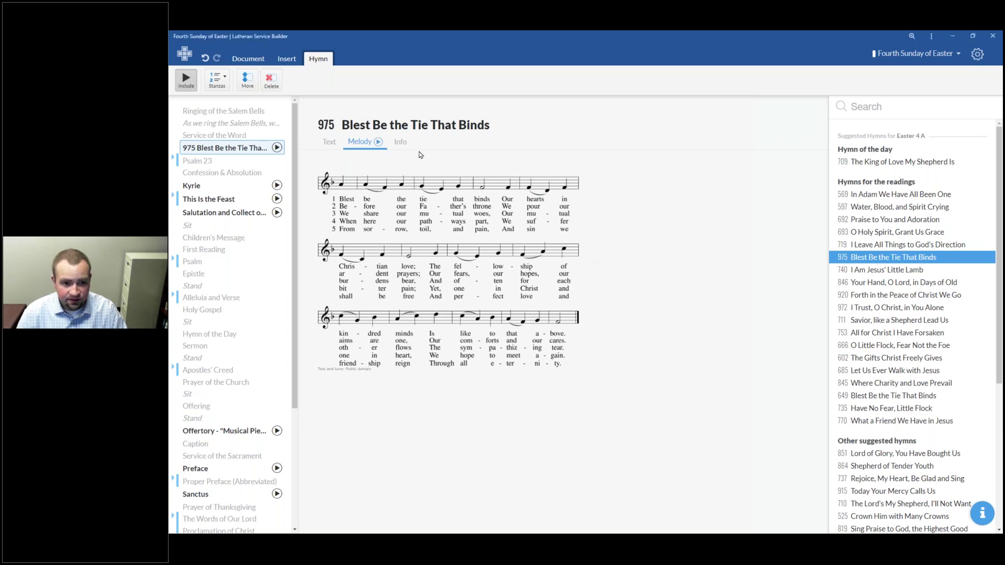
Step: Preview the music for hymn 975, the Kyrie and This Is the Feast, then open This Is the Feast's text
left_click(378, 143)
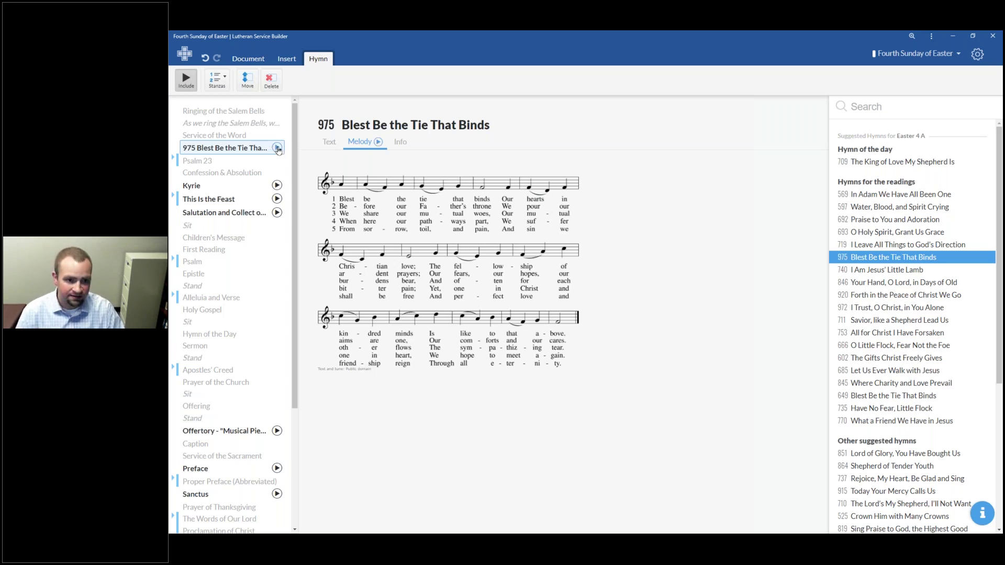
left_click(276, 148)
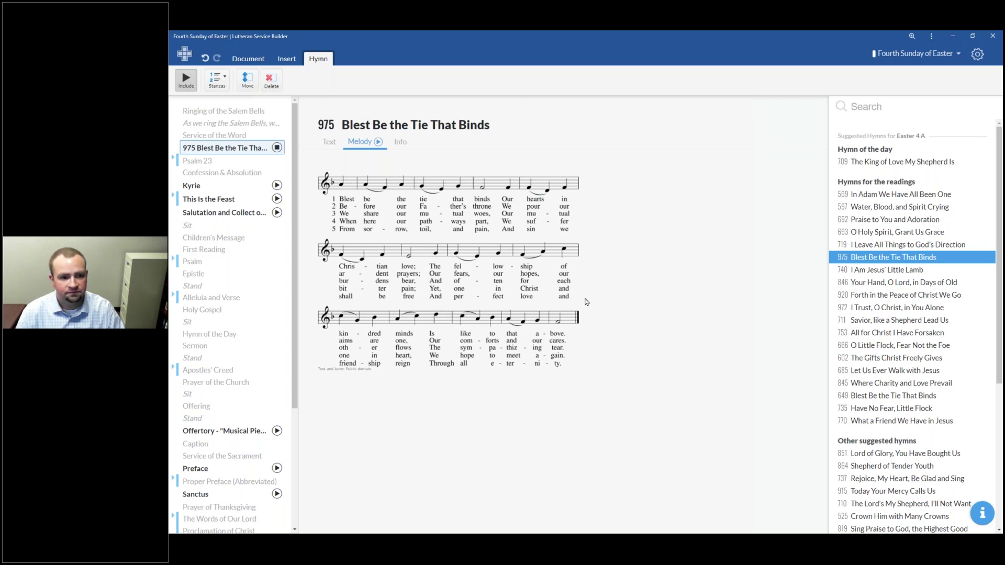
left_click(278, 148)
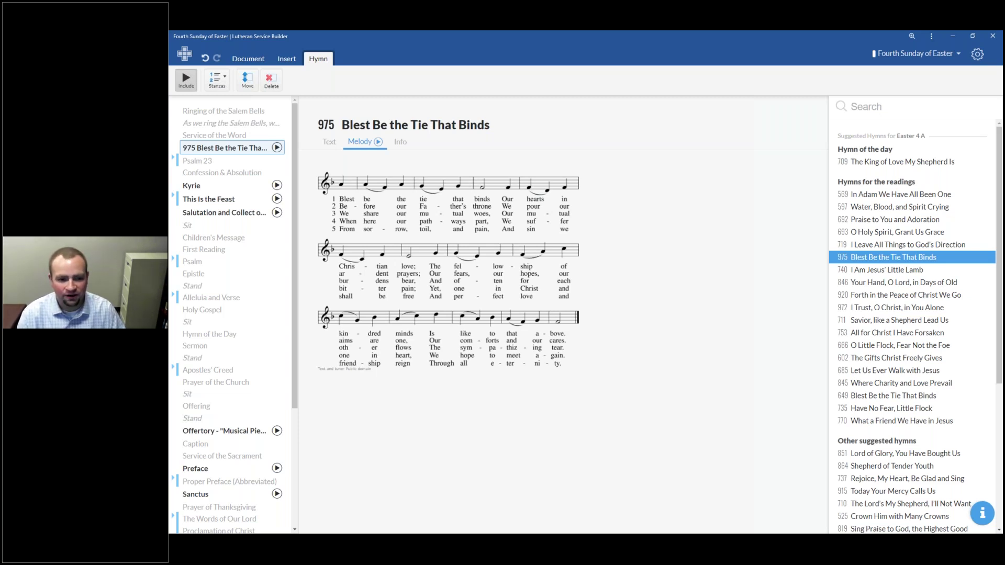
left_click(277, 185)
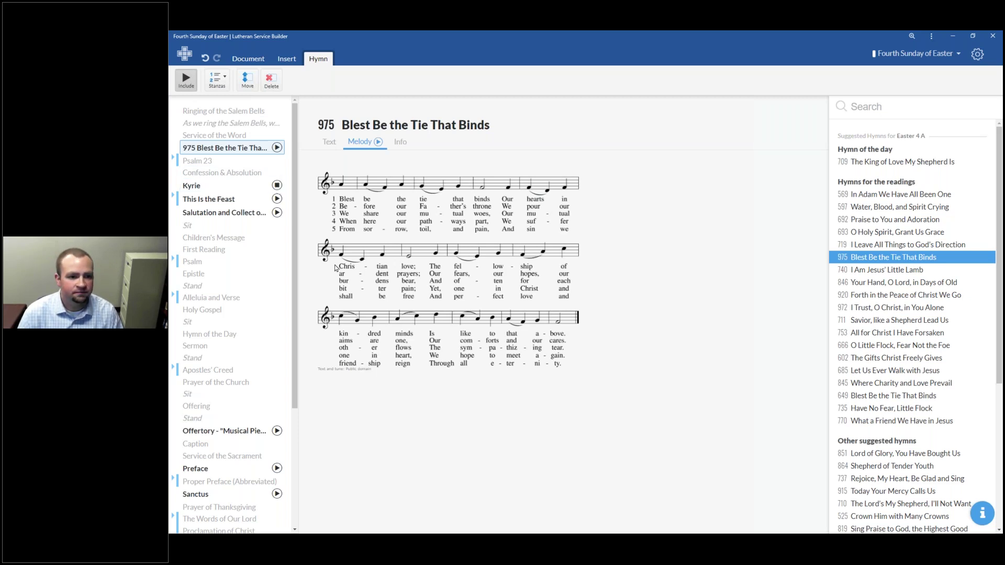
left_click(277, 199)
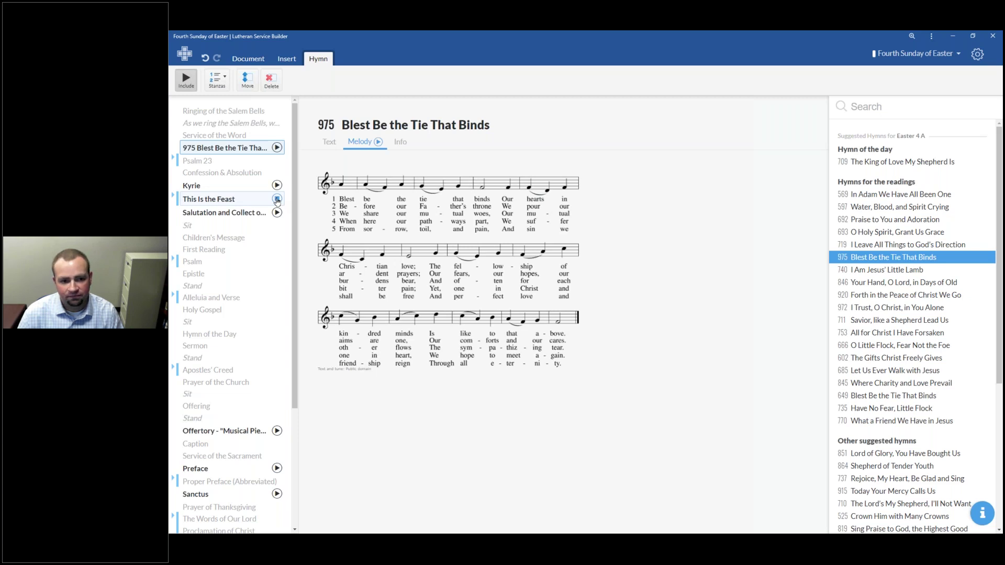
left_click(277, 200)
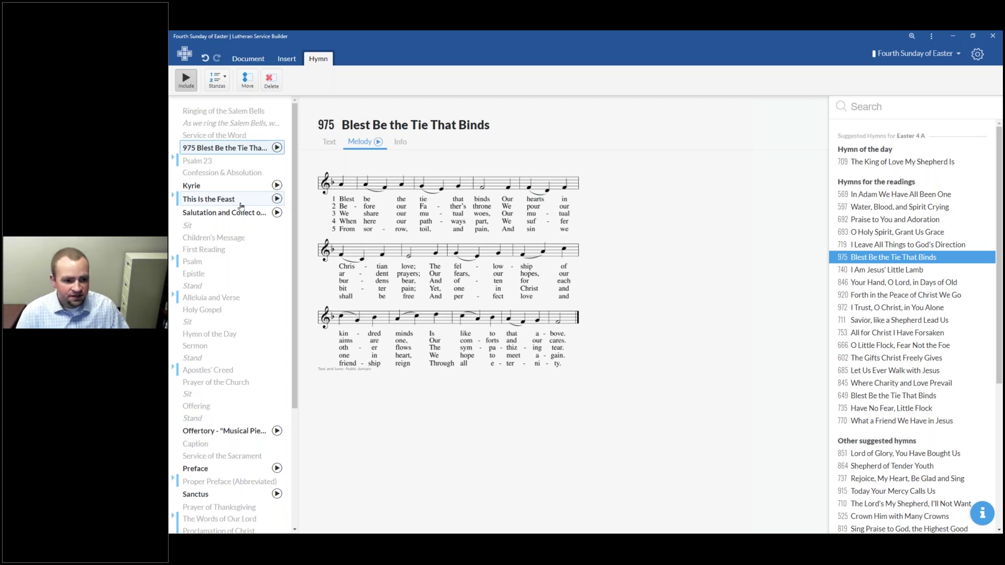
left_click(245, 199)
scroll(251, 168, "down", 1)
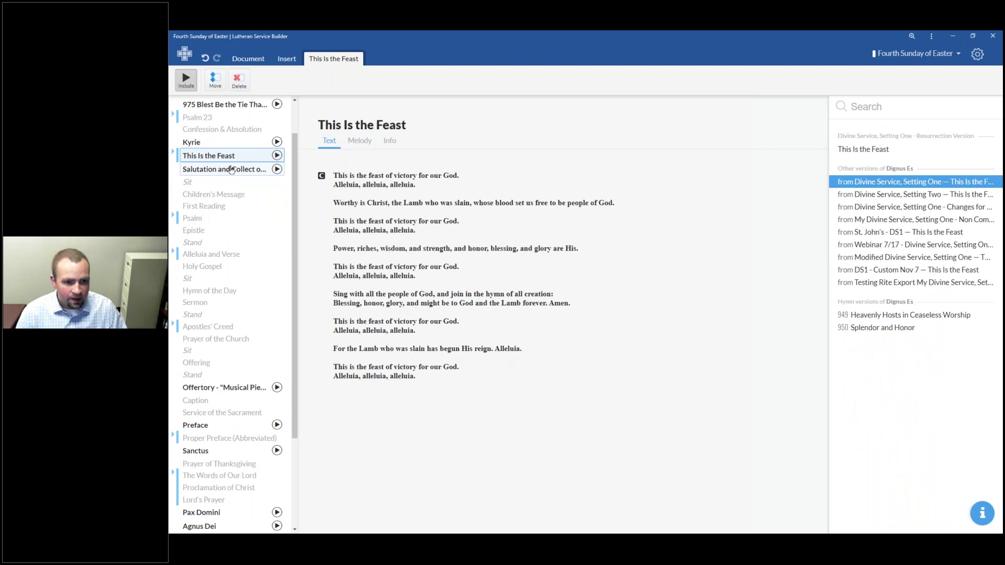
scroll(267, 152, "up", 1)
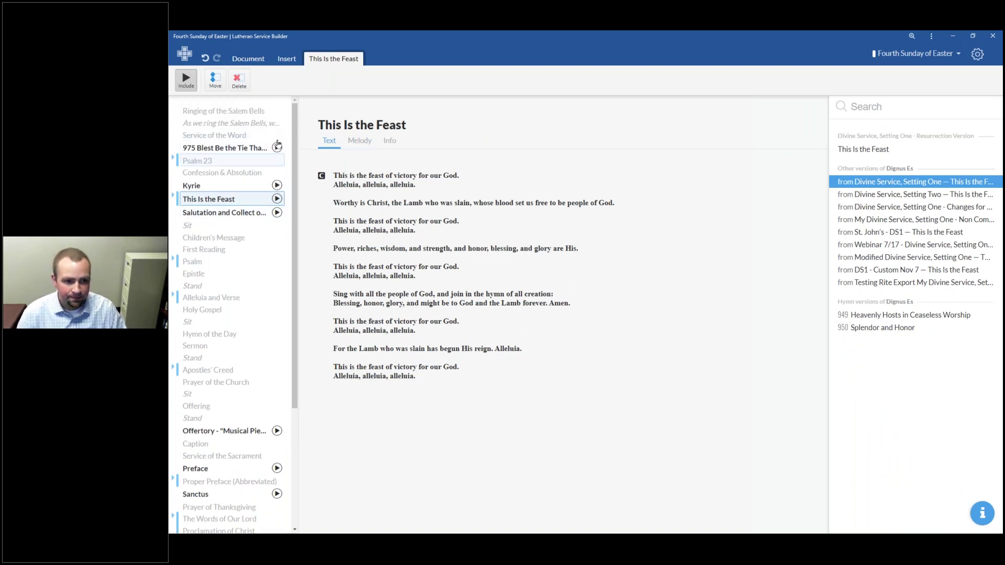
scroll(276, 157, "down", 5)
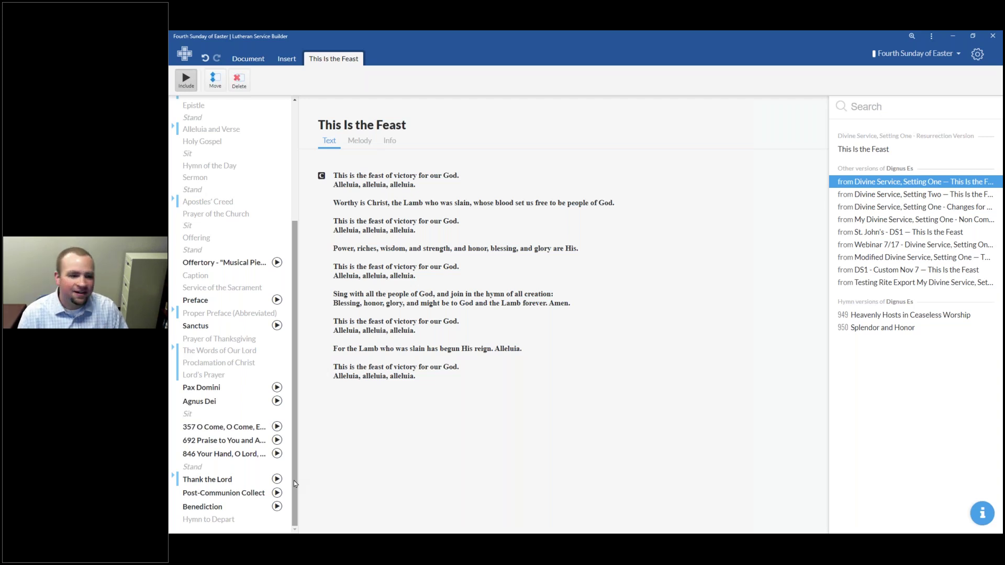
scroll(293, 476, "up", 3)
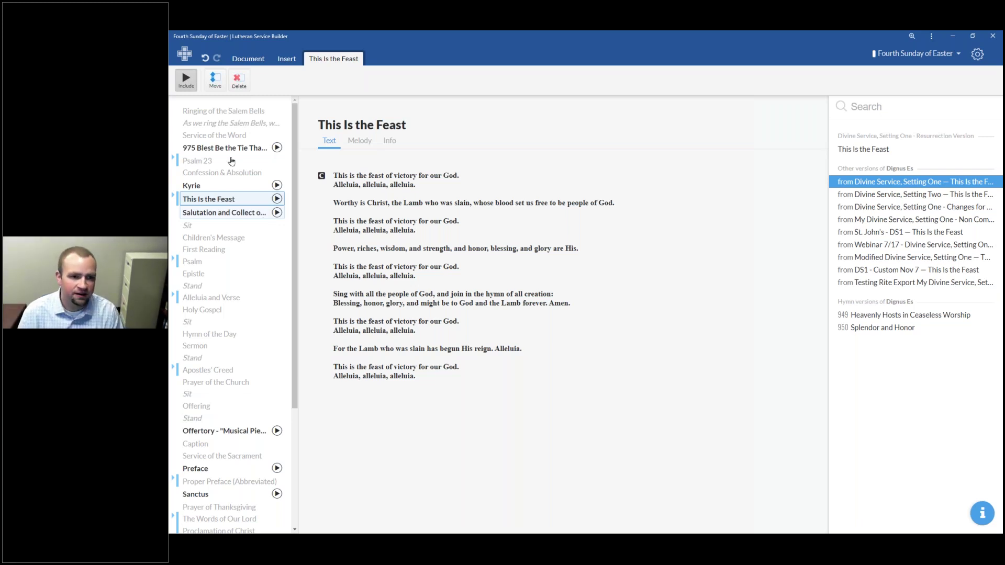
Step: Export the service as a .zip (Compressed MP3 Playlist) from the Document tab and open the downloaded archive
left_click(261, 59)
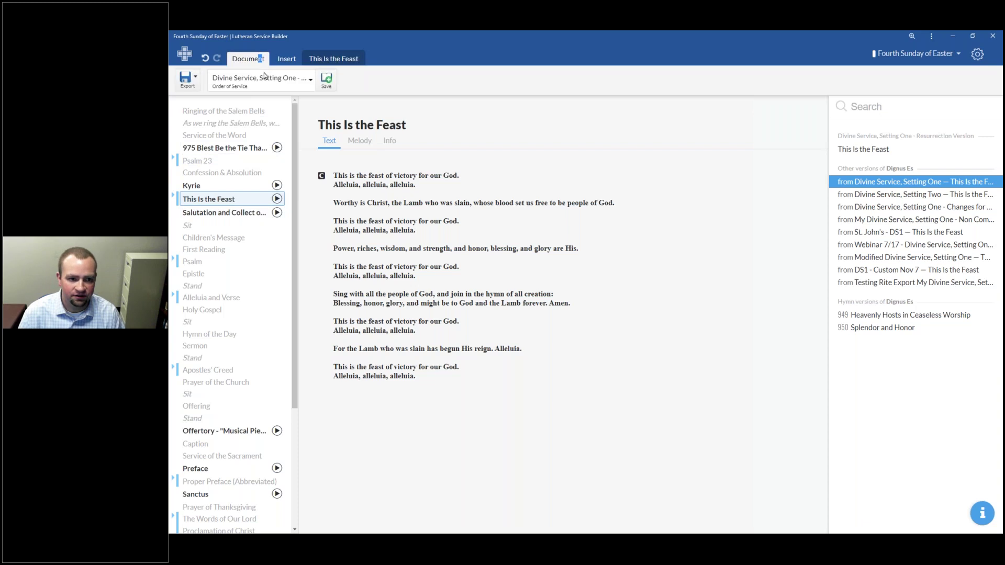
left_click(195, 80)
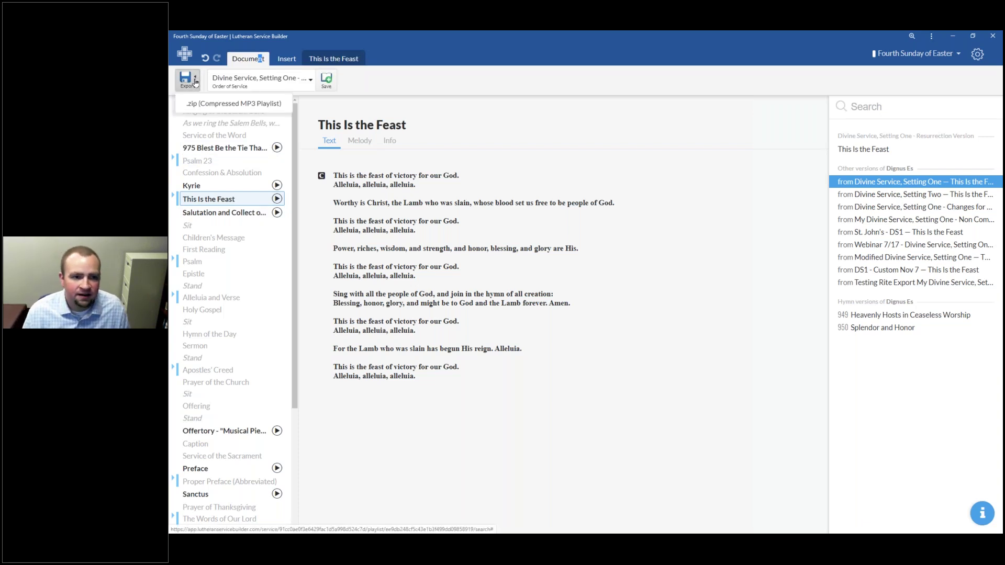
left_click(219, 103)
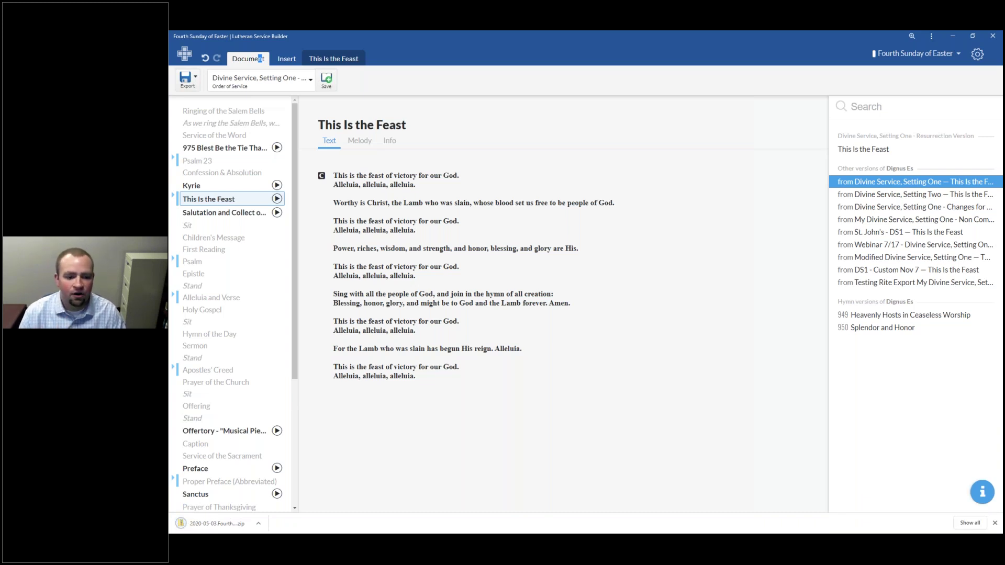
left_click(216, 529)
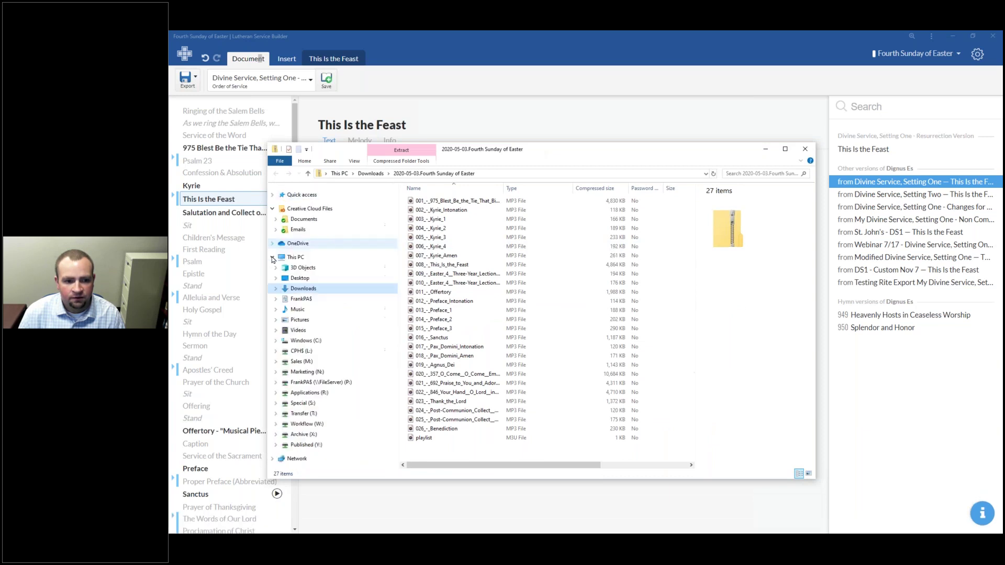
Step: Check the 975, Kyrie 1–3 and 692 track files, then box-select all 27 tracks in the archive
left_click(521, 203)
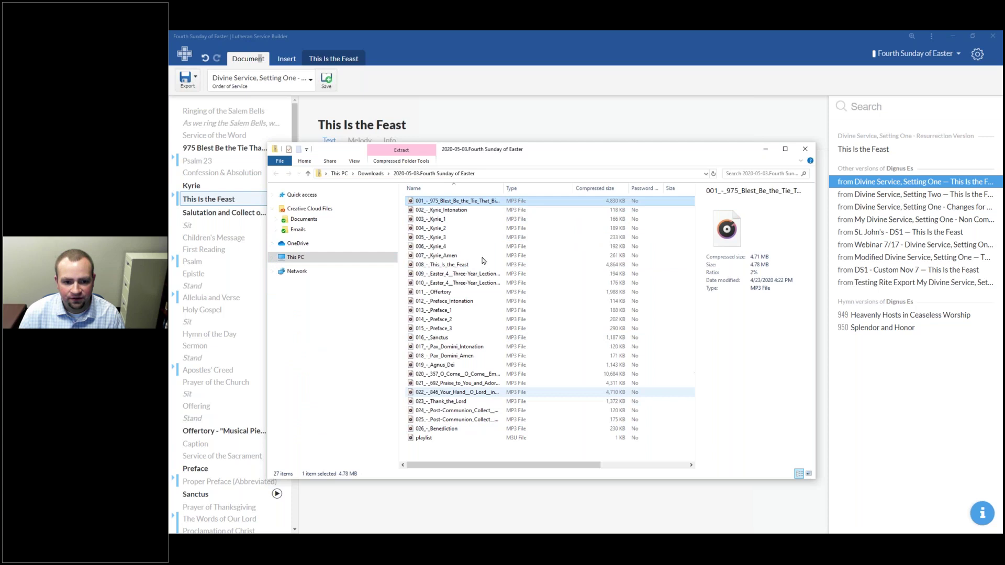
left_click(472, 219)
left_click(465, 230)
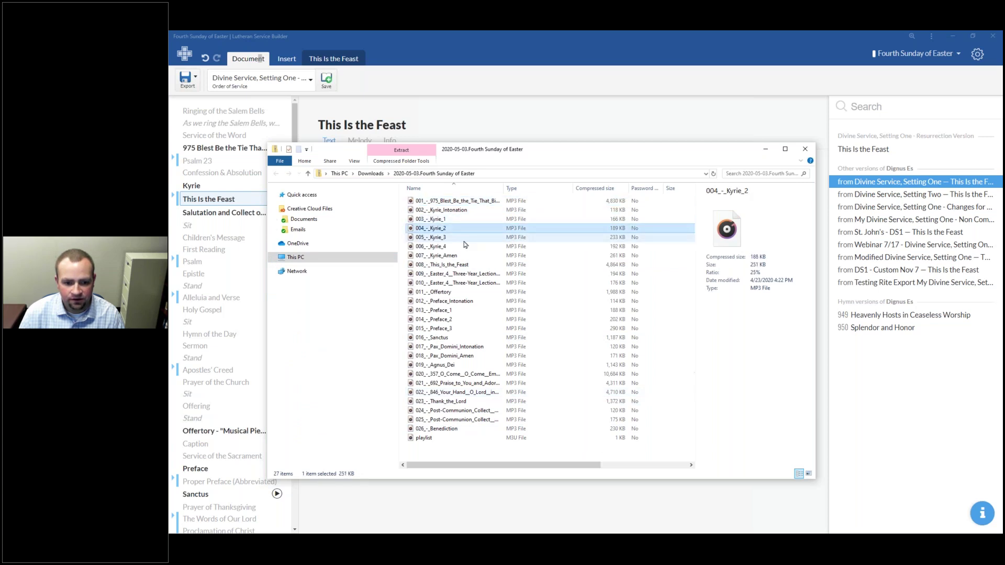
left_click(464, 239)
left_click(458, 384)
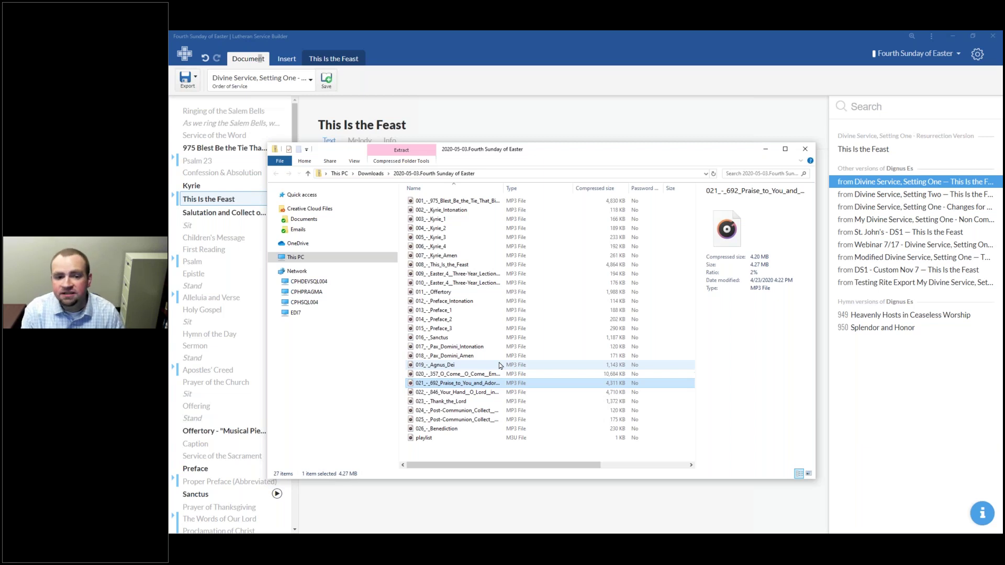
left_click_drag(510, 450, 423, 192)
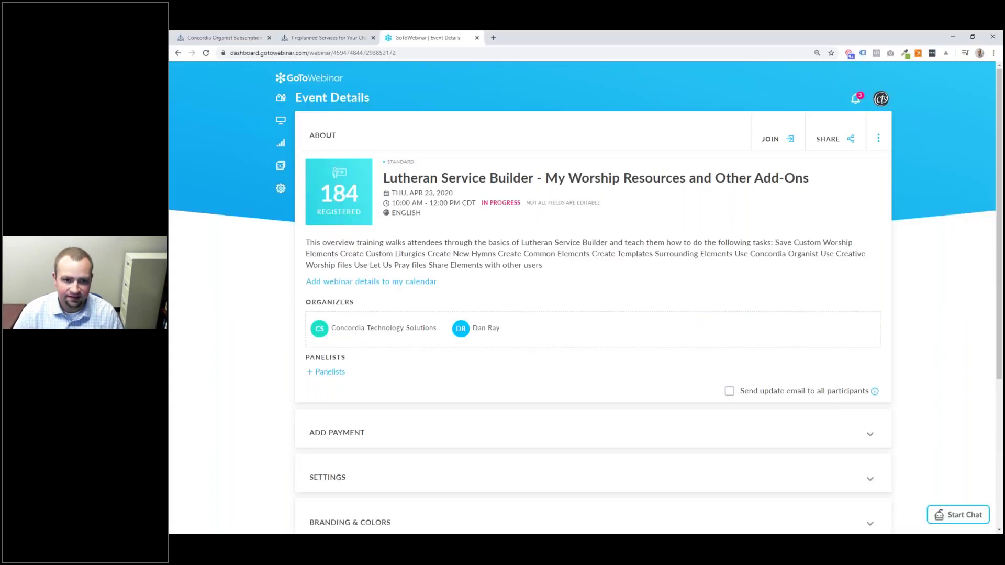
Step: Switch to the Creative Worship website and scroll through its home page
left_click(314, 37)
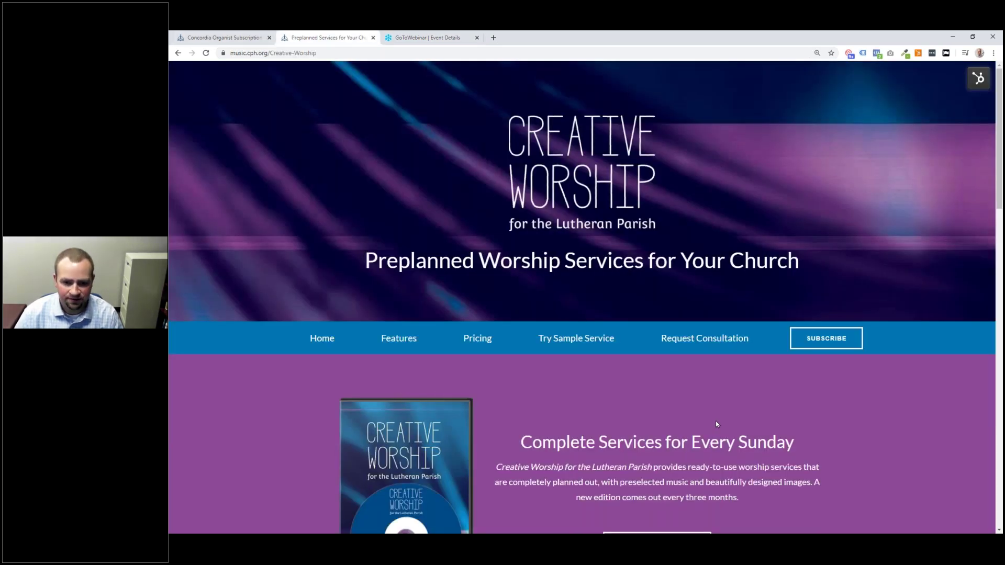
scroll(714, 421, "down", 2)
scroll(732, 435, "up", 2)
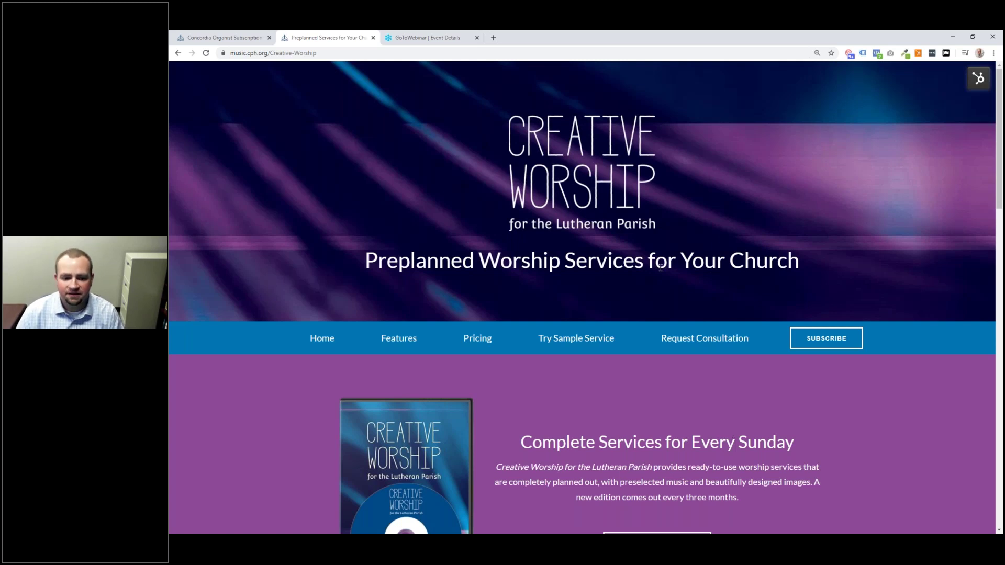
scroll(617, 350, "down", 5)
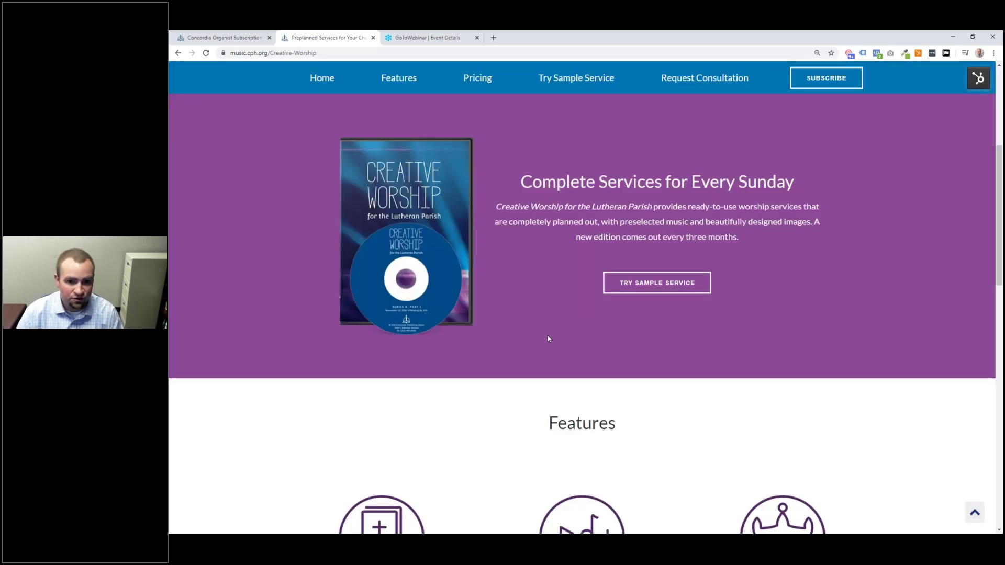
scroll(513, 298, "up", 1)
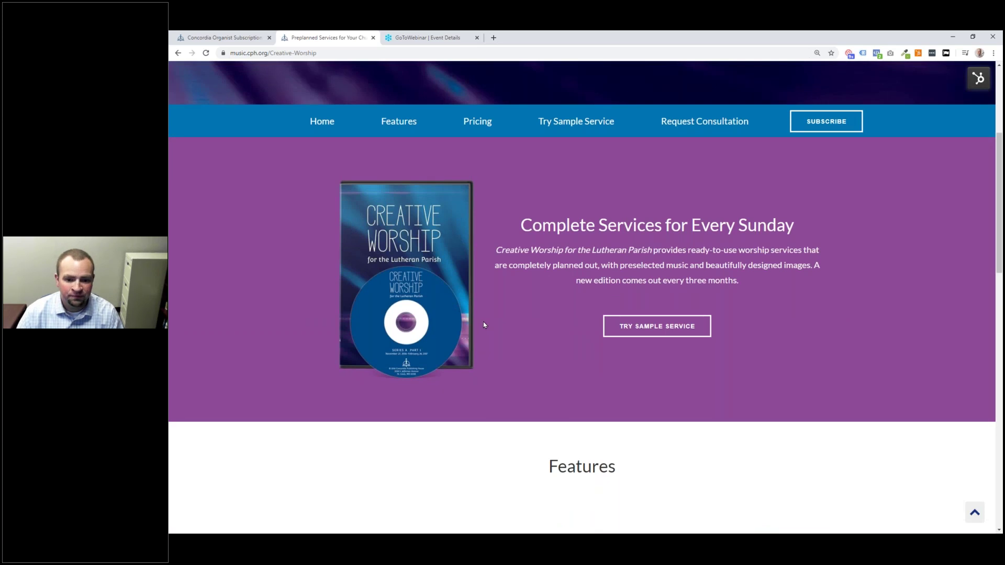
scroll(483, 324, "down", 6)
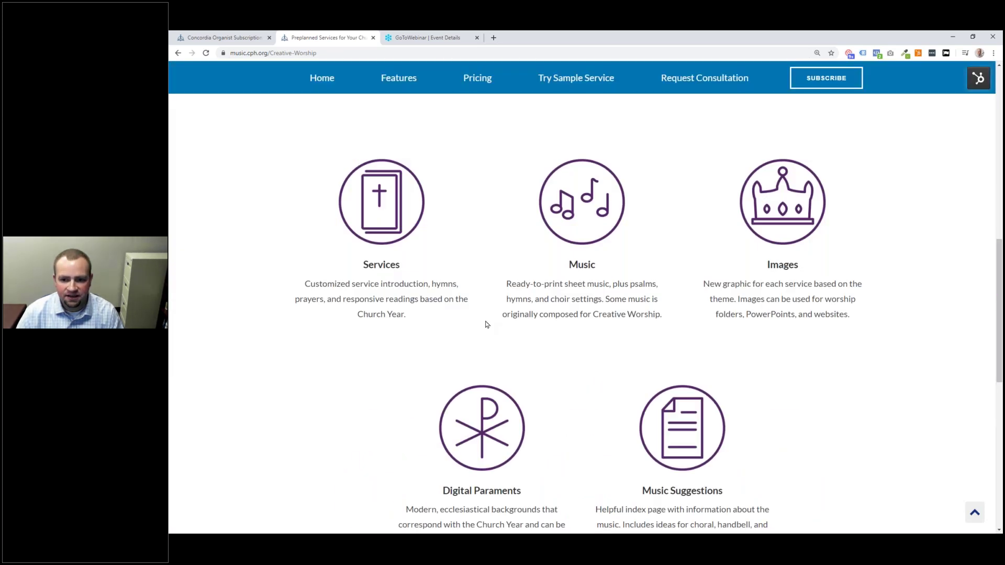
scroll(486, 325, "down", 1)
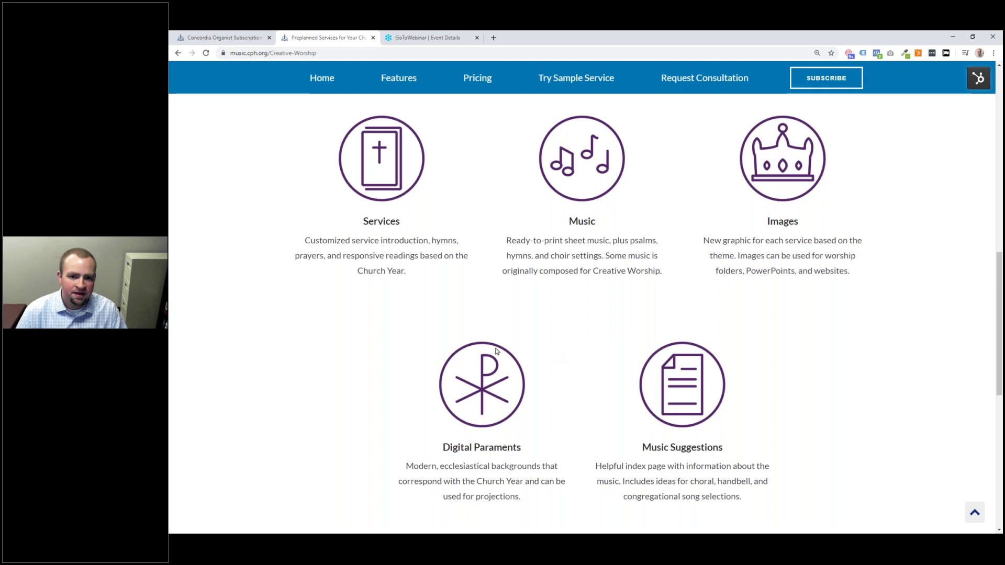
scroll(483, 335, "up", 1)
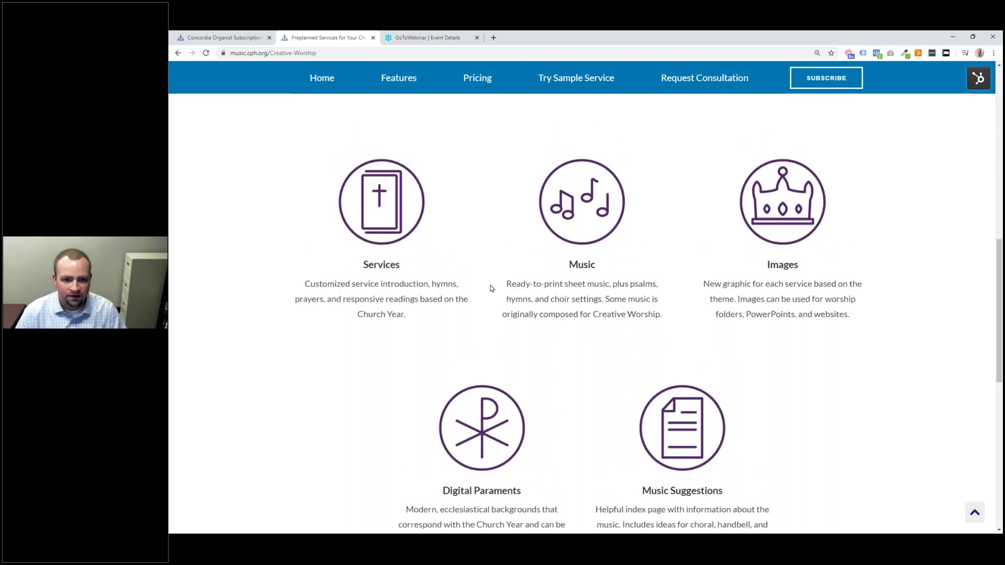
scroll(491, 287, "up", 4)
Step: Open Pricing, showing Individual Edition at $75 and Online Subscription at $60 per quarter
left_click(476, 76)
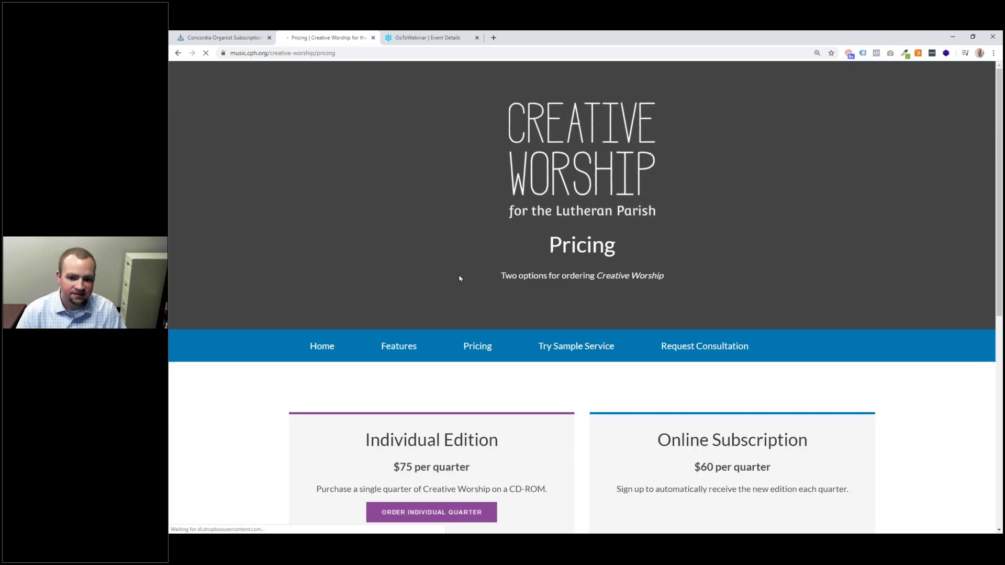
scroll(504, 277, "down", 2)
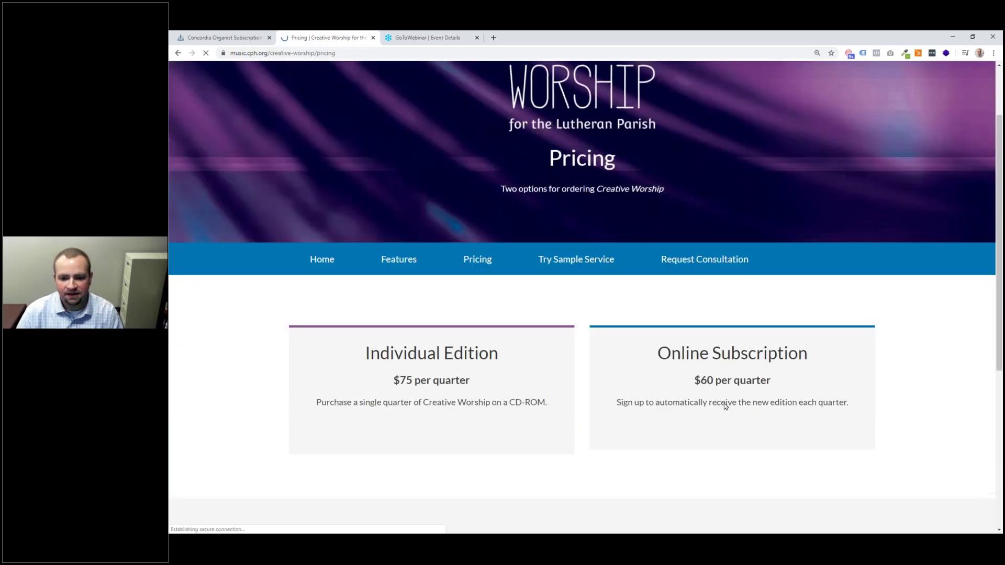
scroll(730, 376, "down", 2)
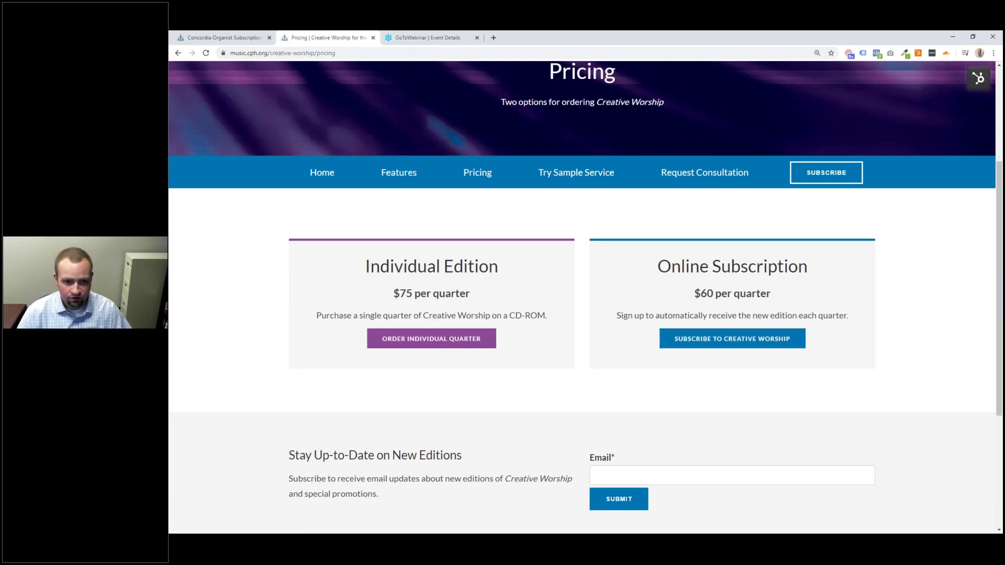
Step: Go to the Creative Worship digital subscription page by entering 'creat' in the address bar
left_click(409, 52)
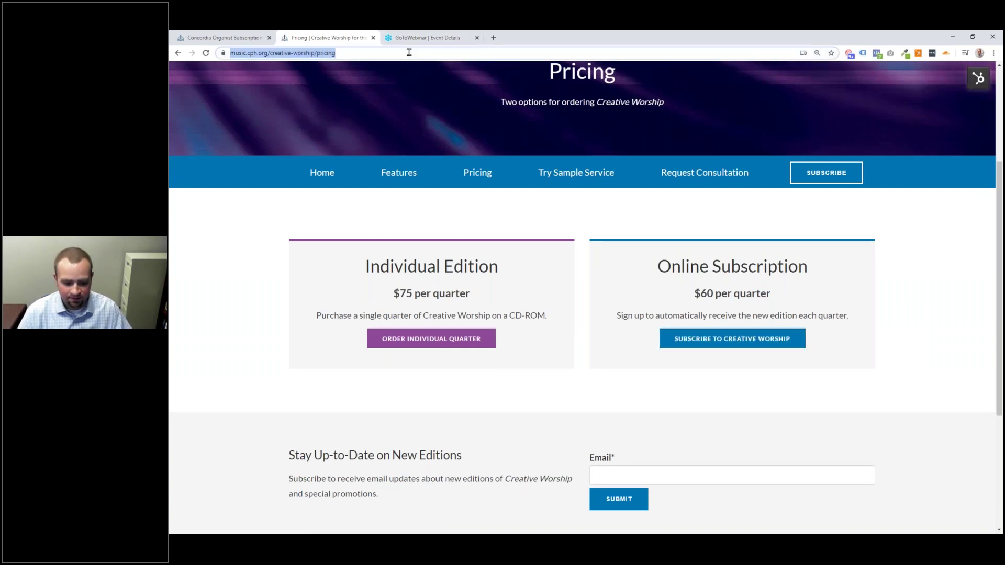
type("creat")
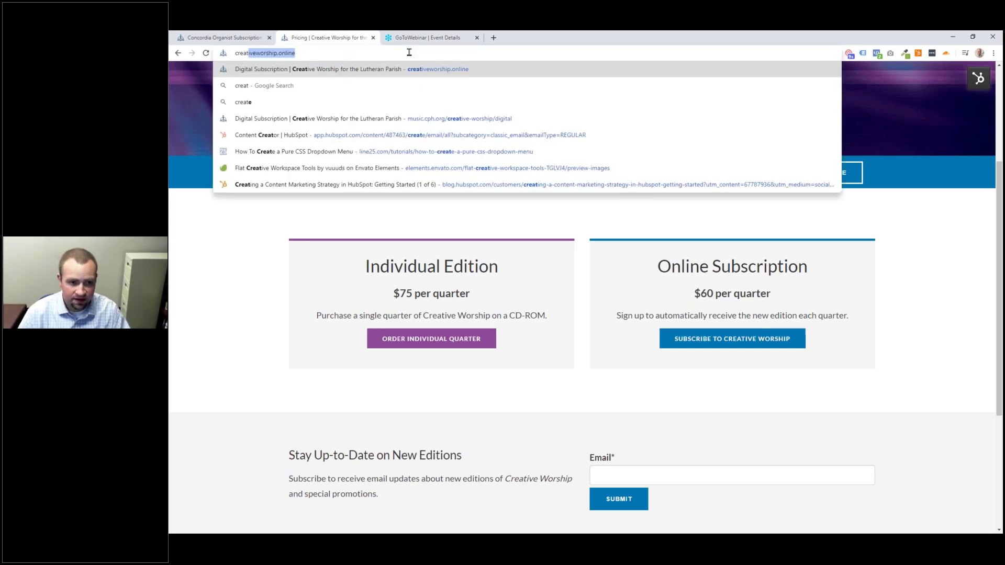
key("Return")
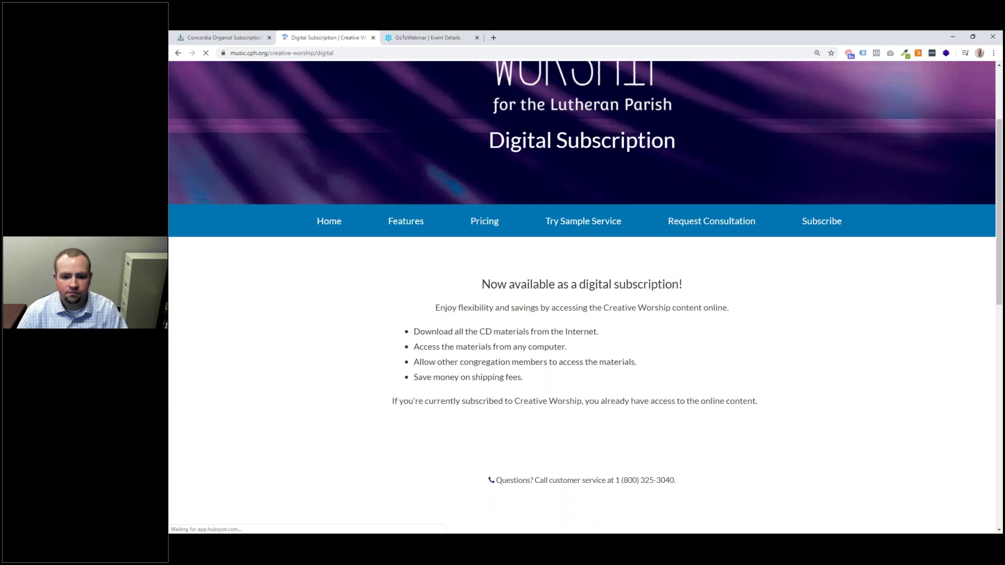
scroll(593, 353, "down", 1)
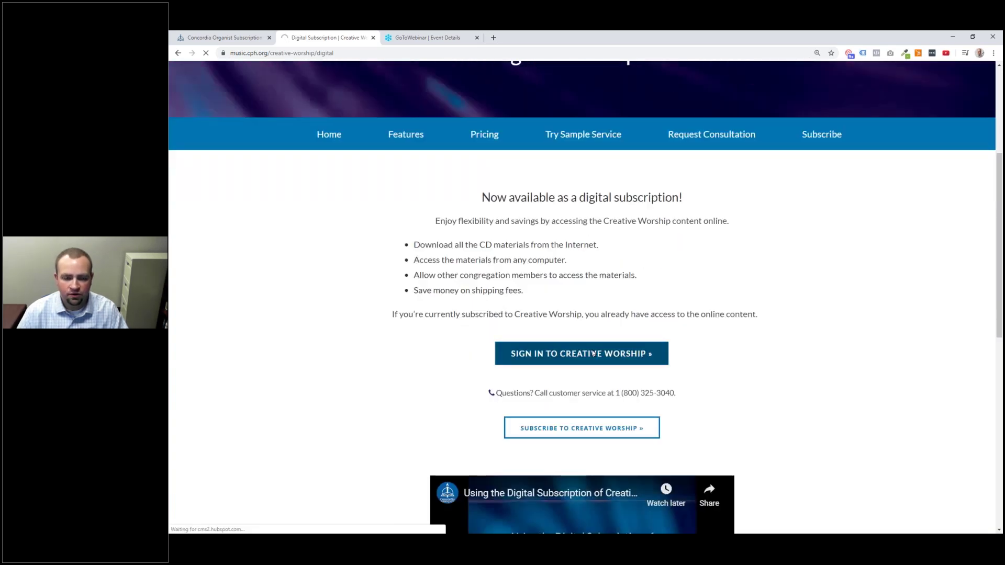
Step: Sign in, open the quarter's services and choose the Third Sunday of Easter service
left_click(593, 354)
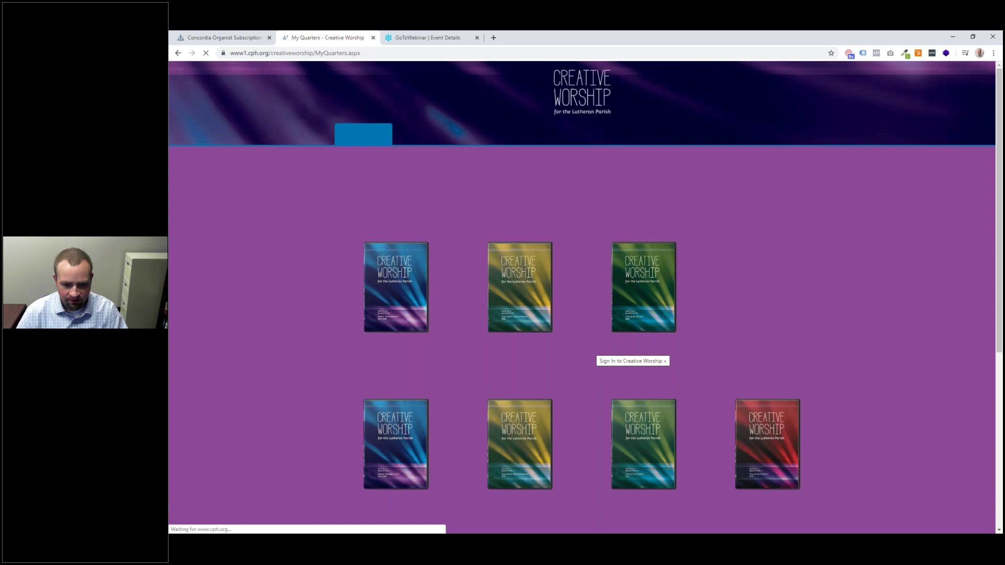
left_click(530, 276)
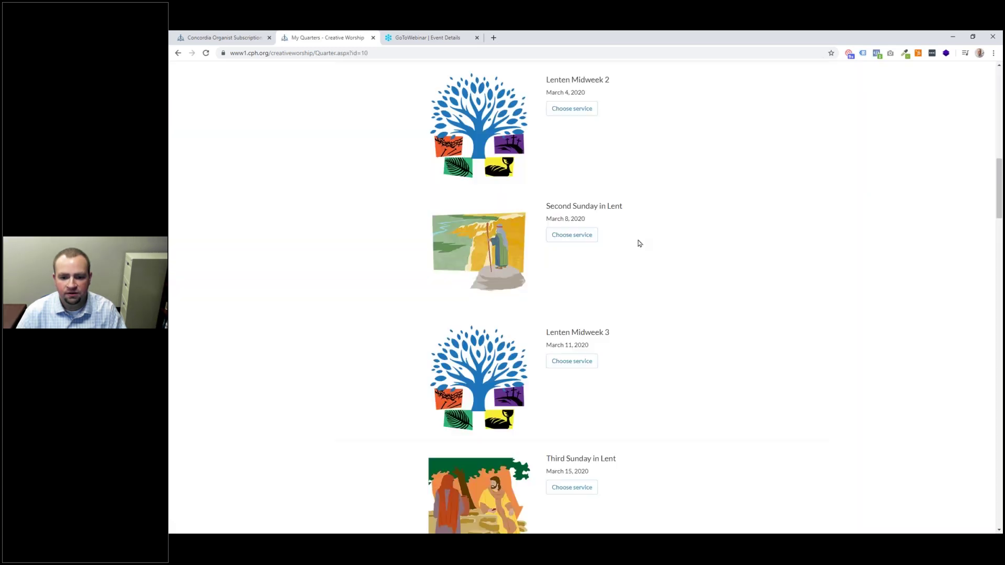
scroll(638, 244, "down", 10)
scroll(635, 247, "down", 19)
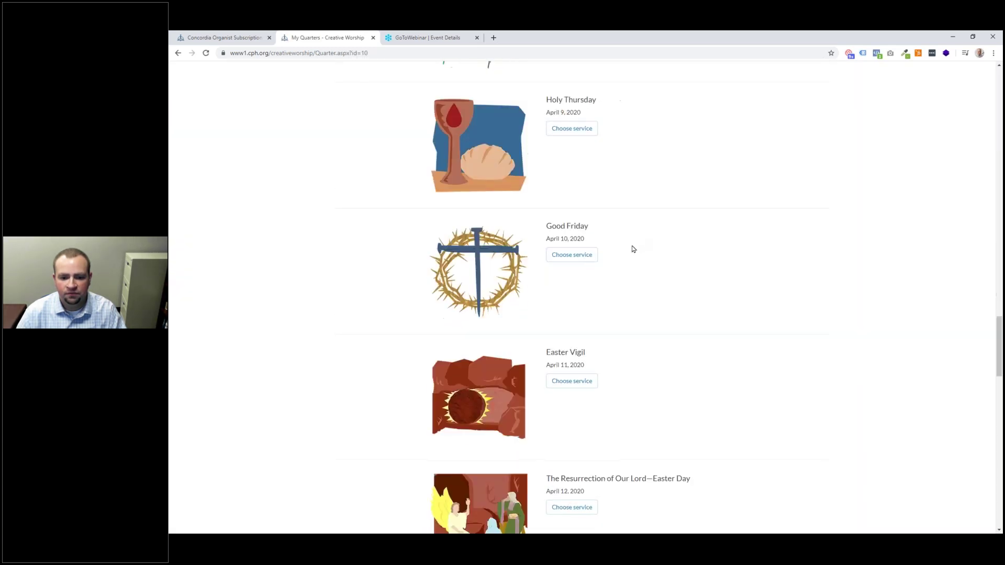
scroll(562, 328, "up", 2)
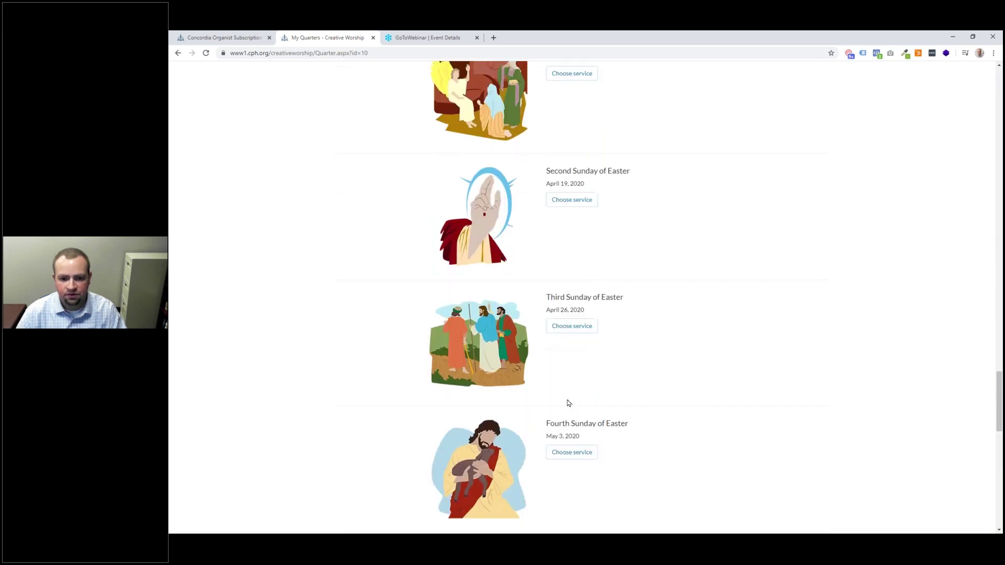
left_click(582, 327)
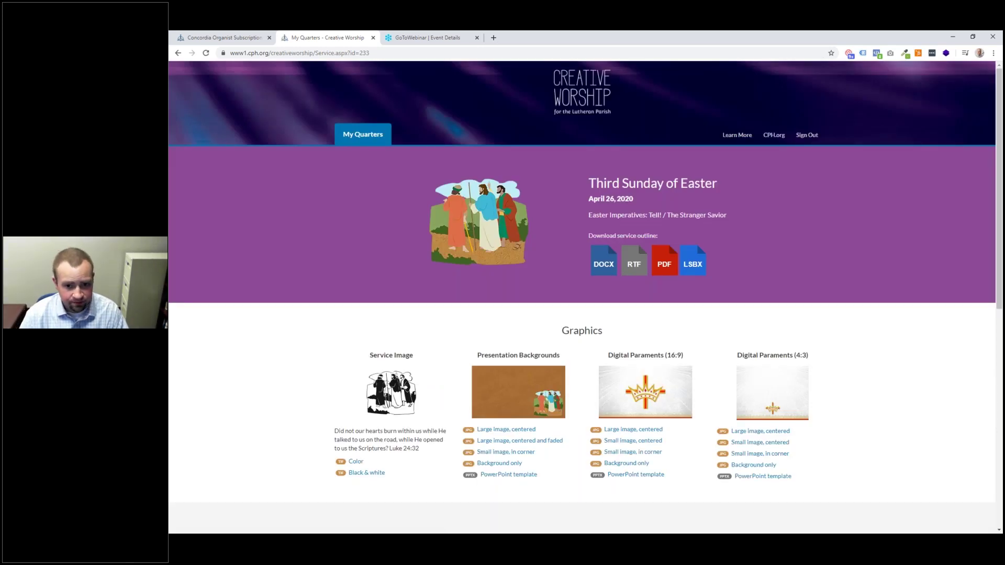
Step: Download the service outline PDF, read through it, and return to the service page
left_click(673, 268)
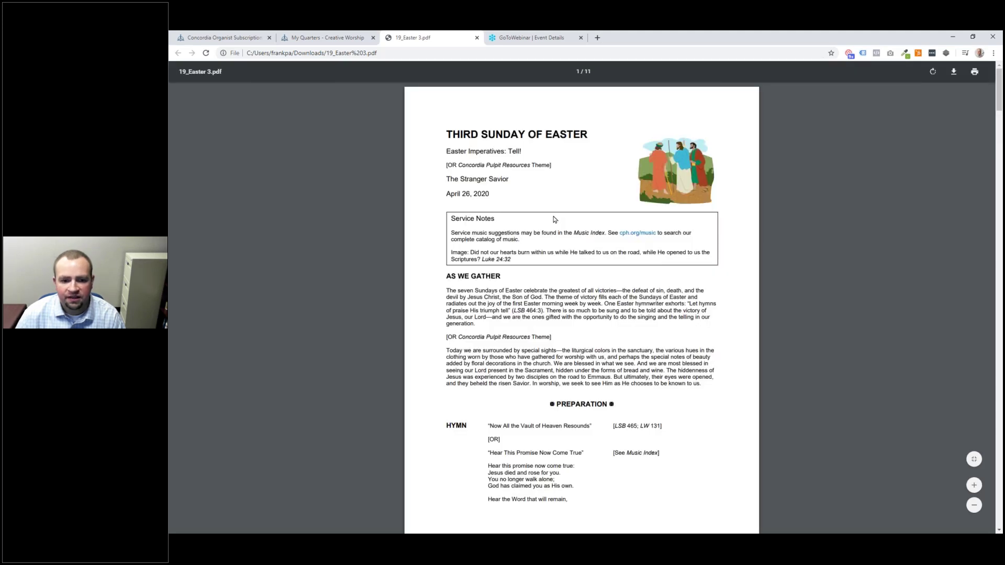
scroll(539, 210, "down", 3)
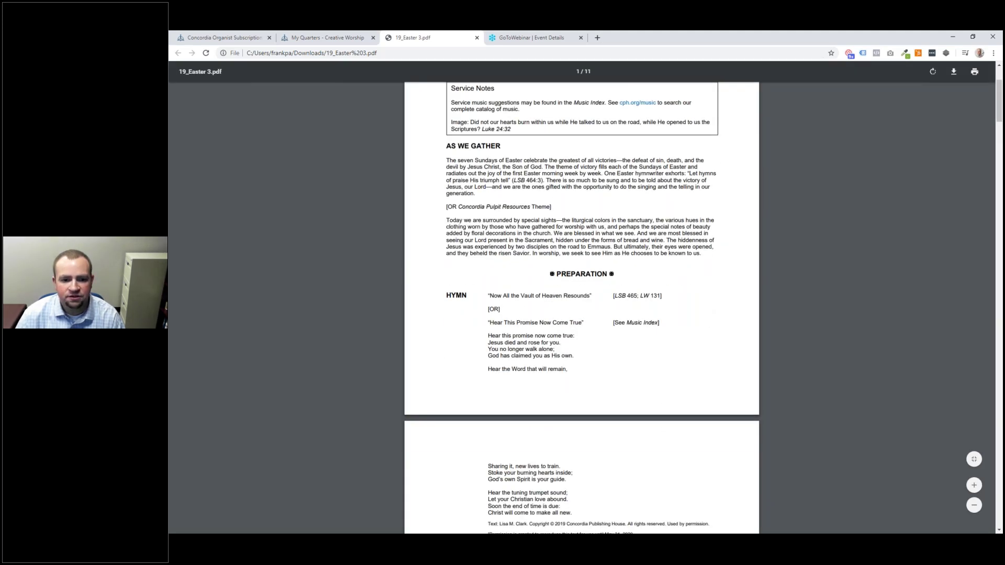
scroll(547, 276, "down", 1)
scroll(547, 276, "down", 4)
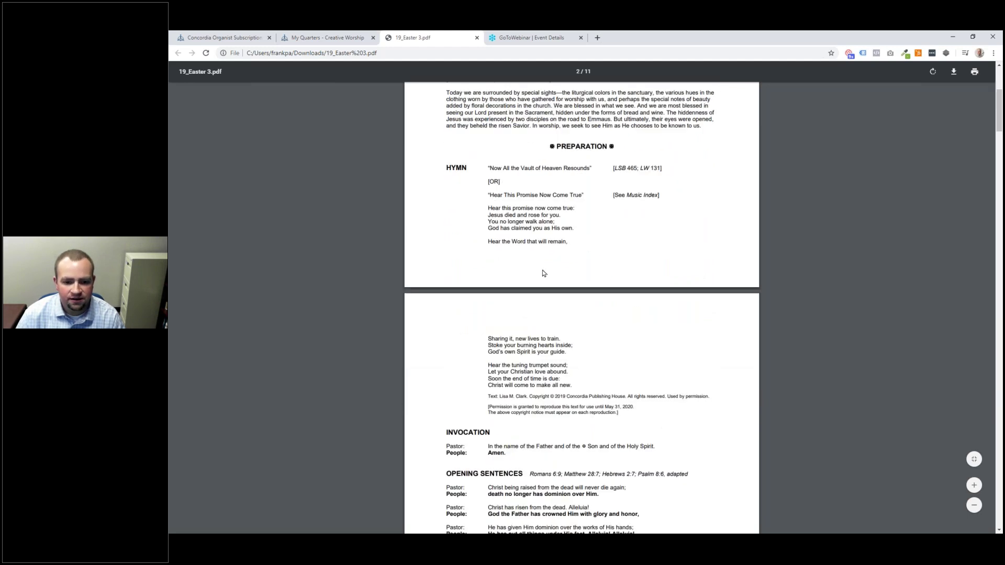
scroll(535, 260, "down", 2)
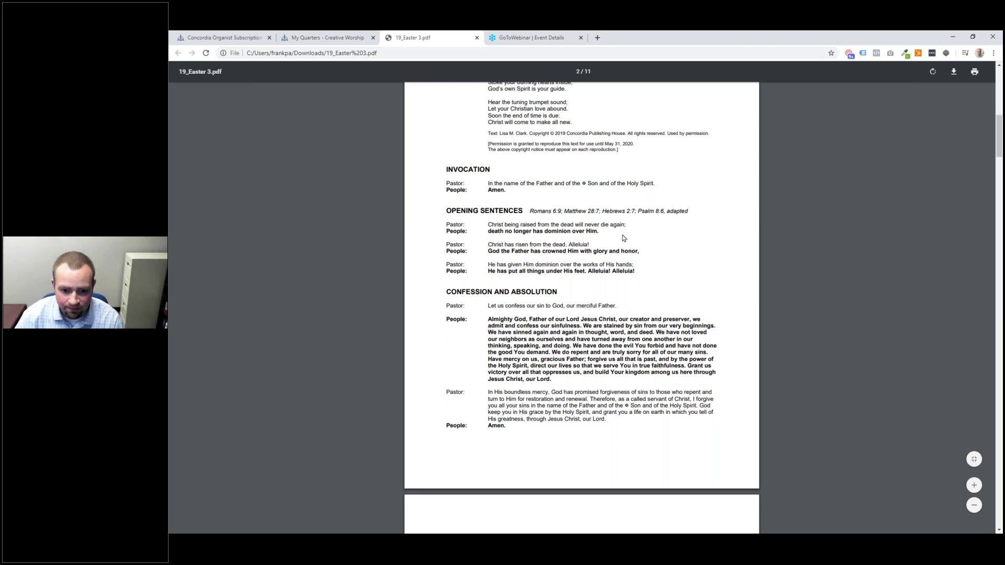
scroll(623, 238, "down", 6)
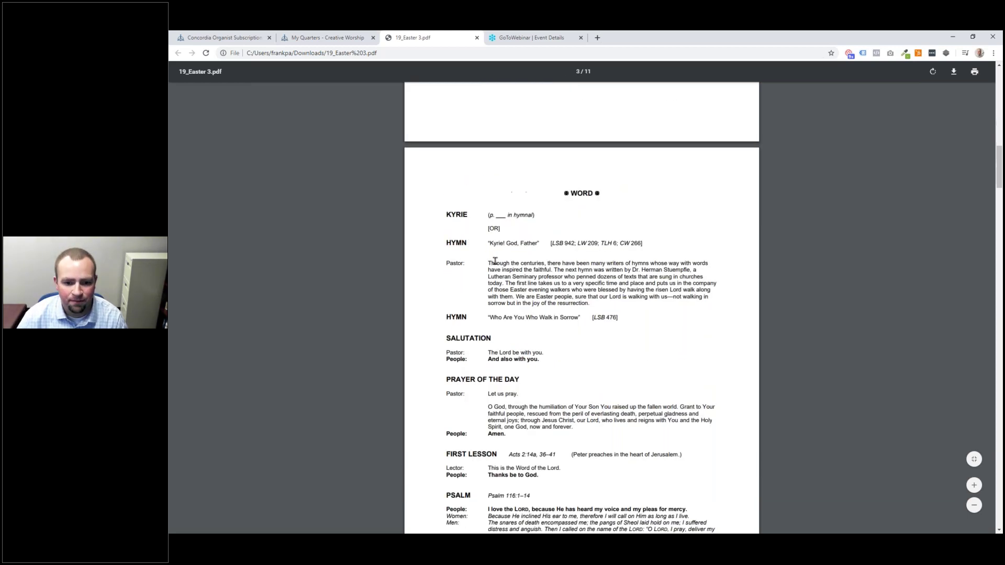
scroll(492, 261, "down", 12)
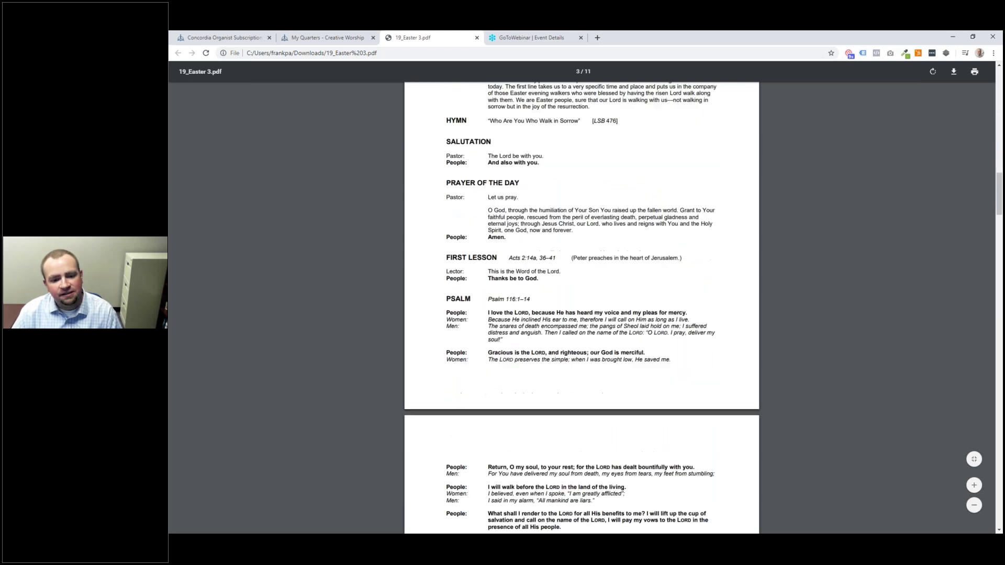
scroll(639, 522, "down", 12)
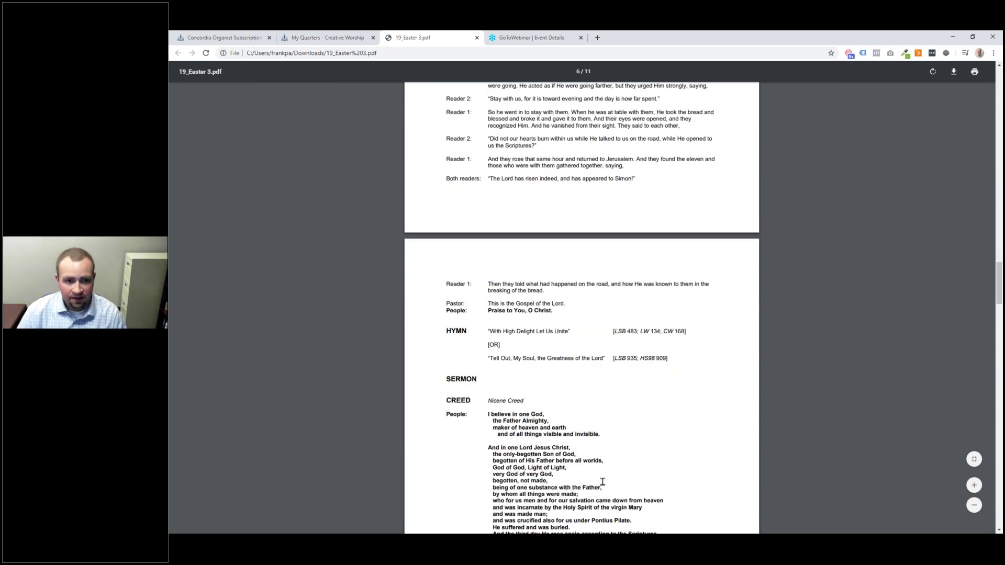
scroll(602, 481, "down", 3)
left_click(325, 38)
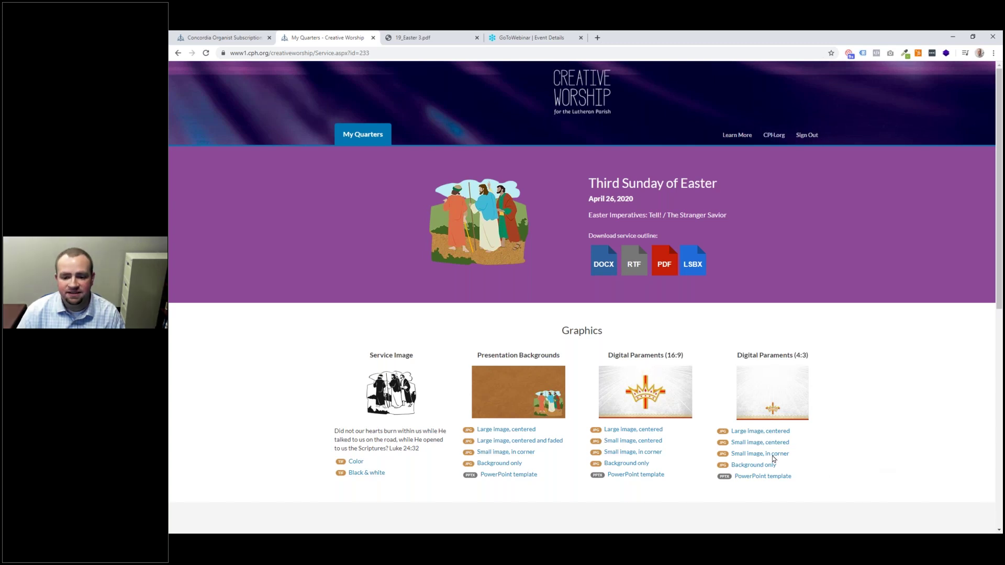
left_click(637, 433)
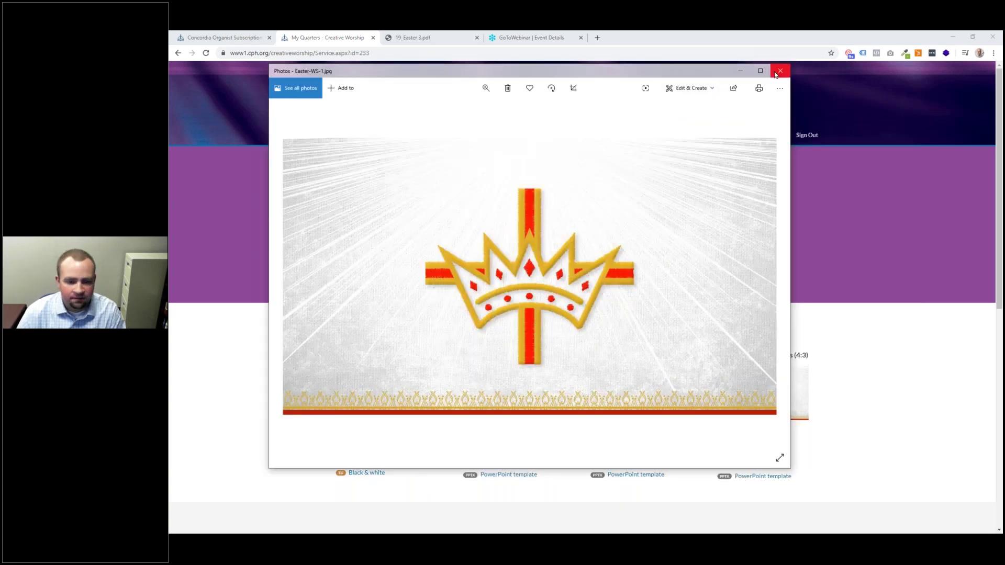
left_click(780, 69)
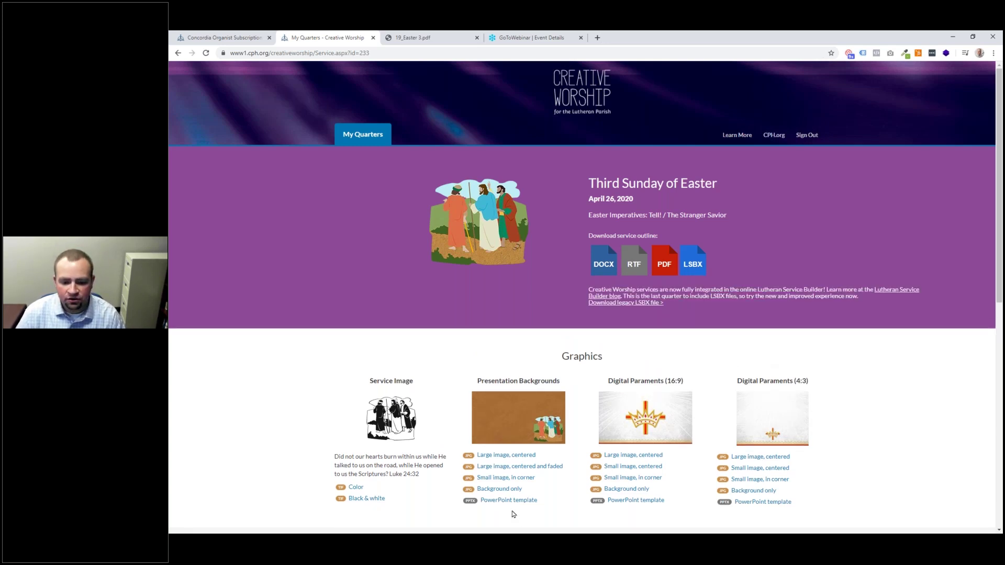
Step: Add a Creative Worship subscription in Account Settings with Include in search checked, and save
key("alt+Tab")
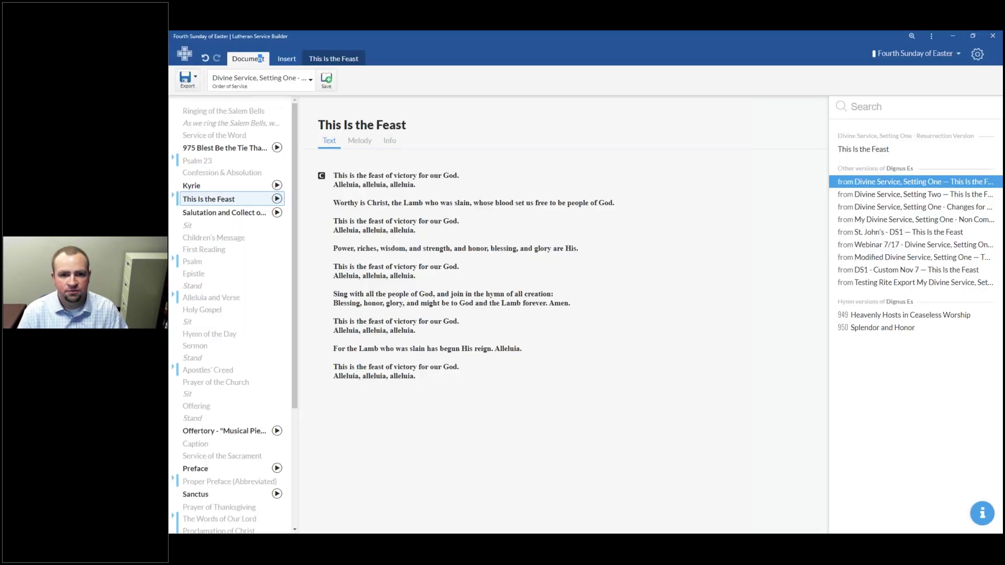
left_click(977, 55)
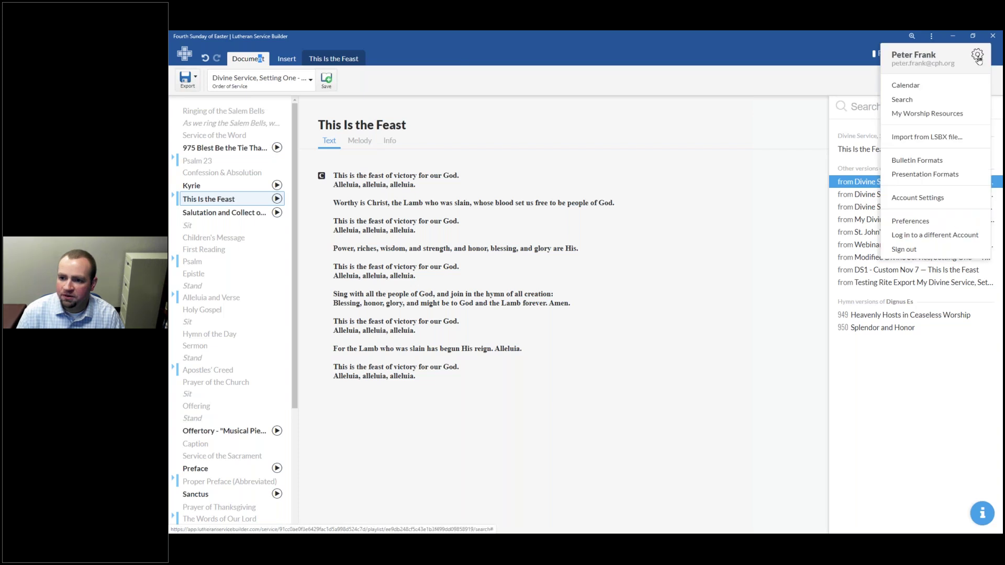
left_click(952, 197)
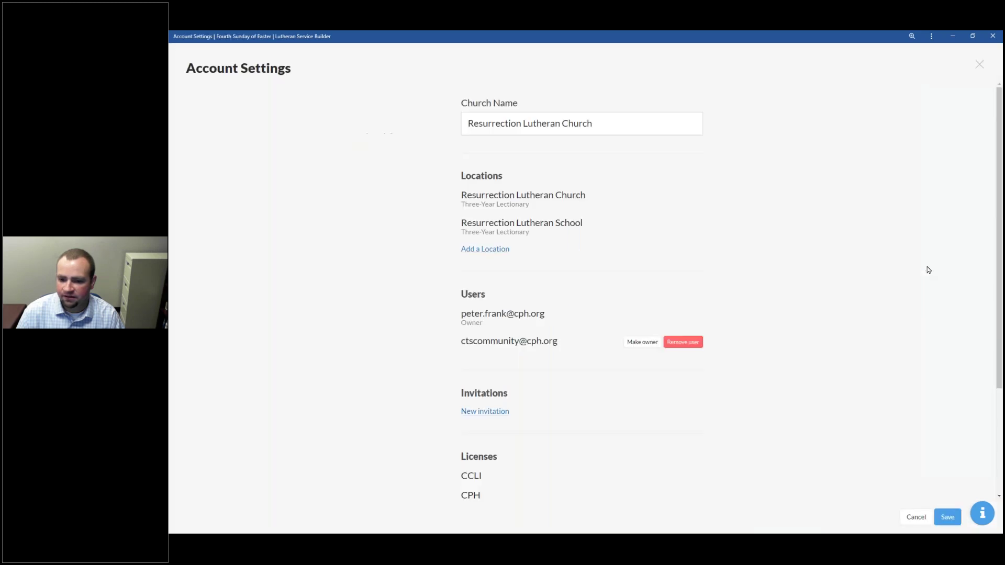
scroll(623, 248, "down", 3)
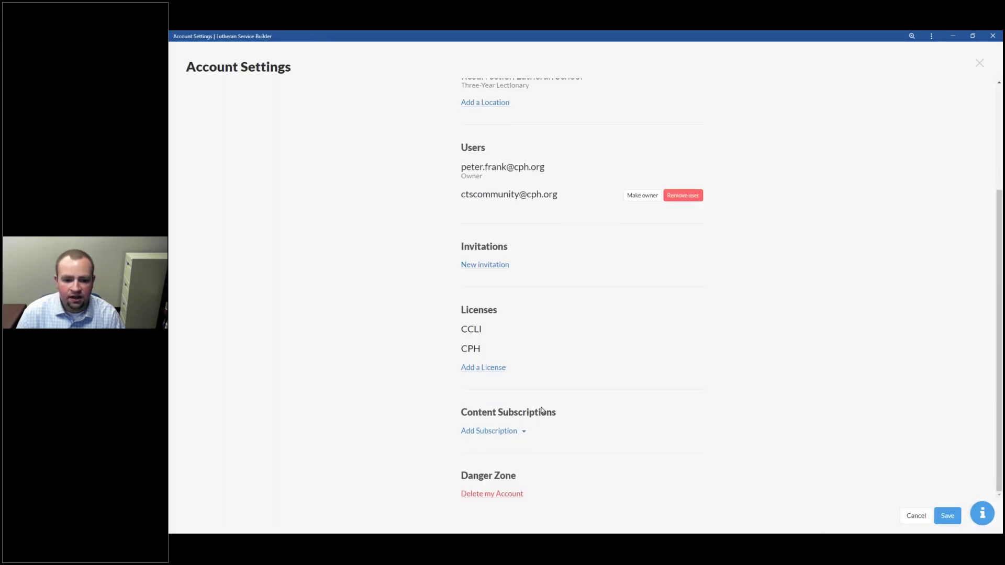
left_click(516, 431)
left_click(505, 461)
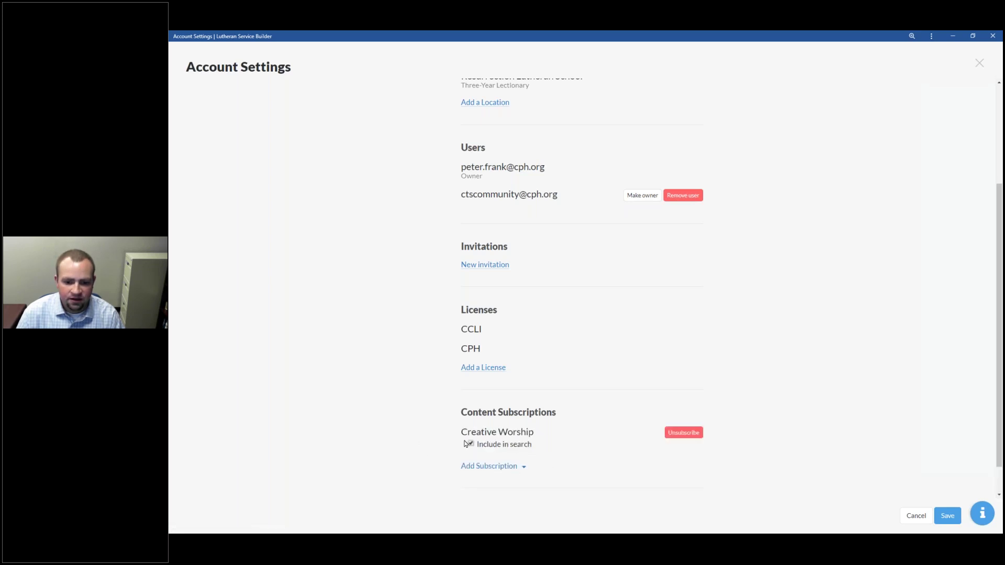
left_click(501, 445)
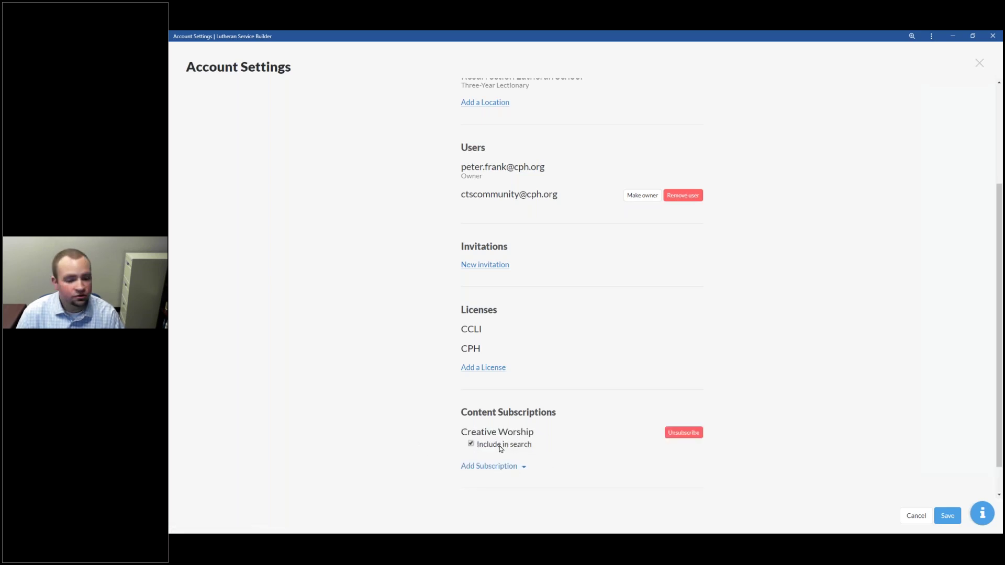
left_click(500, 446)
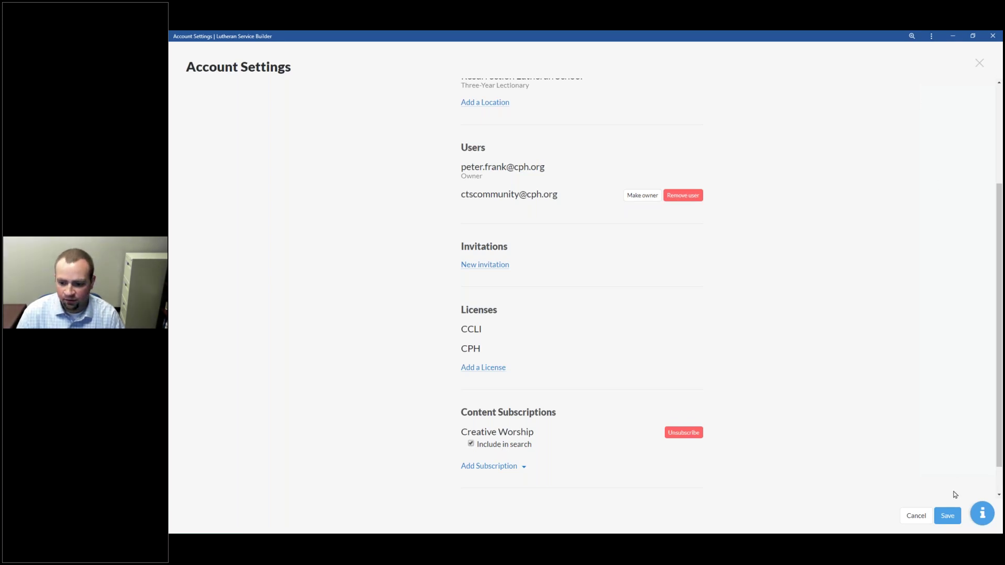
left_click(946, 513)
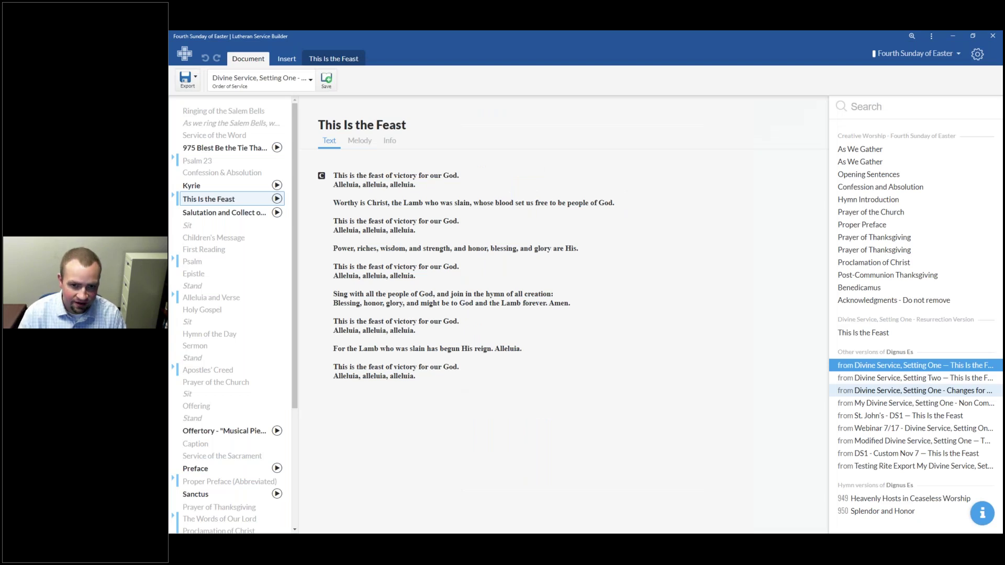
Step: Plan an April 26, 2020 service named 'Third Sunday of Easter (CW)' from the calendar
left_click(185, 55)
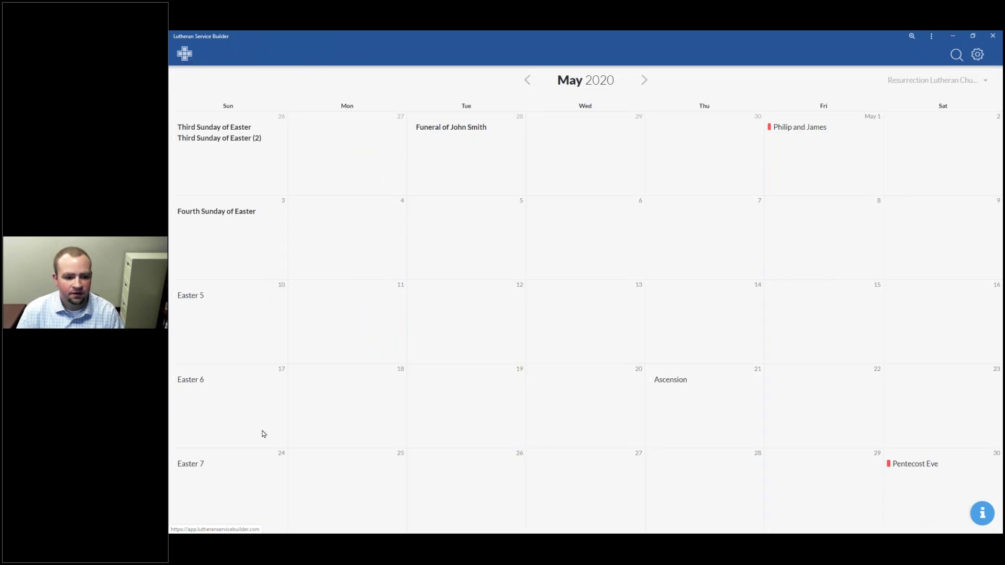
left_click(527, 80)
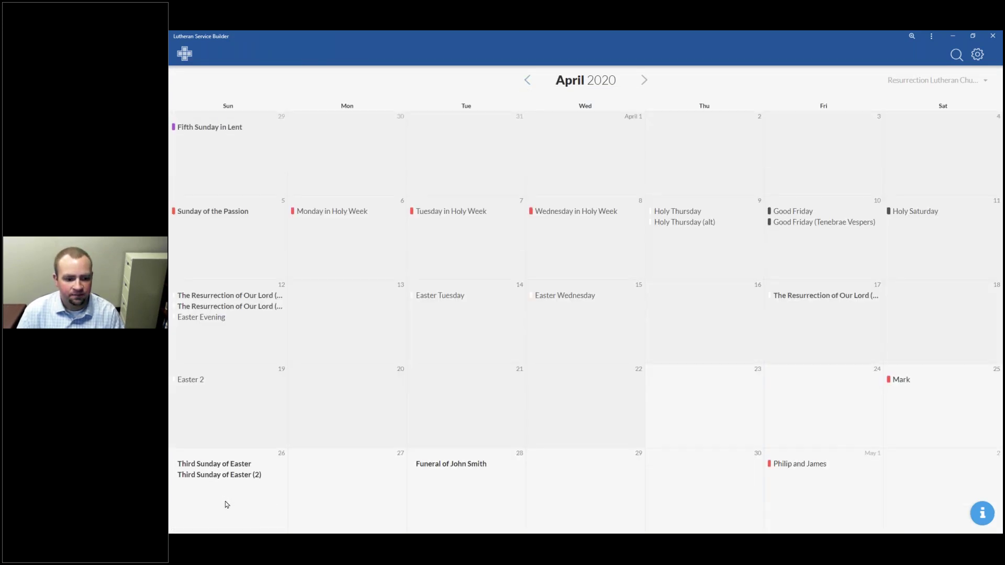
left_click(227, 504)
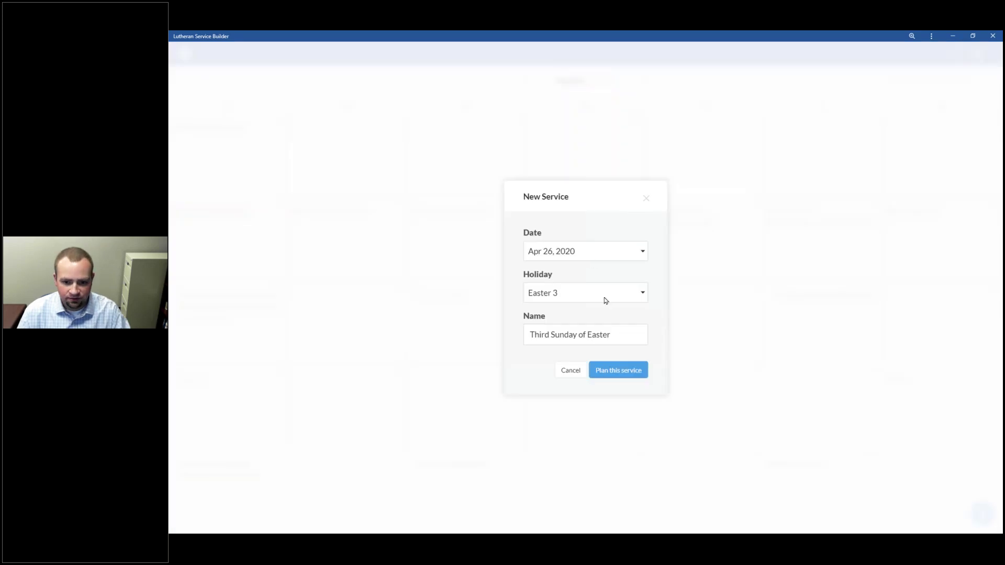
left_click(616, 340)
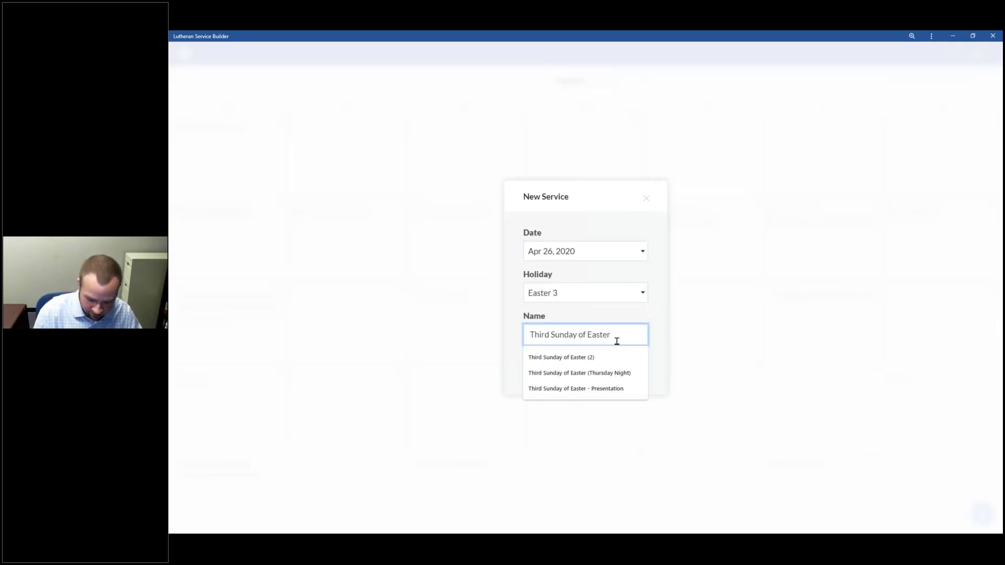
type("(CW)")
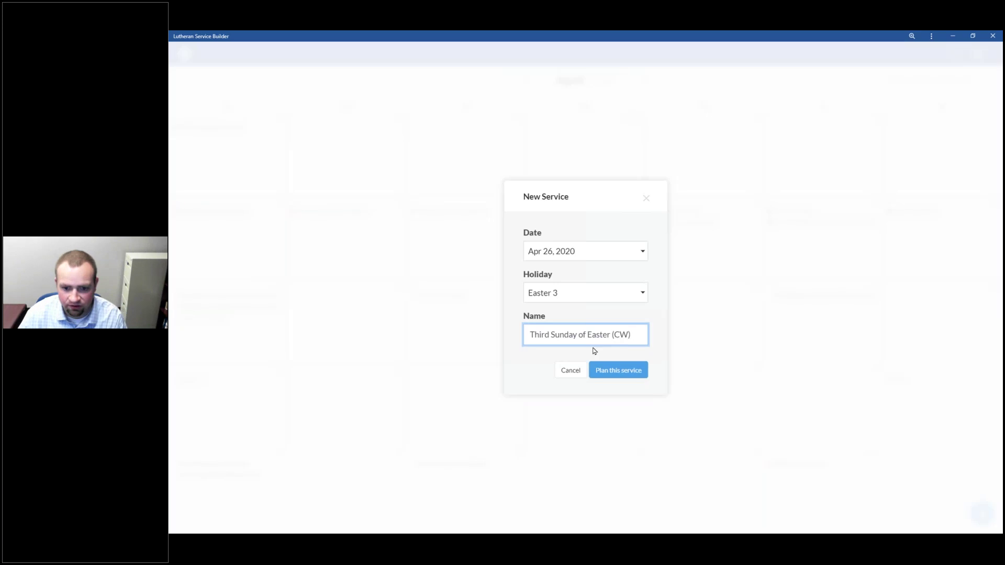
left_click(615, 368)
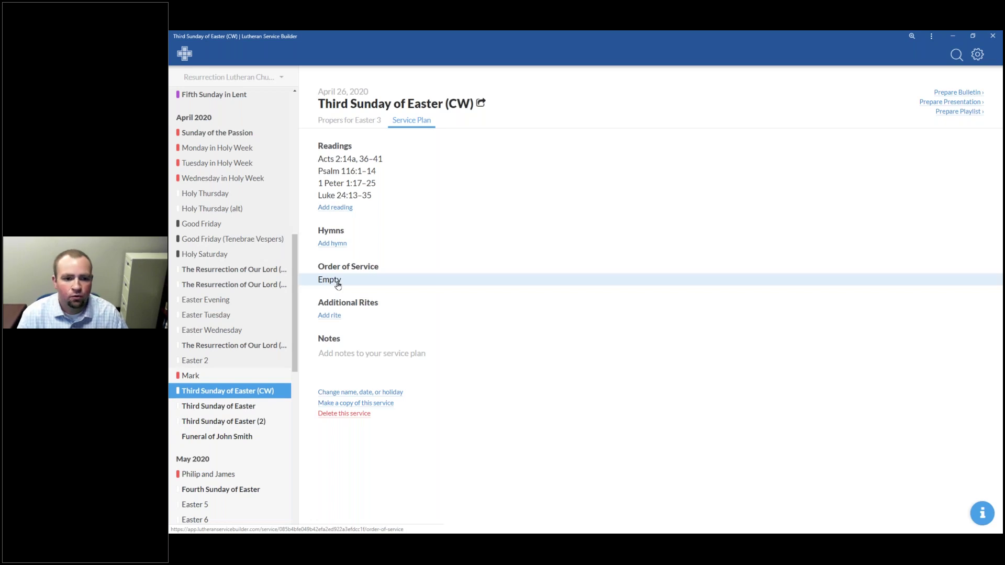
Step: Use Creative Worship's Third Sunday of Easter liturgy as the order of service and prepare the bulletin
left_click(338, 285)
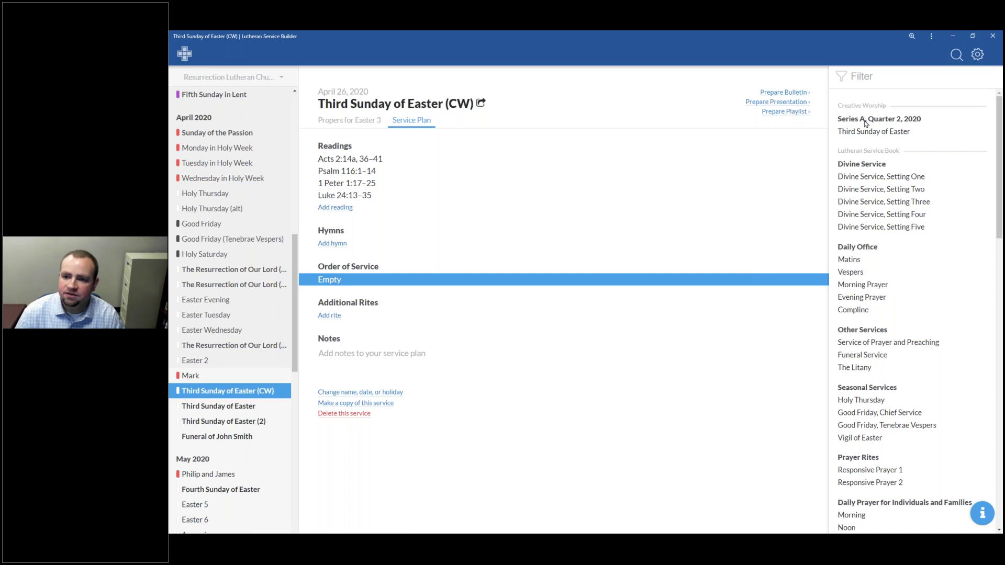
left_click(897, 126)
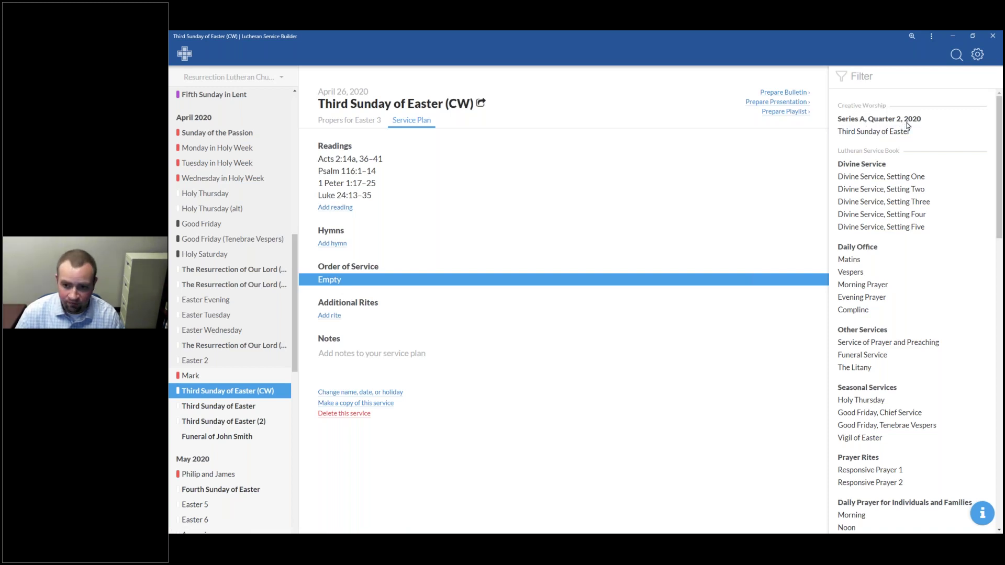
left_click(891, 133)
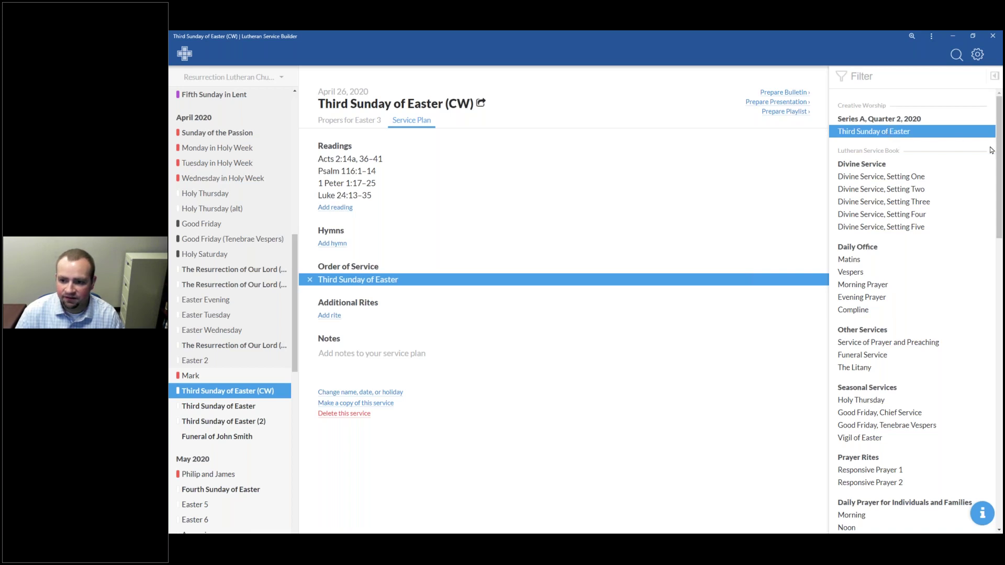
left_click_drag(1000, 142, 999, 429)
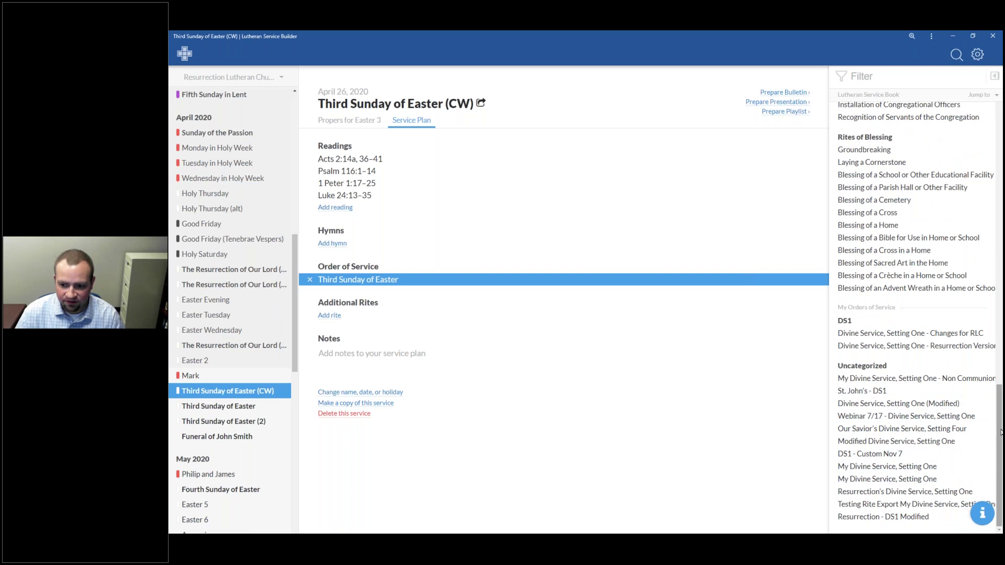
left_click_drag(999, 420, 998, 112)
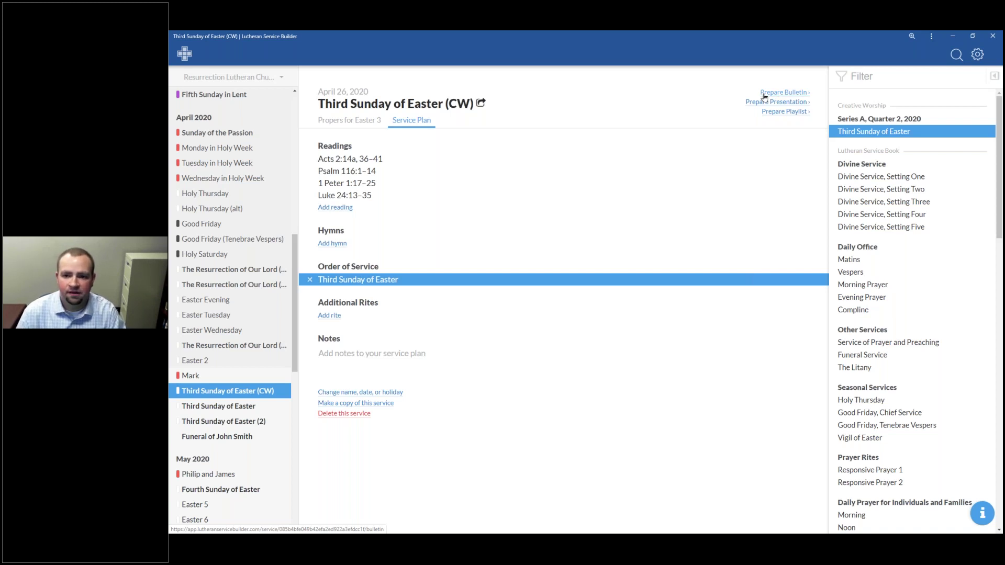
left_click(784, 92)
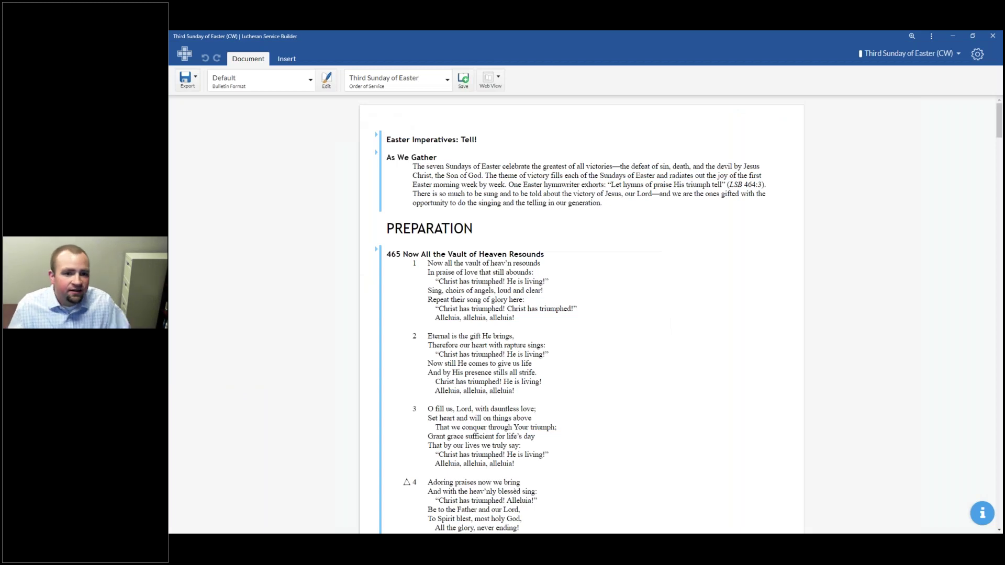
Step: Swap the service title from Easter Imperatives to The Stranger Savior
scroll(473, 383, "down", 3)
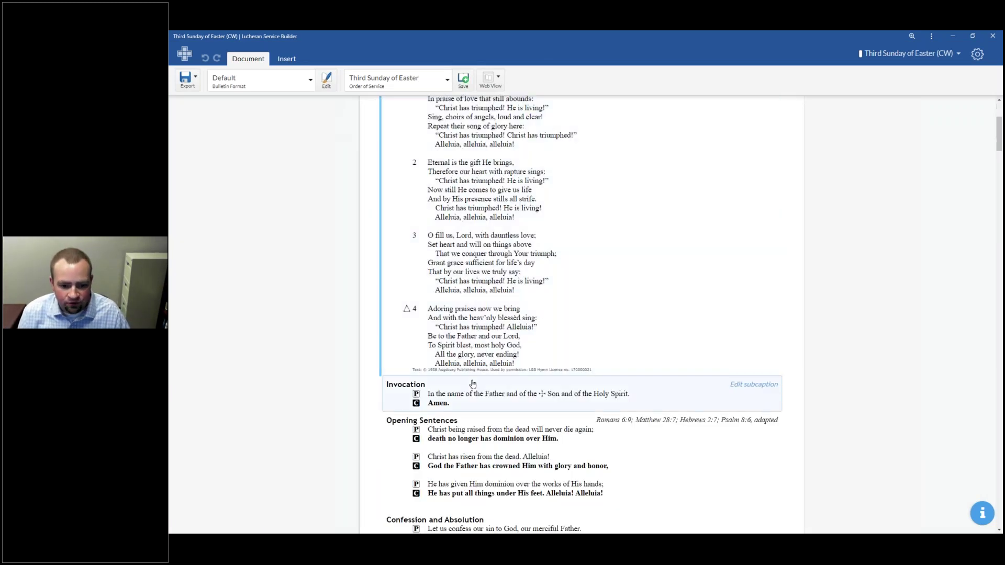
scroll(472, 384, "up", 1)
scroll(460, 377, "down", 5)
scroll(421, 360, "up", 6)
scroll(419, 359, "up", 1)
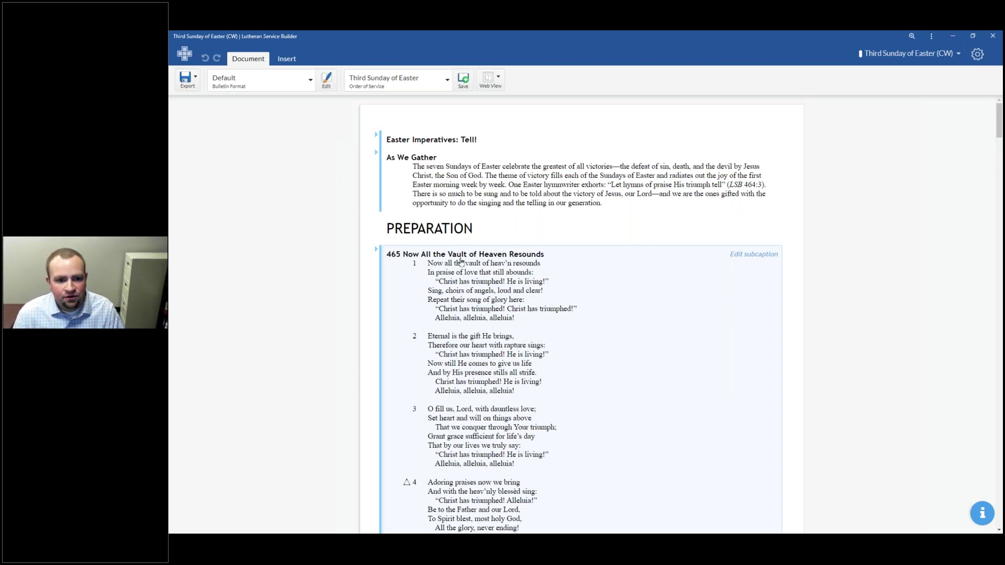
left_click(376, 138)
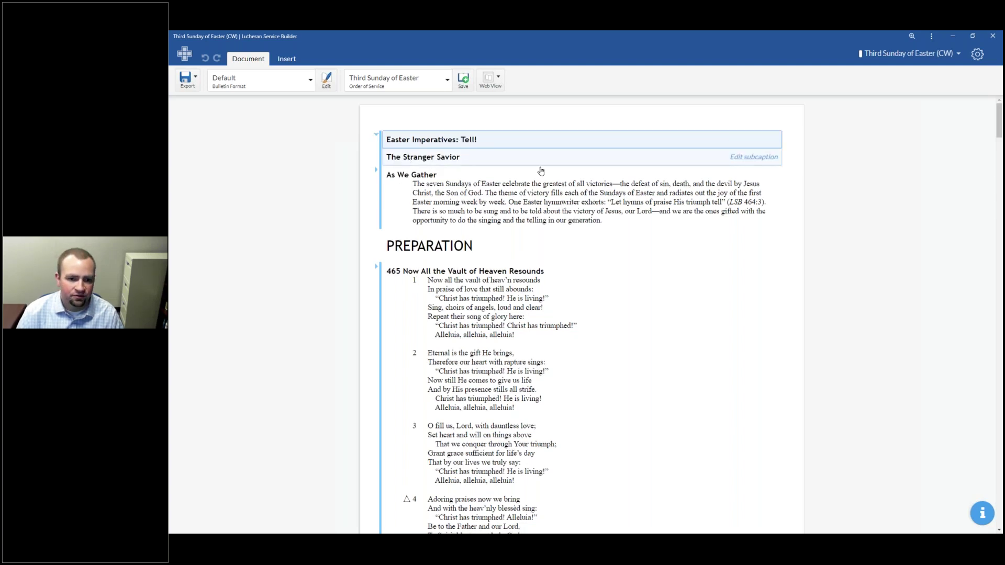
left_click(454, 157)
left_click(389, 148)
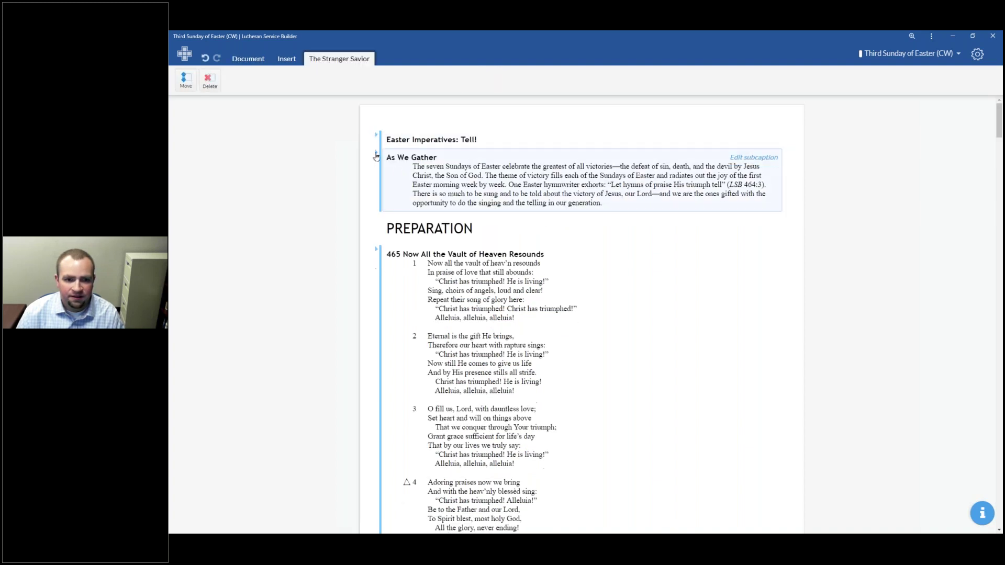
Step: Review the As We Gather alternatives, then choose and select Hear This Promise Now Come True as the opening hymn
left_click(376, 154)
left_click(377, 154)
left_click(376, 154)
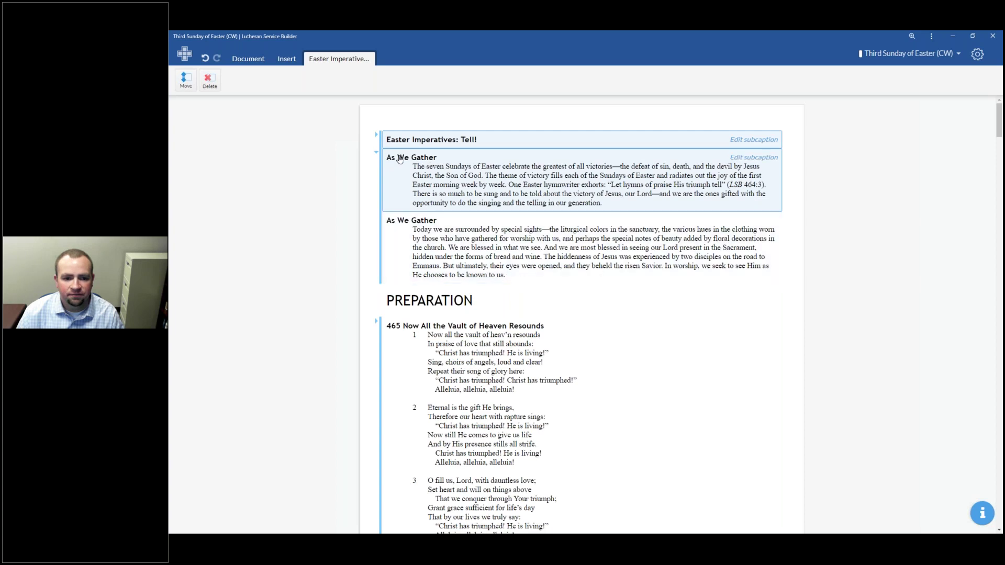
scroll(473, 234, "down", 3)
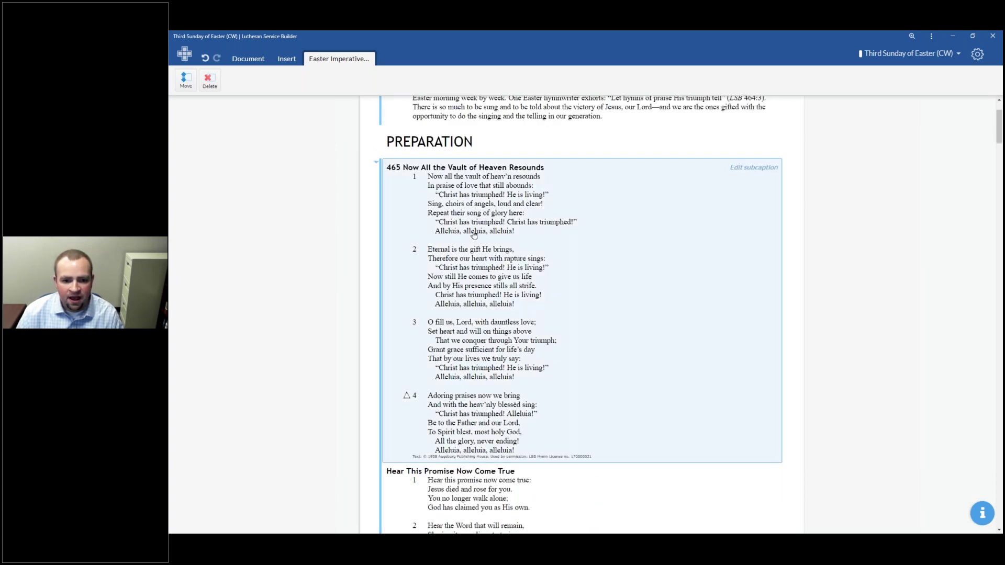
scroll(474, 235, "down", 1)
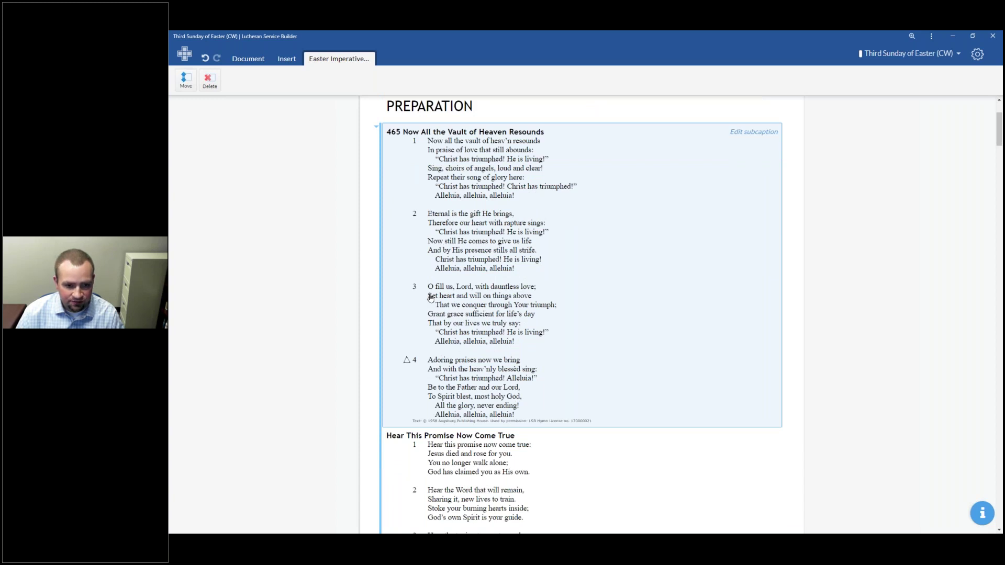
scroll(523, 344, "down", 2)
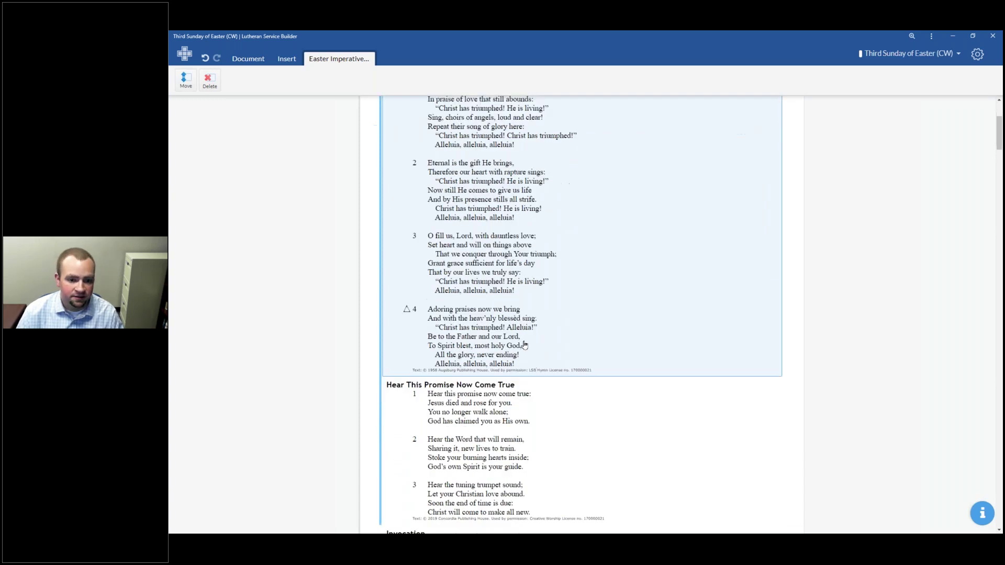
left_click(523, 344)
left_click(488, 275)
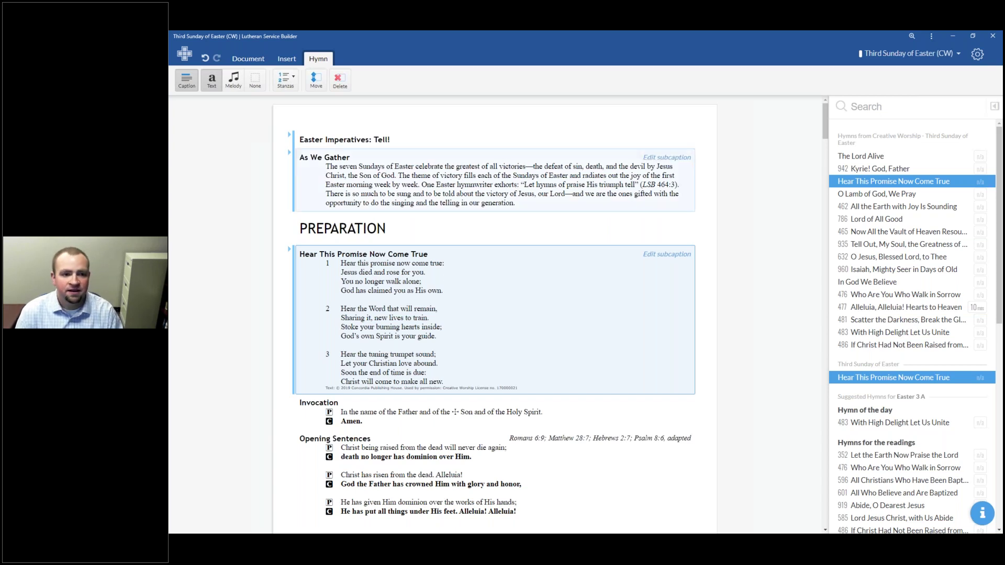
Step: Switch Hear This Promise Now Come True to Melody display and scroll down to the readings
left_click(236, 84)
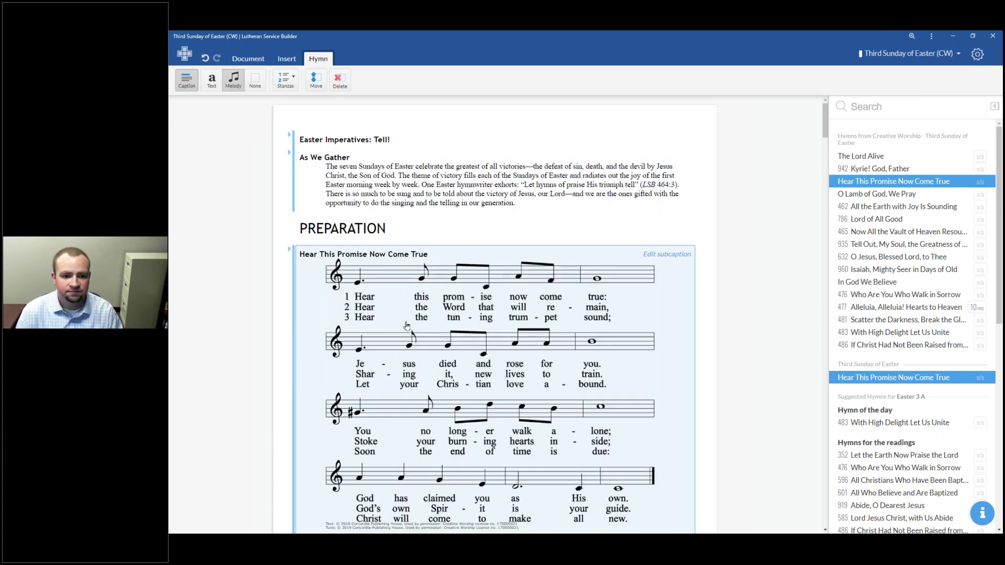
scroll(400, 321, "down", 1)
scroll(401, 321, "down", 6)
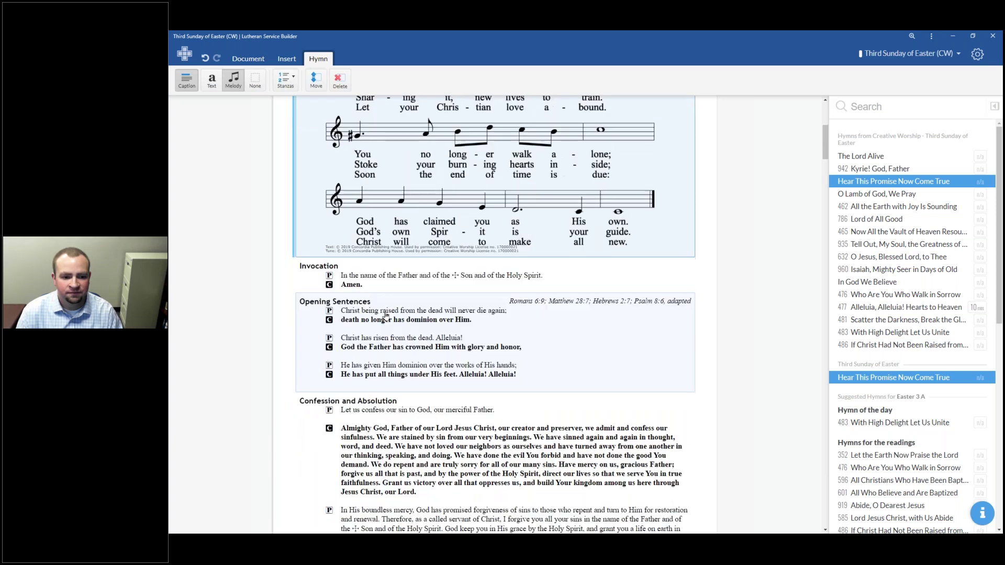
scroll(377, 313, "down", 3)
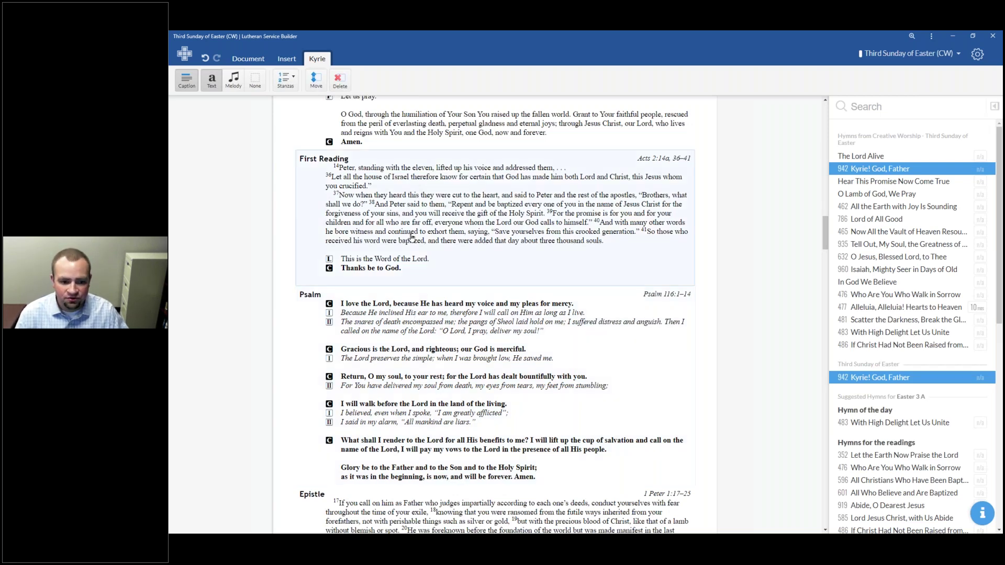
scroll(413, 257, "down", 3)
scroll(413, 256, "up", 20)
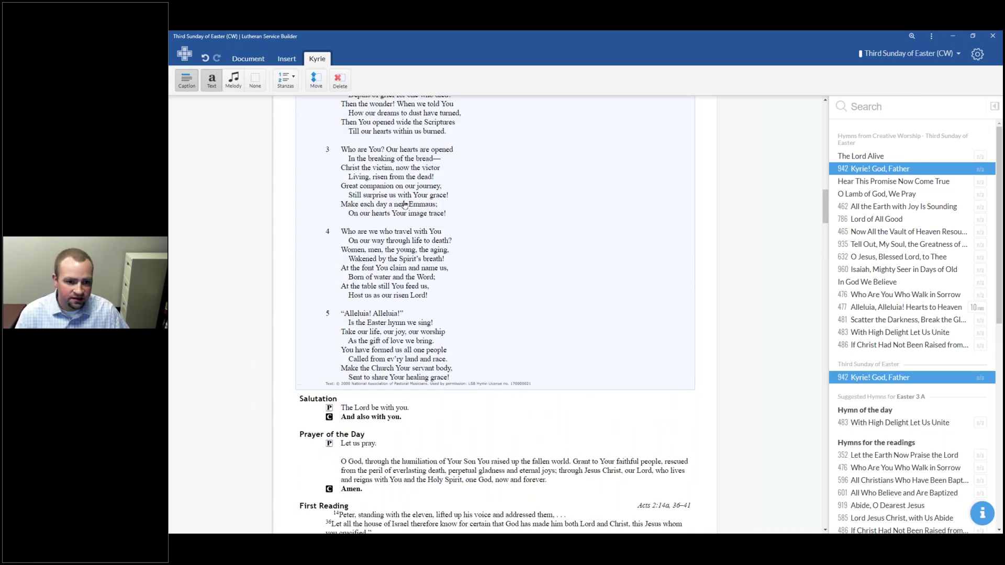
scroll(432, 327, "up", 8)
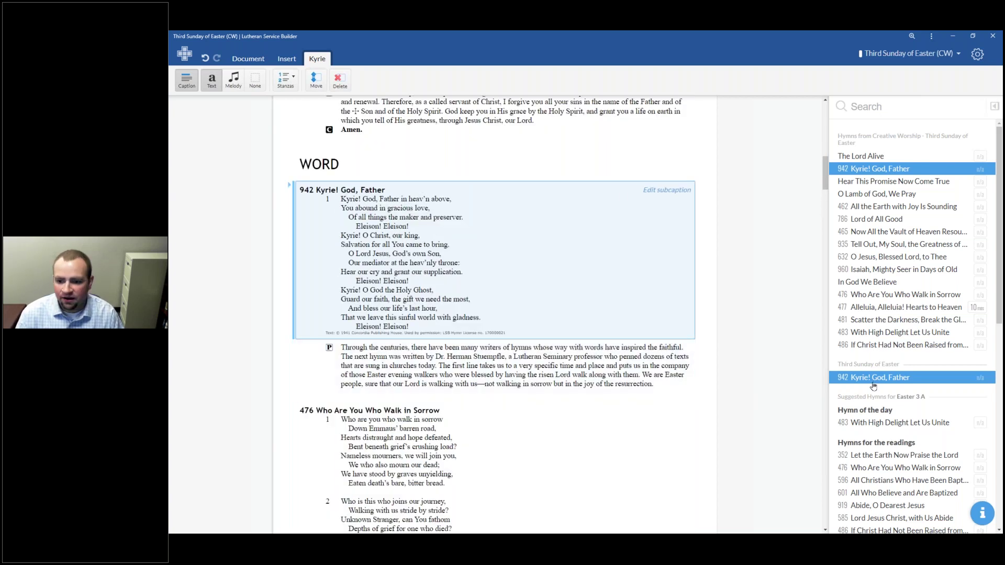
scroll(977, 528, "down", 5)
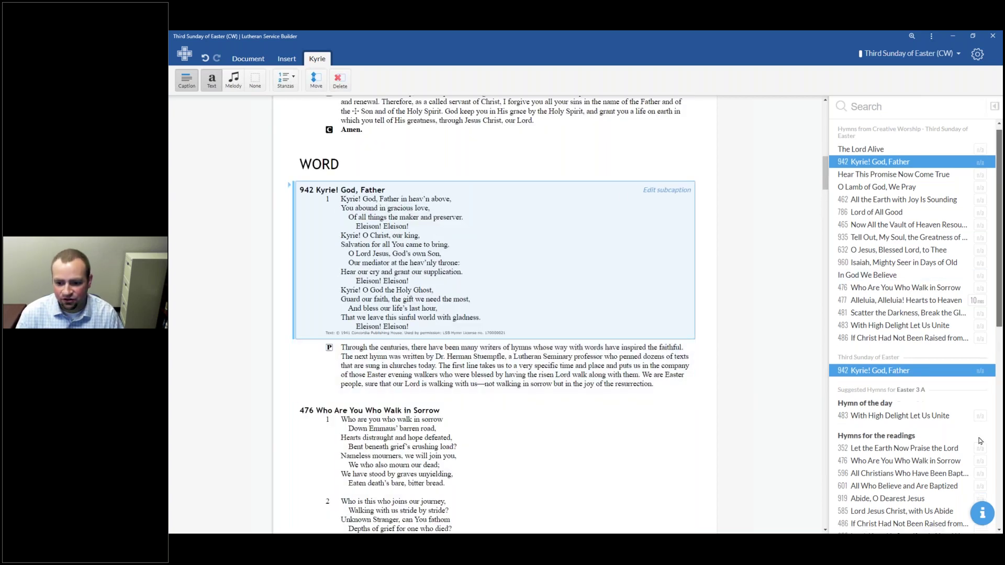
scroll(978, 528, "down", 2)
scroll(883, 350, "up", 7)
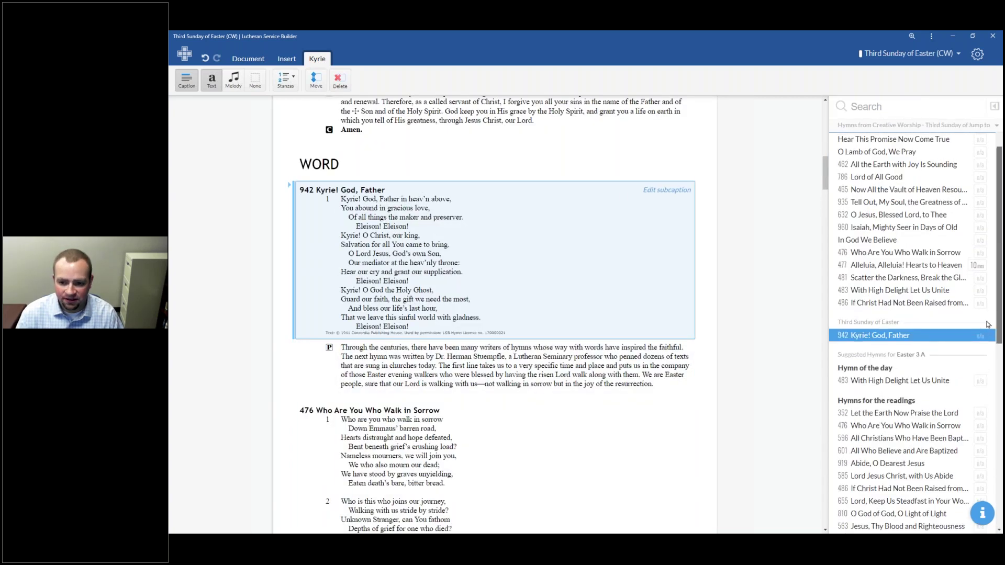
scroll(377, 274, "up", 12)
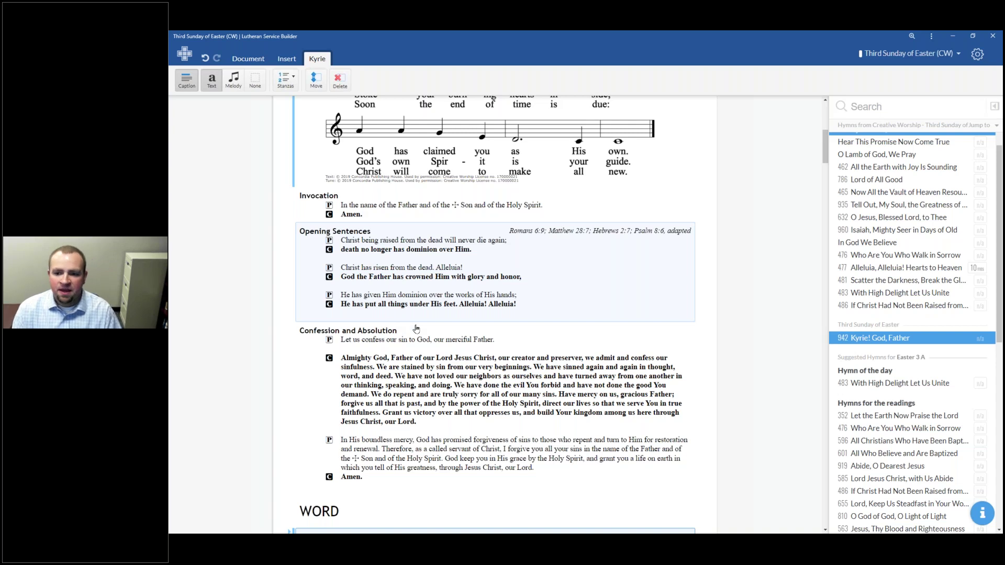
scroll(416, 328, "up", 6)
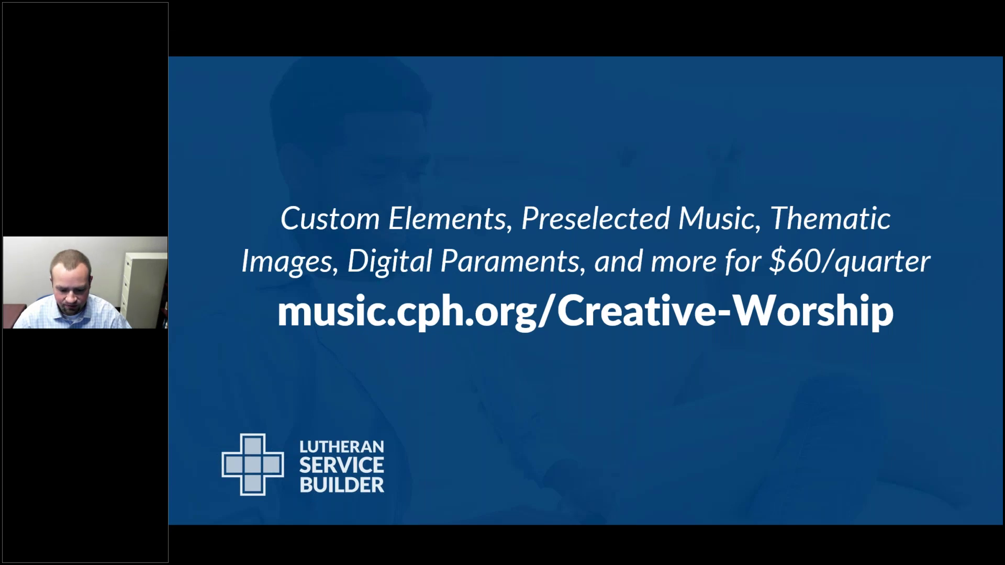
key("alt+Tab")
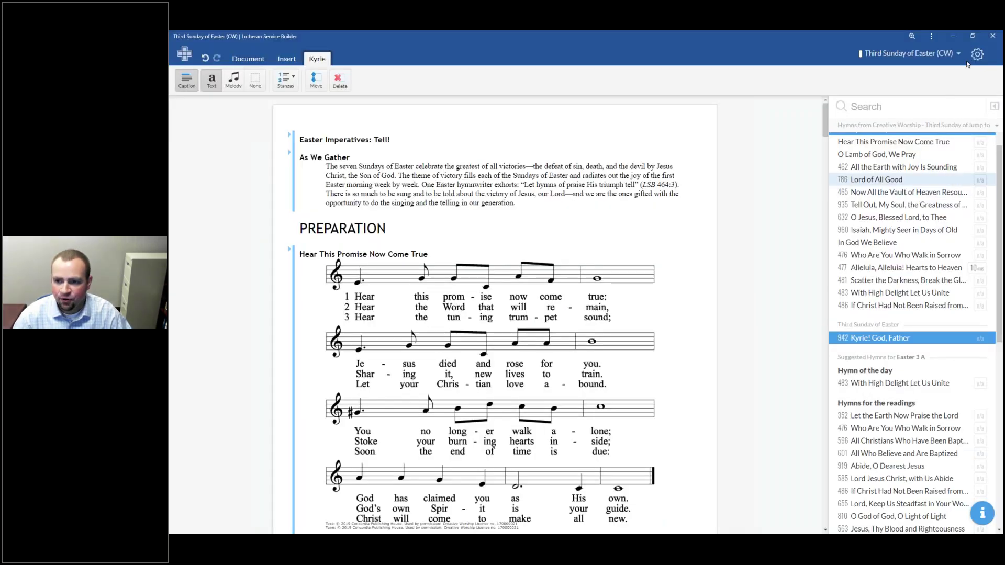
left_click(976, 54)
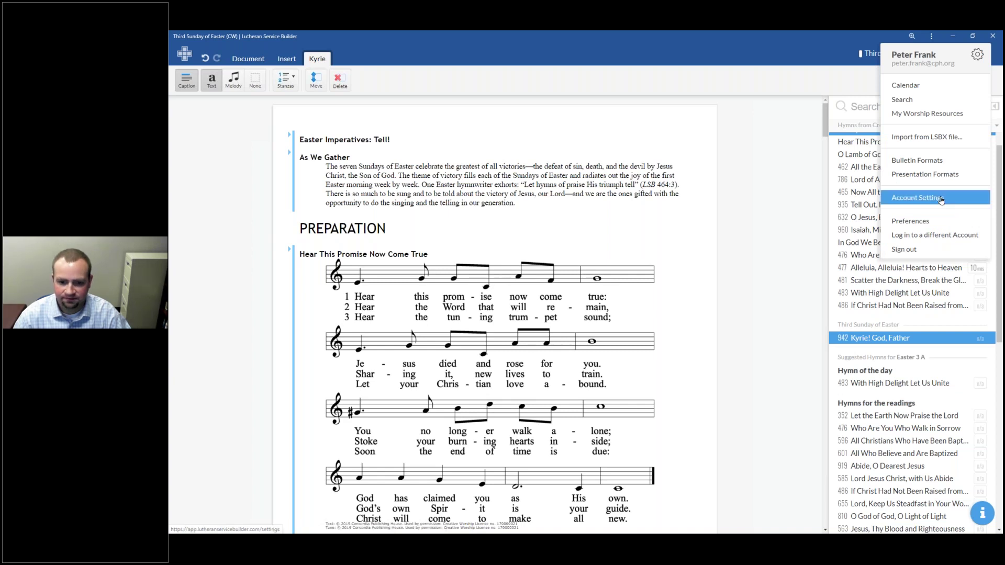
Step: In account settings, add a Let Us Pray subscription included automatically and in search, then save
left_click(941, 198)
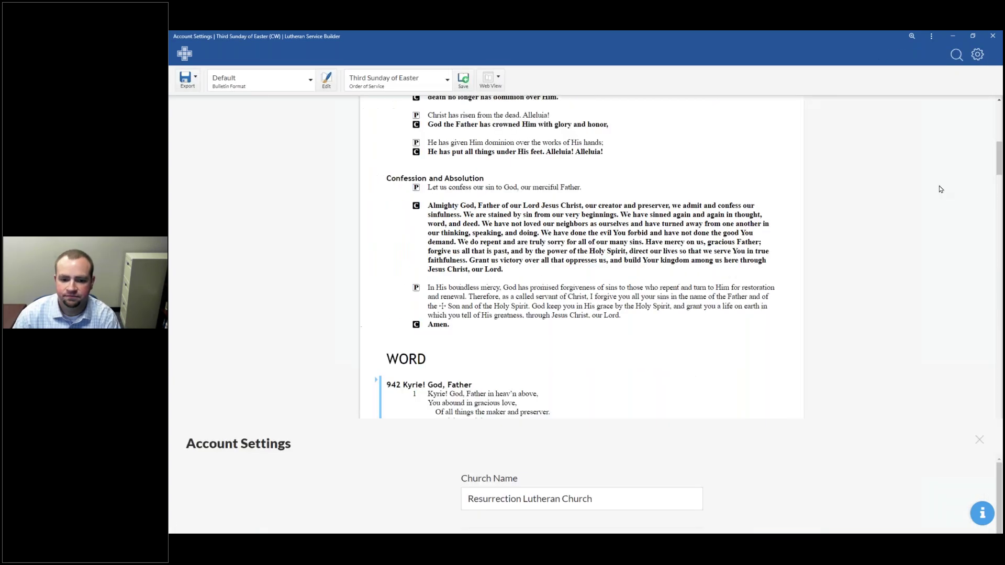
scroll(711, 199, "down", 4)
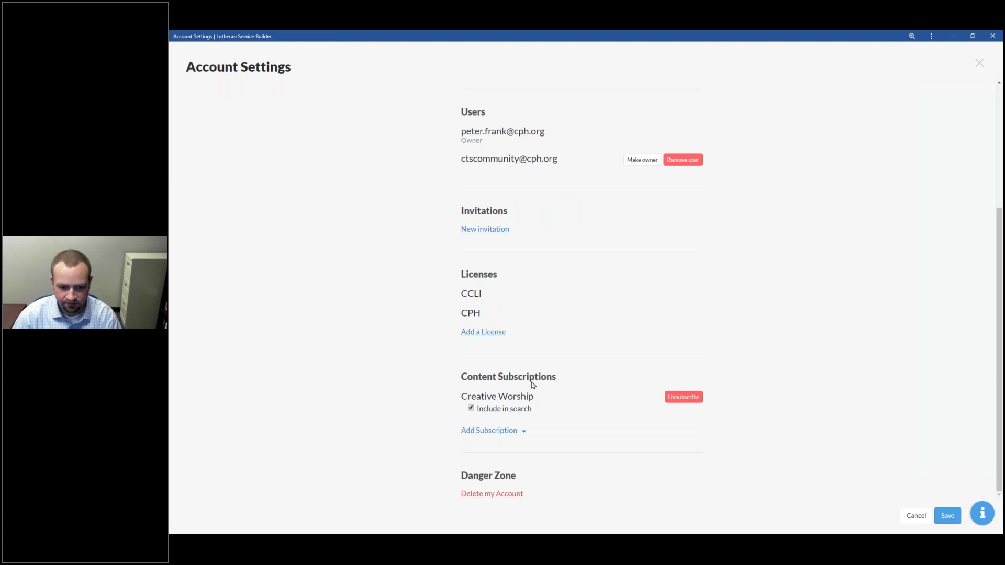
left_click(524, 432)
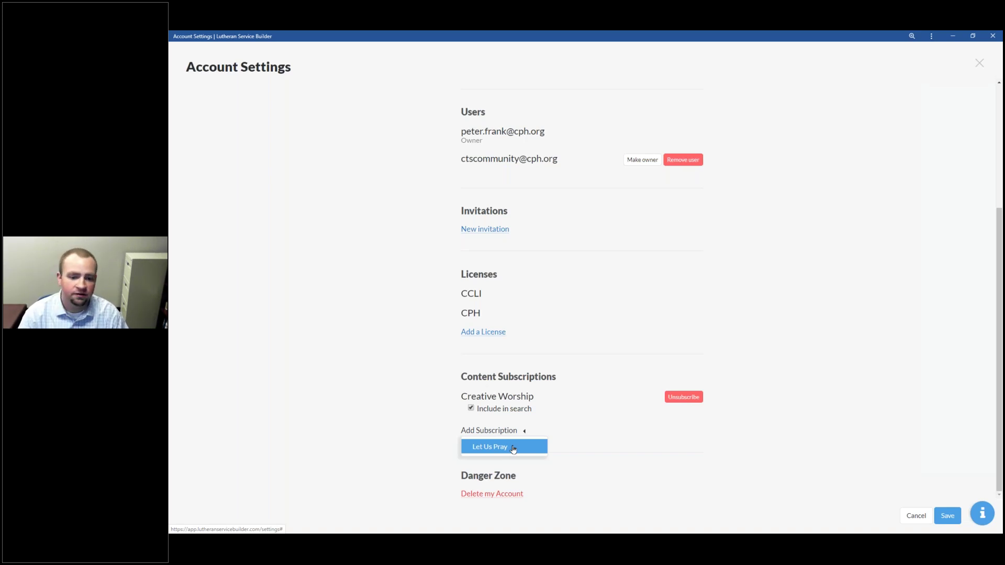
left_click(511, 448)
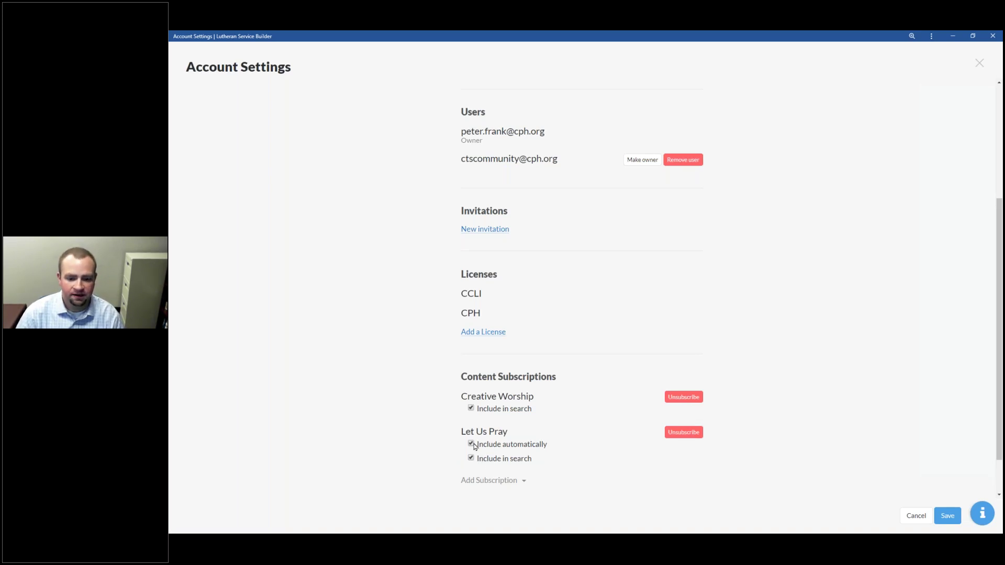
left_click(937, 515)
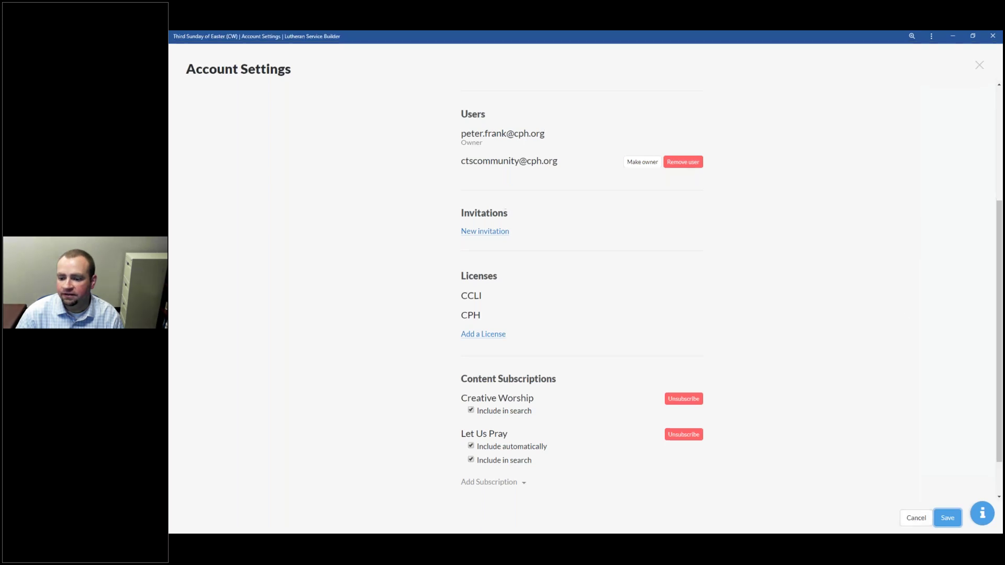
left_click(978, 65)
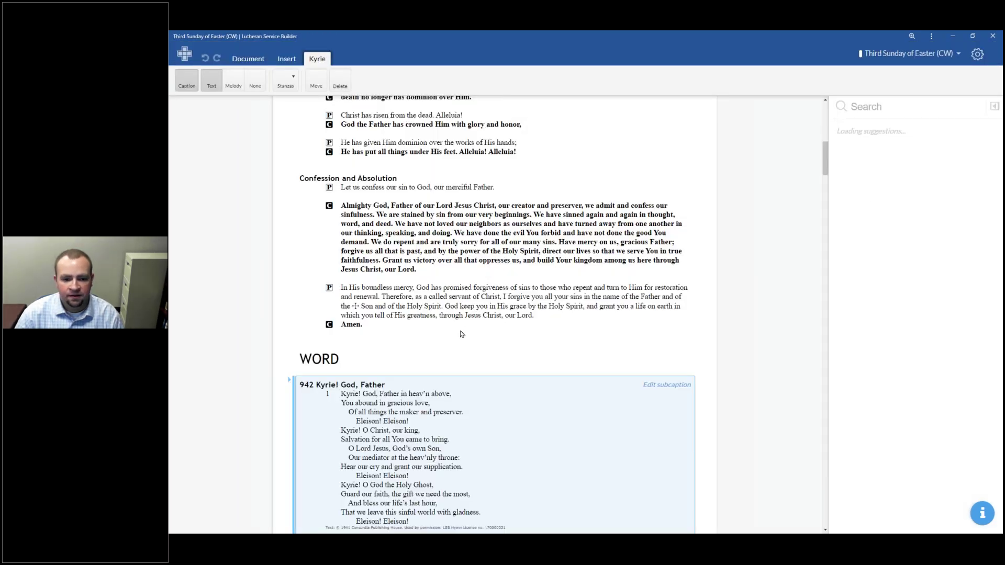
Step: Swap the Prayer of the Church for the Let Us Pray prayer for Easter 3, Apr 26, 2020
scroll(461, 334, "down", 20)
scroll(448, 367, "down", 20)
scroll(439, 375, "down", 5)
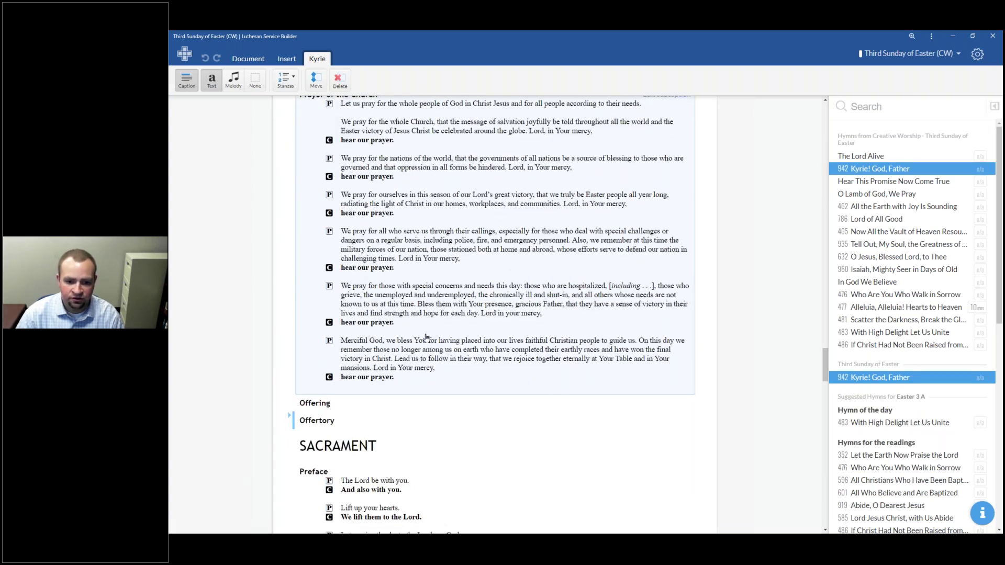
left_click(442, 288)
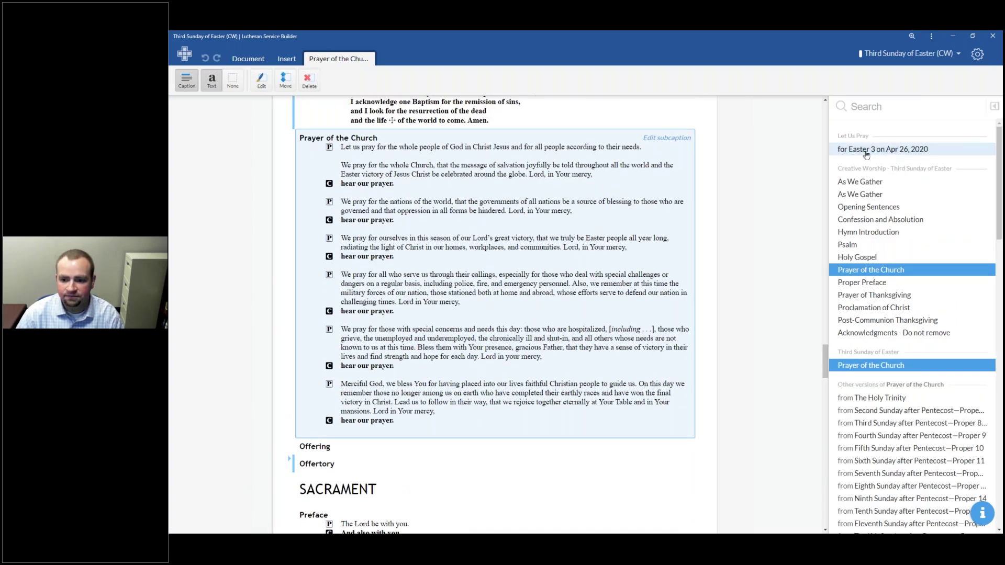
left_click(866, 153)
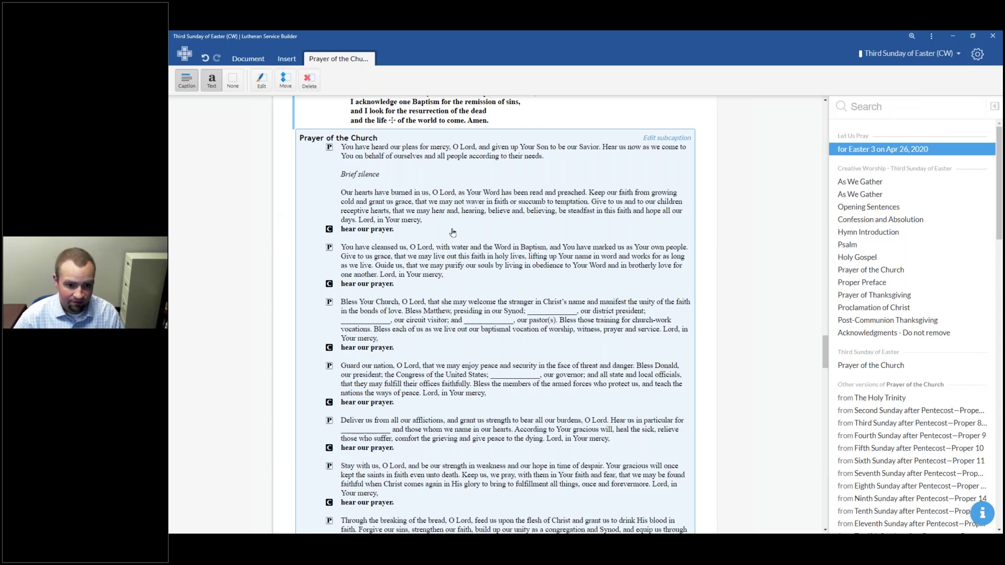
Step: Open the new Prayer of the Church's text for editing in My Prayers
scroll(453, 232, "down", 1)
scroll(453, 232, "down", 2)
right_click(442, 188)
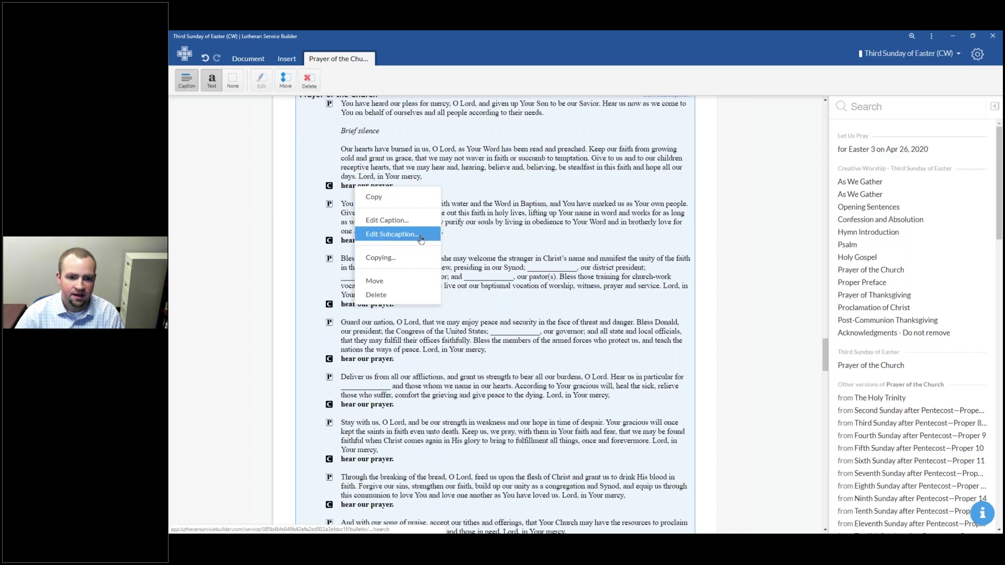
scroll(433, 245, "up", 1)
left_click(414, 268)
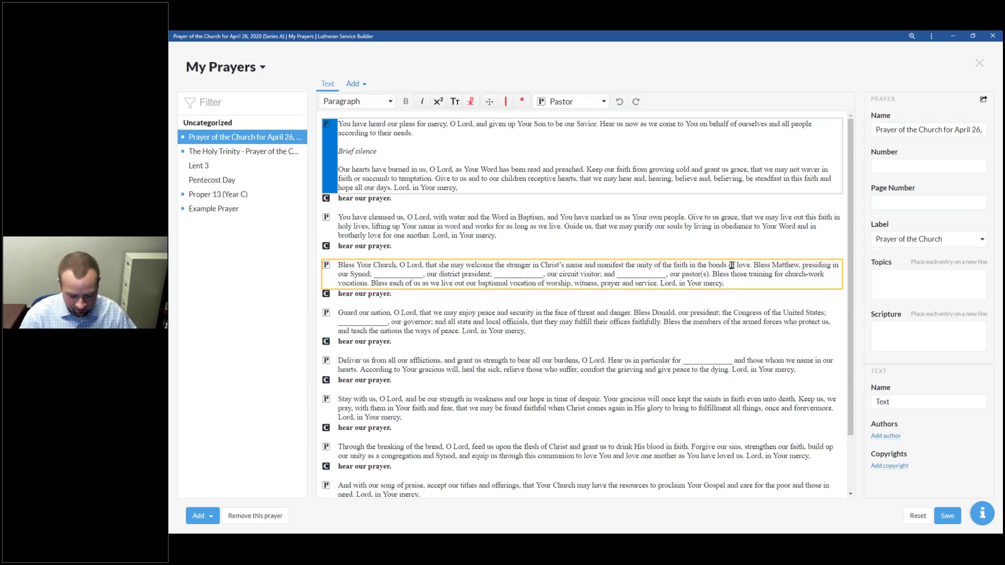
Step: Fill in the synod president's name, select the district president blank, and save the prayer
left_click(482, 297)
type("Lee")
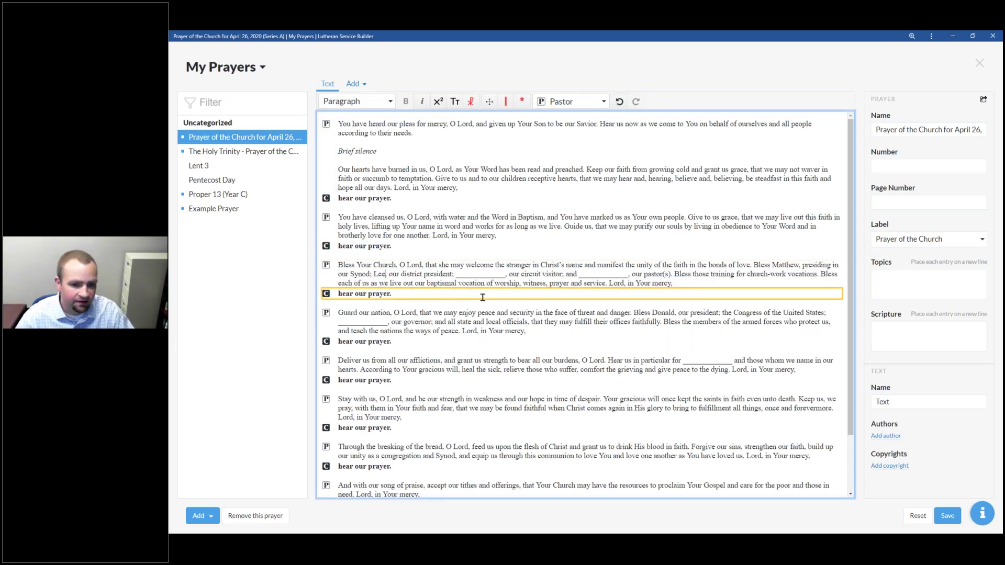
double_click(486, 275)
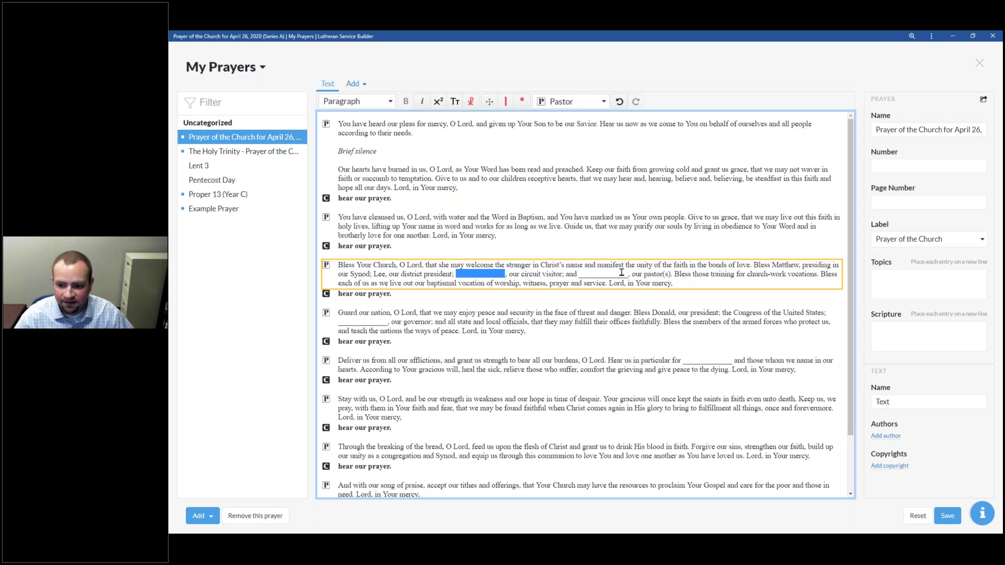
left_click(947, 515)
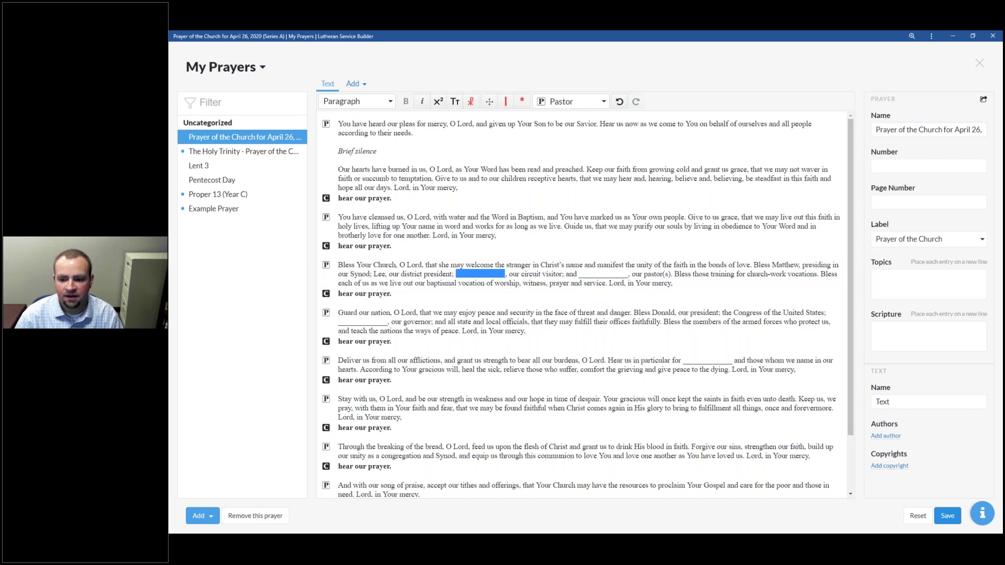
left_click(546, 181)
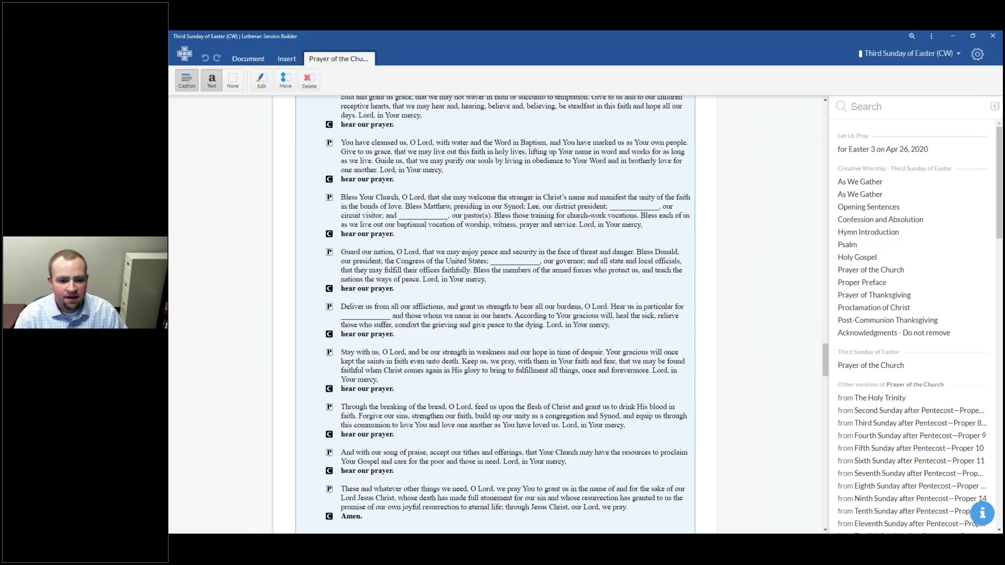
Step: Scroll up and down through the service's Prayer of the Church to review it
scroll(423, 332, "down", 3)
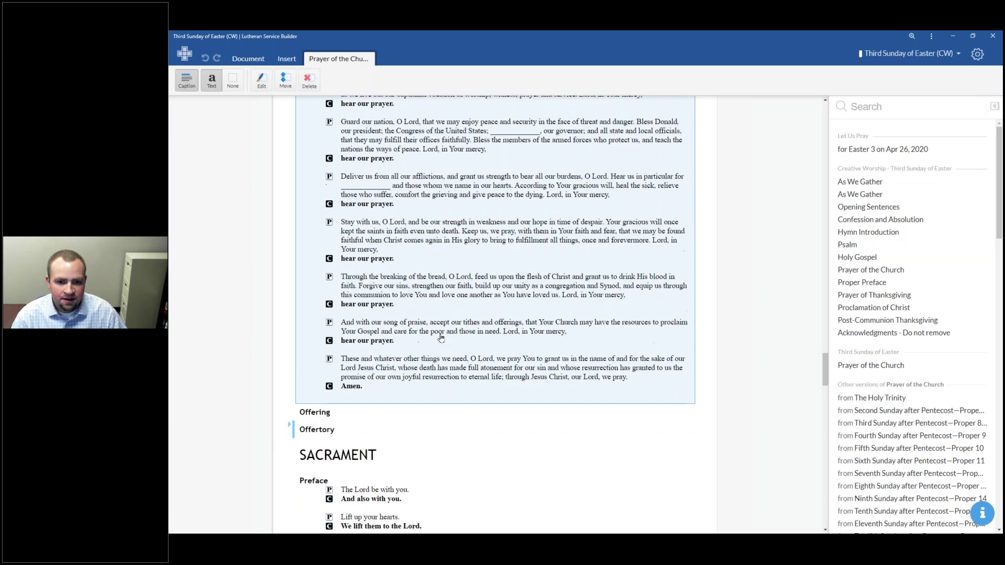
scroll(433, 357, "up", 6)
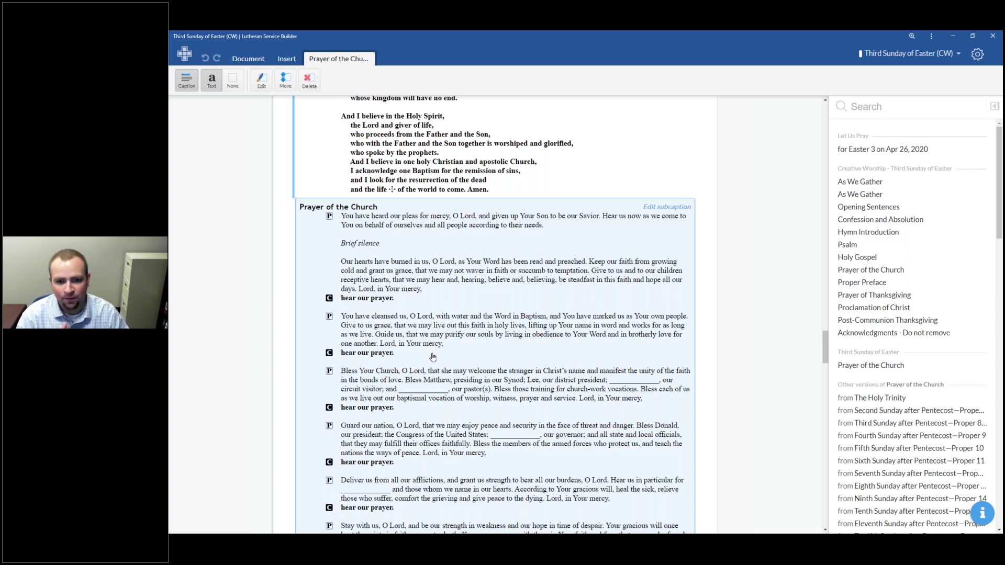
scroll(400, 353, "up", 2)
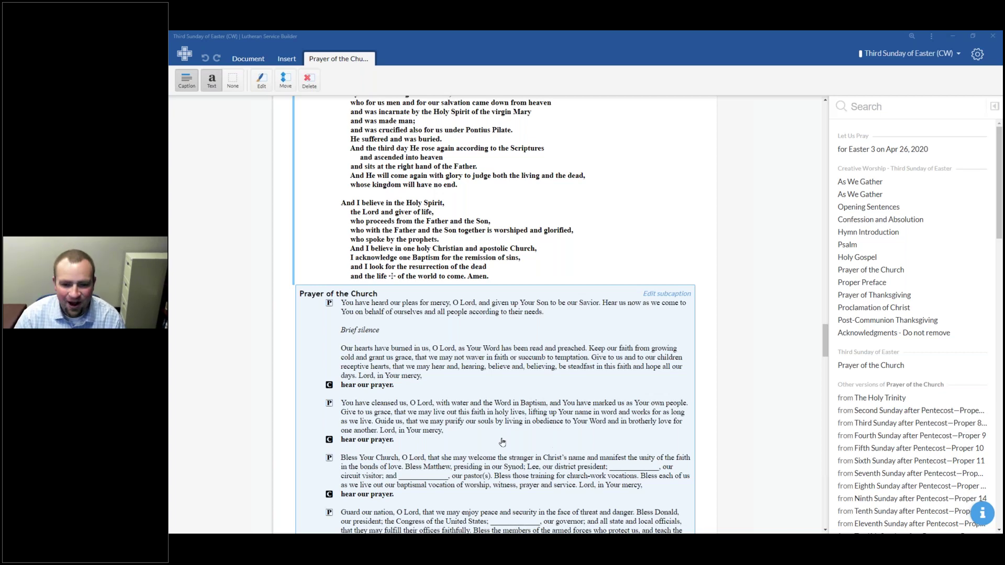
scroll(491, 384, "down", 3)
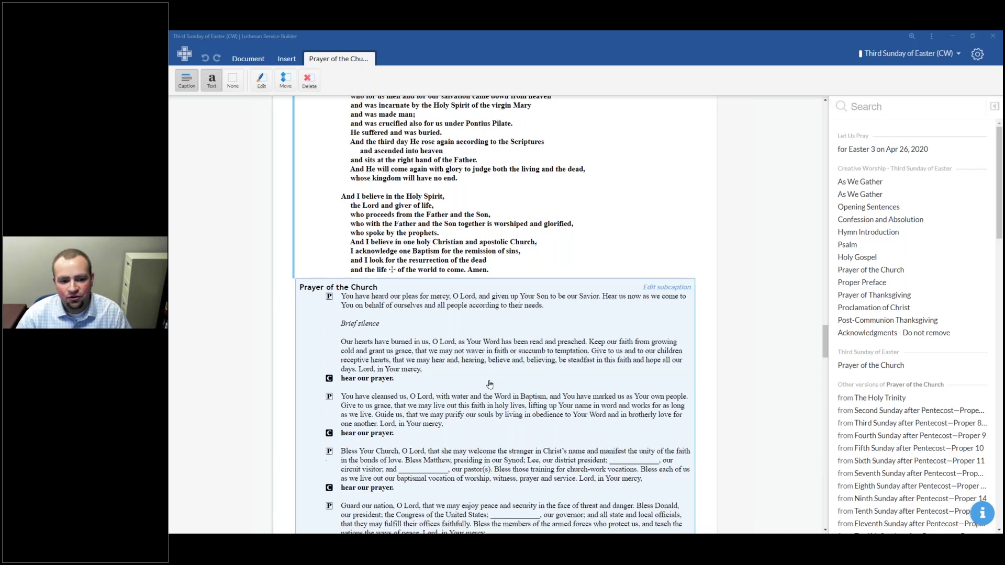
scroll(376, 477, "up", 9)
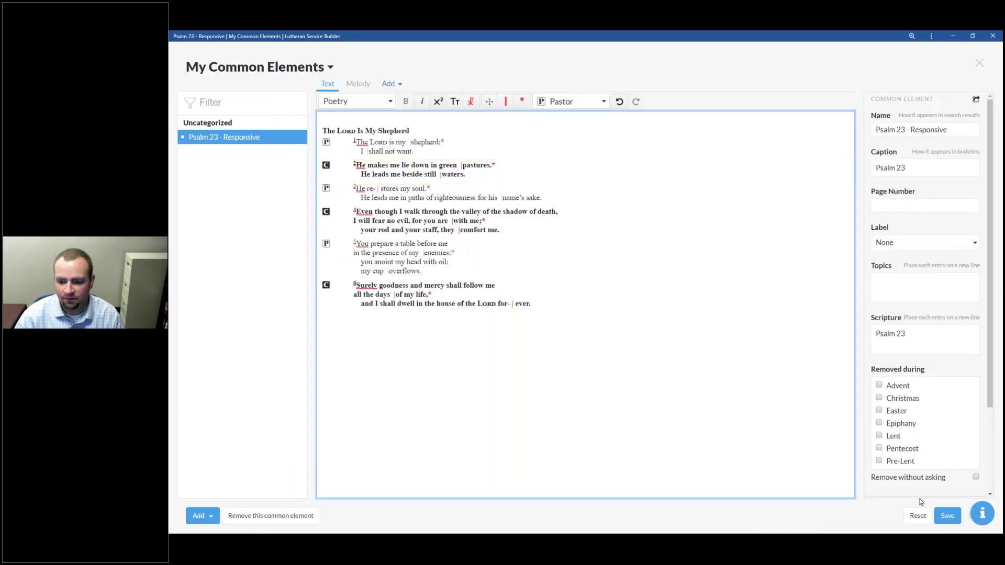
Step: Save Psalm 23 - Responsive, copy its share URL, and switch to Chrome
left_click(951, 516)
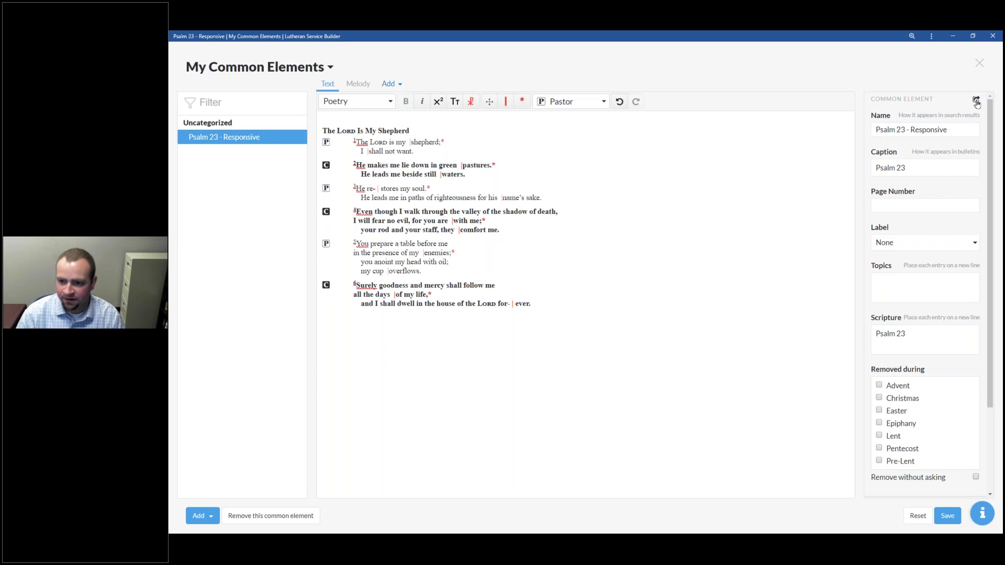
left_click(976, 102)
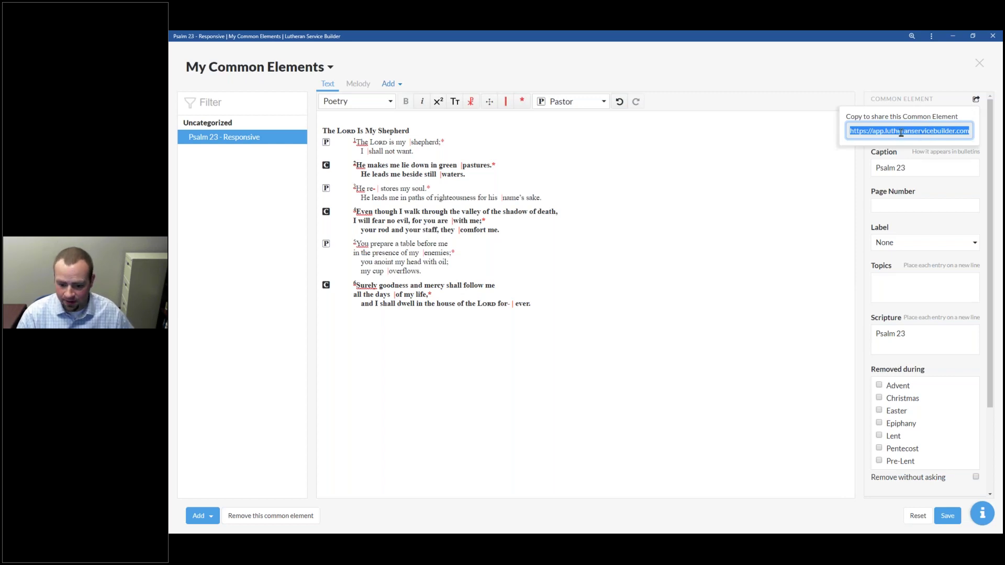
key("alt+Tab")
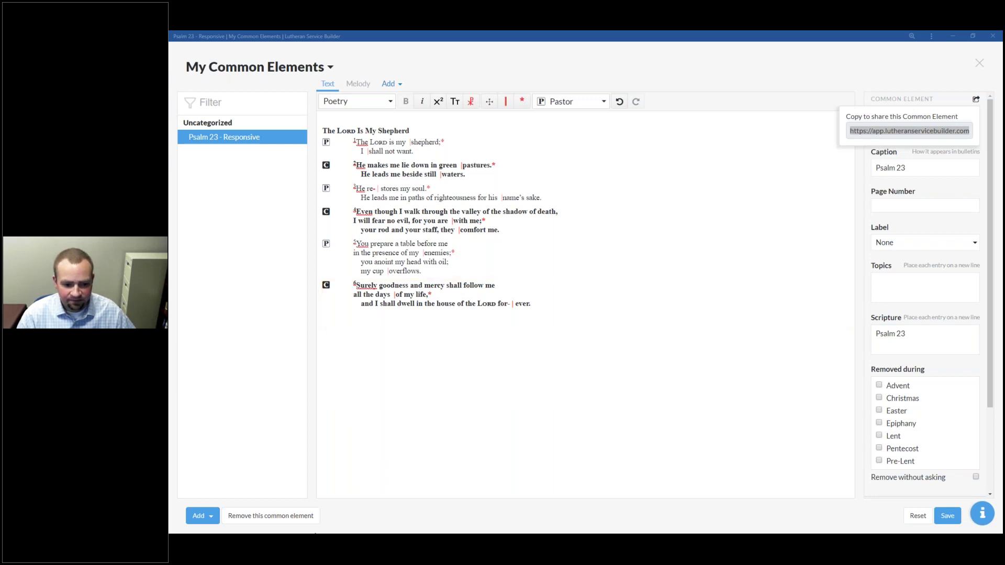
key("alt+Tab")
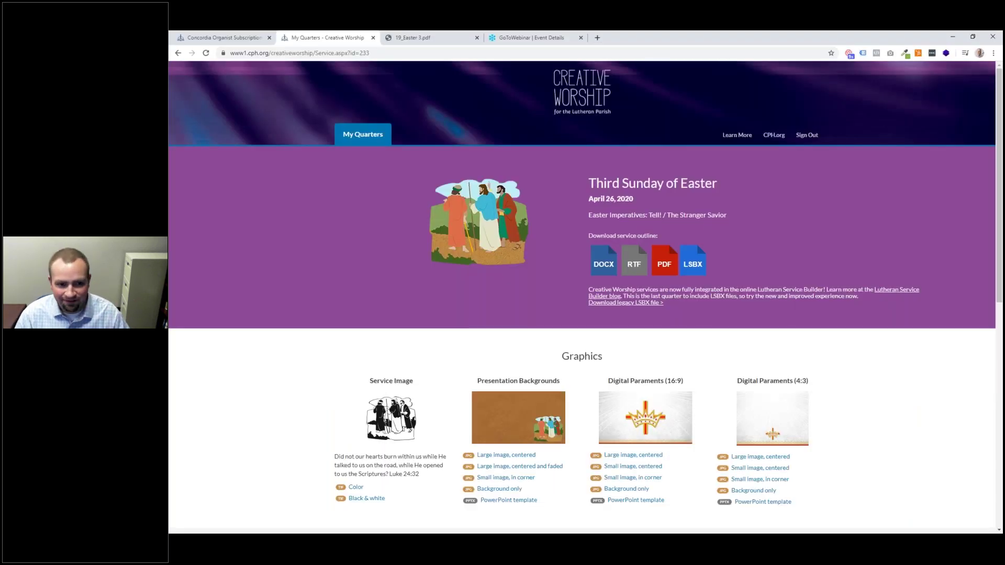
Step: Paste the copied Psalm 23 share URL into the address bar and load it
left_click(429, 52)
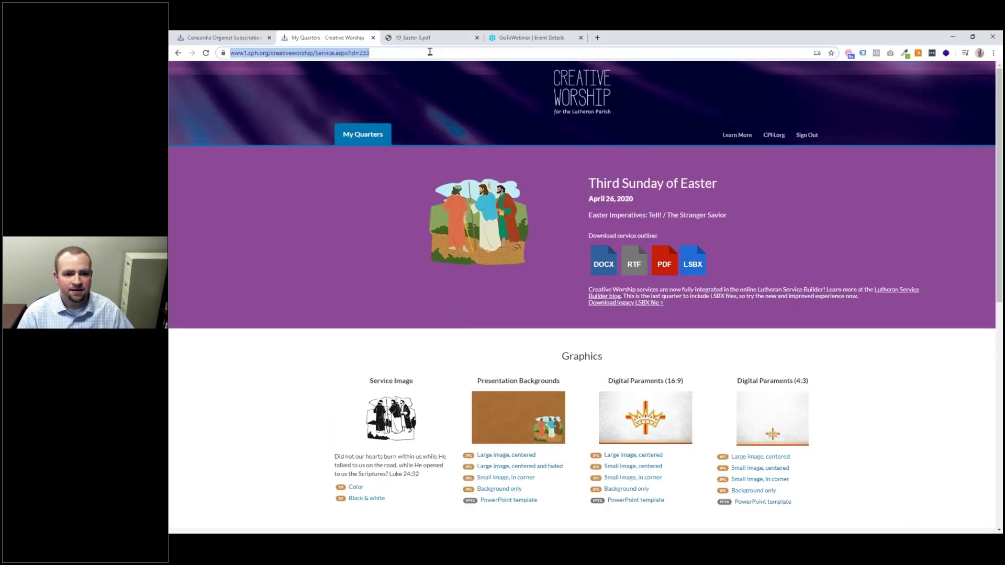
key("Return")
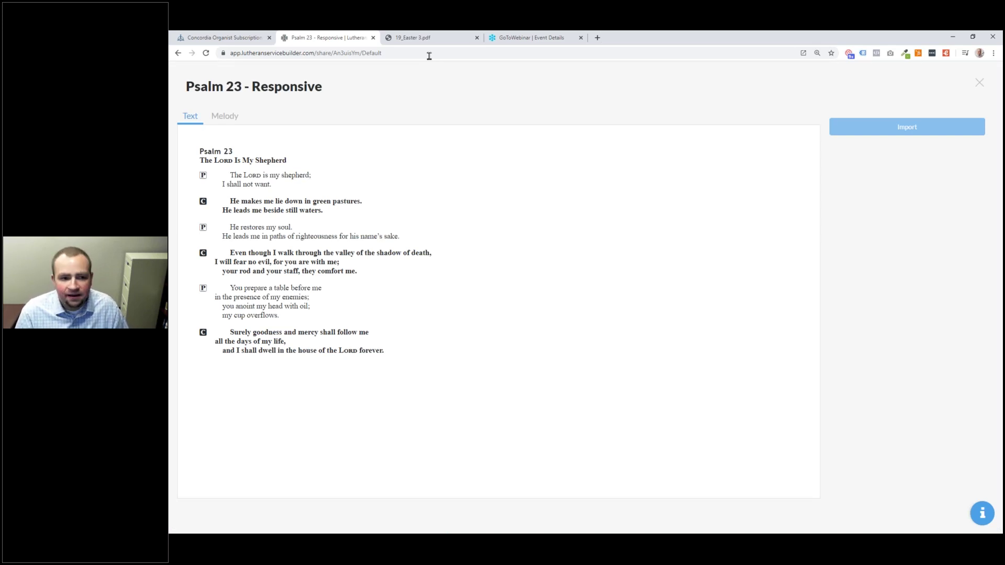
Step: Preview the shared psalm's melody and text, try Import, then return to Lutheran Service Builder
left_click(226, 118)
left_click(190, 116)
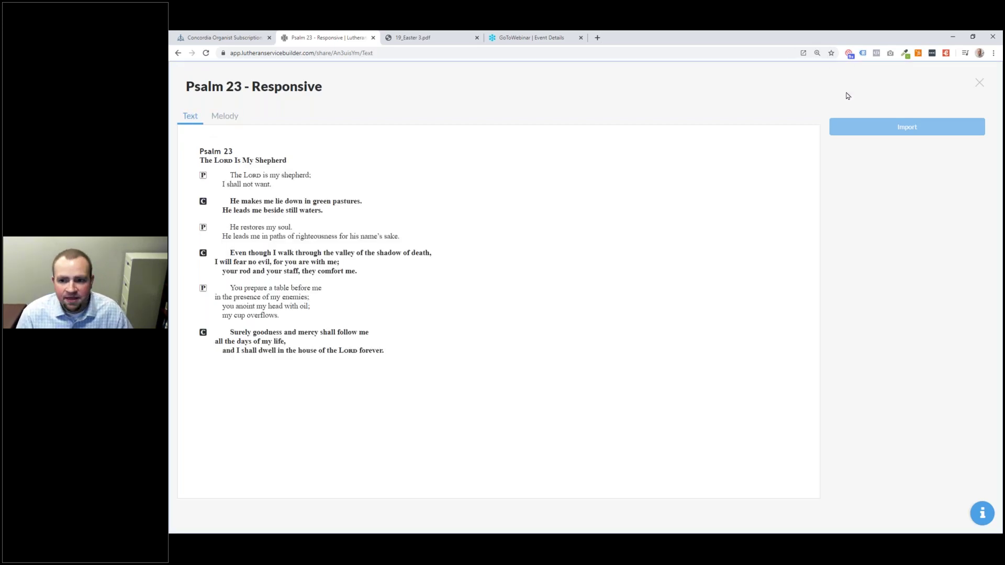
left_click(976, 120)
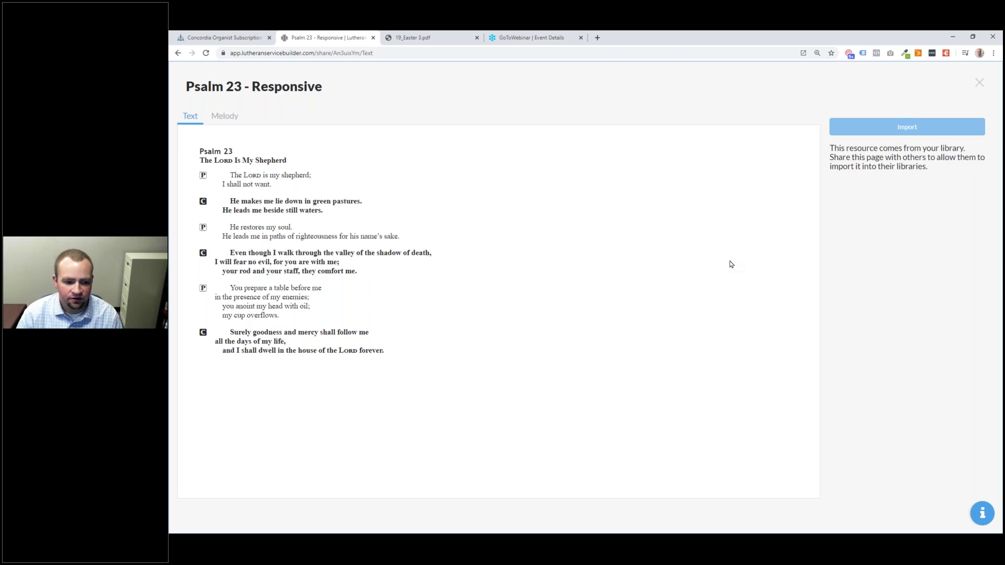
key("alt+Tab")
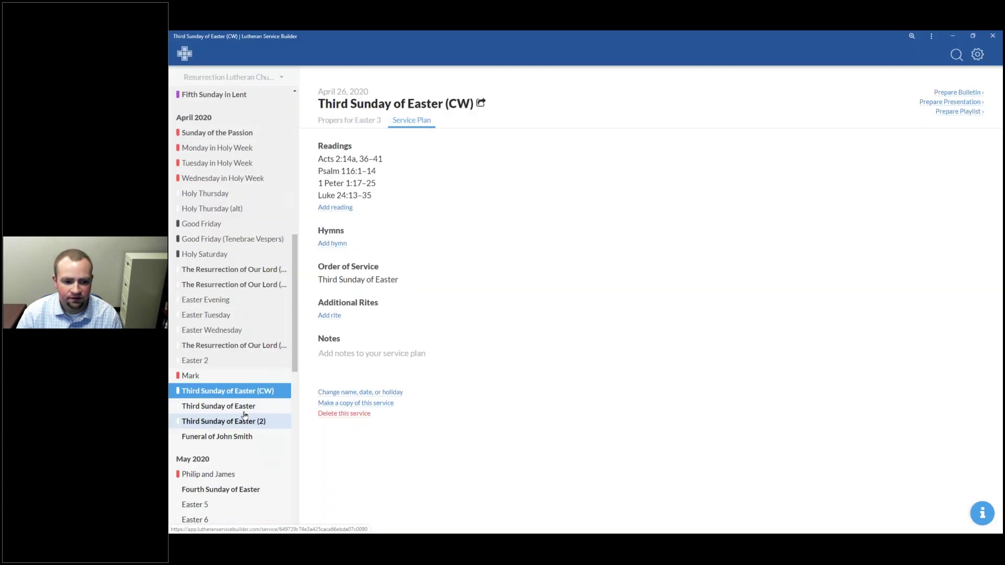
Step: Open the Third Sunday of Easter (2) plan, copy its share link, and dismiss the popup
left_click(246, 422)
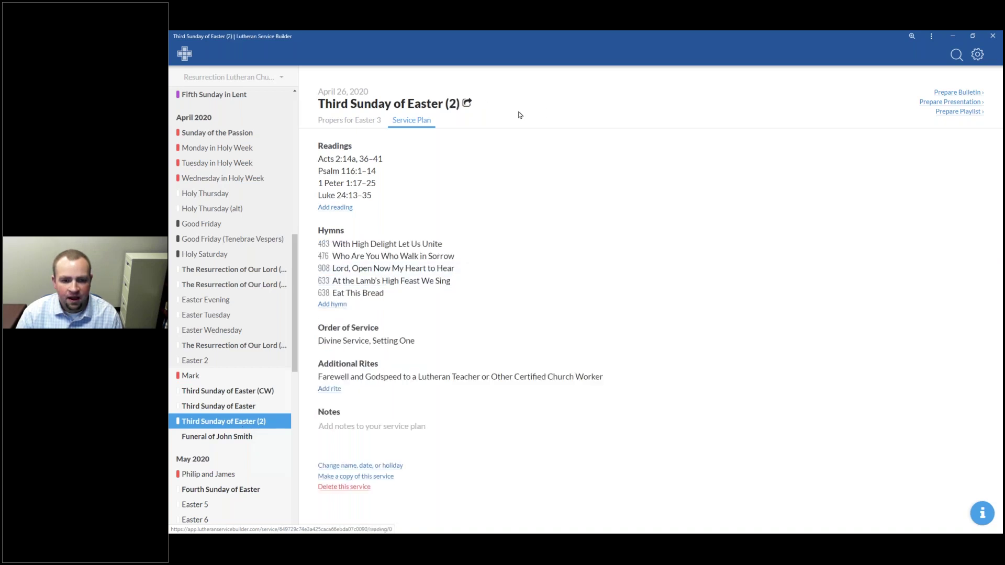
left_click(466, 105)
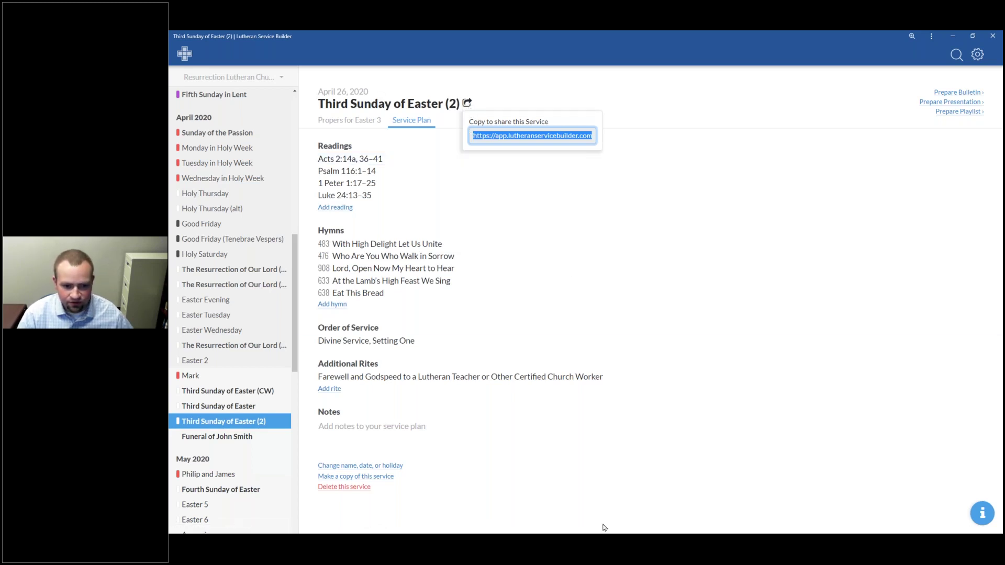
key("alt+Tab")
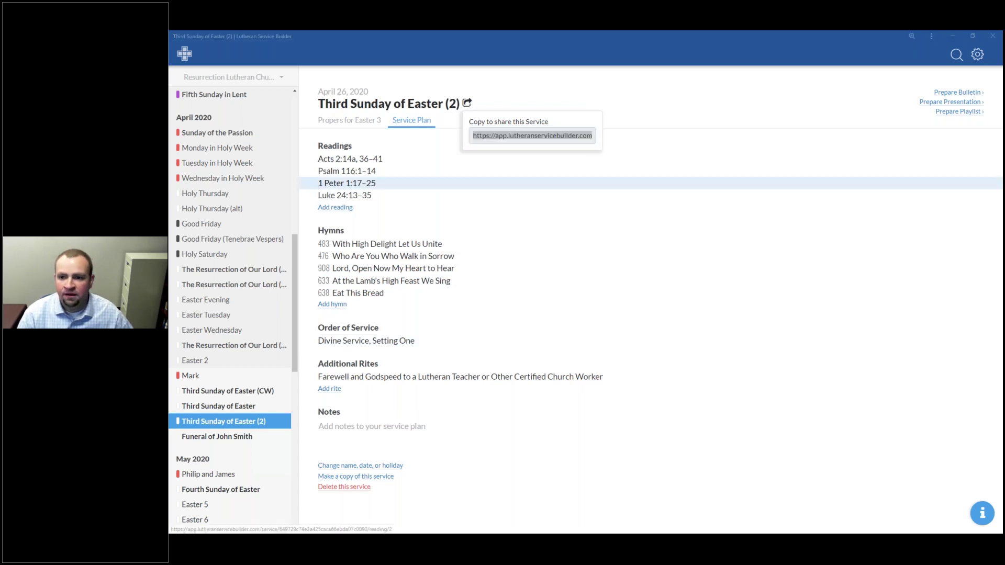
left_click(836, 80)
left_click(977, 54)
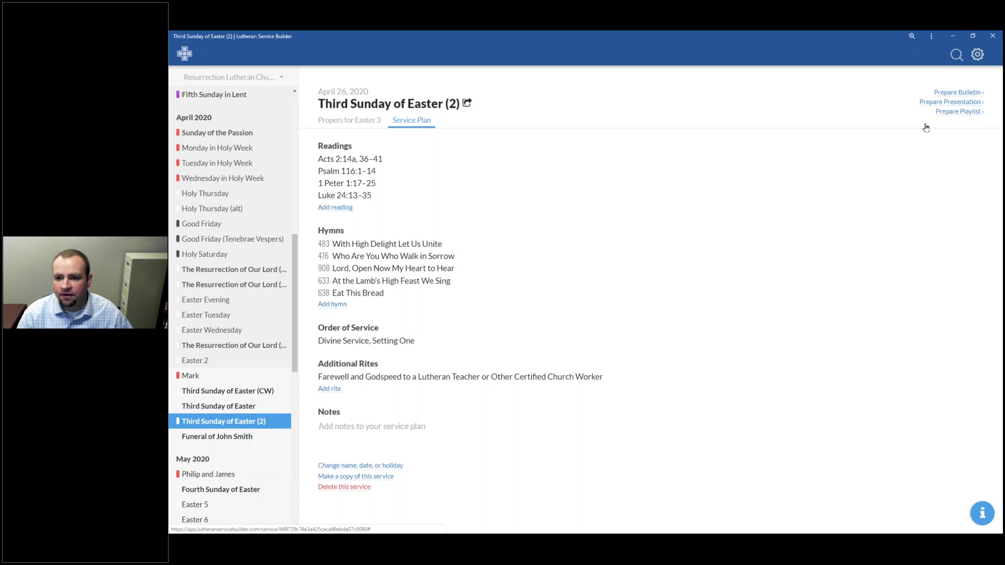
mouse_move(931, 110)
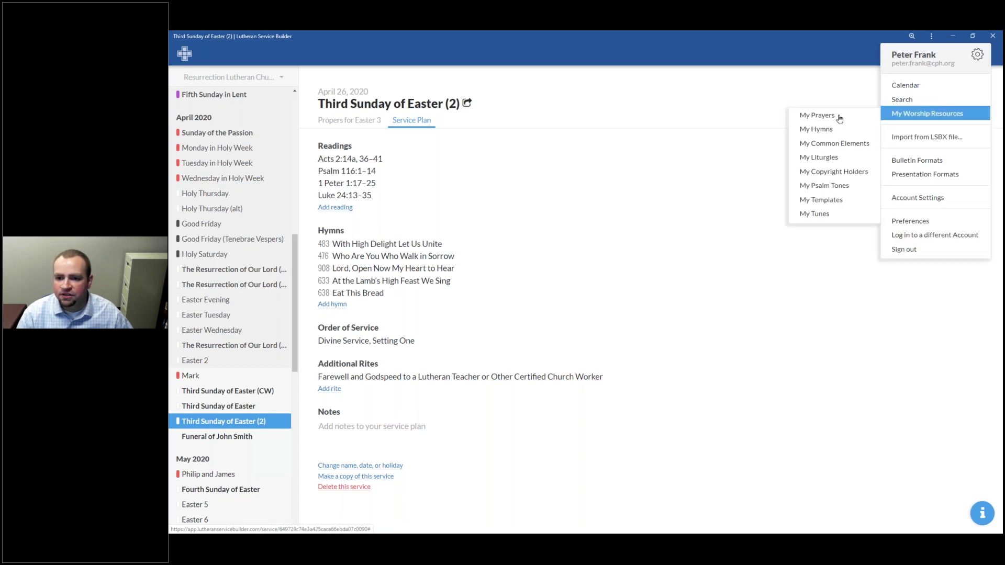
Step: Open the DS1 group's Divine Service, Setting One liturgy in My Liturgies and copy its share link
left_click(823, 158)
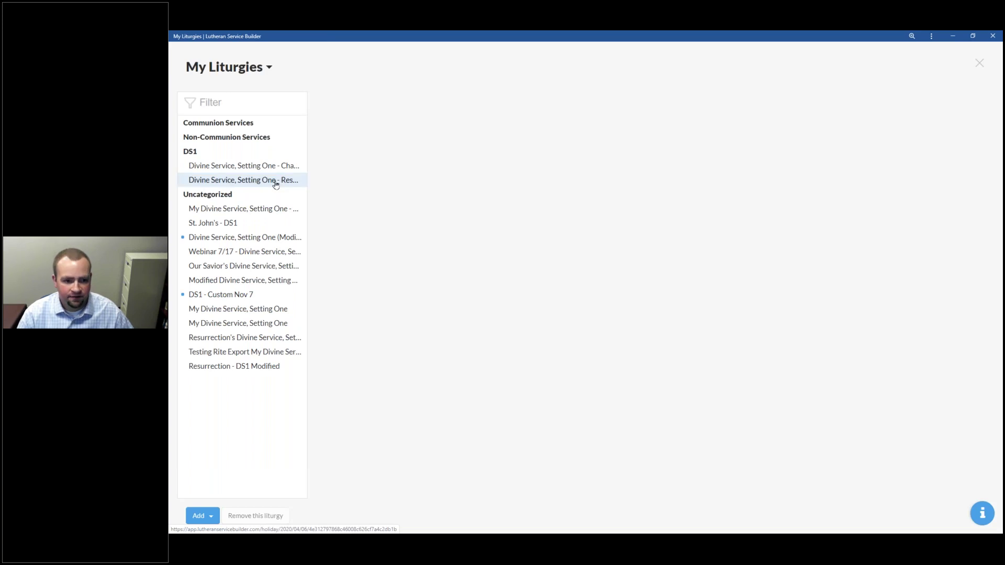
left_click(303, 179)
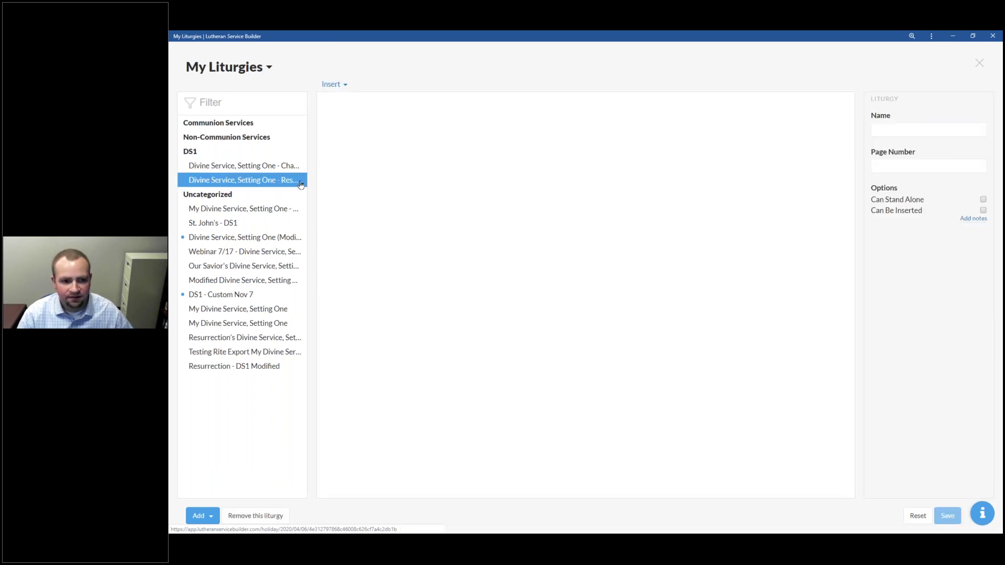
left_click(195, 180)
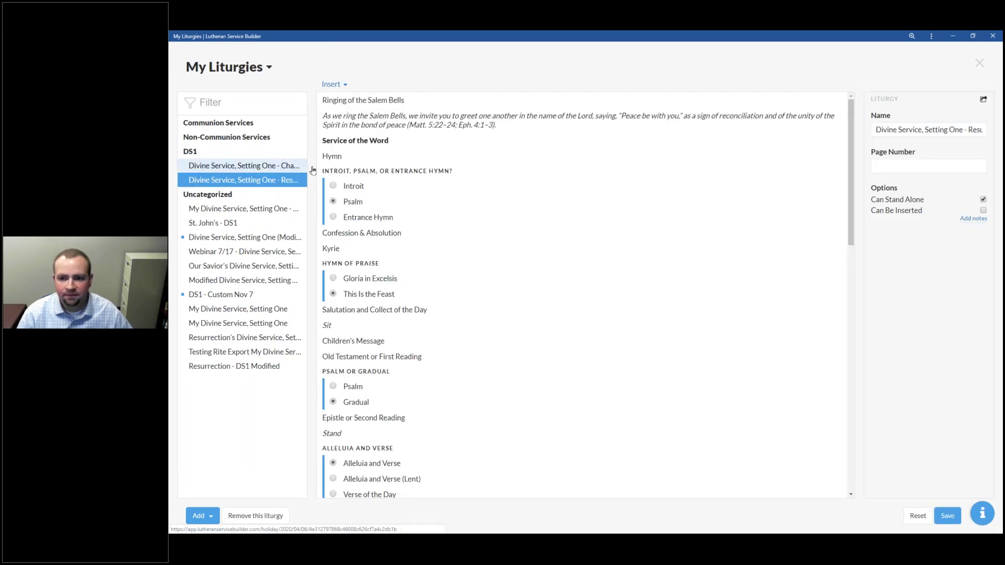
left_click(983, 99)
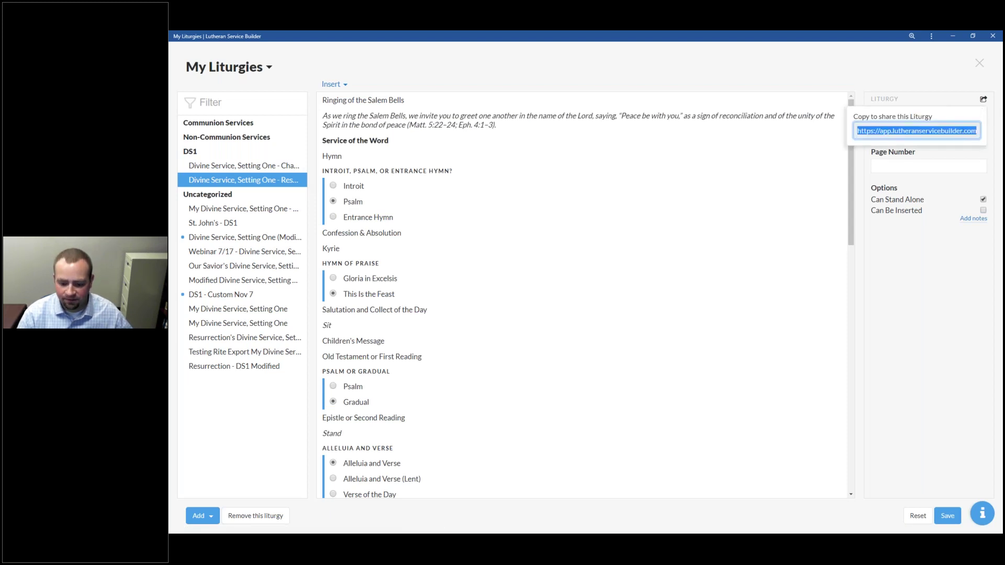
key("alt+Tab")
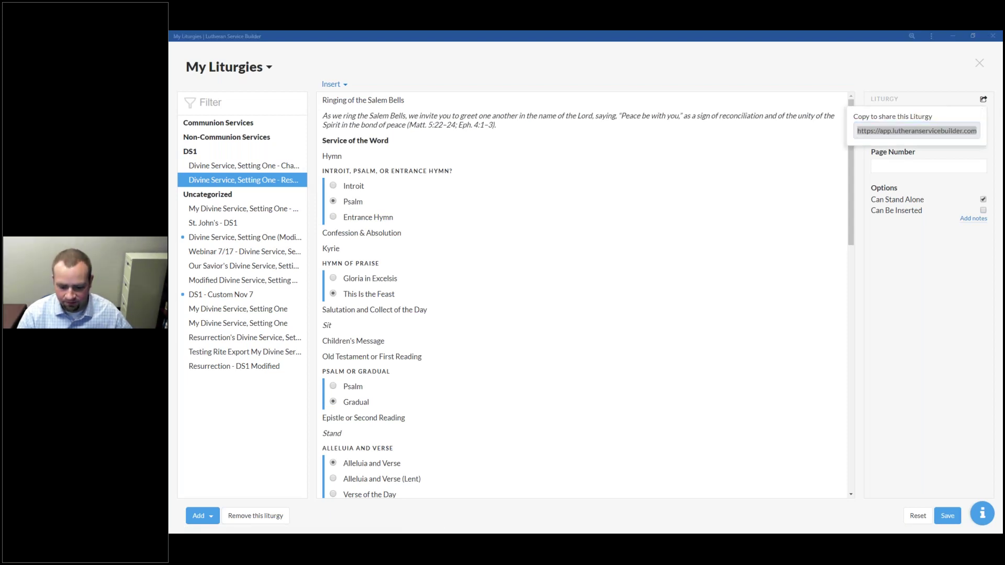
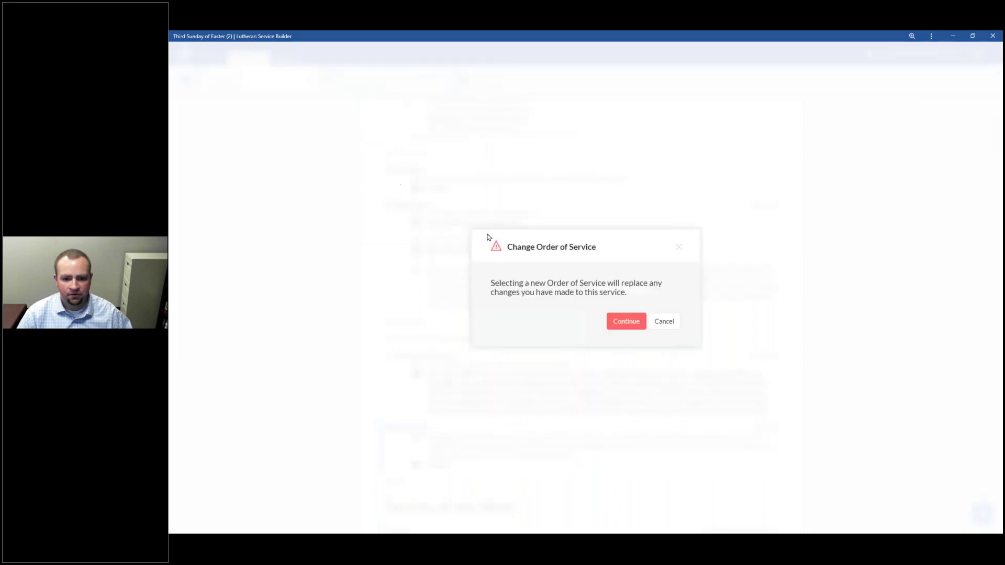
Step: Replace the order of service with Divine Service, Setting Three and select its Psalm 116:1–14 block
left_click(626, 321)
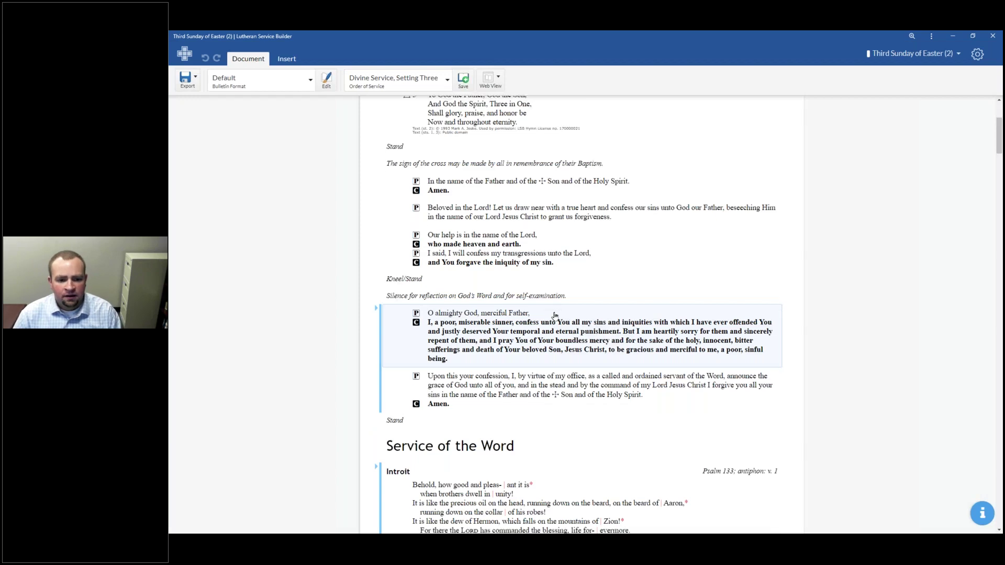
scroll(555, 315, "down", 15)
scroll(546, 322, "down", 20)
scroll(540, 329, "down", 15)
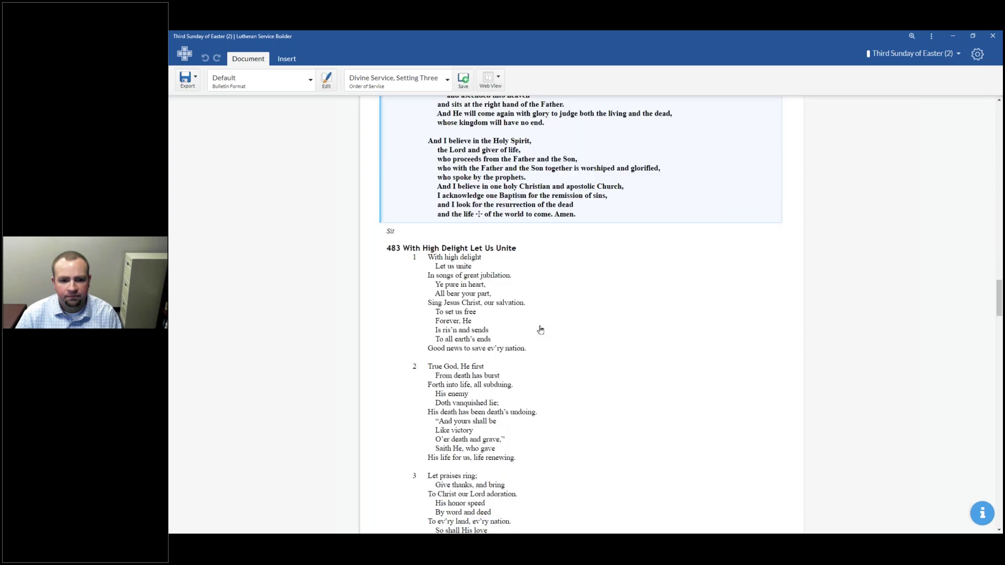
scroll(539, 335, "up", 20)
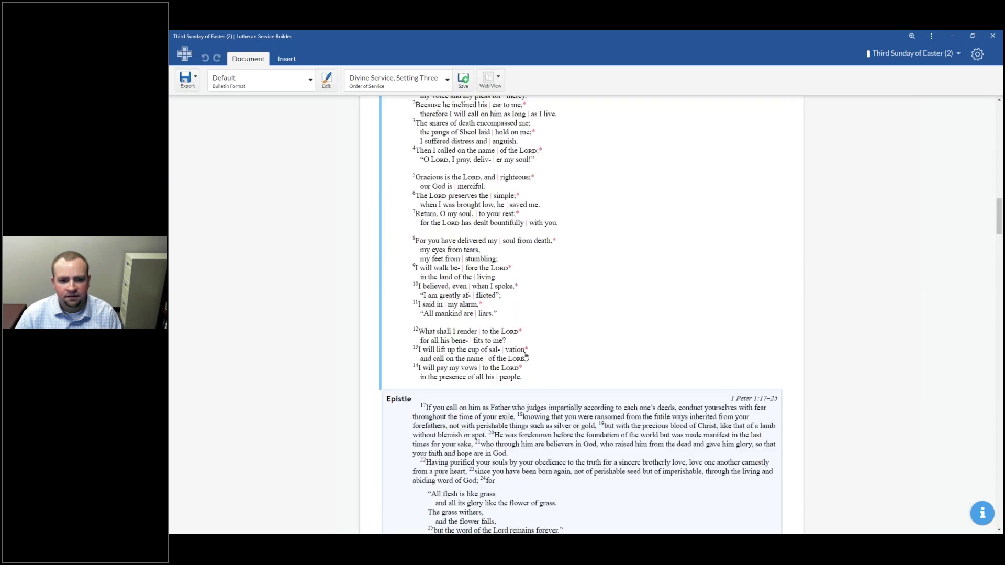
left_click(376, 232)
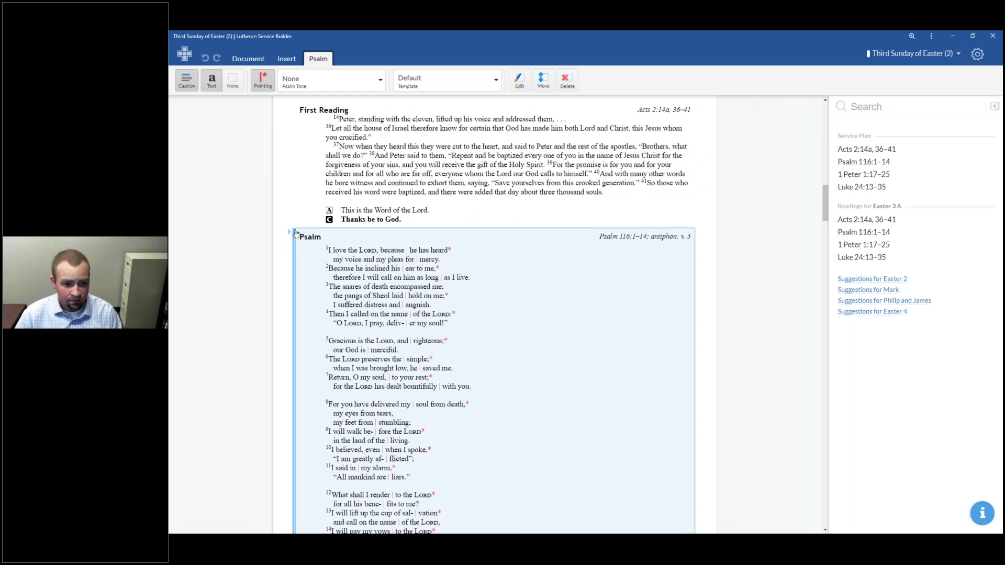
Step: Delete the Psalm and expand the Gradual group to reveal Alleluia, Verse and Tract
scroll(305, 241, "down", 7)
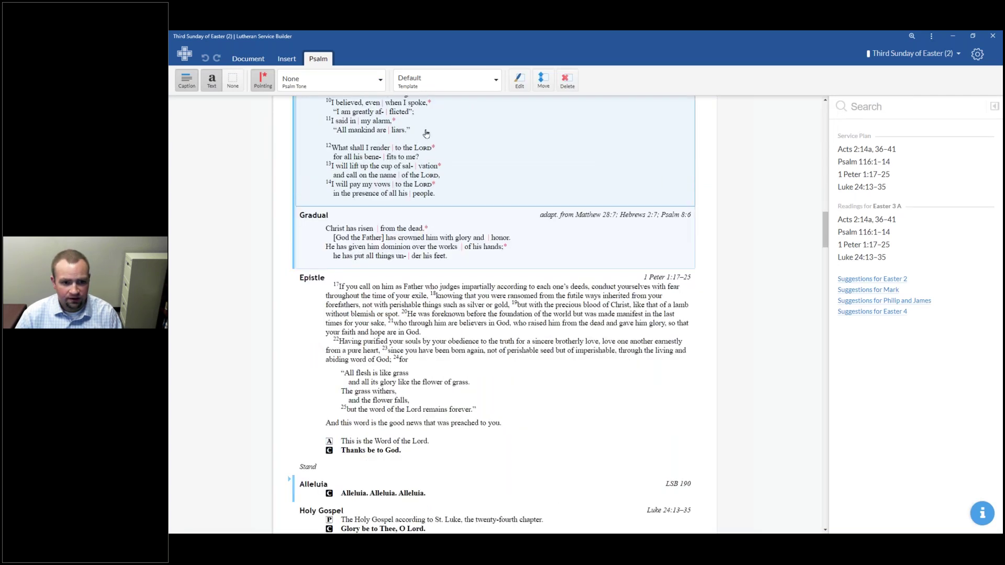
key("Delete")
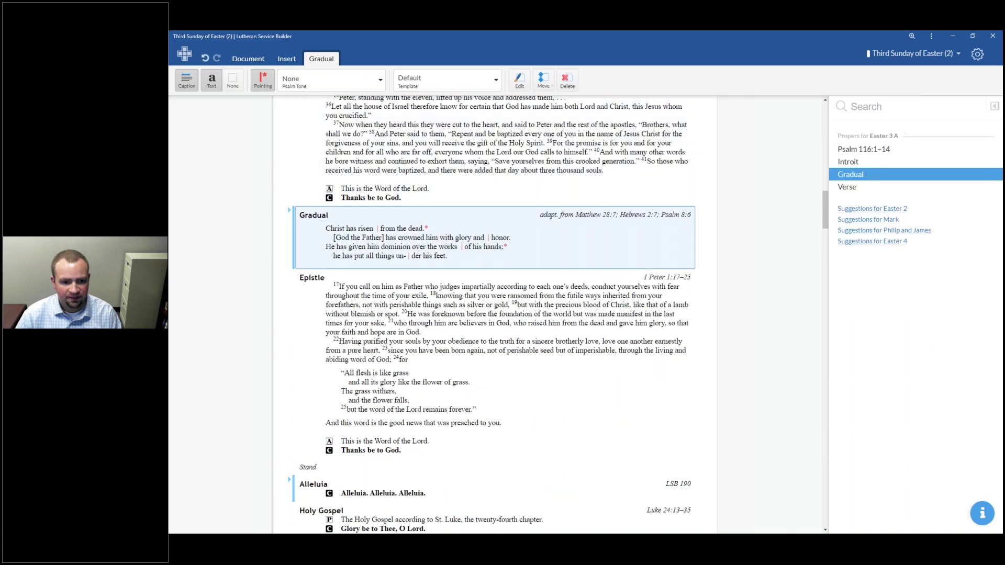
scroll(376, 432, "down", 4)
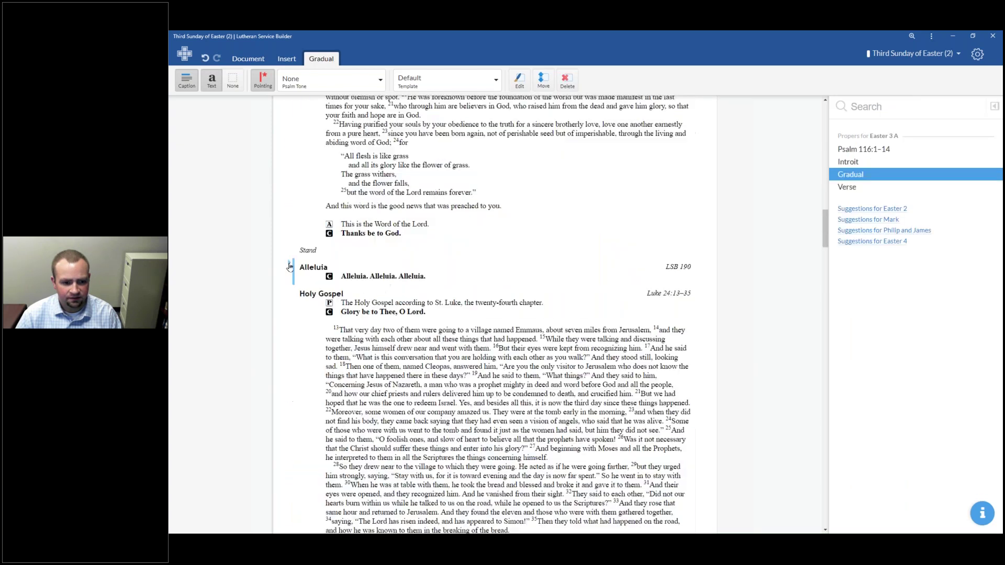
left_click(289, 266)
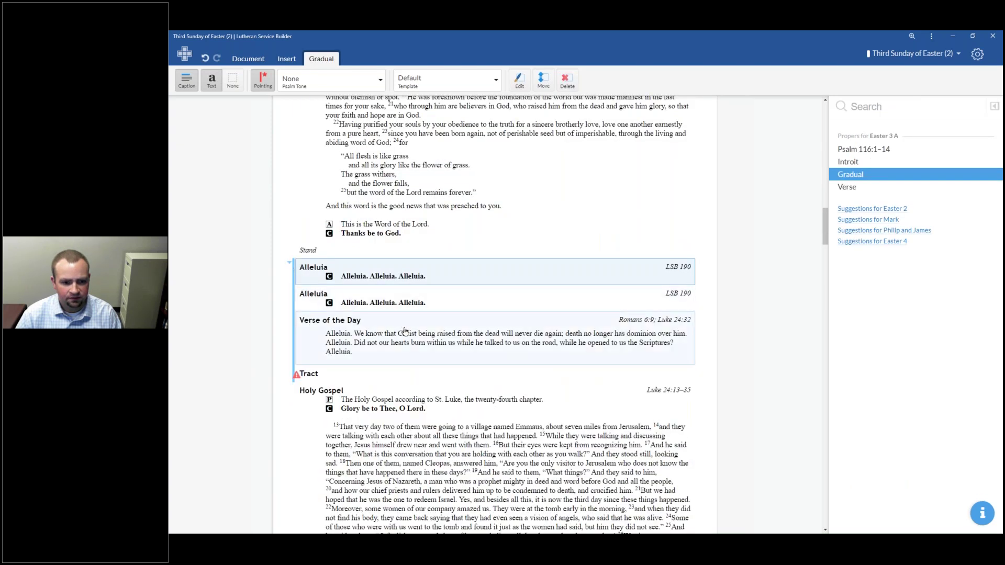
scroll(403, 330, "up", 12)
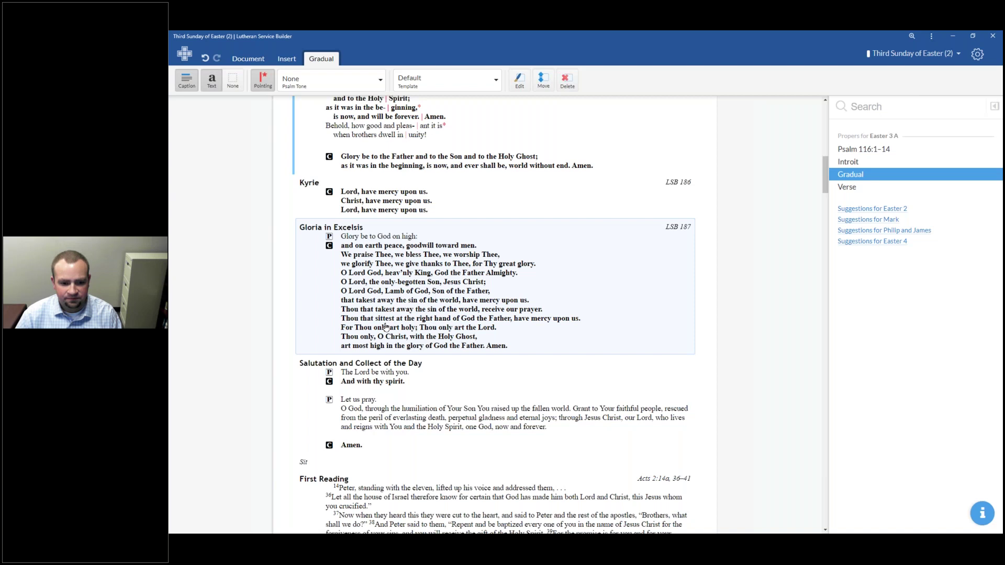
Step: Select the Gloria Patri, then the Confession of Sins block and its Absolution alone
left_click(458, 266)
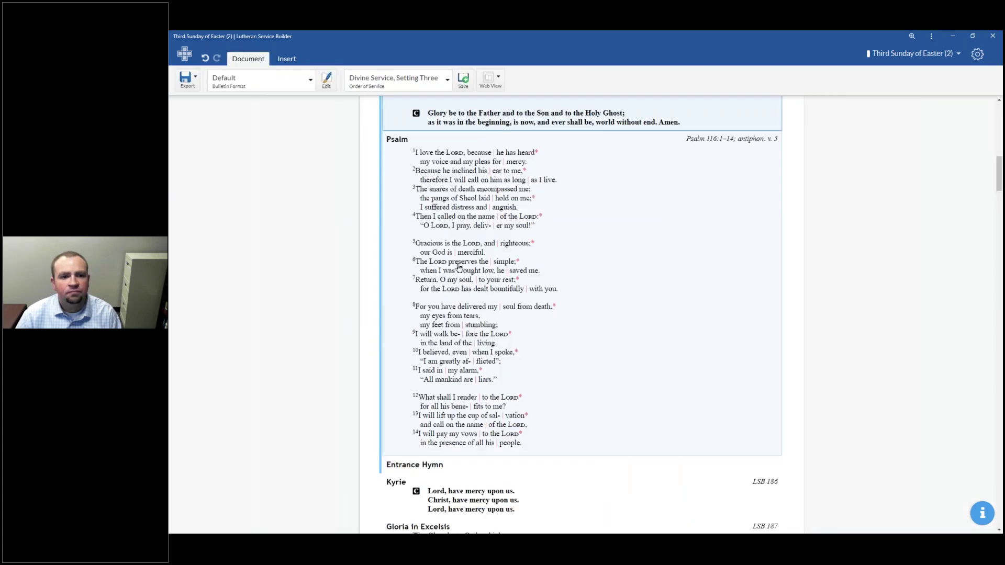
left_click(362, 112)
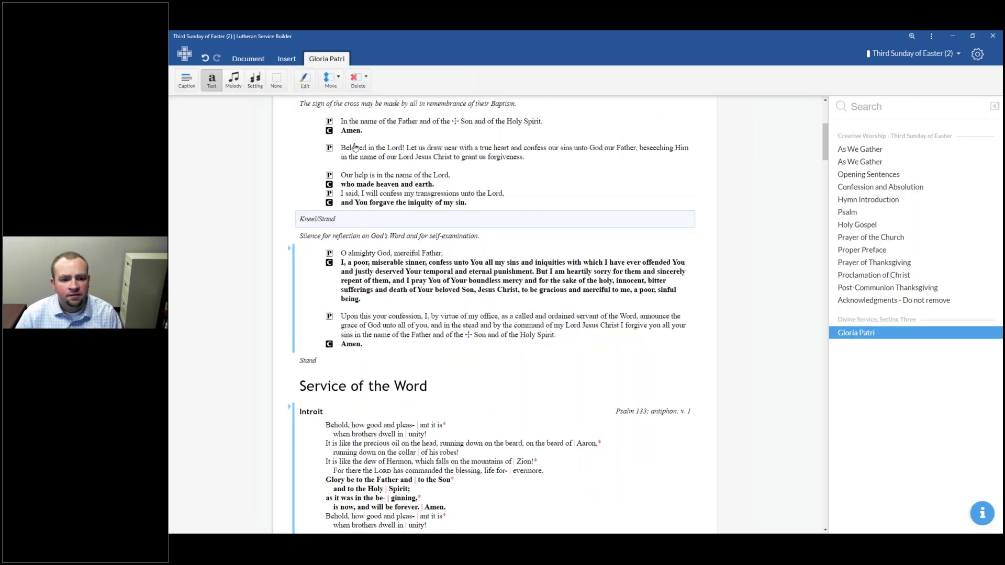
left_click(414, 324)
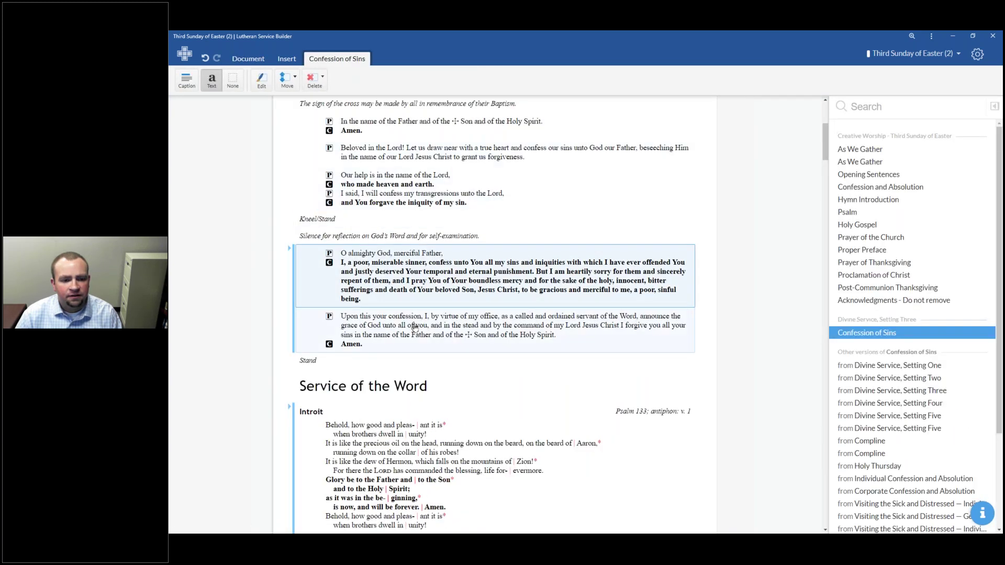
left_click(414, 327)
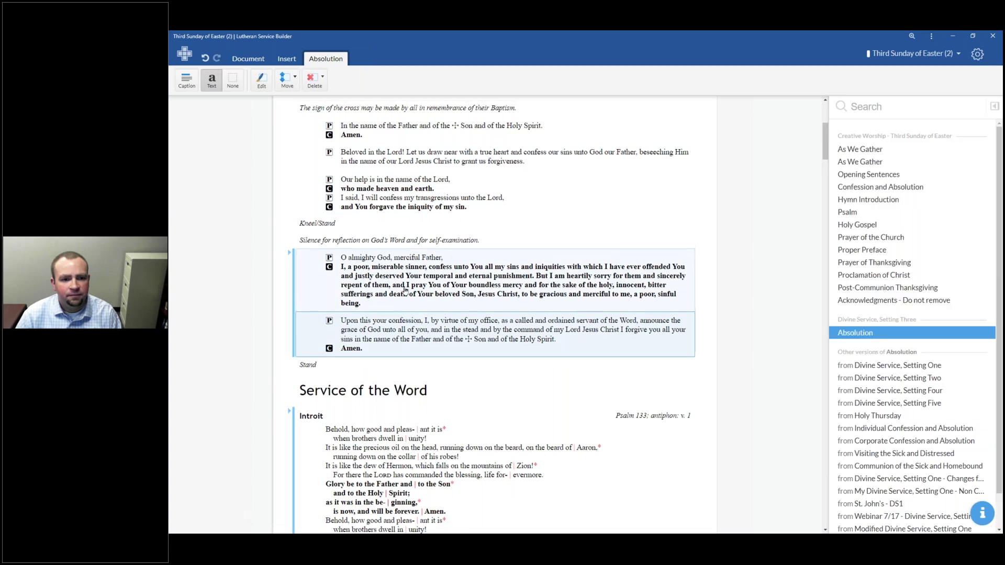
scroll(373, 324, "down", 6)
scroll(373, 324, "down", 5)
scroll(389, 238, "up", 2)
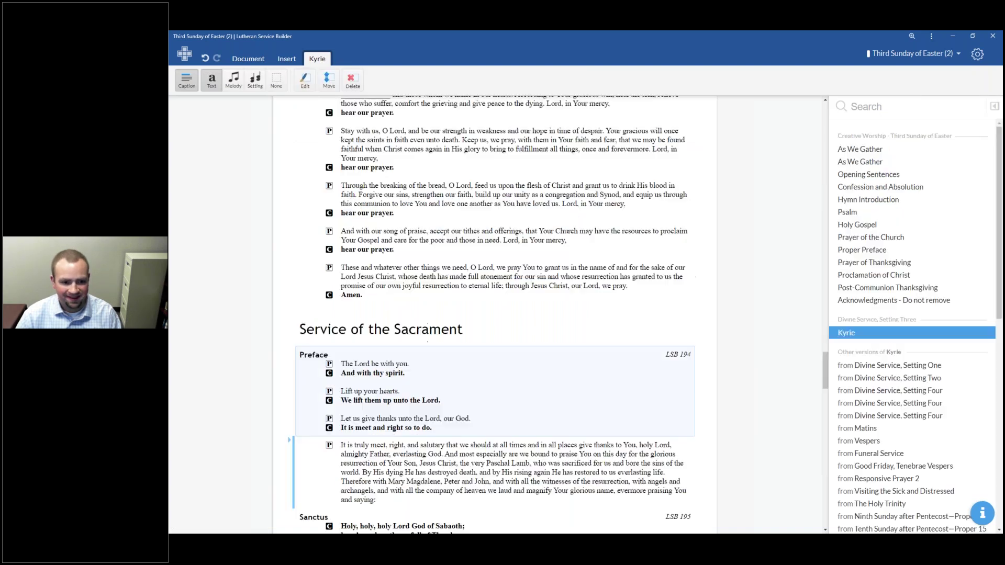
Step: Show the Preface with melody, then as text with harmonized setting, and bring up its edit options
scroll(434, 393, "down", 2)
left_click(432, 335)
left_click(233, 80)
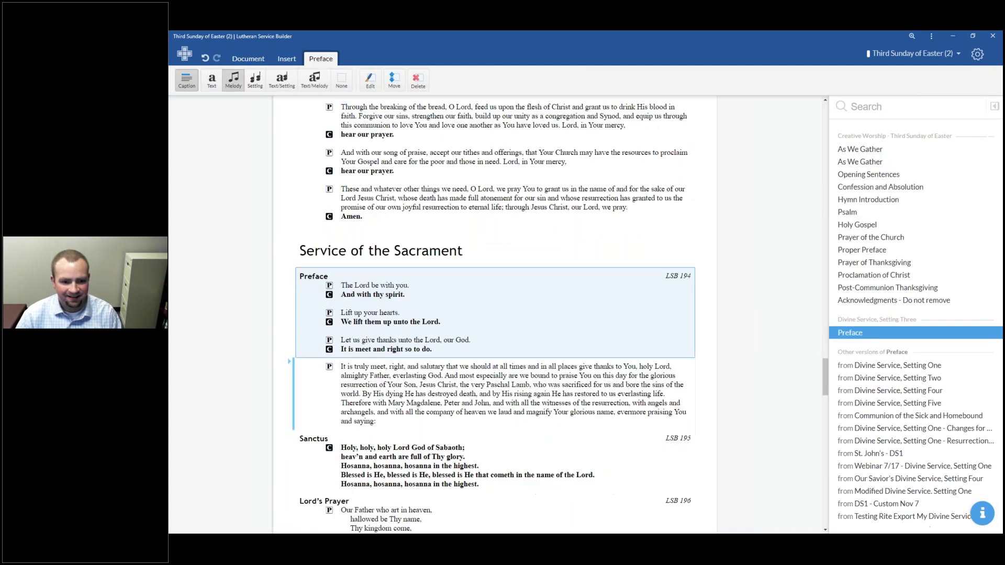
scroll(436, 397, "down", 3)
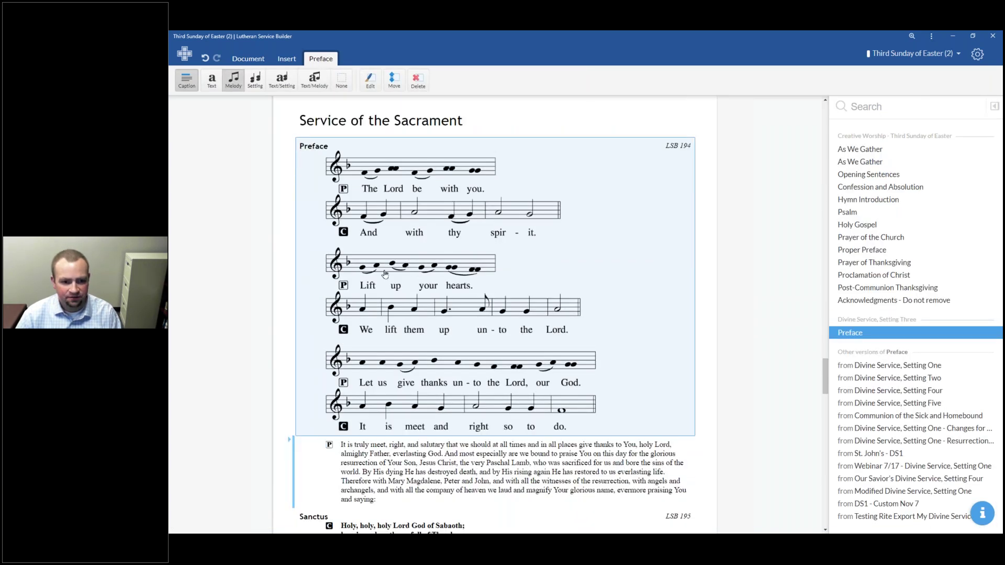
left_click(281, 81)
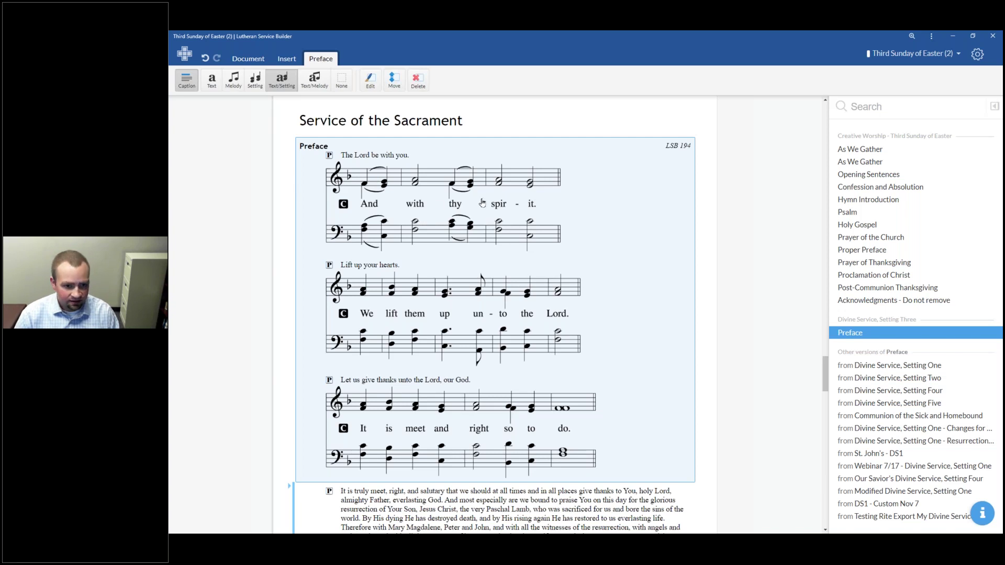
right_click(464, 202)
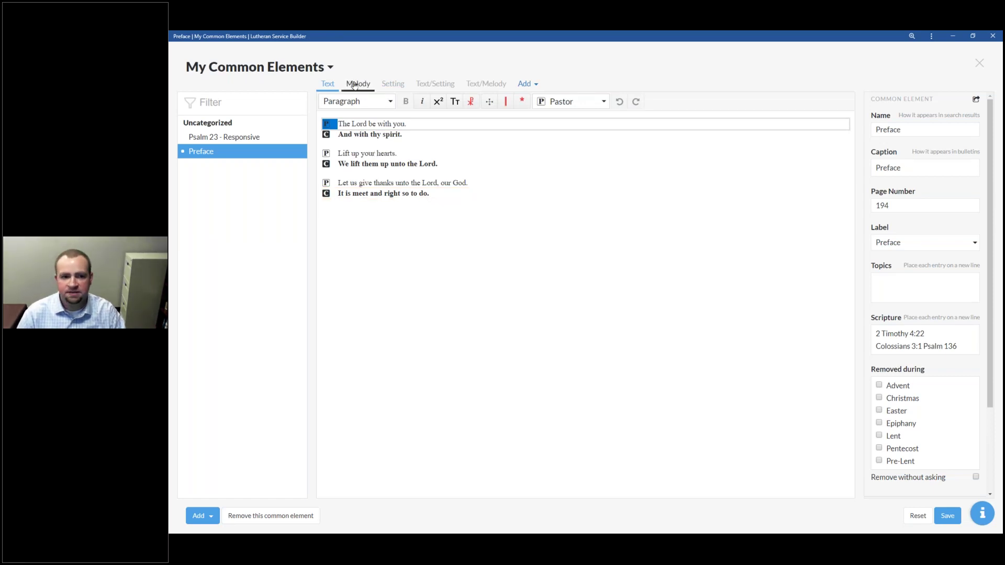
Step: View the Preface as melody, full harmonized setting, then text with harmony, selecting its second setting
left_click(352, 85)
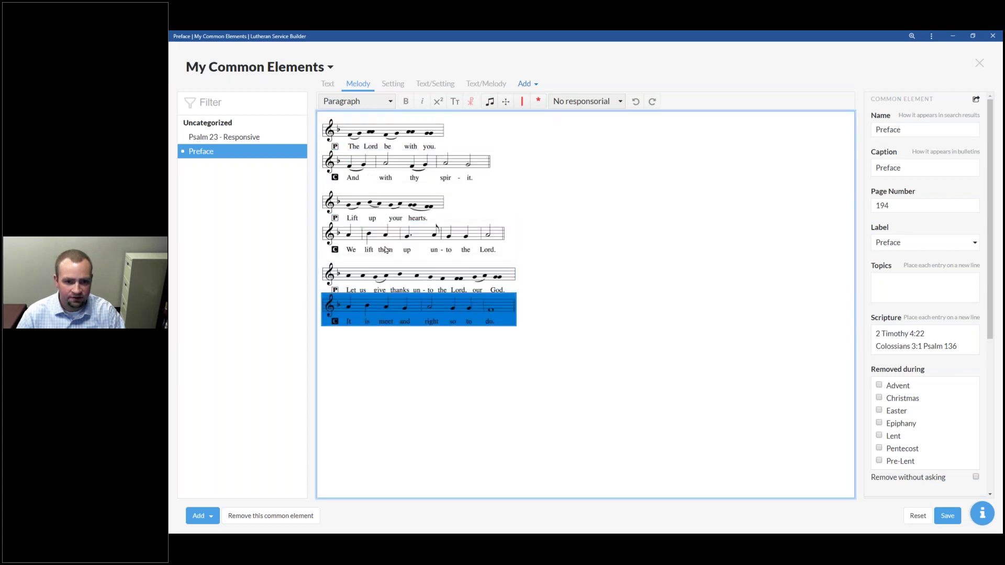
left_click(393, 85)
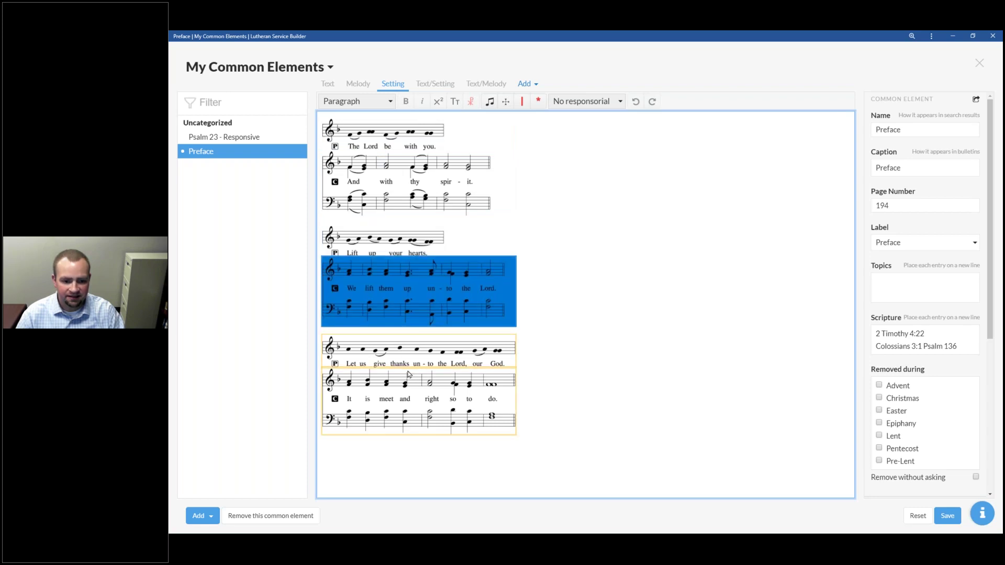
left_click(435, 84)
left_click(406, 124)
left_click(420, 248)
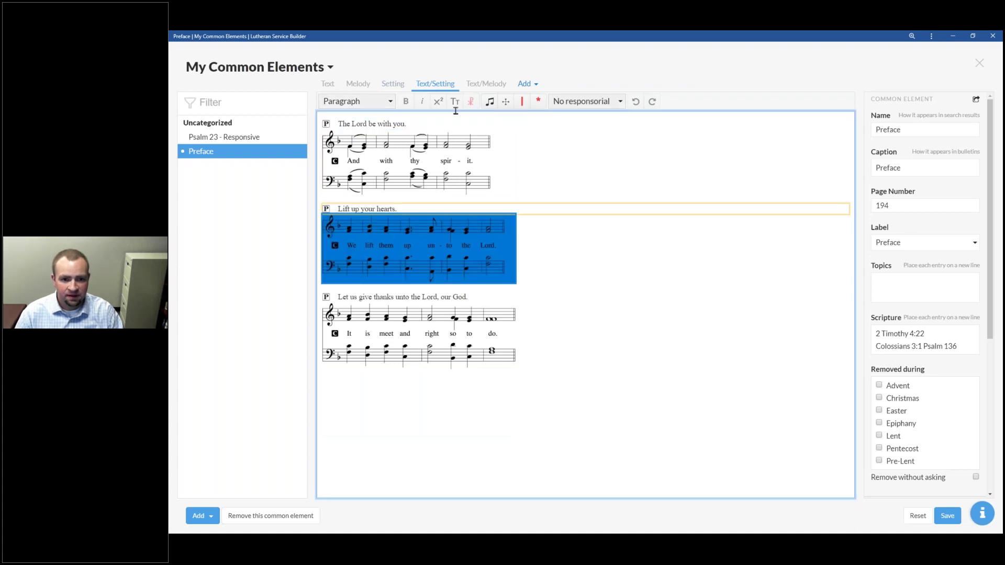
Step: Show the Preface as text with melody only and select its first melody line
left_click(485, 83)
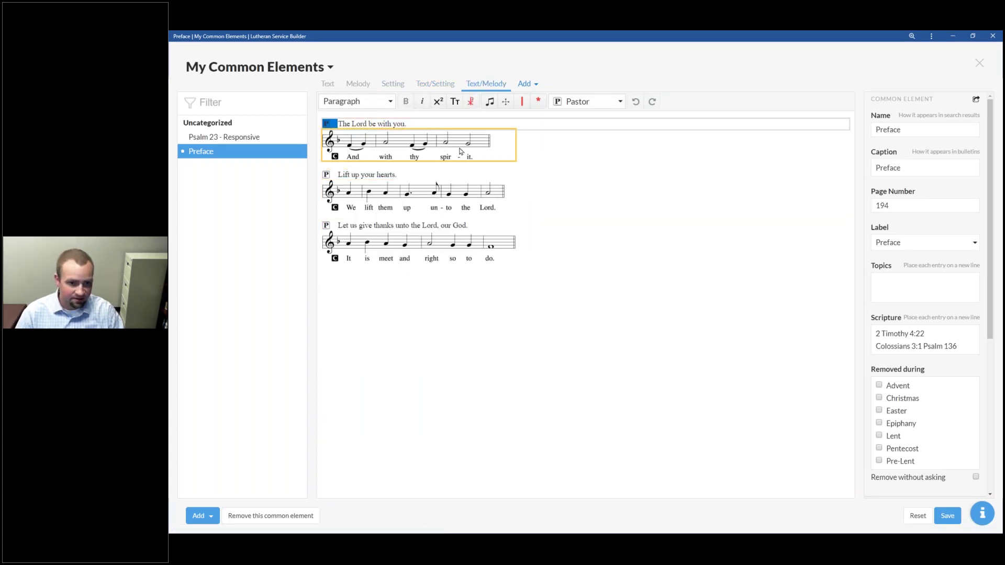
left_click(465, 157)
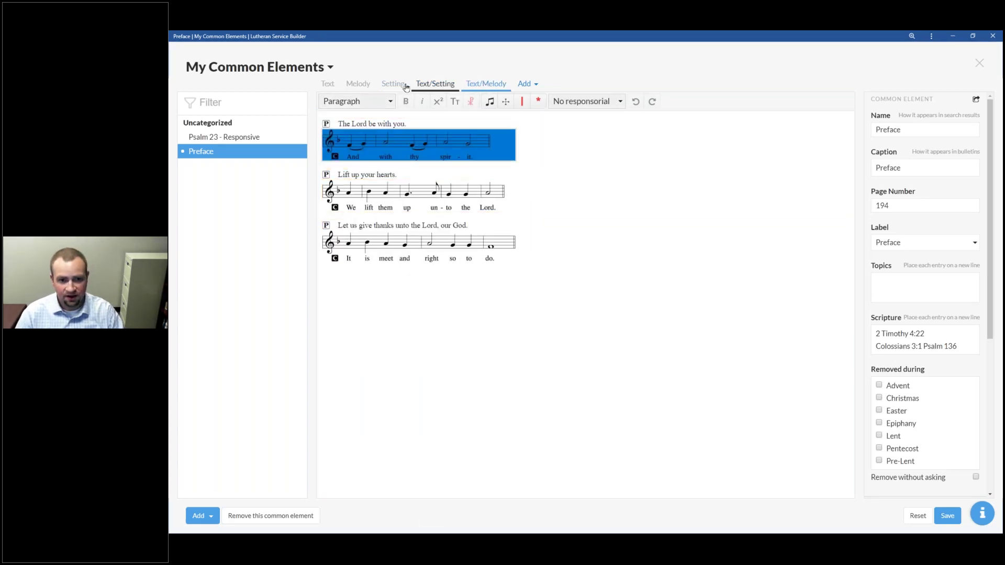
left_click(525, 84)
left_click(537, 85)
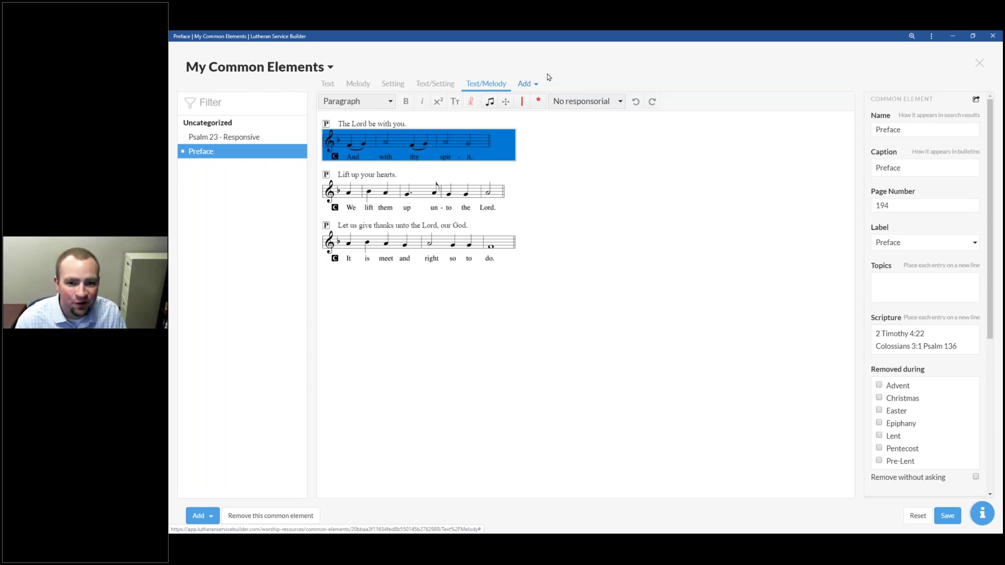
left_click(523, 123)
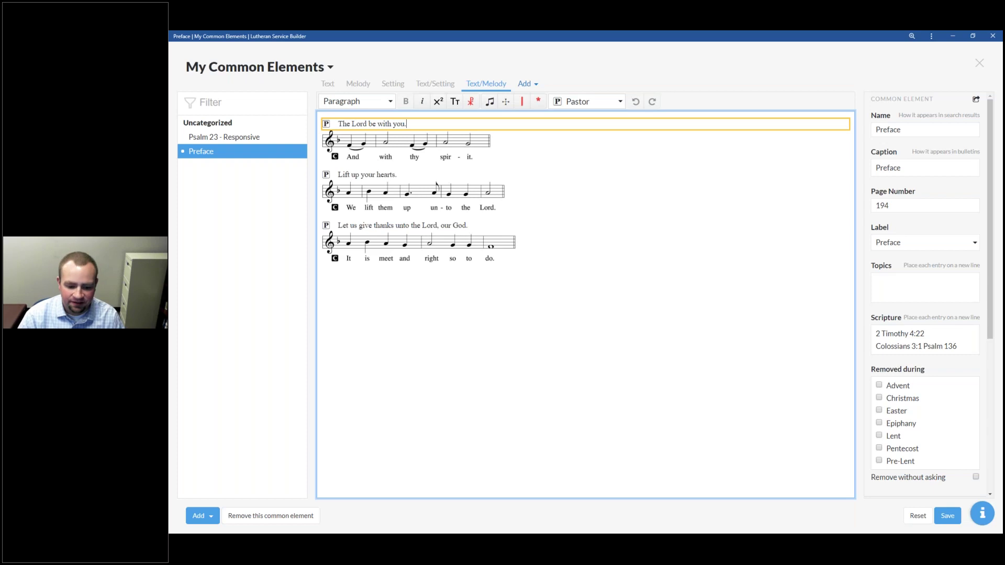
left_click(444, 300)
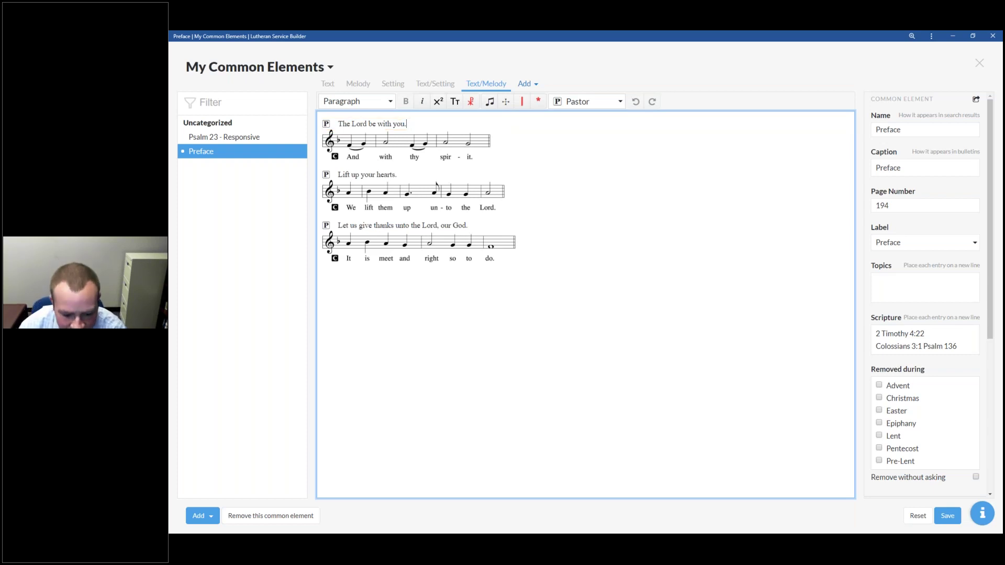
key("alt+Tab")
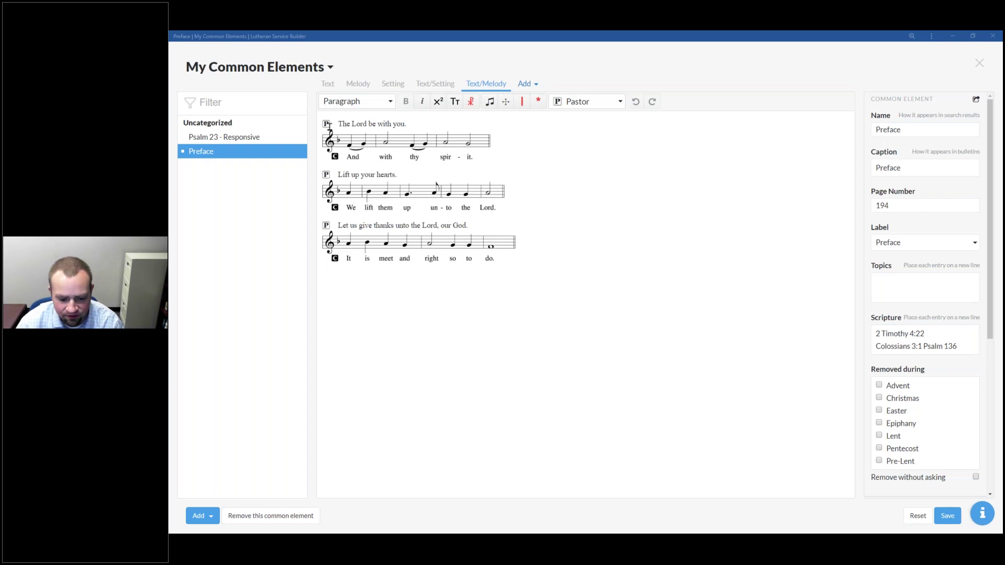
left_click(413, 141)
left_click(617, 102)
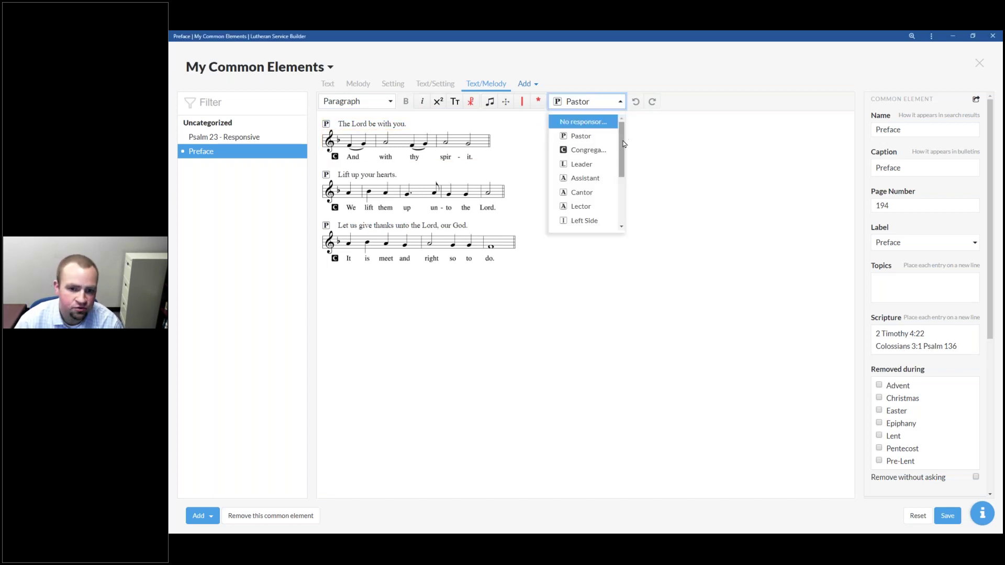
scroll(621, 151, "down", 4)
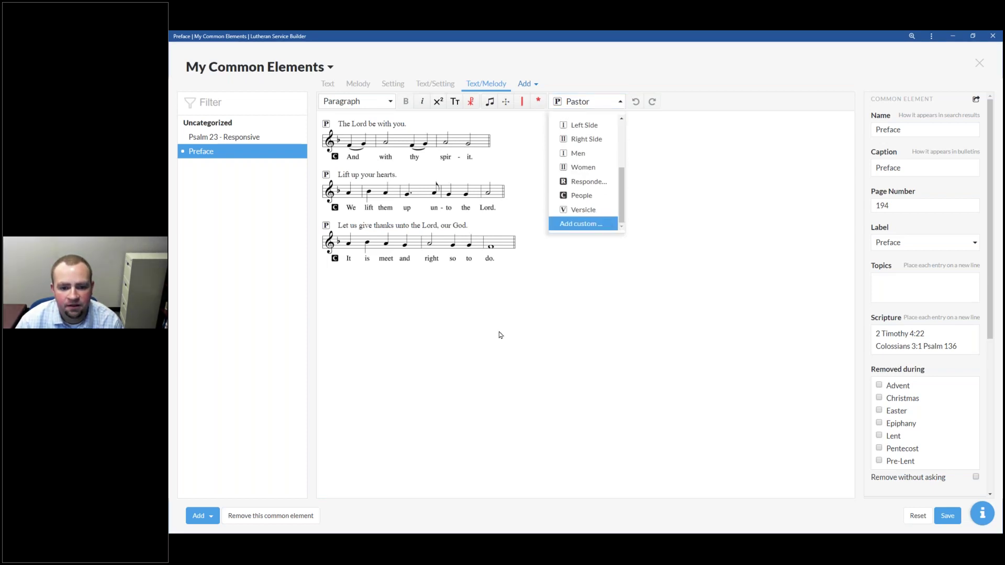
key("Return")
left_click(536, 286)
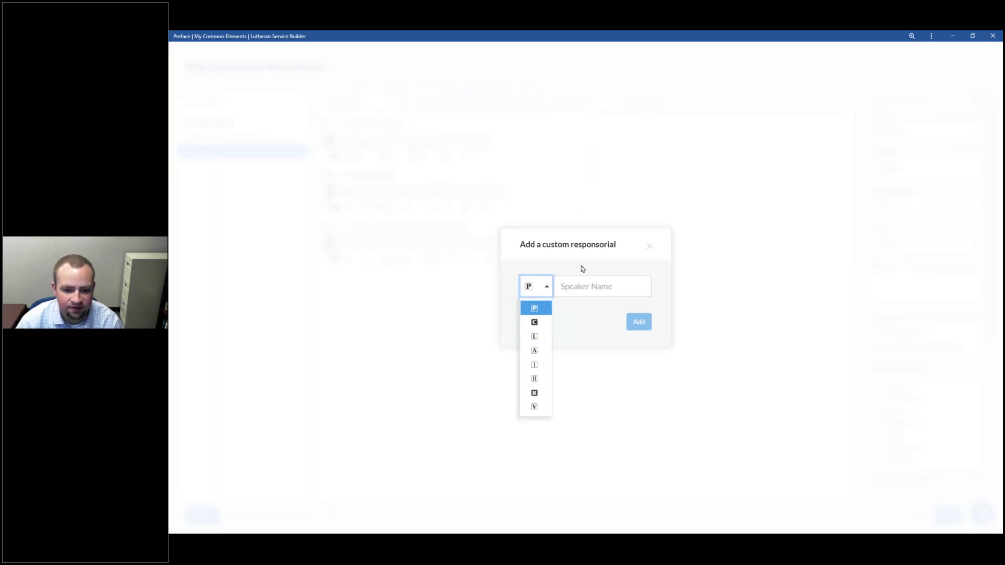
left_click(649, 246)
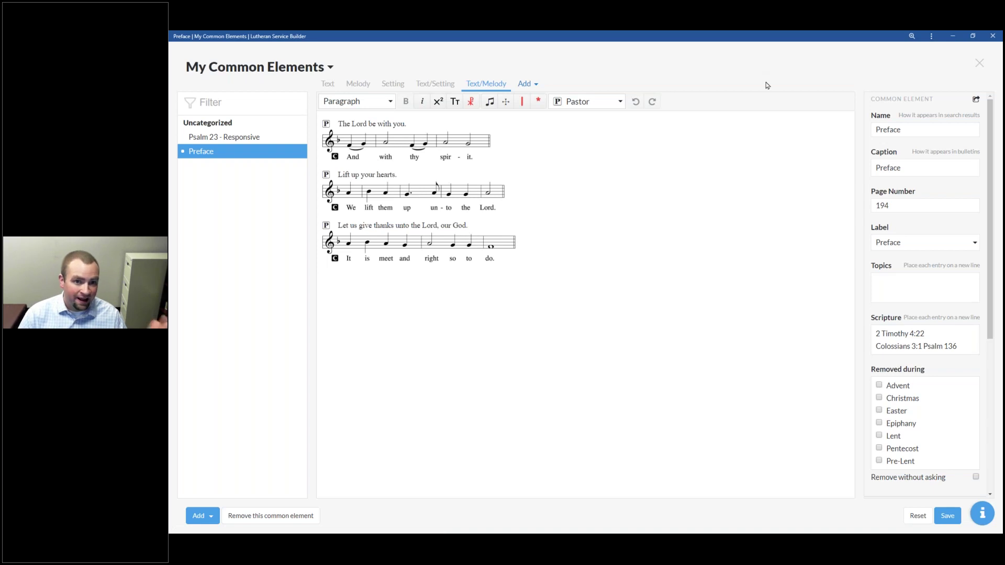
Step: Close My Common Elements to return to the Third Sunday of Easter (2) service
left_click(980, 63)
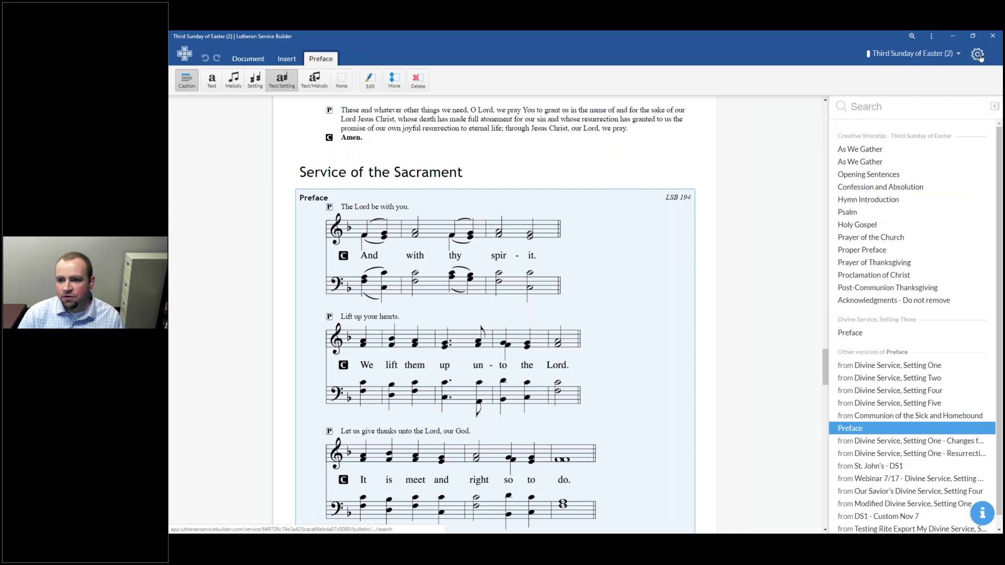
Step: Open Bulletin Formats from the settings menu, select Default, and show its Content settings
left_click(977, 55)
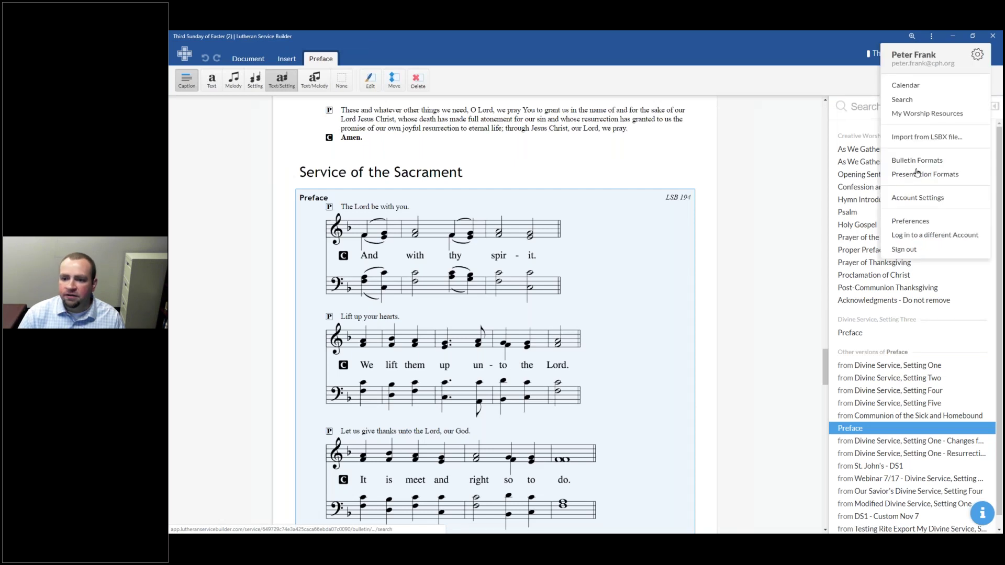
left_click(915, 172)
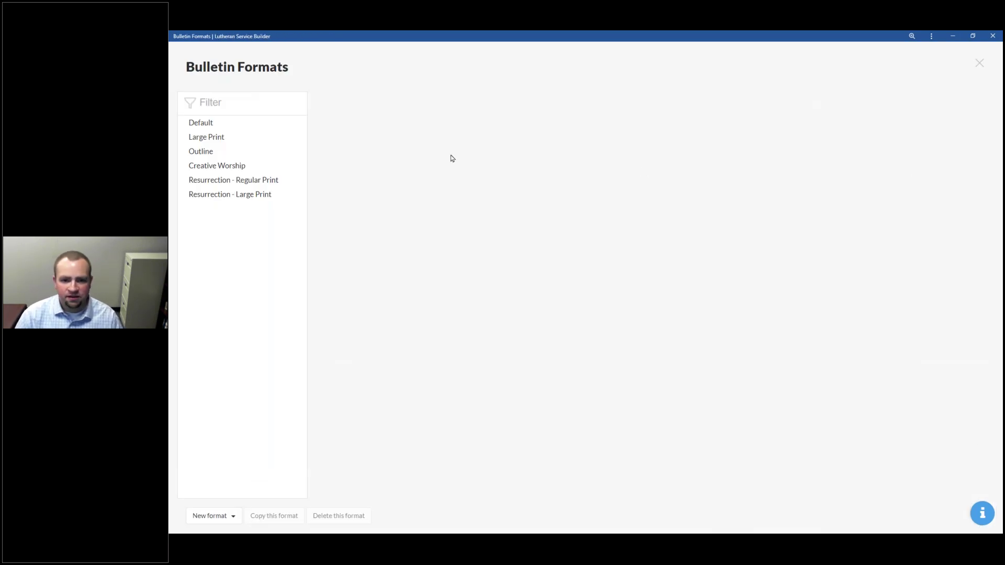
left_click(281, 127)
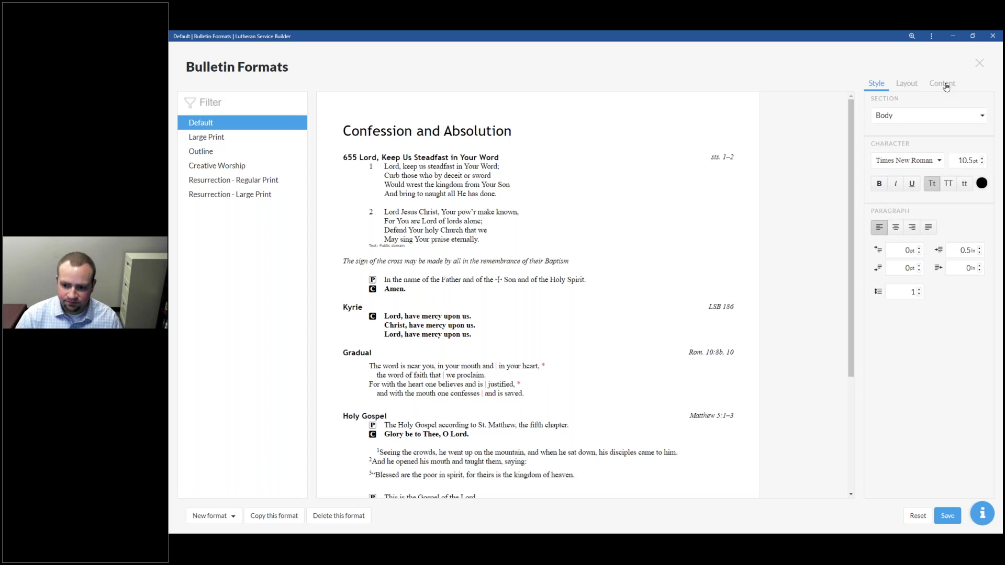
left_click(945, 86)
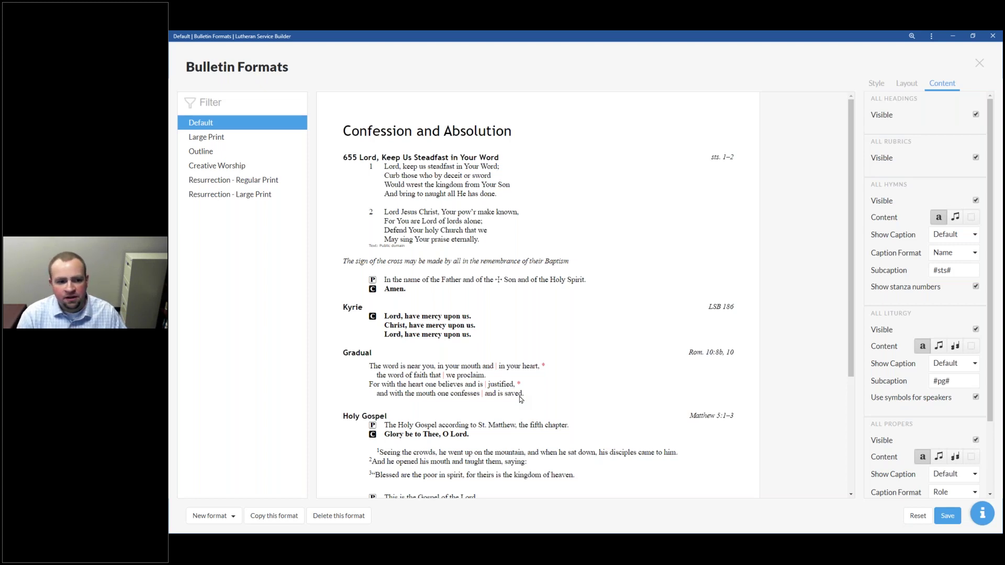
Step: Select the Outline bulletin format to preview only item headings
left_click(249, 153)
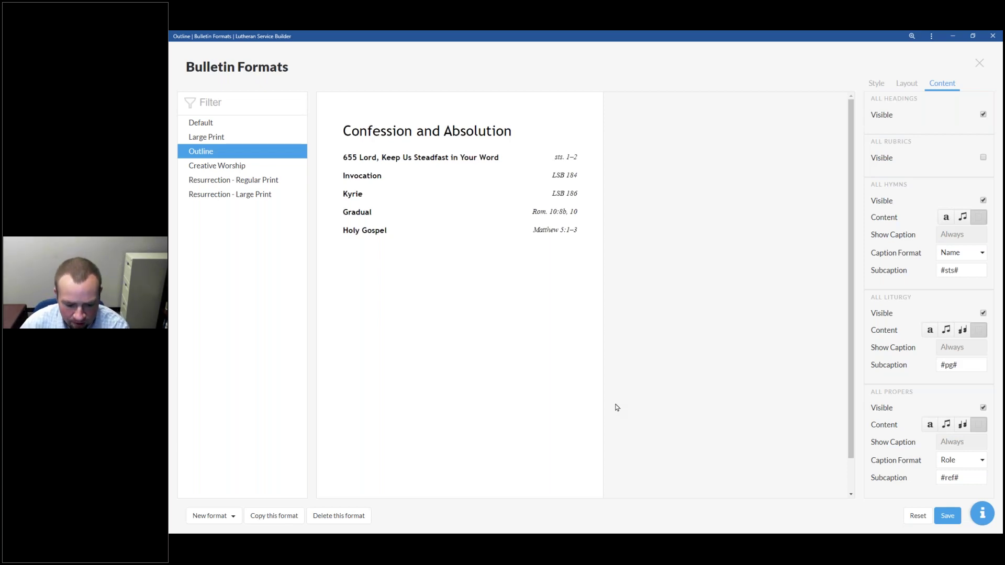
Step: Switch to another application window with Alt+Tab
key("alt+Tab")
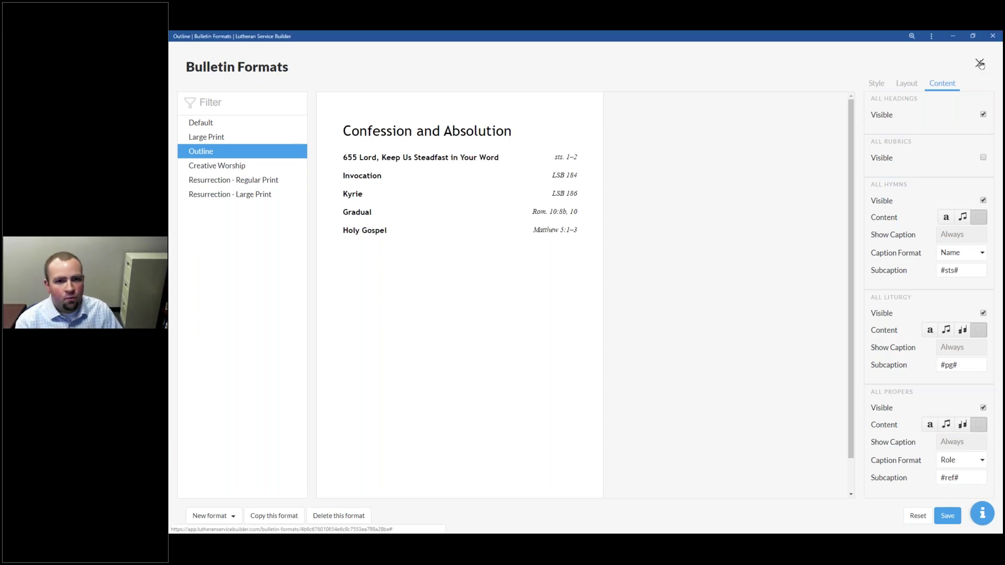
Step: Close Bulletin Formats and reopen it from the account menu to list the six formats
left_click(979, 64)
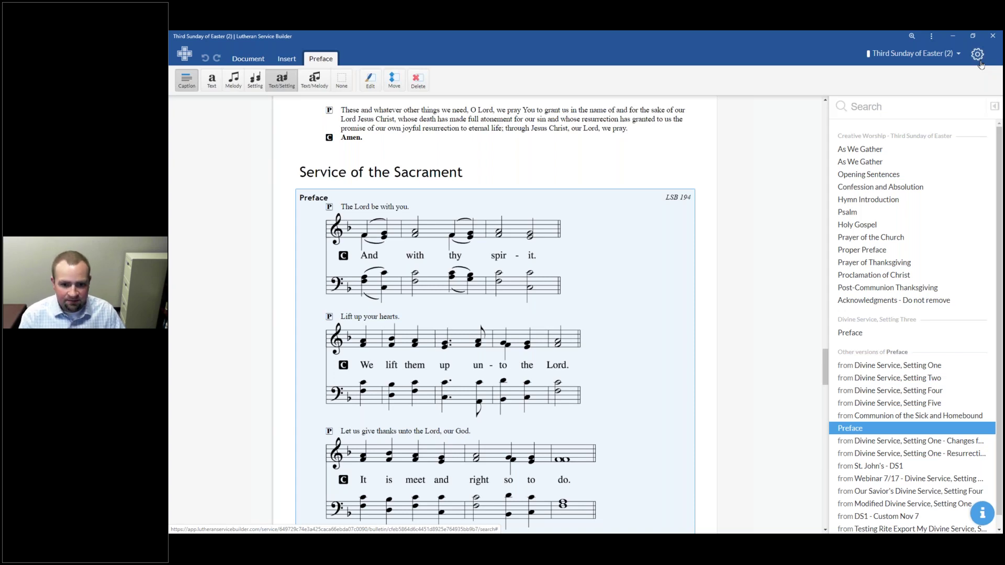
left_click(977, 55)
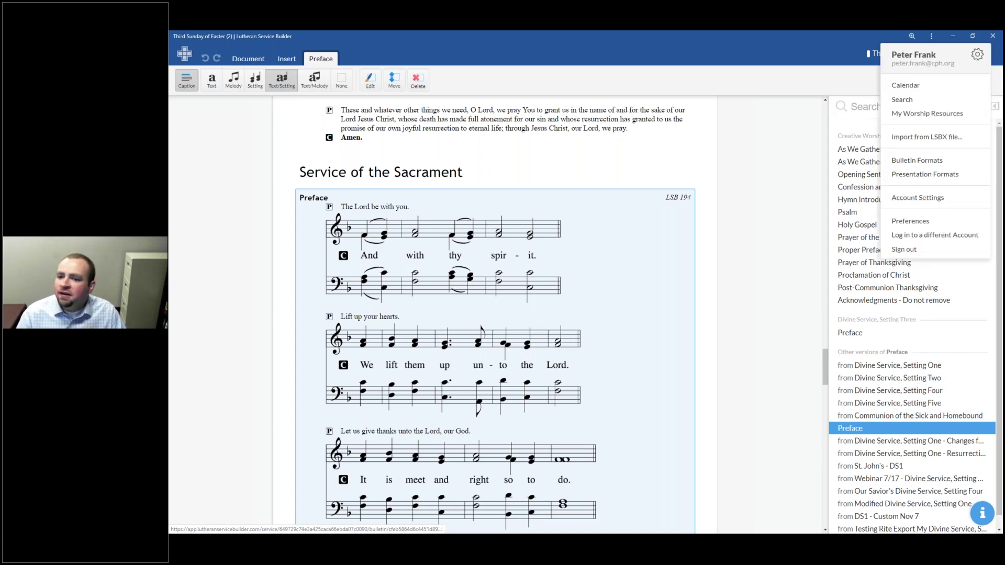
left_click(938, 161)
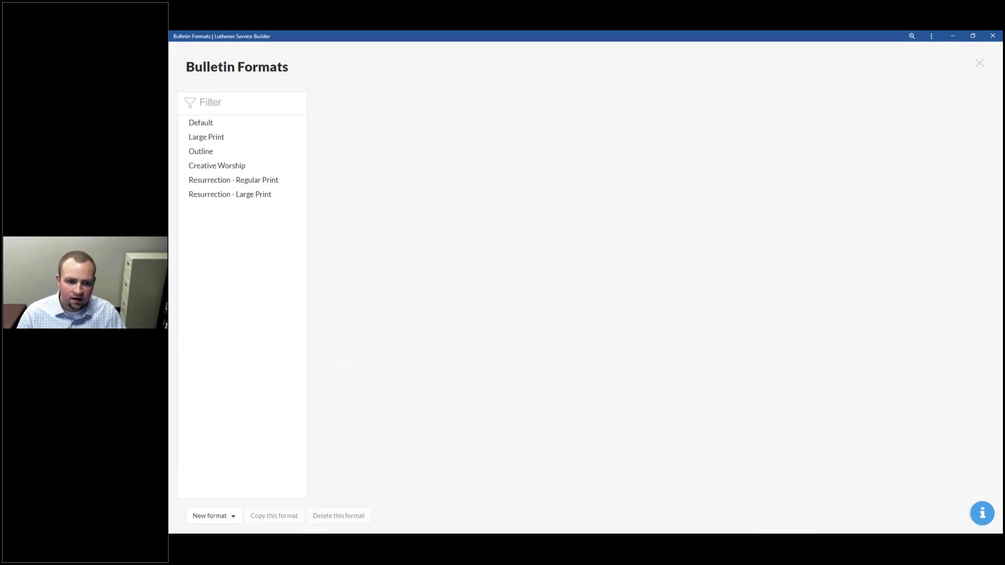
Step: Preview Large Print, then Resurrection - Regular Print, checking its Content and Layout settings
left_click(225, 137)
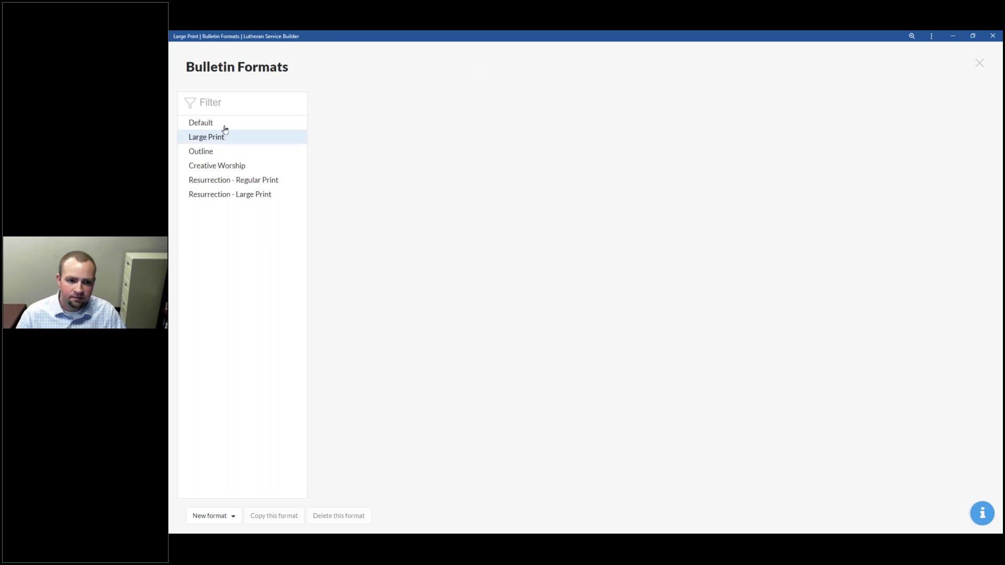
left_click(235, 179)
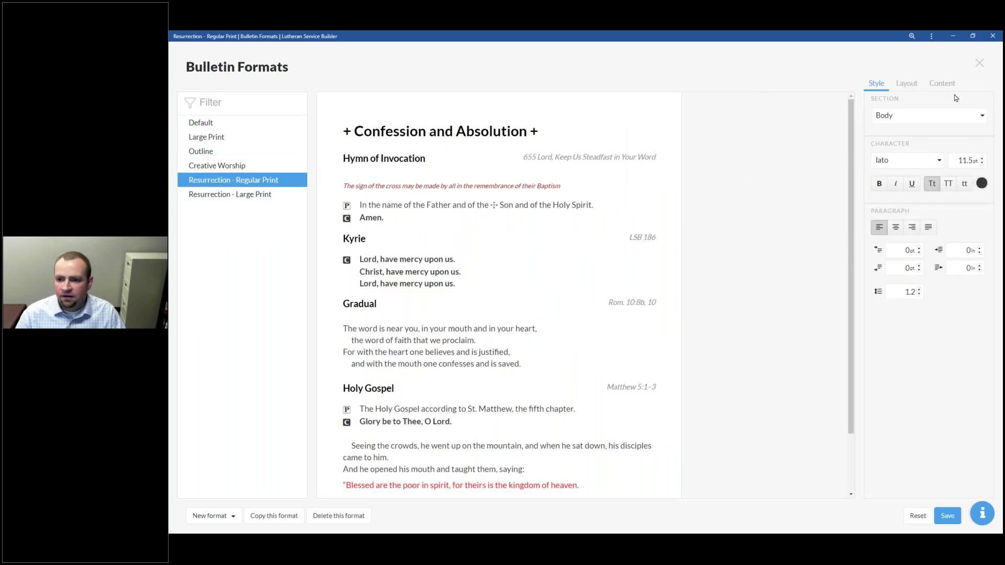
left_click(942, 84)
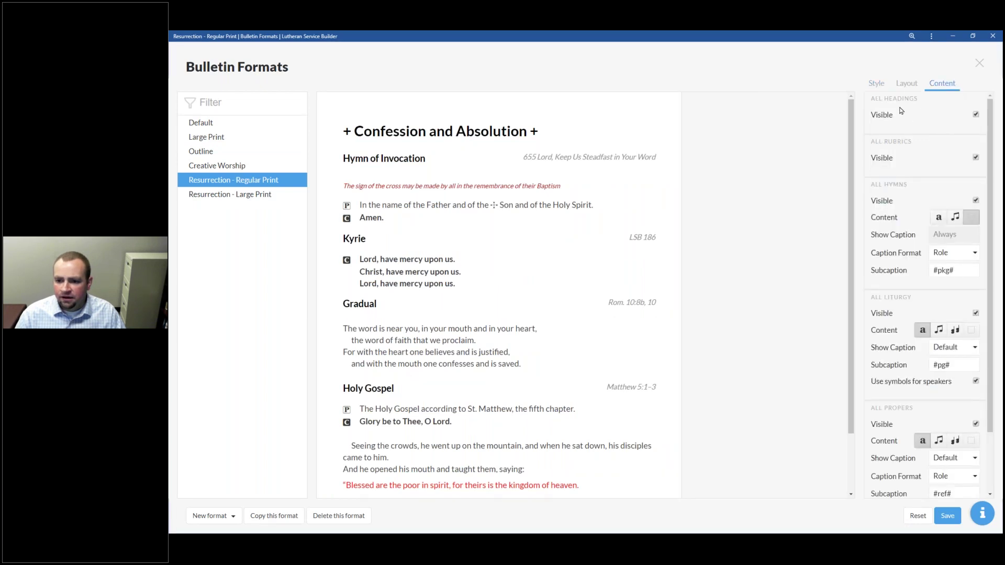
left_click(907, 84)
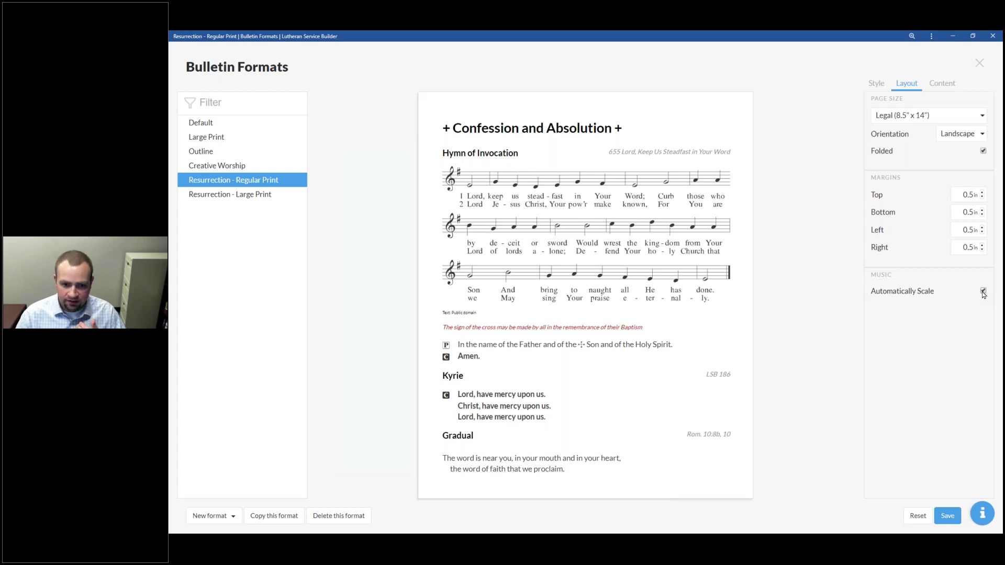
Step: Toggle Automatically Scale off and on, then switch to the browser's Psalm 23 - Responsive page
left_click(982, 291)
left_click(982, 292)
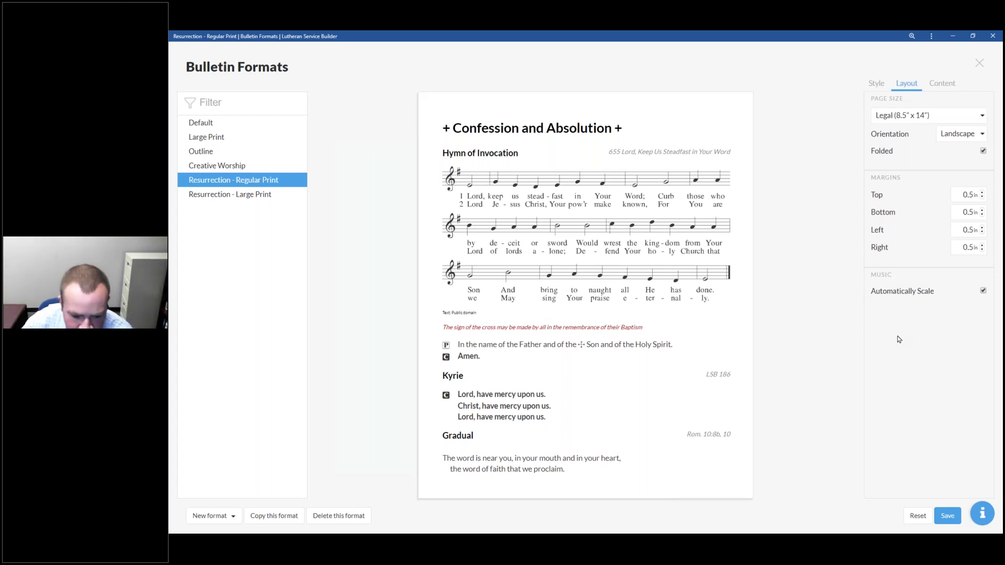
key("alt+Tab")
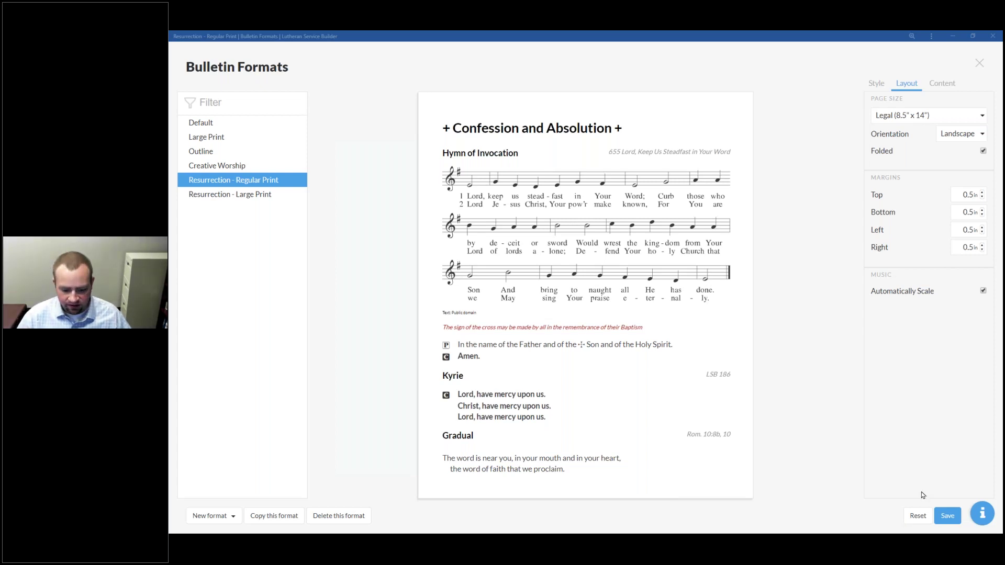
key("alt+Tab")
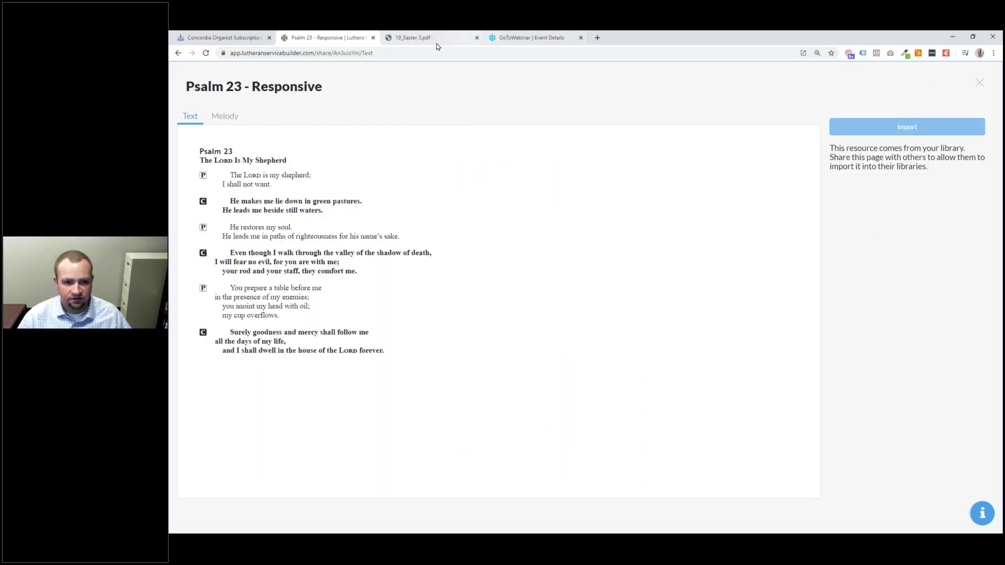
Step: Go to resources.concordiatechnology.org by entering 'resource' in the address bar
left_click(404, 51)
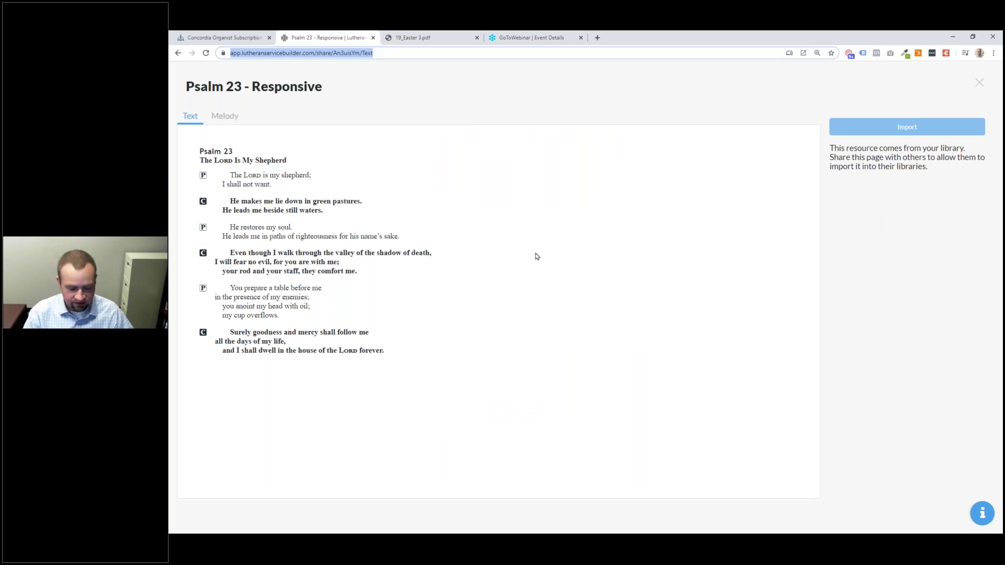
type("resource")
key("Return")
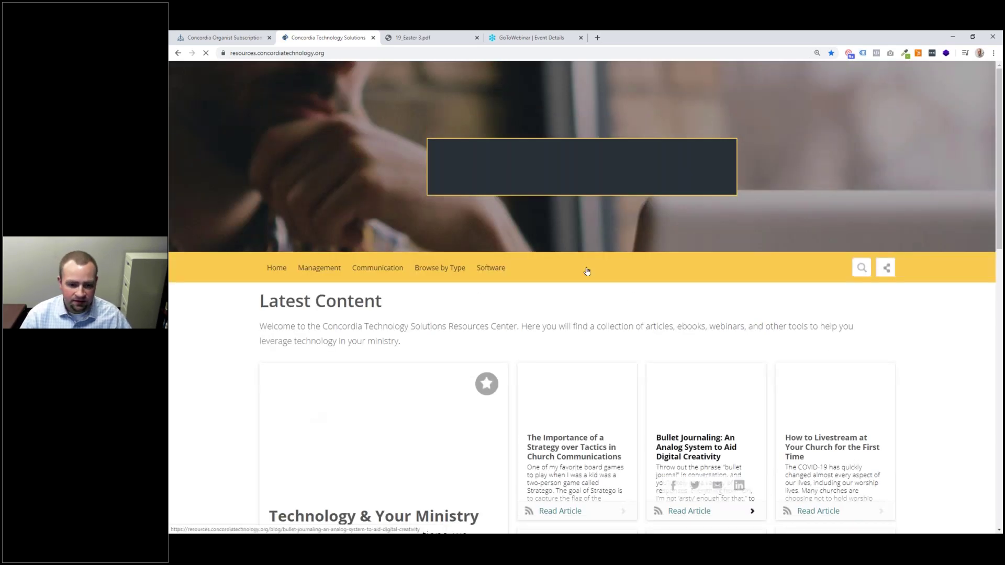
Step: Open the Lutheran Service Builder resources page from the software topics list
left_click(485, 271)
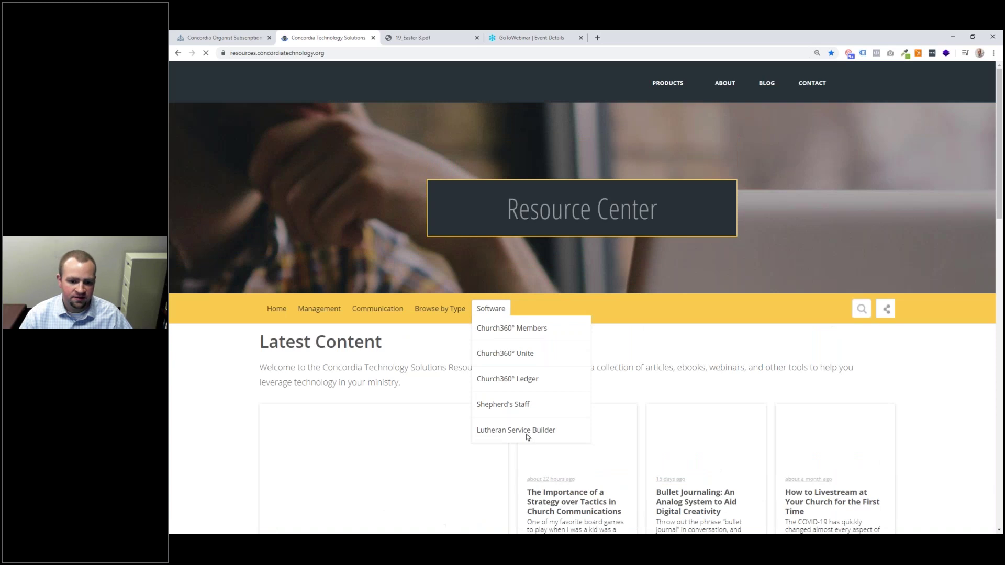
left_click(523, 433)
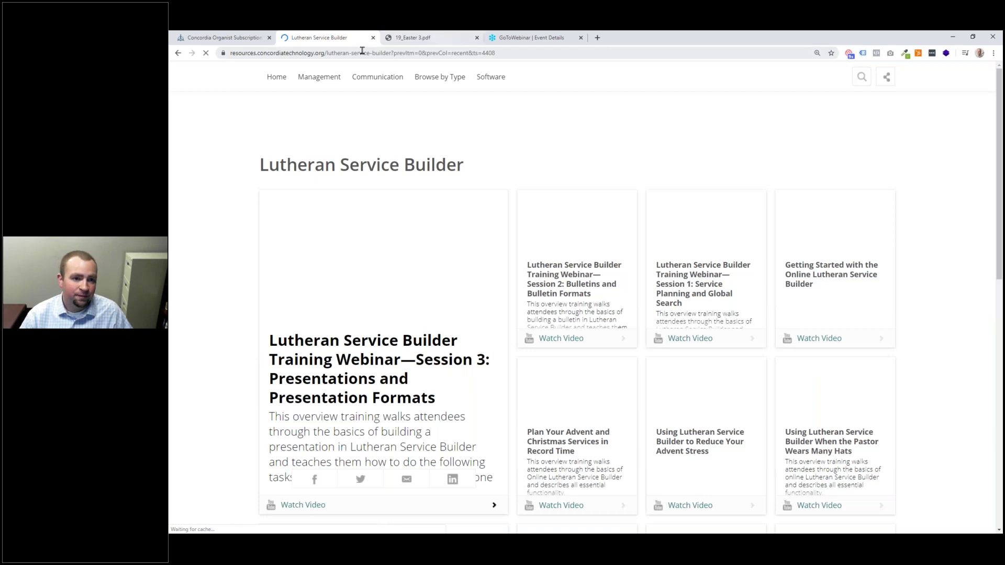
mouse_move(377, 77)
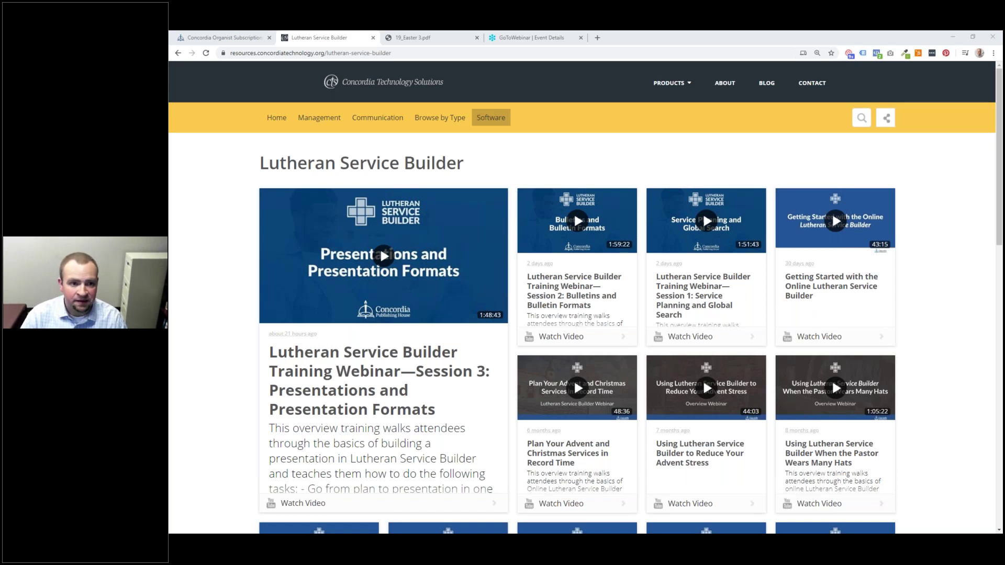
Step: View the Easter 3 PDF, then the Concordia Organist Subscription page, and open a new tab
left_click(413, 37)
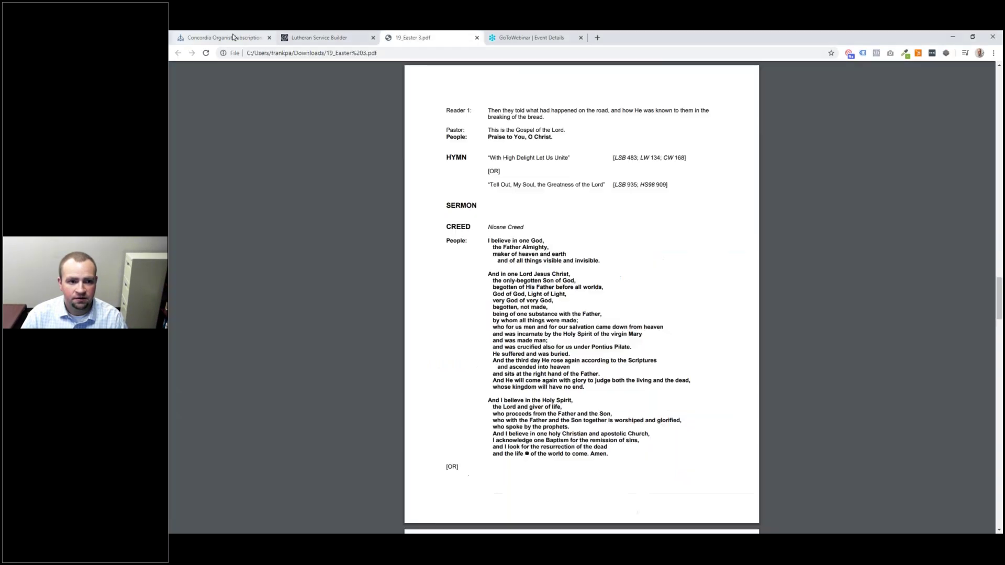
left_click(225, 37)
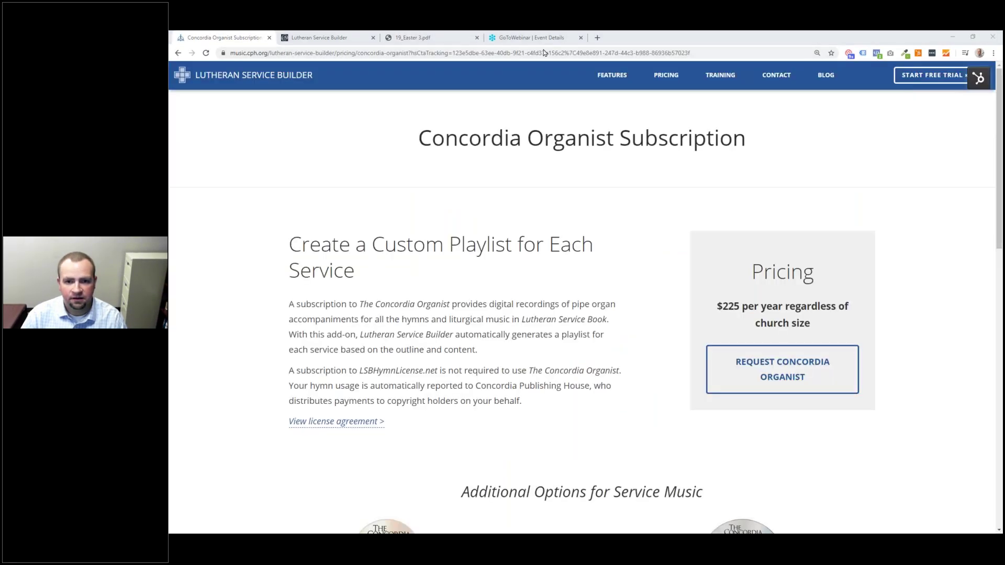
left_click(597, 38)
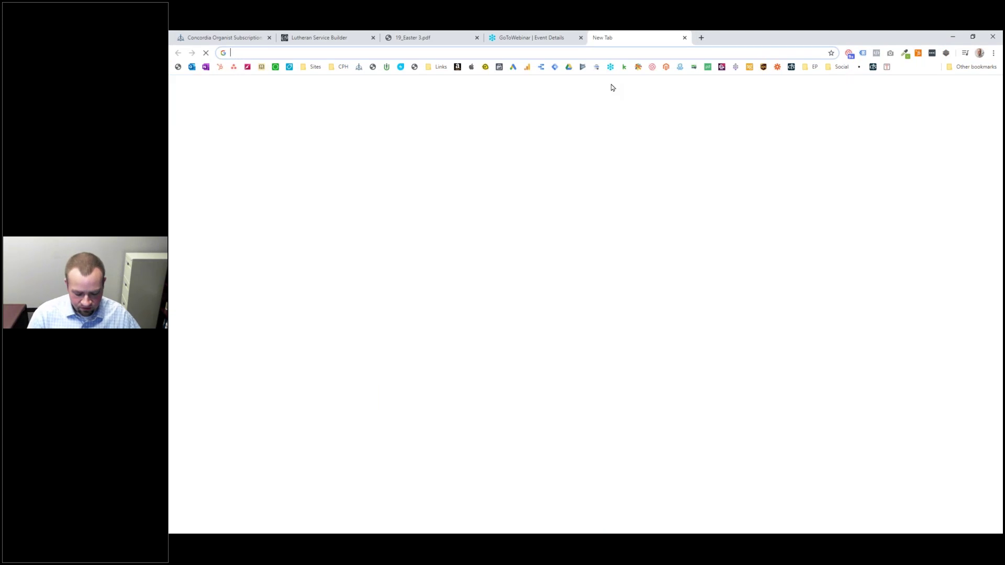
Step: Load music.cph.org/creative-worship, open its Subscribe page, then return to Lutheran Service Builder
type("m")
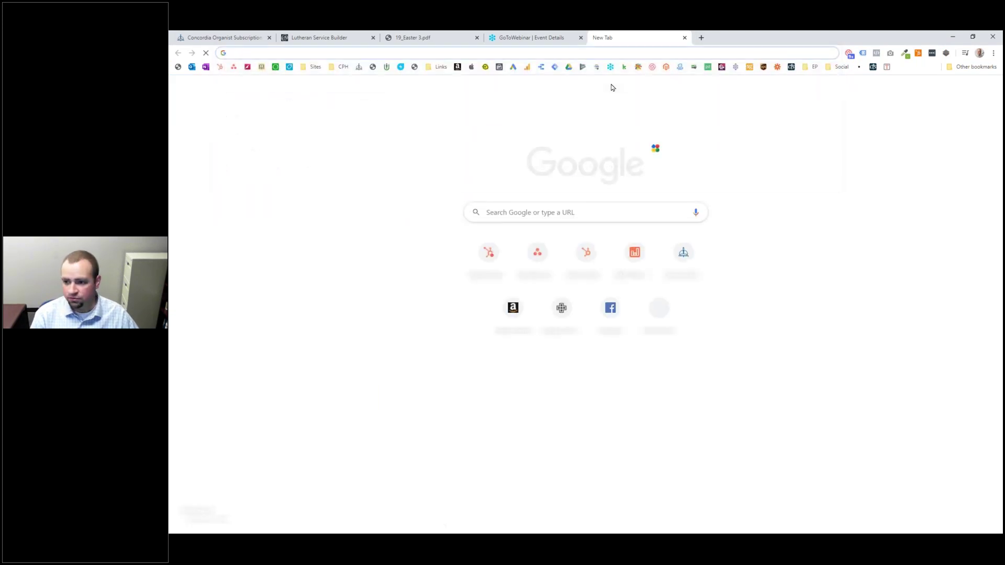
type("usi")
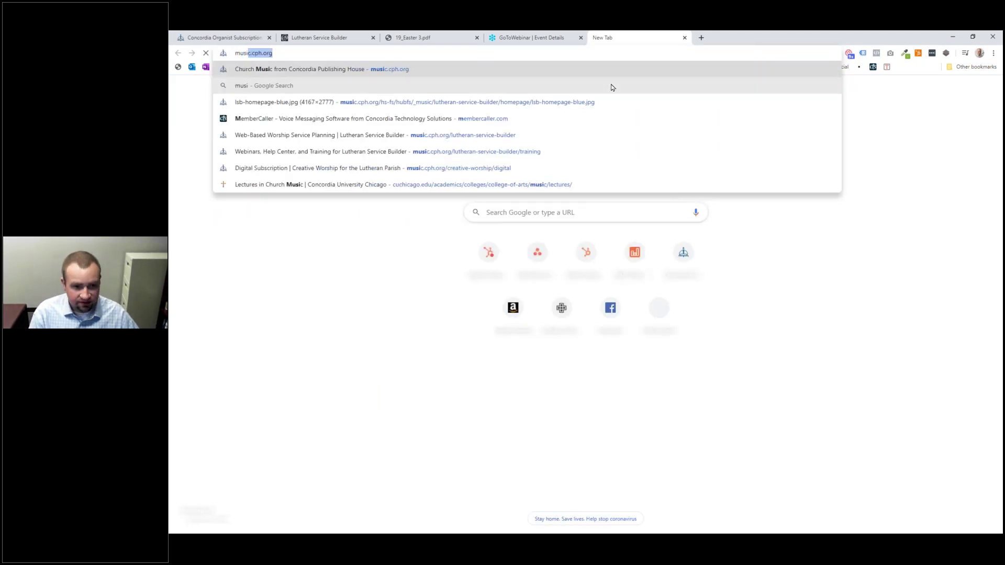
type("c.cph.org/creative-worship/digit")
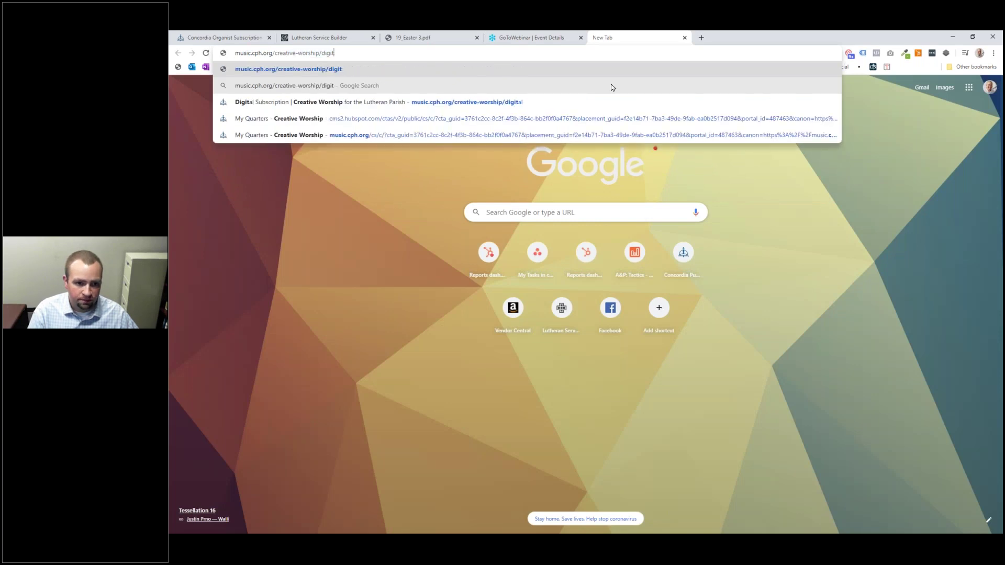
key("BackSpace")
key("BackSpace")
key("BackSpace")
key("BackSpace")
key("BackSpace")
key("Return")
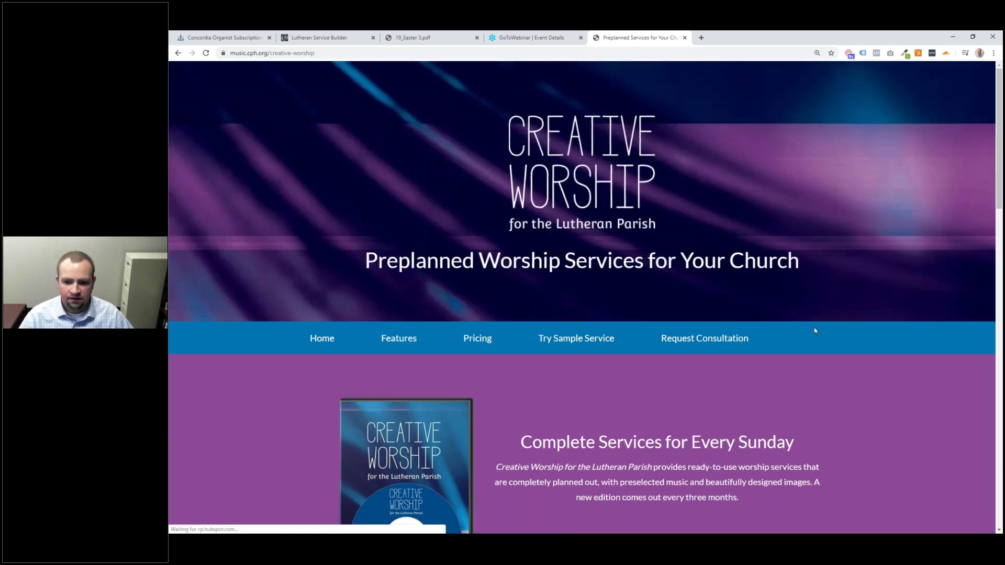
left_click(820, 341)
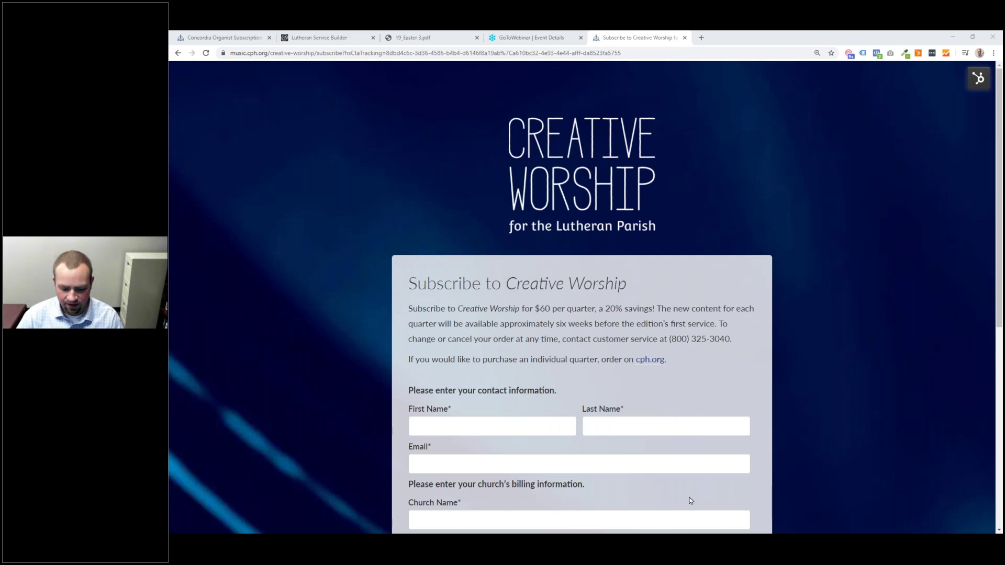
key("alt+Tab")
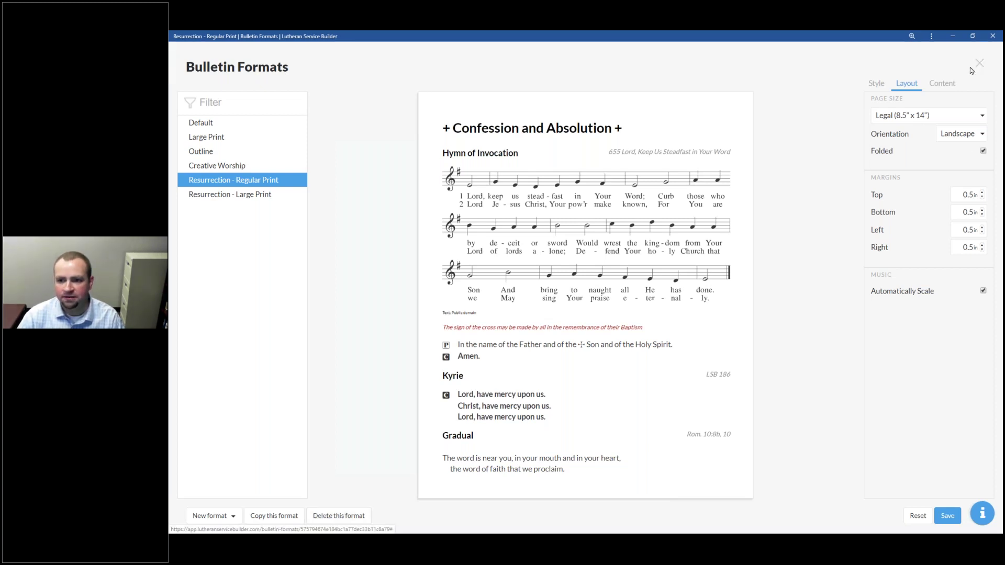
Step: Turn off Automatically Scale, close Bulletin Formats, and open My Worship Resources > My Liturgies
left_click(982, 290)
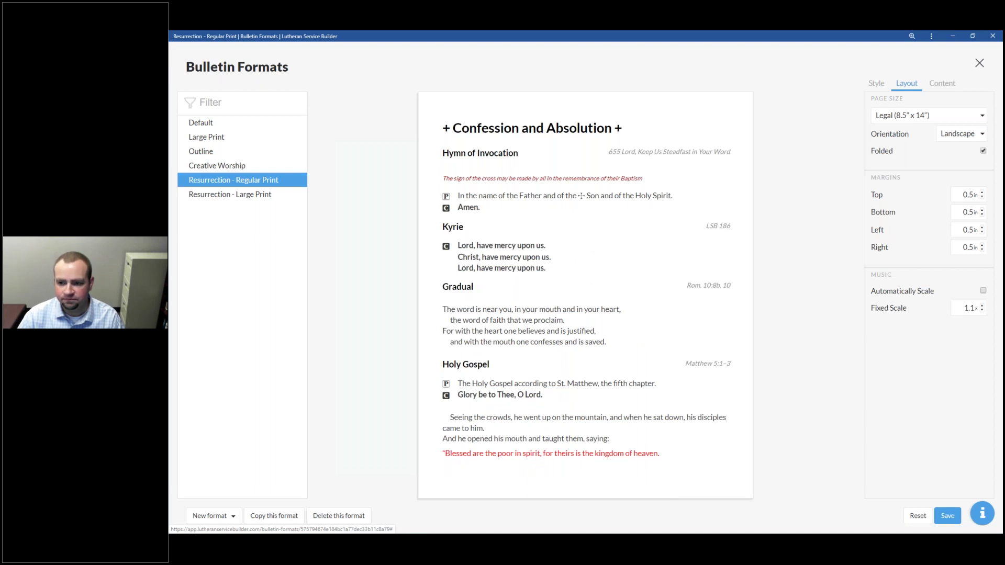
left_click(980, 62)
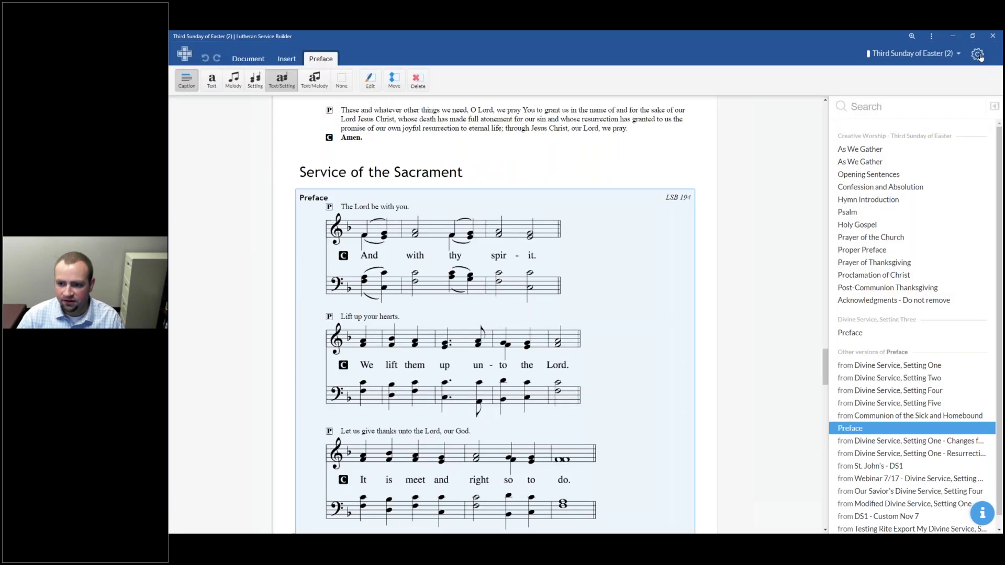
left_click(942, 54)
mouse_move(958, 114)
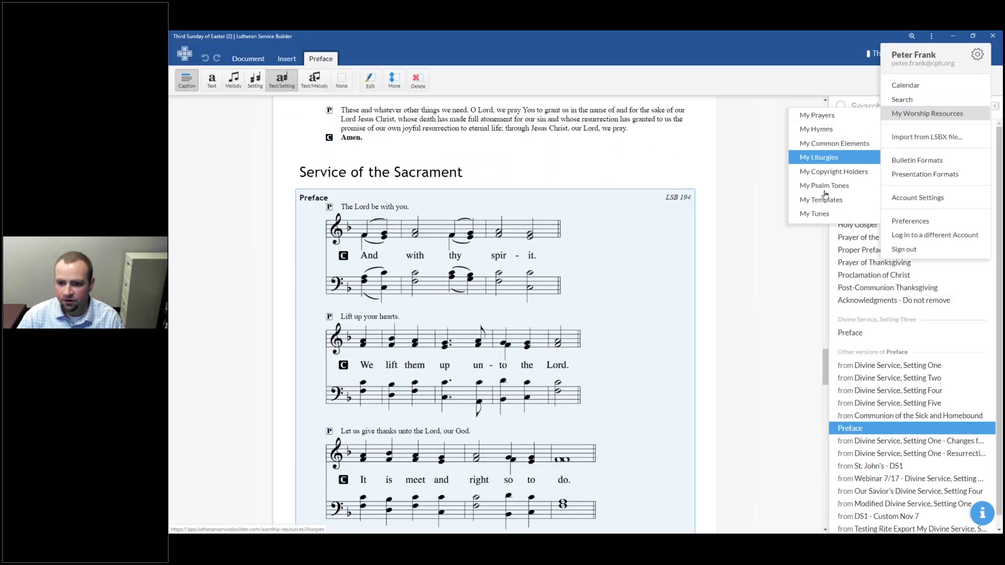
left_click(836, 159)
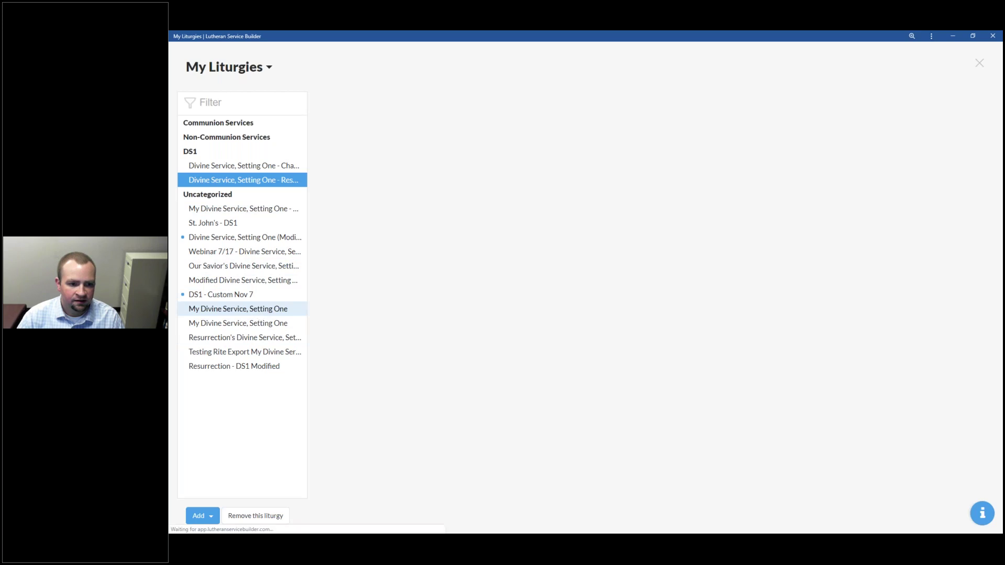
Step: Select the second My Divine Service, Setting One liturgy and choose Remove this liturgy
left_click(260, 309)
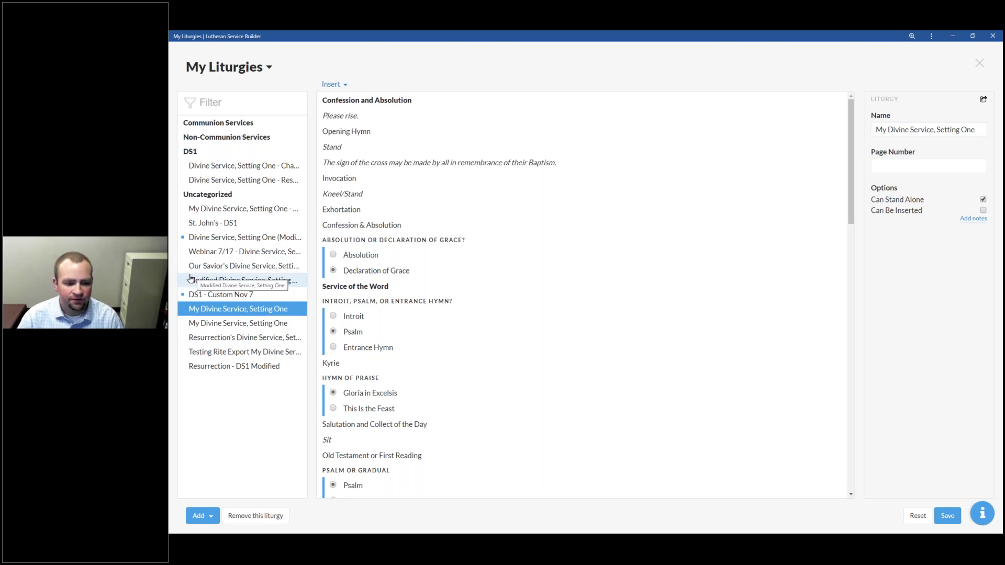
double_click(251, 307)
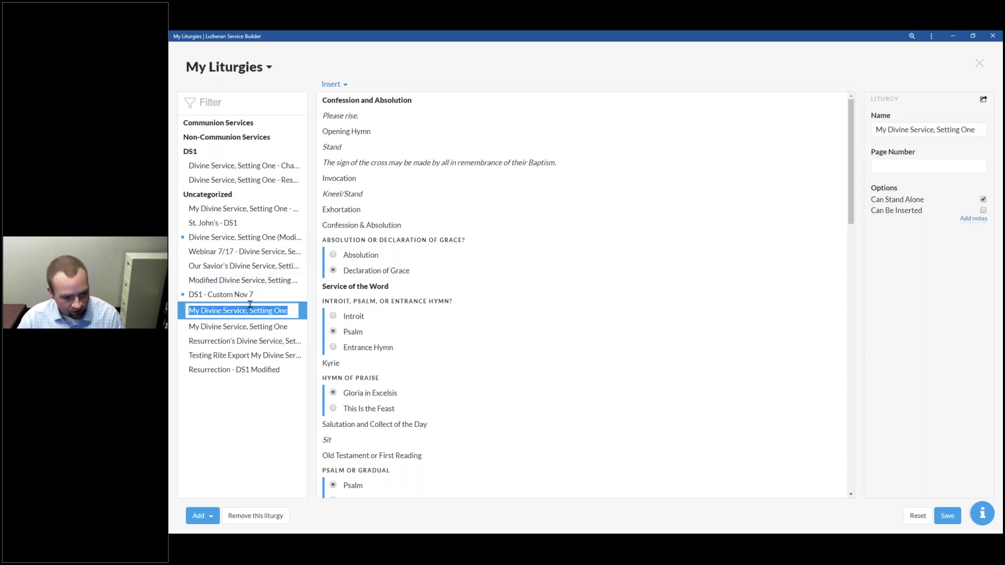
key("Return")
left_click(254, 323)
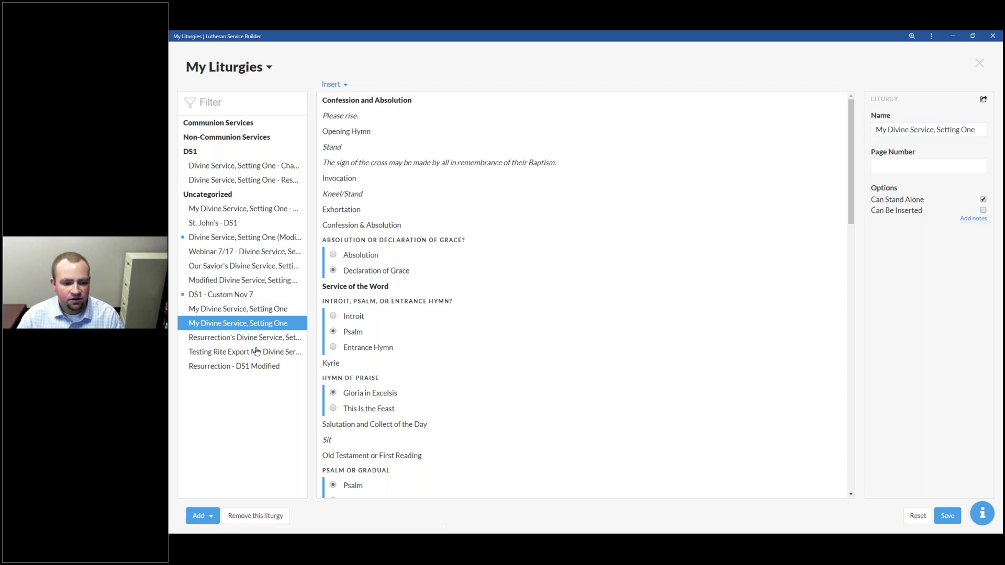
left_click(260, 516)
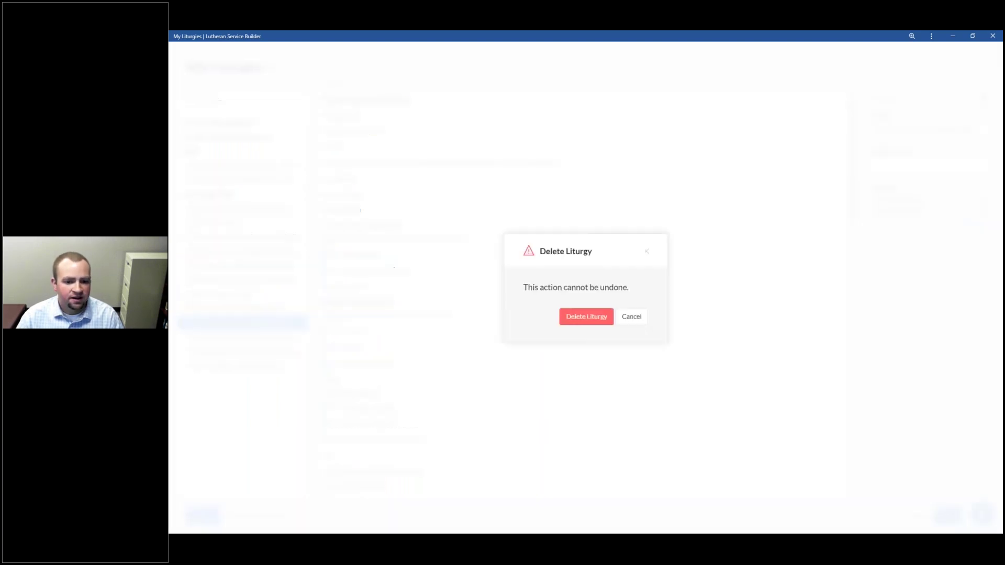
Step: Confirm deleting the duplicate liturgy, then search the help panel for 'liturgy'
left_click(588, 317)
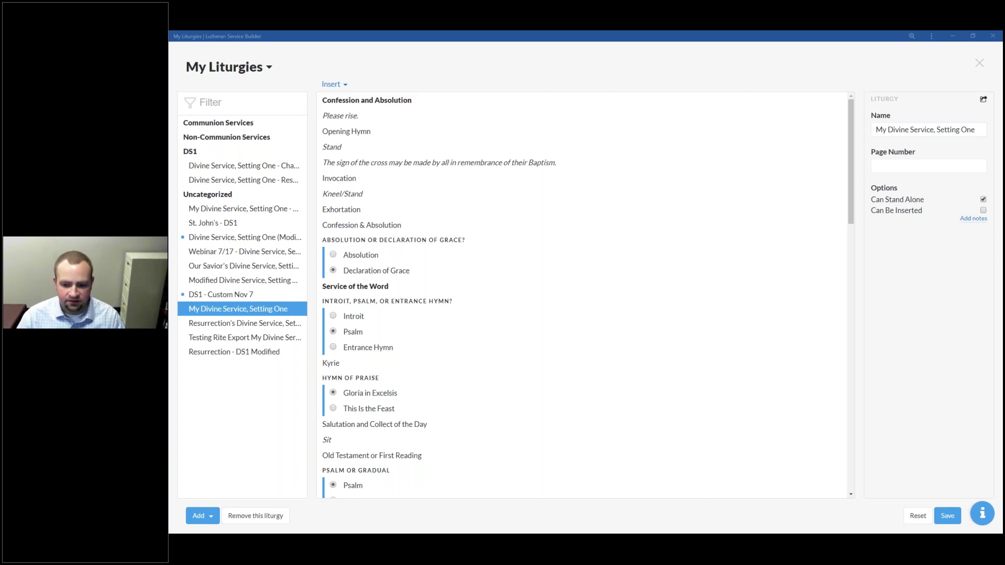
left_click(981, 515)
left_click(982, 516)
left_click(983, 516)
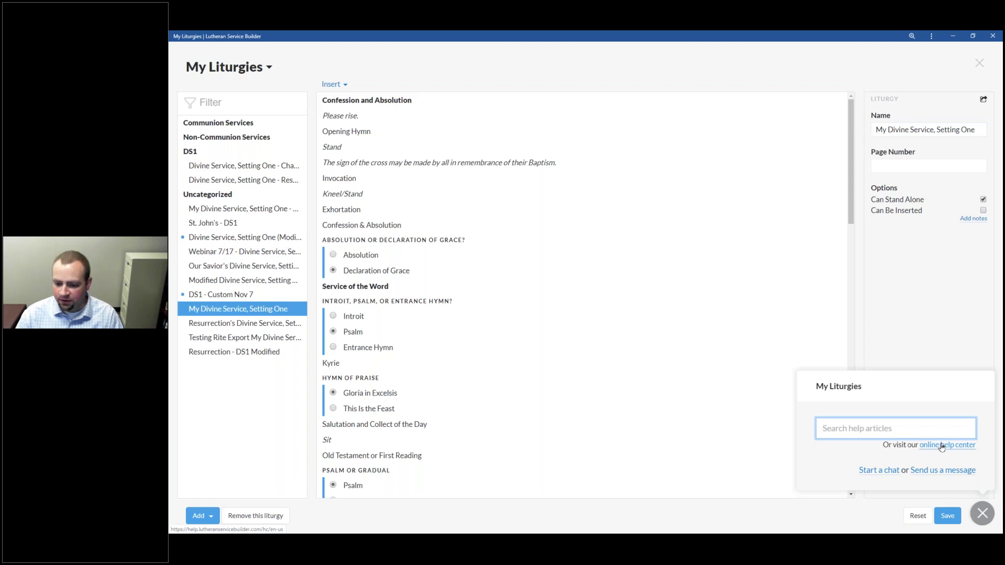
type("liturgy")
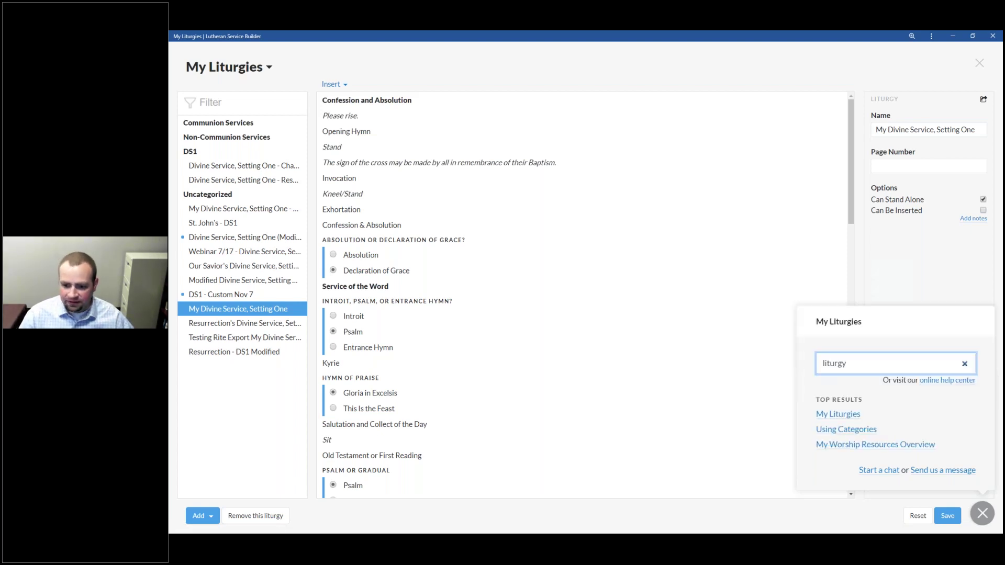
Step: Open help.lutheranservicebuilder.com from the help panel link and scroll through its home page
left_click(957, 381)
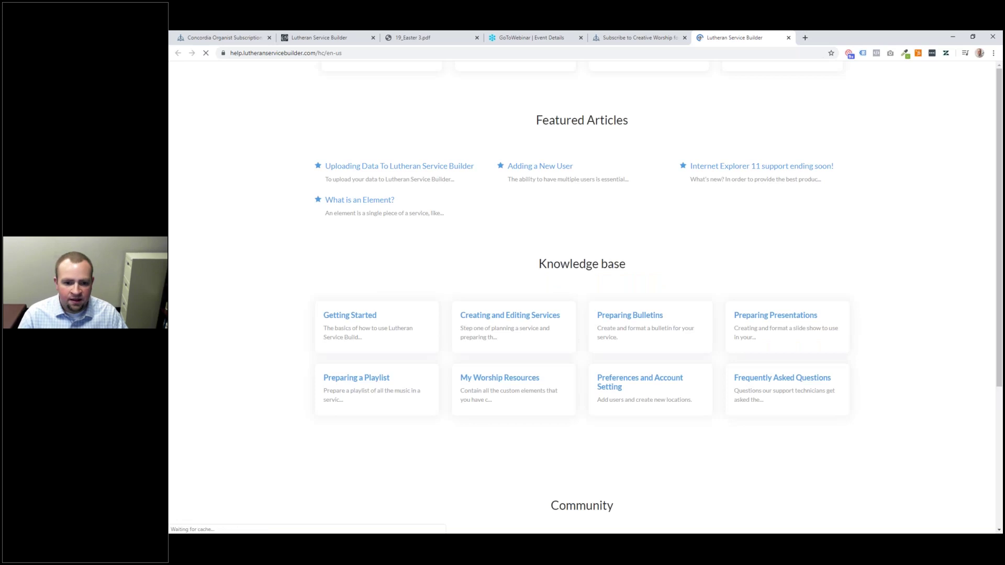
scroll(433, 312, "up", 6)
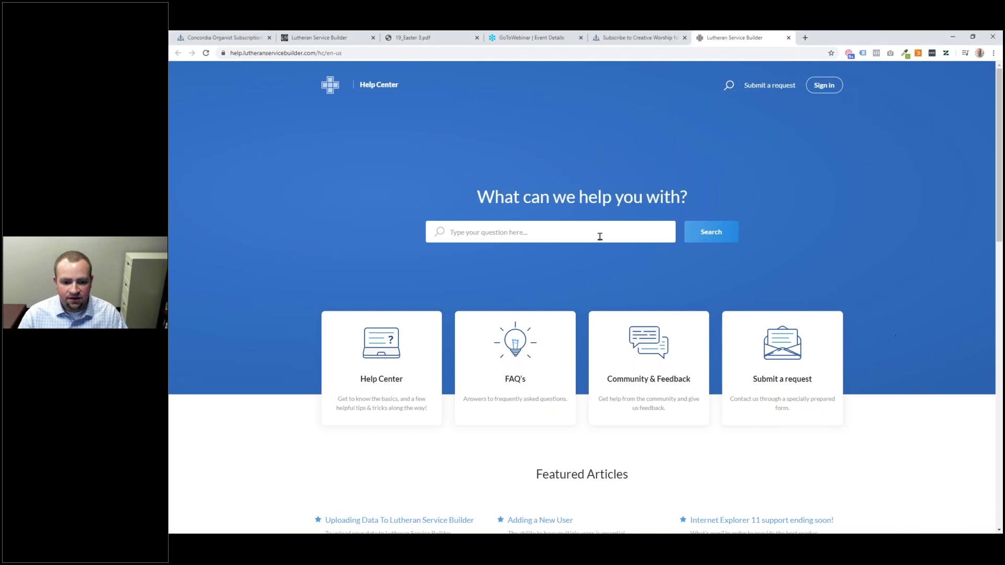
scroll(661, 279, "down", 3)
scroll(659, 281, "down", 9)
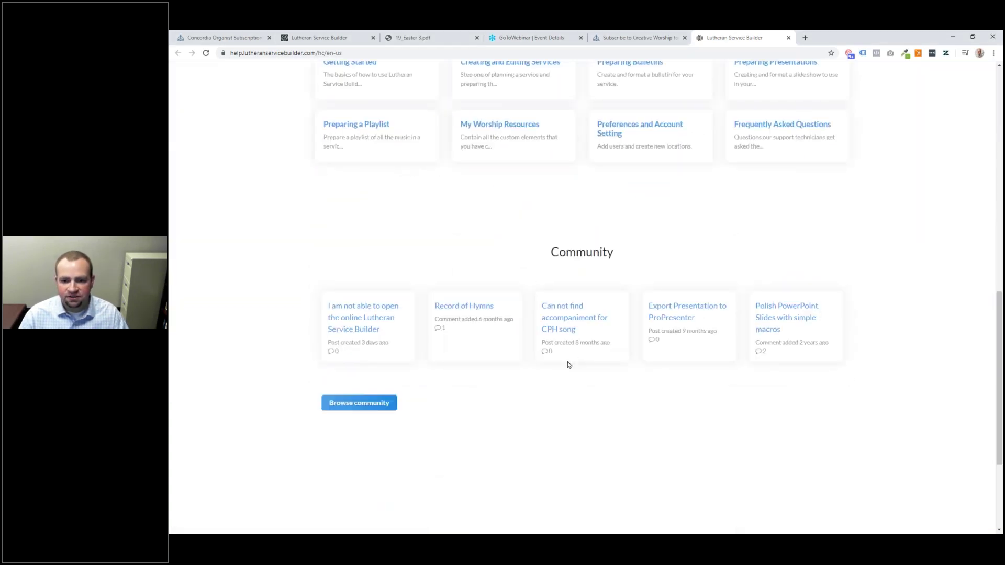
scroll(569, 365, "up", 10)
scroll(602, 360, "down", 3)
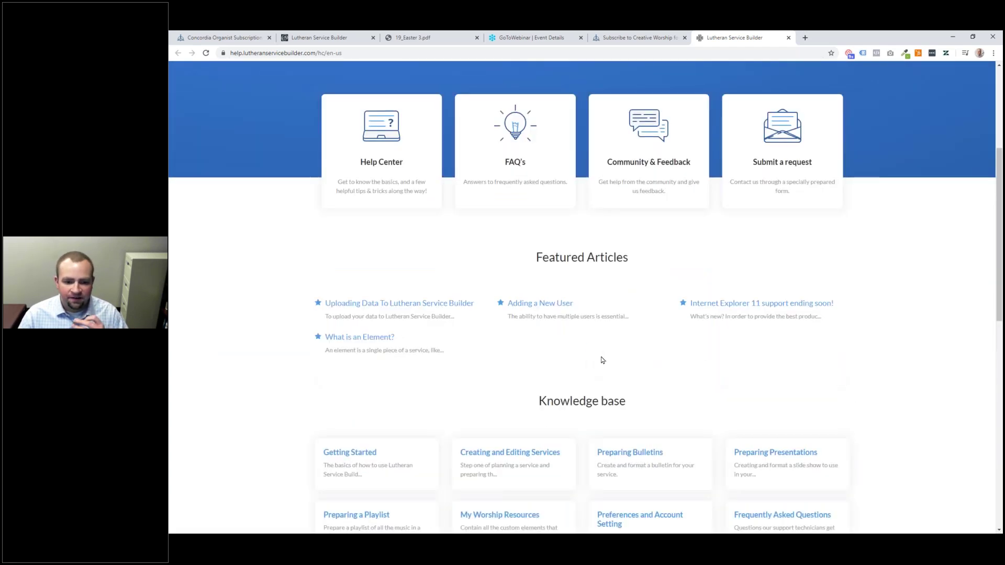
scroll(602, 360, "up", 4)
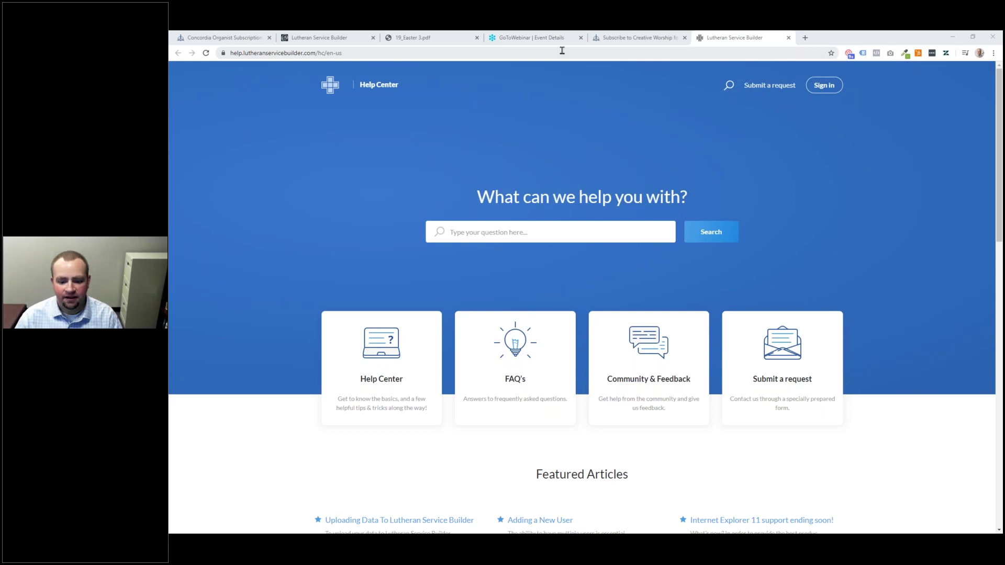
Step: Return to Lutheran Service Builder and close the help panel and the Absolution text editor
key("alt+Tab")
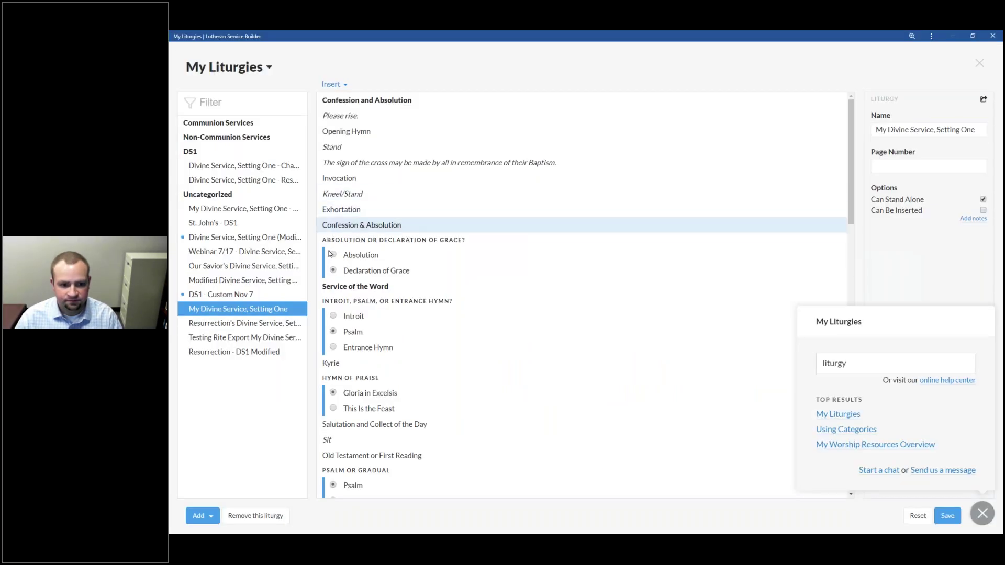
left_click(982, 513)
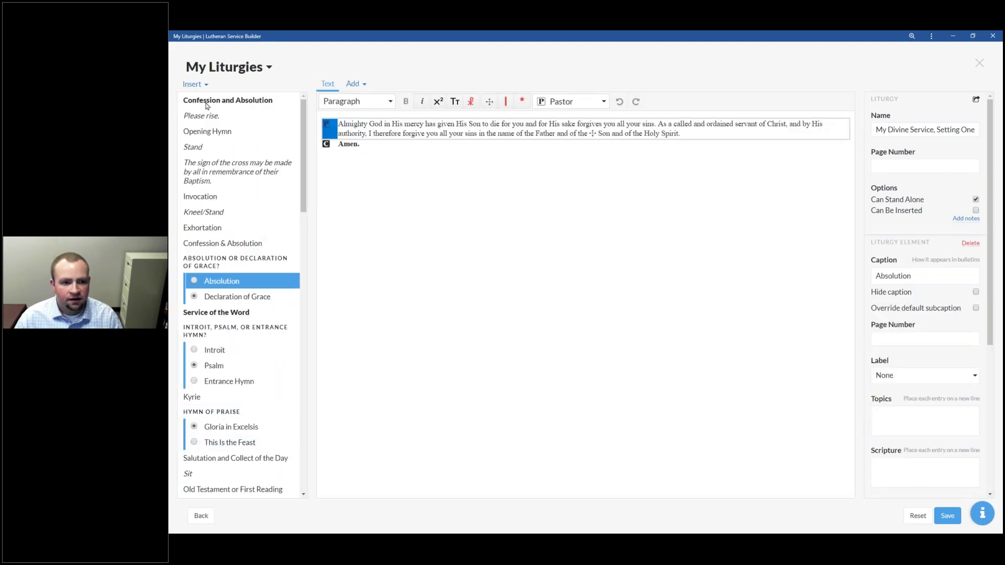
left_click(202, 515)
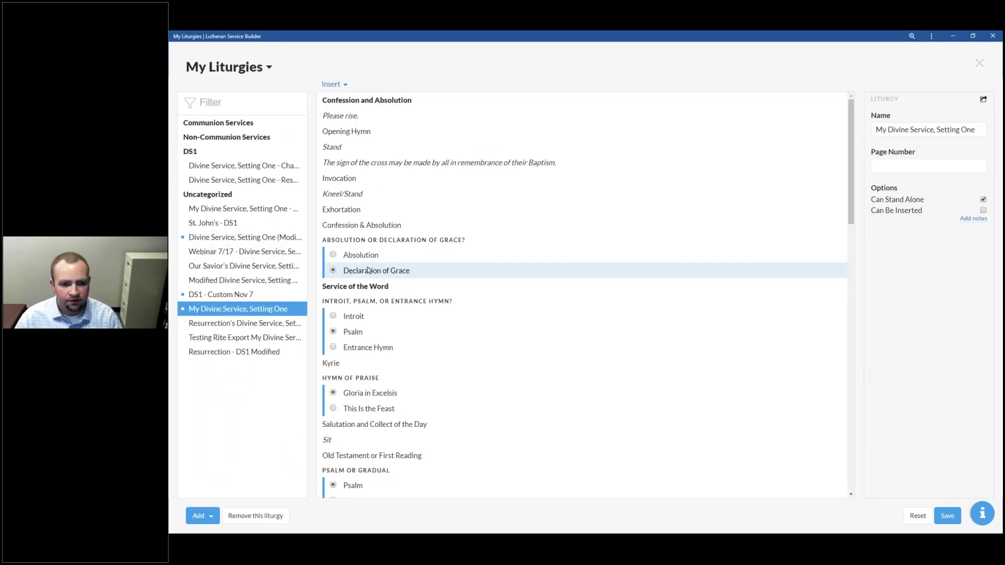
Step: Delete Declaration of Grace and drag Absolution out of its option group
left_click(368, 271)
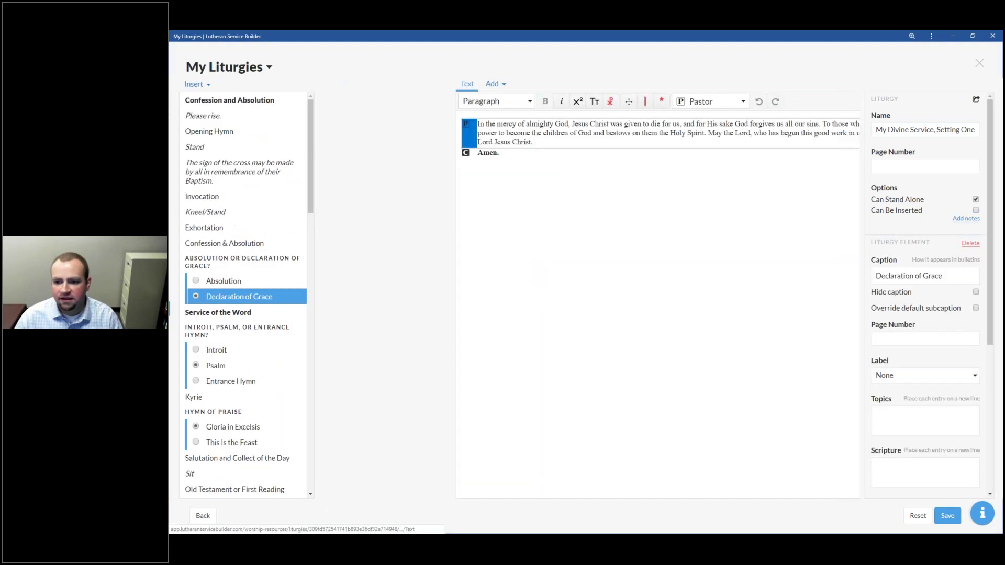
left_click(970, 245)
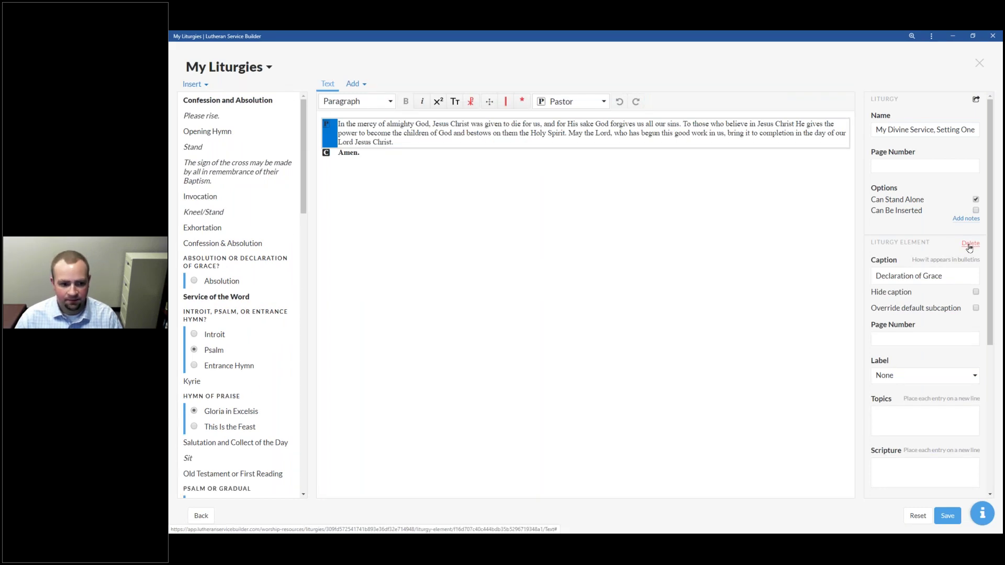
left_click(256, 283)
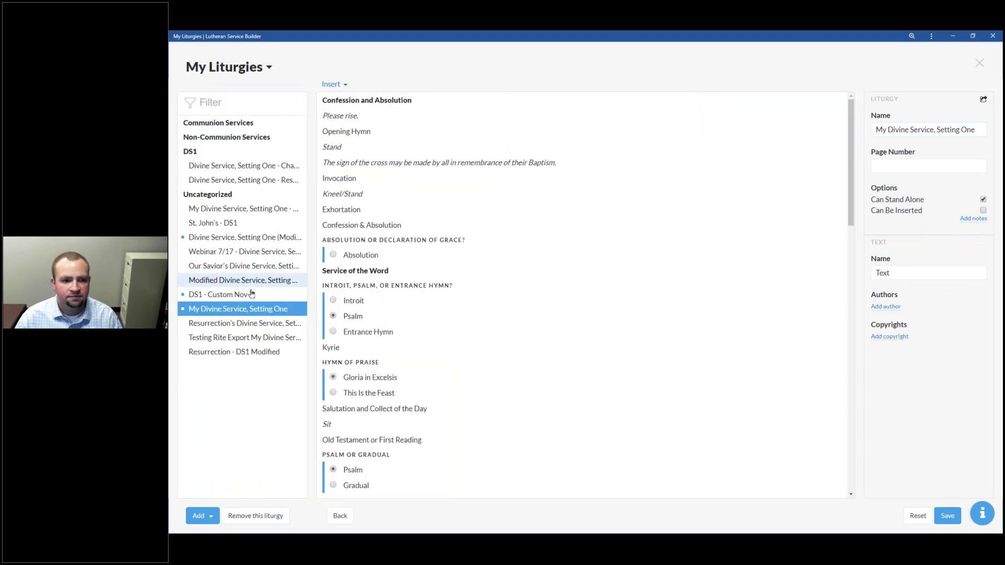
left_click_drag(381, 264, 385, 243)
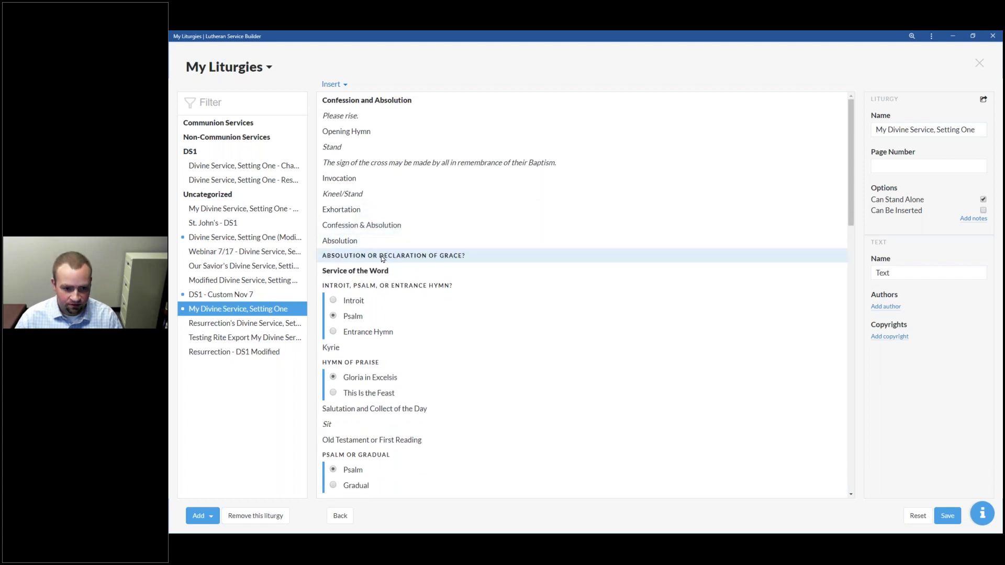
Step: Insert a new option group named Option Group below the Absolution or Declaration of Grace? question
left_click(382, 256)
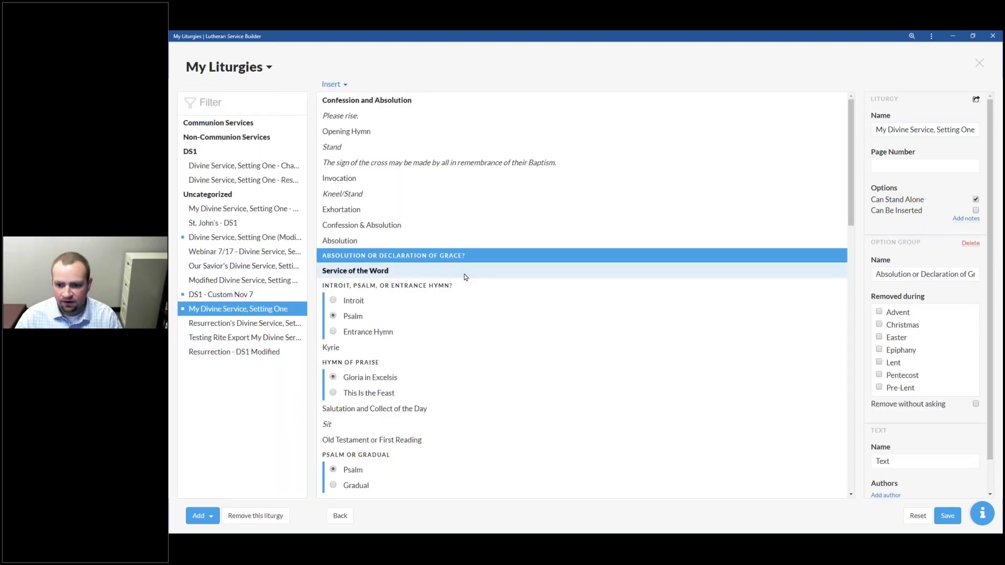
left_click(338, 516)
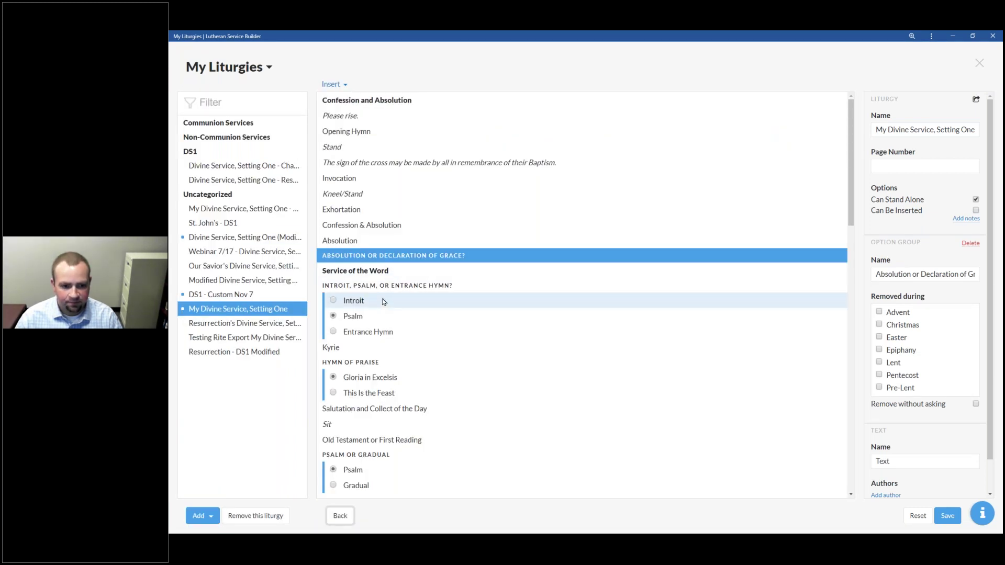
left_click(346, 86)
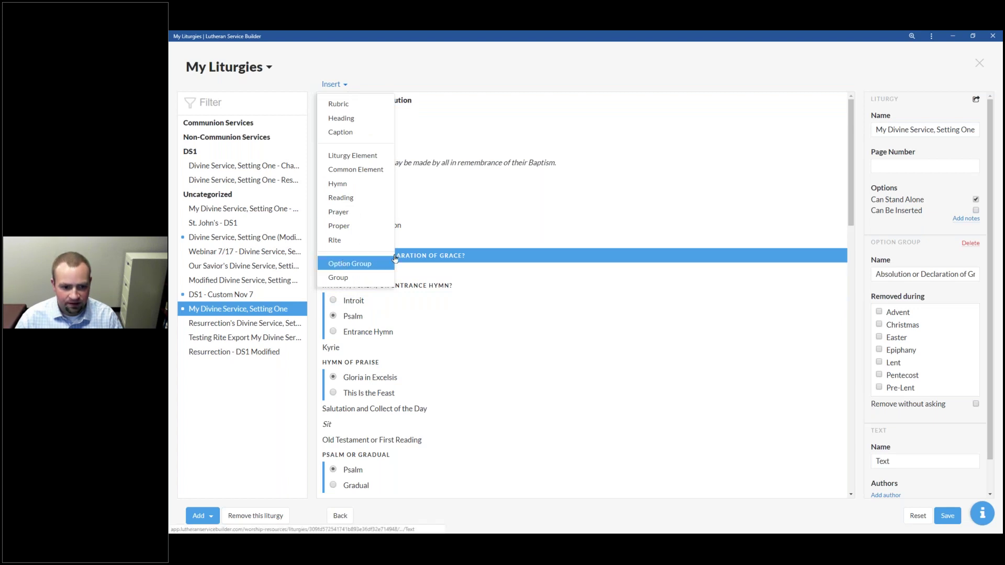
left_click(349, 263)
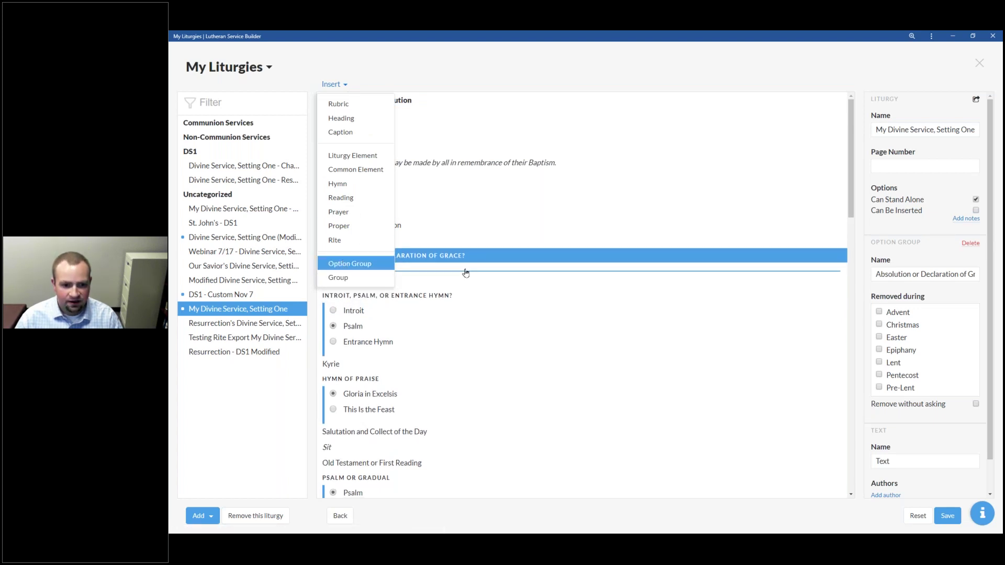
left_click(465, 272)
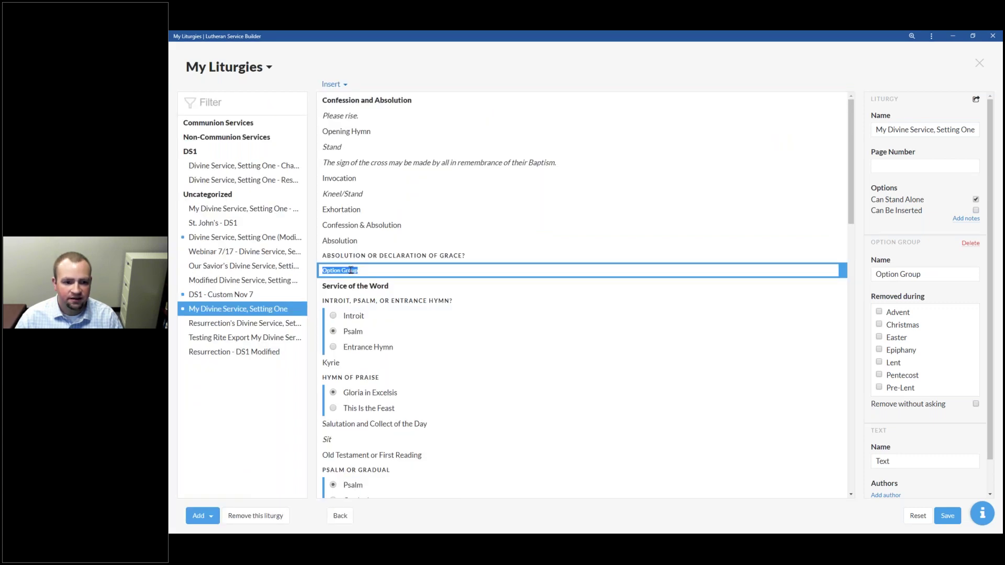
left_click(381, 269)
Step: Try moving Absolution into the new option group, then move it back out
left_click_drag(376, 241, 350, 283)
mouse_move(358, 229)
left_mouse_down()
mouse_move(354, 271)
mouse_move(370, 223)
left_mouse_up()
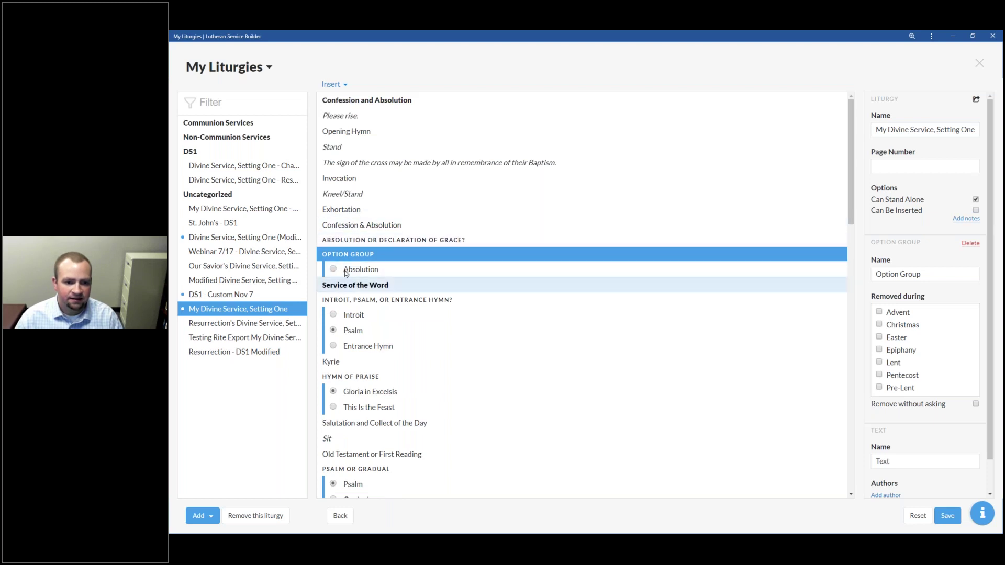
left_click_drag(351, 269, 381, 240)
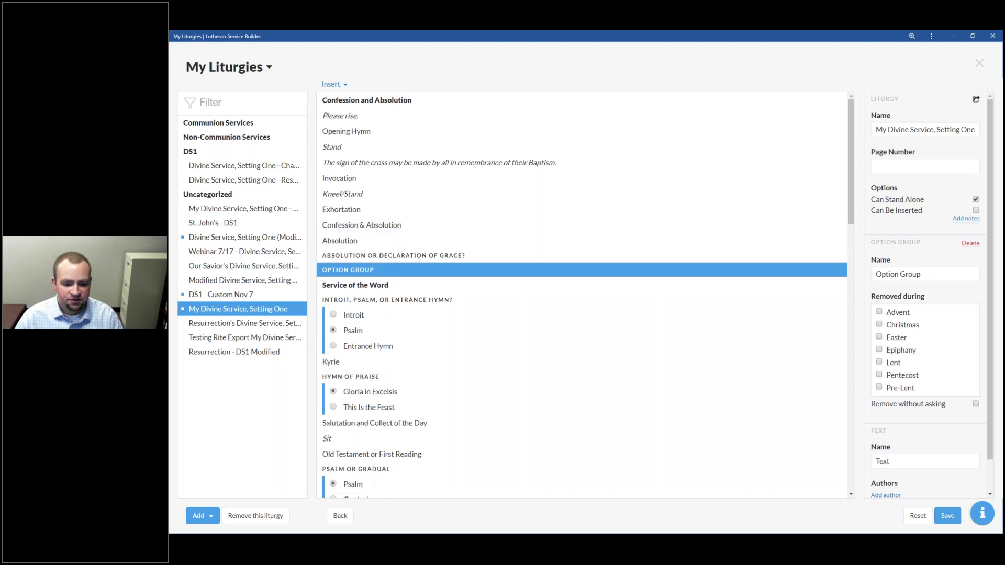
Step: Insert a new Group below the question and move Absolution and Confession & Absolution into it
left_click(338, 85)
left_click_drag(330, 277, 361, 273)
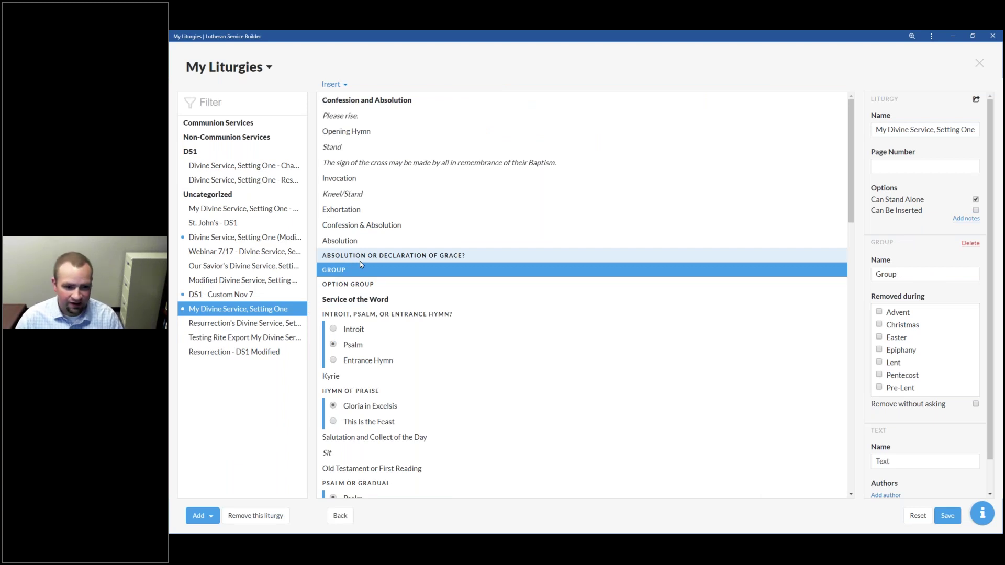
left_click_drag(353, 244, 369, 261)
left_click_drag(362, 225, 364, 272)
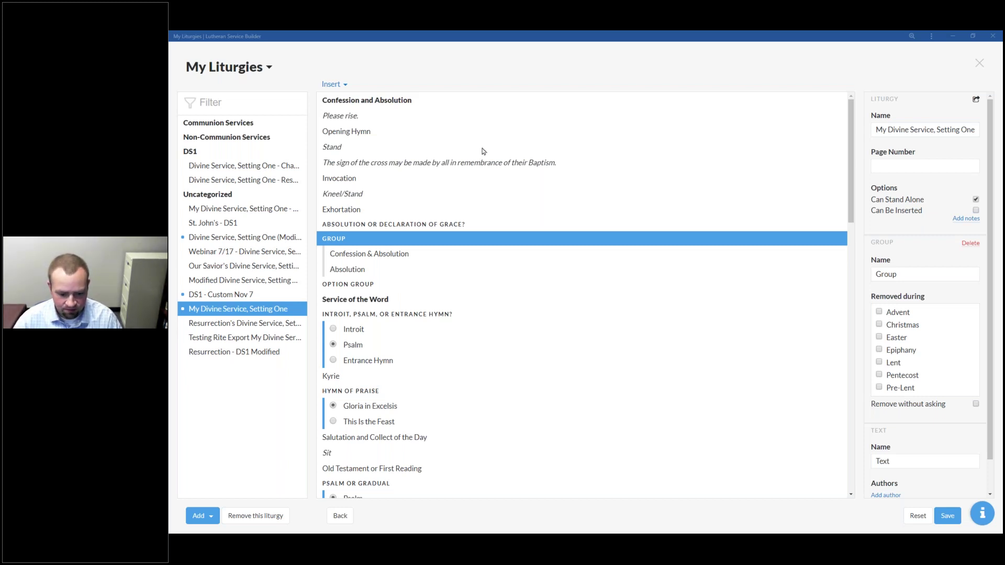
key("alt+Tab")
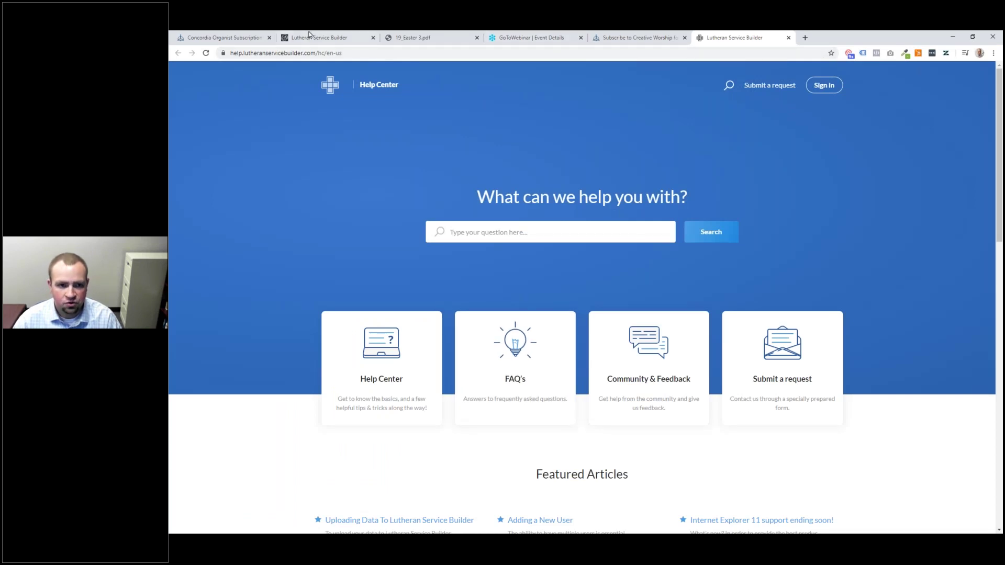
Step: Go to the lutheranservicebuilder.com website from the Lutheran Service Builder tab
left_click(309, 36)
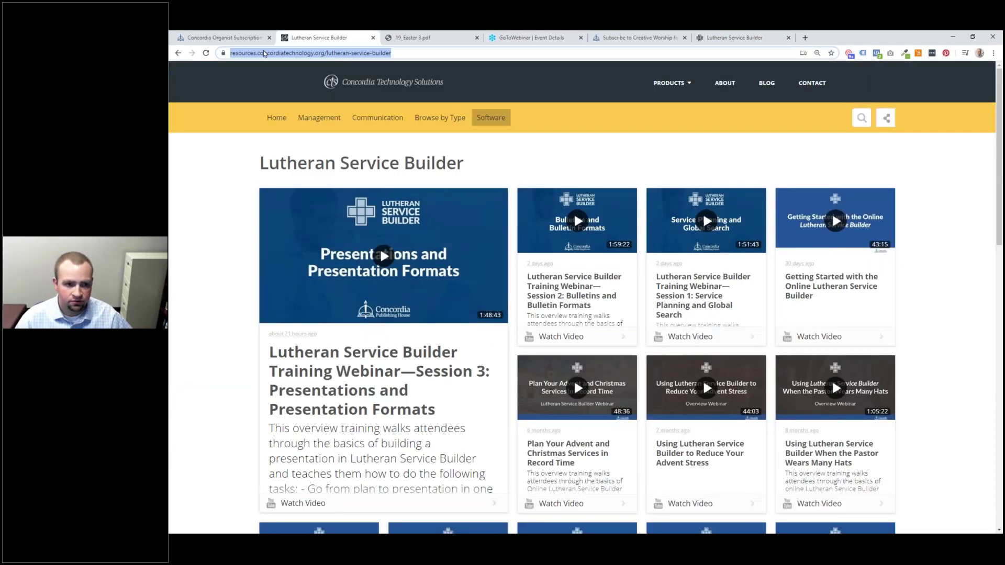
type("luther")
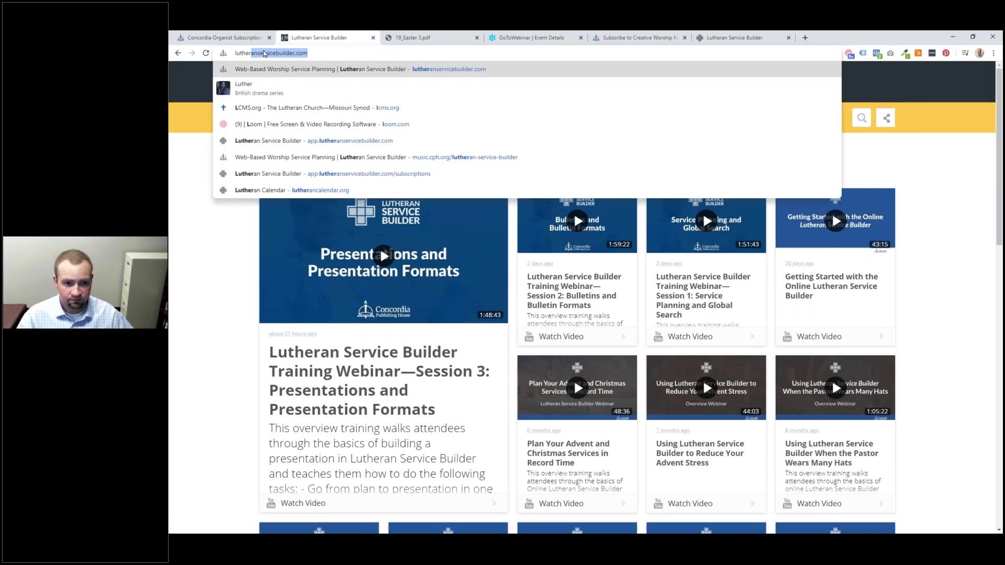
key("Return")
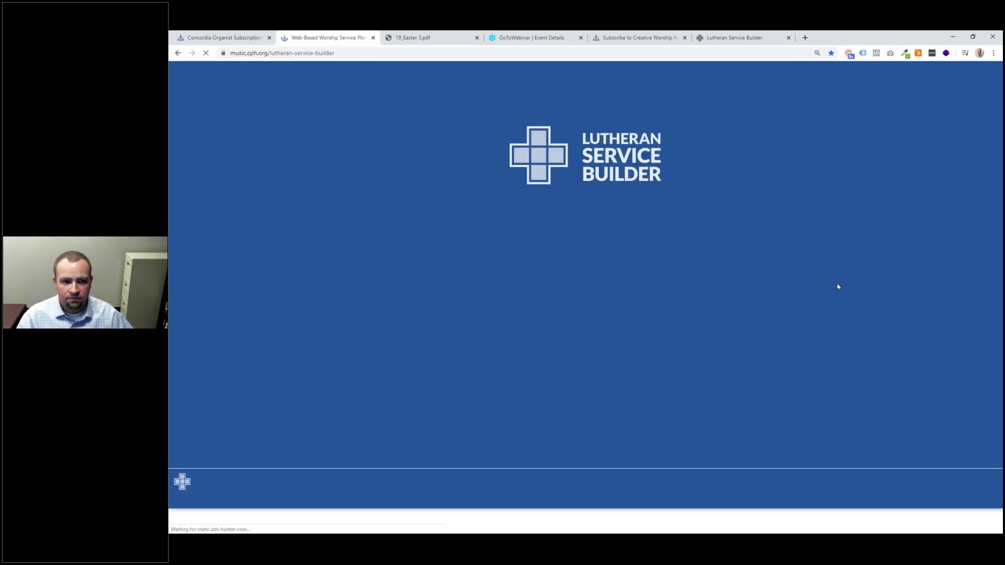
Step: Scroll down the product page to the features section, such as Plan Services
scroll(836, 287, "down", 1)
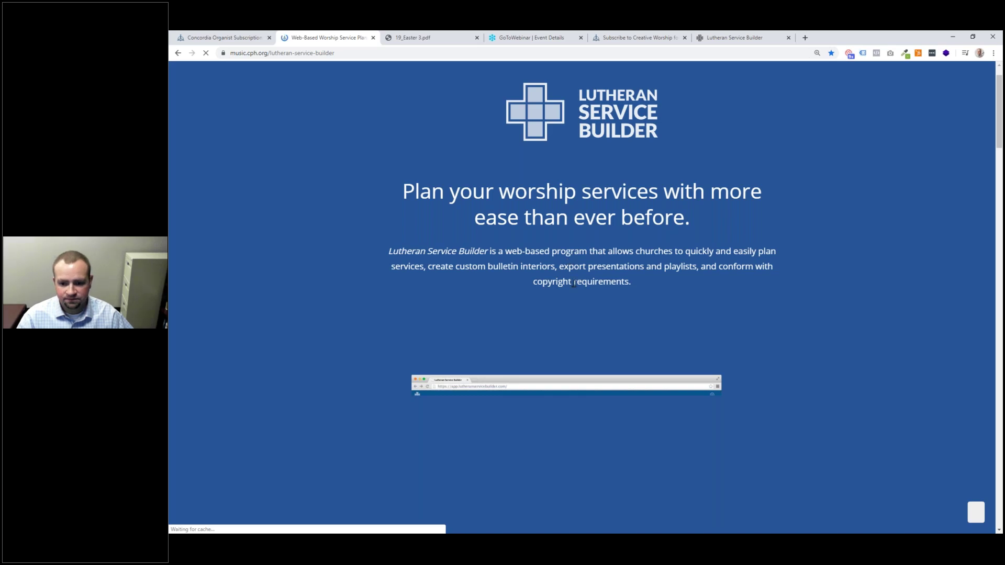
scroll(573, 284, "down", 5)
scroll(574, 283, "down", 3)
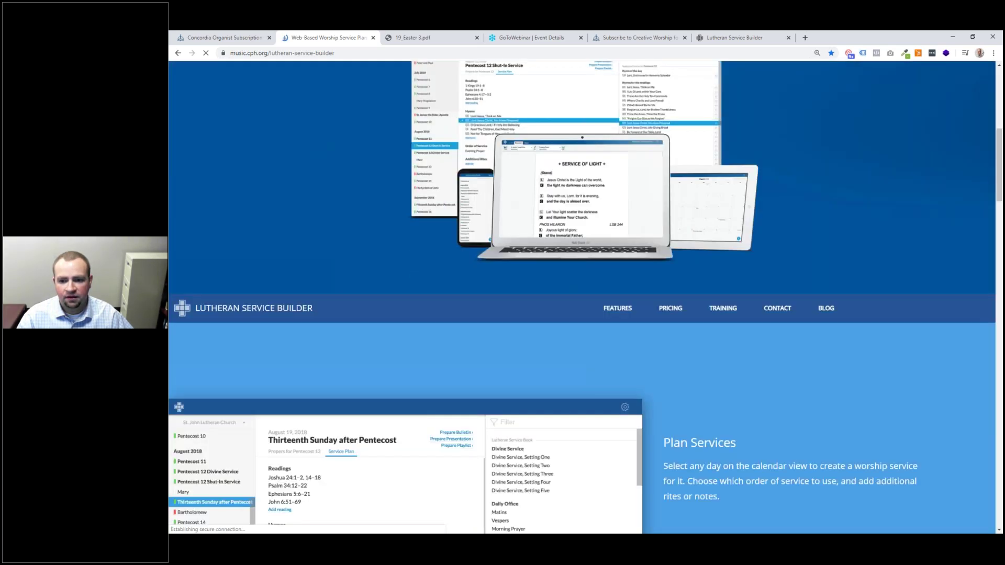
scroll(769, 282, "down", 1)
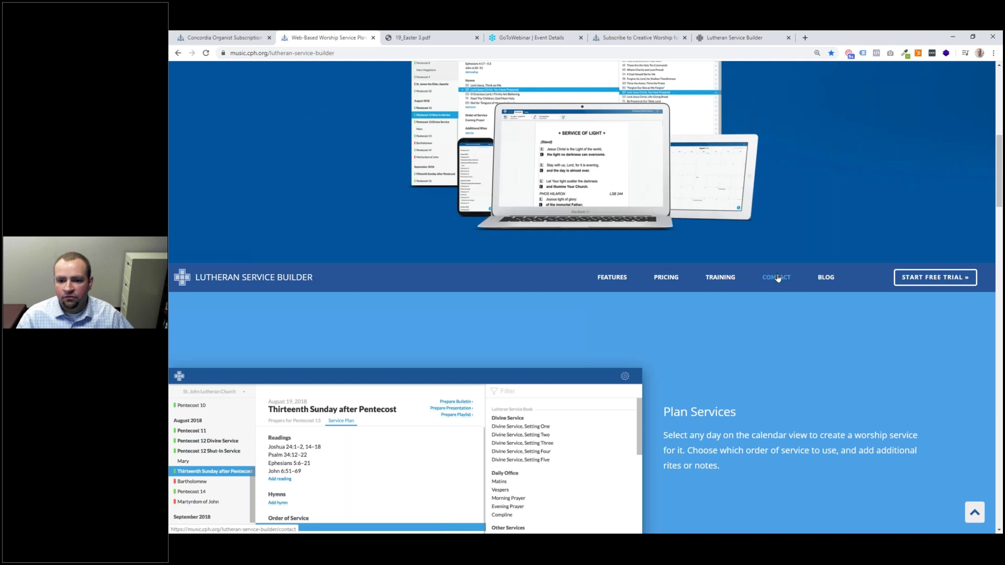
left_click(777, 278)
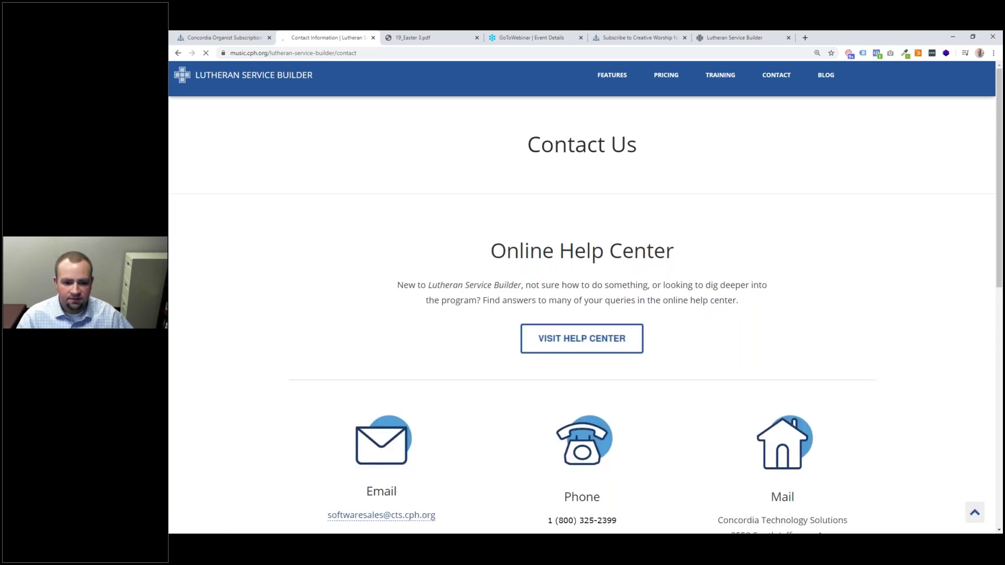
Step: Scroll to the Contact Us details, then show the 'Thank you for watching!' closing slide
scroll(481, 421, "down", 3)
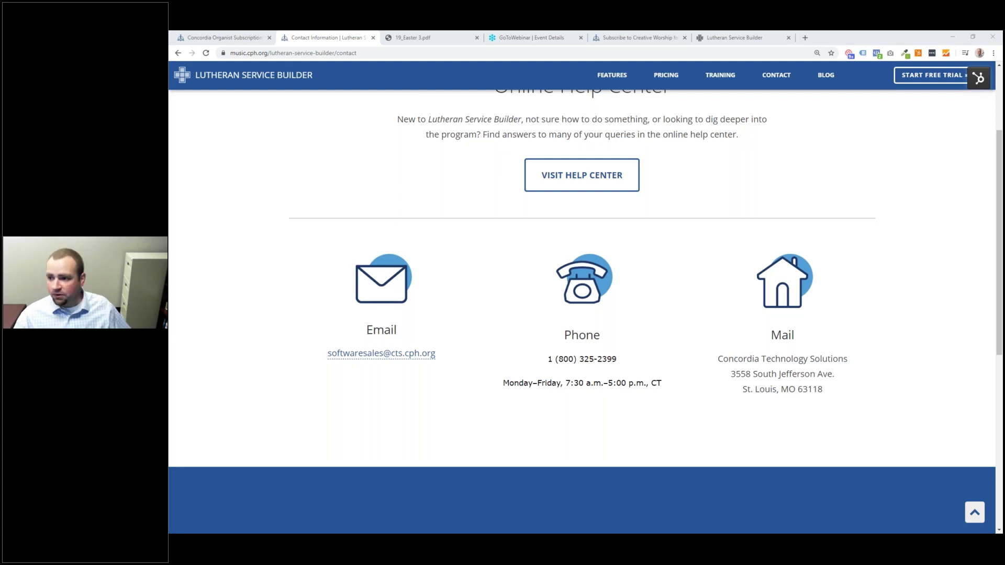
key("alt+Tab")
key("Right")
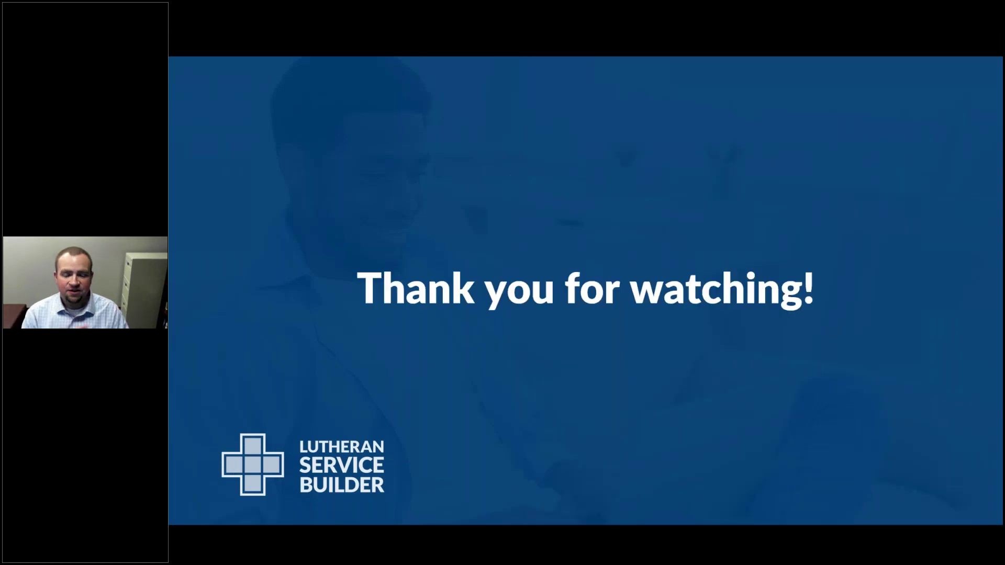